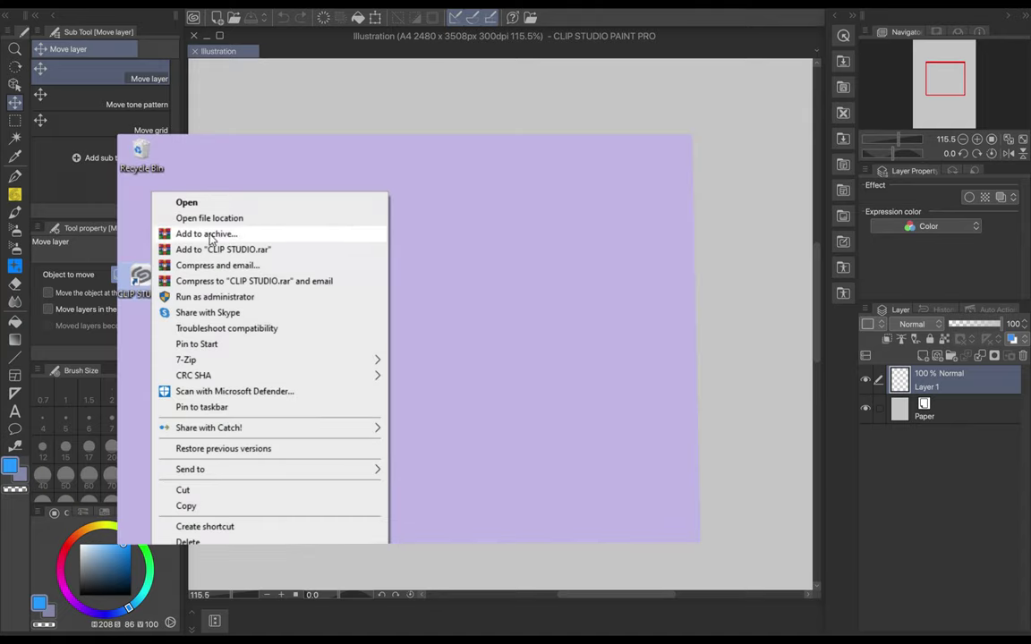
Create a shortcut to the CLIPStudioPaint application in Windows, and add CLIP STUDIO PAINT to the Dock on macOS
right_click(338, 341)
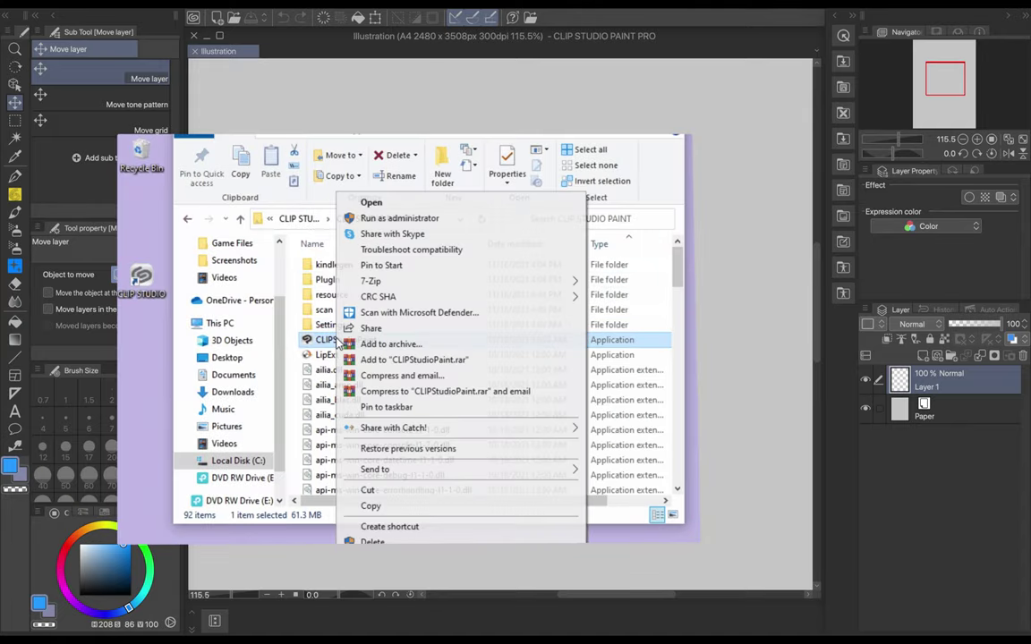
click(385, 526)
click(637, 338)
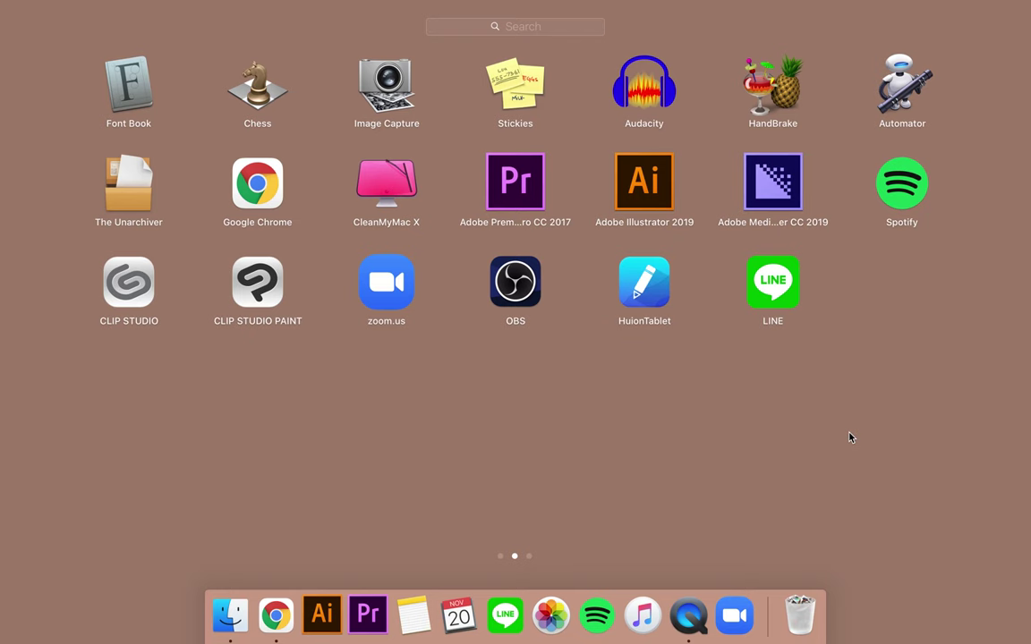
mouse_move(258, 282)
mouse_down()
mouse_move(448, 415)
mouse_move(627, 601)
mouse_move(609, 593)
mouse_up()
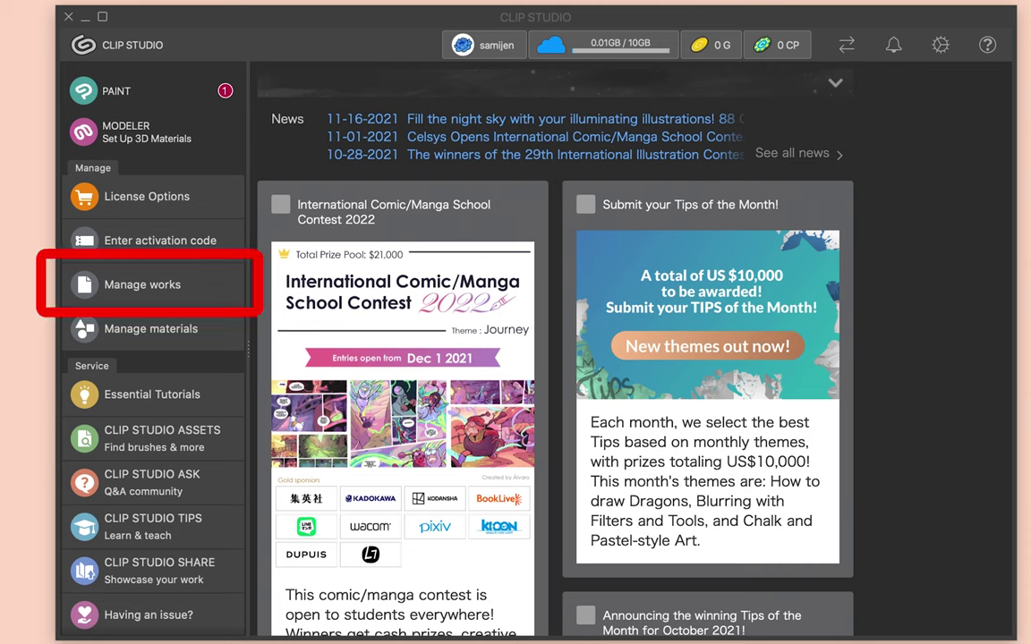
Turn on cloud syncing for the Illustration file in Manage works and show the works stored in the cloud
click(94, 286)
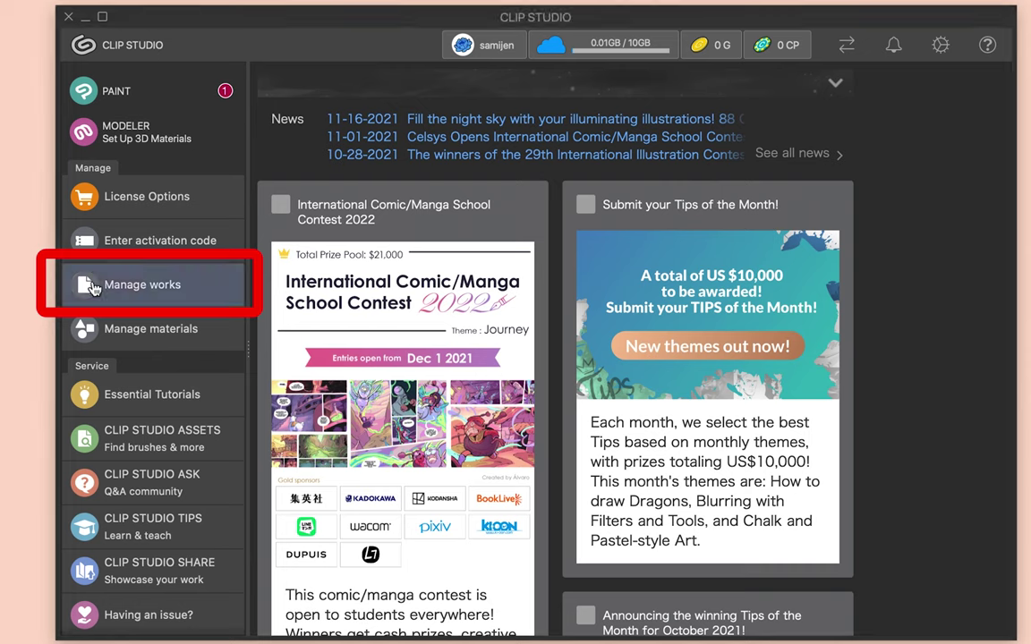
click(95, 286)
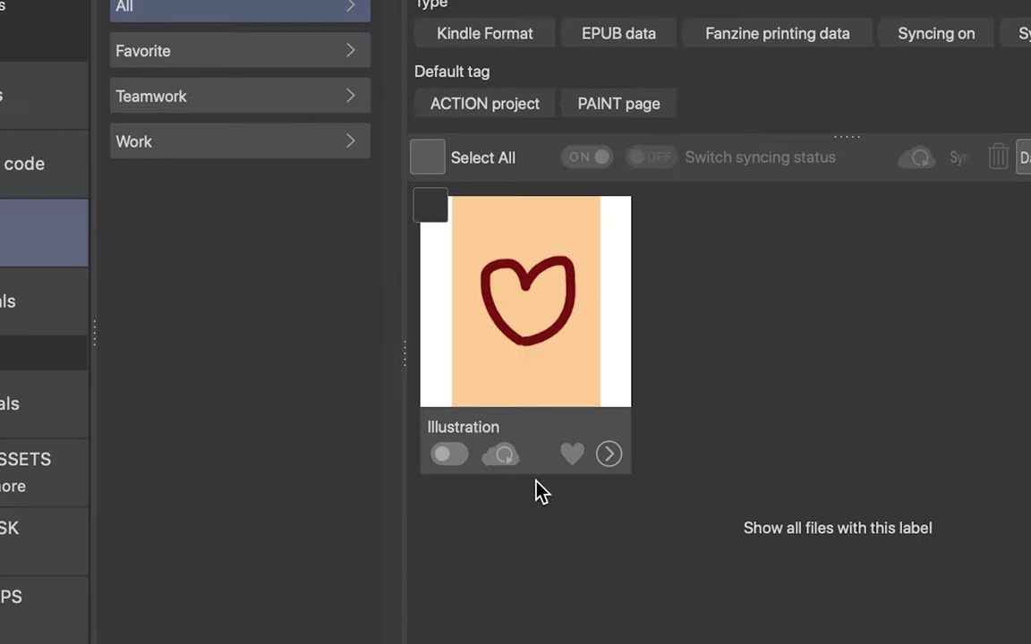
click(450, 458)
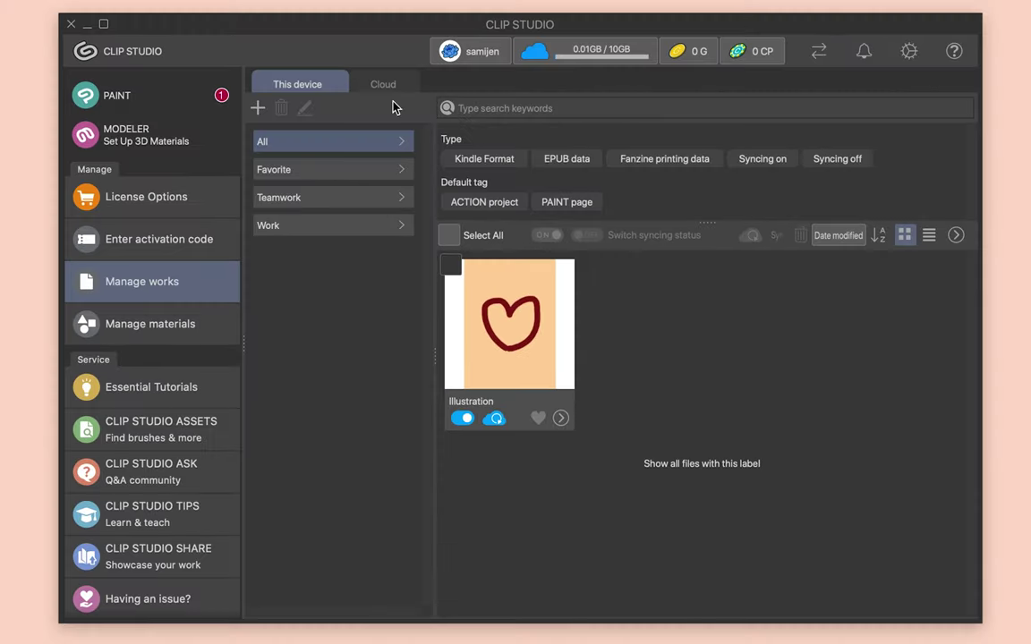
click(385, 85)
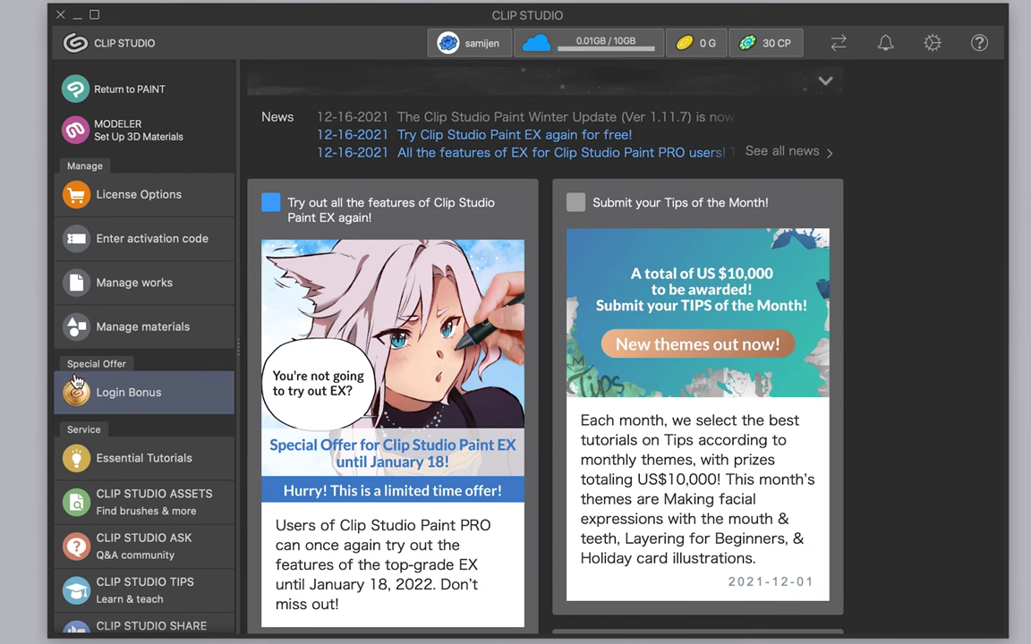
Open the Login Bonus special offer from the CLIP STUDIO home screen
click(193, 395)
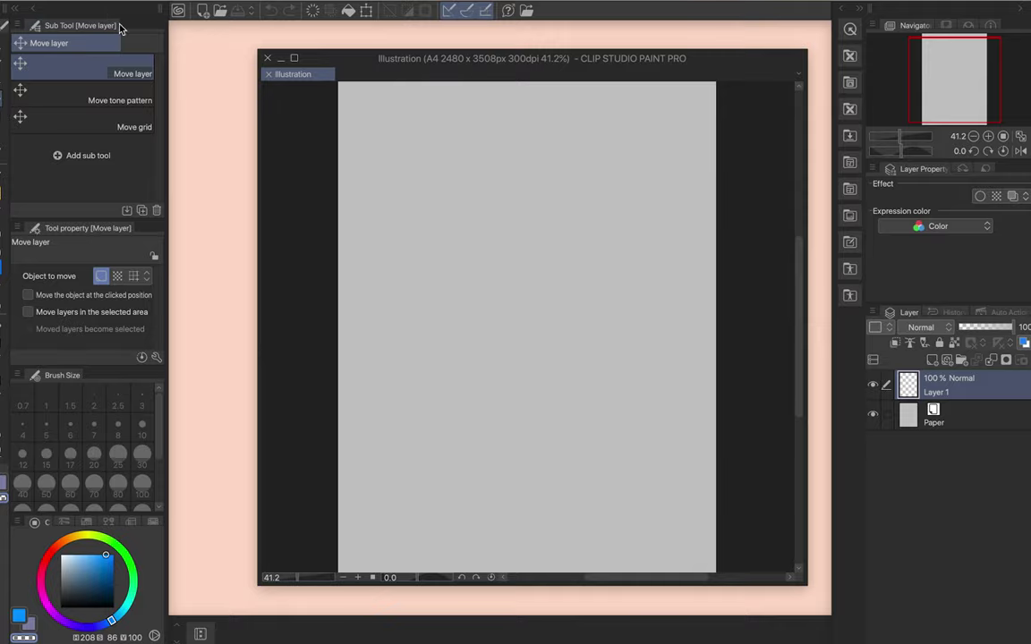
Detach the Sub Tool palette from its dock so it floats beside the canvas
drag(102, 24, 232, 58)
drag(87, 30, 248, 66)
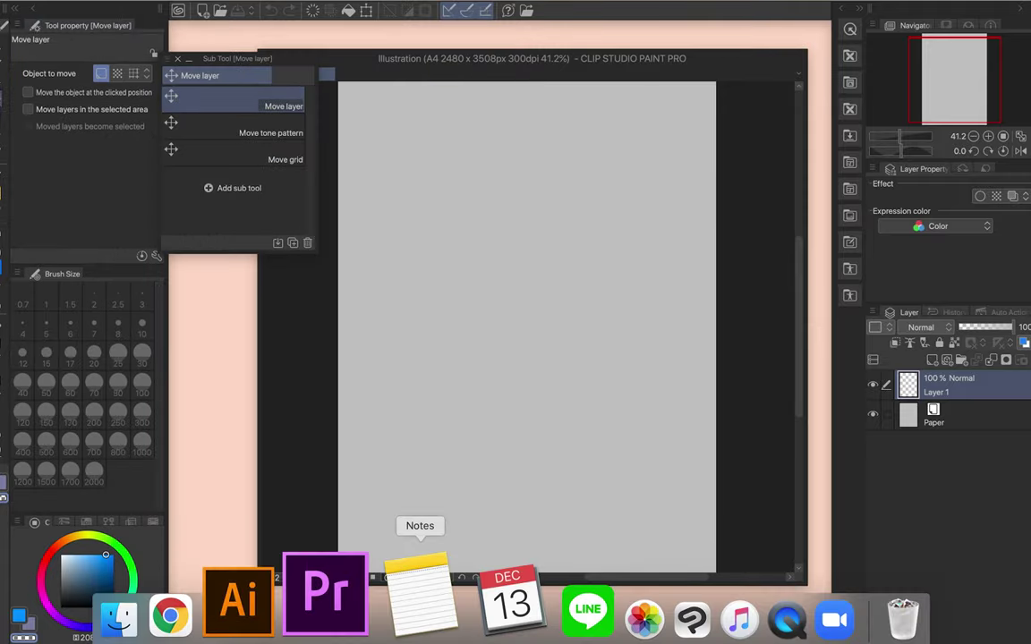
Return to the illustration window and toggle all palettes off and on again
key(ctrl+Up)
click(493, 342)
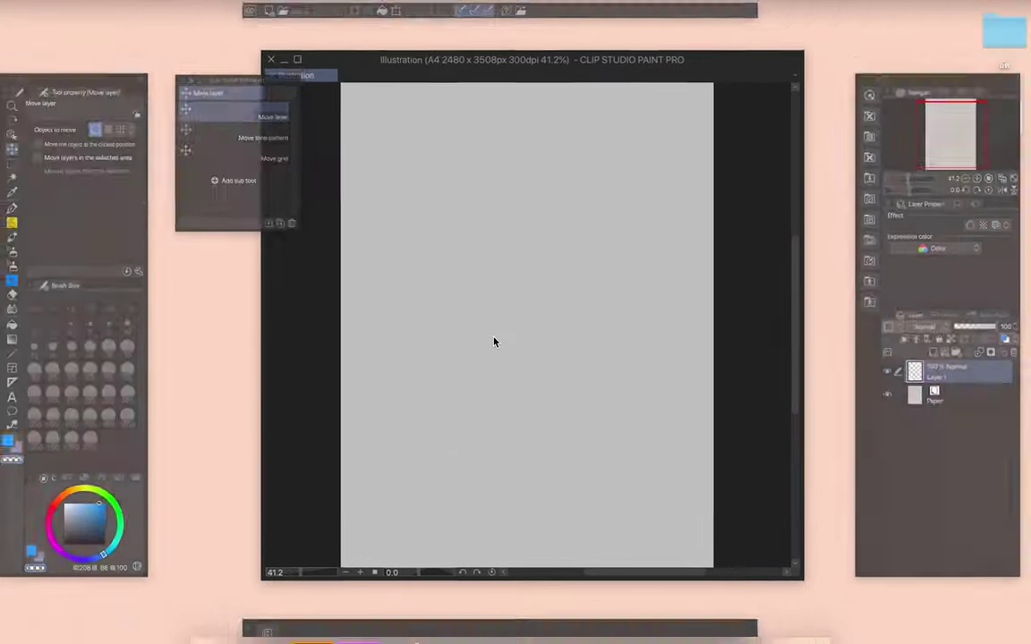
key(Tab)
key(Tab)
key(Tab)
key(Tab)
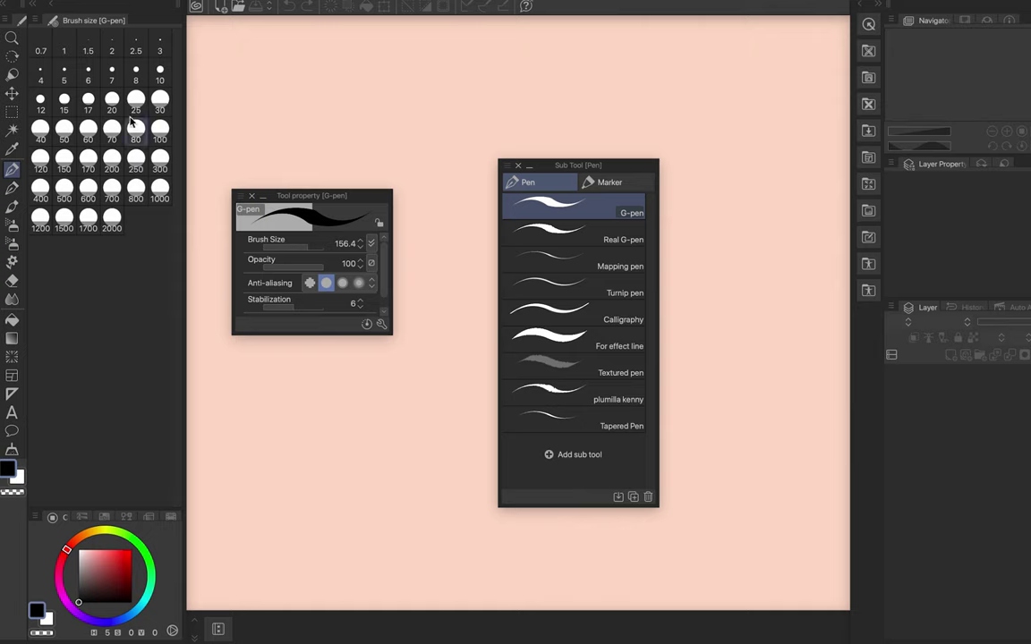
Detach the Brush Size, Color Wheel, Color Slider, Color Set, Intermediate Color and Approximate Color palettes as floating windows
drag(97, 20, 463, 83)
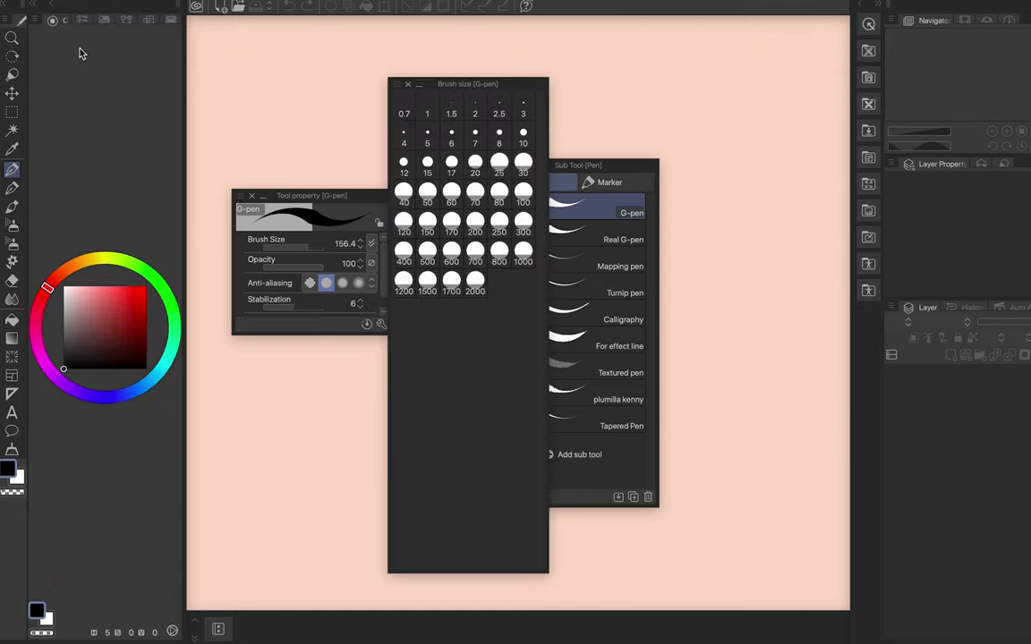
drag(59, 20, 348, 119)
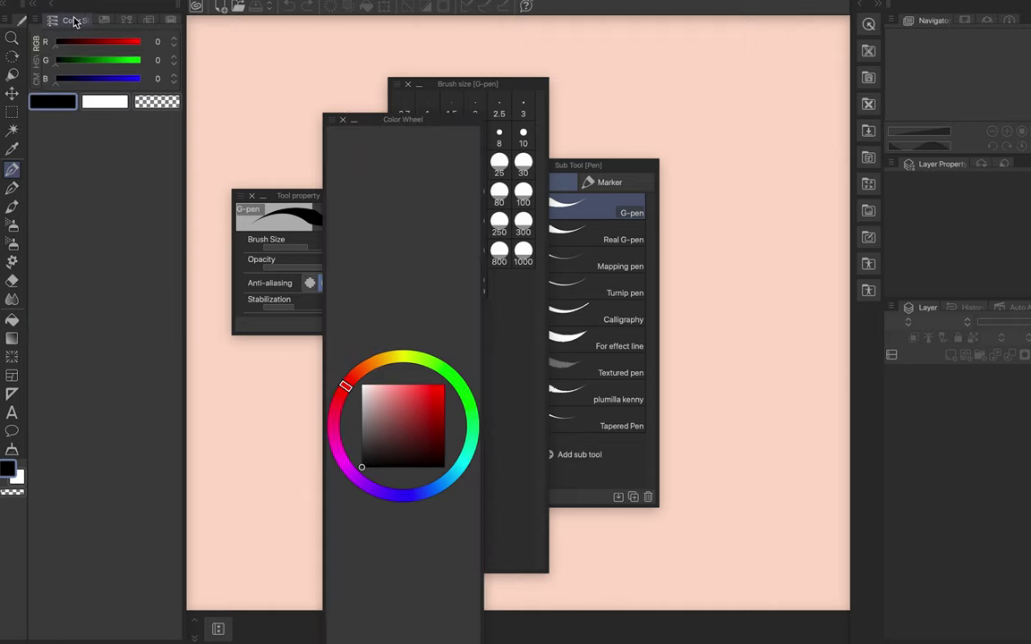
drag(68, 20, 299, 98)
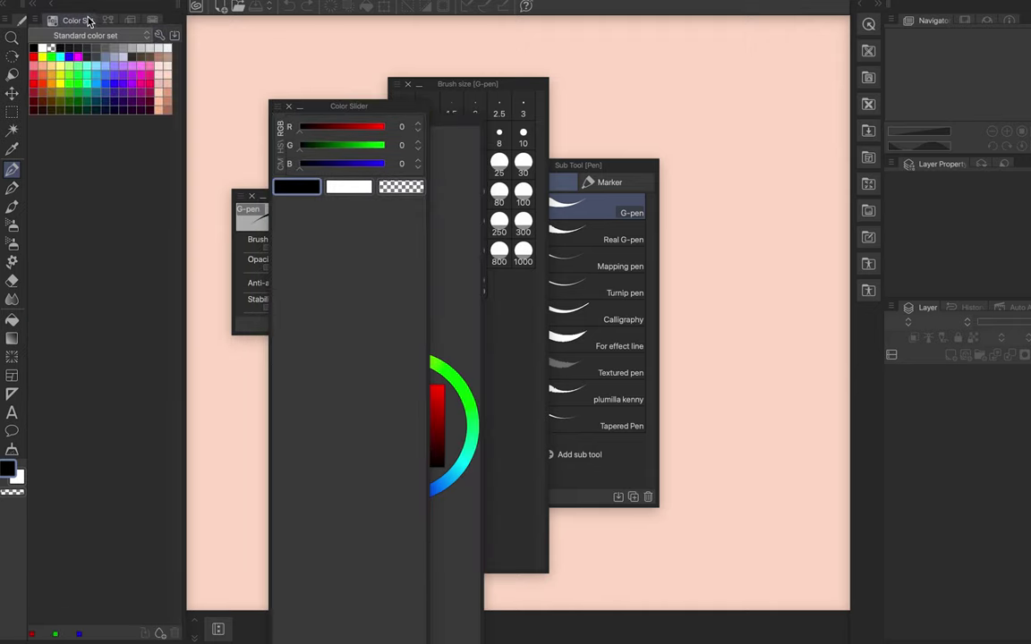
drag(89, 19, 313, 115)
drag(79, 20, 262, 75)
drag(94, 19, 450, 149)
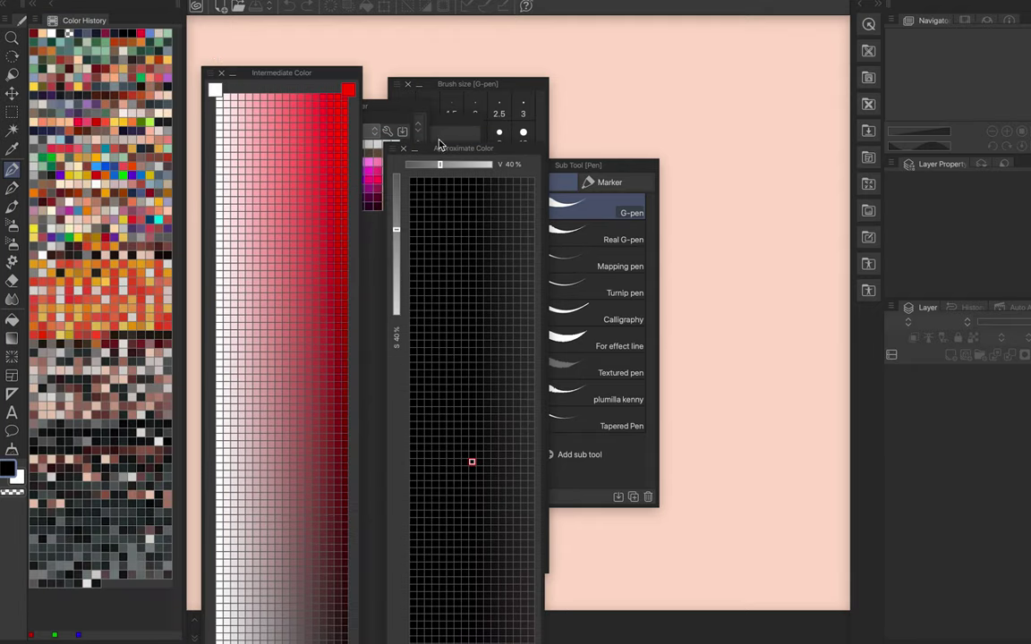
Try docking the Color History palette beside the Tool palette, and close the floating Intermediate Color palette
drag(90, 20, 24, 72)
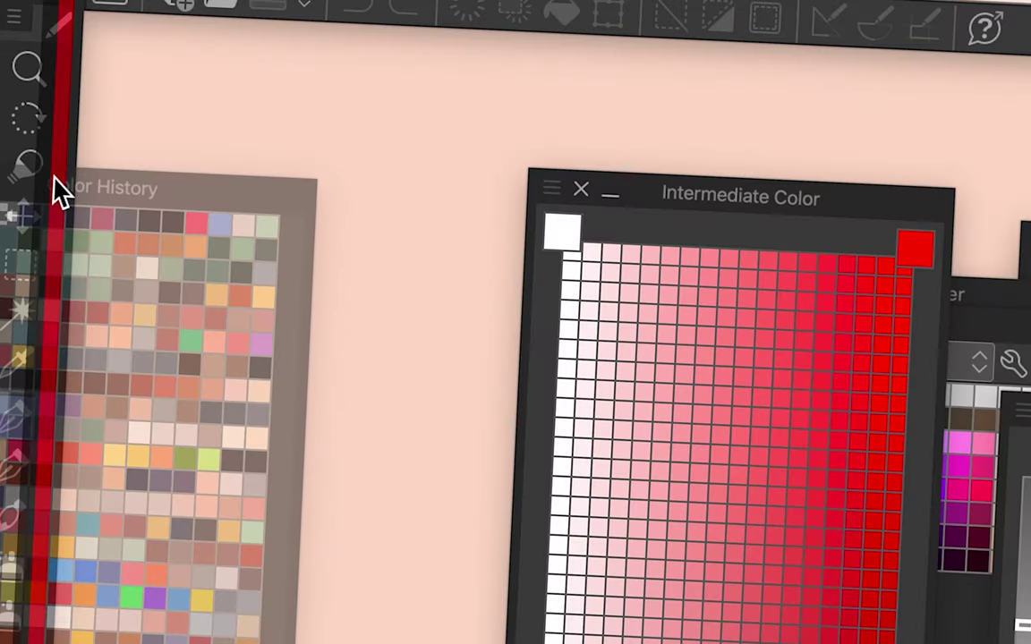
drag(58, 187, 61, 189)
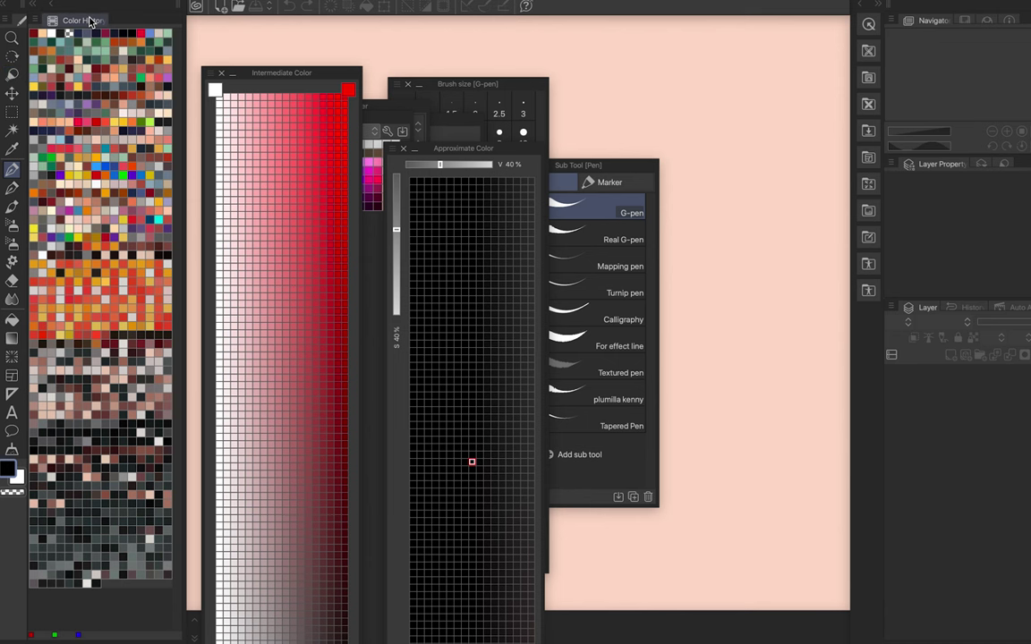
drag(89, 20, 228, 93)
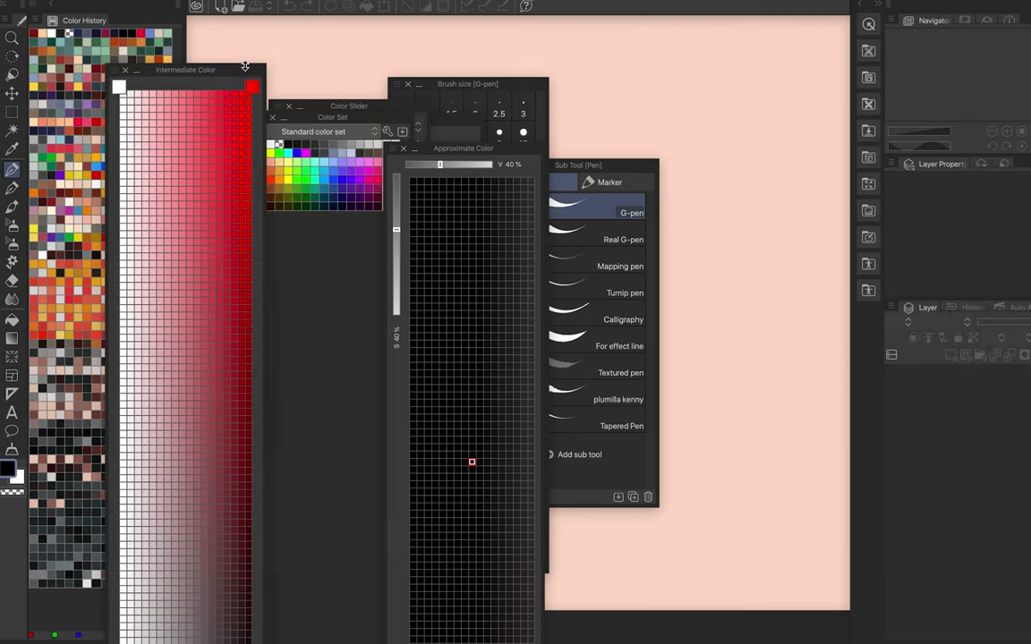
click(125, 69)
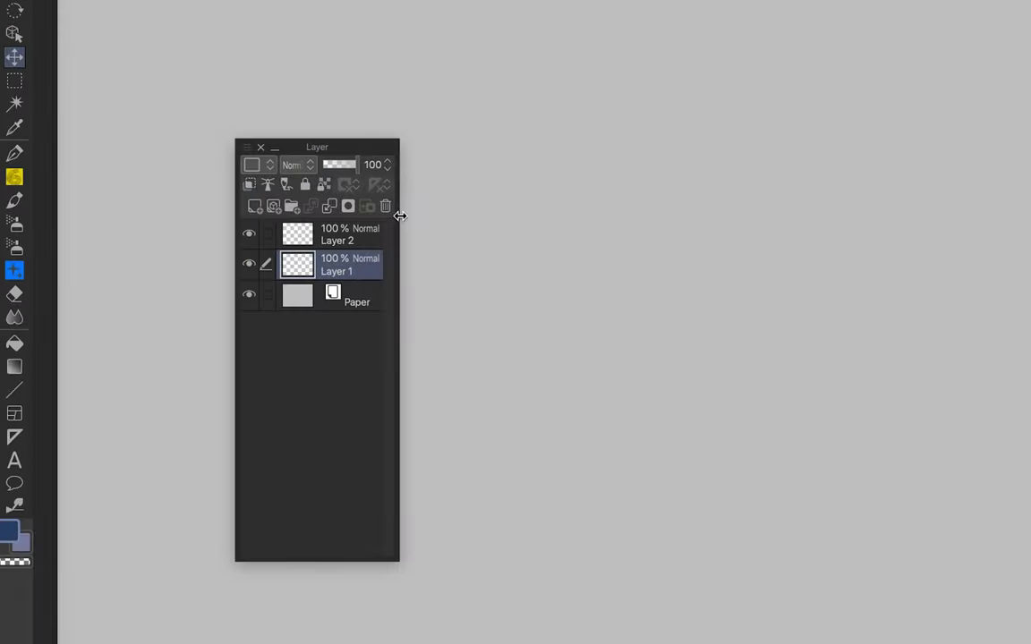
Widen the floating Layer palette so all of its controls fit
drag(400, 218, 454, 289)
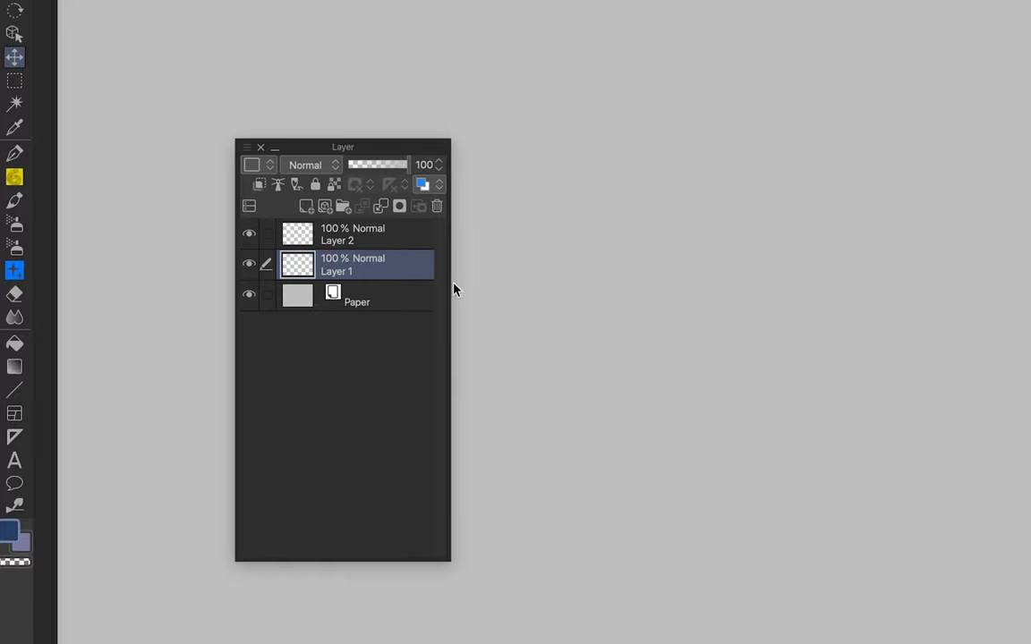
Mark Layer 1 with the Red palette color and change it to Orange
click(261, 167)
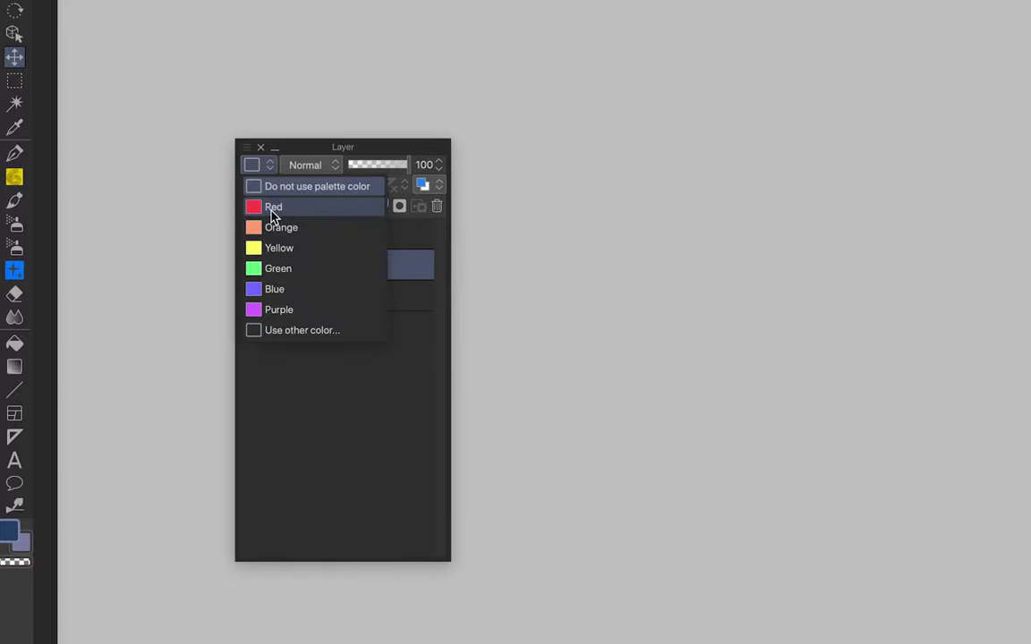
click(271, 207)
click(259, 166)
click(271, 228)
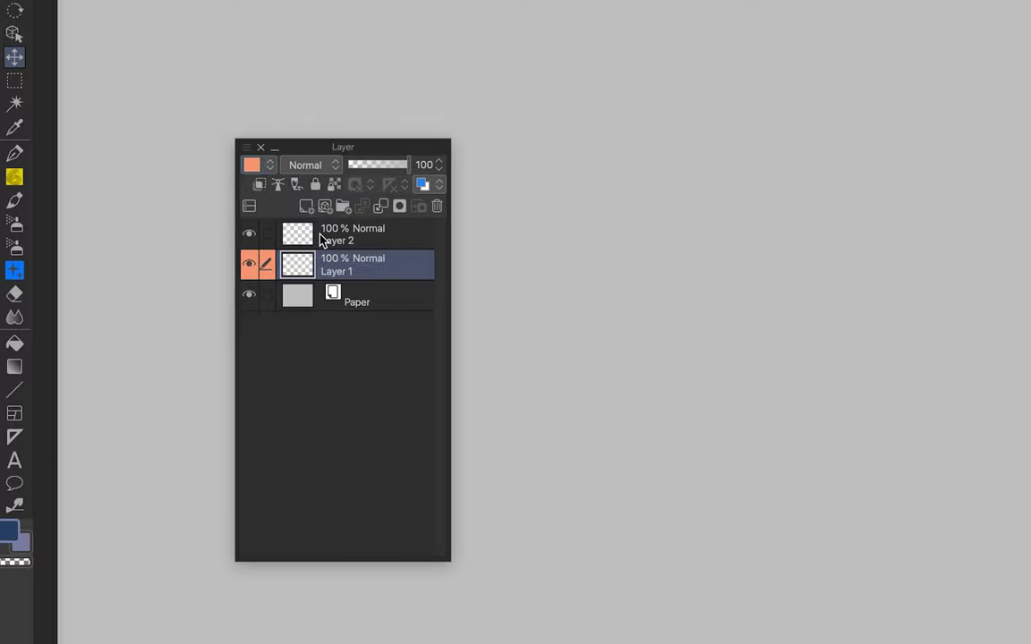
Set both Layer 2 and Layer 1 to Do not use palette color
click(309, 233)
click(270, 167)
click(269, 187)
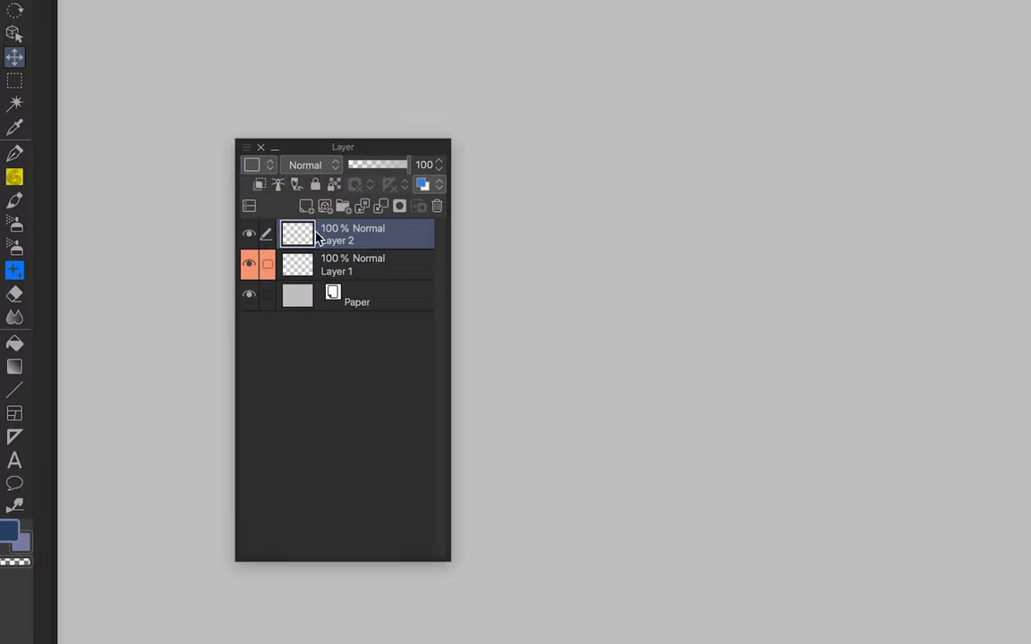
click(320, 262)
click(257, 167)
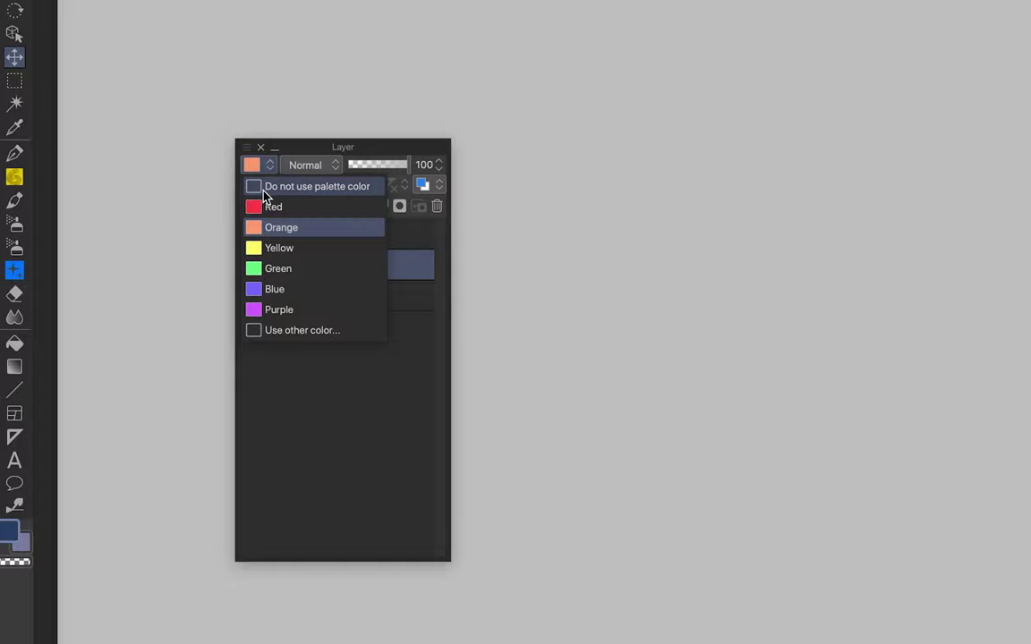
click(269, 185)
Browse the blending modes for Layer 1, keeping Normal, and try out the layer opacity slider
click(311, 168)
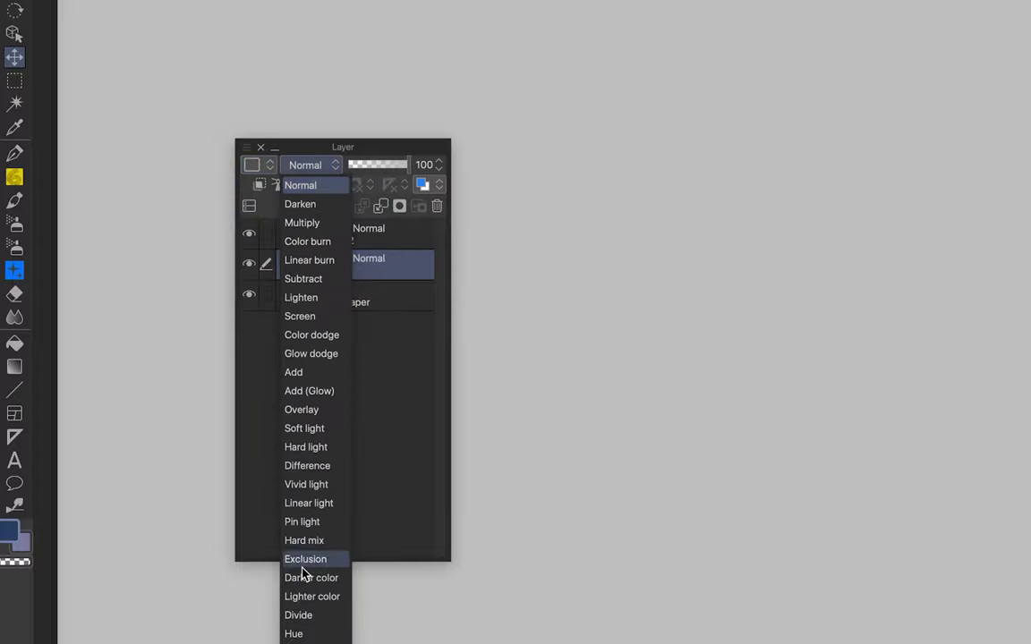
click(326, 172)
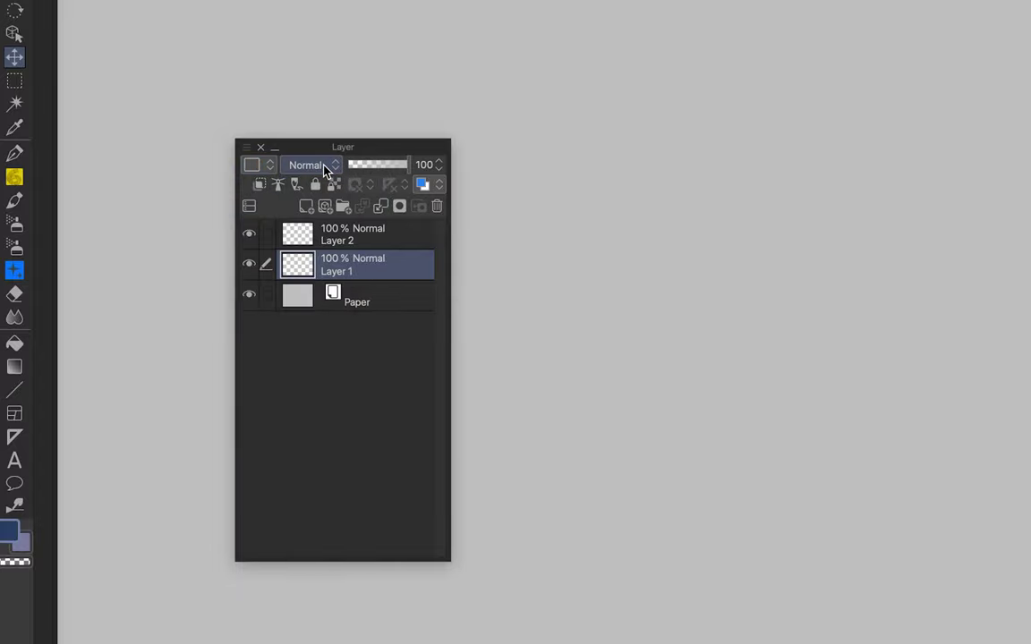
drag(398, 167, 445, 183)
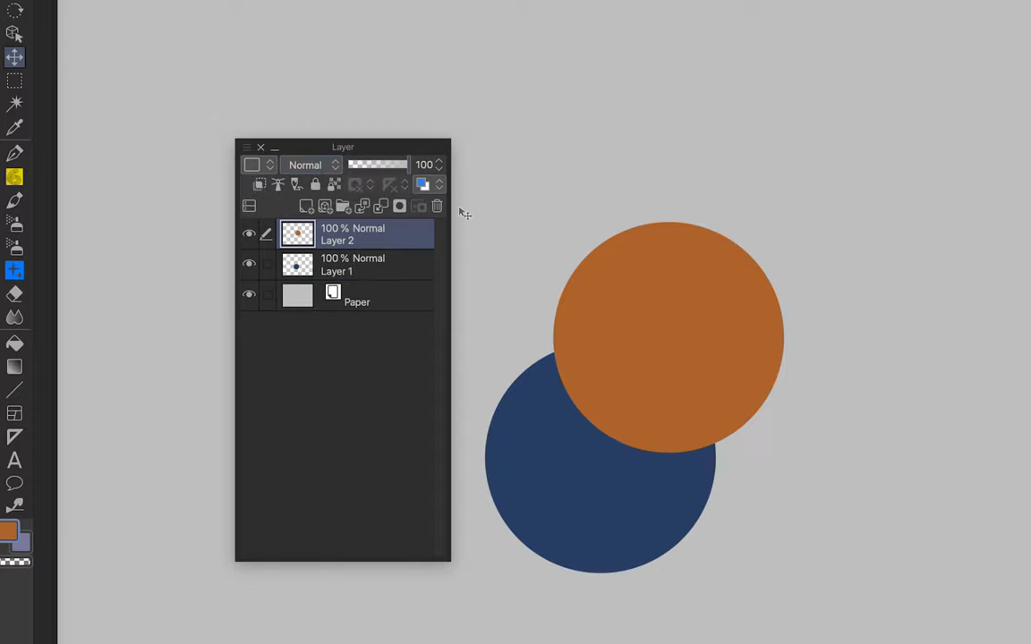
Clip Layer 2 with the orange circle to the blue circle on Layer 1 below
click(424, 283)
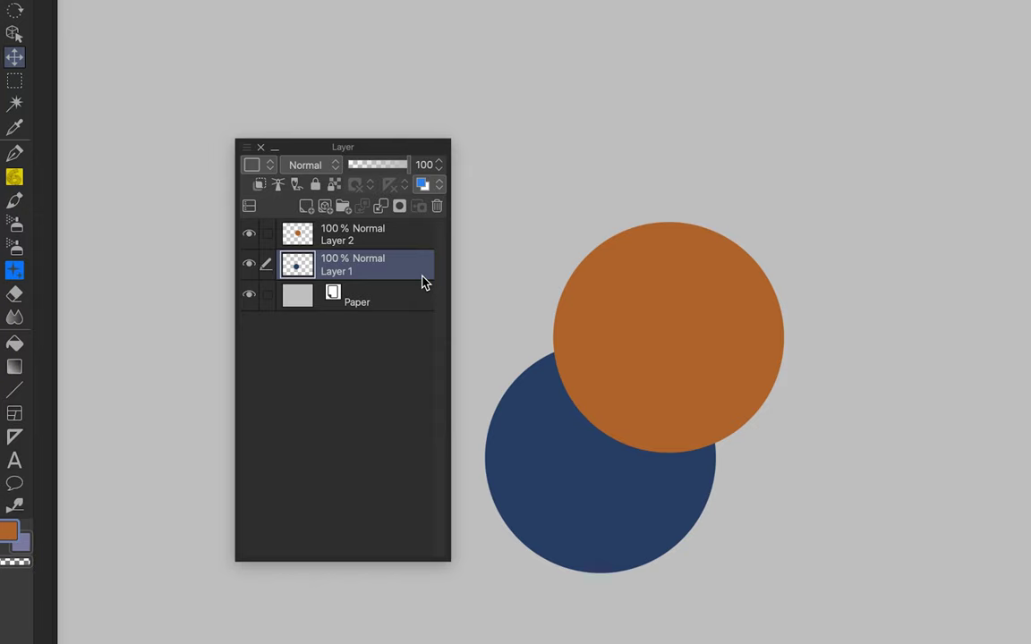
click(418, 245)
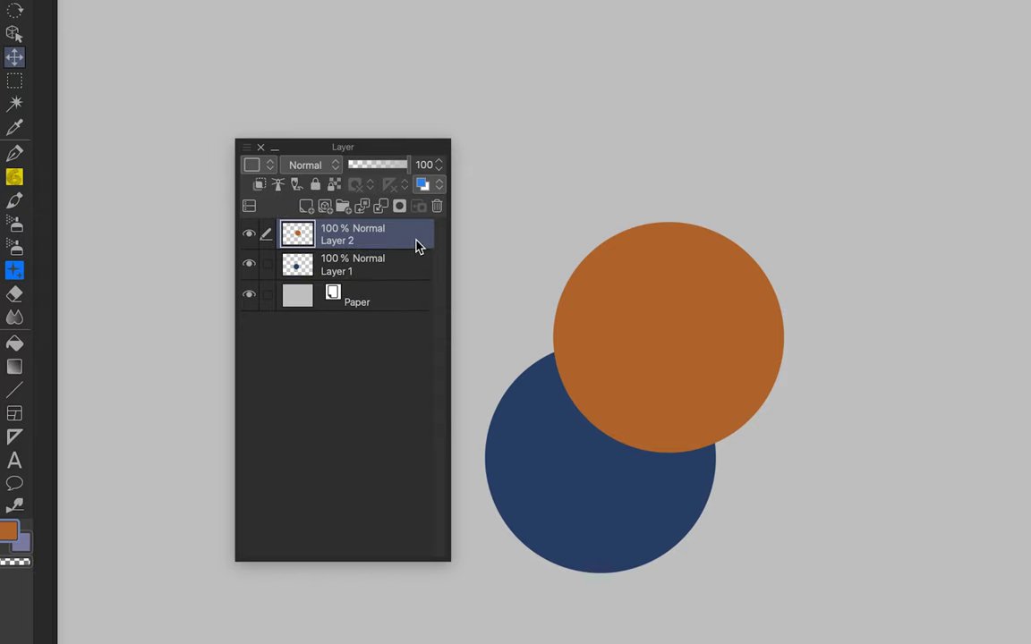
click(261, 191)
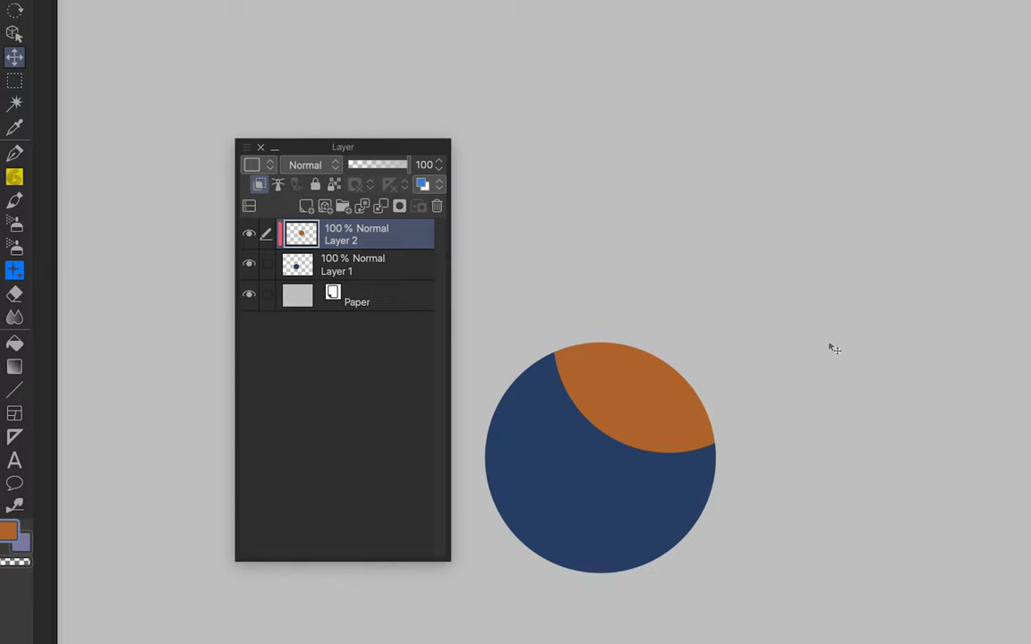
Move the orange circle on Layer 2 and the blue circle on Layer 1 slightly
mouse_move(779, 365)
mouse_down()
mouse_move(822, 357)
mouse_move(766, 384)
mouse_move(784, 371)
mouse_up()
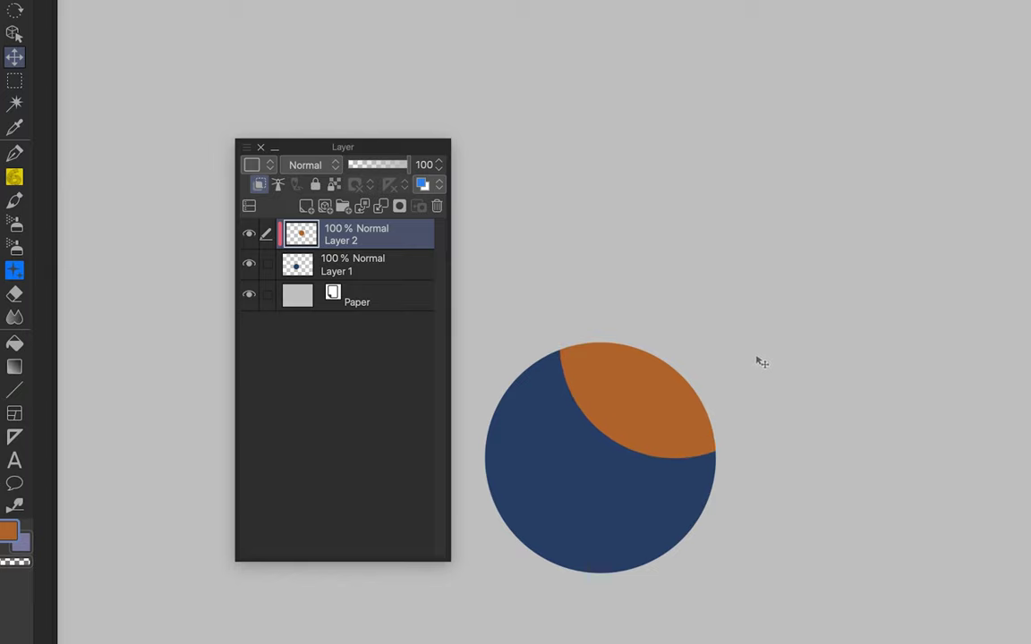
click(357, 273)
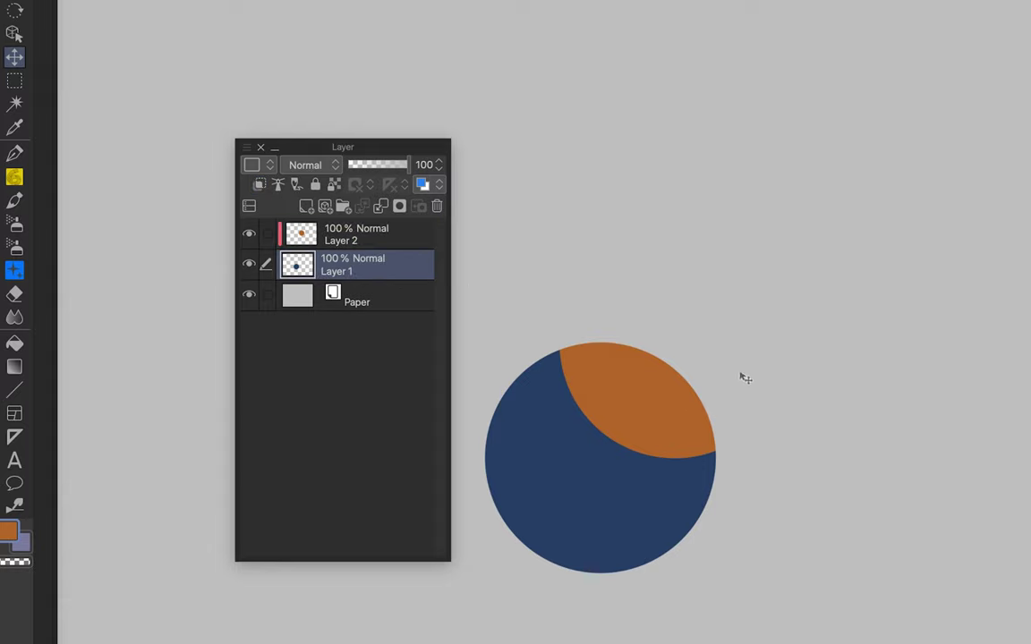
mouse_move(740, 373)
mouse_down()
mouse_move(726, 373)
mouse_move(744, 369)
mouse_up()
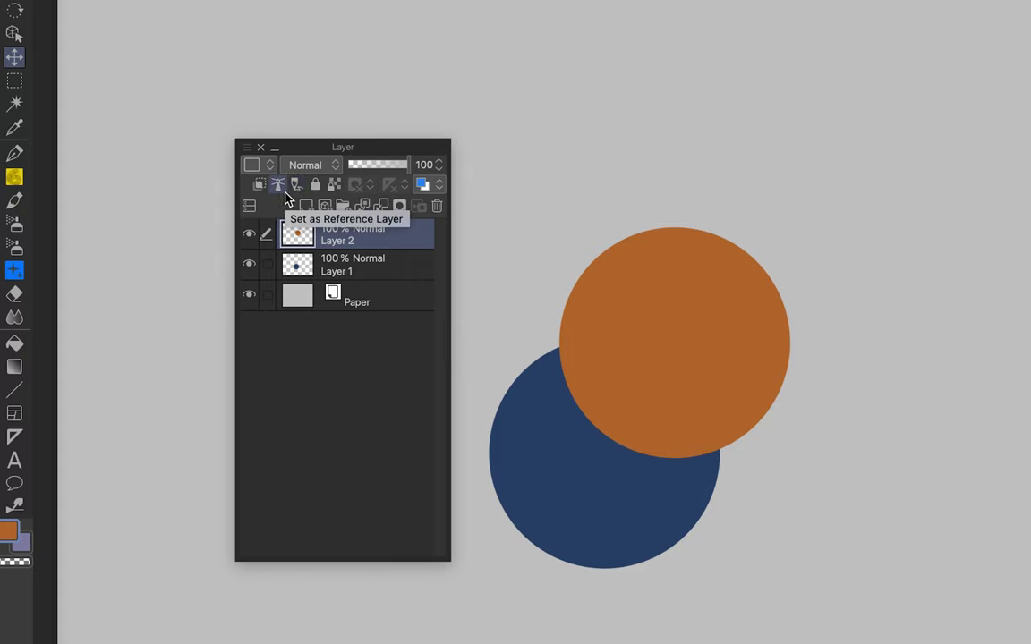
Try the reference layer setting on Layer 2 and set the layer as a draft layer
click(280, 186)
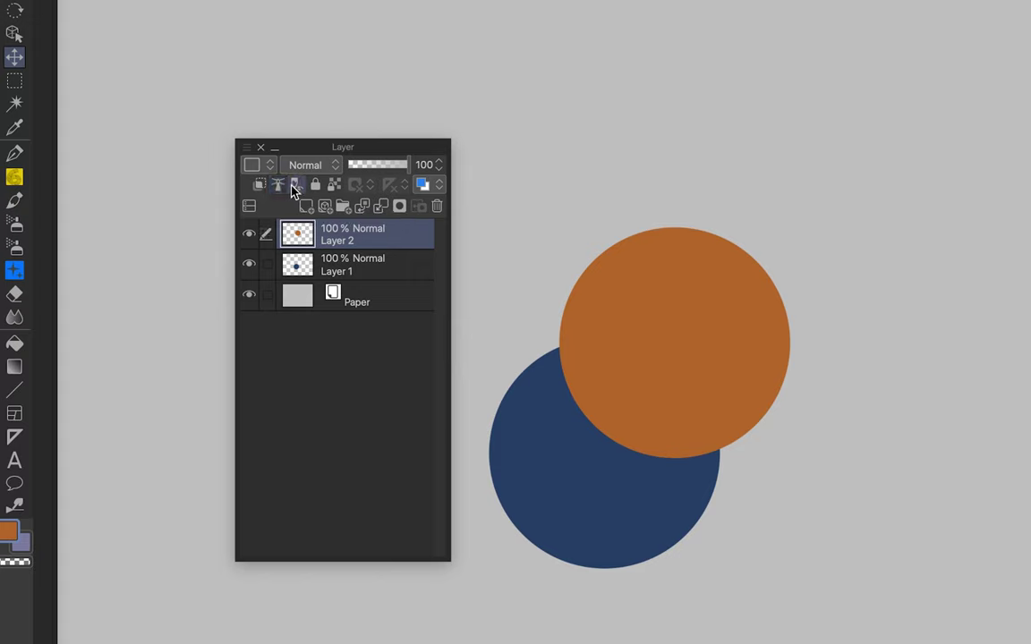
click(296, 185)
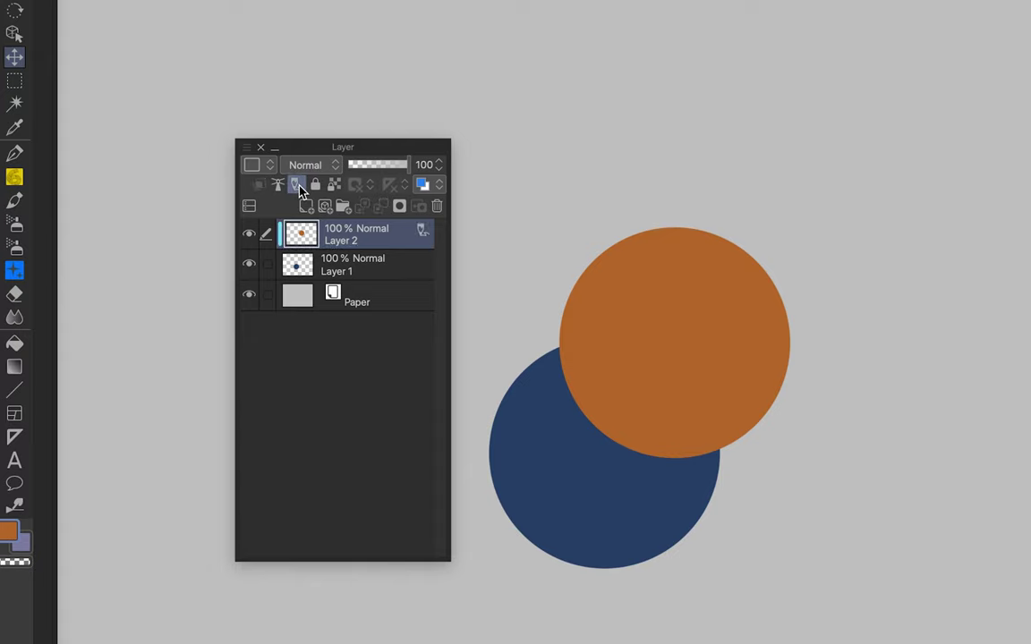
Turn off the draft setting on Layer 2 and flatten the image into a single layer
click(298, 185)
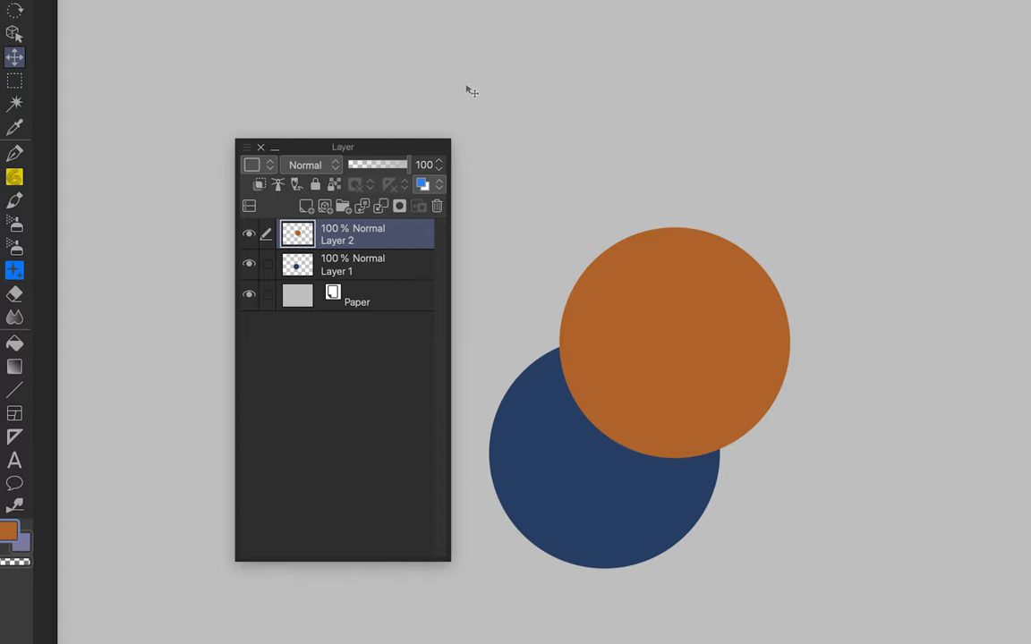
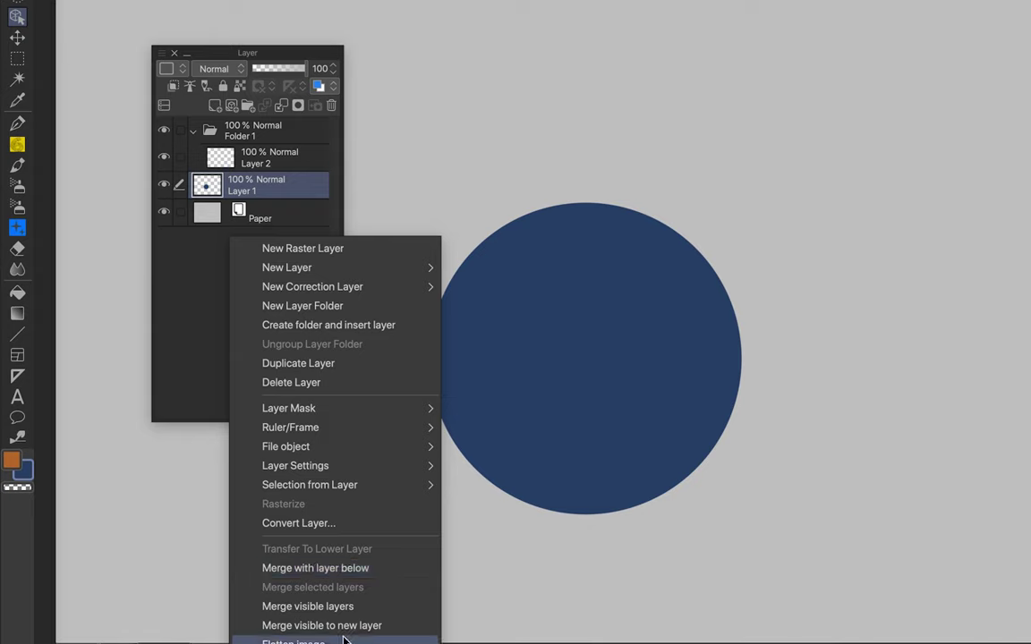
click(212, 230)
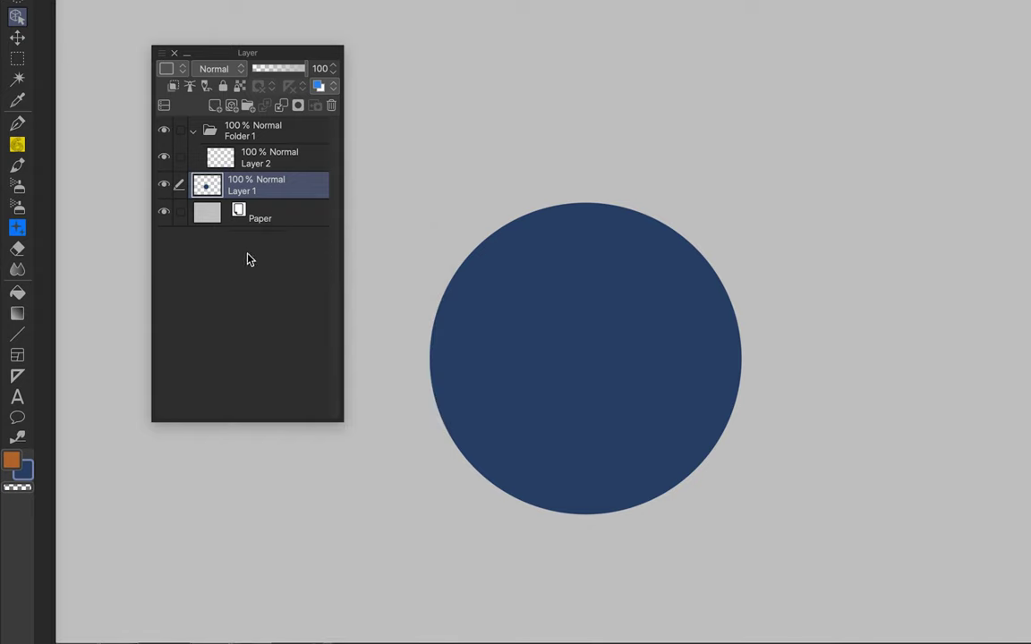
right_click(249, 260)
click(315, 640)
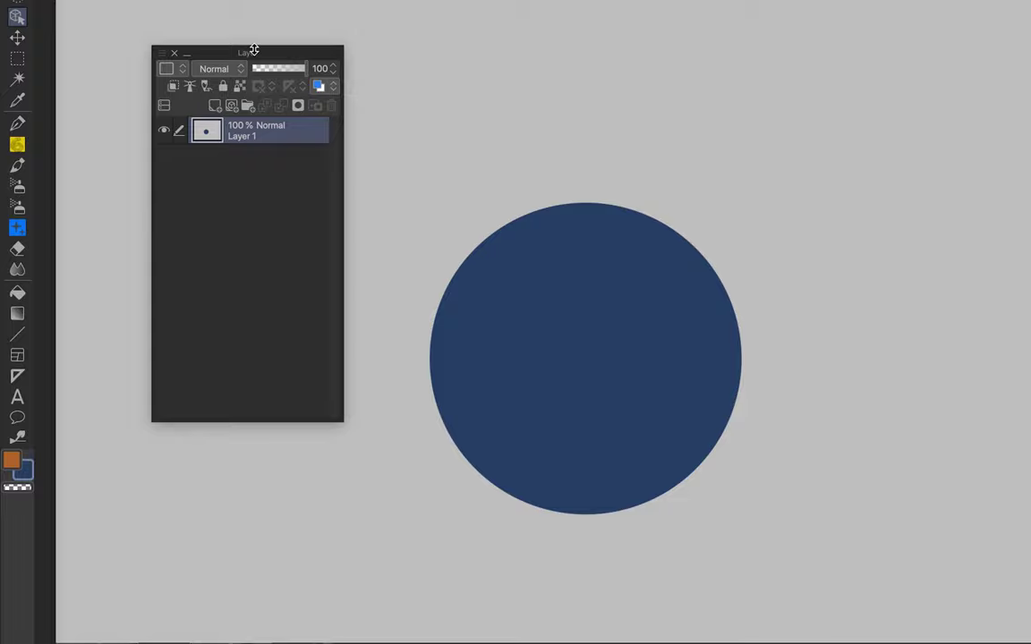
drag(254, 49, 34, 7)
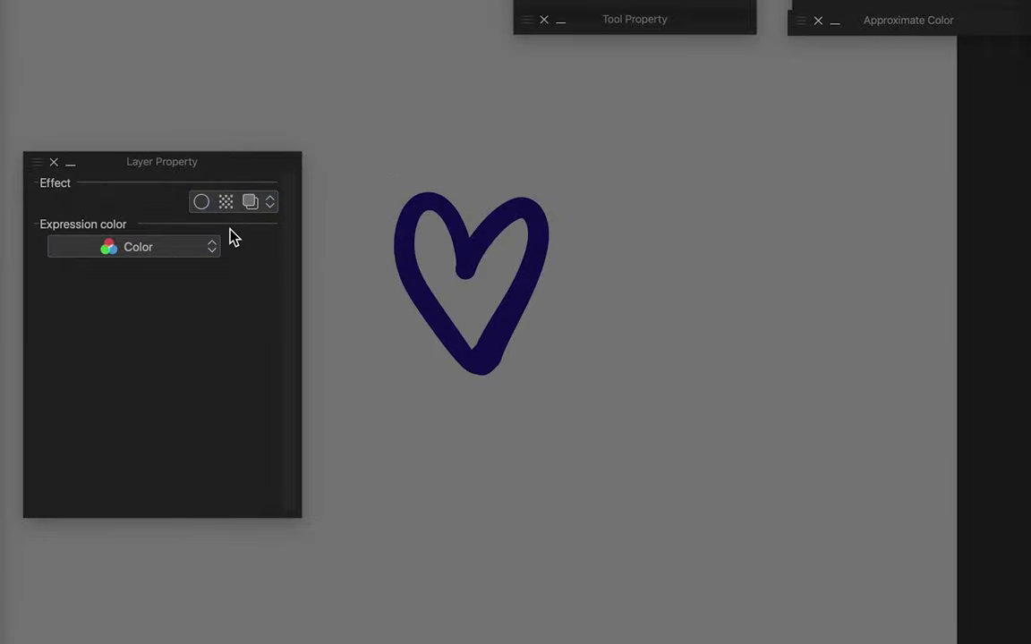
Add an edge border effect to the heart with thickness 43.1 and red edge color C03434
click(201, 203)
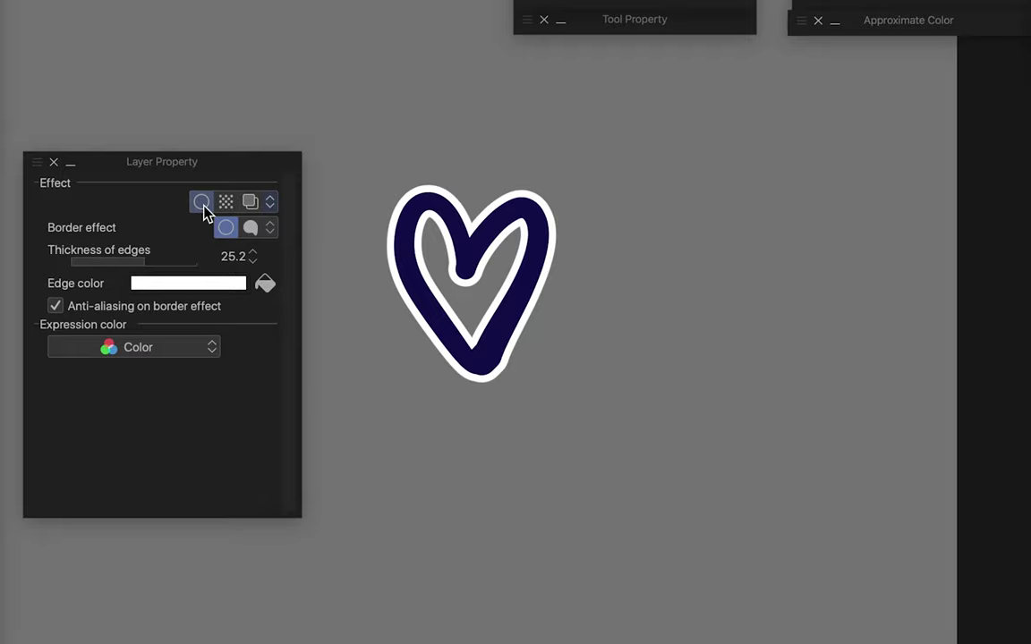
drag(144, 262, 184, 266)
click(224, 285)
click(448, 218)
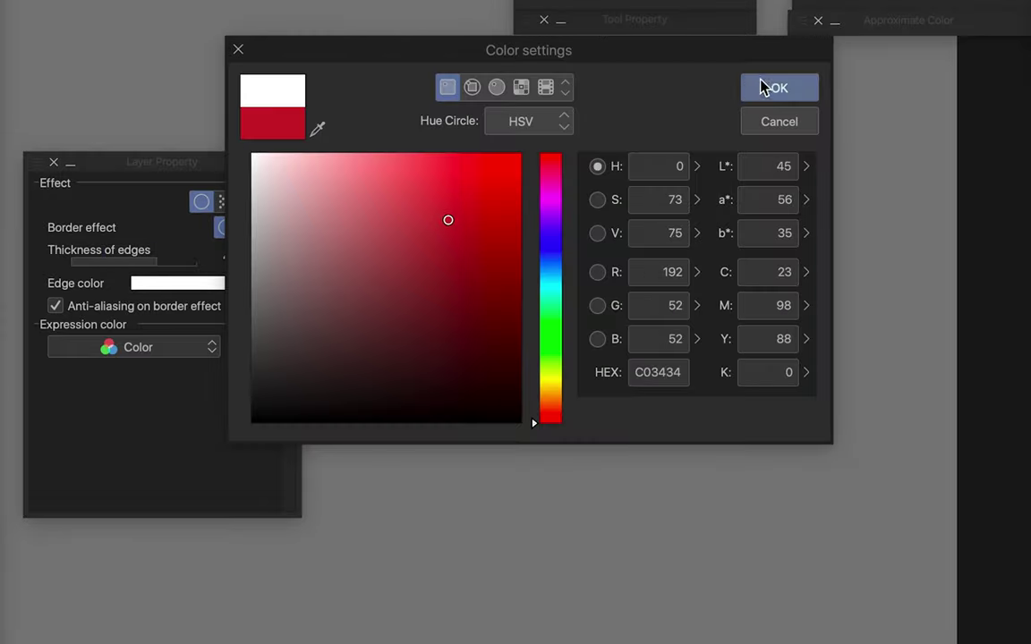
click(762, 87)
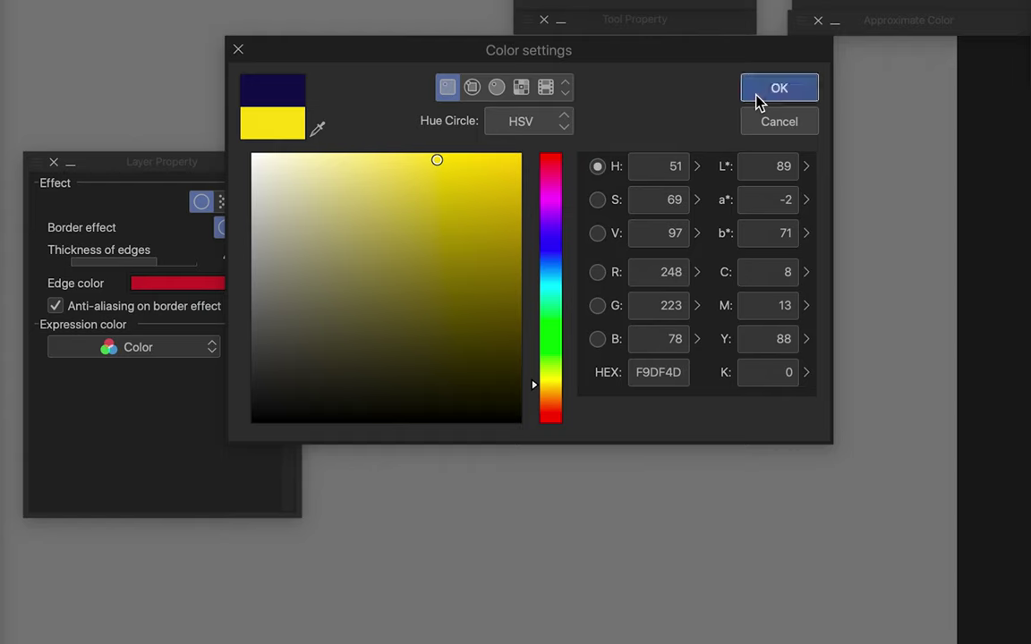
Set the drawing color to yellow F9DF4D and apply it to the heart's border edge
click(757, 95)
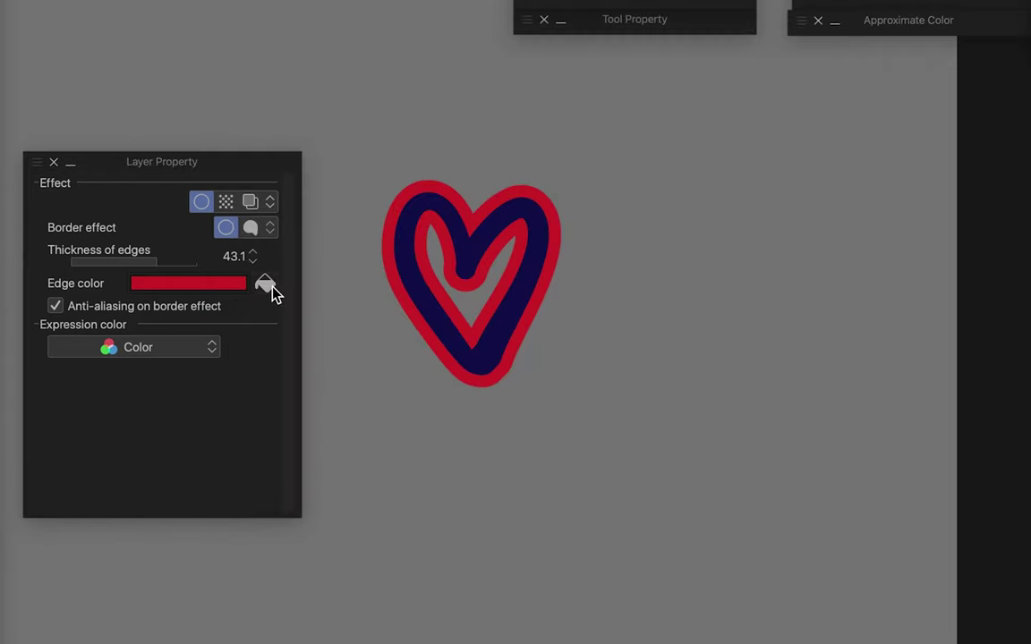
click(266, 285)
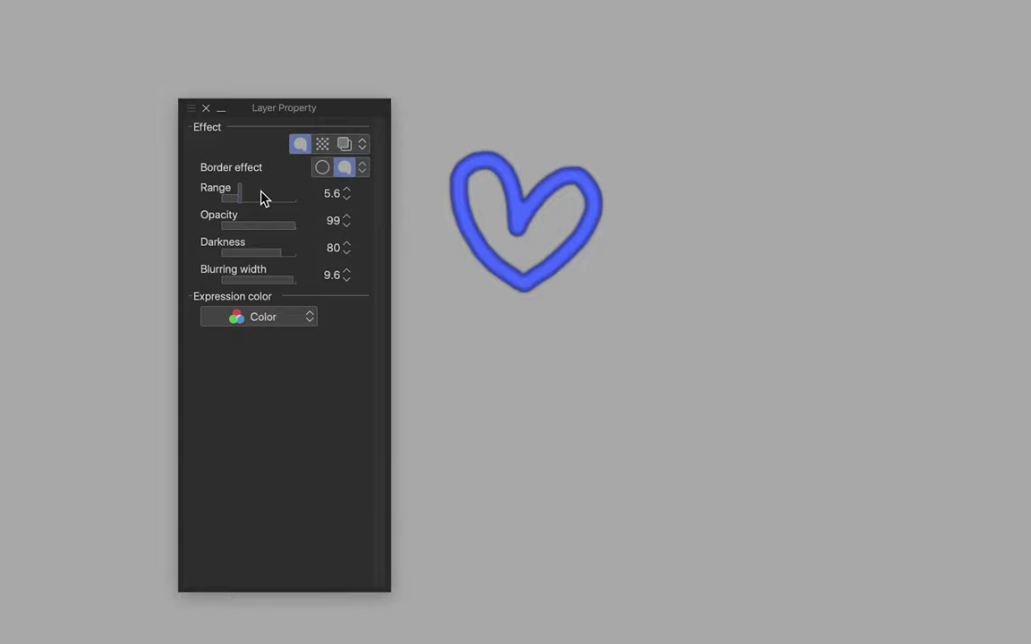
Try different range, opacity and darkness amounts for the watercolor edge effect on the blue heart
click(261, 194)
drag(281, 203, 223, 202)
click(246, 205)
click(251, 231)
click(234, 226)
click(281, 225)
click(241, 253)
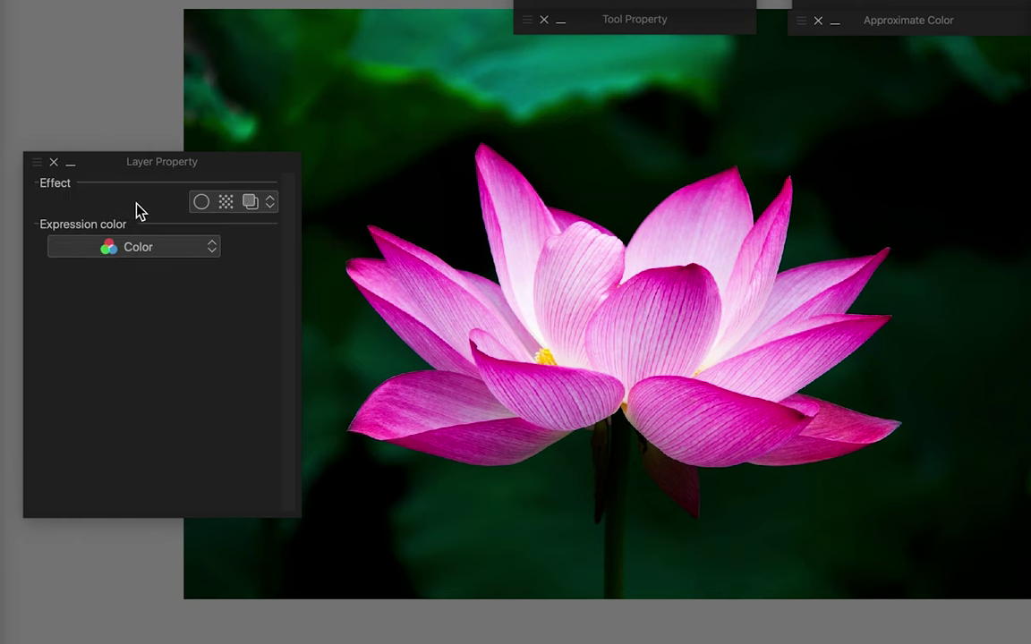
Apply the tone effect to the lotus photo, try frequencies of 80.8 and 27.7, and check the tone density options
click(228, 203)
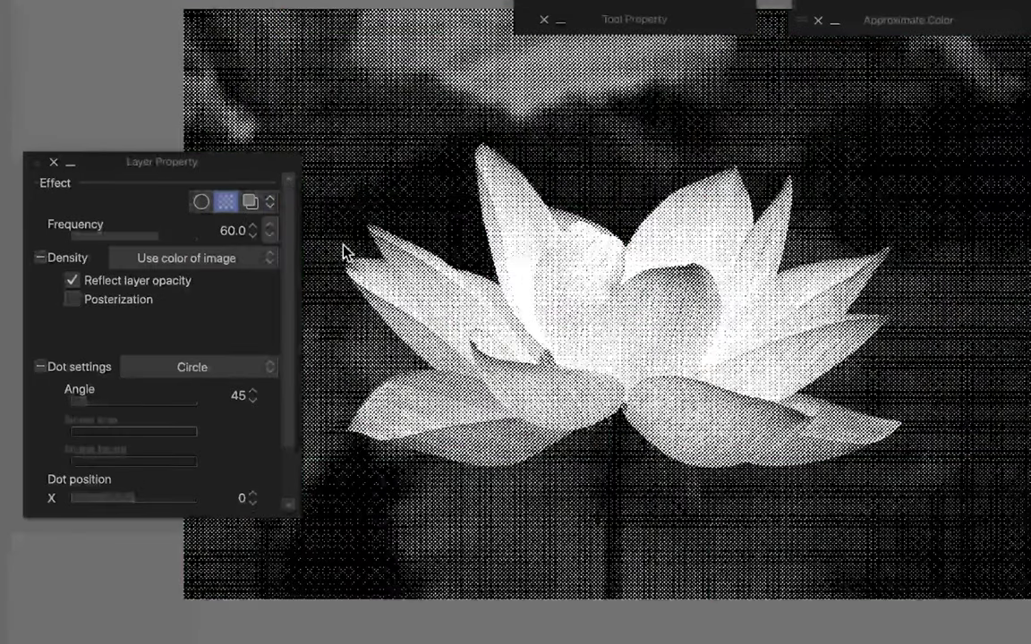
drag(143, 229, 192, 239)
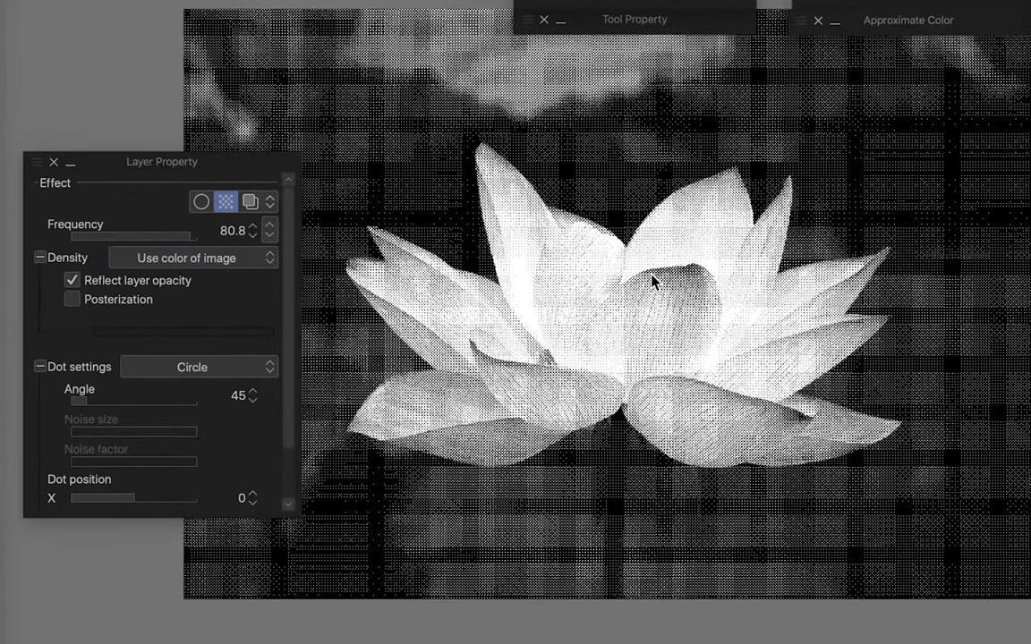
scroll(652, 281, up, 10)
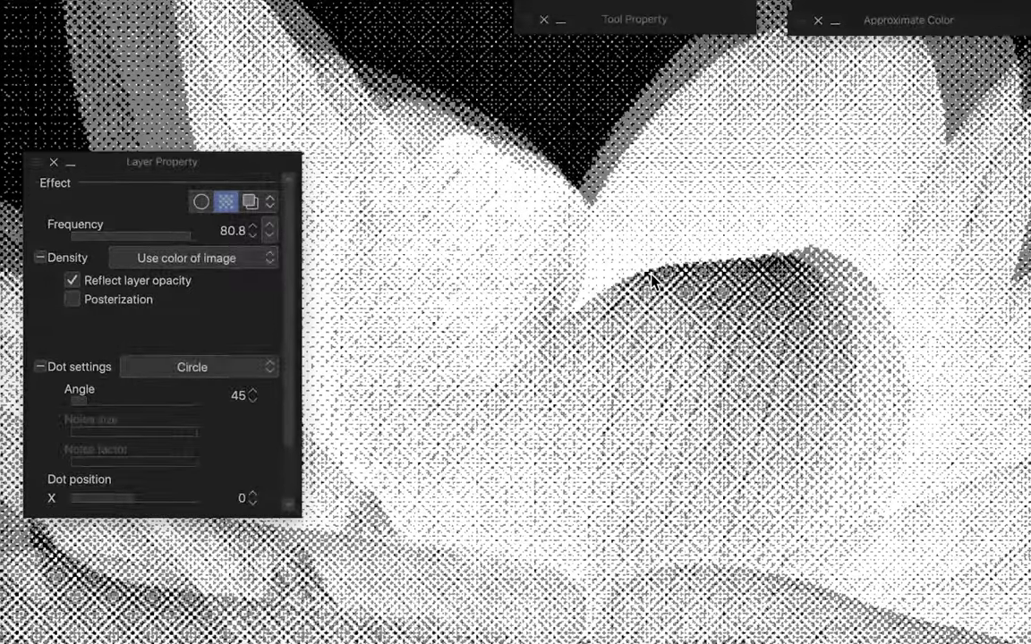
scroll(651, 273, up, 2)
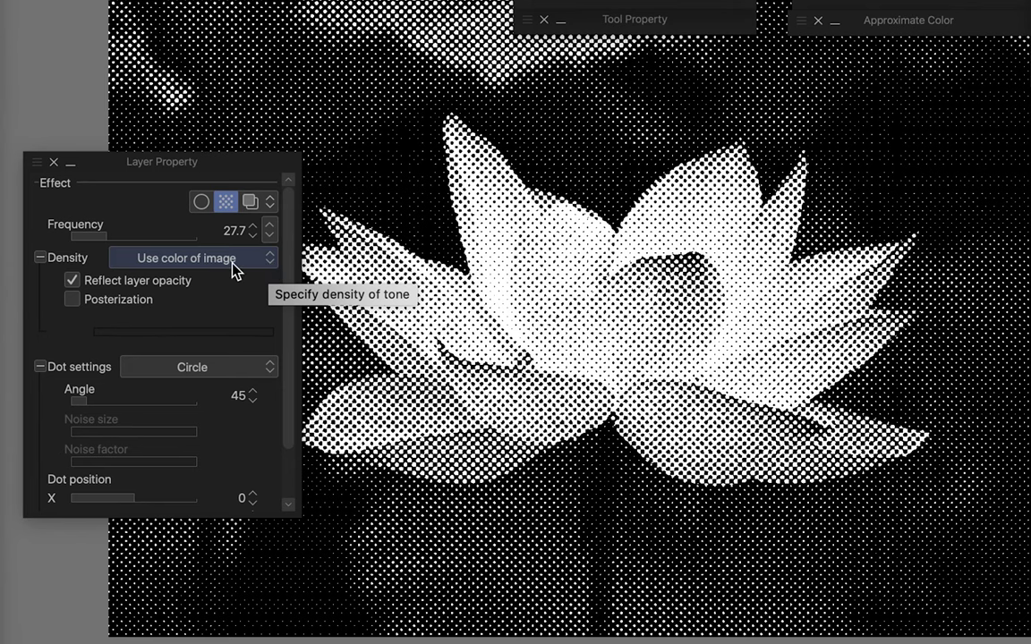
click(232, 268)
click(145, 305)
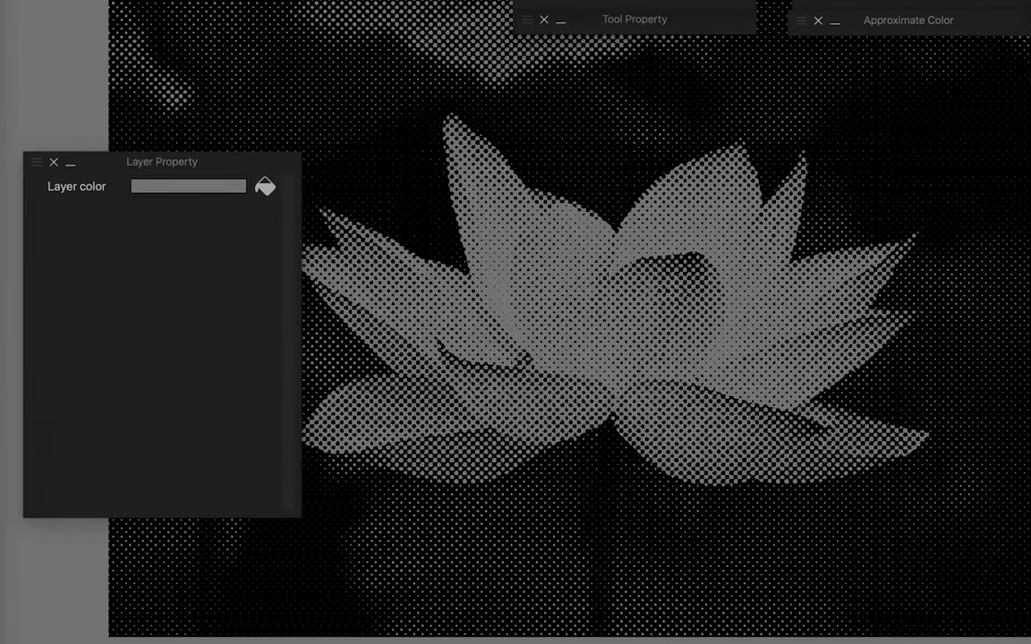
Change the layer color of the paper behind the toned lotus to red C73B3B
click(188, 186)
click(441, 212)
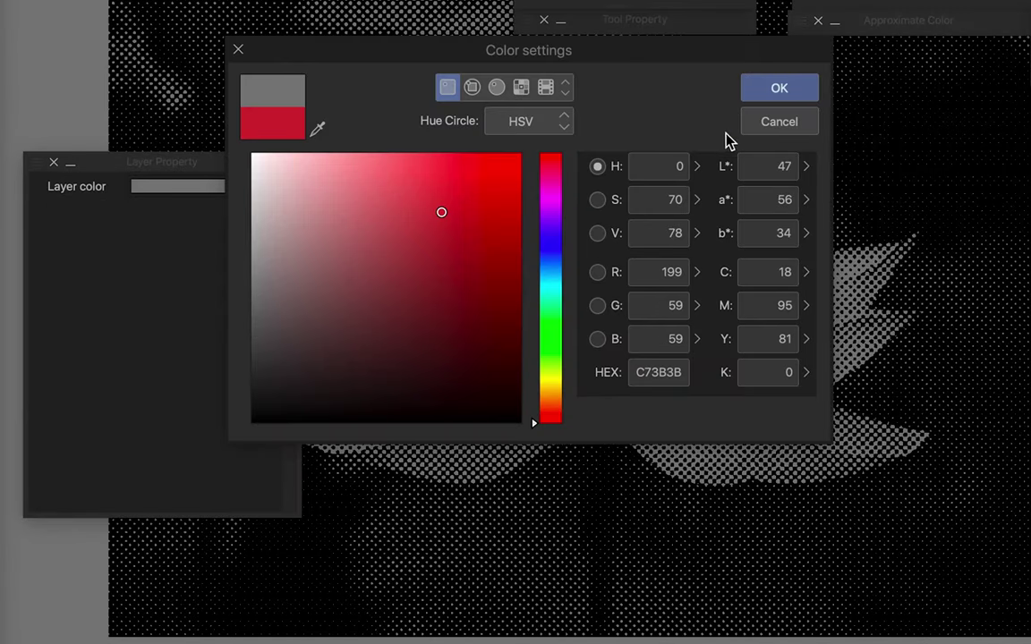
click(778, 89)
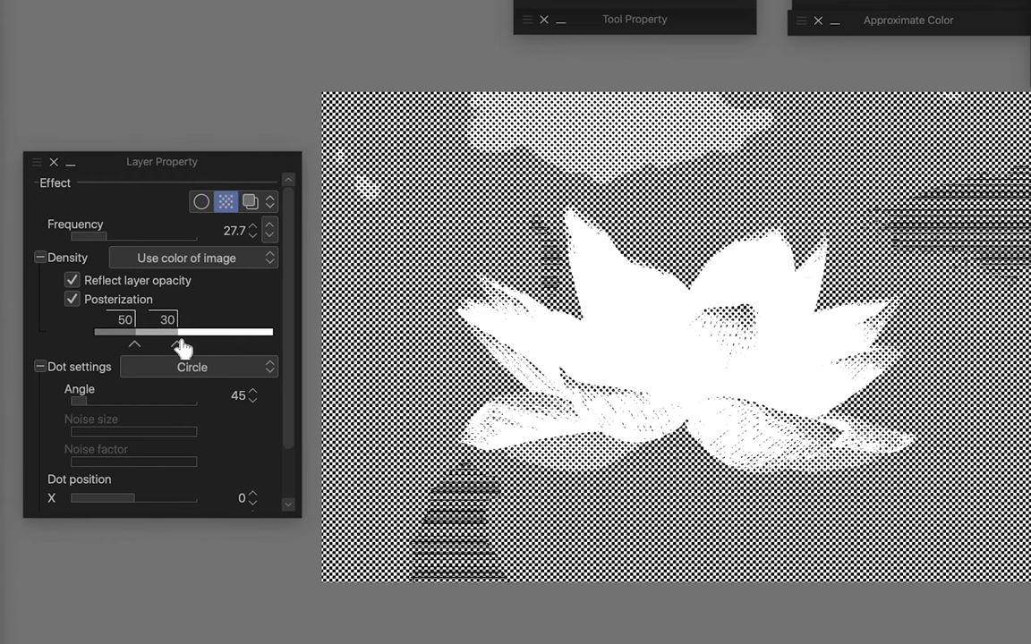
Try different positions for the 50 and 30 density boundaries in the lotus tone's posterization
drag(178, 344, 235, 344)
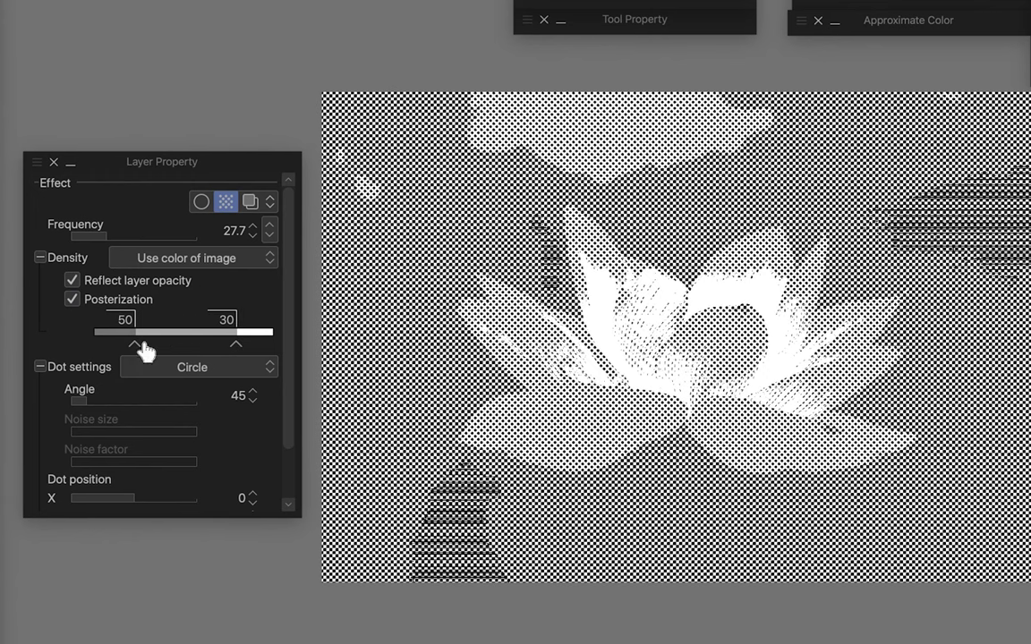
drag(145, 351, 202, 350)
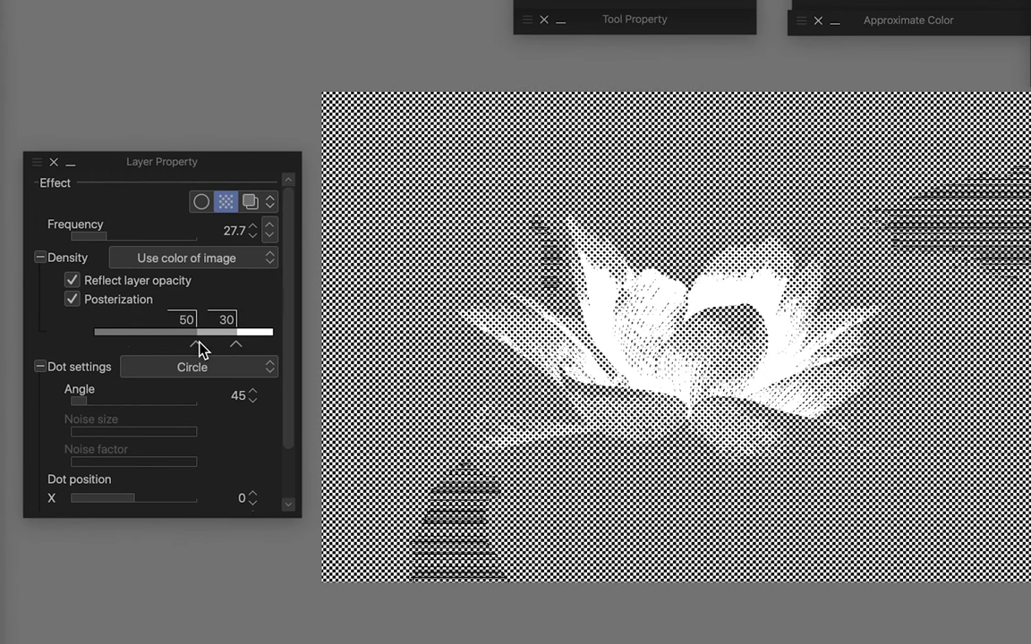
click(112, 345)
drag(115, 347, 159, 348)
drag(235, 348, 190, 349)
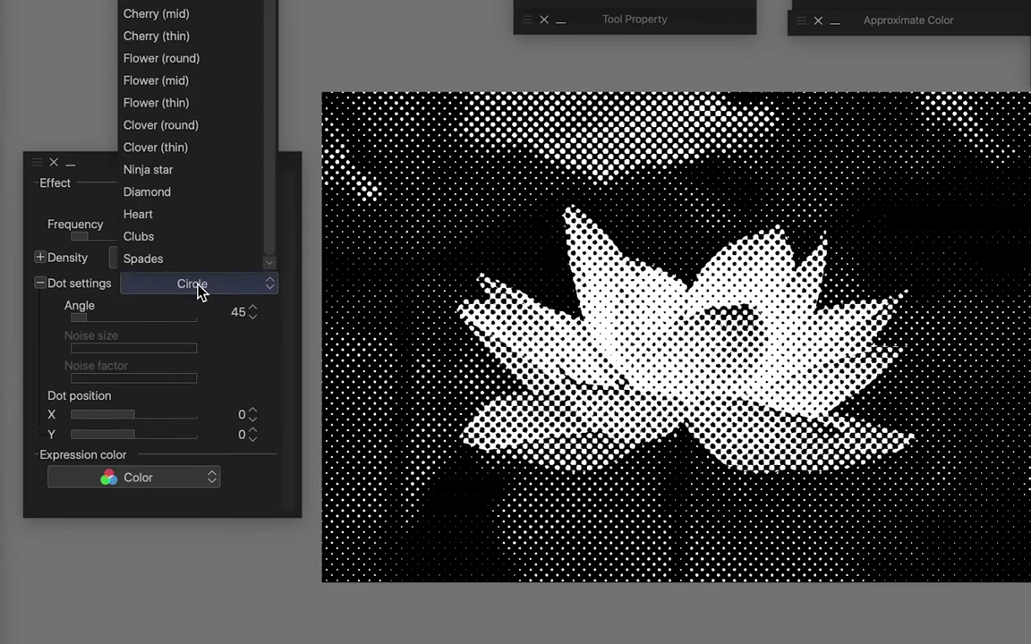
Change the lotus tone's dot shape from circles to Star and inspect the pattern up close
click(198, 293)
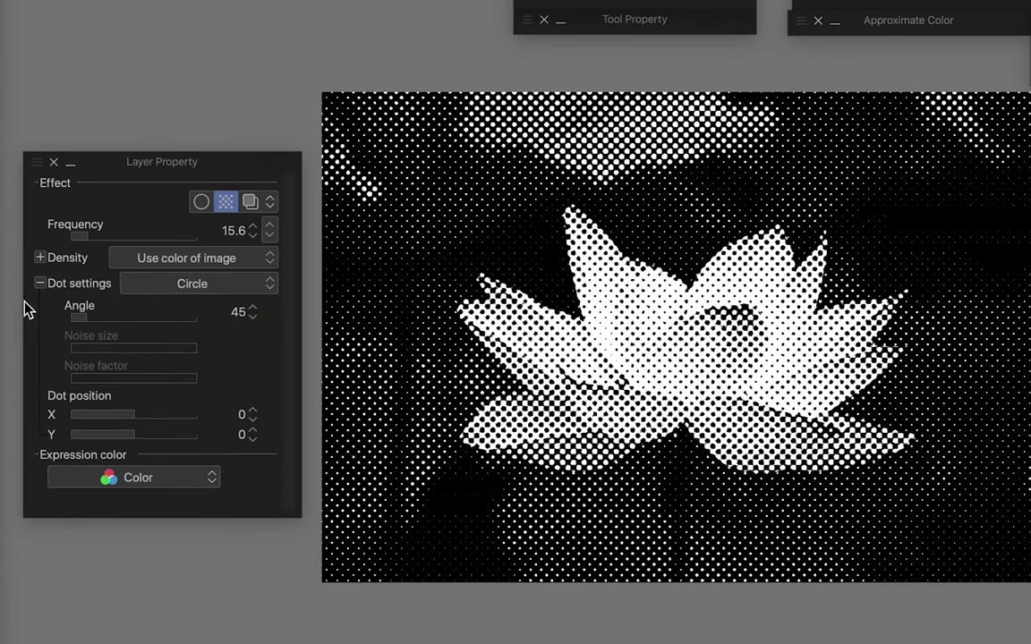
scroll(428, 271, up, 3)
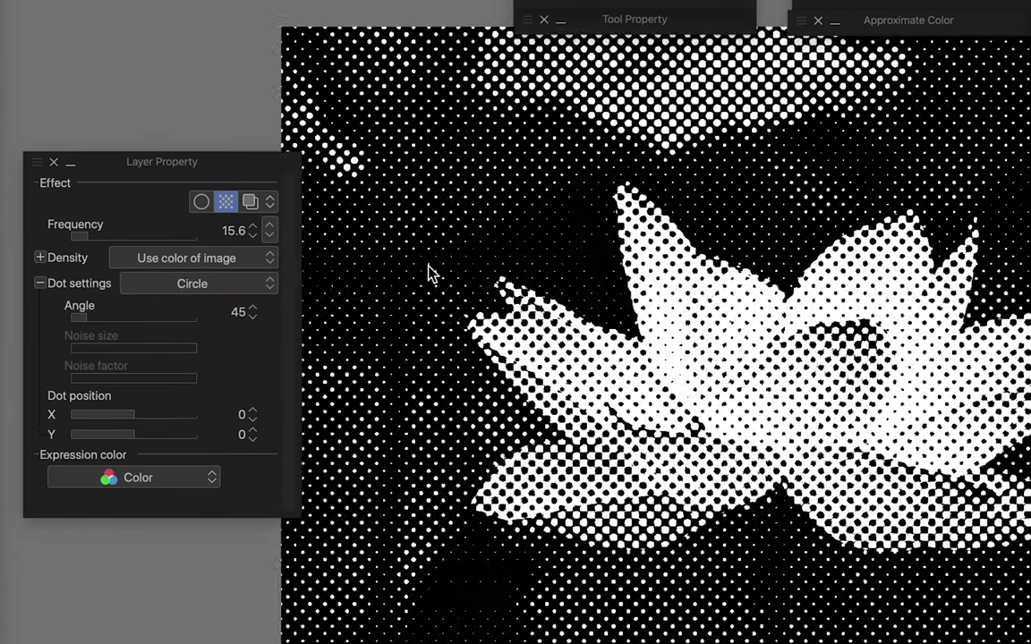
click(222, 284)
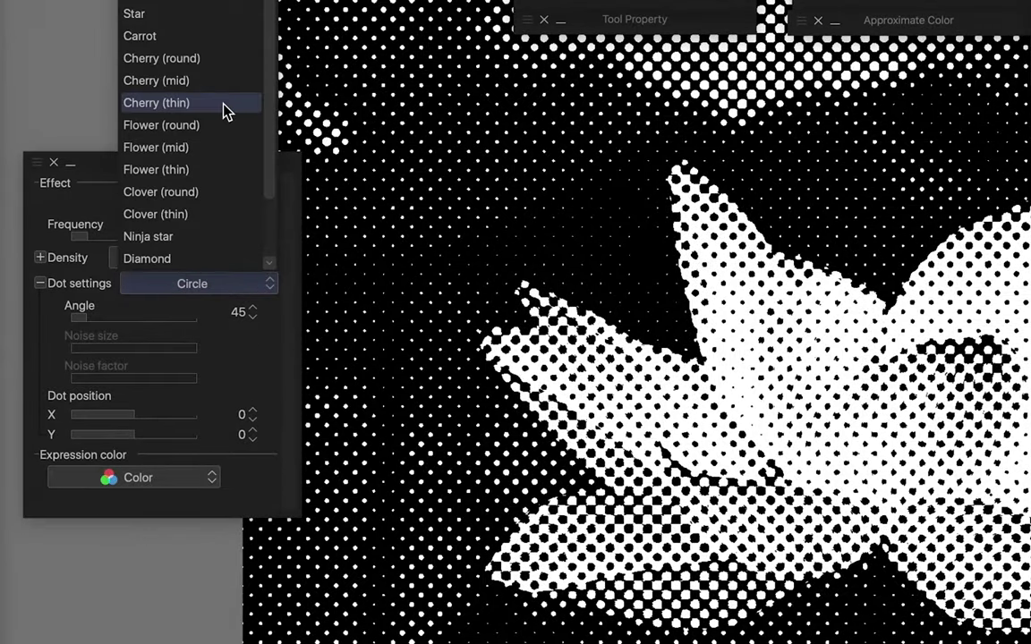
click(213, 18)
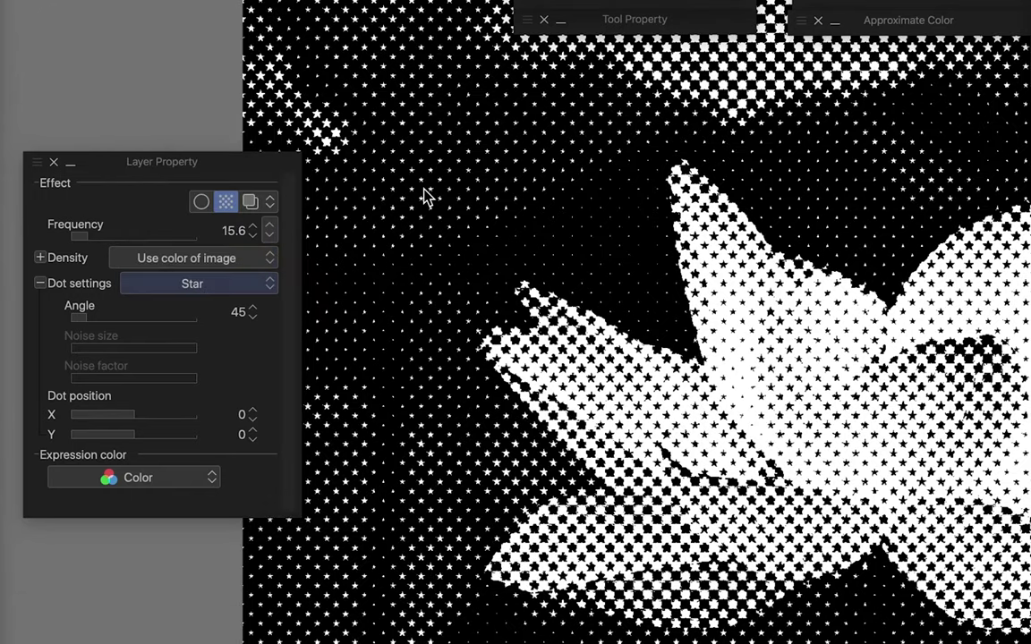
scroll(424, 198, down, 4)
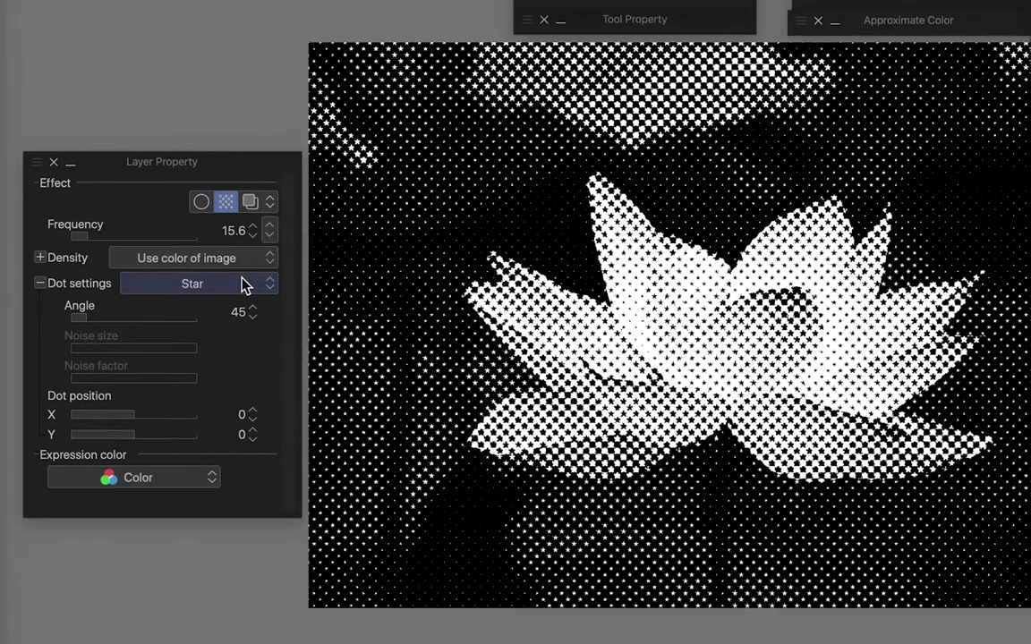
Set the angle of the lotus tone's star dots to 280
click(241, 278)
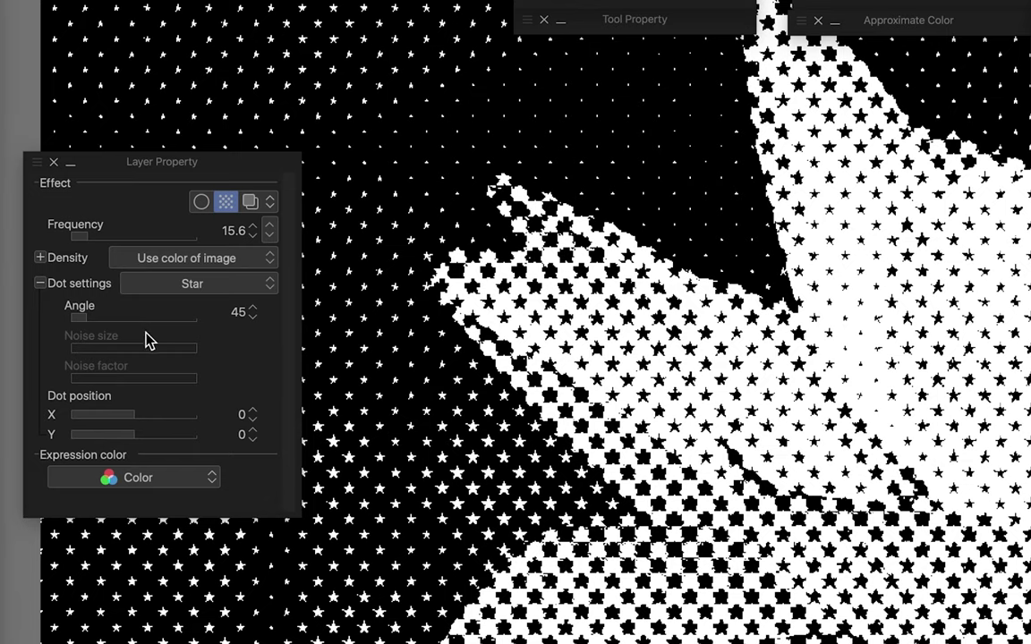
click(126, 316)
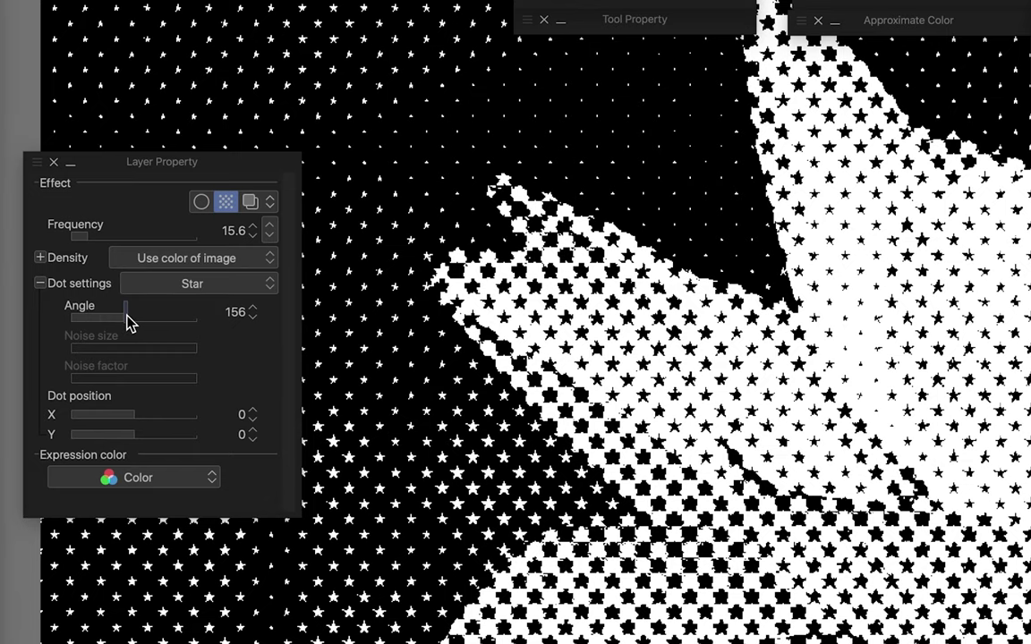
drag(128, 322, 168, 320)
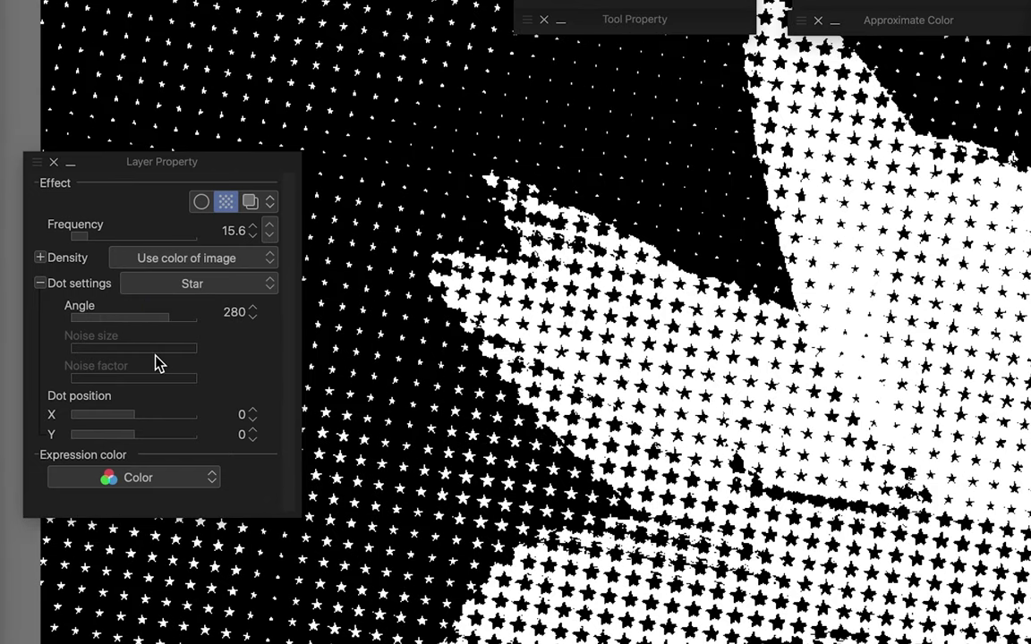
Switch the lotus tone's dot shape to Noise and adjust its noise settings
click(192, 287)
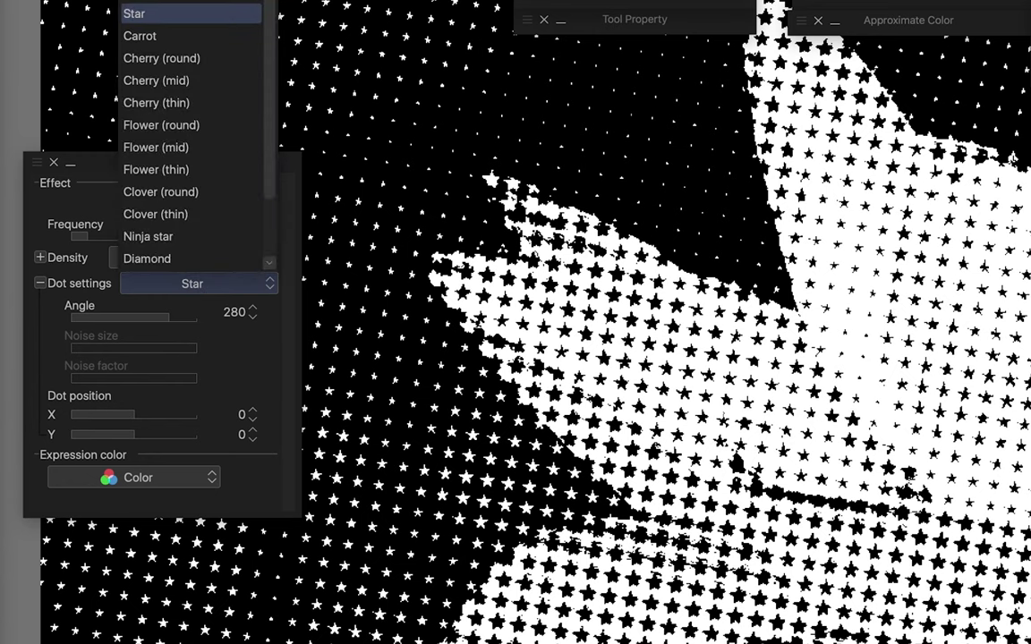
click(193, 1)
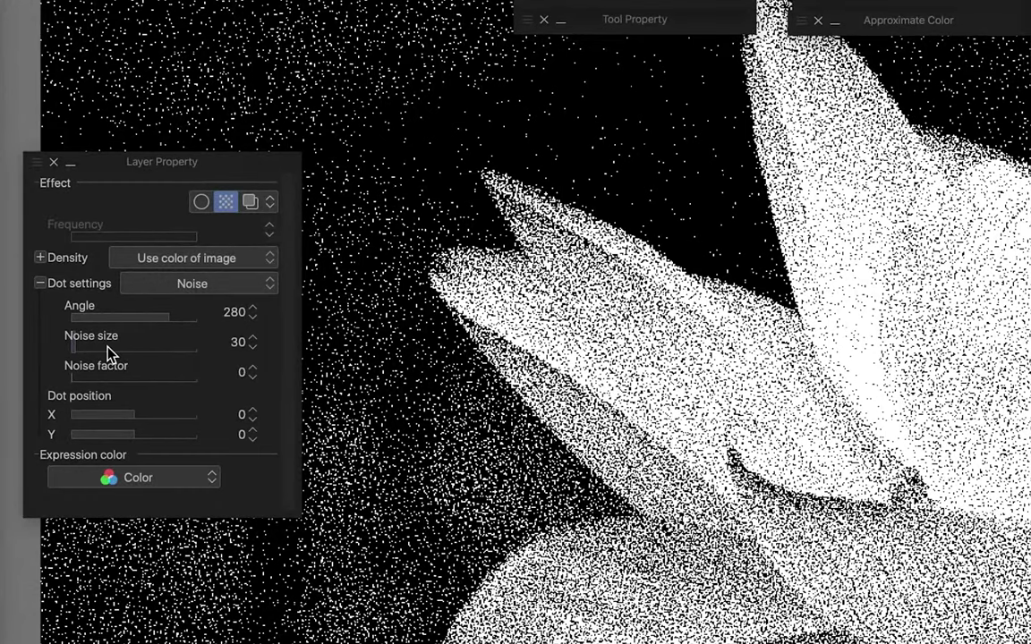
drag(107, 347, 98, 377)
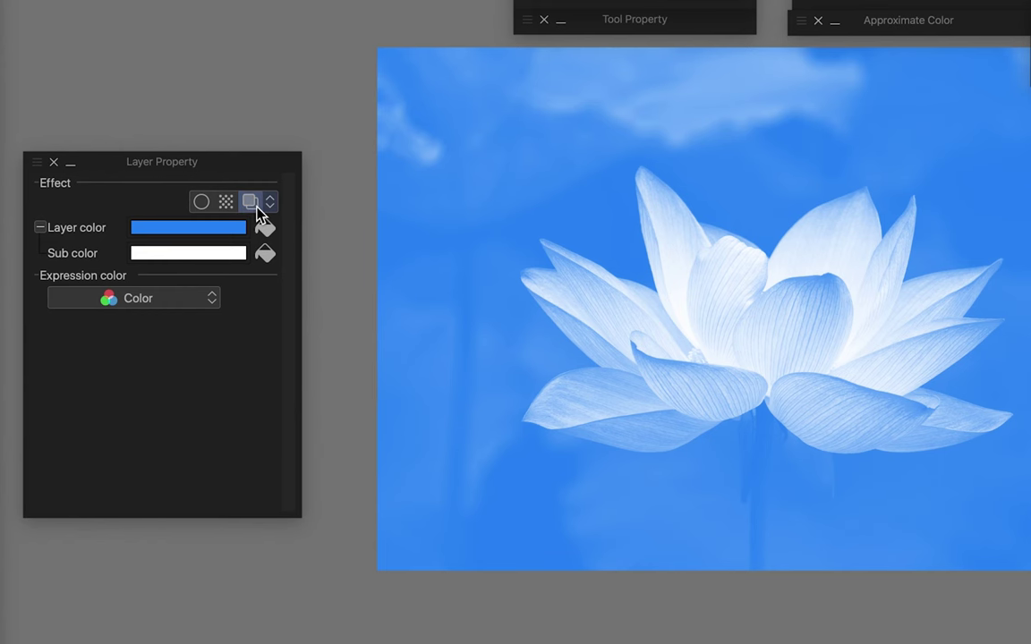
Toggle the lotus layer's color effect off and on, and change its layer color to a dark blue
click(254, 207)
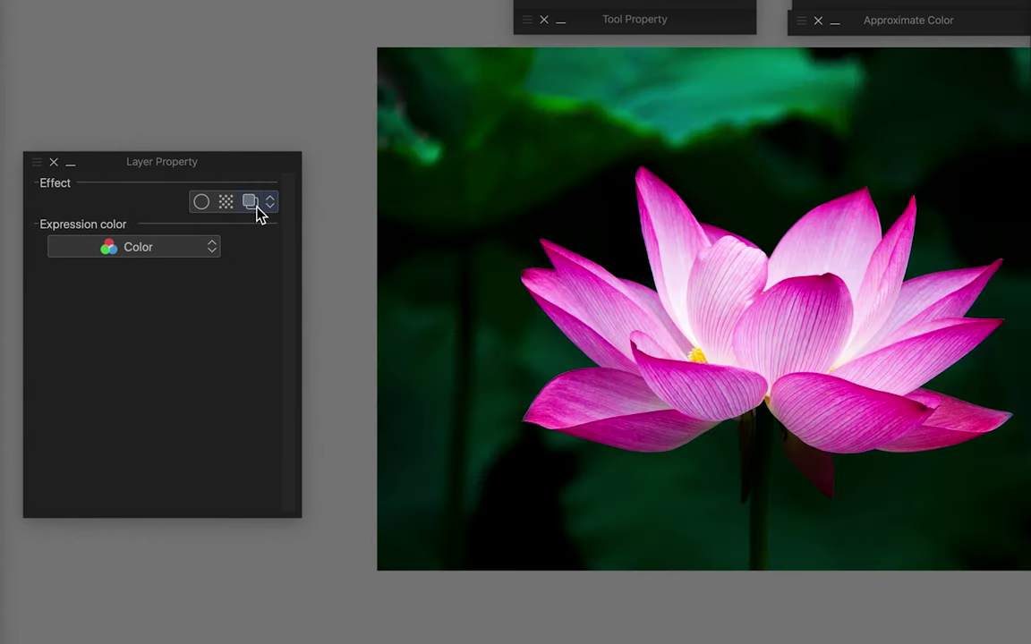
click(254, 206)
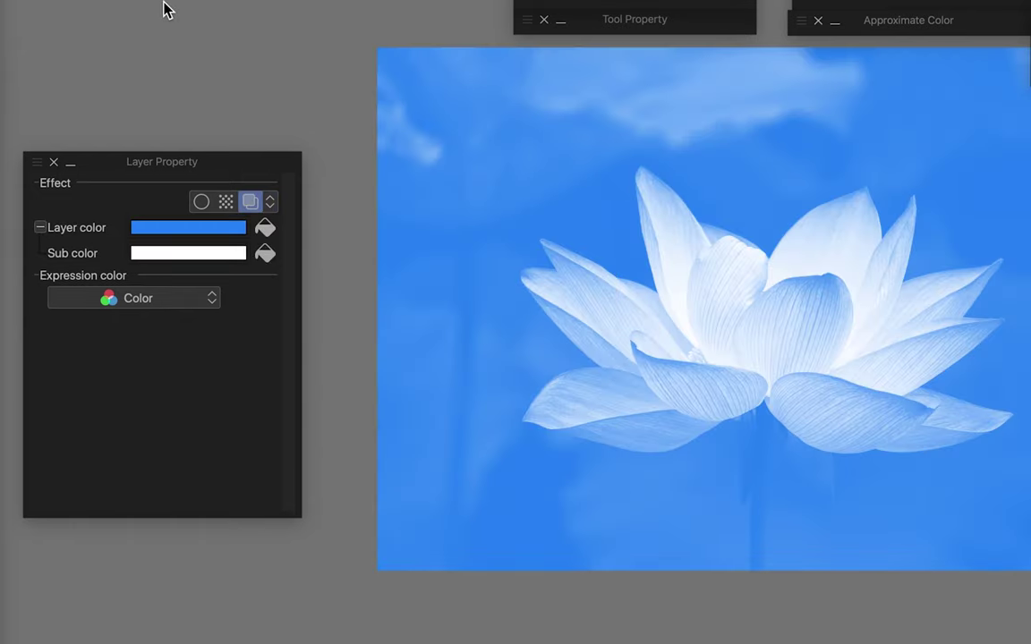
click(178, 230)
click(492, 269)
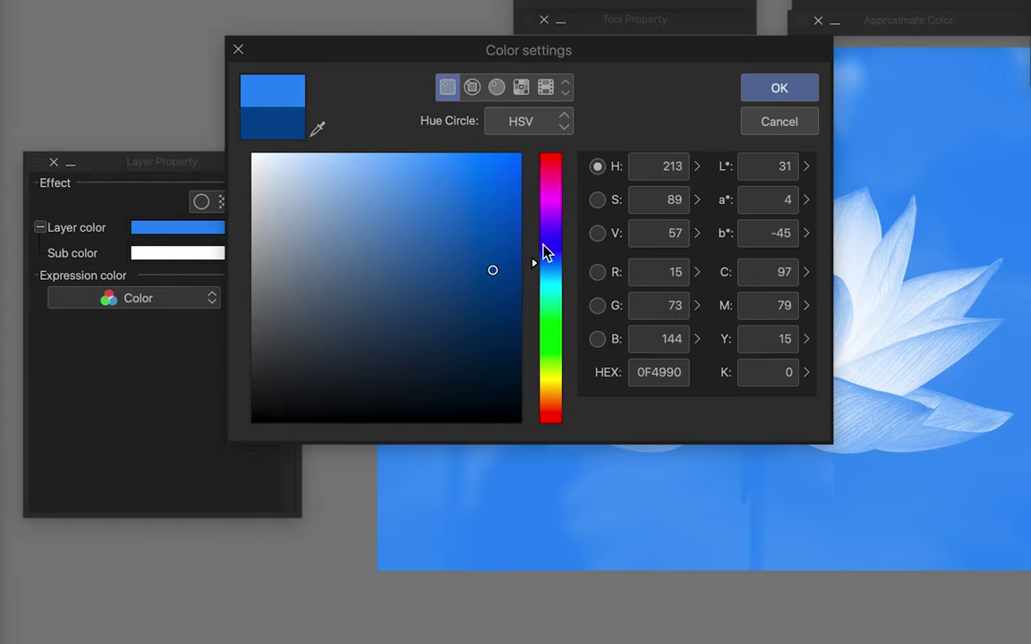
click(778, 88)
Set the sub color of the lotus layer's color effect to pale yellow and switch the effect off
click(212, 249)
click(546, 389)
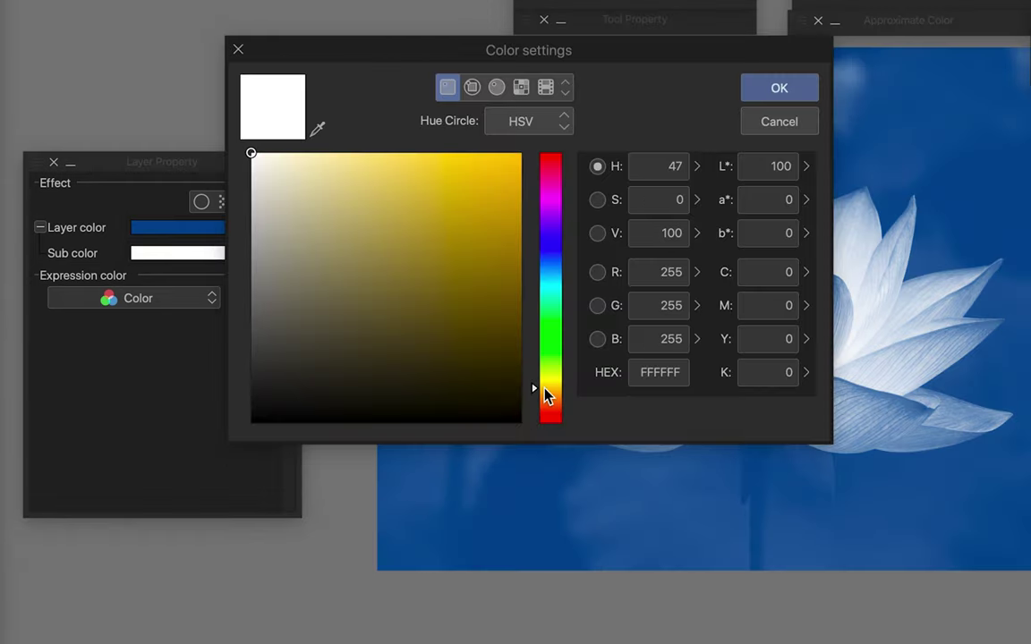
click(315, 157)
key(Return)
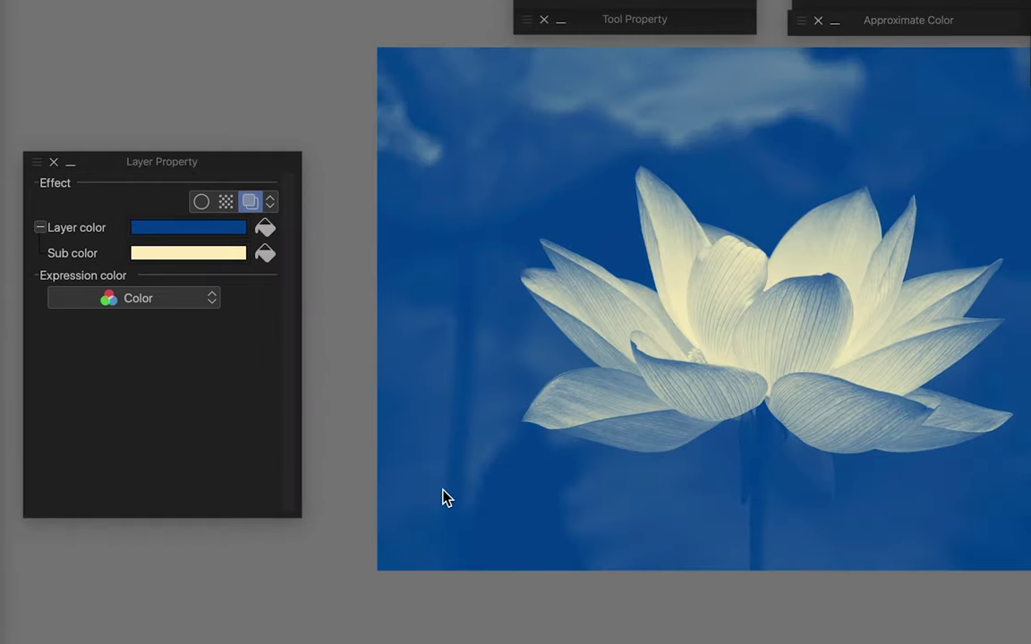
click(250, 203)
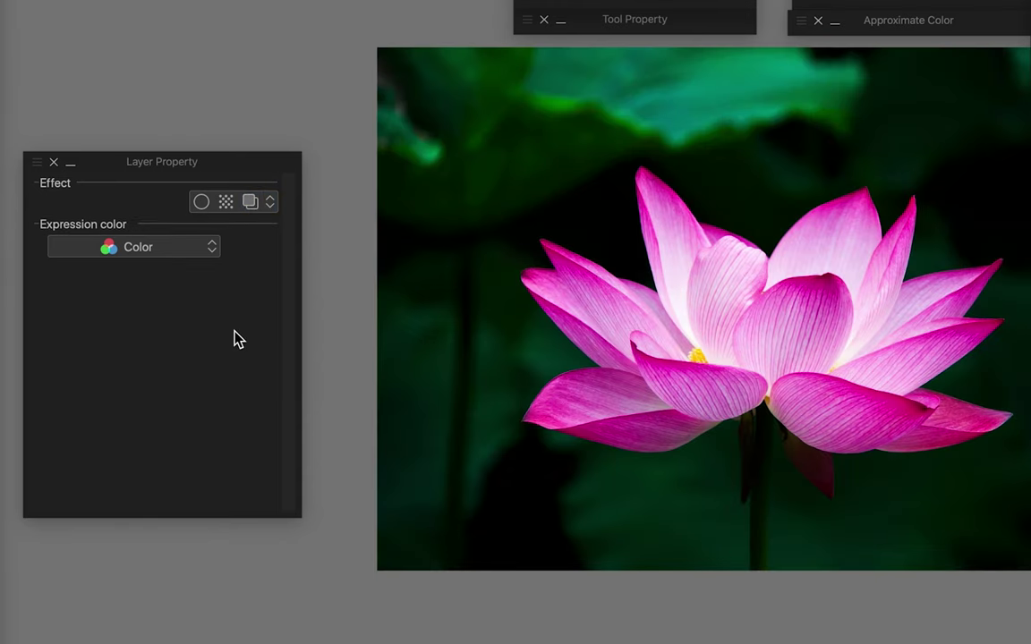
Check the lotus layer's expression color options and dock the Layer Property palette as a tab beside the Layer palette
click(190, 248)
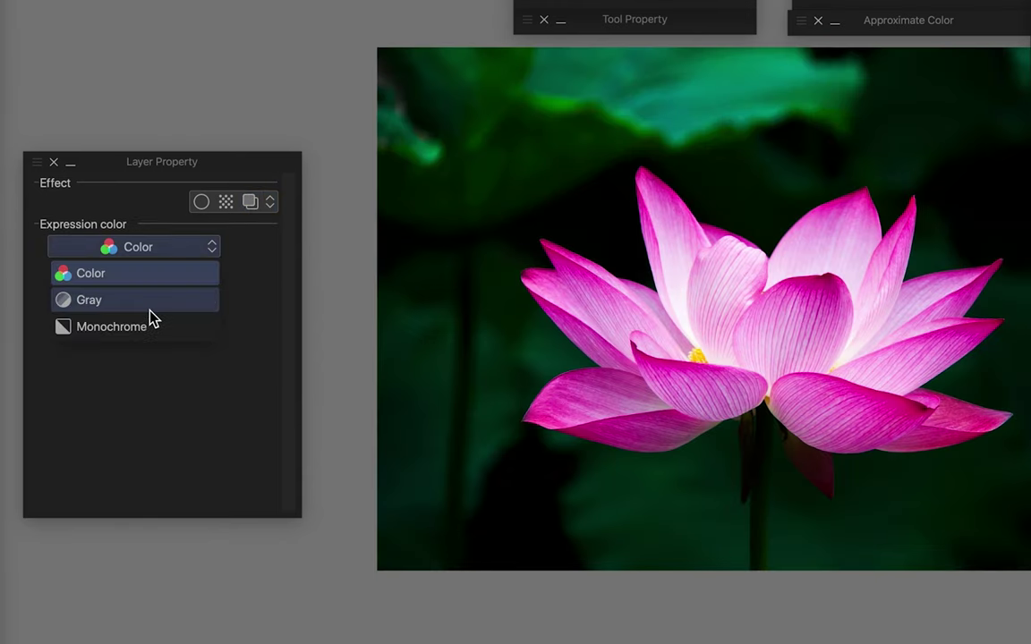
click(149, 304)
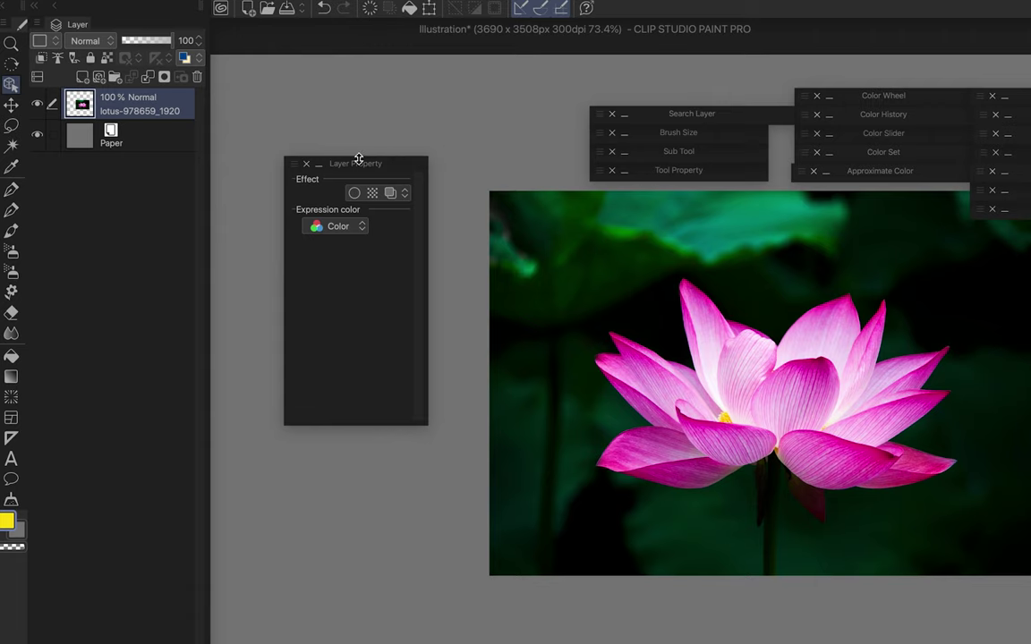
drag(347, 165, 126, 27)
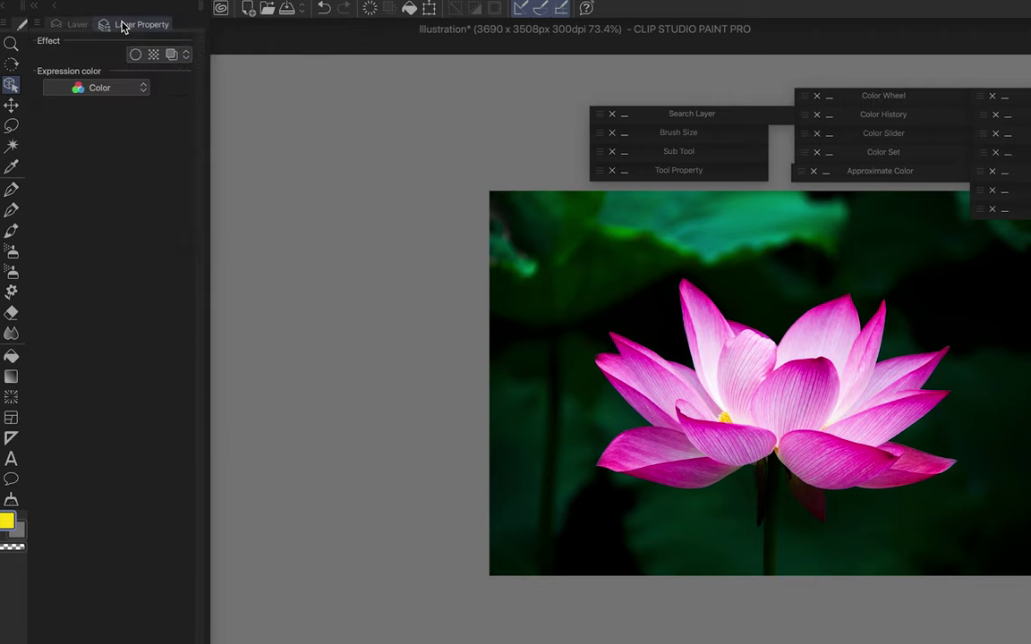
Expand the Search Layer palette, place it next to the docked palettes, and bring the layer list back into view
click(723, 115)
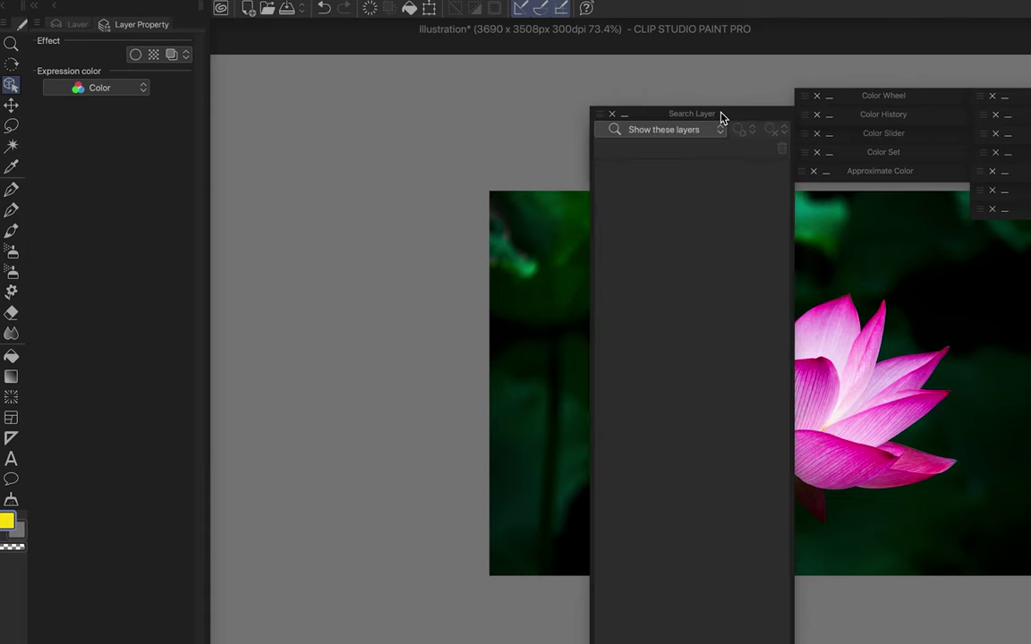
drag(720, 115, 358, 92)
click(61, 22)
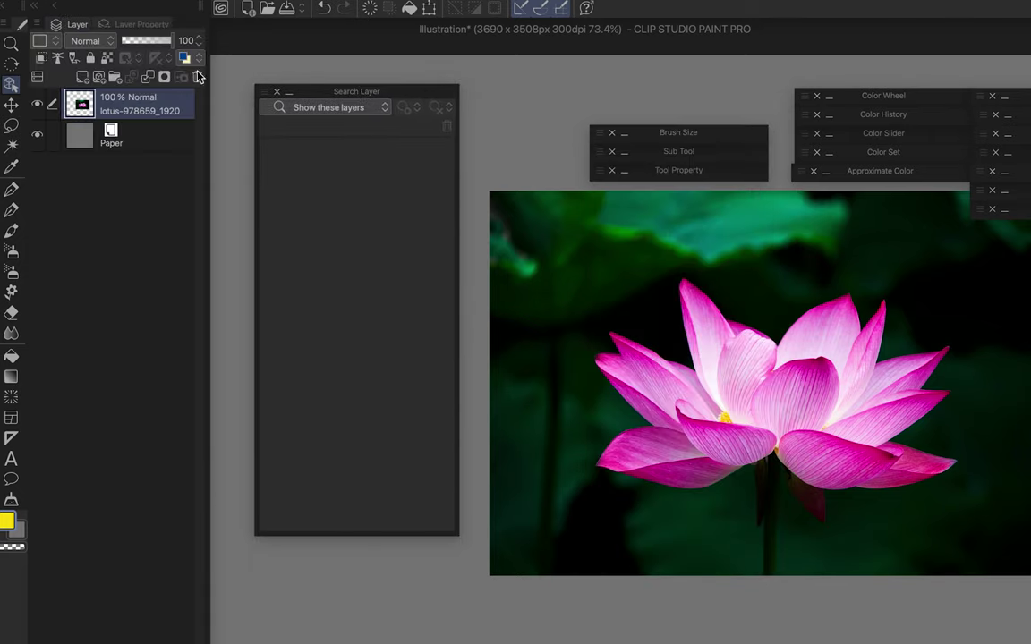
Filter the Search Layer palette to show raster layers
click(340, 109)
click(272, 189)
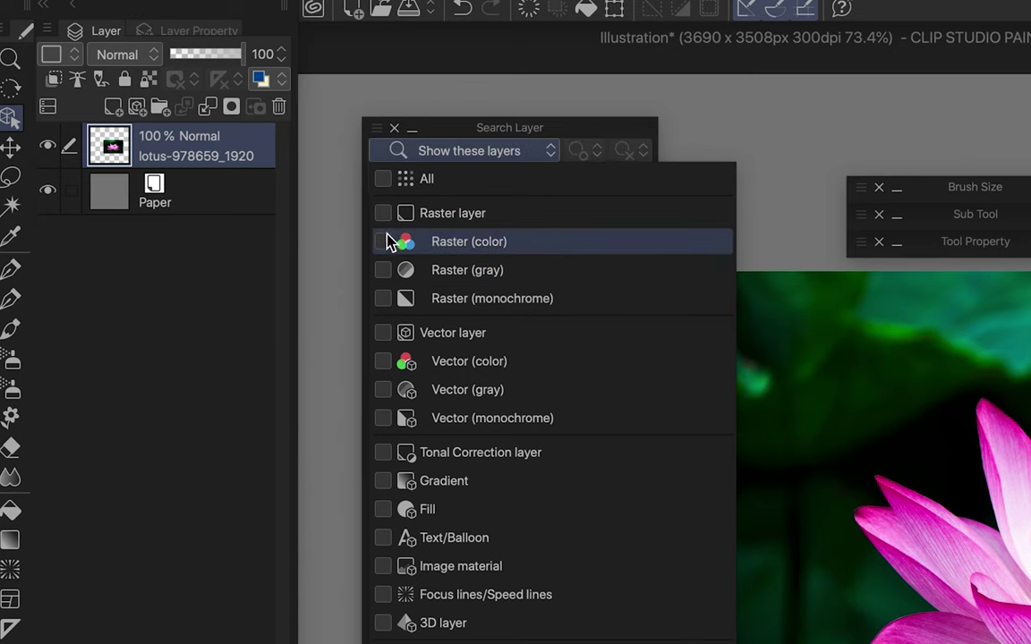
click(384, 214)
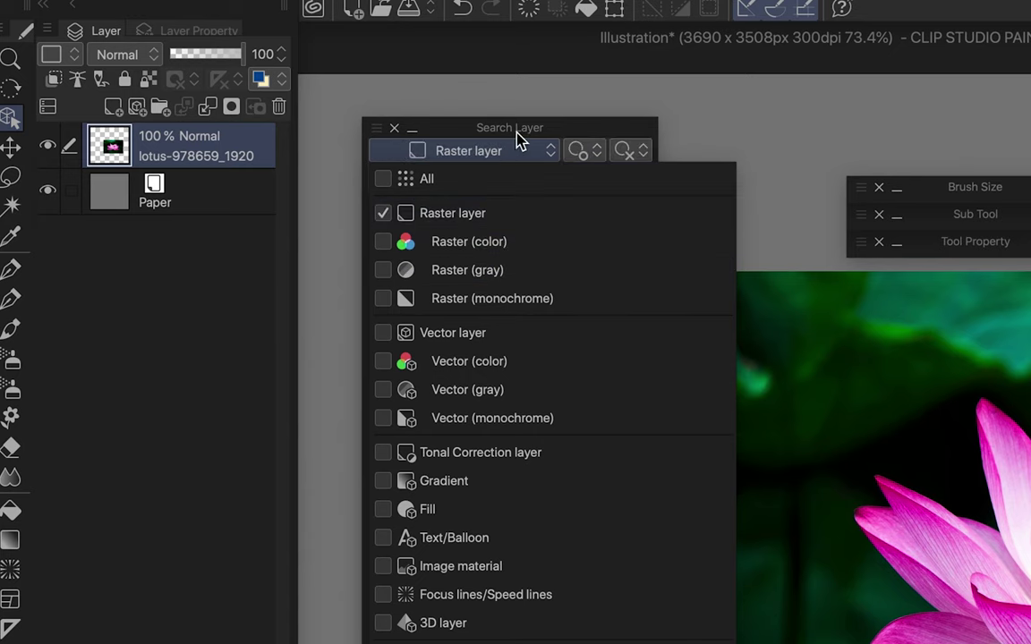
click(519, 142)
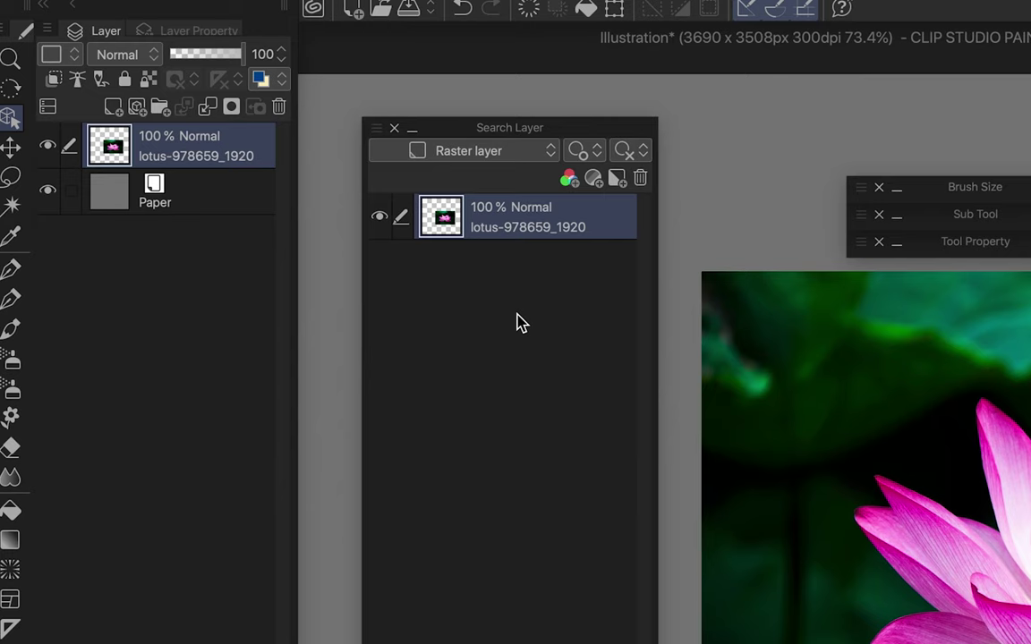
Change the Search Layer filter from Raster layer to Vector layer
click(490, 152)
click(383, 212)
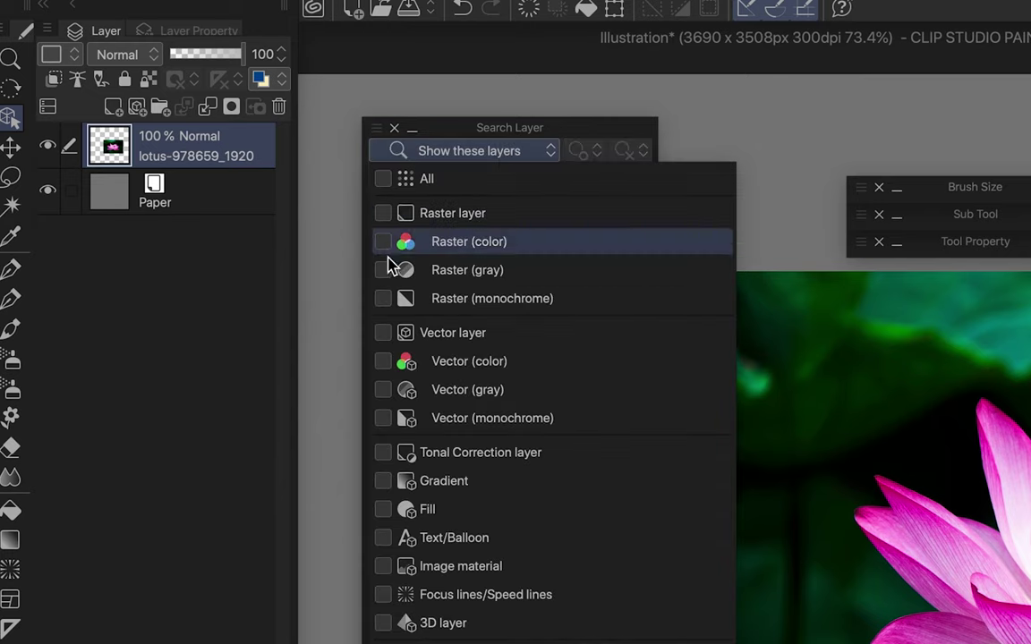
click(383, 333)
click(480, 157)
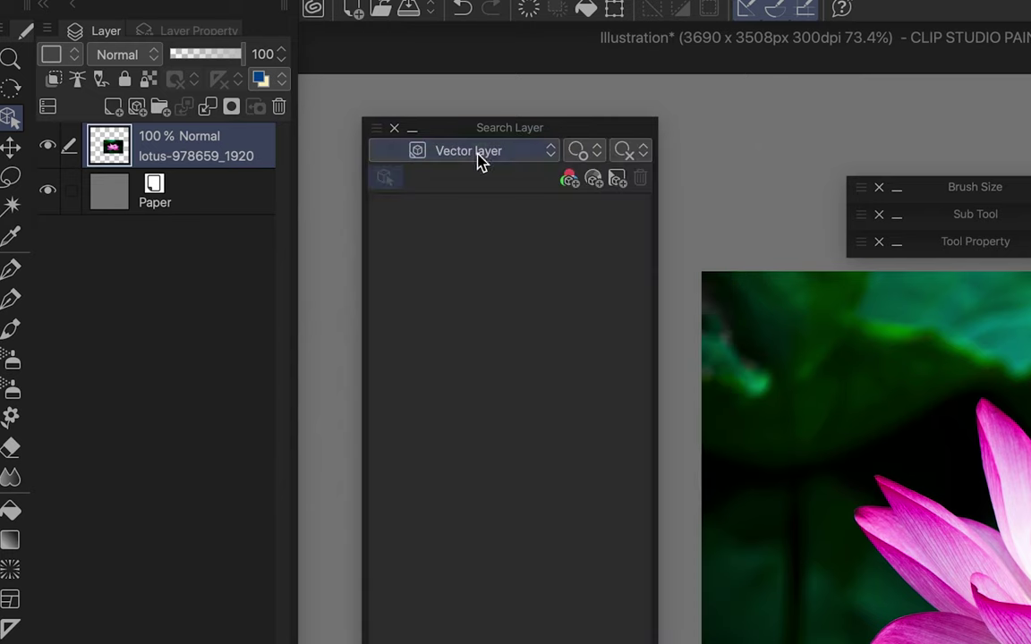
Set the Search Layer filter to All and close the Search Layer palette
click(413, 154)
click(386, 180)
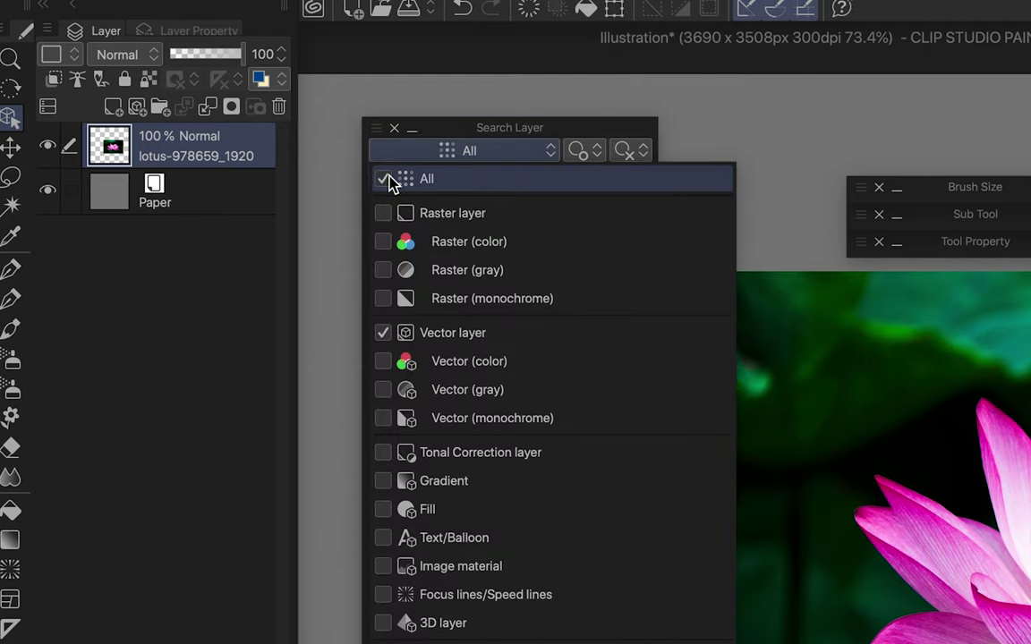
click(420, 133)
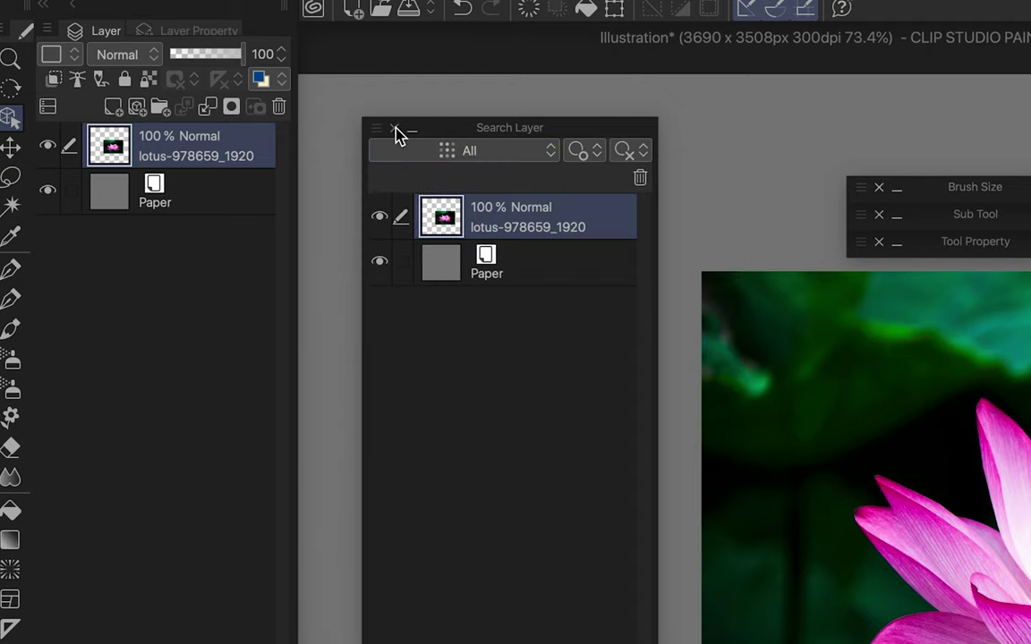
click(397, 129)
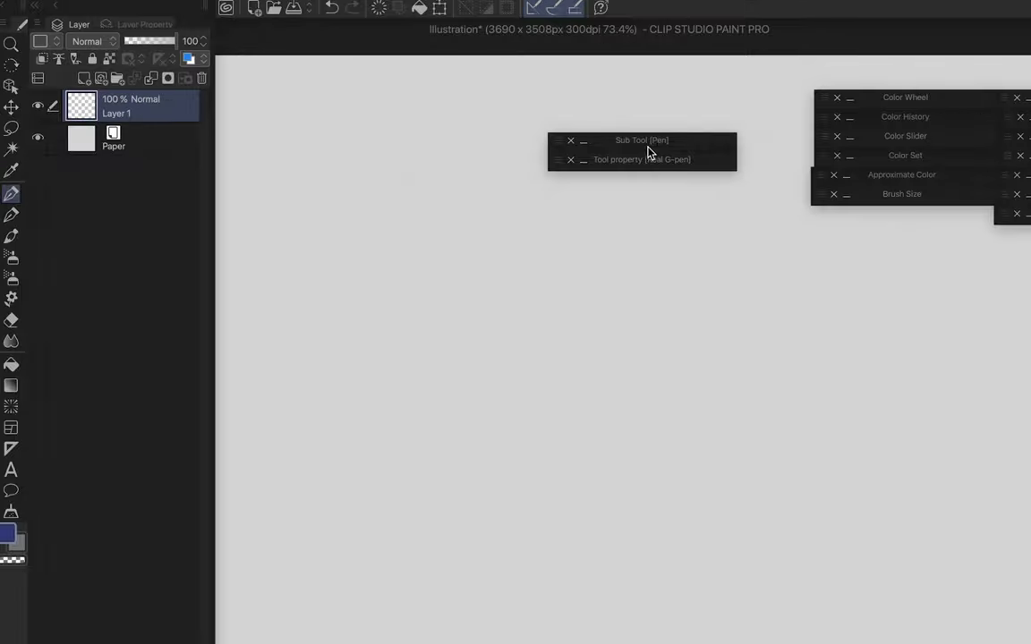
Expand the Sub Tool and Tool Property palettes and place them side by side over the canvas
click(649, 151)
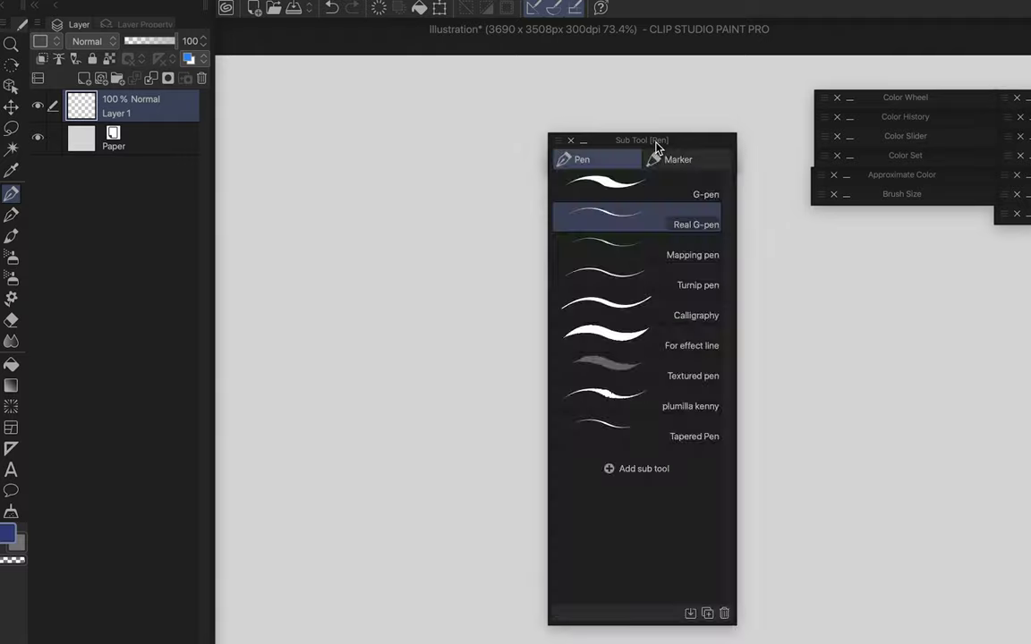
drag(658, 148, 390, 123)
click(634, 164)
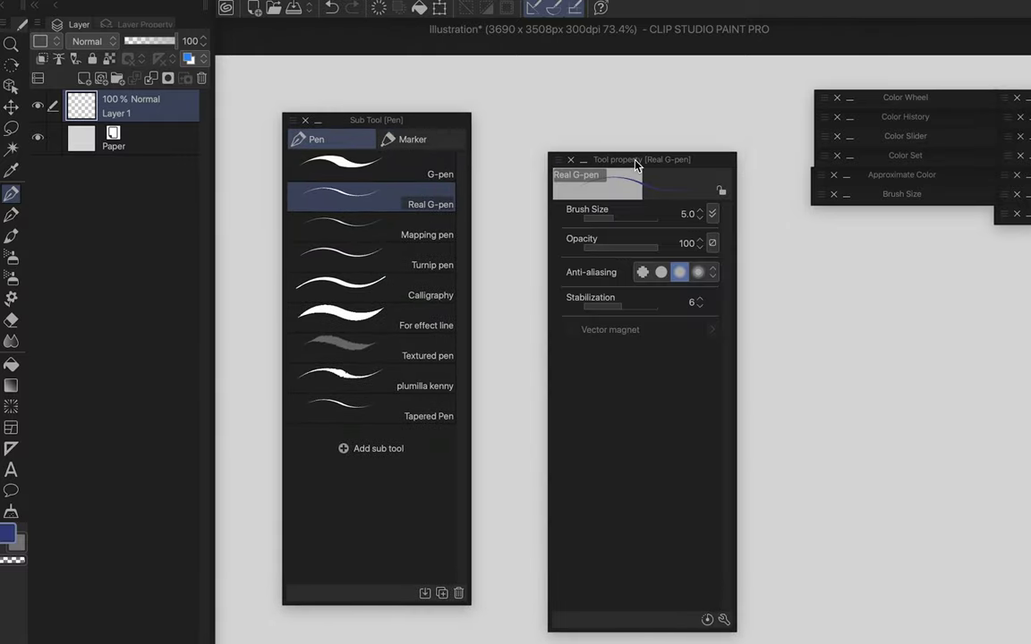
drag(635, 166, 600, 128)
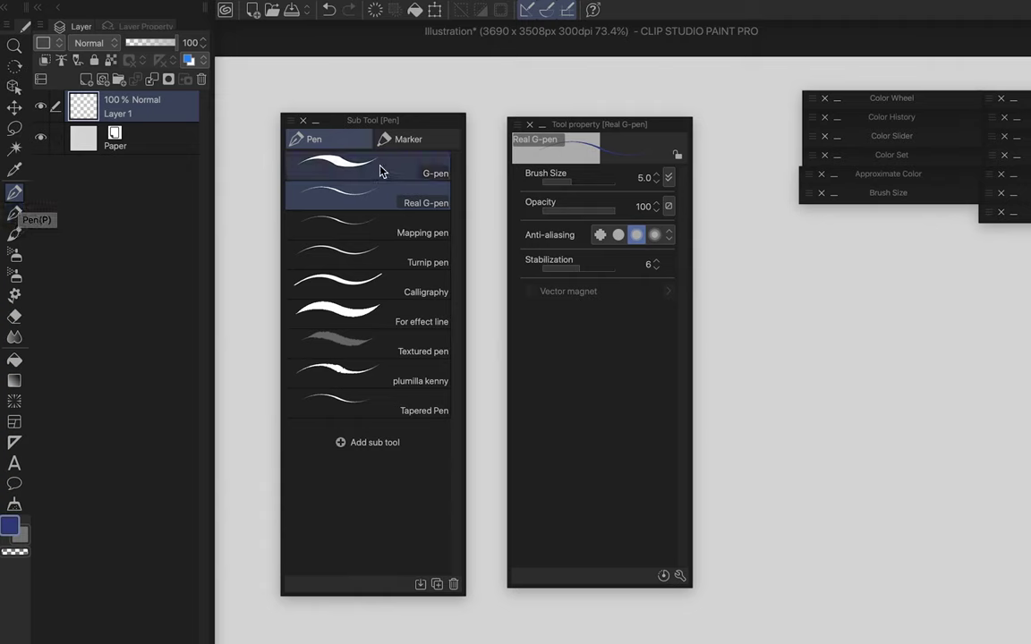
Browse the Pen tool's Marker group and the Pencil tool's Pencil and Pastel groups
click(428, 143)
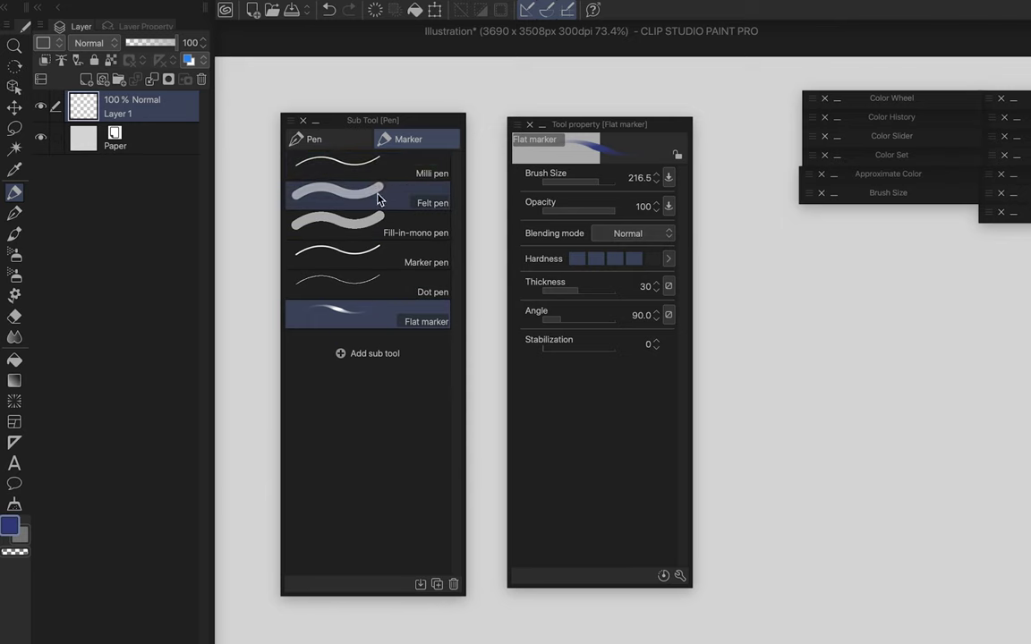
click(14, 212)
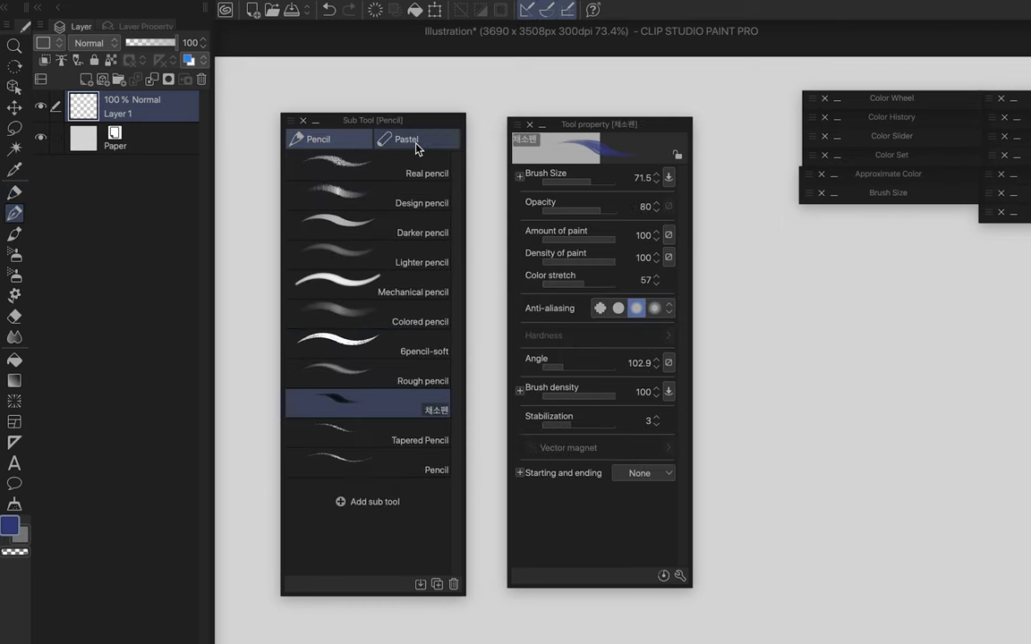
click(415, 141)
click(311, 175)
Browse the Brush tool's Oil paint, India ink and Watercolor groups
click(15, 234)
click(380, 139)
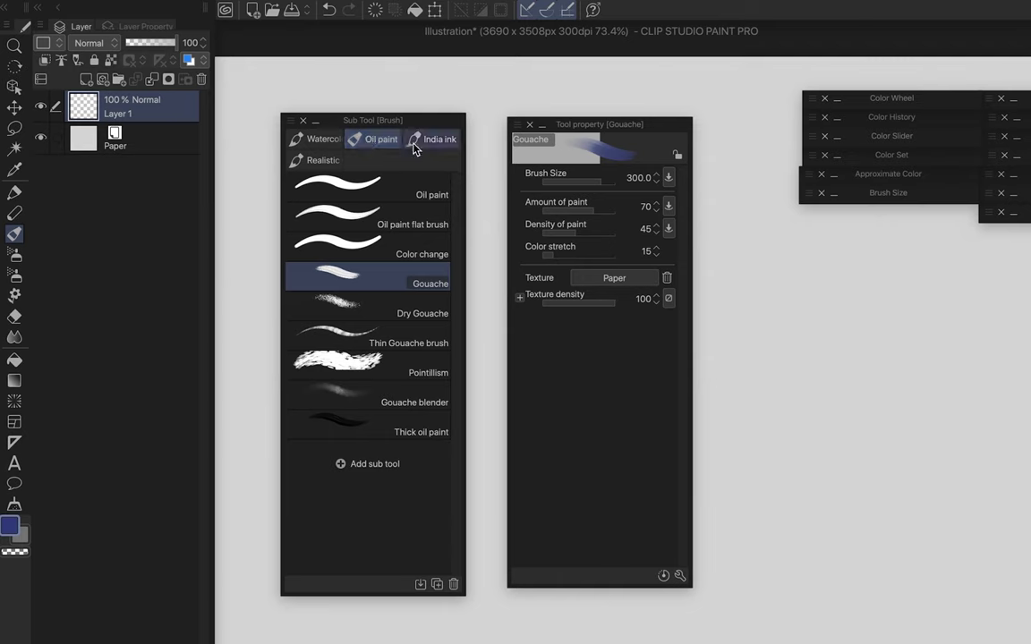
click(415, 143)
click(302, 145)
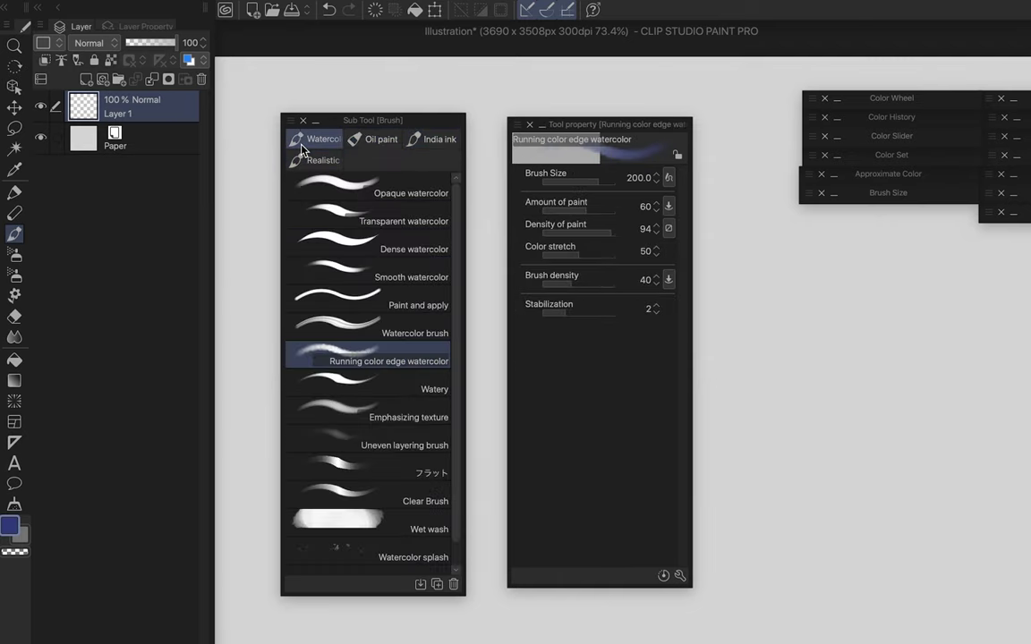
Select several watercolor brushes in turn, including Smooth watercolor and Watercolor brush, and compare their tool properties
click(375, 250)
click(374, 278)
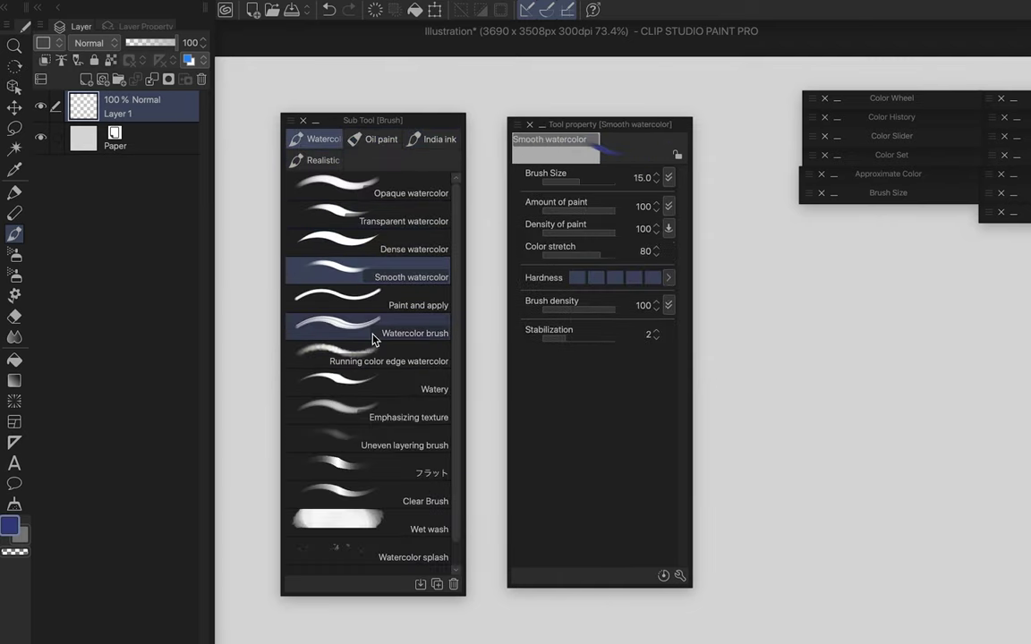
click(374, 338)
click(375, 237)
Switch between the Pen, Selection and Gradient tools to compare their sub tools and properties, ending on the Pen tool
click(14, 192)
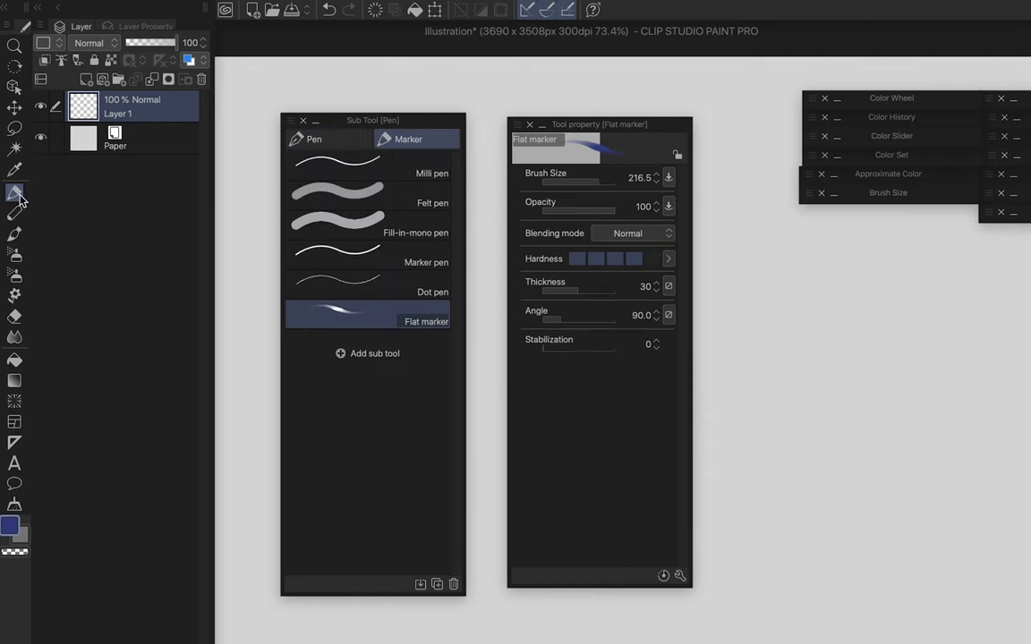
click(13, 134)
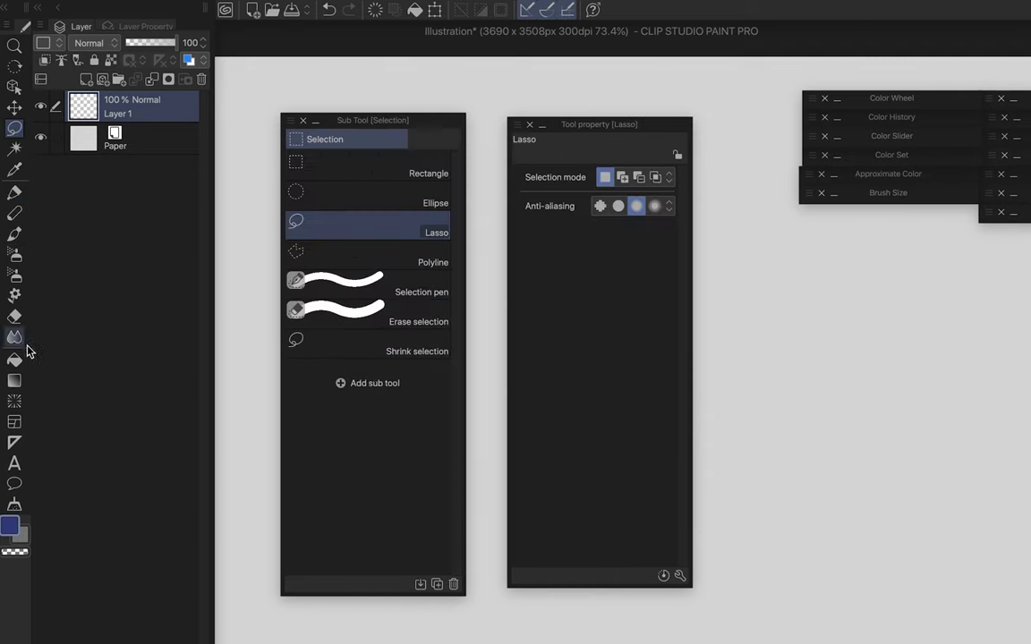
click(15, 380)
click(14, 192)
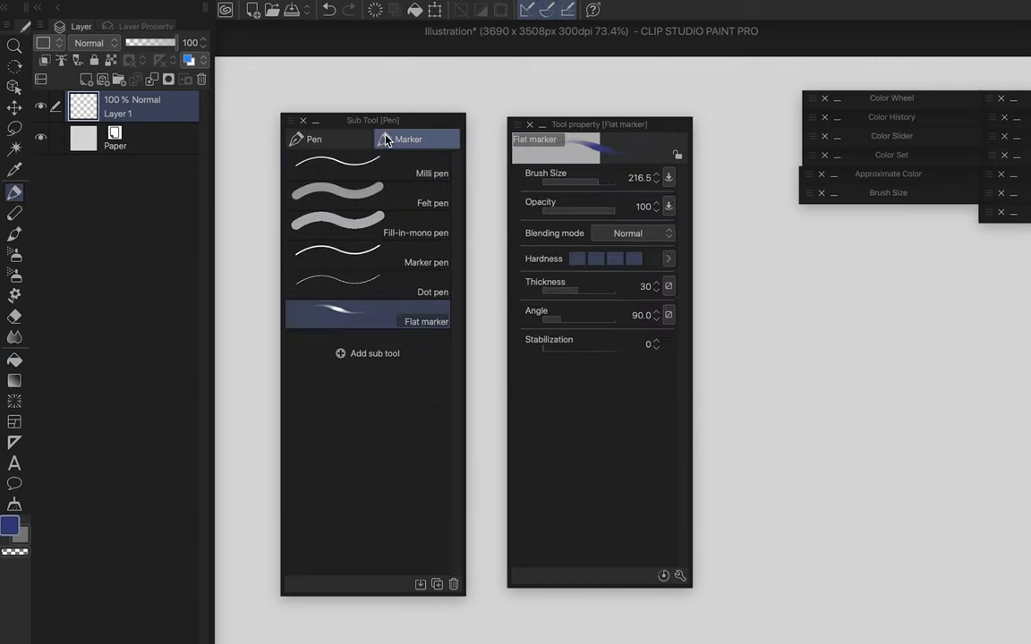
Dock the Sub Tool palette below the Layer palette and enlarge it upward to show its full list
drag(384, 122, 360, 143)
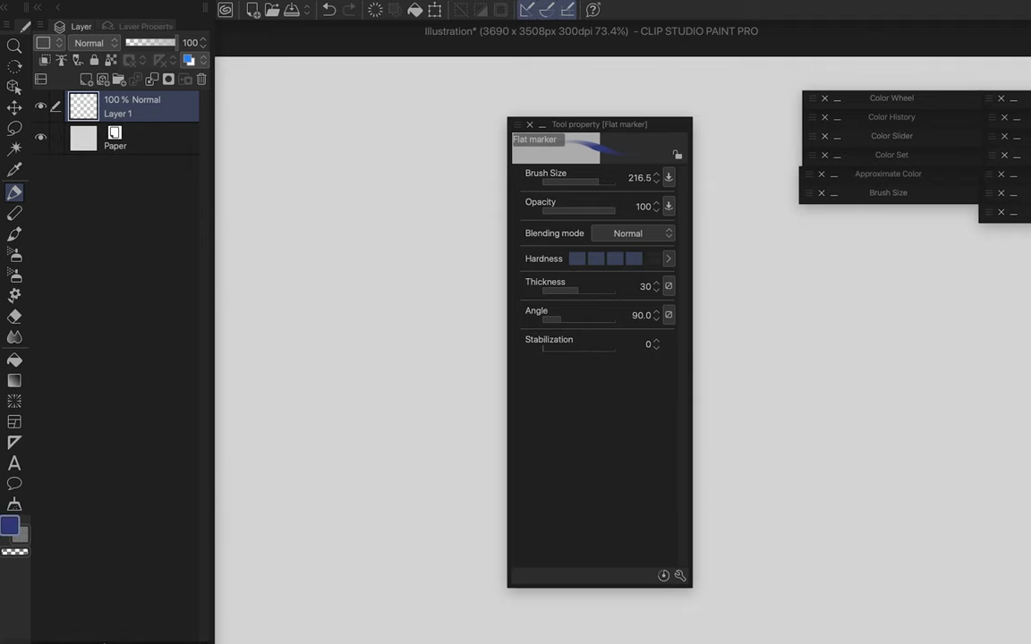
click(103, 640)
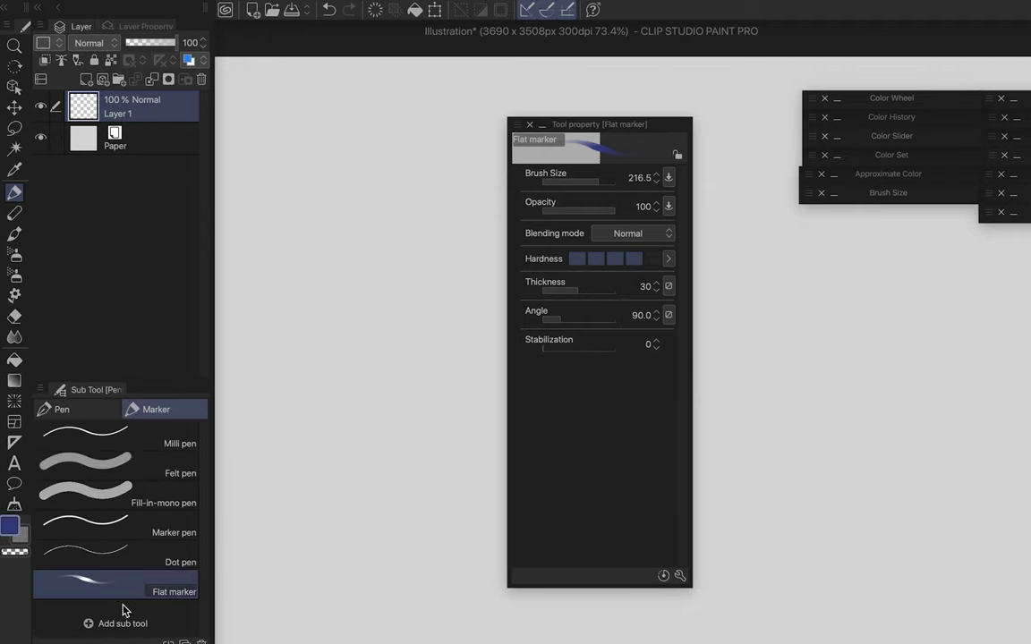
drag(99, 341, 119, 226)
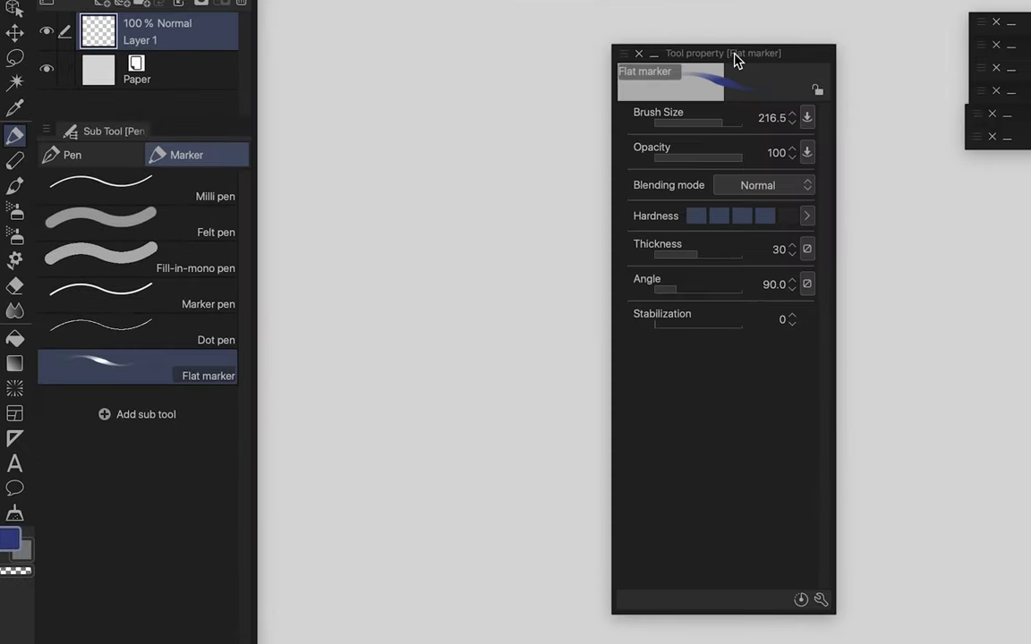
Move the Tool Property palette closer to the docked palettes and select G-pen from the Pen group
drag(613, 126, 399, 136)
click(72, 154)
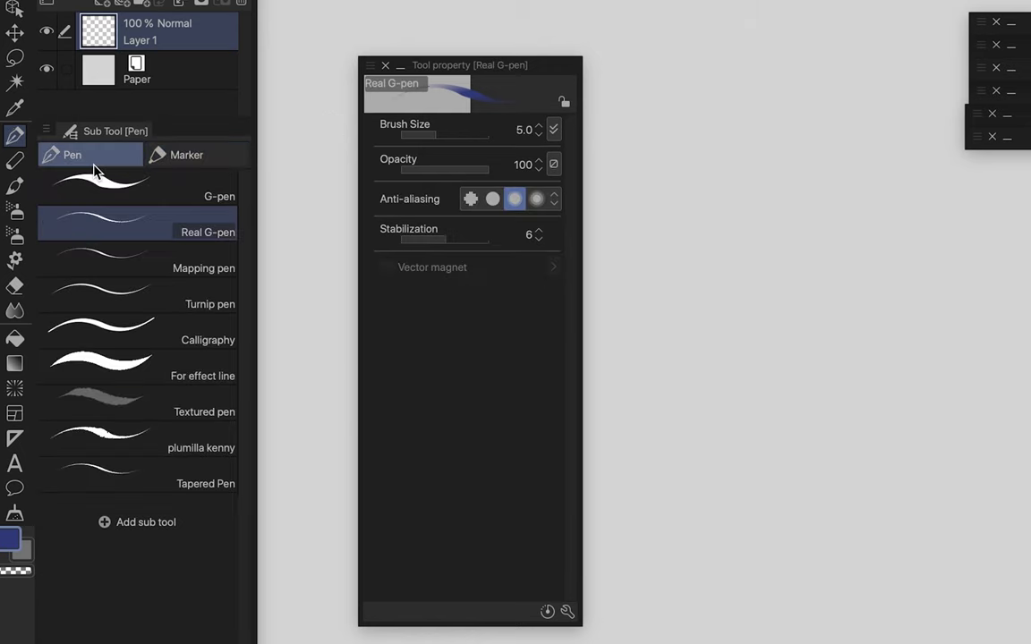
click(130, 194)
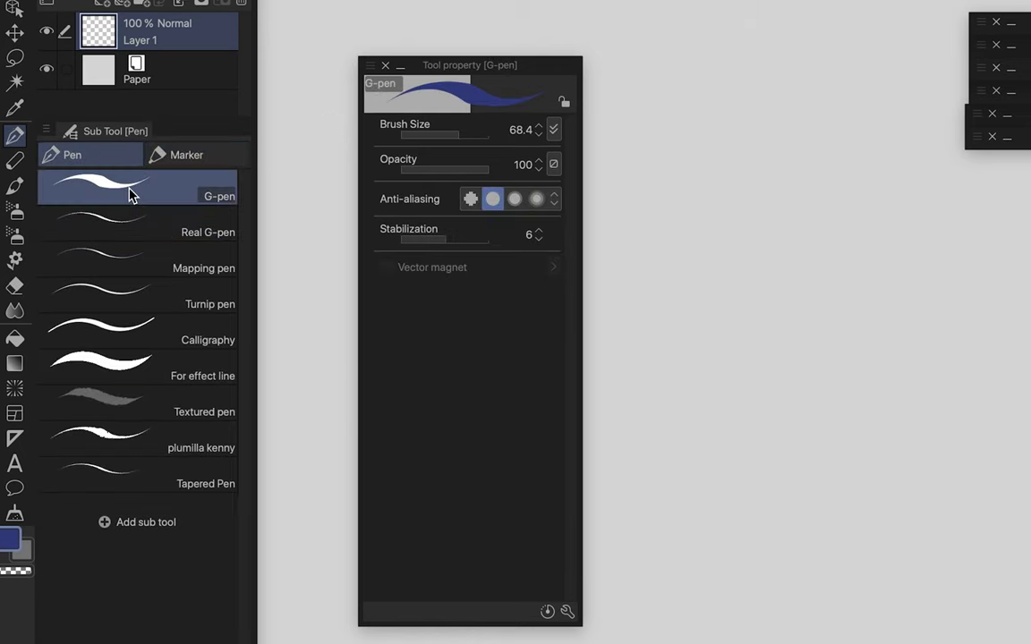
Set the G-pen's brush size to 38.9, opacity to 98 and stabilization to 56, and move the Tool Property palette beside the docked palettes
click(431, 135)
click(454, 135)
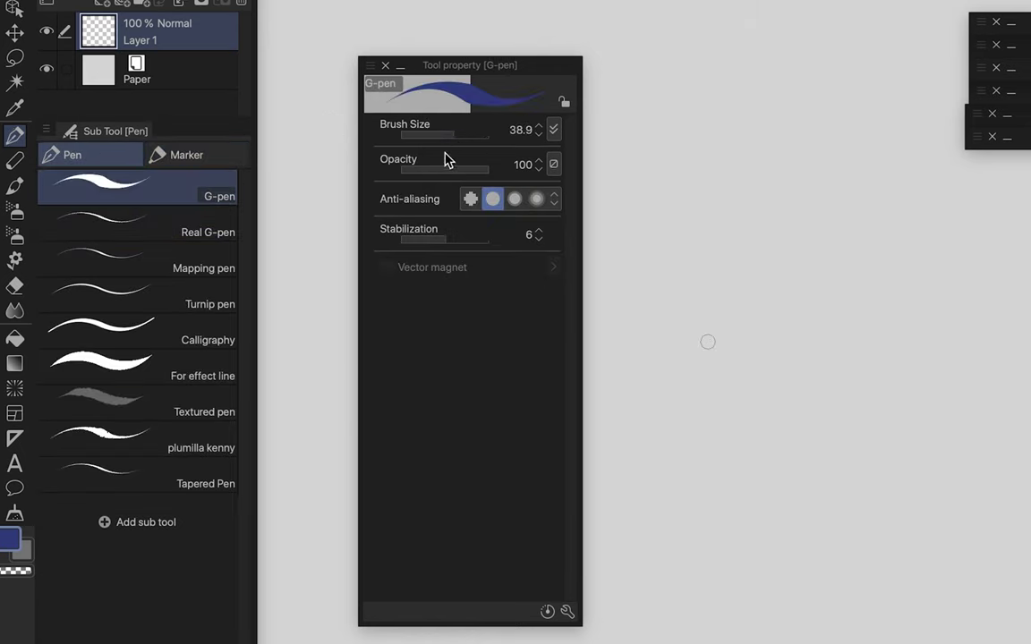
click(443, 169)
click(487, 169)
click(479, 238)
drag(493, 67, 430, 115)
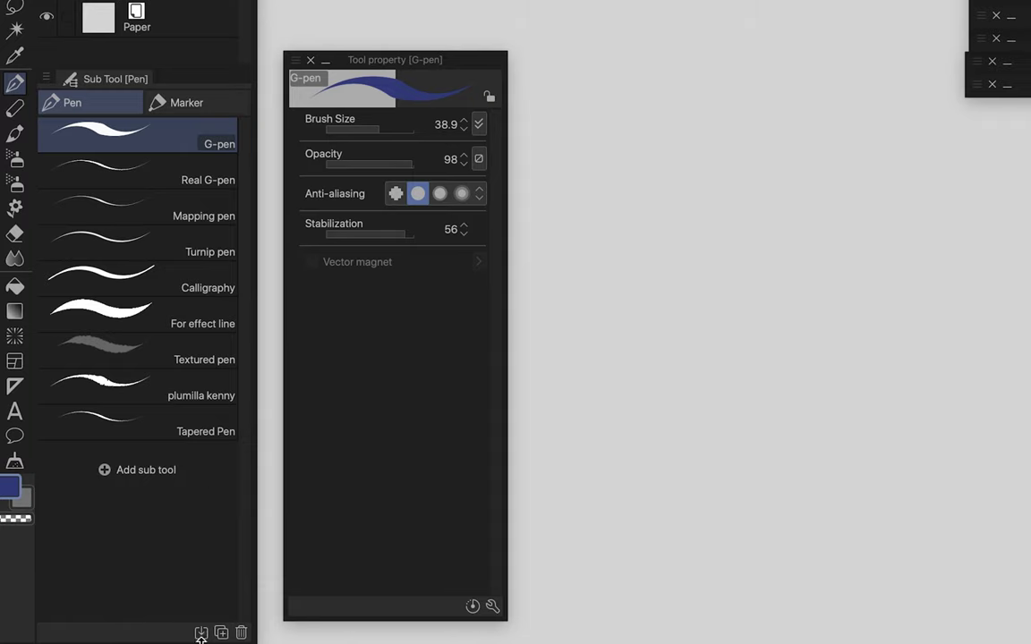
Import the 농펜 brush material into the Pen group as a sub tool
click(201, 632)
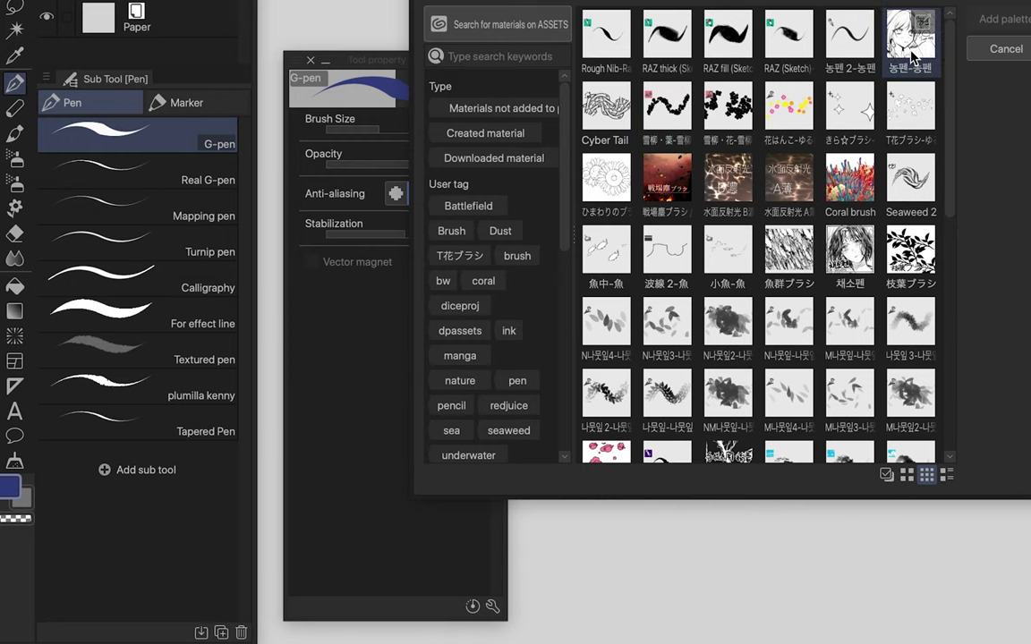
click(911, 40)
click(1002, 18)
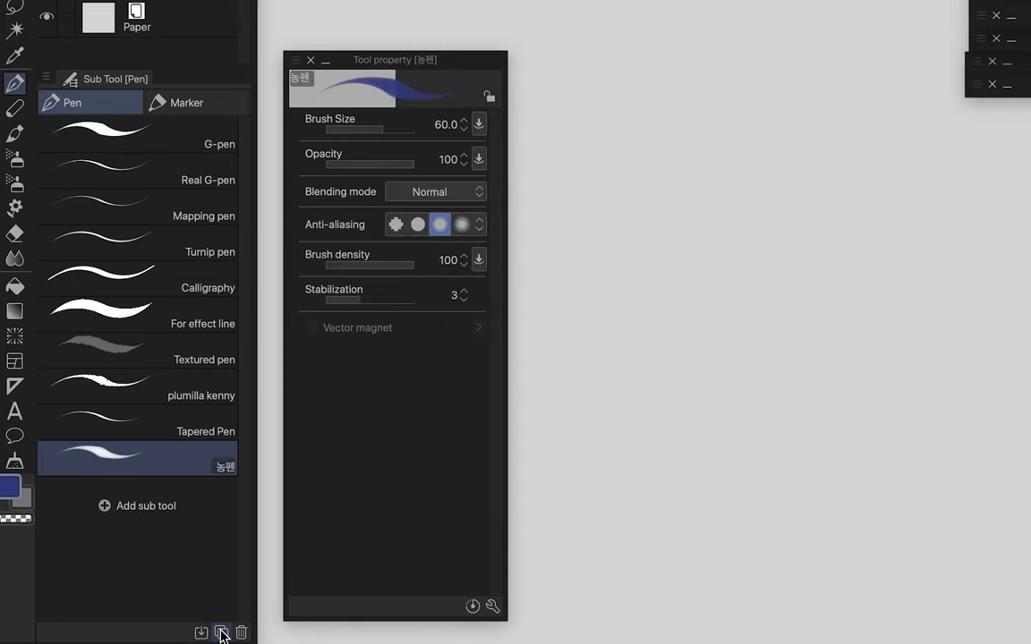
Duplicate the 농펜 sub tool and delete both the copy and the original
click(221, 634)
click(900, 182)
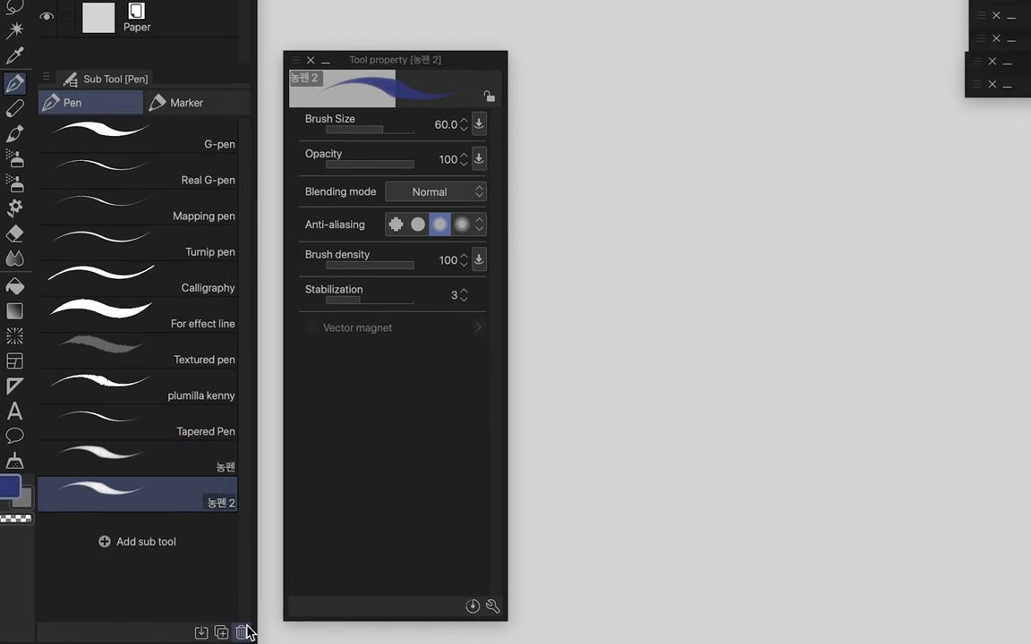
click(240, 632)
click(241, 633)
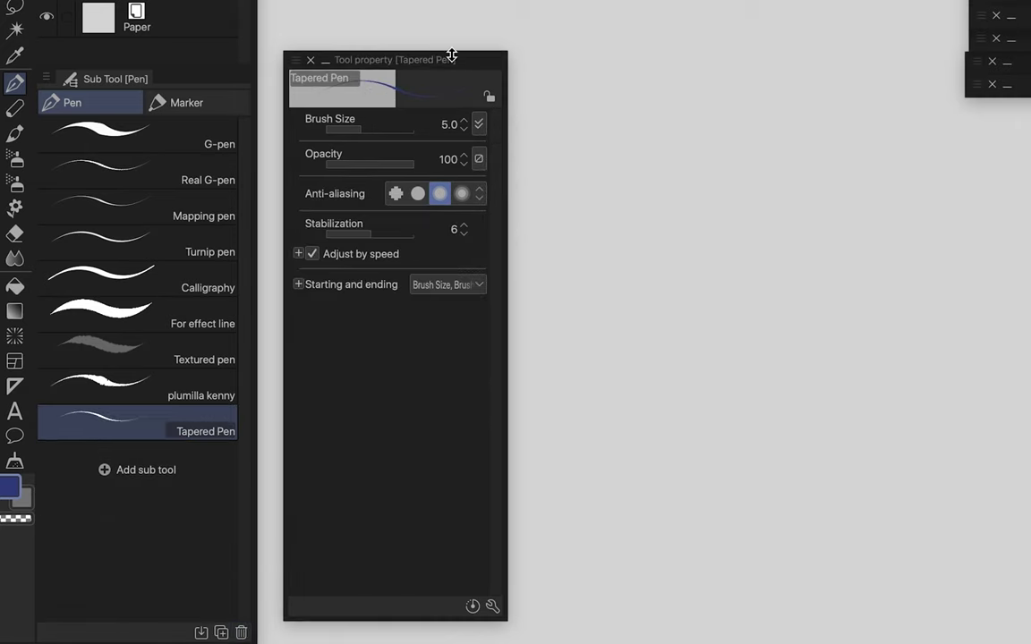
Change the Tapered Pen's brush size to 649, opacity to 39 and stabilization to 2, and reset its settings to default
mouse_move(451, 55)
mouse_down()
mouse_move(452, 7)
mouse_move(446, 87)
mouse_up()
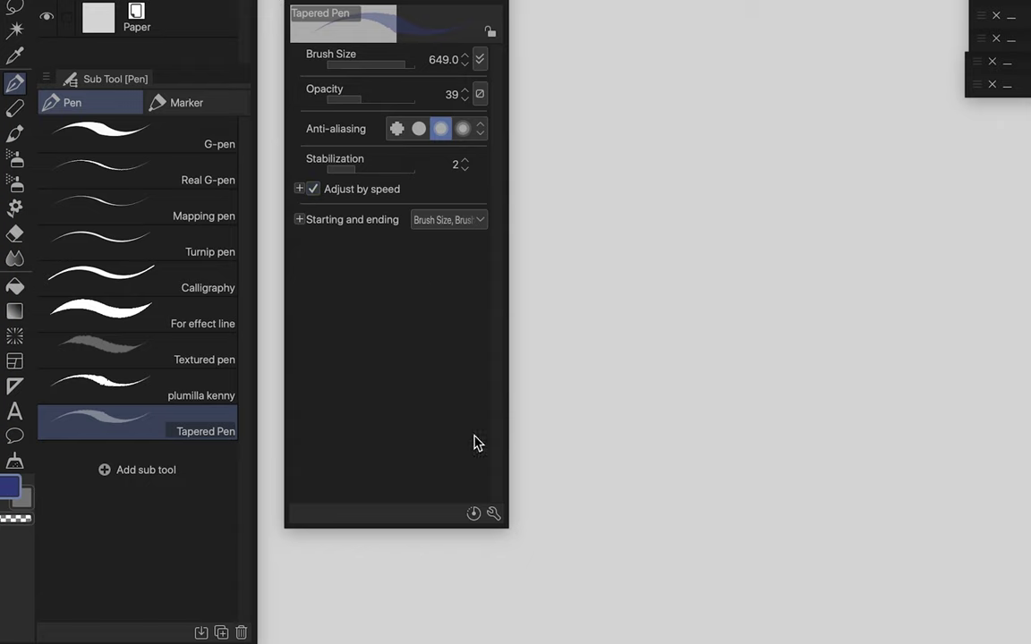
click(473, 513)
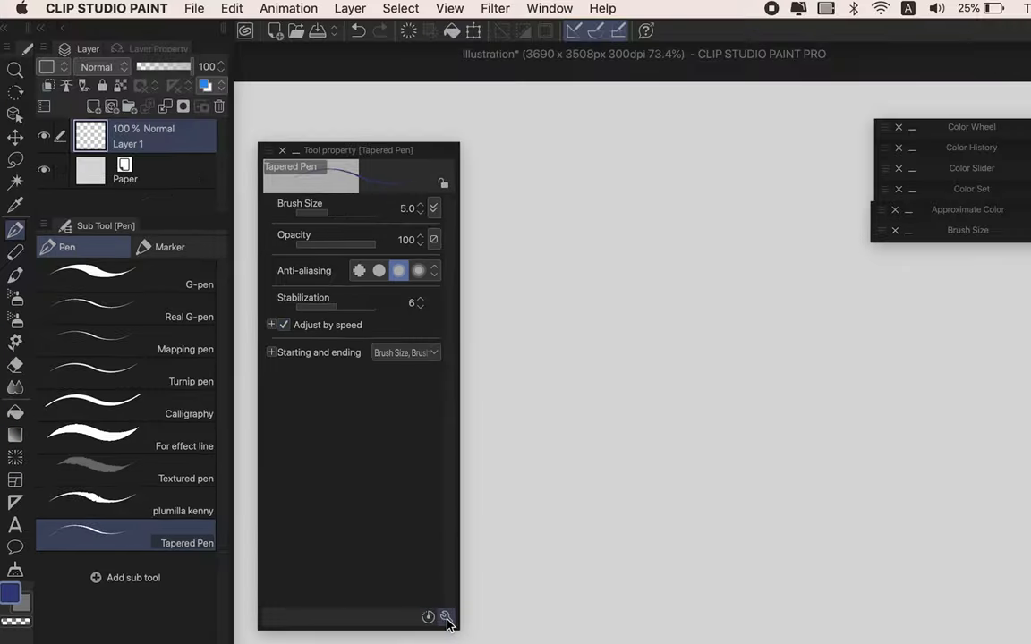
Open the Sub Tool Detail palette for the Tapered Pen and line up the Tool Property palette directly beside it
click(492, 513)
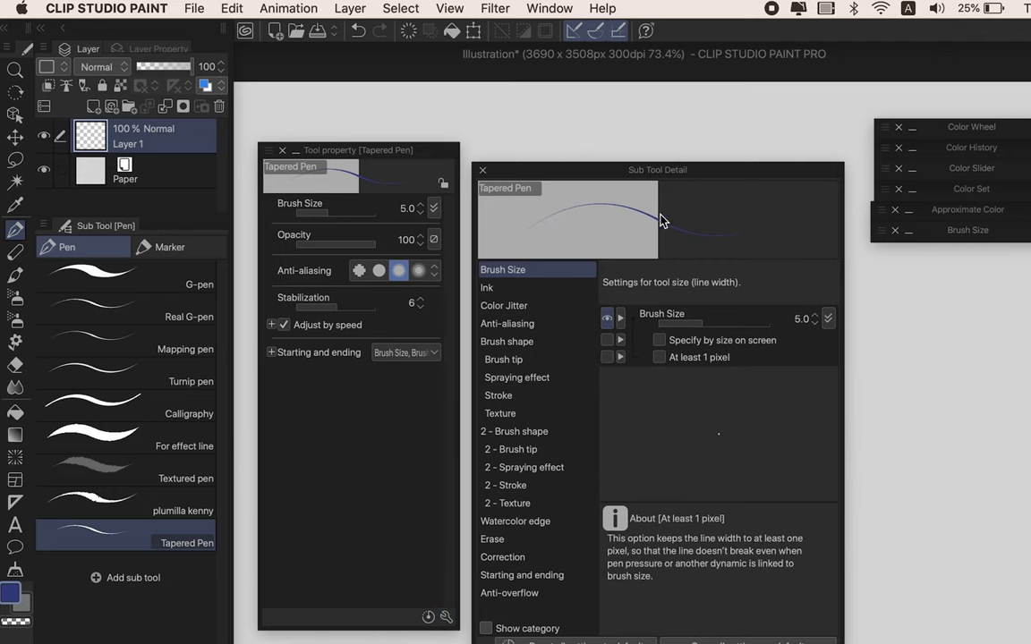
click(548, 8)
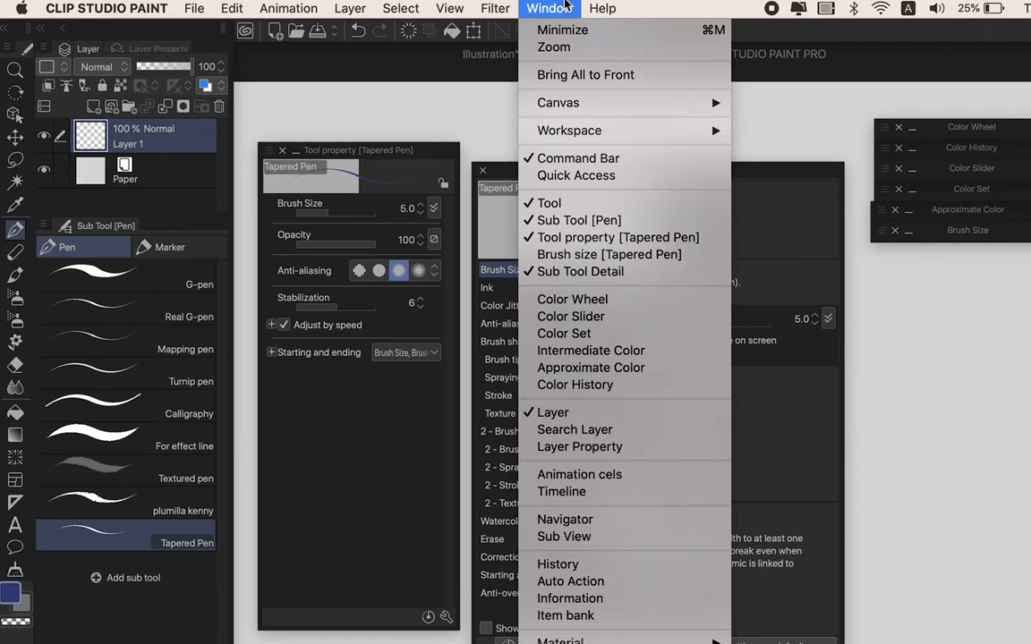
click(591, 271)
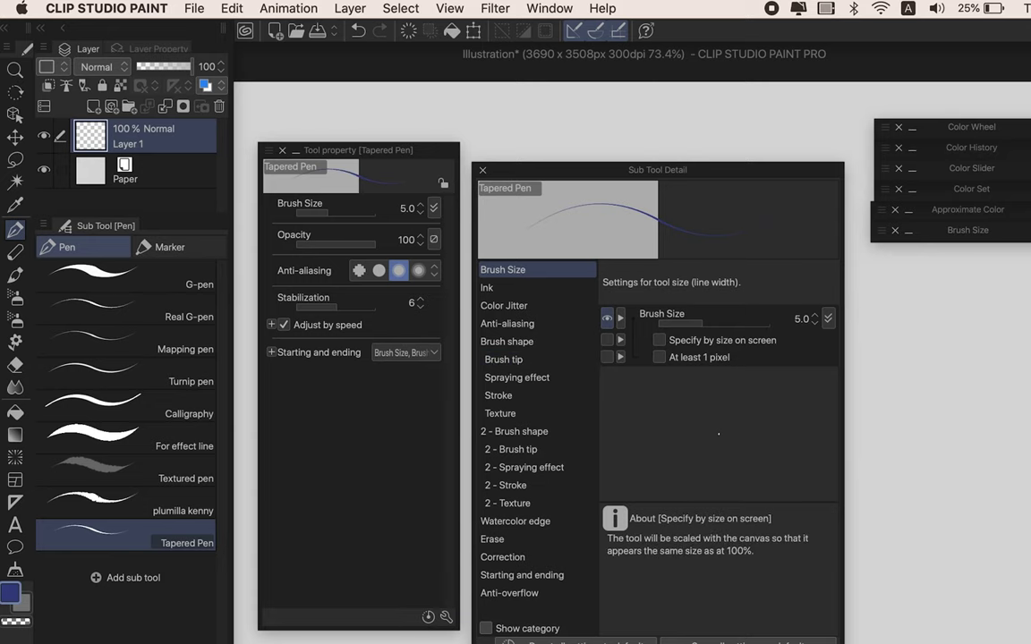
double_click(355, 151)
drag(398, 150, 214, 160)
drag(364, 170, 436, 165)
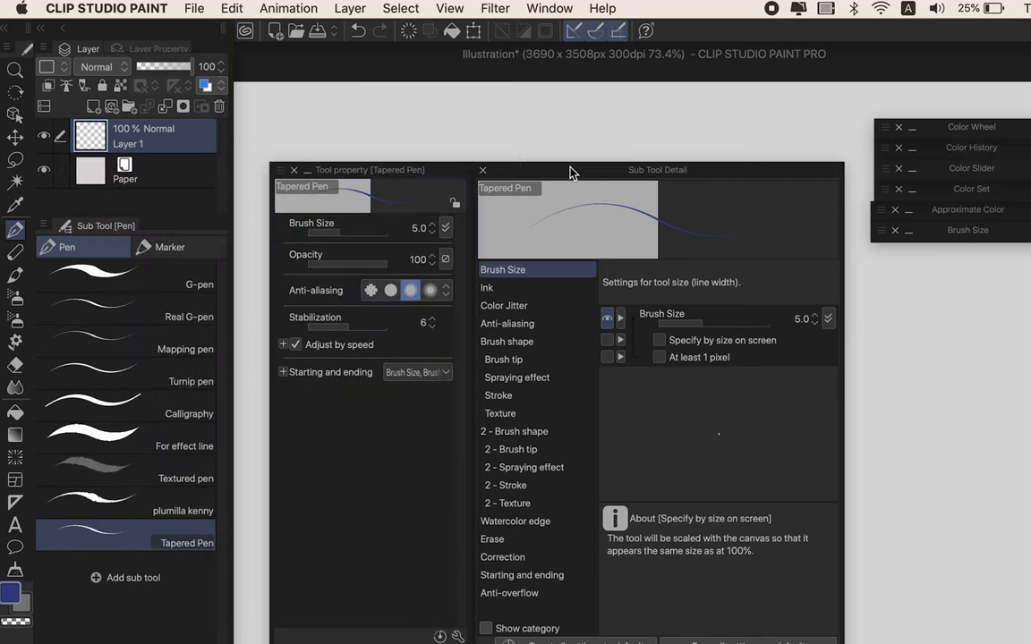
drag(570, 172, 520, 151)
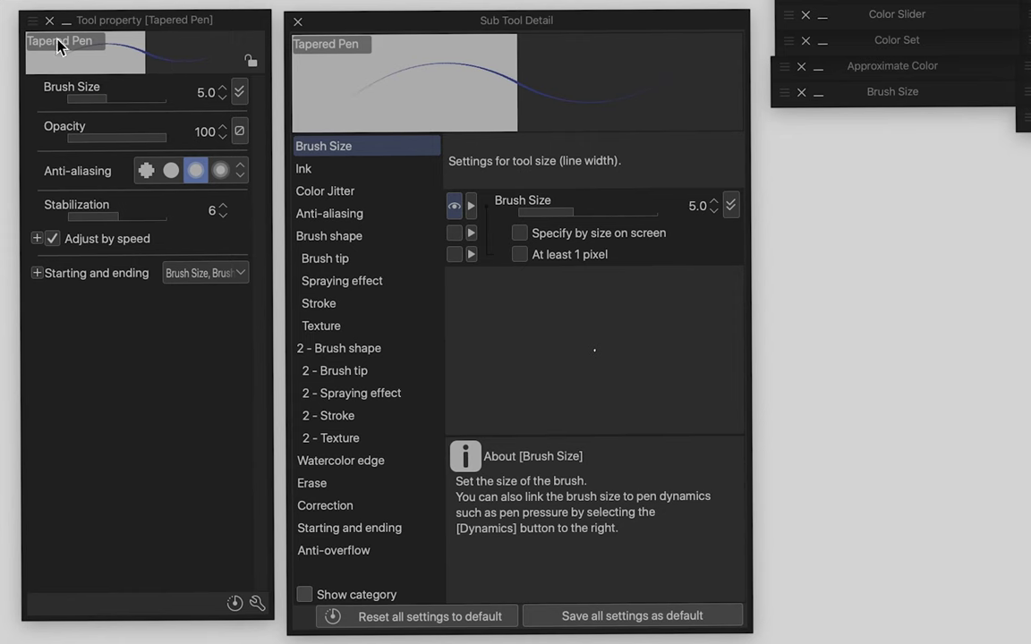
In Color Jitter, enable Change brush tip color and show it with its hue, saturation and luminosity settings in the Tool Property palette
click(331, 167)
click(363, 192)
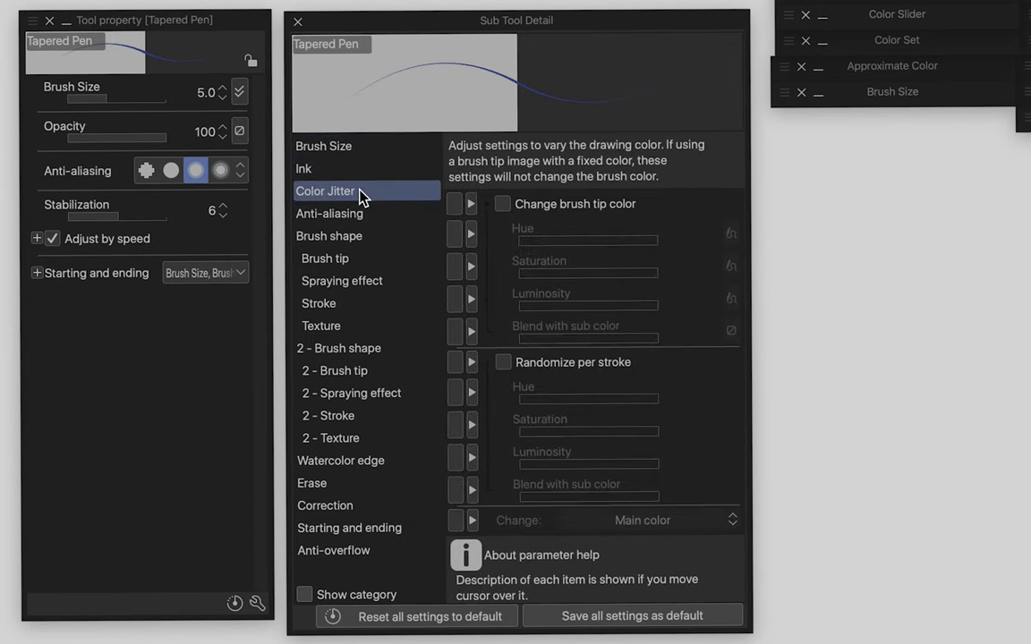
click(362, 170)
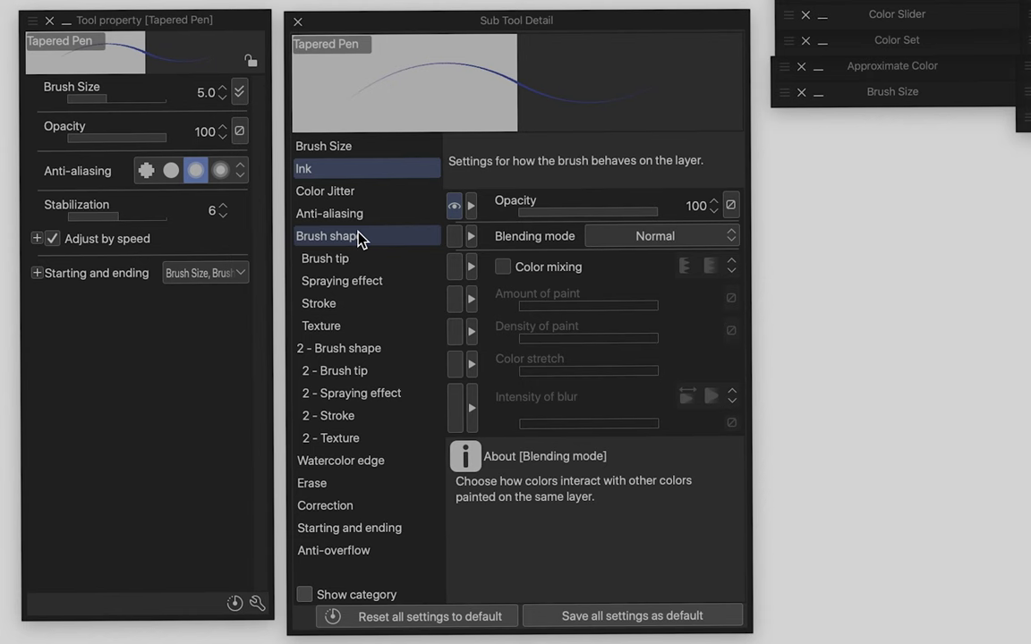
click(395, 193)
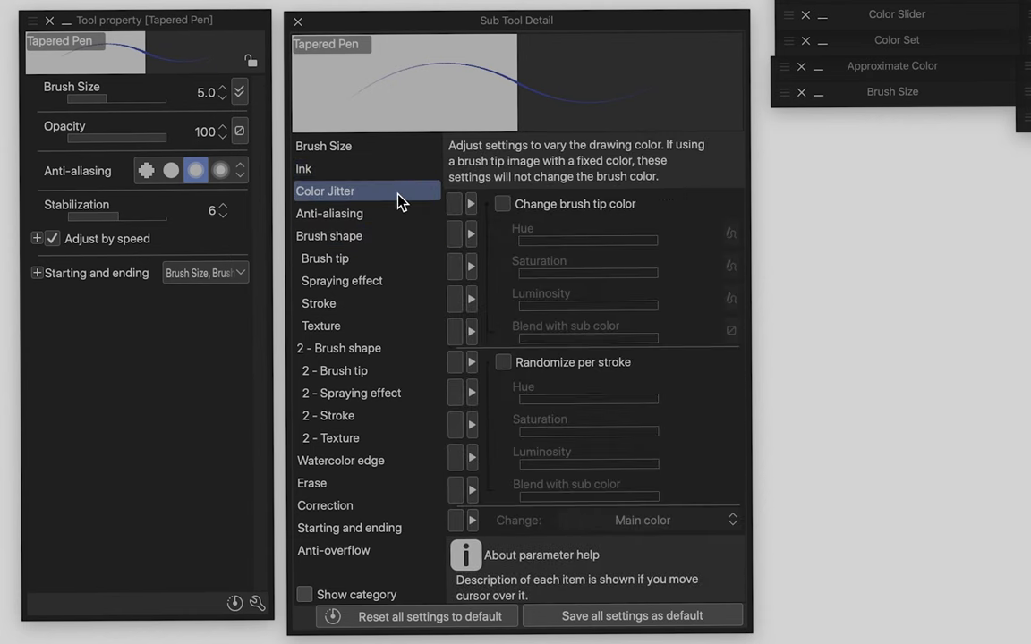
click(455, 205)
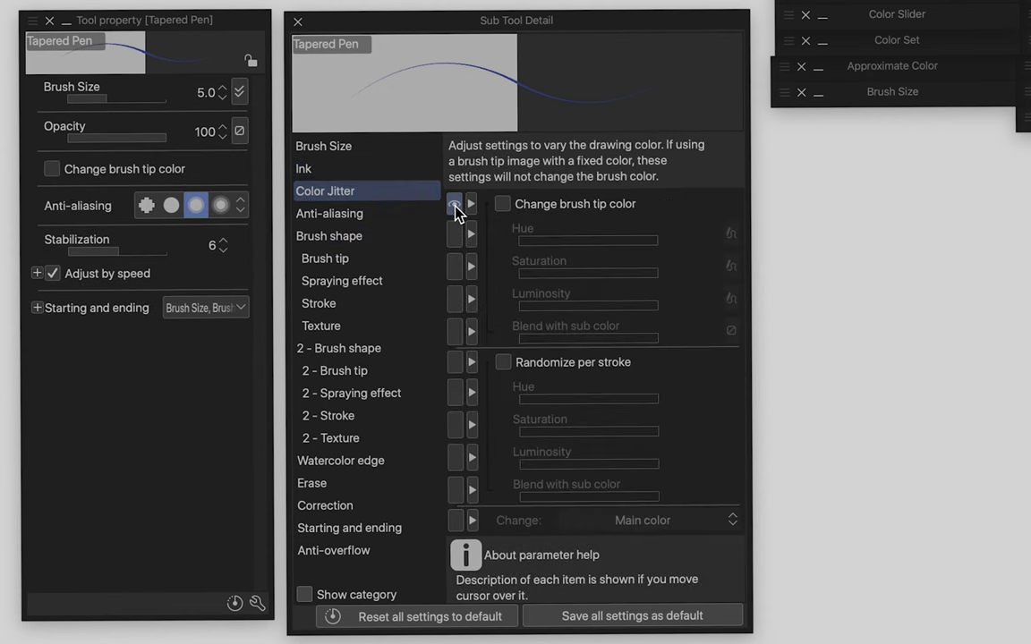
click(502, 204)
click(454, 235)
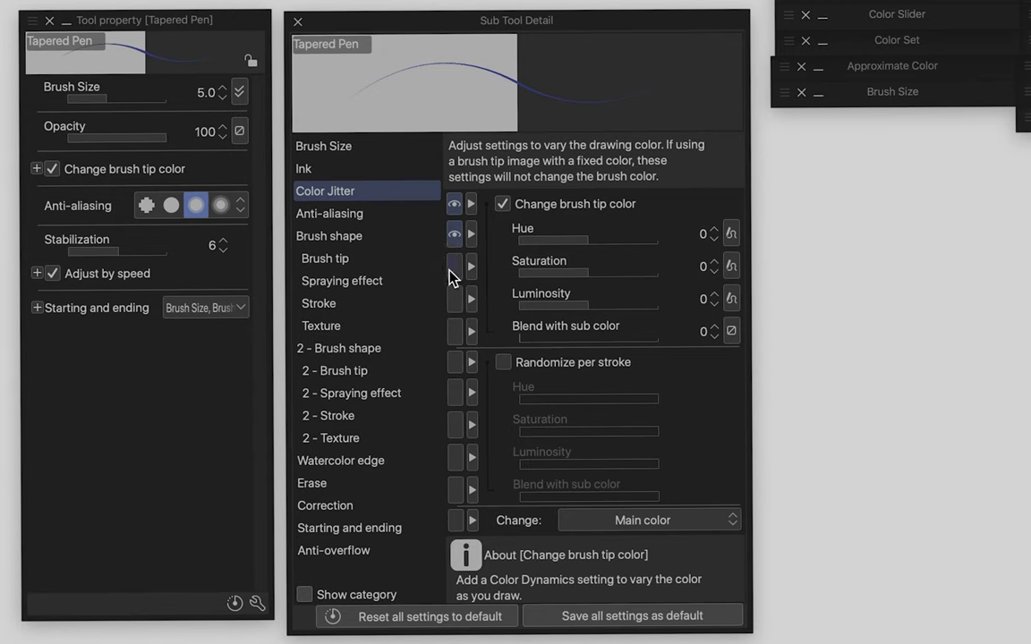
click(450, 269)
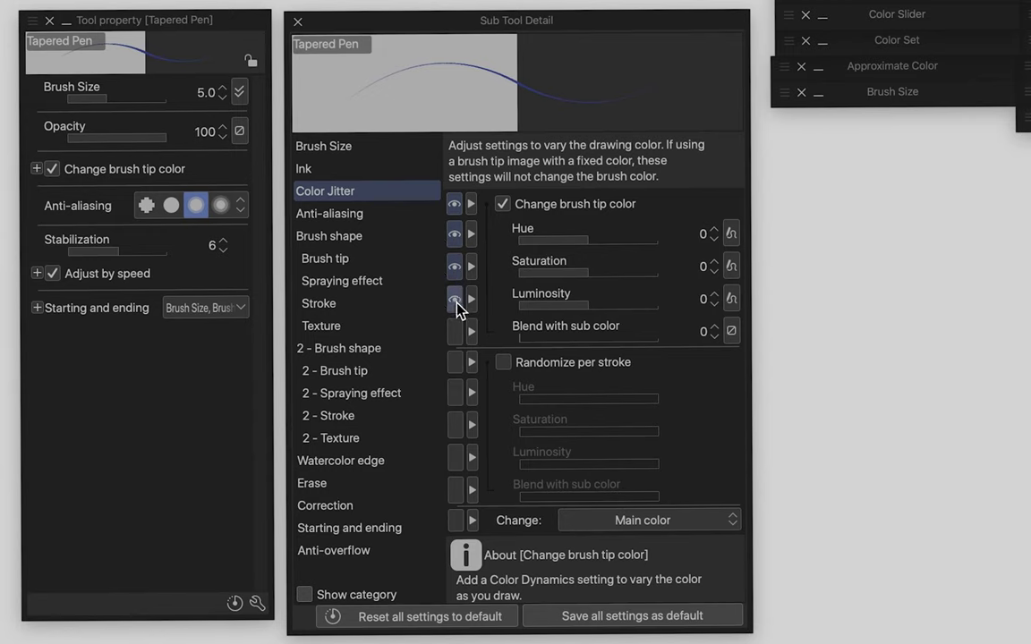
Hide the Color Jitter settings from the Tool Property palette again, leaving Change brush tip color enabled
click(457, 234)
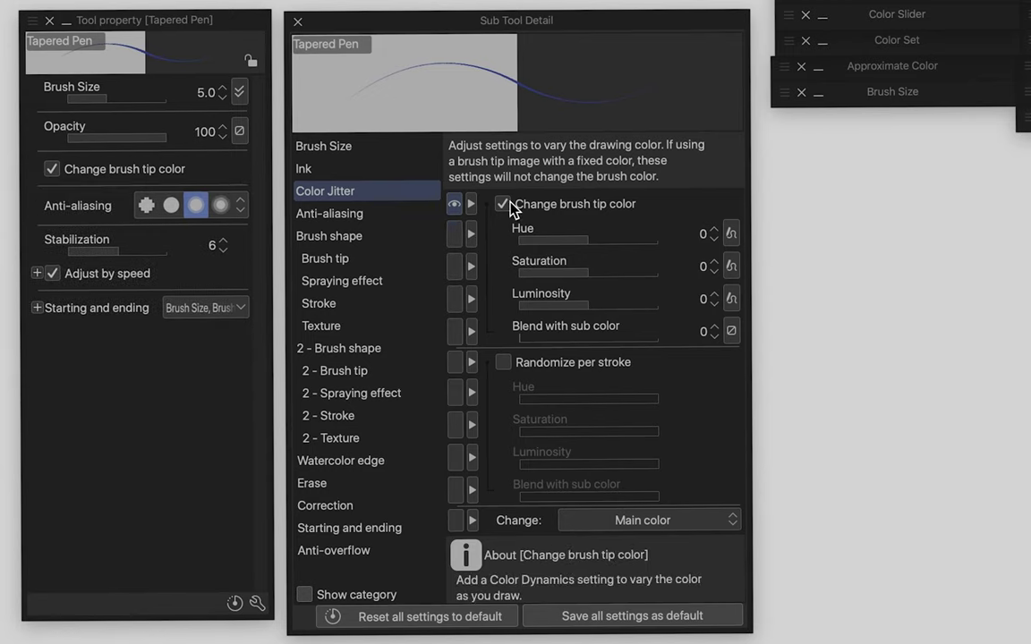
click(455, 205)
click(455, 204)
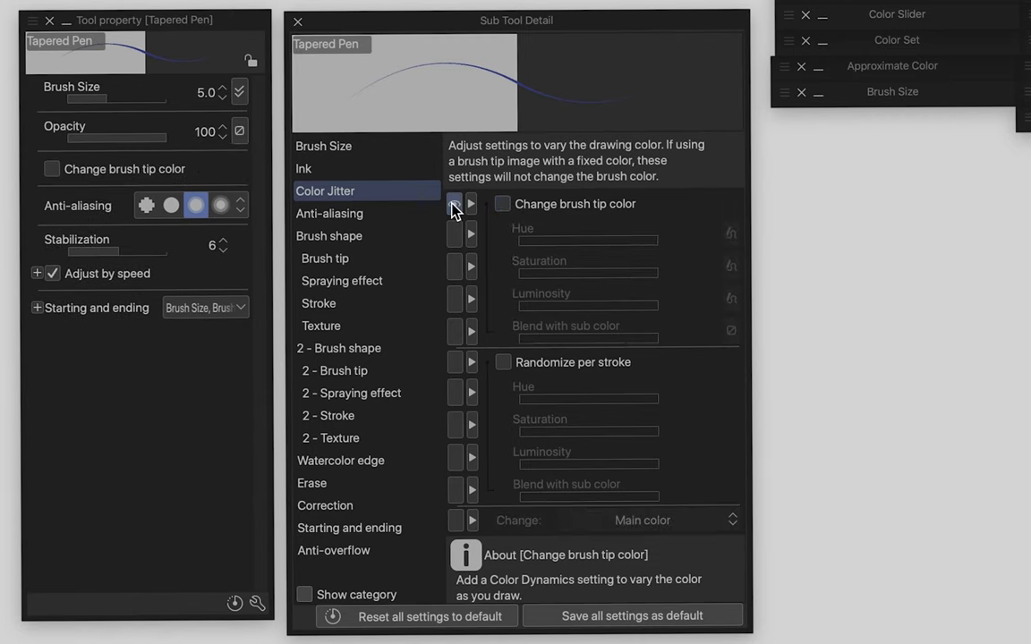
click(502, 204)
click(456, 209)
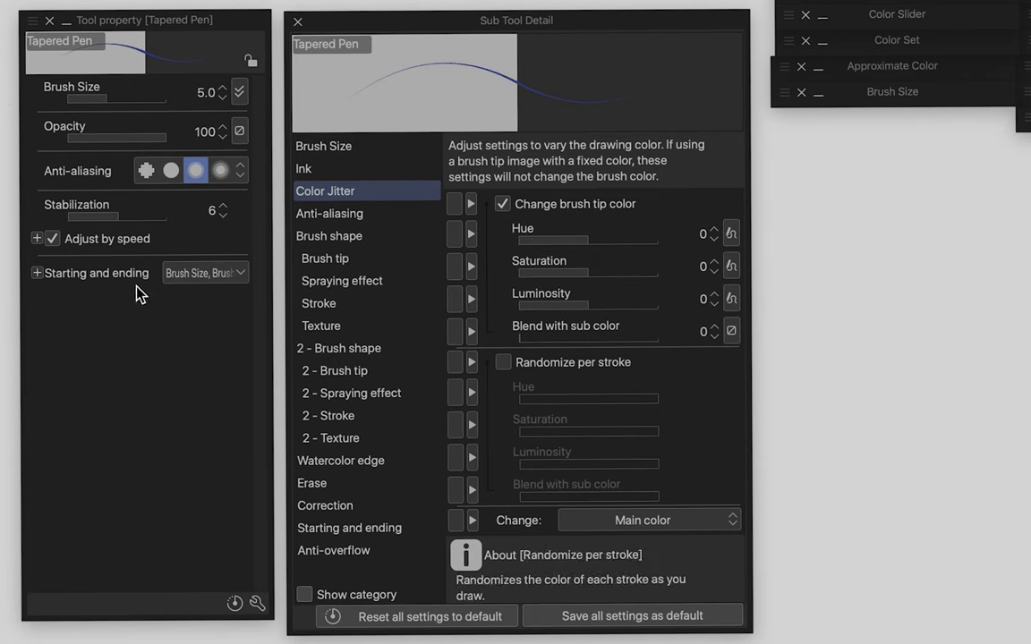
Switch through the selection, pen, brush, eraser and frame tools to compare the settings in their Sub Tool Detail
key(m)
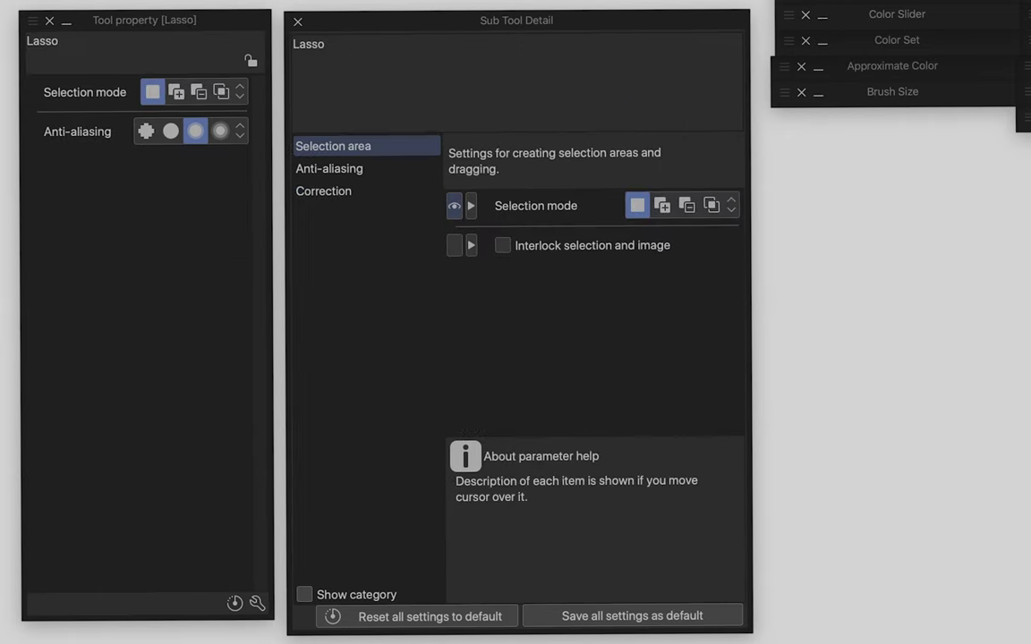
key(w)
key(i)
key(p)
key(b)
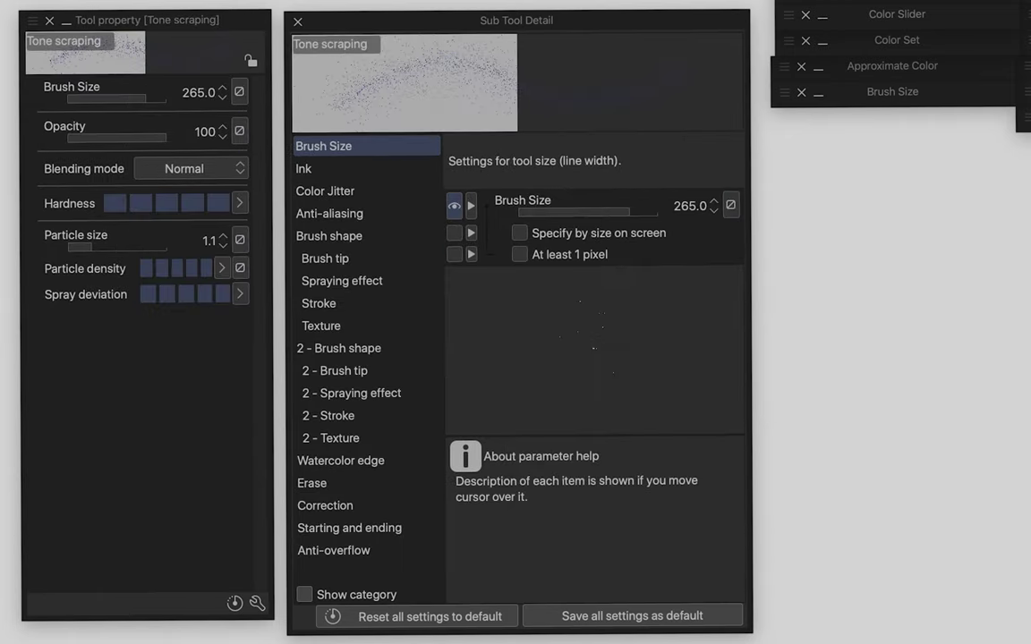
key(b)
key(e)
key(j)
key(u)
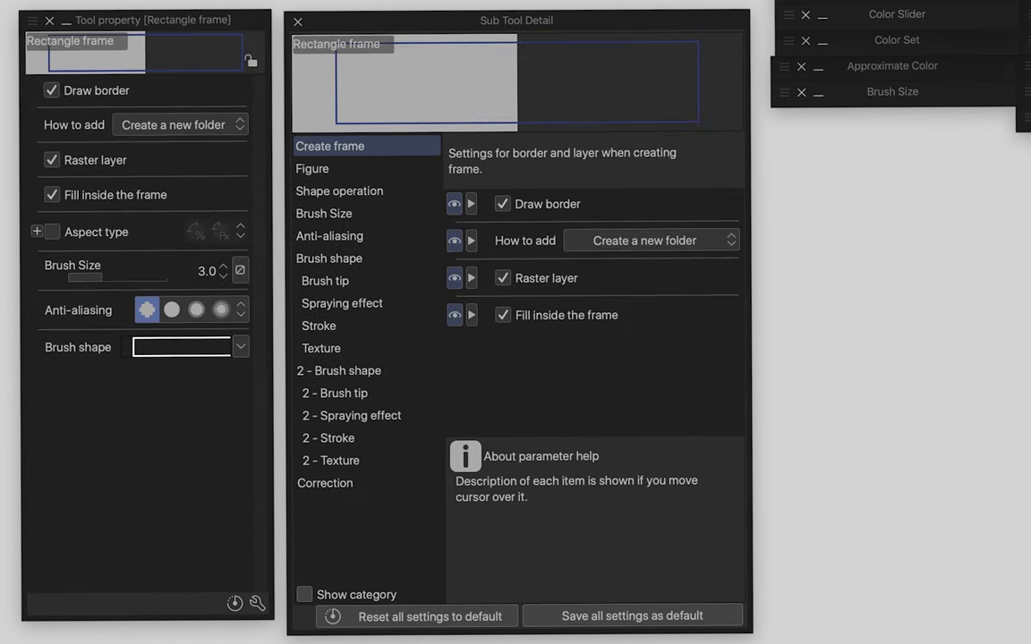
Close the Sub Tool Detail palette, return to the Pen tool and dock the Tool Property palette as a tab beside Sub Tool
click(297, 21)
key(p)
drag(393, 150, 164, 215)
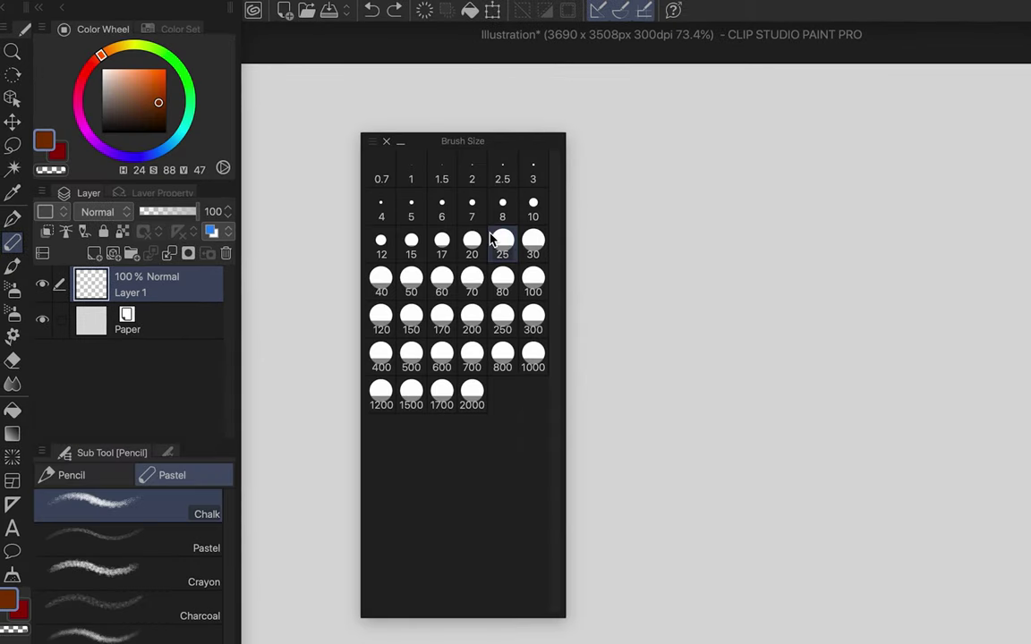
Try Chalk strokes on the canvas at brush sizes 8 and 17 and undo the last stroke
click(502, 209)
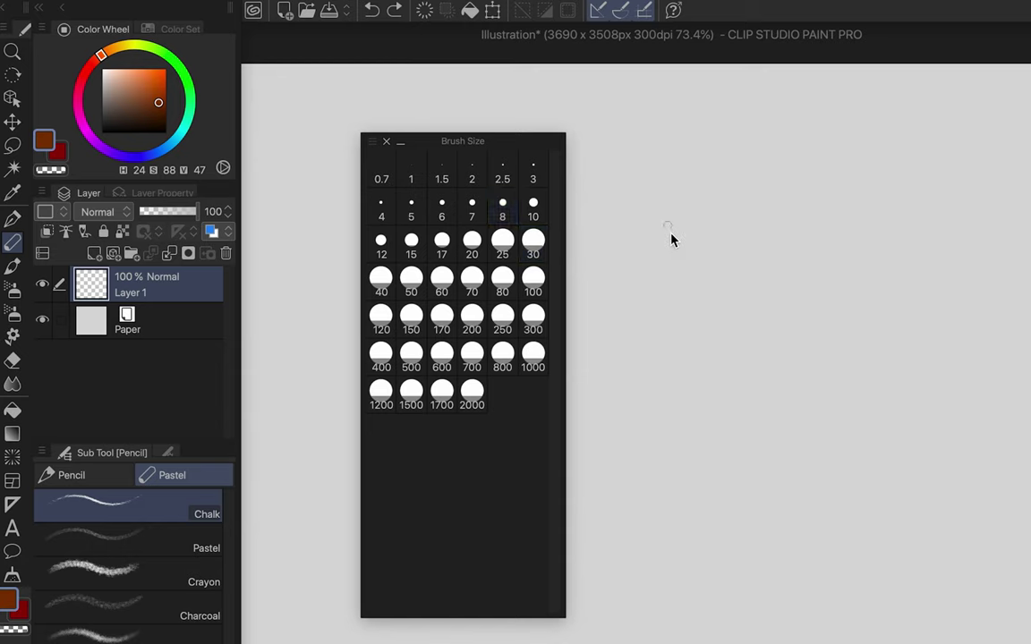
mouse_move(672, 237)
mouse_down()
mouse_move(743, 314)
mouse_move(661, 225)
mouse_move(691, 256)
mouse_up()
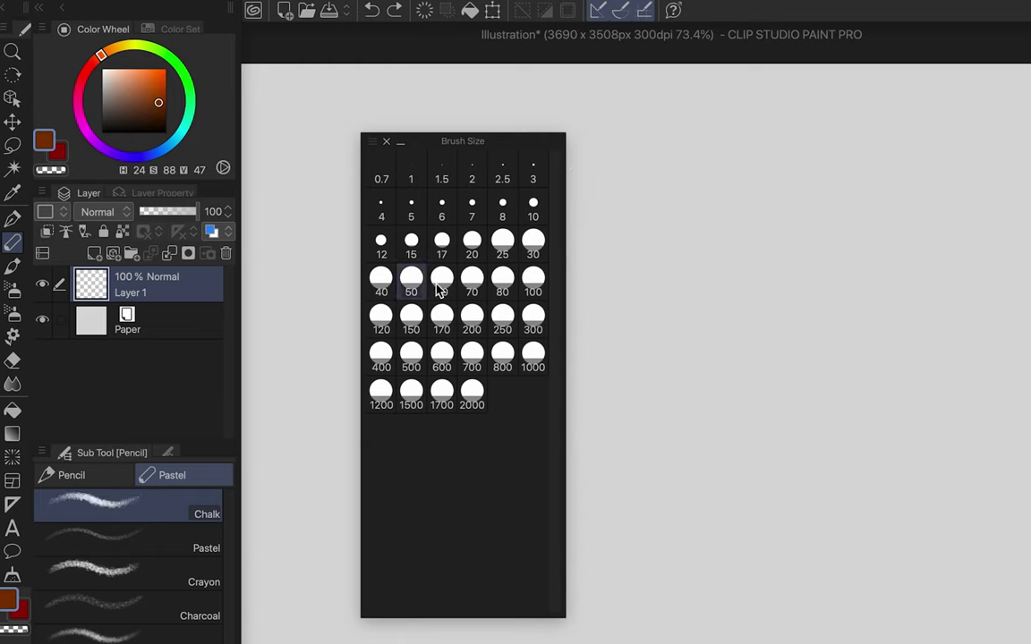
click(441, 239)
drag(687, 190, 678, 266)
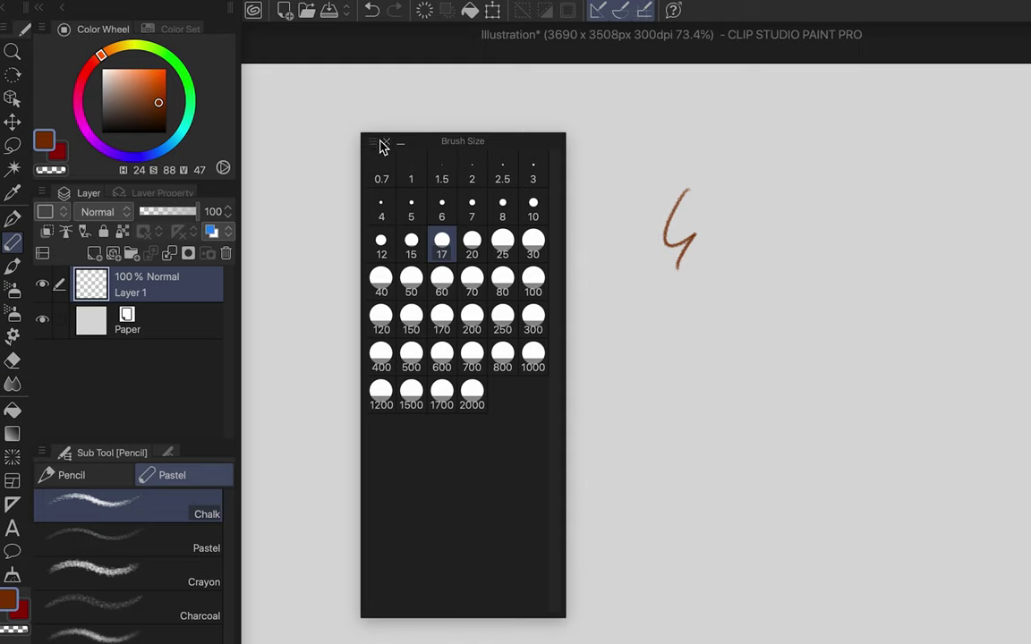
key(super+z)
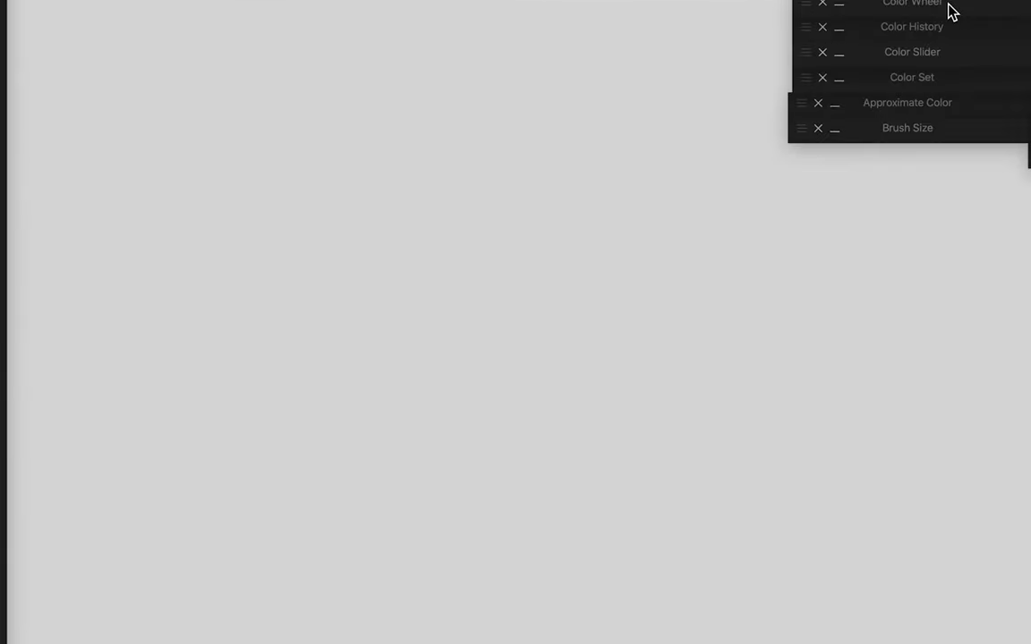
Place the Color Wheel palette over the canvas and set the main color to a teal with H 191, S 59, V 47
drag(950, 11, 253, 136)
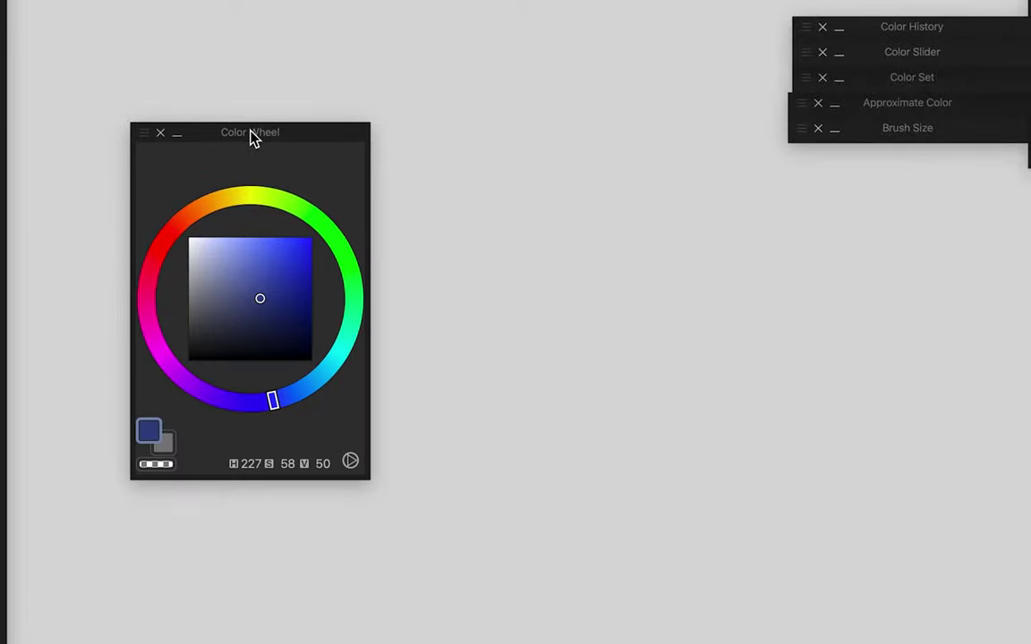
drag(253, 276, 306, 266)
drag(335, 345, 329, 366)
click(262, 301)
Set the sub color to a dark red with H 0, S 86, V 53 and alternate between both colors, ending on the main color
key(x)
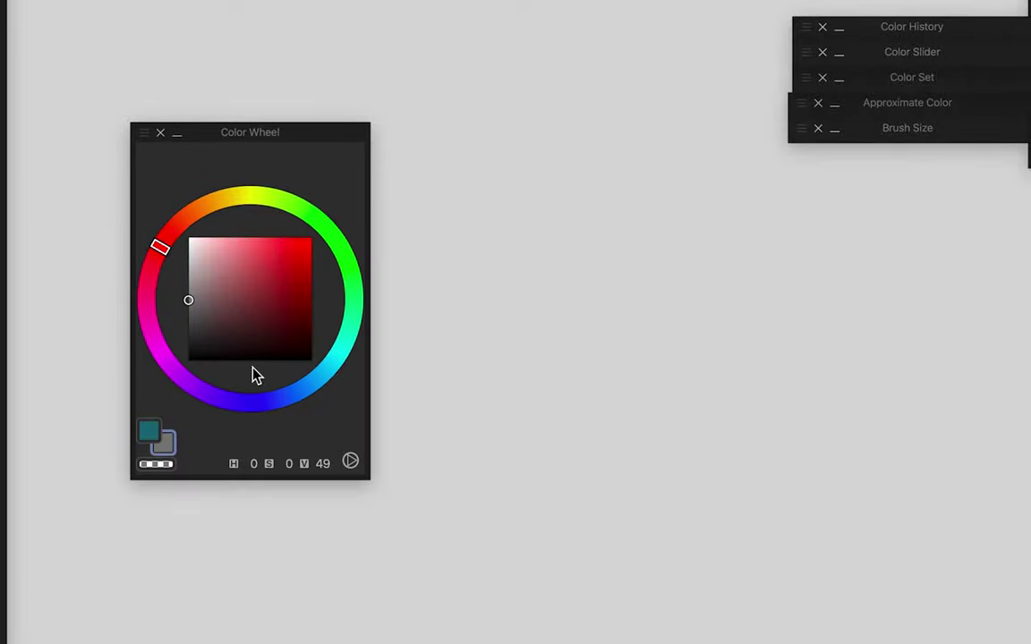
click(294, 295)
click(152, 431)
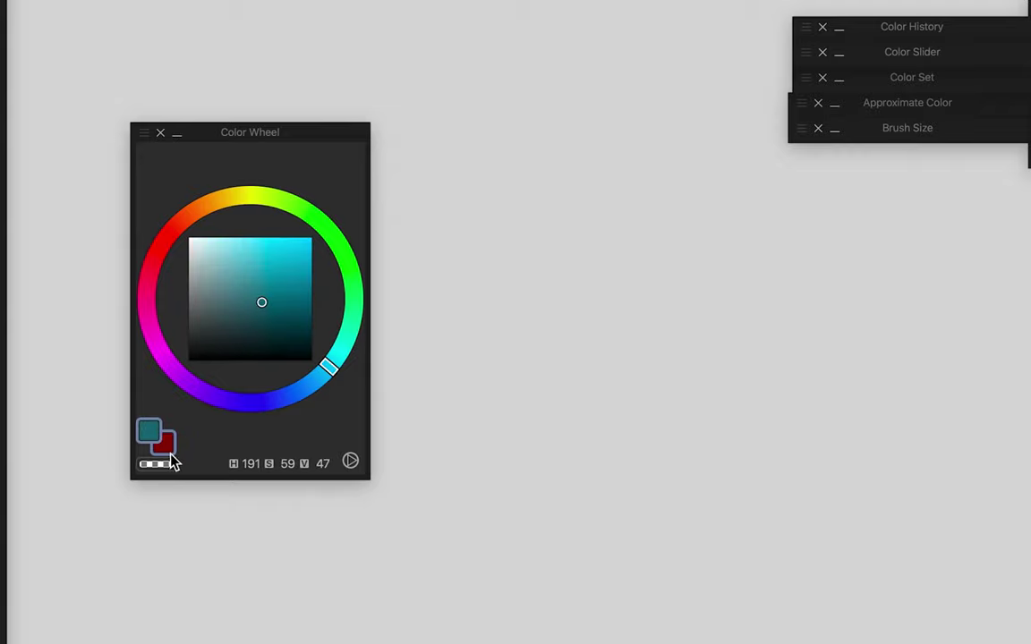
click(163, 446)
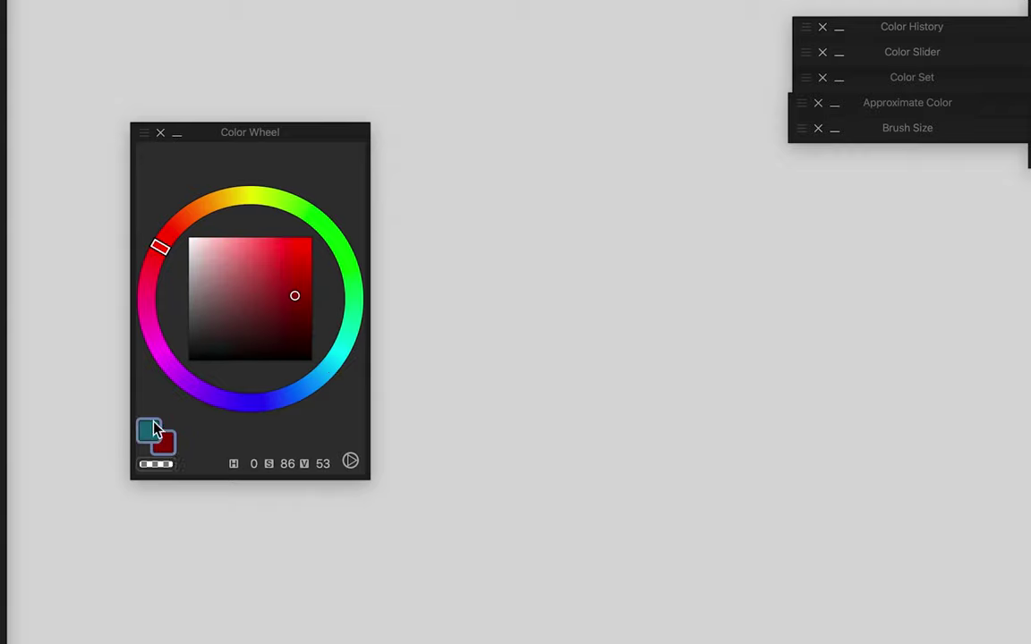
click(149, 432)
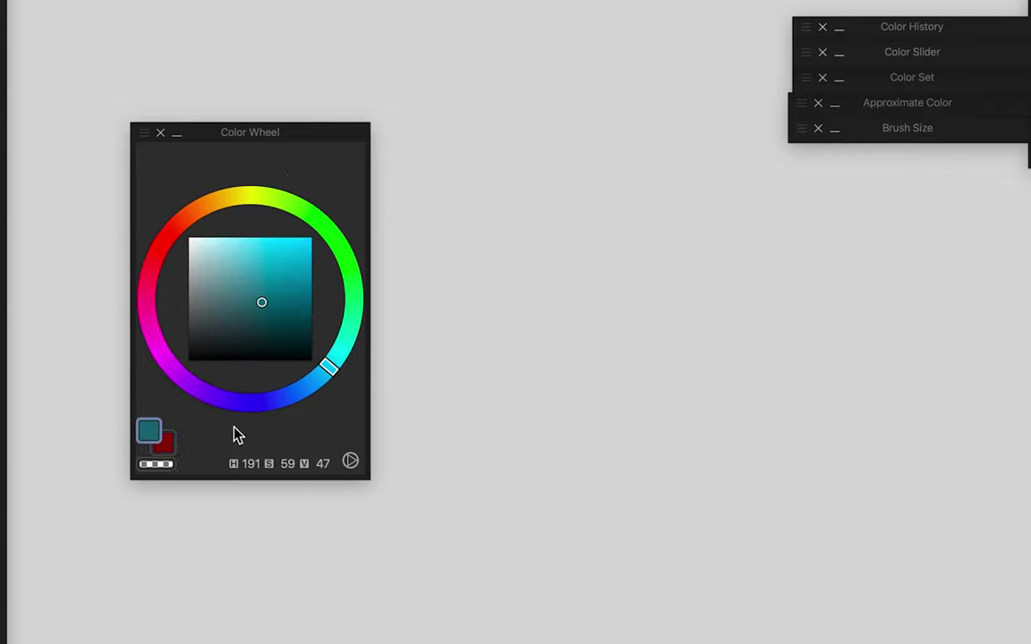
Paint a teal chalk patch on the canvas and switch repeatedly between the main color and transparent color, ending on transparent
click(156, 464)
mouse_move(393, 376)
mouse_down()
mouse_move(479, 315)
mouse_move(501, 338)
mouse_up()
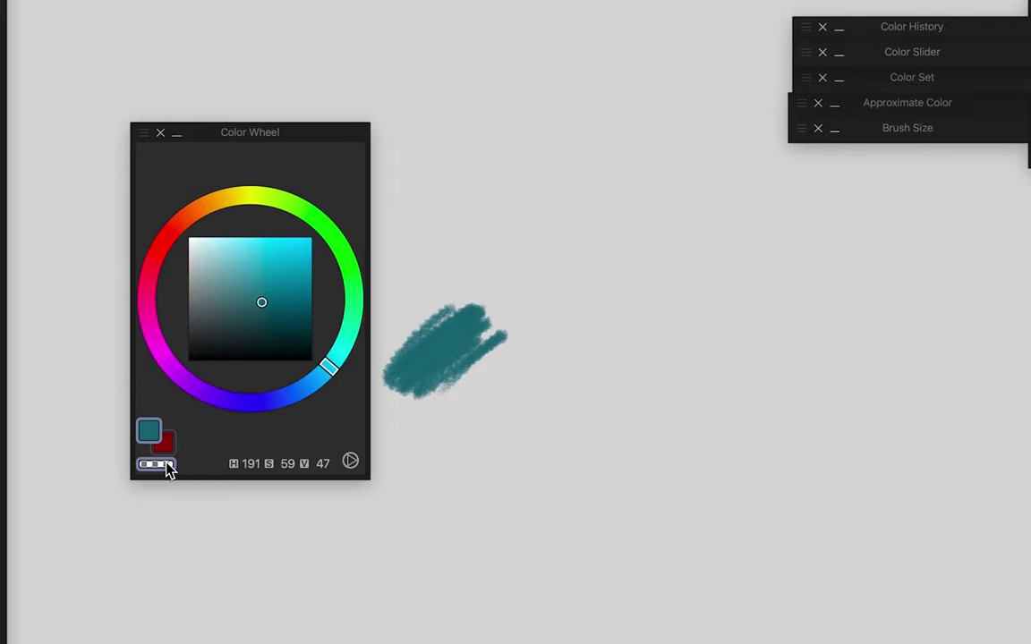
click(167, 464)
key(c)
key(c)
key(c)
key(c)
key(c)
key(c)
key(c)
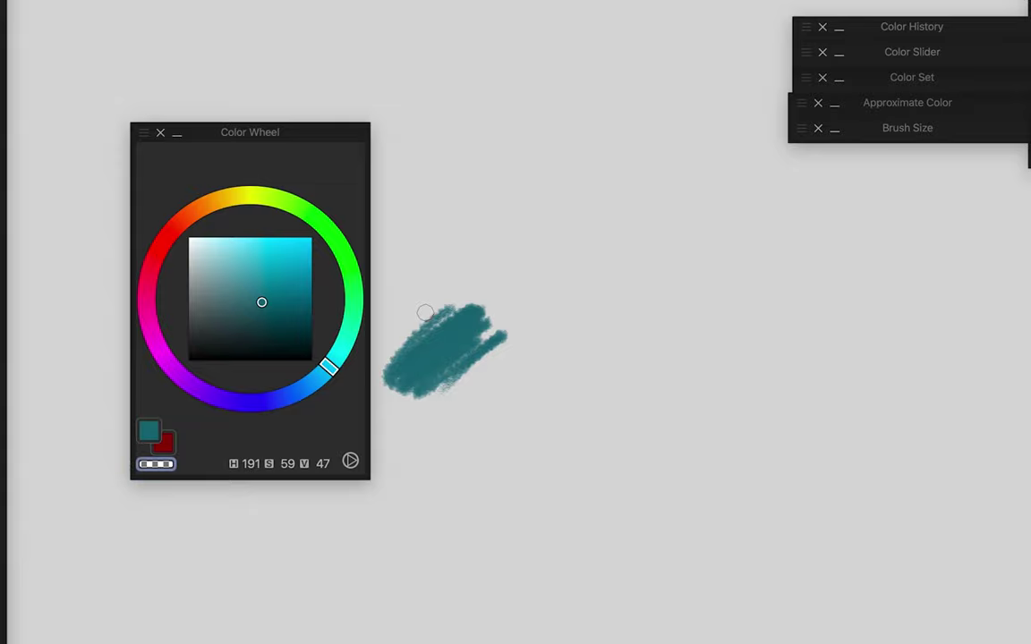
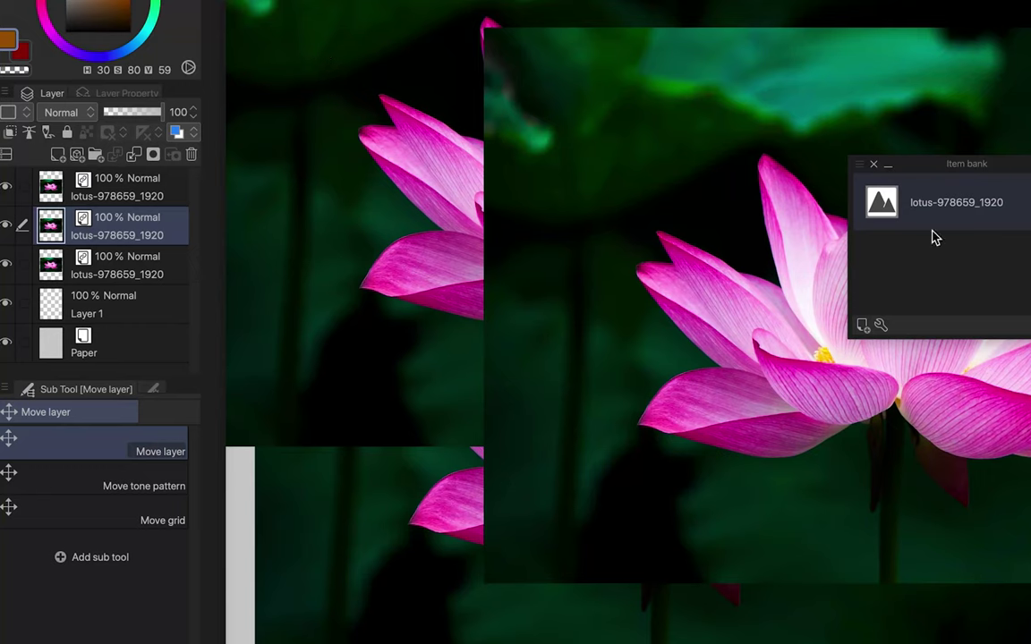
Close the Item bank palette and tidy the workspace by extending the window downward and collapsing the second palette column
click(876, 165)
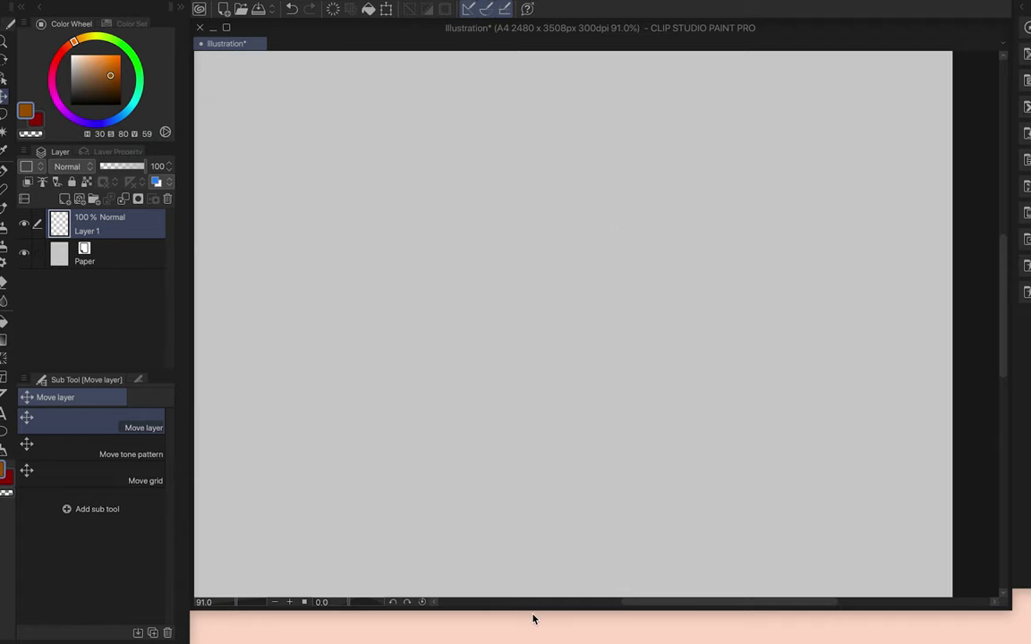
drag(529, 618, 523, 640)
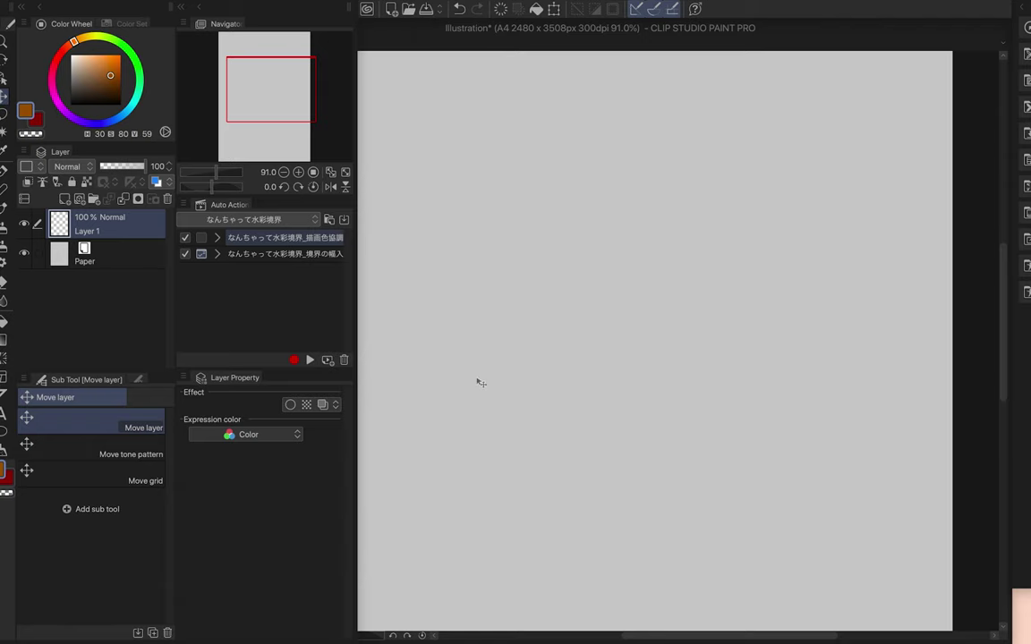
click(179, 11)
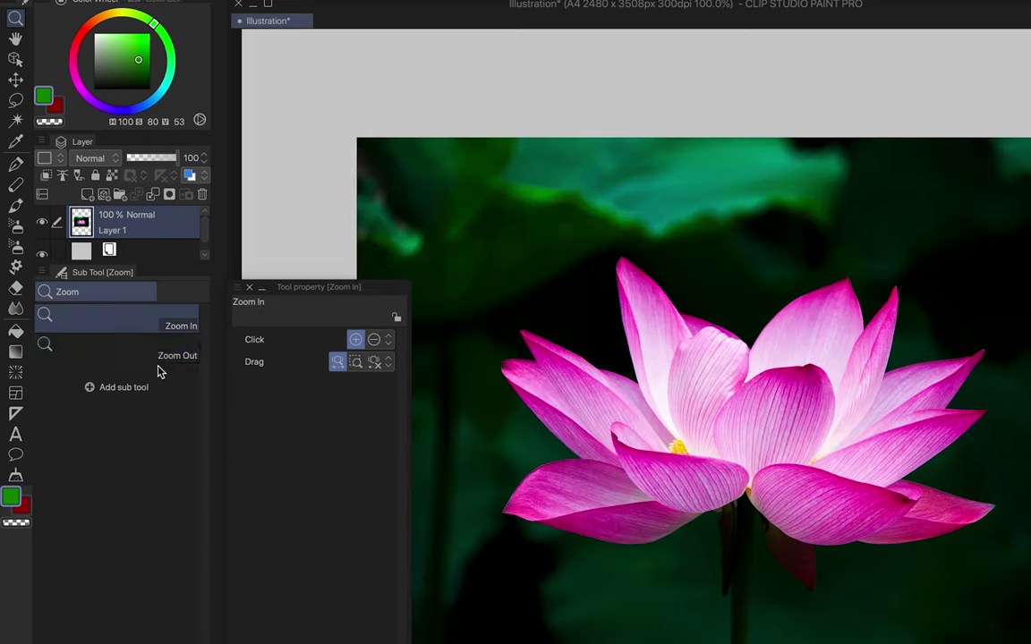
Zoom the lotus image out one level with Zoom Out, then enlarge it with a Zoom In stroke
click(179, 350)
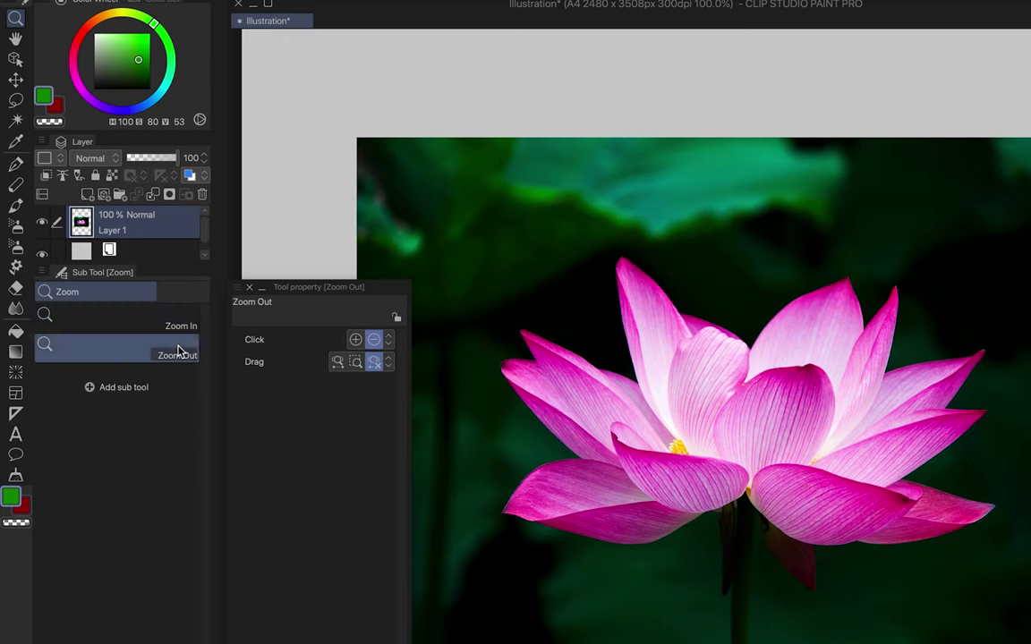
click(504, 334)
click(153, 324)
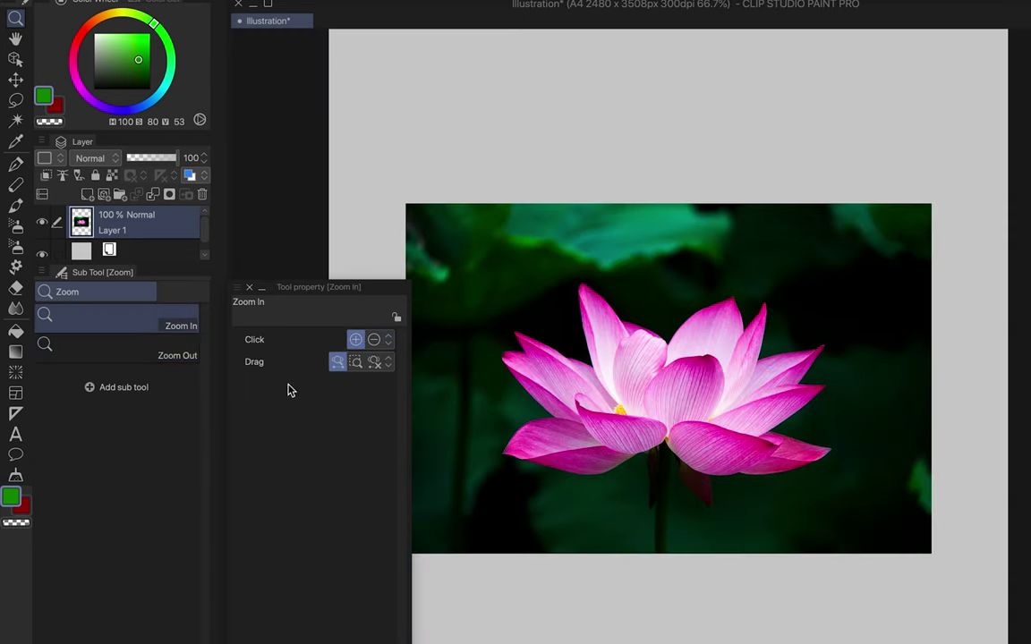
drag(574, 392, 594, 404)
Try Zoom In's other drag modes on the flower, restore the first mode and reset the view to the whole photo
click(355, 361)
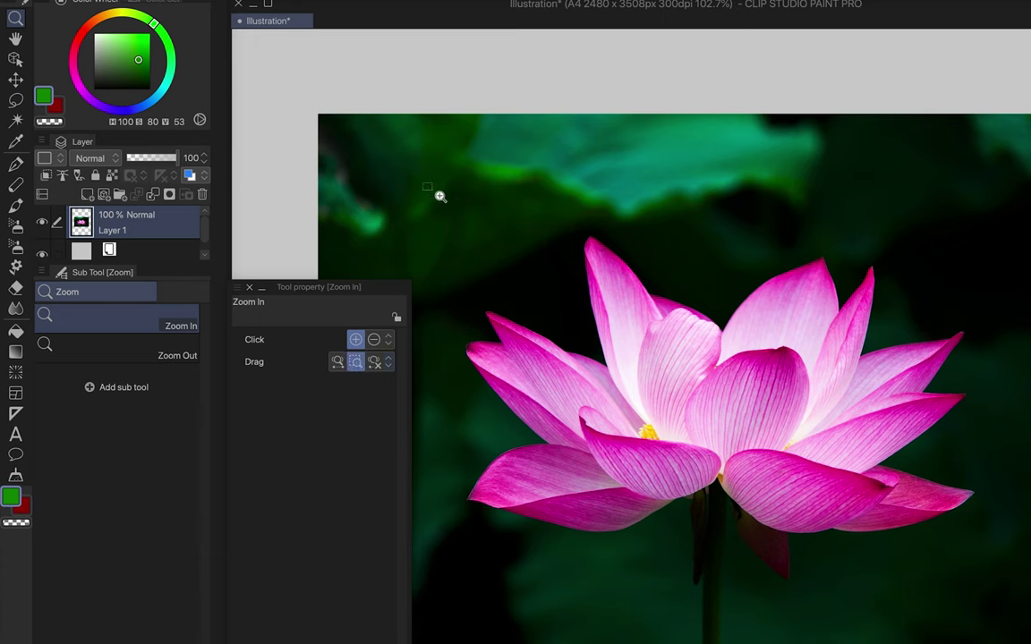
drag(422, 184, 941, 561)
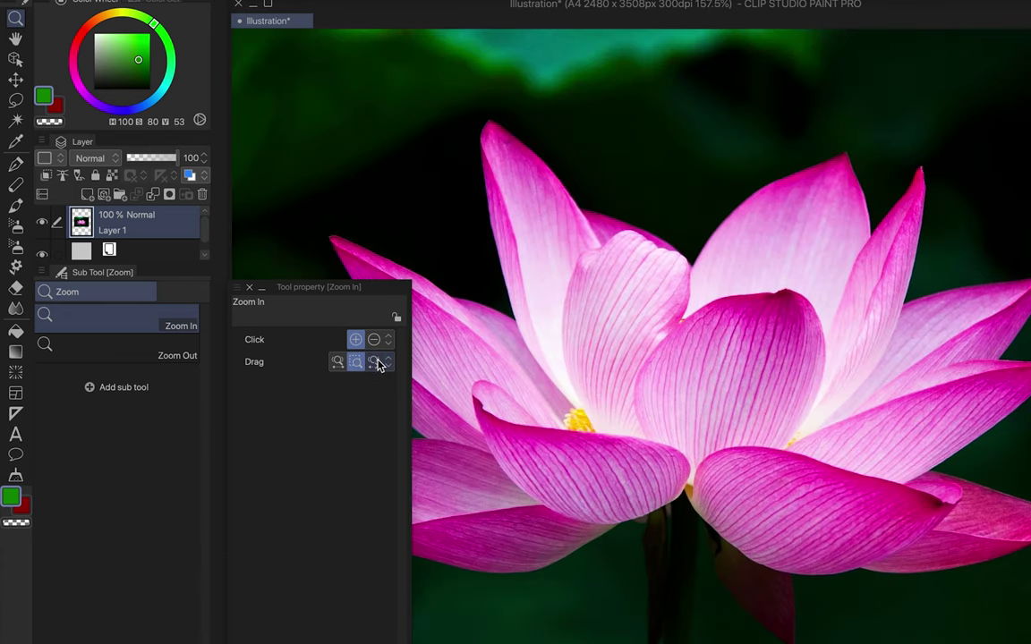
click(517, 430)
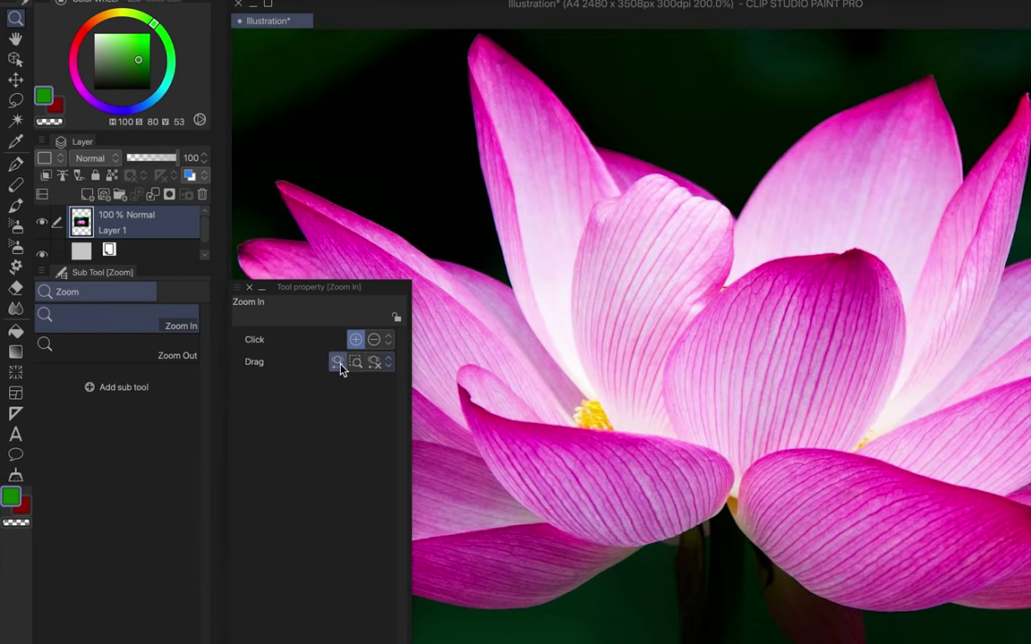
click(338, 361)
key(ctrl+0)
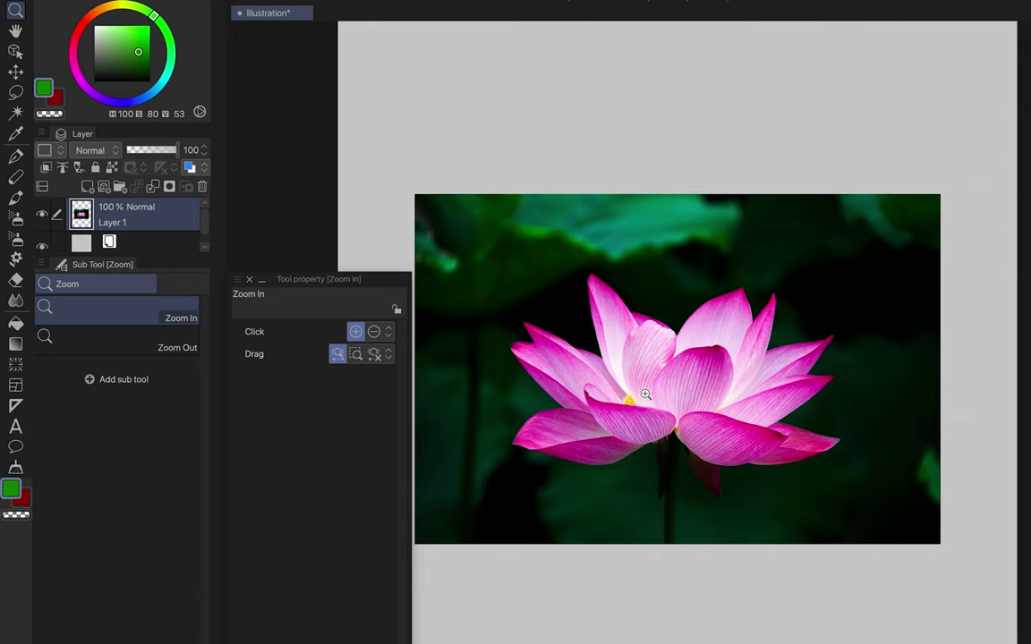
Zoom in on the lotus, pan it around with the Hand sub tool and try the Rotate sub tool on the canvas
drag(645, 394, 645, 394)
key(space)
drag(634, 347, 647, 311)
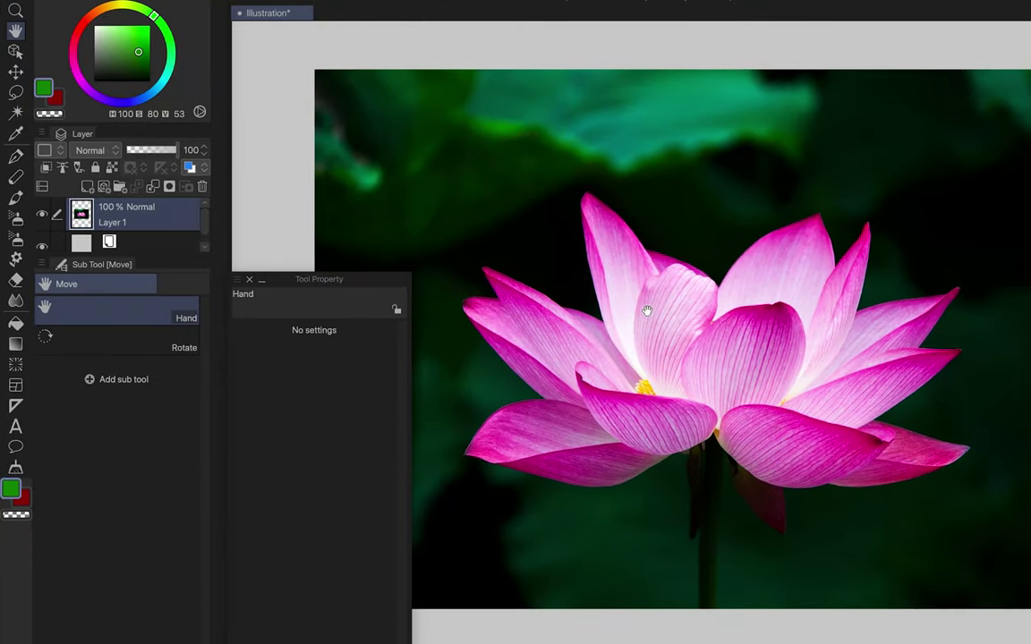
drag(739, 312, 673, 264)
key(shift+space)
mouse_move(564, 208)
mouse_down()
mouse_move(621, 179)
mouse_move(553, 218)
mouse_move(563, 208)
mouse_up()
Select the layers in an area around the lotus photo with Select layer, then exclude draft layers and repeat the area selection
click(16, 52)
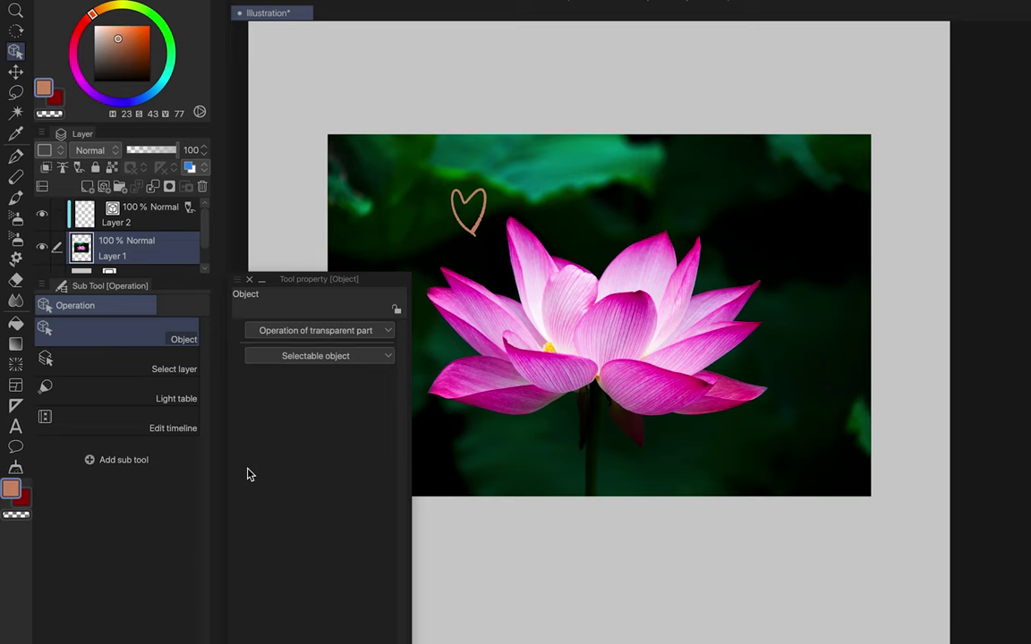
click(184, 367)
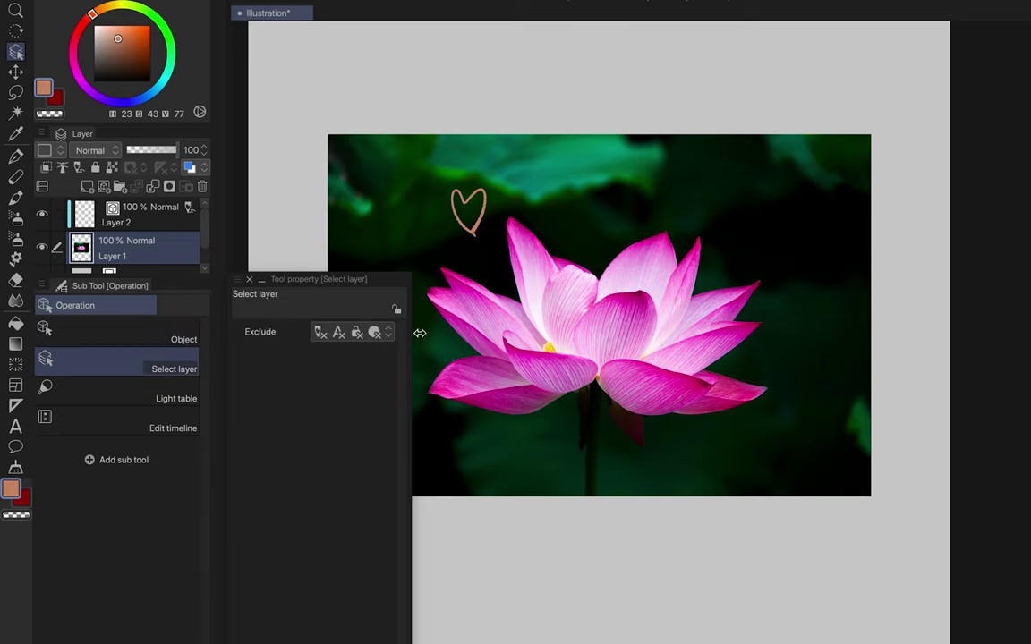
drag(278, 77, 888, 530)
drag(288, 99, 960, 503)
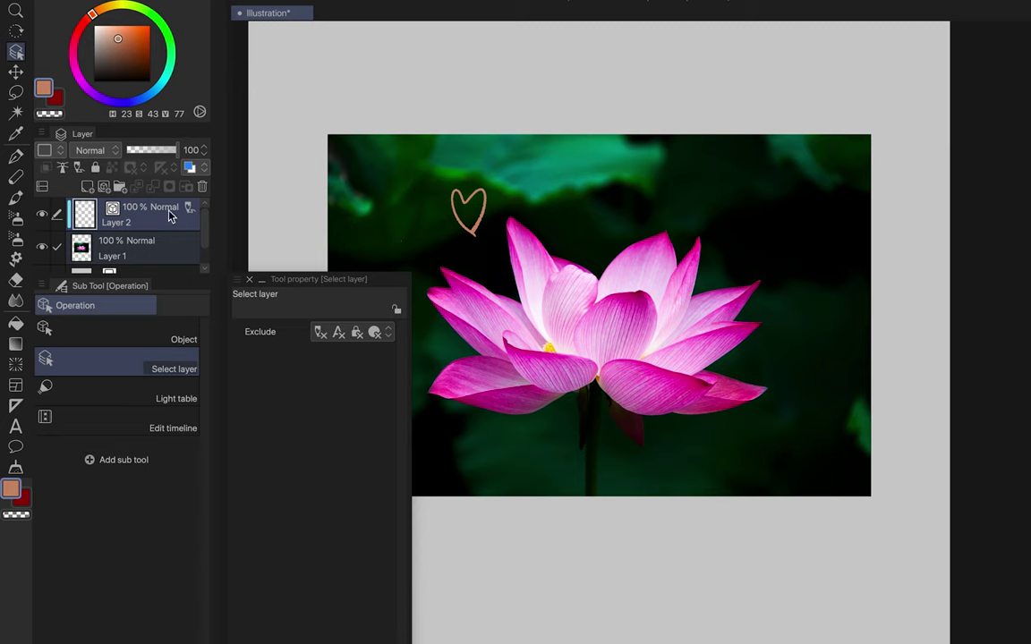
click(321, 332)
drag(288, 71, 932, 552)
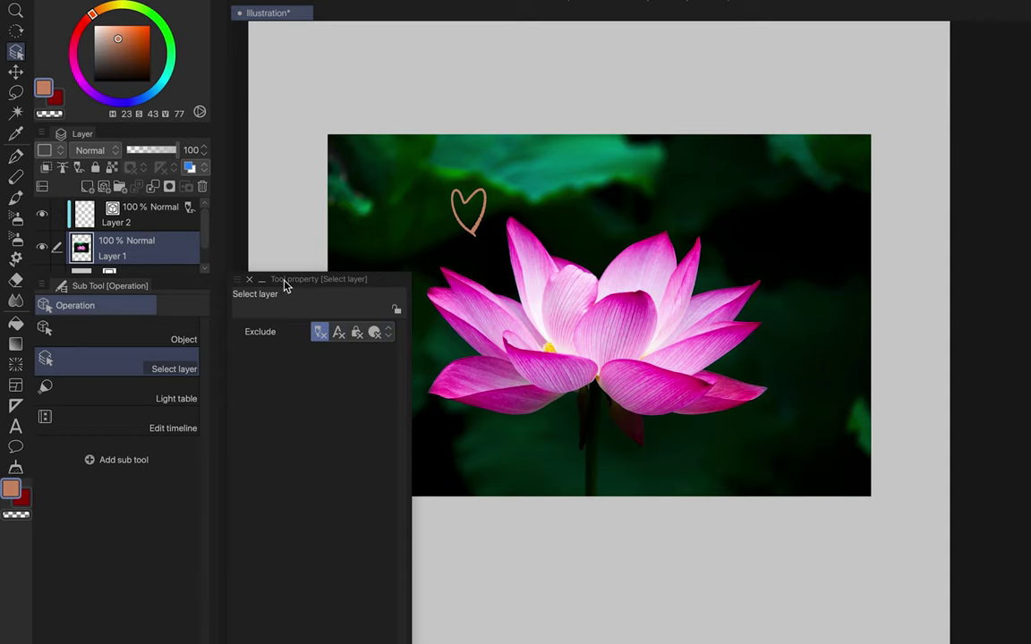
Examine the tool properties of the Light table and Edit timeline sub tools
click(179, 393)
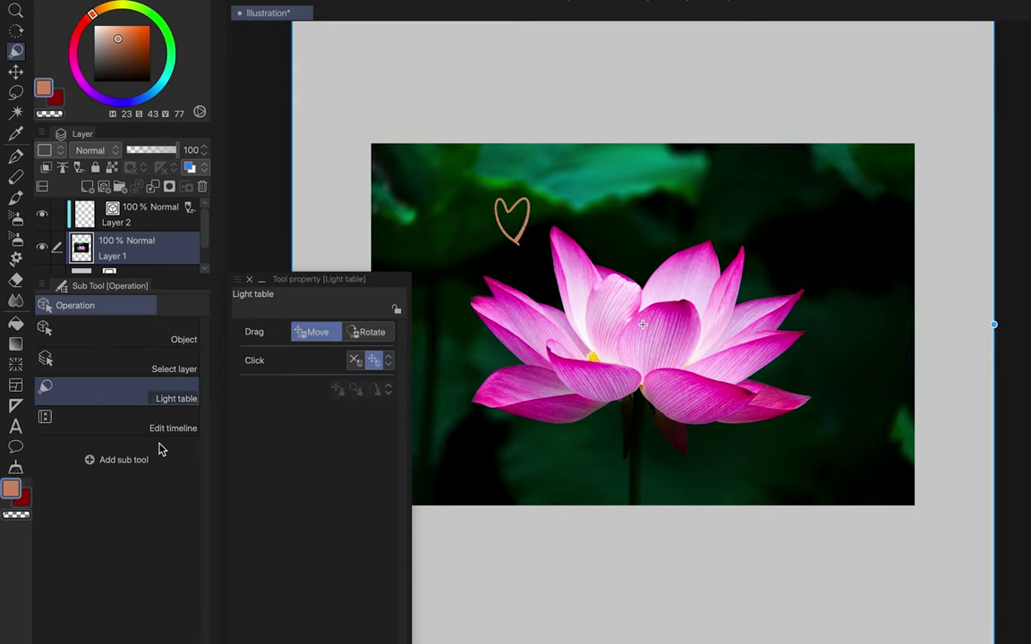
click(165, 422)
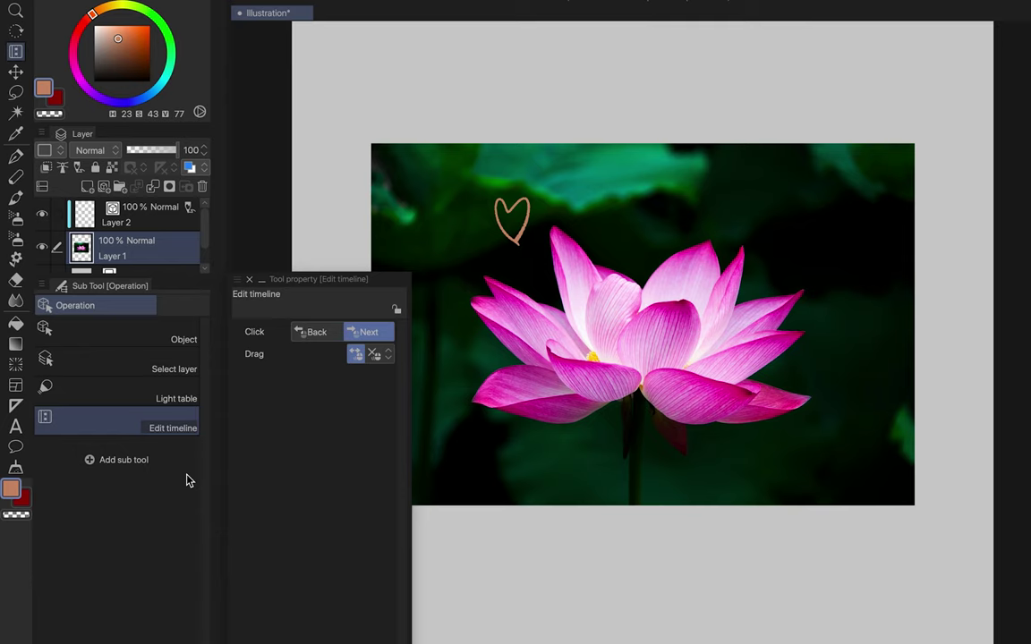
Move the heart on Layer 2 slightly with Move layer and look at the Move tone pattern and Move grid sub tools
click(15, 72)
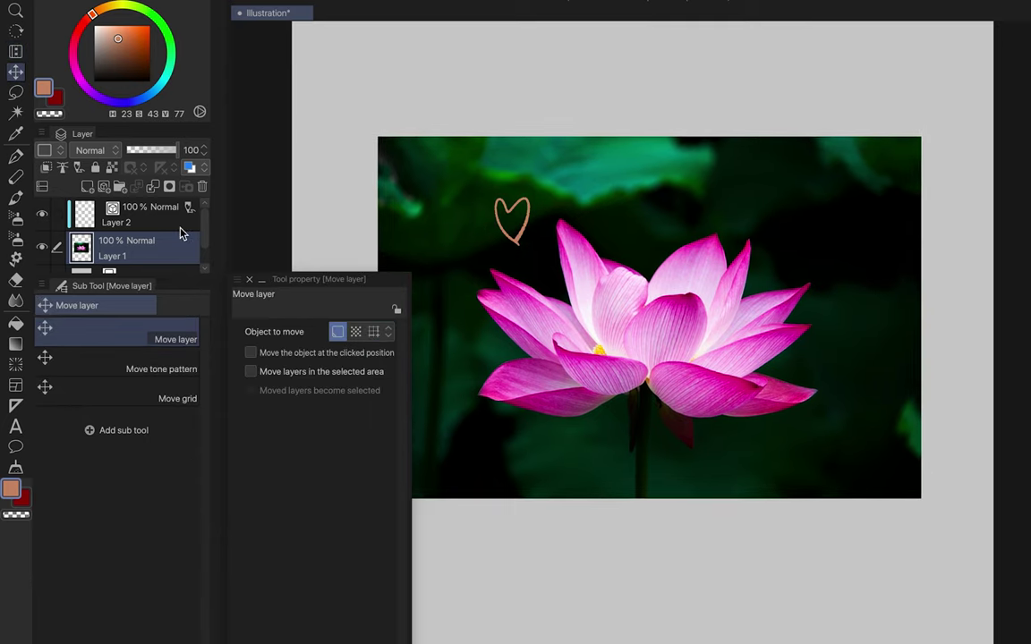
click(165, 213)
mouse_move(557, 253)
mouse_down()
mouse_move(585, 292)
mouse_move(560, 287)
mouse_move(569, 253)
mouse_up()
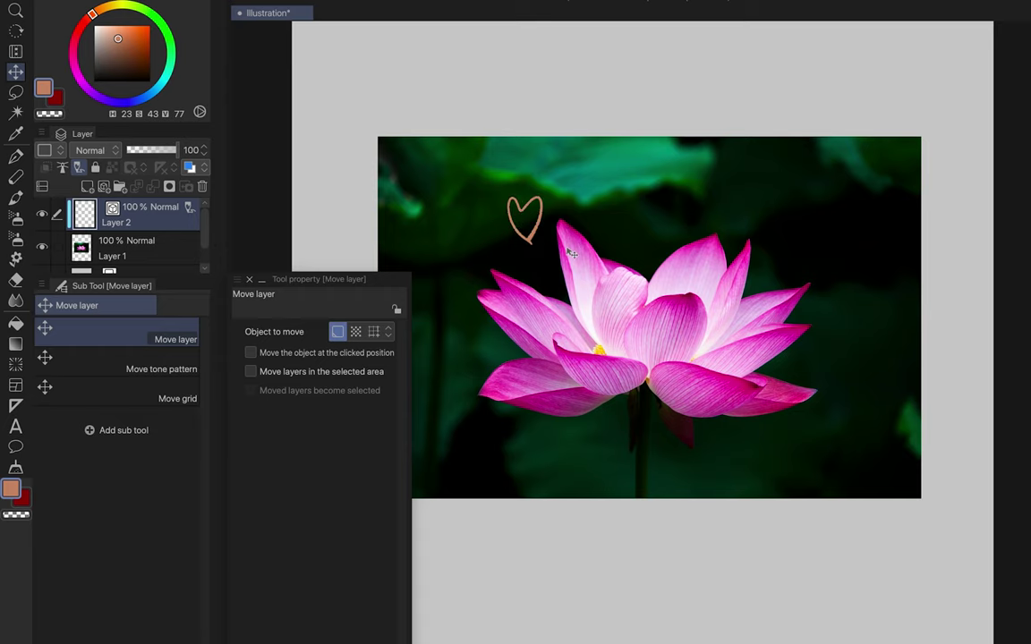
click(193, 361)
click(175, 394)
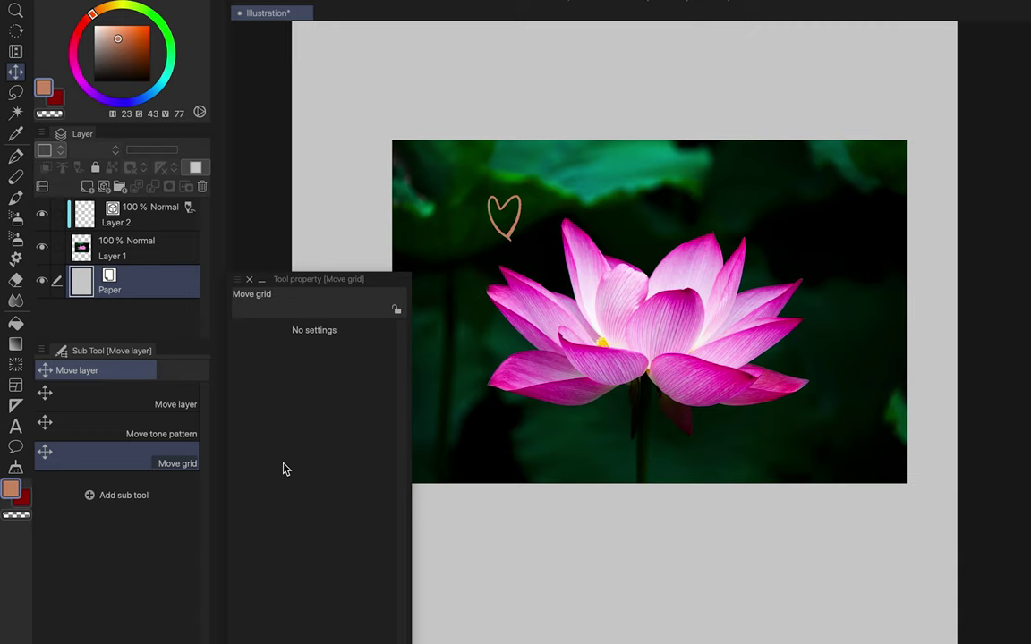
Go through the Selection sub tools from Rectangle to Selection pen and try a Selection pen stroke over the lotus
click(16, 93)
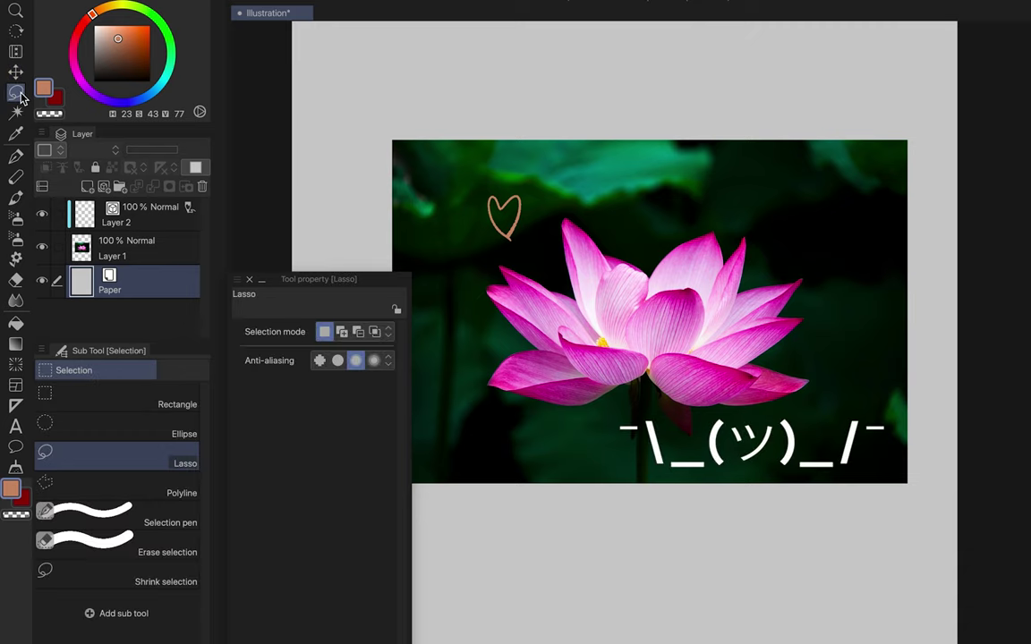
click(143, 398)
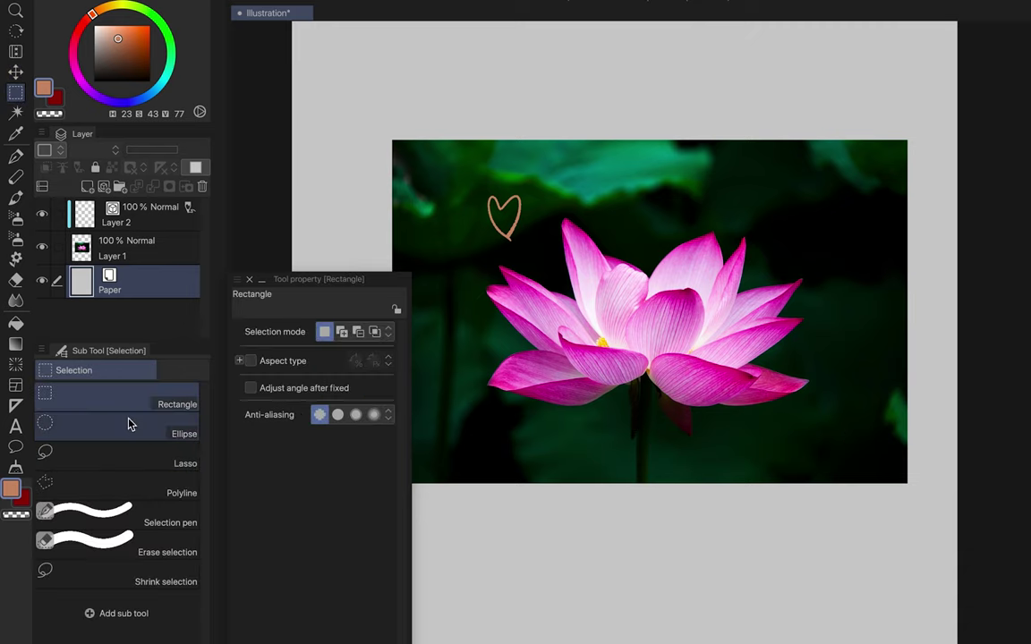
click(135, 428)
click(144, 461)
click(141, 492)
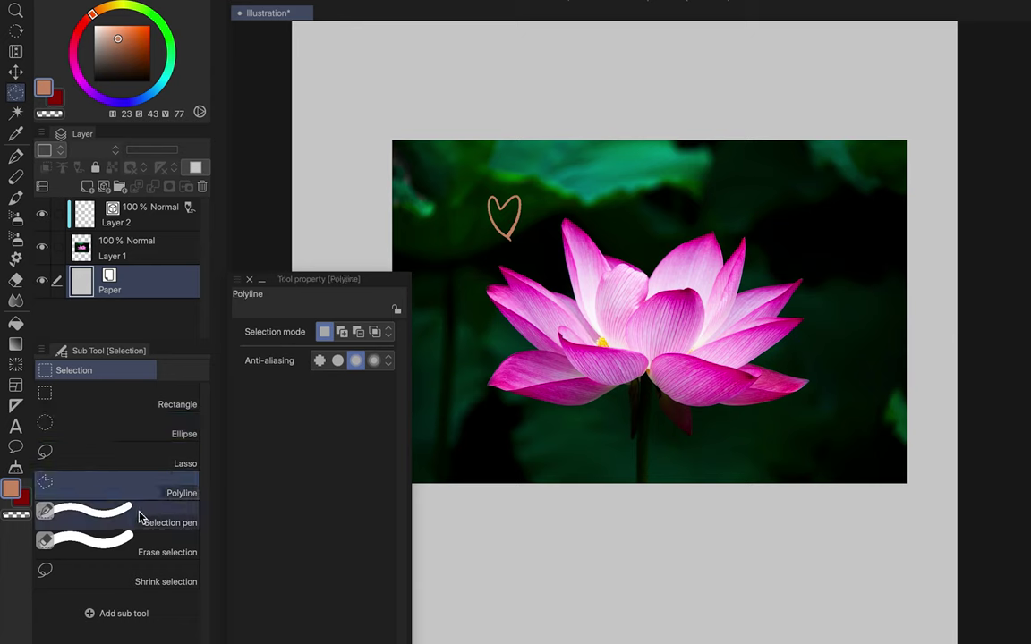
click(140, 517)
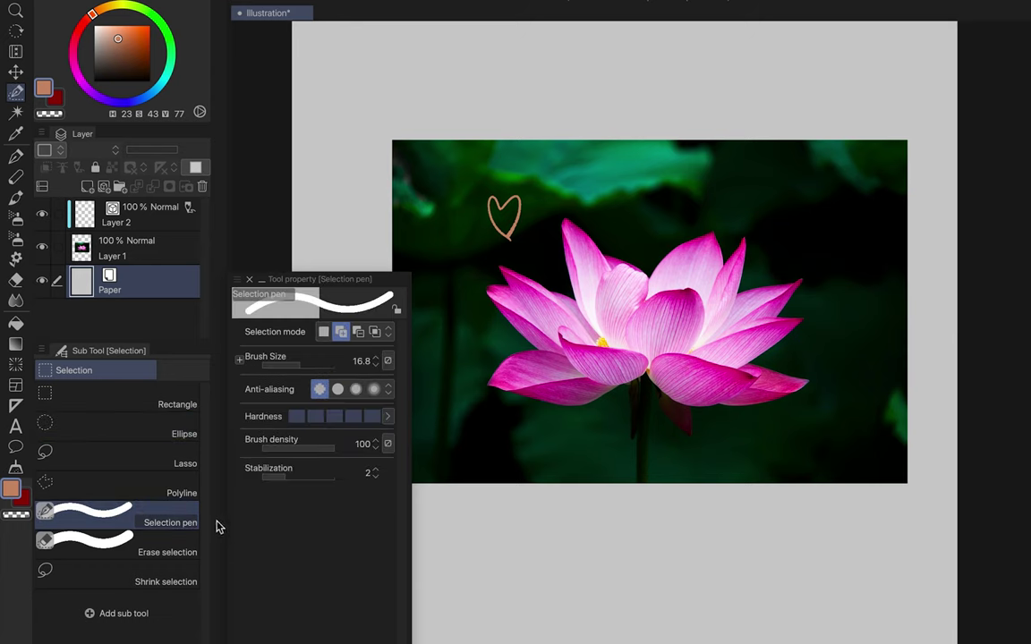
mouse_move(634, 242)
mouse_down()
mouse_move(597, 285)
mouse_move(605, 298)
mouse_move(592, 334)
mouse_up()
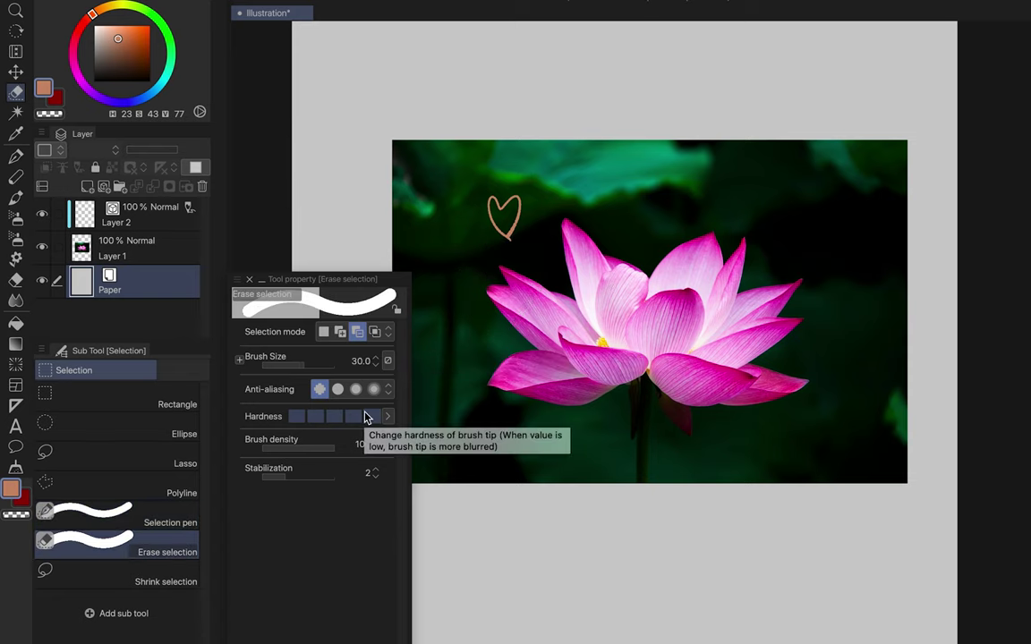
Compare the tool properties of the Rectangle, Ellipse, Lasso, Polyline, Selection pen and Erase selection sub tools
click(172, 403)
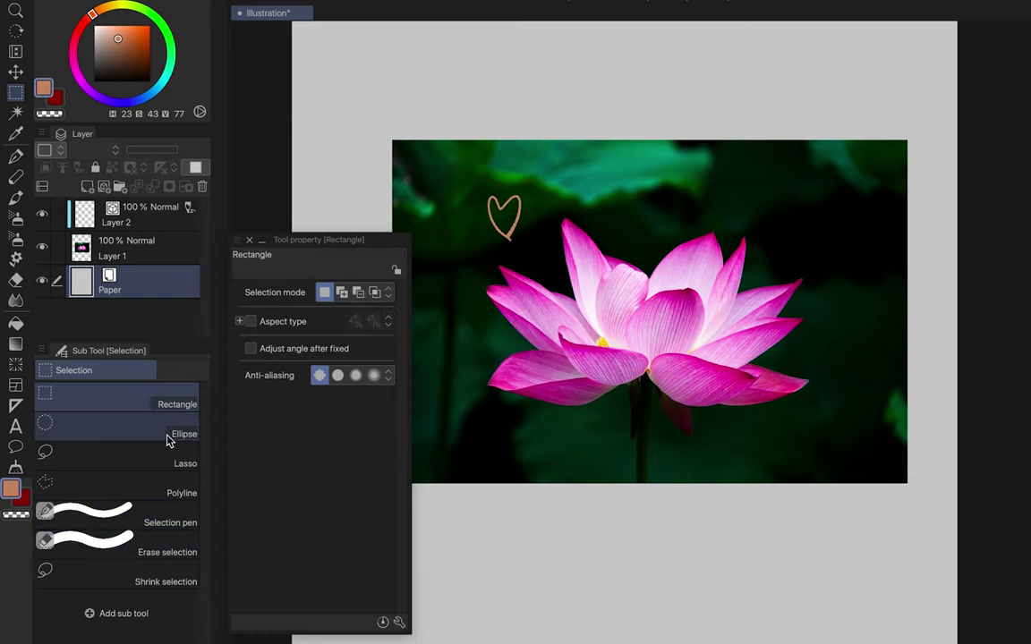
click(173, 461)
click(173, 487)
click(173, 461)
click(174, 402)
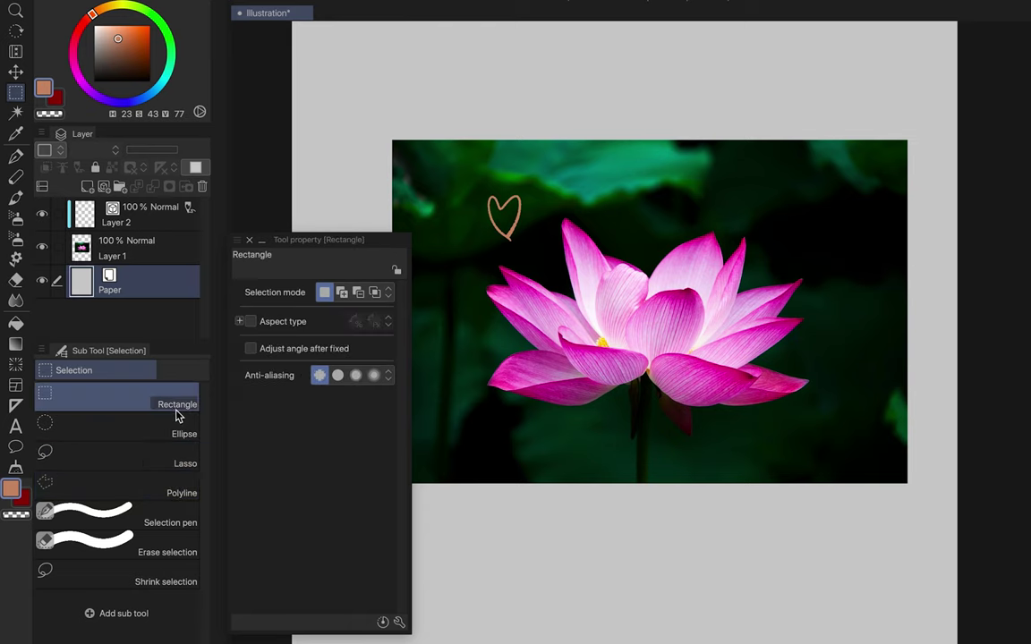
click(179, 431)
click(179, 460)
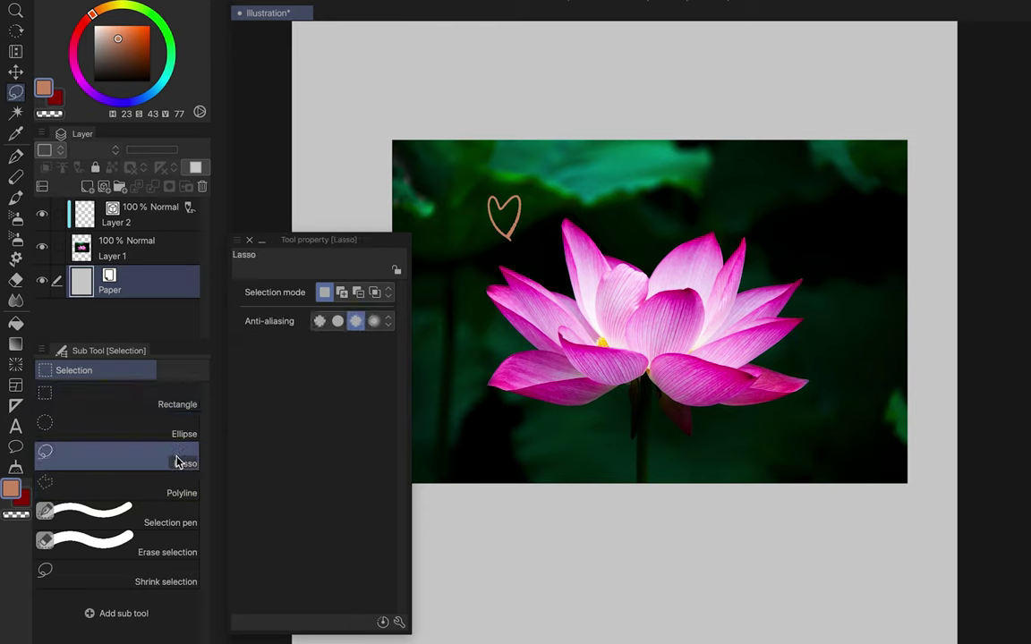
click(170, 523)
click(168, 543)
click(169, 521)
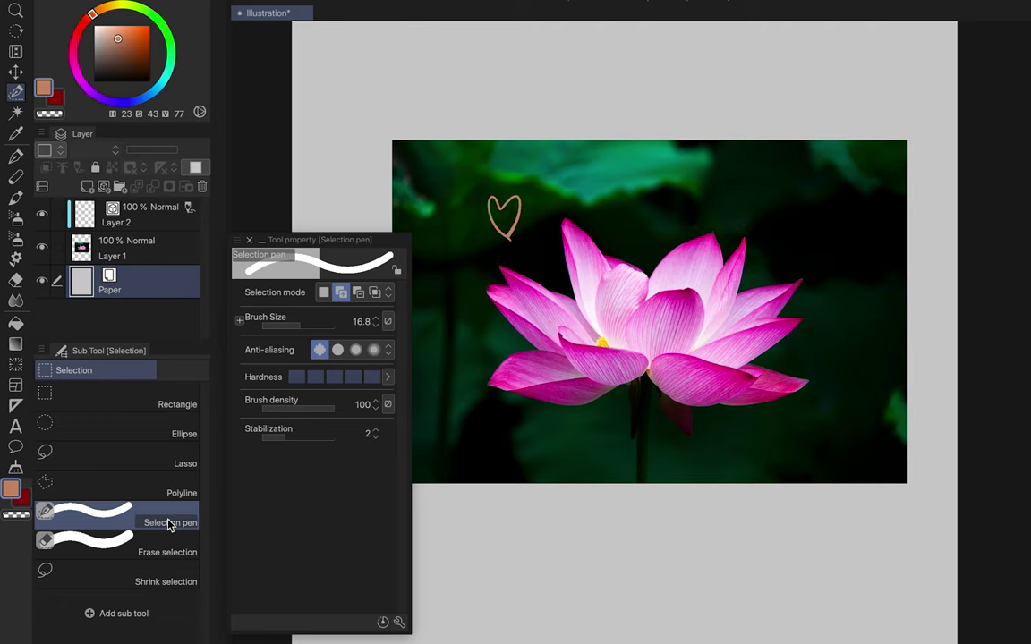
Draw four elliptical selections one after another across the upper part of the photo in new-selection mode
click(173, 429)
drag(437, 150, 501, 207)
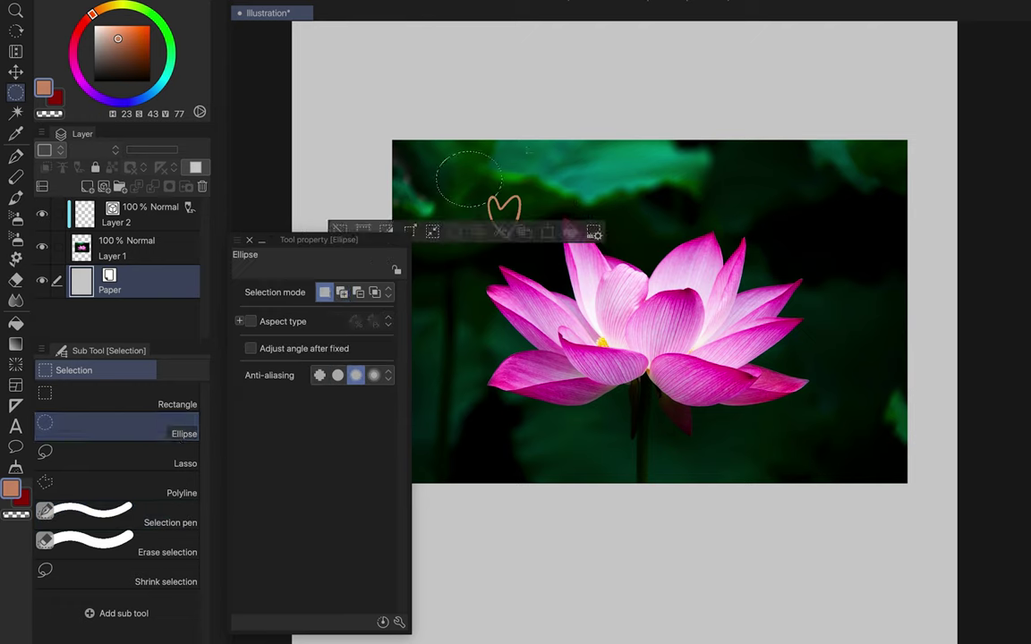
drag(525, 149, 584, 207)
drag(615, 165, 673, 222)
drag(697, 158, 752, 228)
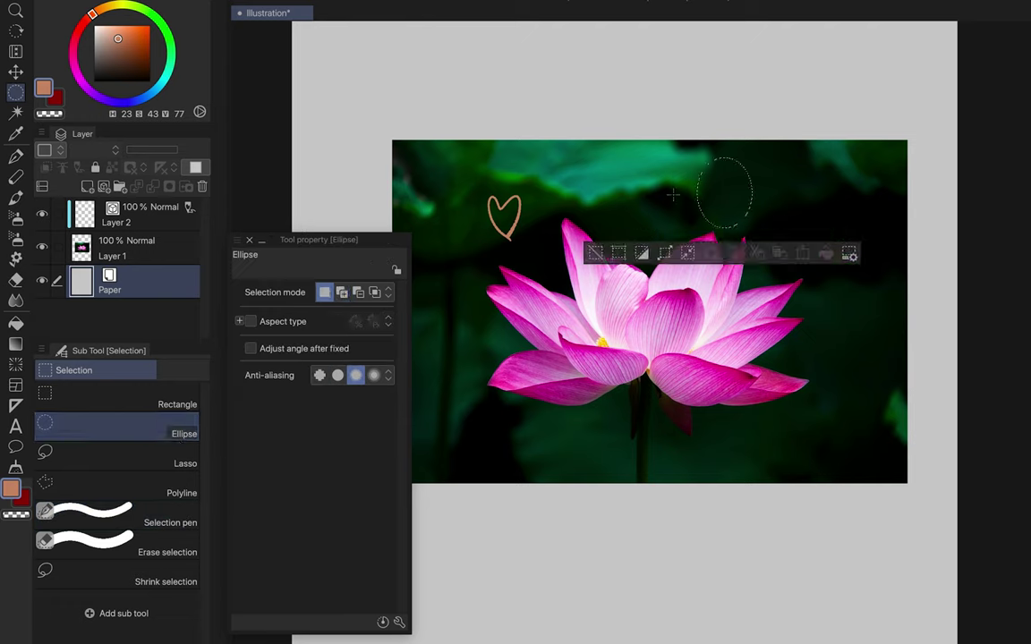
Set the selection mode to add to selection and add two overlapping ellipses around the heart drawing
click(341, 294)
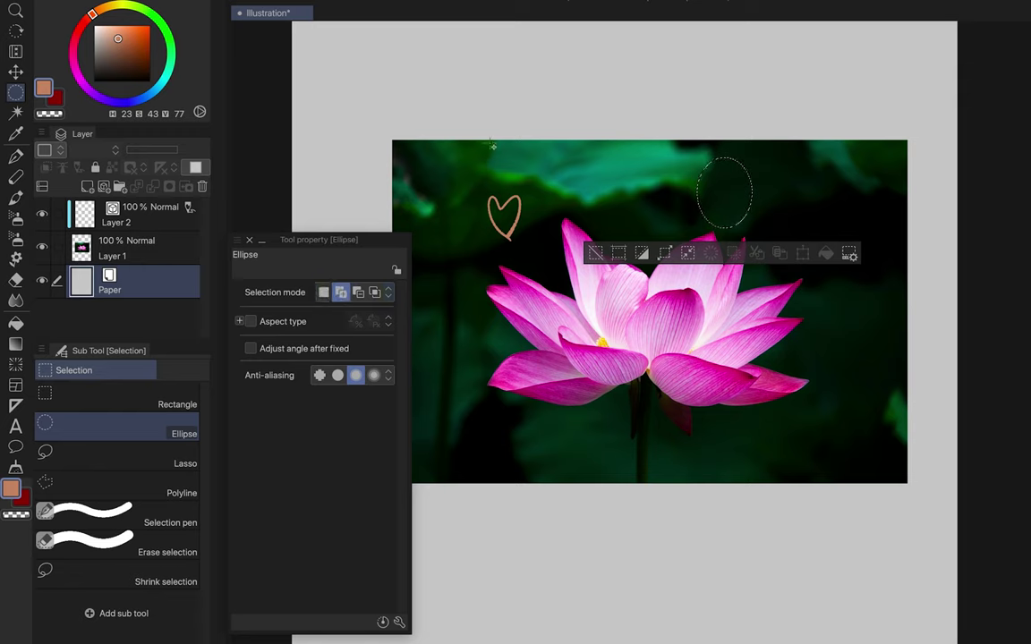
drag(471, 115, 574, 232)
drag(490, 190, 581, 290)
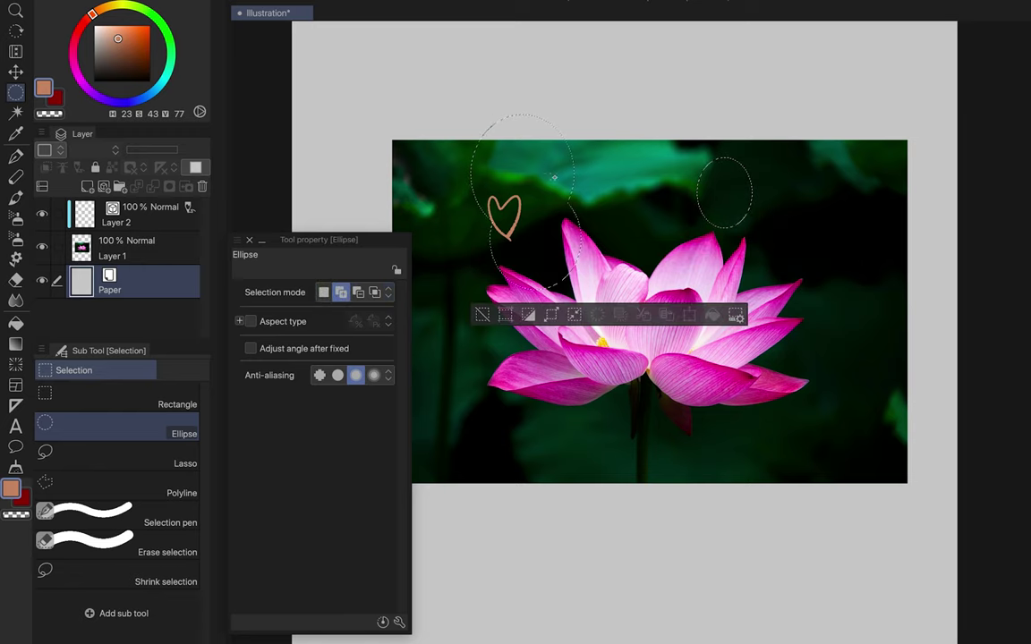
Add two more ellipses to the selection, between the heart drawing and the small ellipse near the photo's upper edge
drag(535, 160, 621, 226)
drag(577, 95, 662, 181)
Subtract a wide ellipse around the heart drawing from the selection, and intersect the remainder with another ellipse in the same area
click(358, 293)
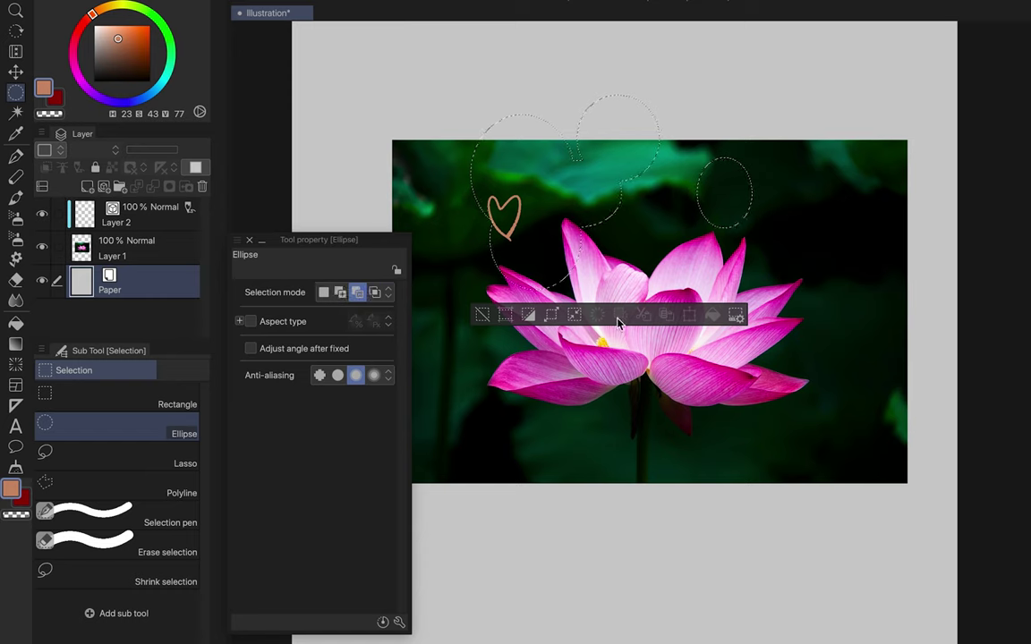
drag(402, 150, 594, 263)
click(374, 292)
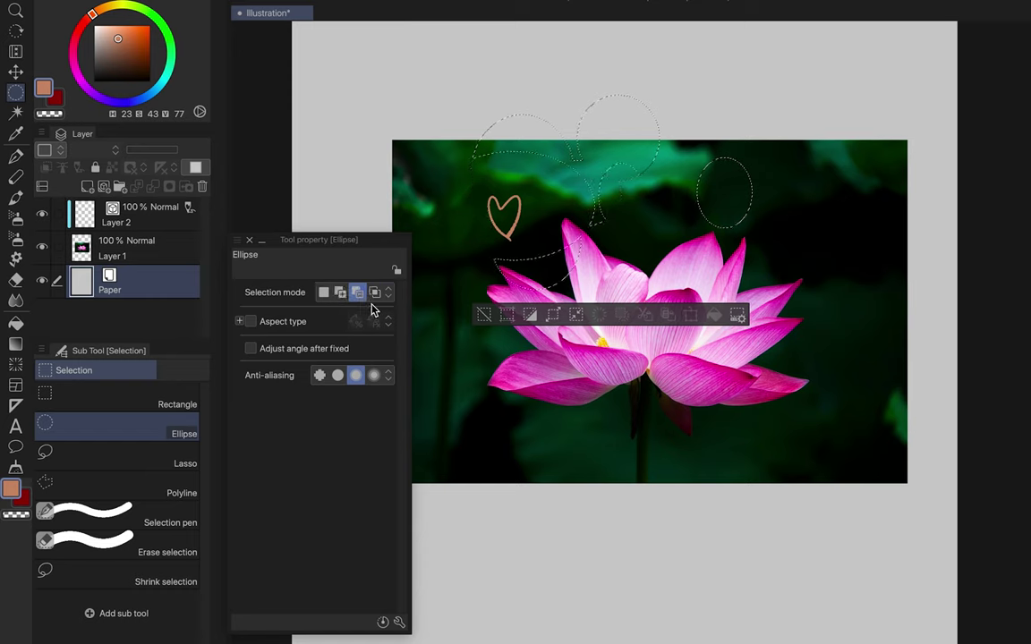
drag(439, 116, 591, 257)
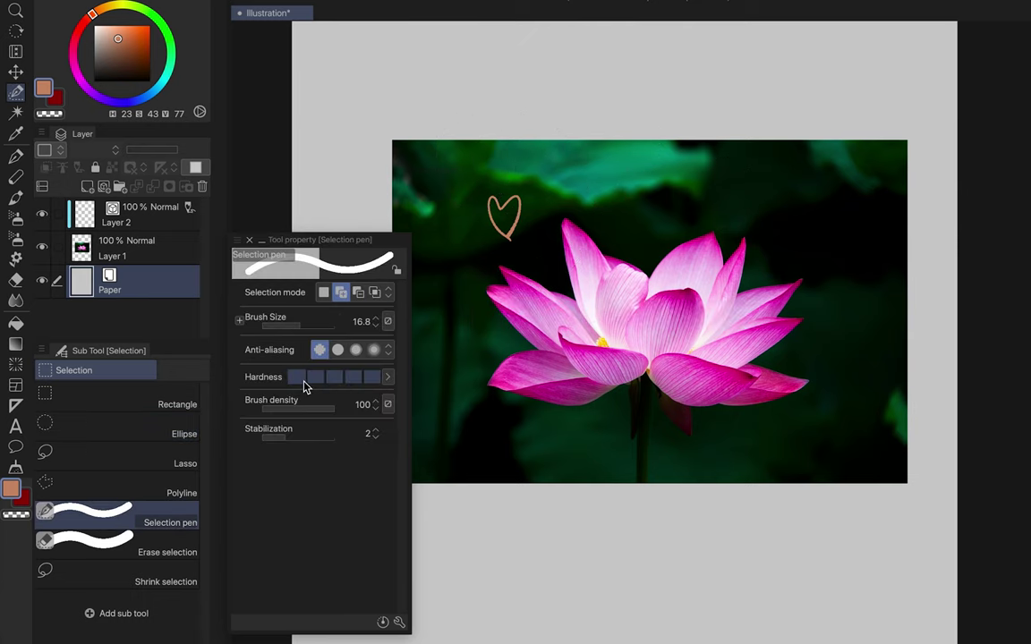
Lower the Selection pen's hardness to its minimum and restore it to the maximum, keeping brush density at 100
click(300, 379)
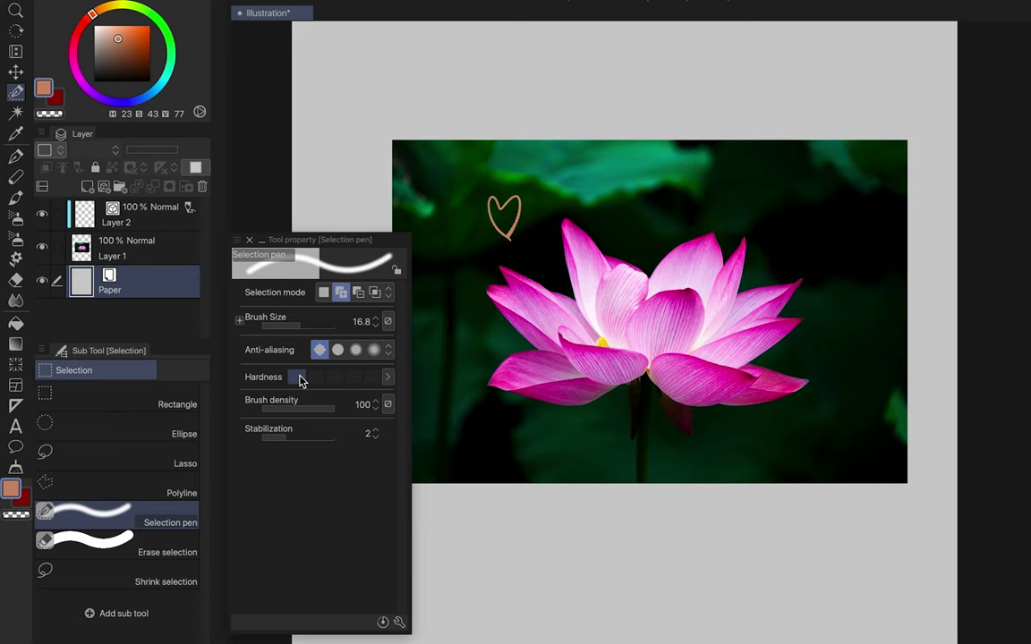
click(371, 377)
mouse_move(328, 409)
mouse_down()
mouse_move(291, 409)
mouse_move(335, 410)
mouse_up()
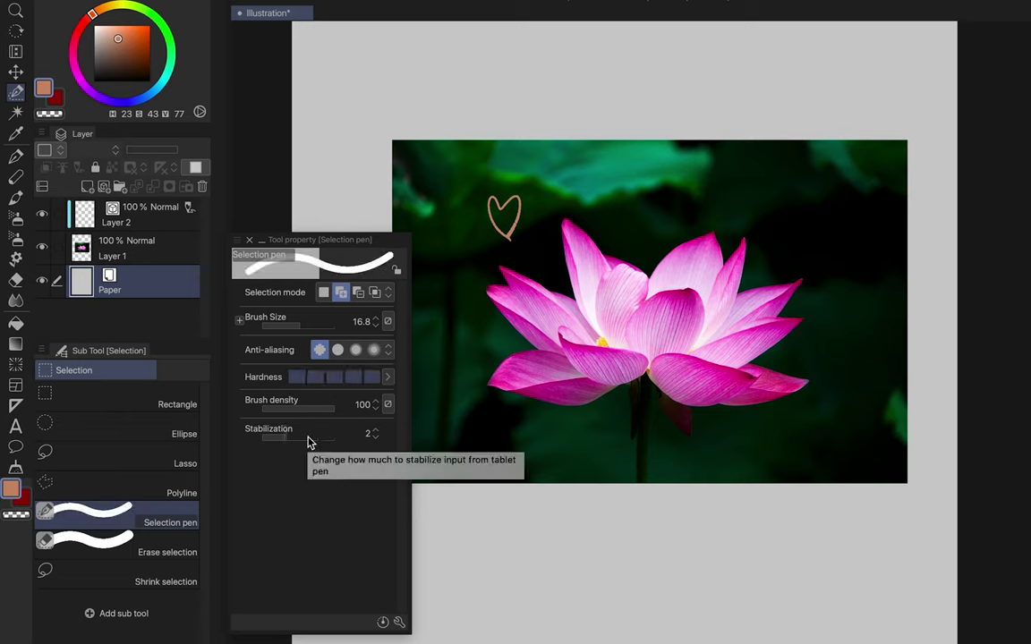
Try wavy Selection pen strokes beside the lotus at stabilization 0 and at 100, and undo the last stroke
click(263, 438)
mouse_move(439, 352)
mouse_down()
mouse_move(469, 421)
mouse_move(601, 423)
mouse_up()
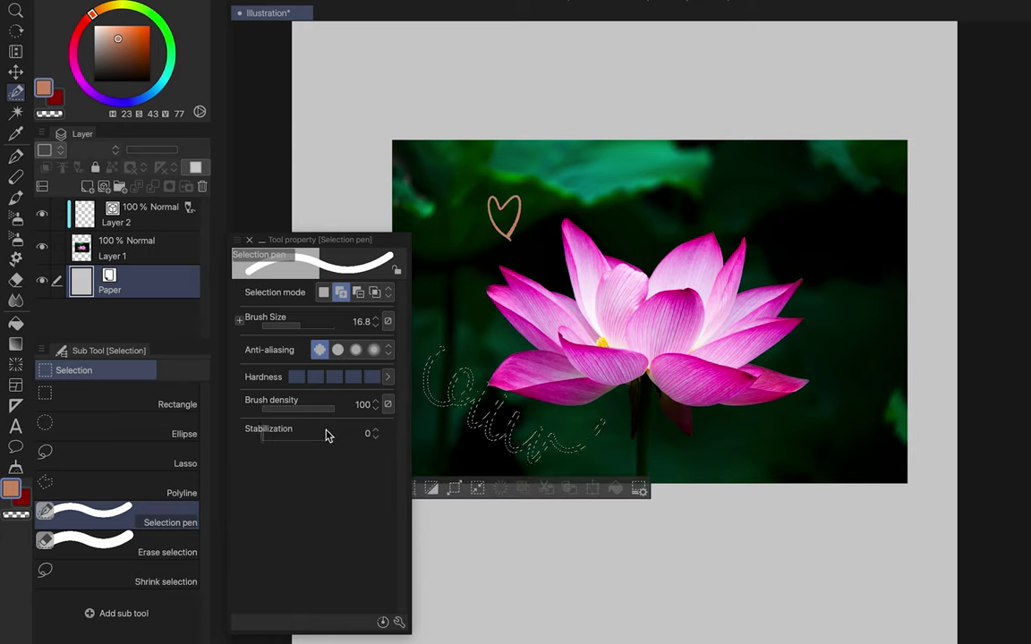
drag(327, 434, 354, 442)
drag(484, 315, 507, 333)
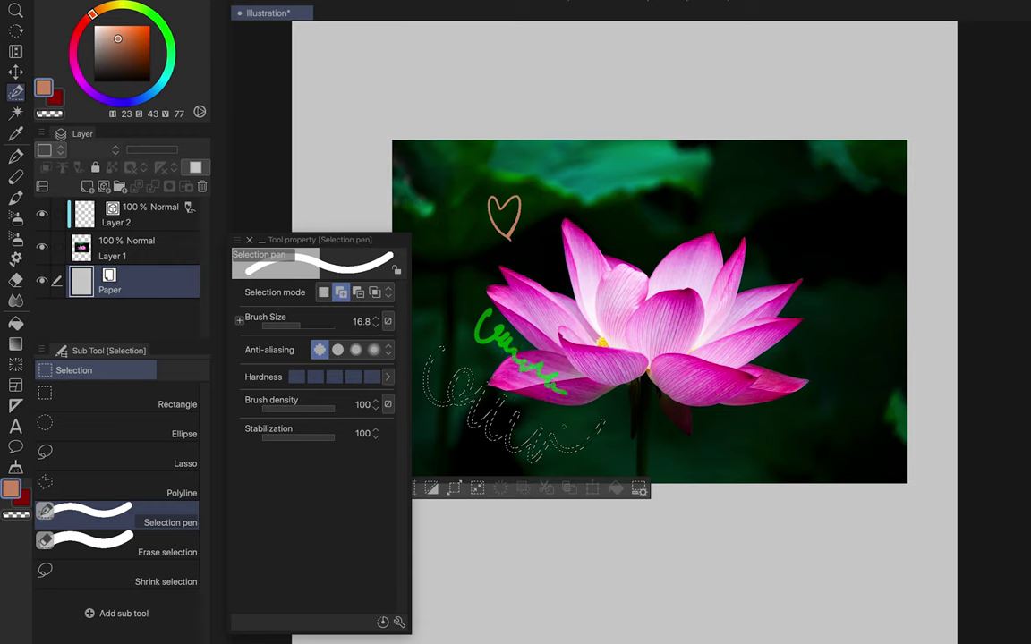
drag(564, 427, 569, 439)
key(ctrl+z)
Draw straight diagonal Selection pen strokes across the lower part of the photo
drag(434, 280, 646, 470)
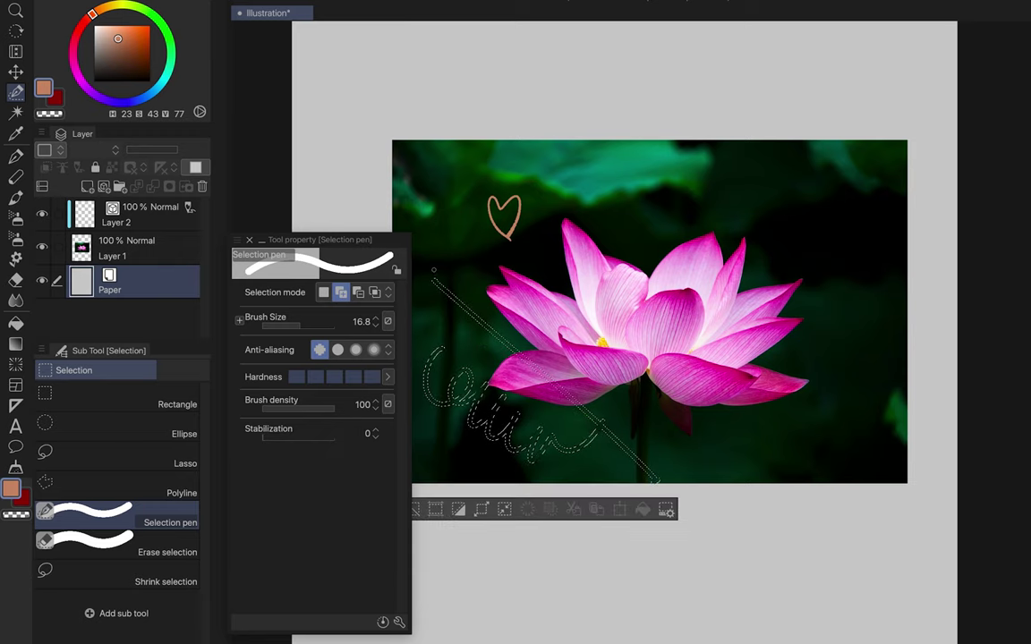
mouse_move(424, 256)
mouse_down()
mouse_move(552, 329)
mouse_move(719, 487)
mouse_up()
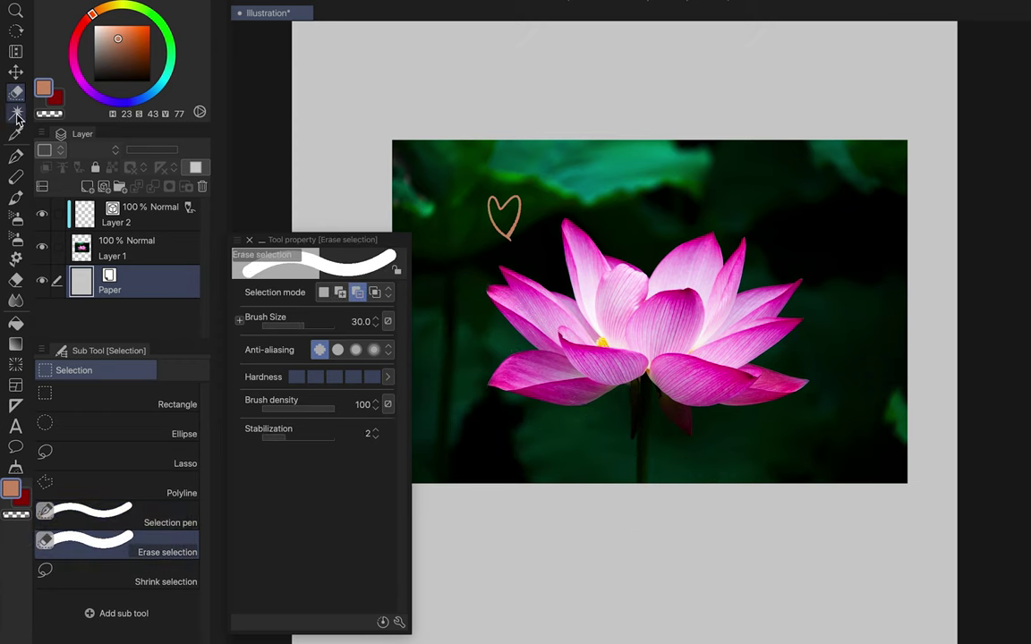
Switch to the Auto select tool, go through its sub tools and choose Refer edited layer only to select
click(16, 113)
click(120, 462)
click(123, 434)
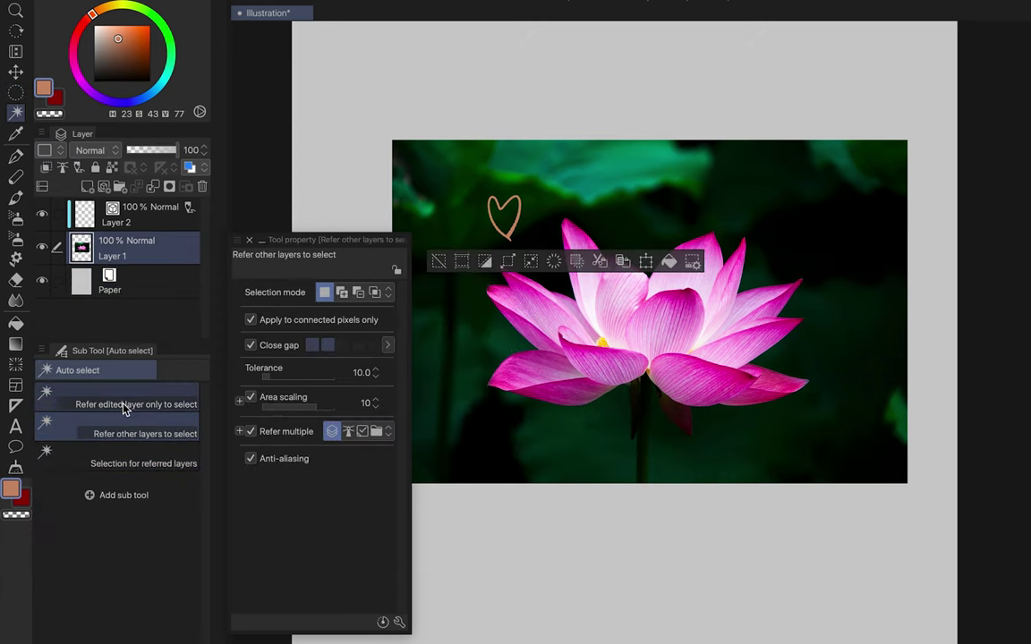
click(124, 407)
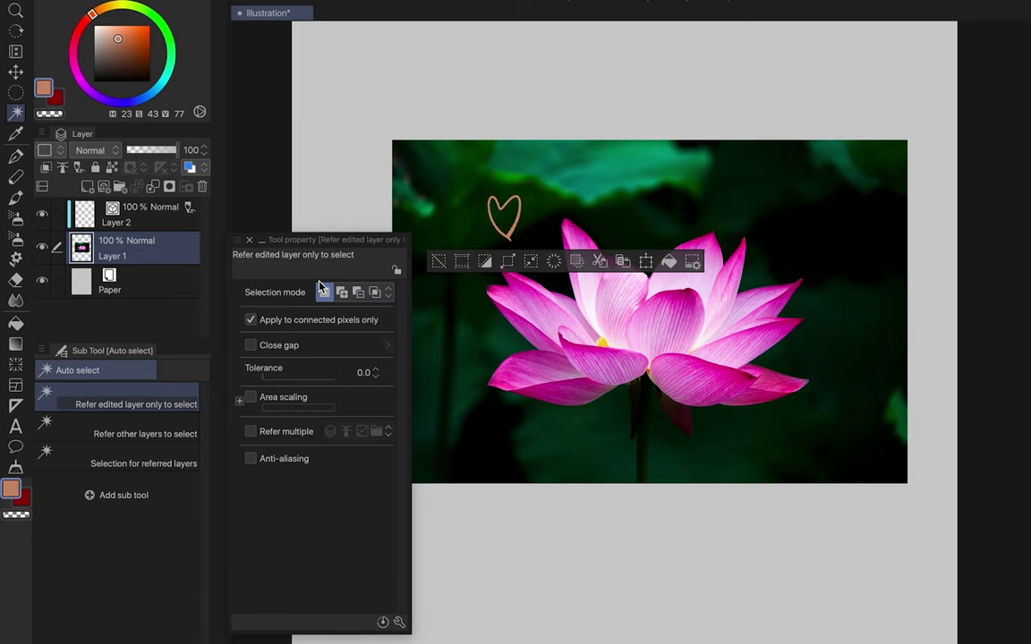
Auto-select inside the gapped heart on Layer 2 with Close gap off, and clear the selection
click(255, 346)
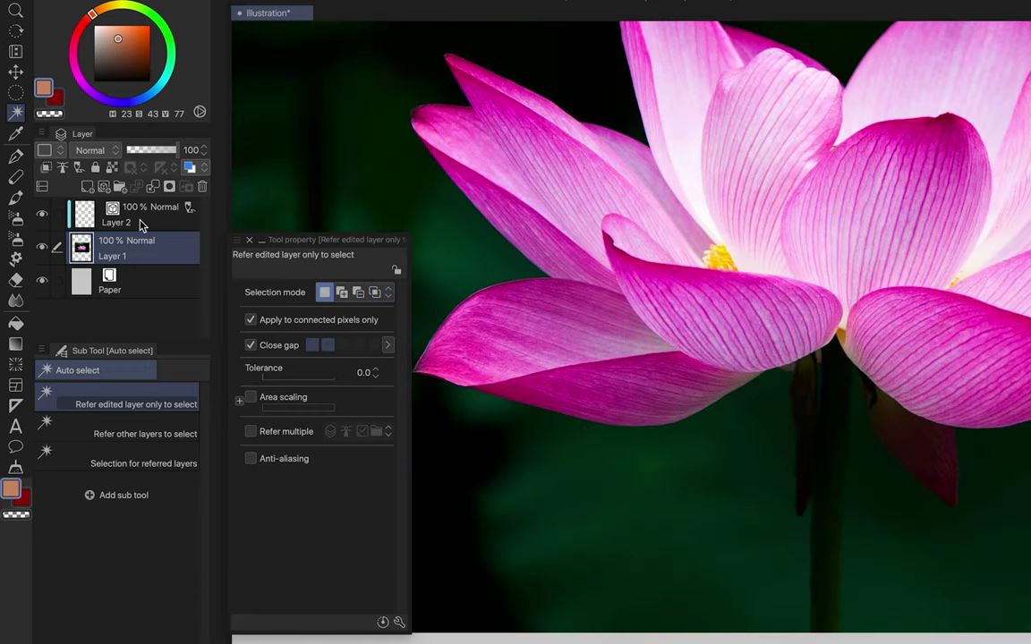
click(140, 221)
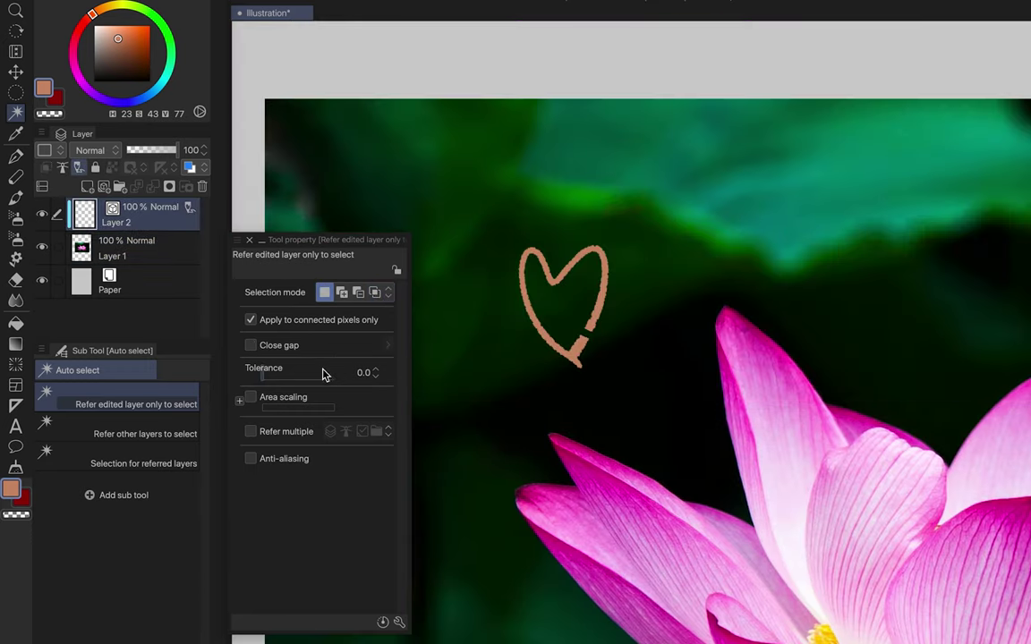
click(571, 322)
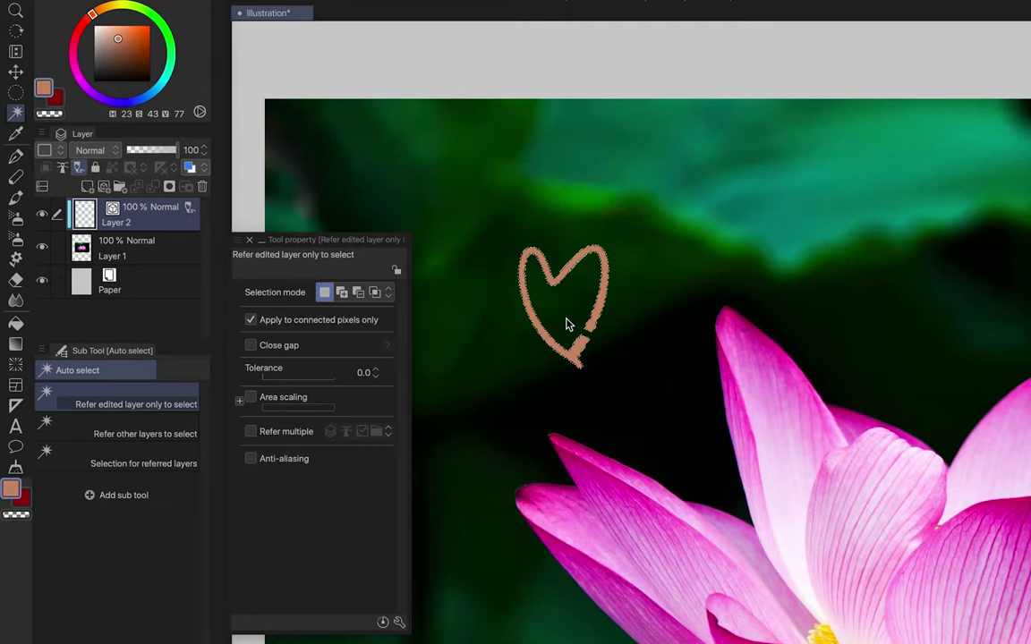
scroll(581, 324, up, 1)
scroll(587, 326, up, 3)
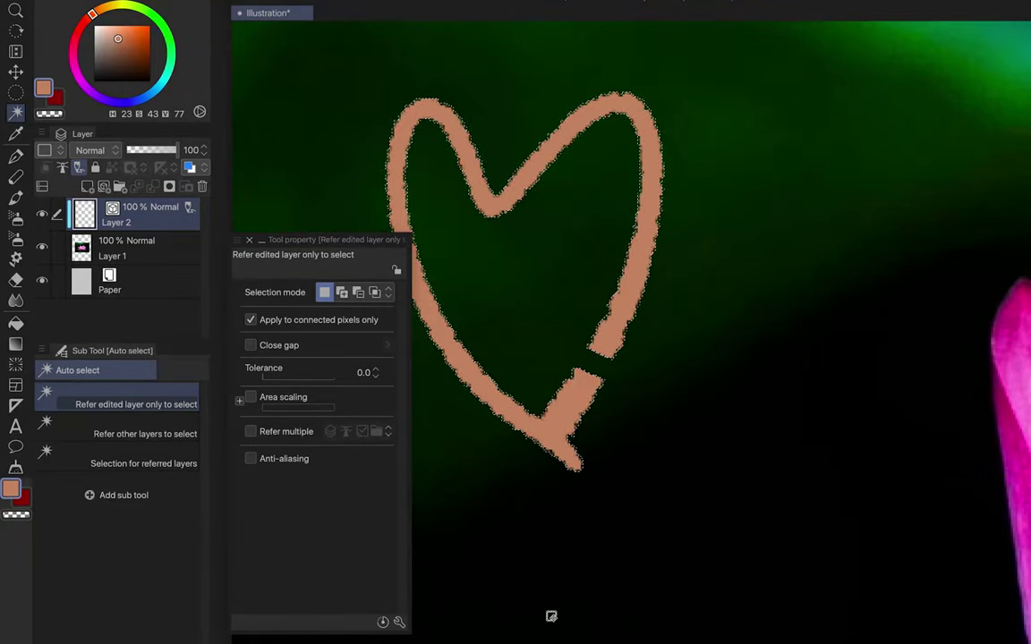
key(ctrl+d)
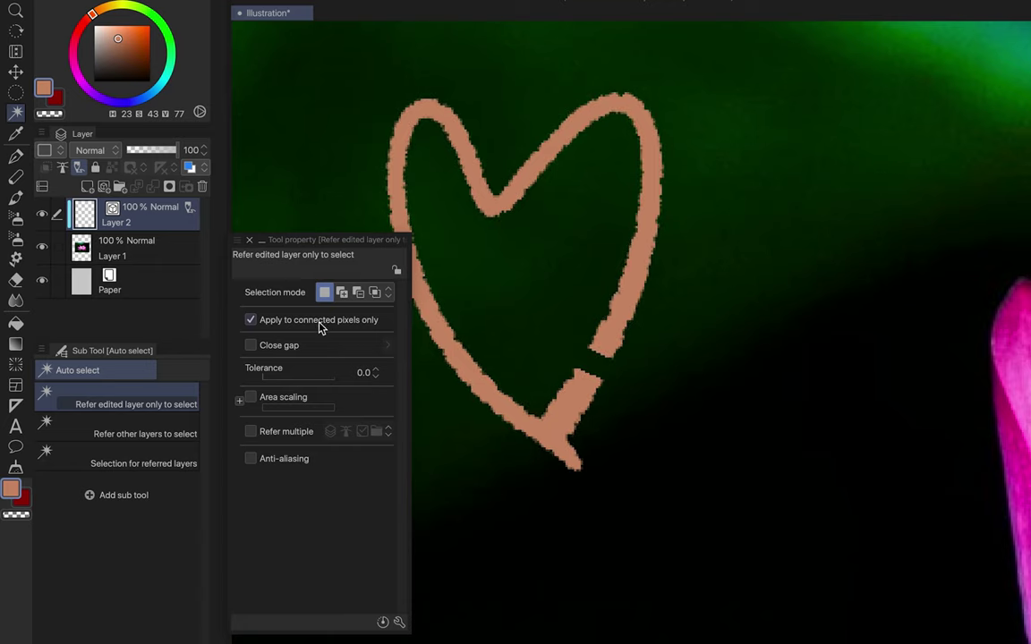
Auto-select the inside of the heart with Close gap at its highest level, and turn Close gap off
click(251, 346)
click(374, 345)
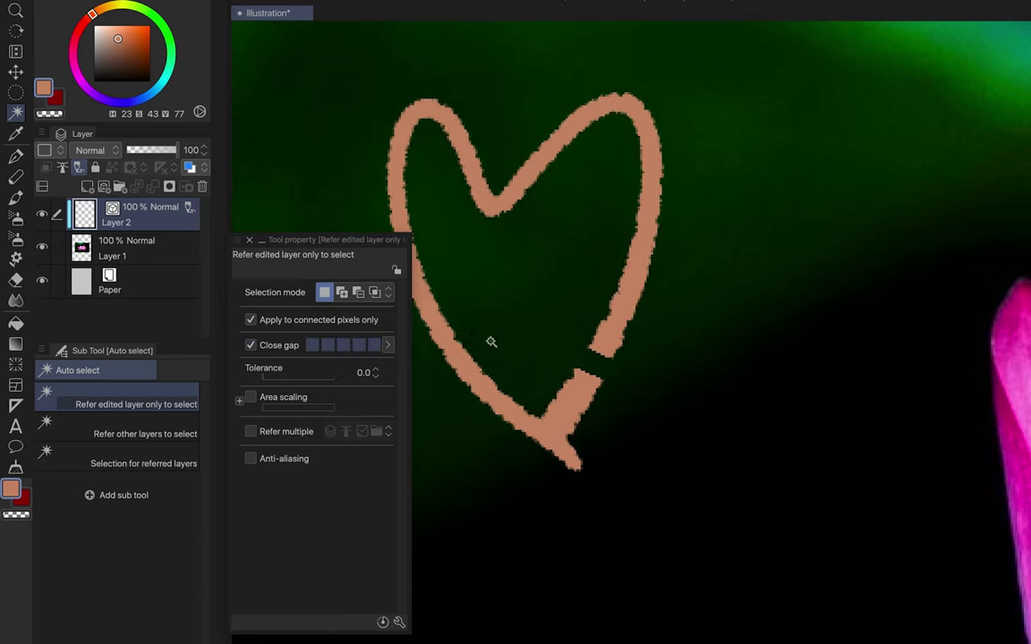
click(607, 360)
scroll(590, 357, down, 2)
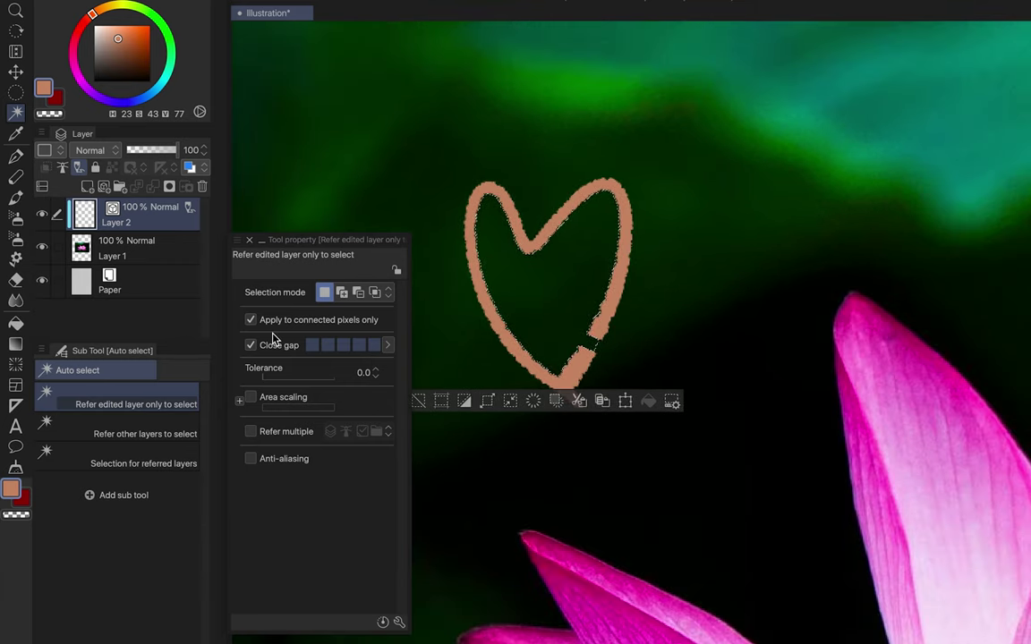
click(252, 346)
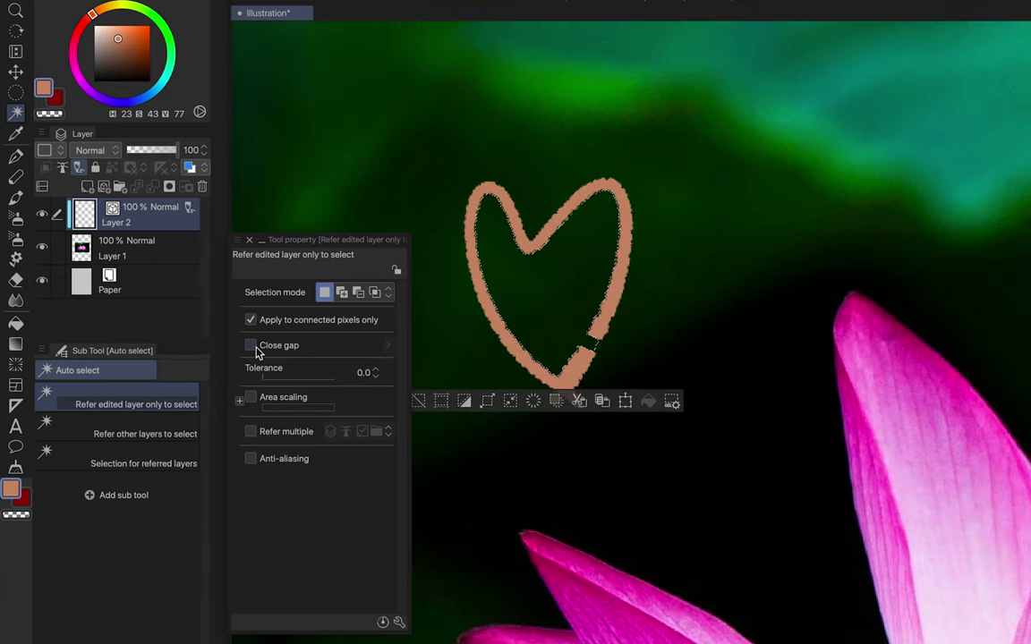
Hide Layer 2 and auto-select spots on the pale lotus petal of Layer 1 with tolerance 0
click(43, 214)
click(99, 246)
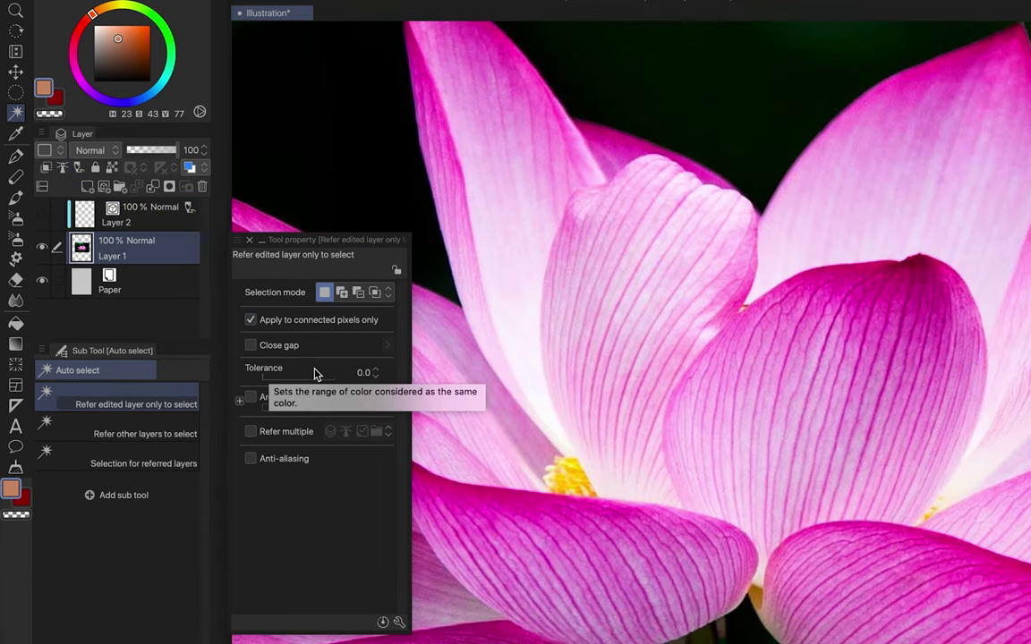
click(531, 302)
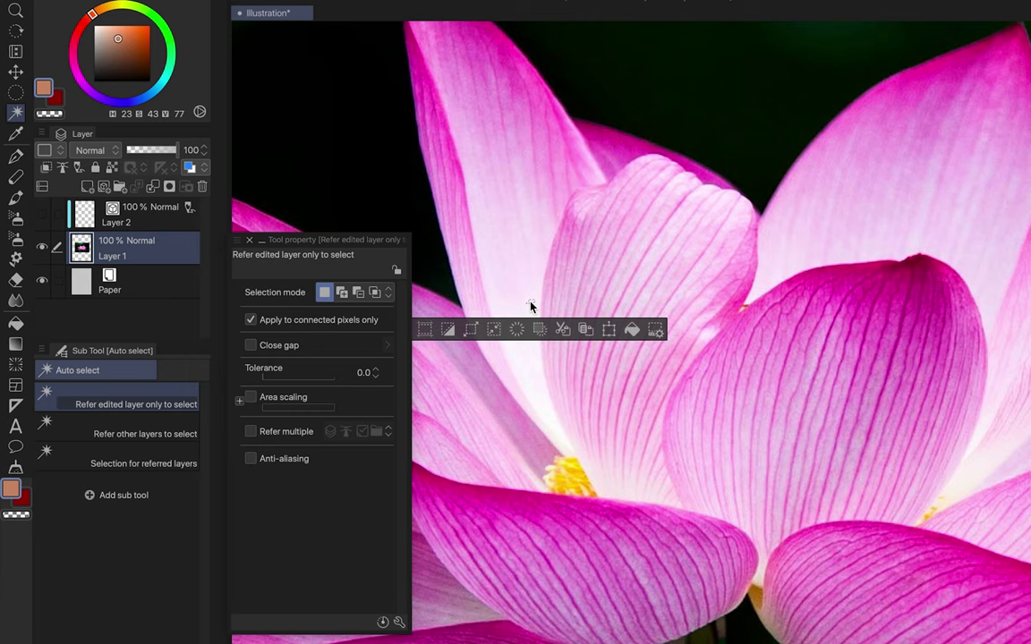
scroll(532, 304, up, 5)
drag(492, 204, 550, 276)
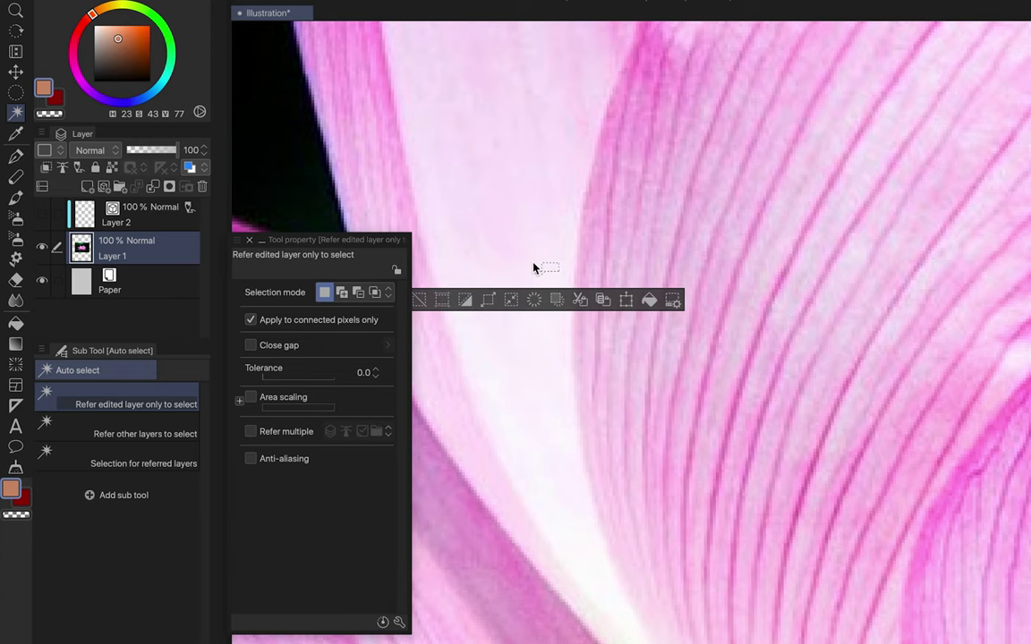
Set the tolerance to 12.5, auto-select the pale petal area, and clear the selection
scroll(533, 268, down, 1)
click(273, 379)
click(567, 274)
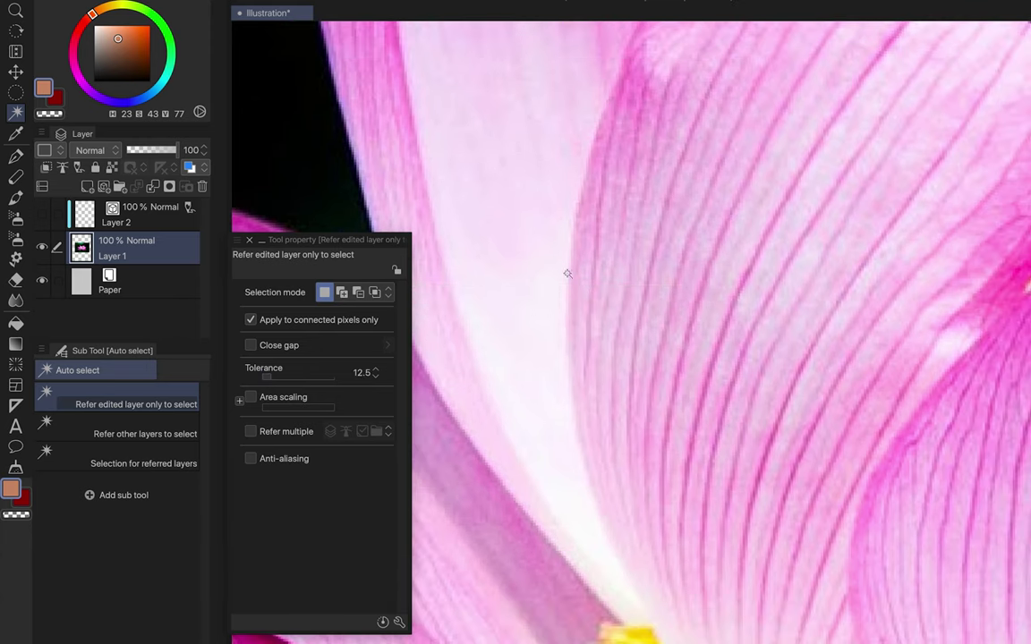
click(526, 282)
scroll(525, 281, down, 5)
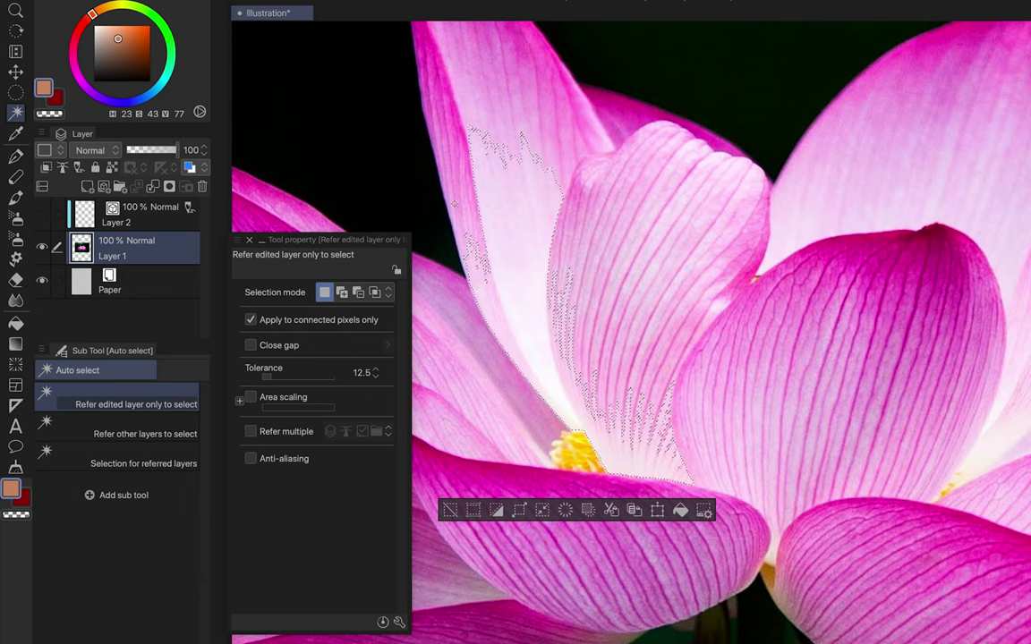
key(ctrl+d)
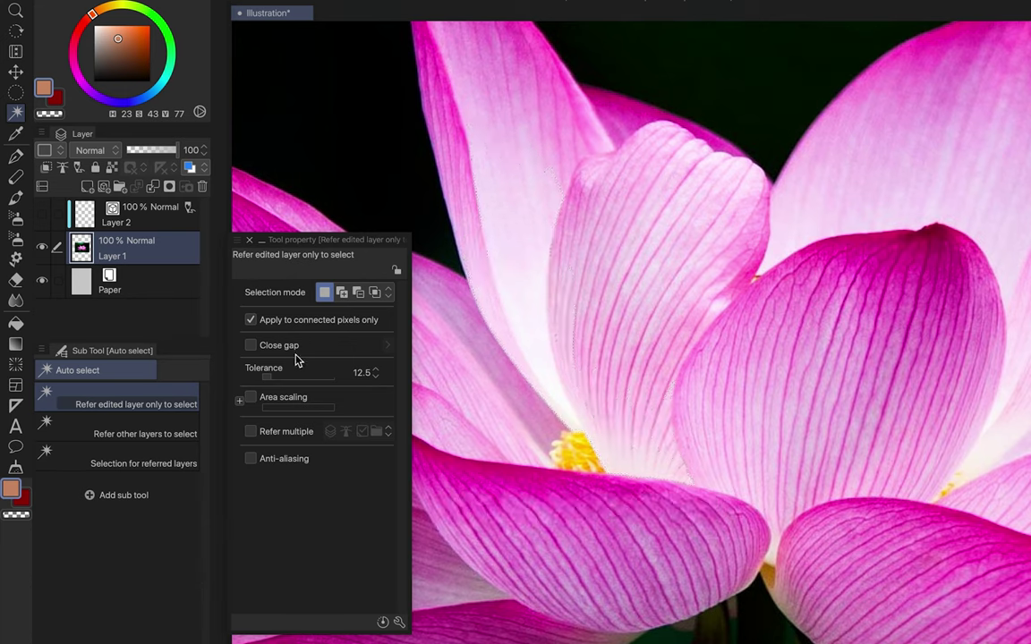
Set the tolerance to 69.3, auto-select the lotus from the pale petal, and clear the selection
click(312, 377)
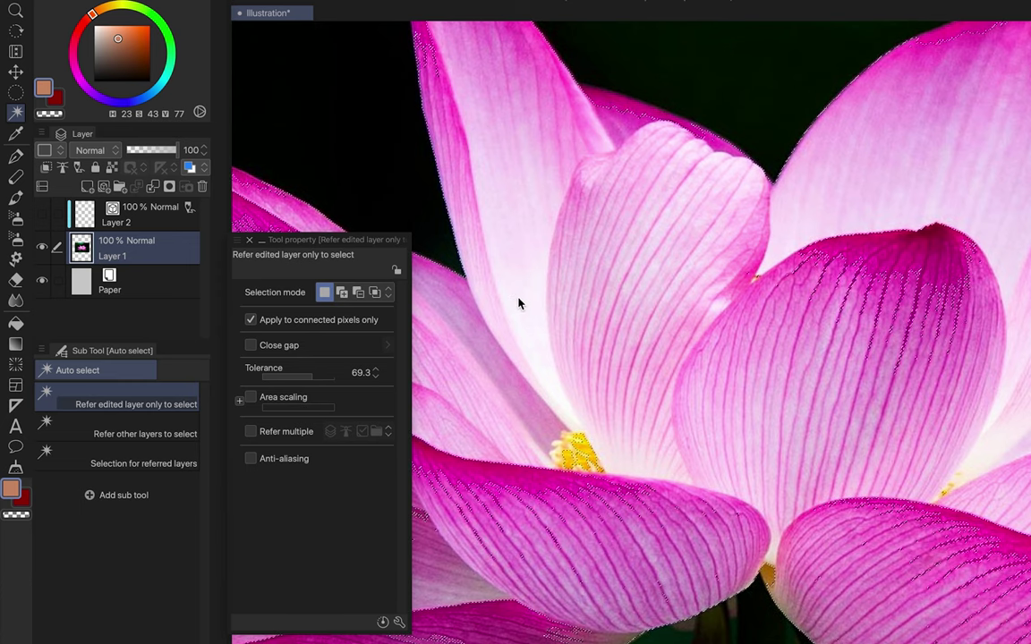
click(519, 299)
scroll(519, 299, down, 5)
drag(617, 333, 653, 350)
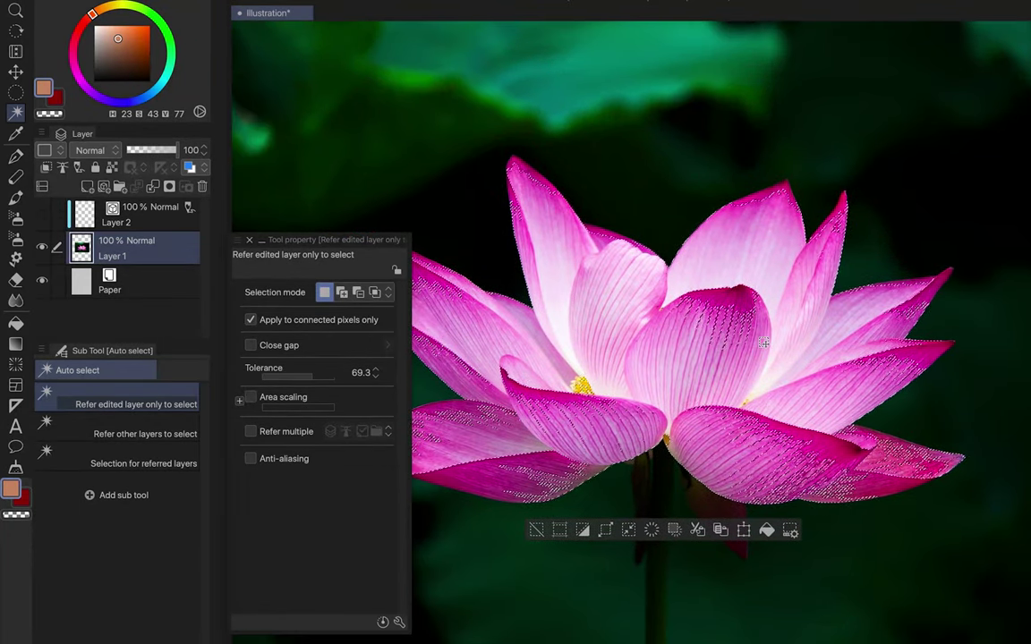
key(ctrl+d)
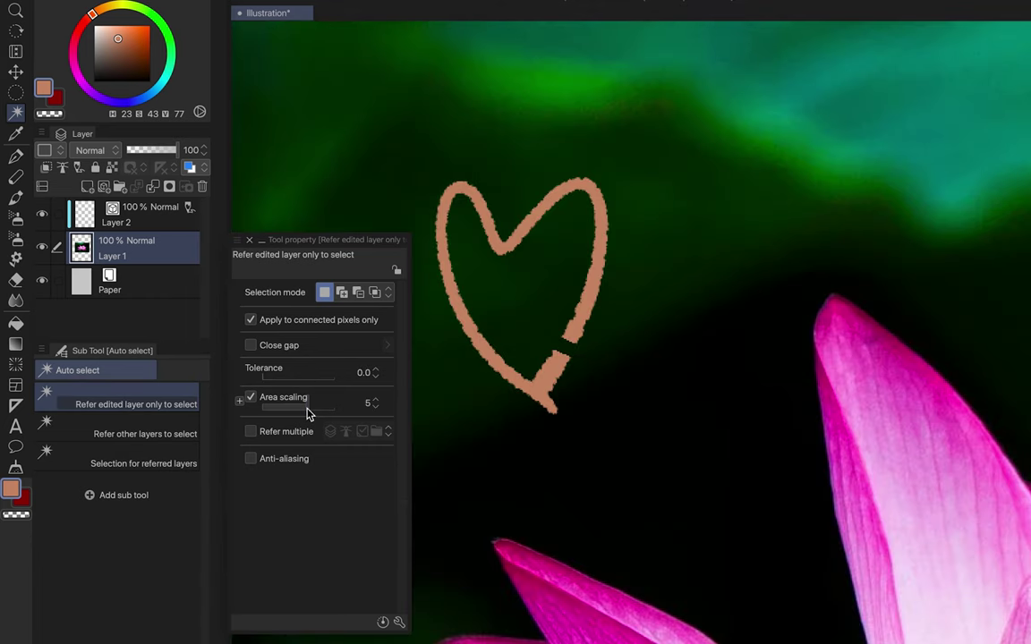
Auto-select the heart's interior on Layer 2 with area scaling at 0 and with area scaling at 7
drag(307, 413, 298, 412)
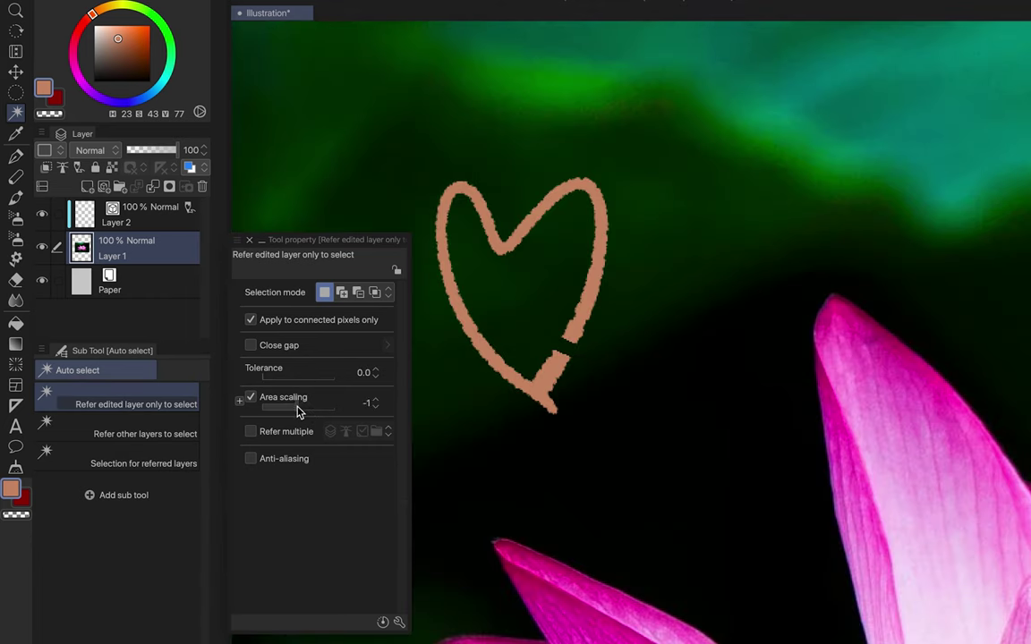
click(445, 349)
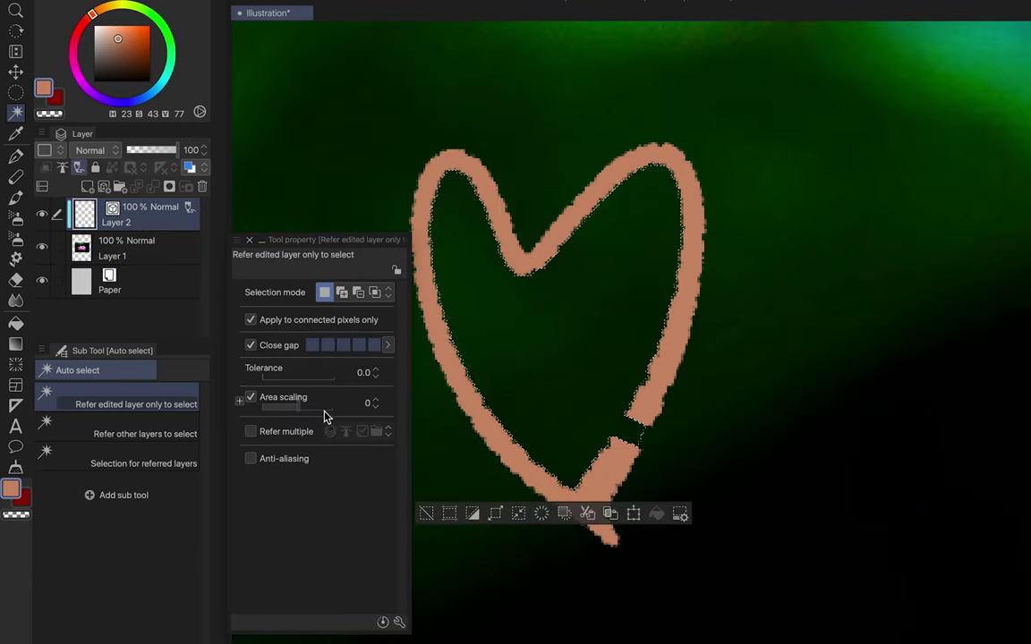
drag(326, 416, 330, 410)
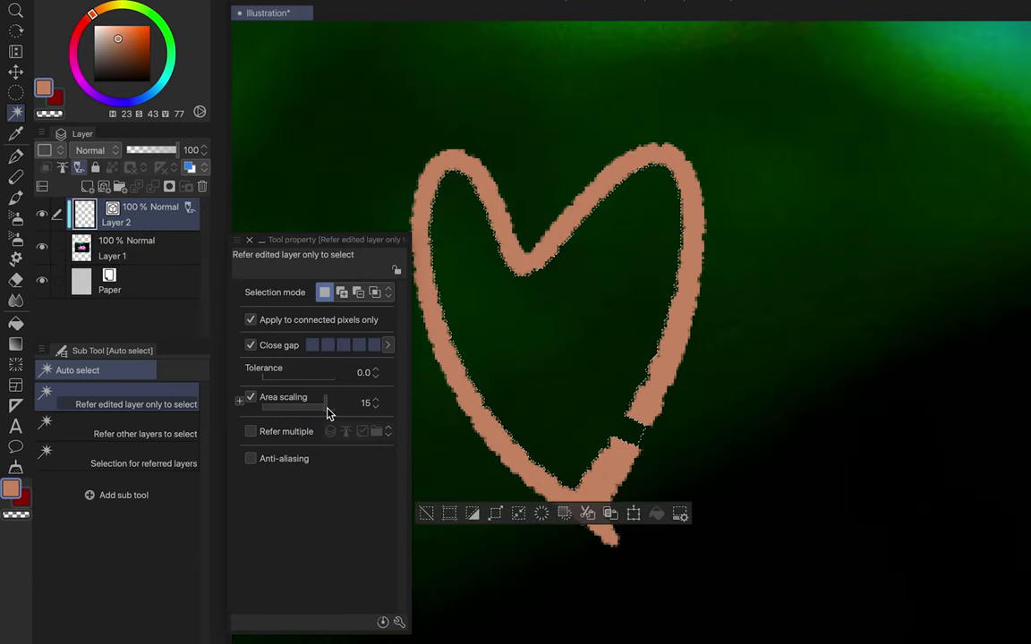
click(472, 374)
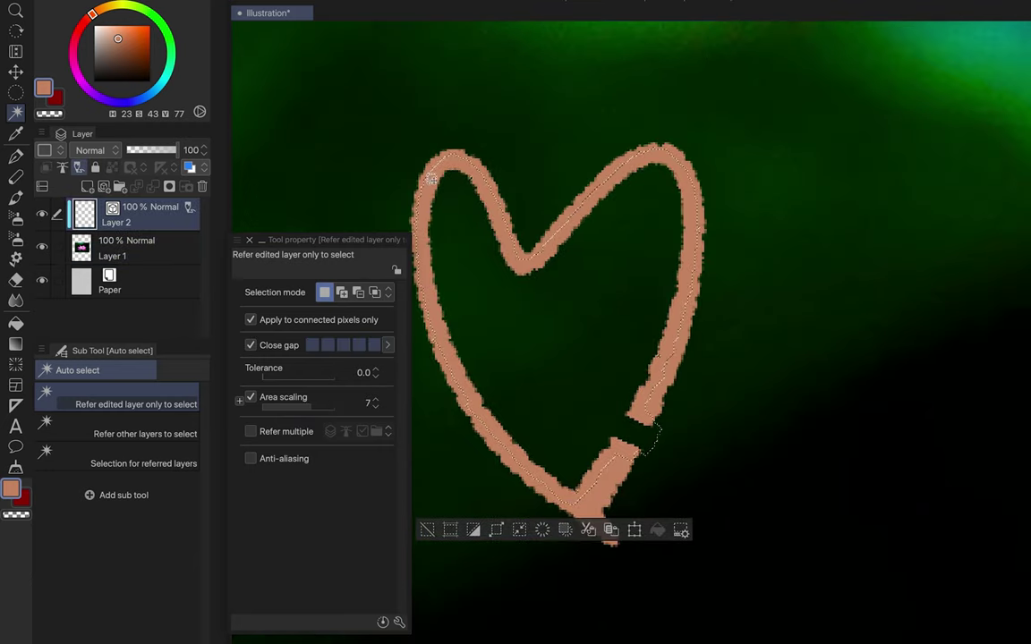
Set area scaling to -7, auto-select the heart's interior, and clear the selection
click(288, 410)
click(548, 380)
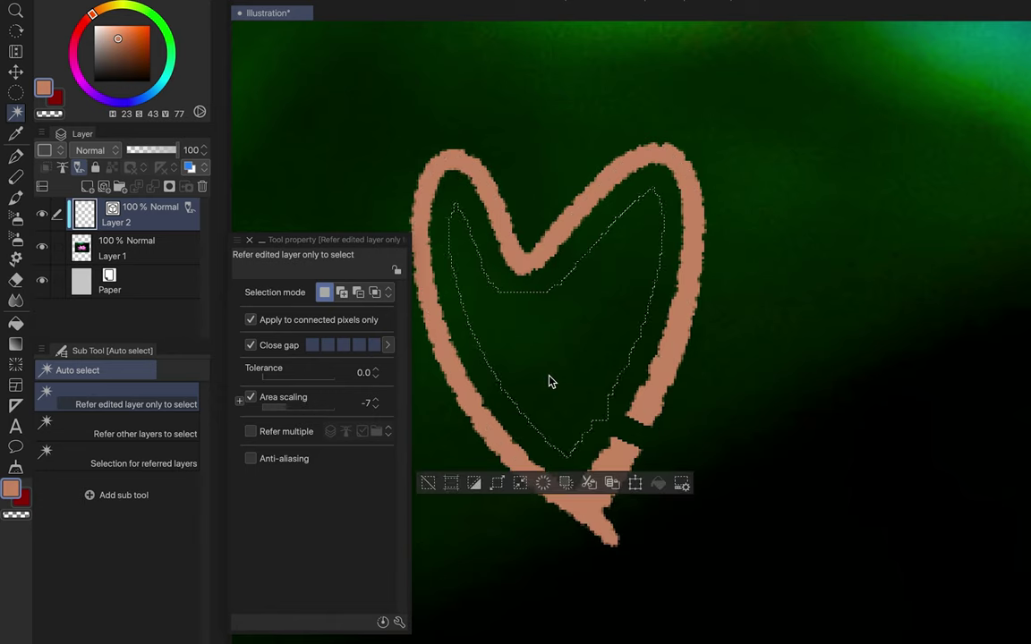
key(ctrl+d)
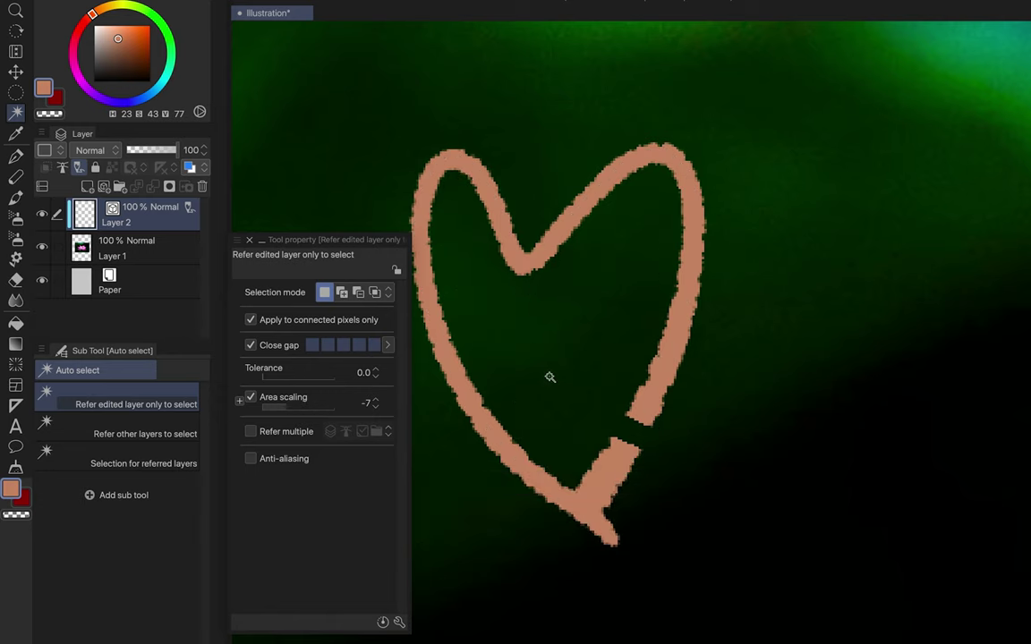
Turn off Area scaling and enable Refer multiple for the Auto select sub tool
click(295, 397)
click(251, 431)
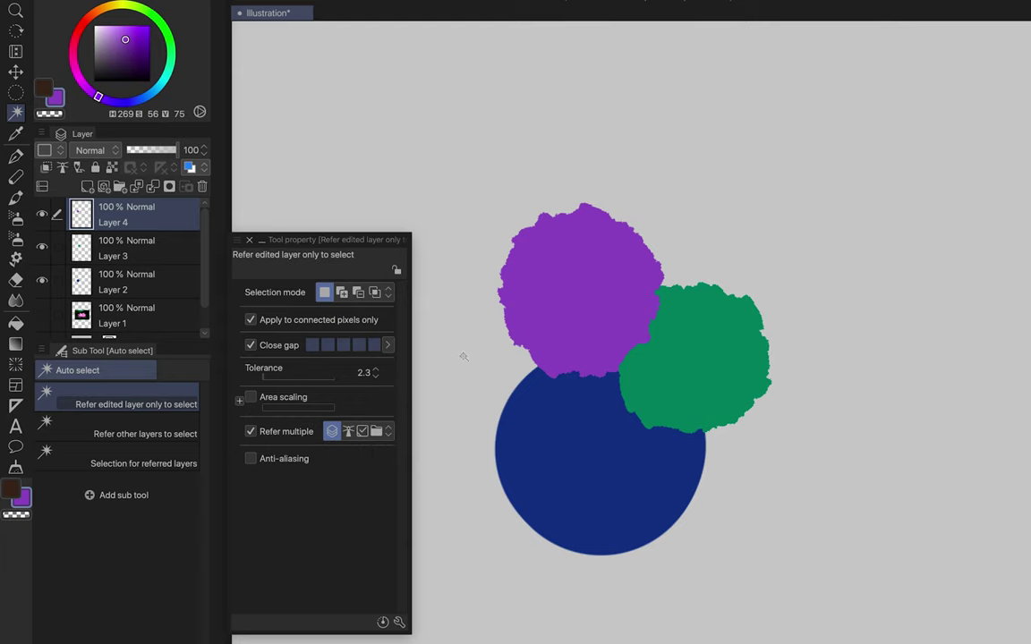
Auto-select the area around the three circles with Refer multiple set to all layers, and clear the selection
scroll(463, 323, up, 5)
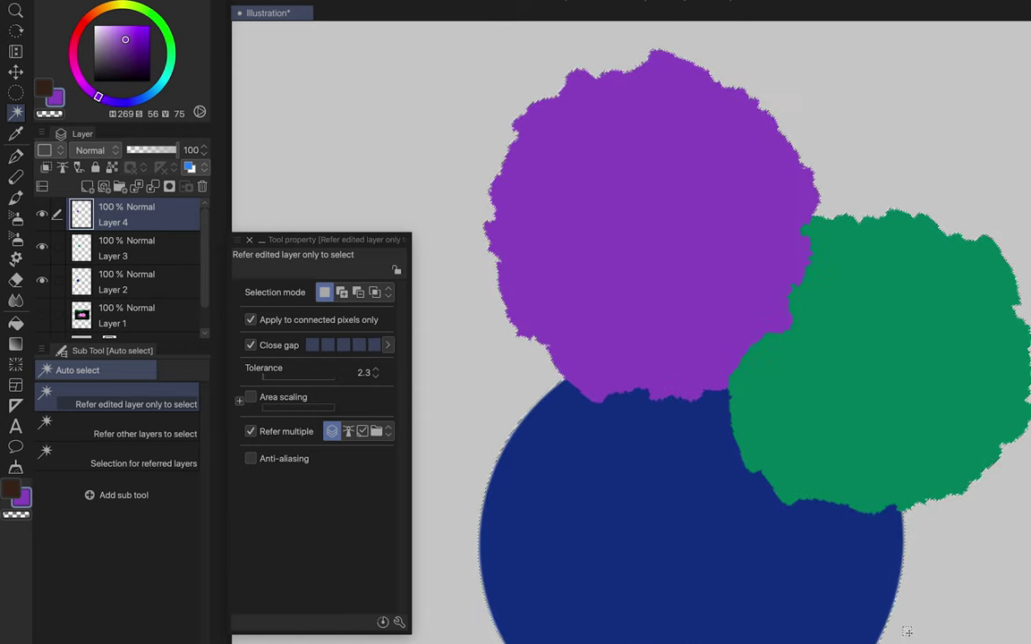
key(super+d)
Make Layer 4 the reference layer, auto-select from Layer 2 with Refer multiple set to reference layer, and clear the selection
click(347, 431)
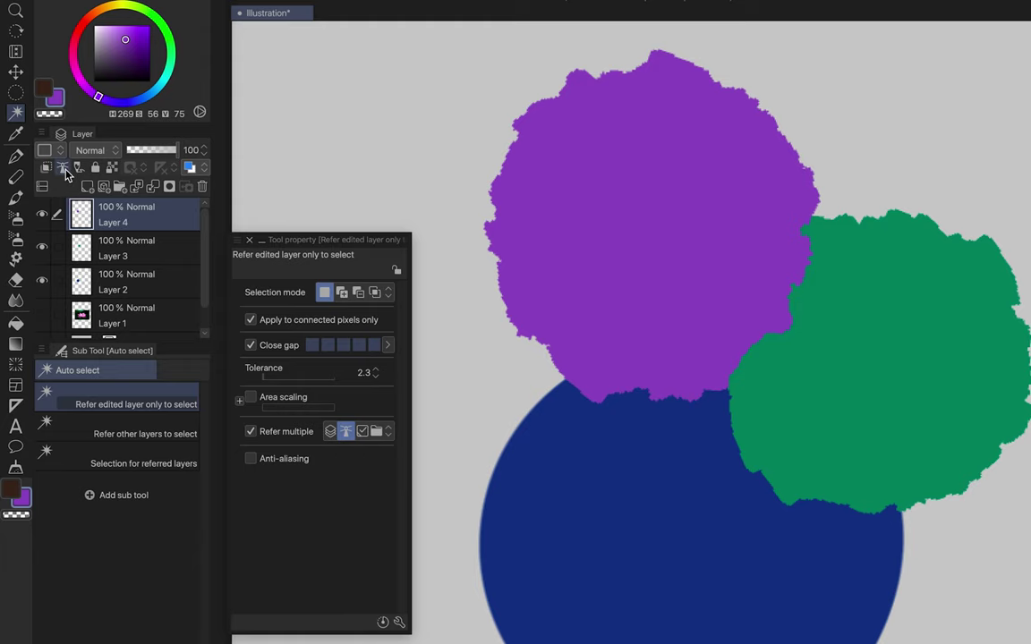
click(64, 170)
click(171, 289)
alt+click(519, 440)
drag(580, 483, 573, 400)
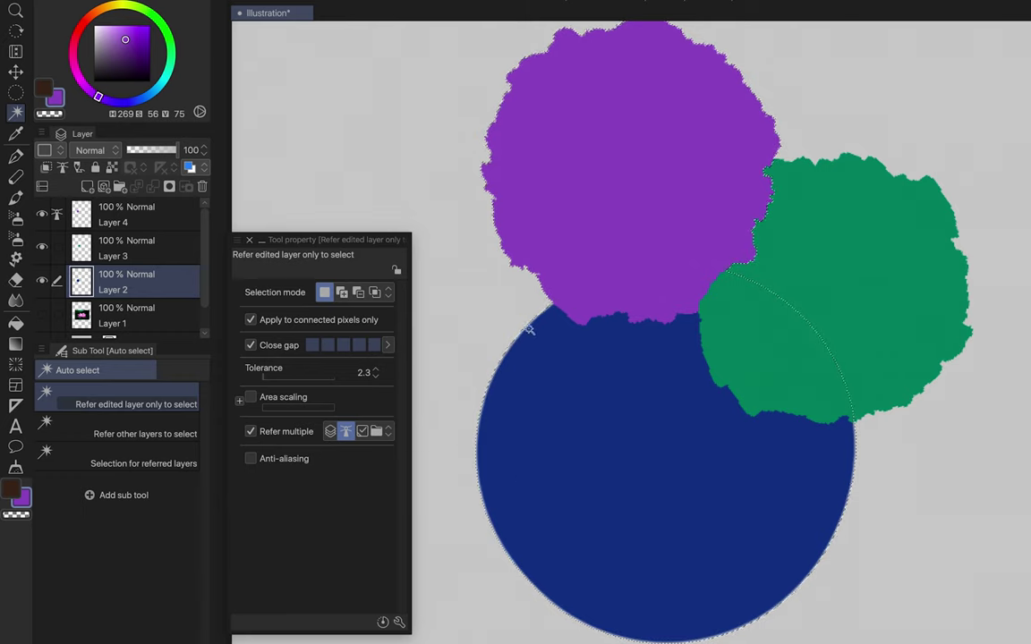
click(537, 312)
key(super+d)
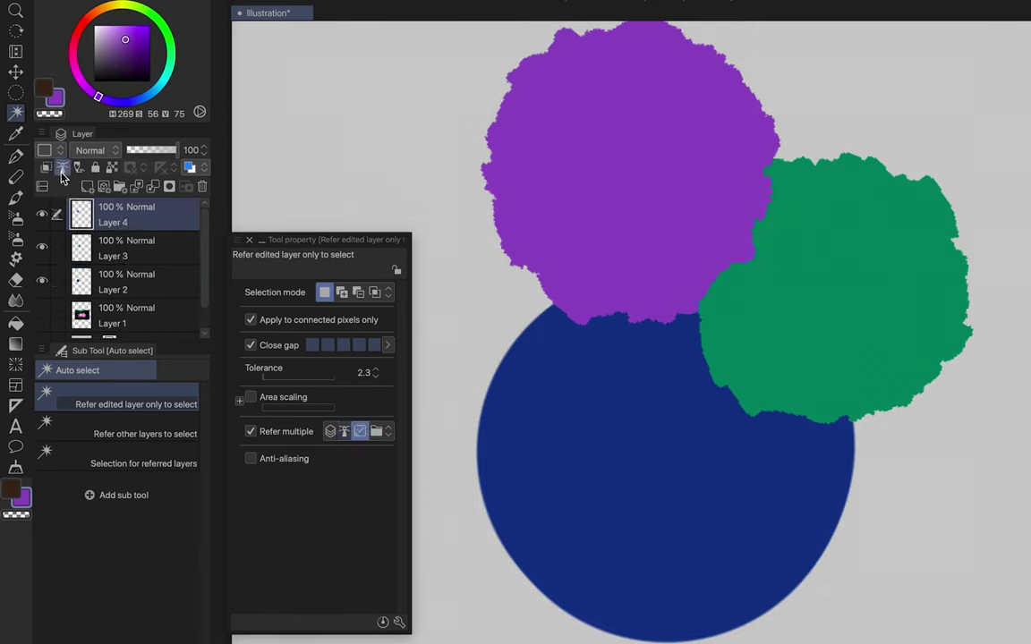
Auto-select around the purple and green circles by referring to selected Layers 3 and 4, and switch Refer multiple to the folder option
click(62, 169)
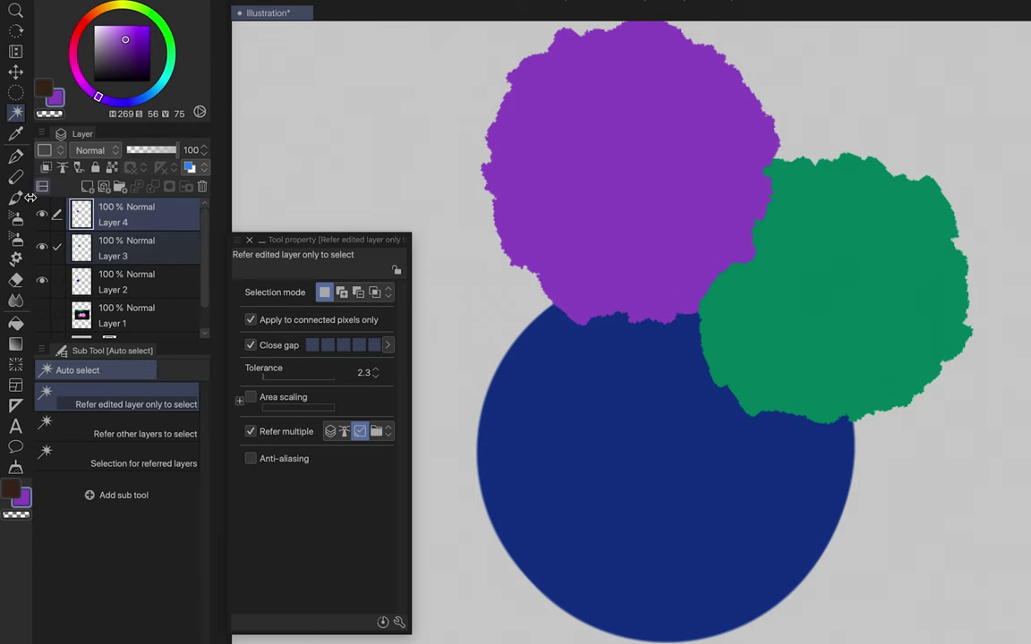
click(59, 249)
click(346, 434)
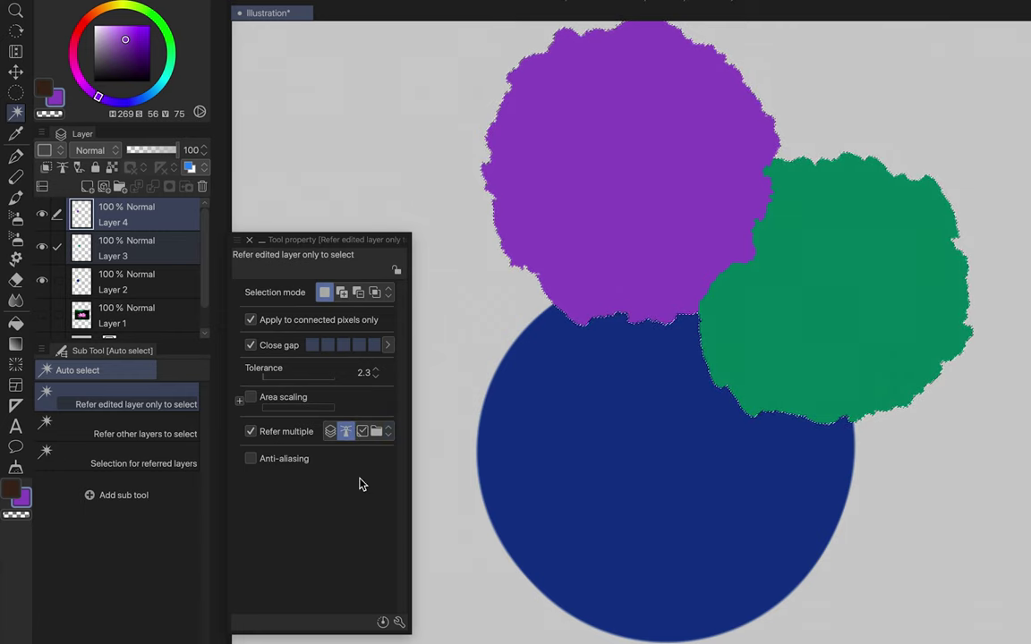
click(376, 431)
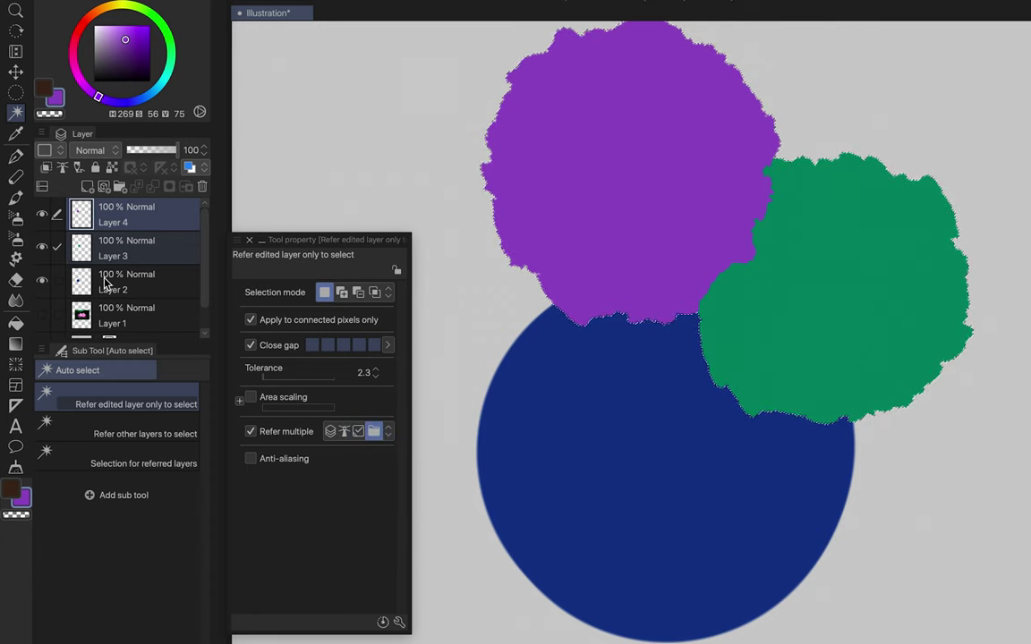
click(143, 240)
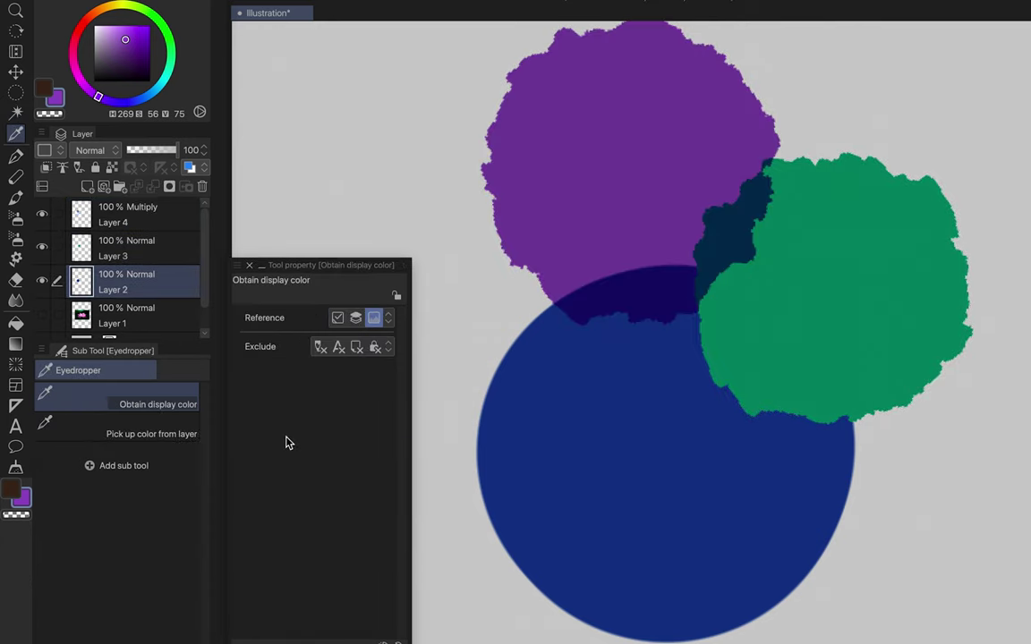
Sample the purple circle and its dark overlaps with the blue and green circles using the Obtain display color eyedropper
key(b)
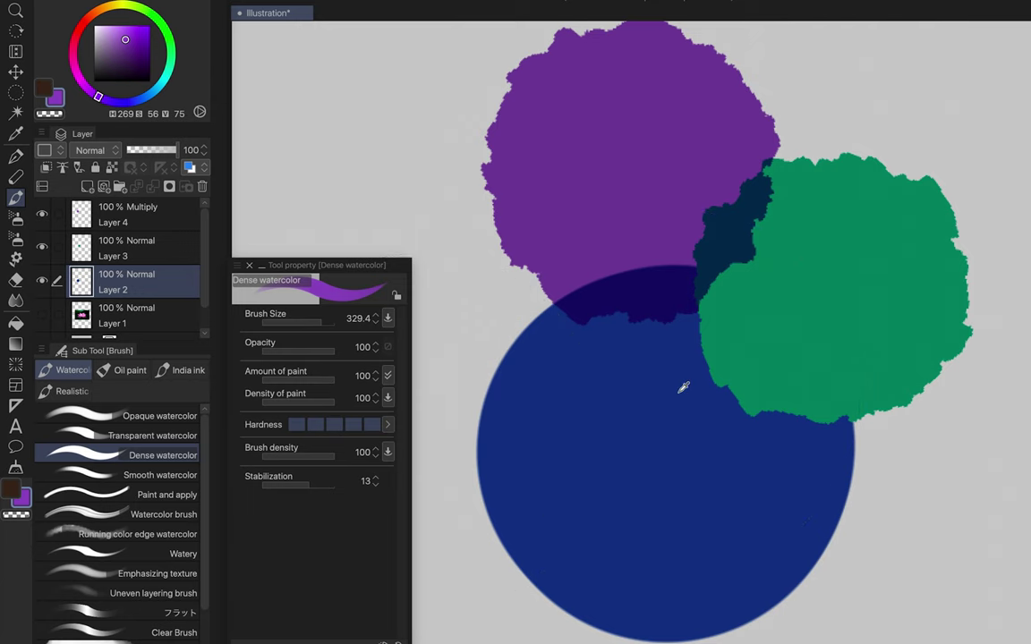
click(15, 134)
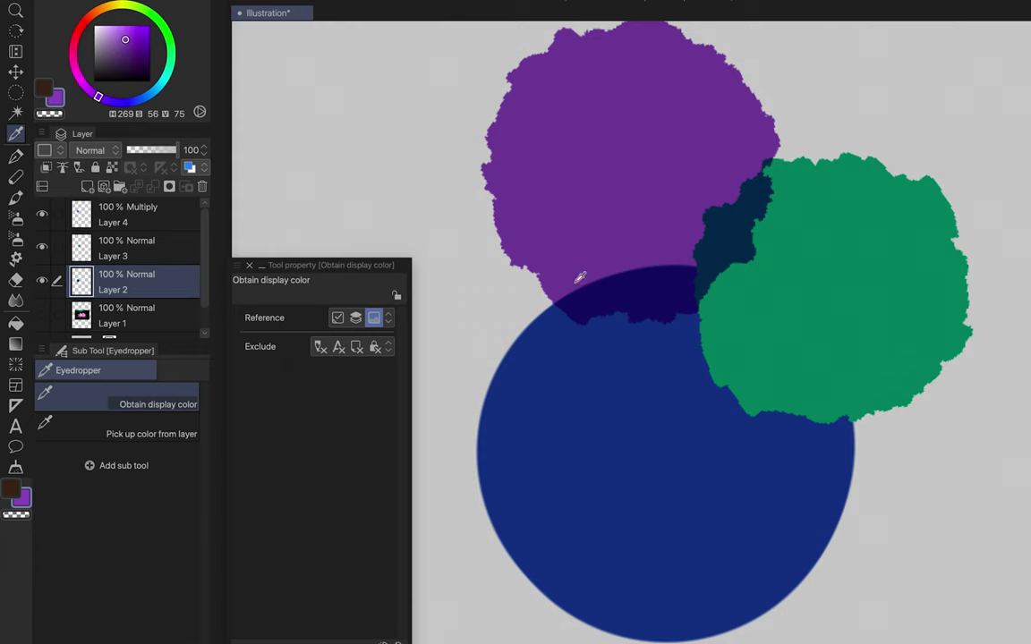
click(567, 258)
click(631, 283)
click(627, 237)
click(660, 293)
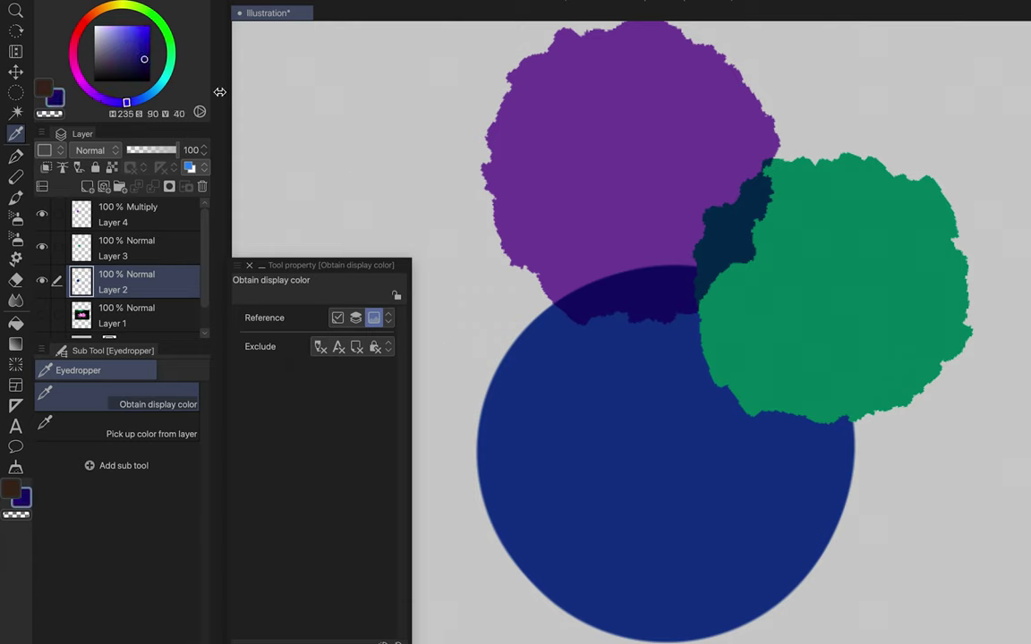
click(623, 199)
click(731, 224)
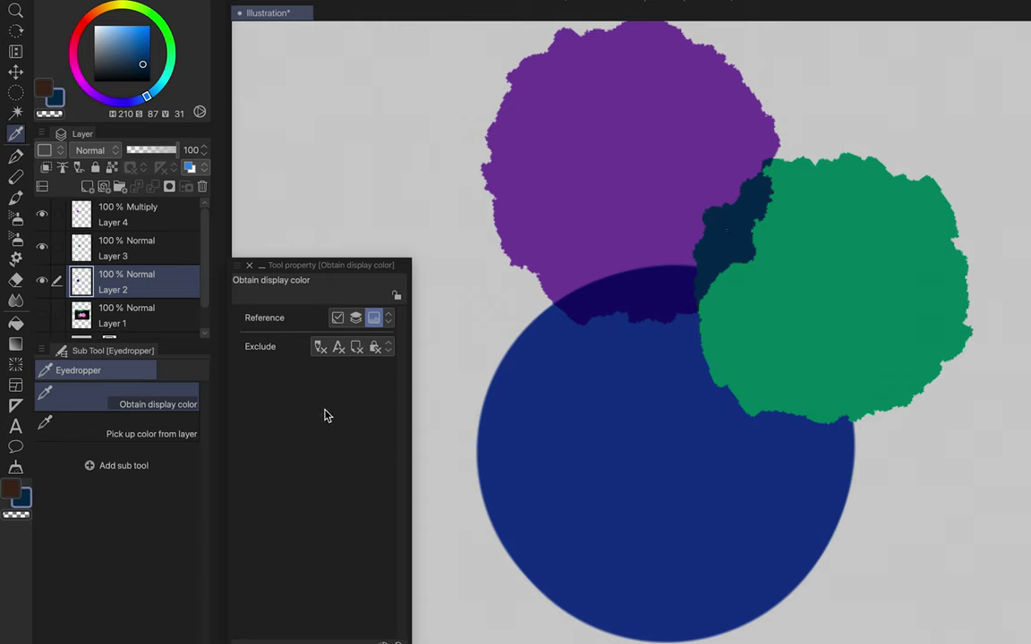
Switch the Eyedropper to Pick up color from layer and sample Layer 2 within the circles
click(137, 433)
click(680, 183)
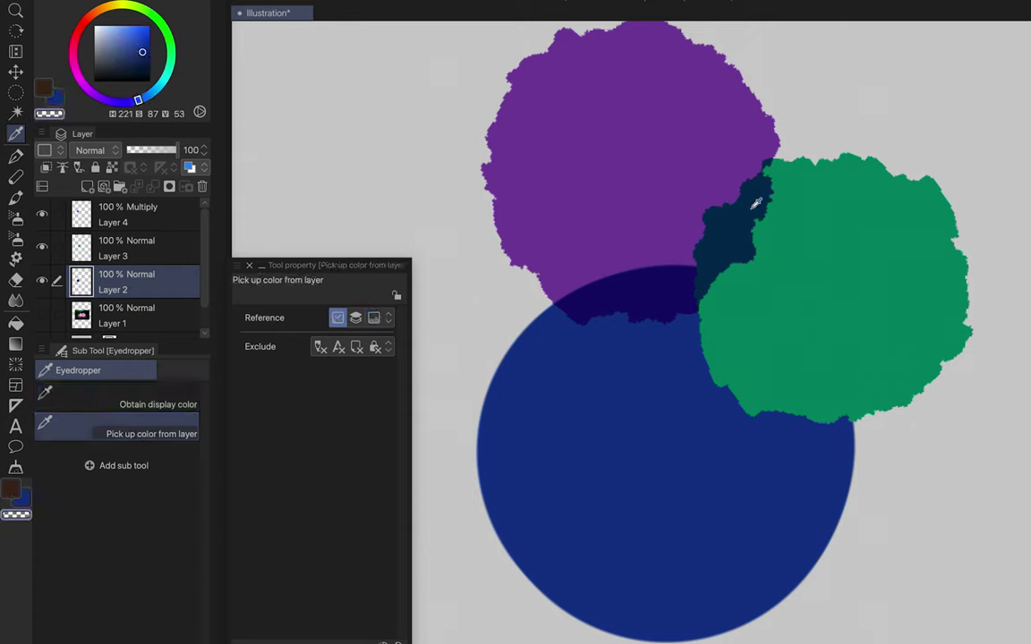
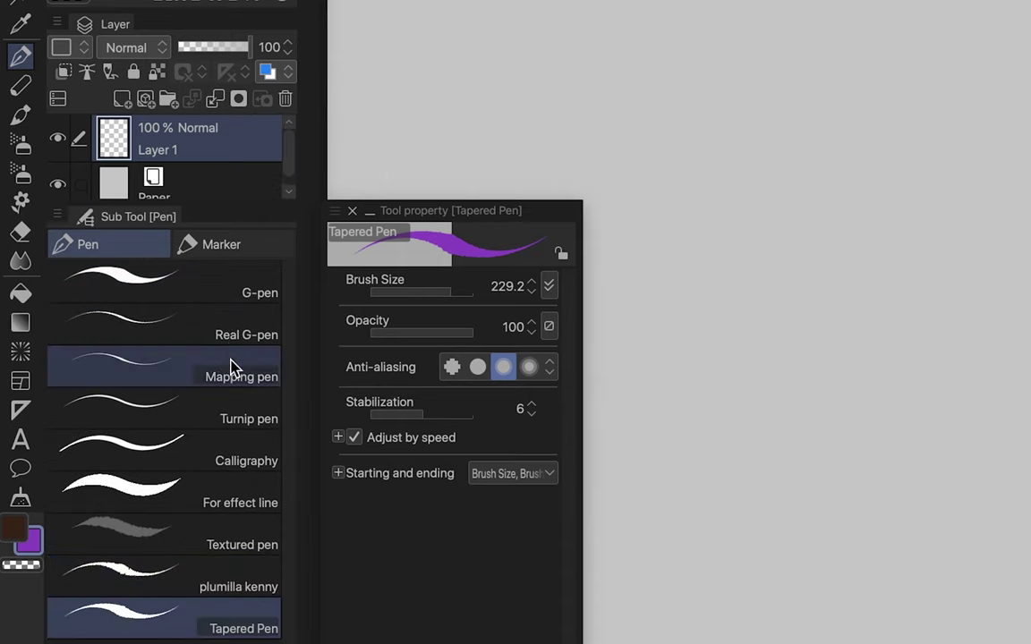
Look through the Marker and Pencil sub tools and the Brush groups Oil paint, India ink and Realistic
click(230, 247)
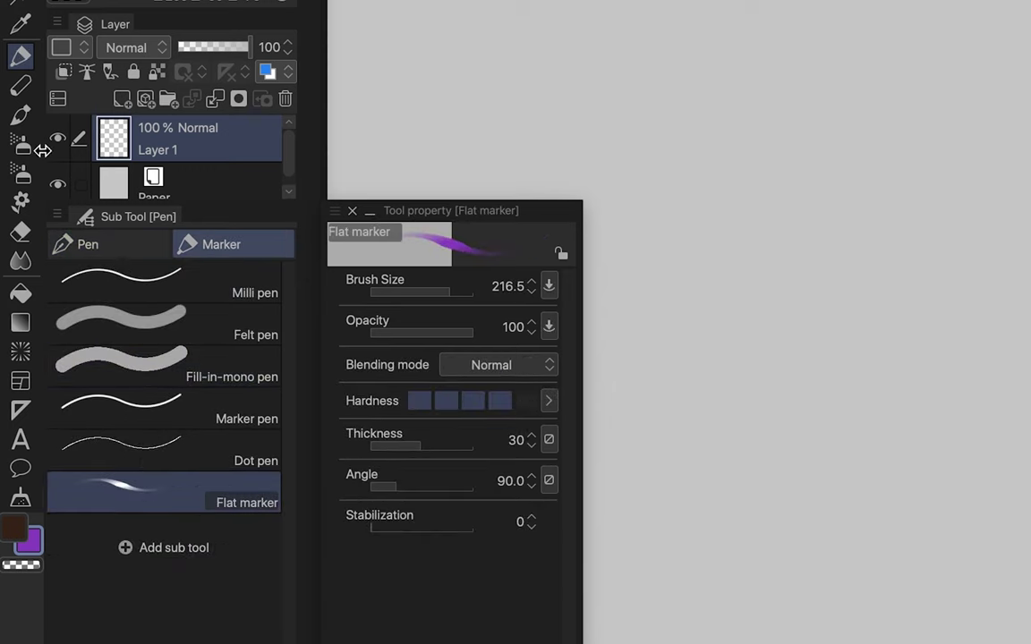
click(21, 85)
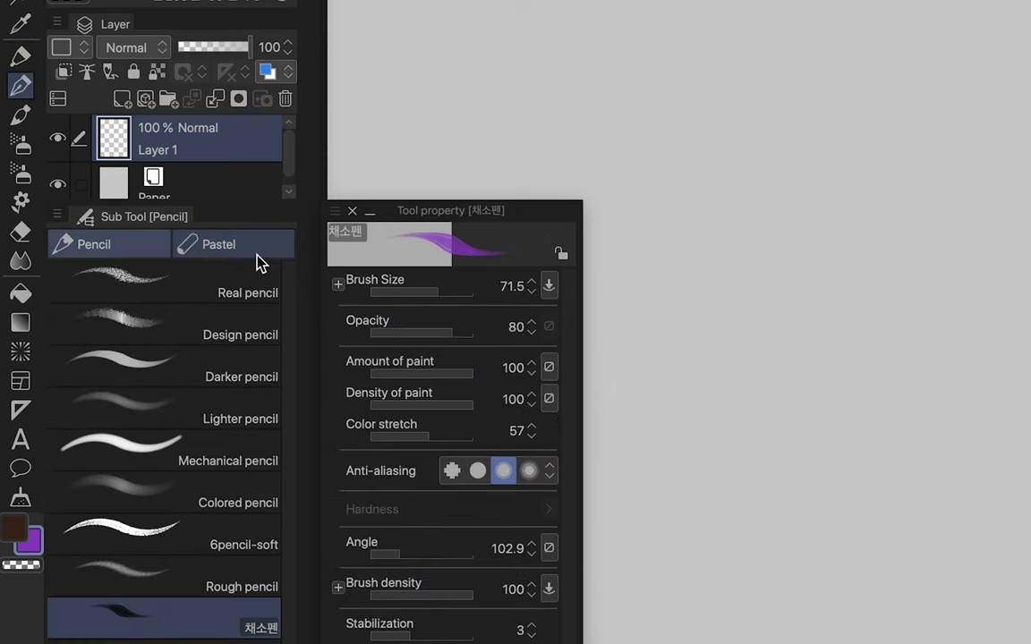
click(21, 115)
click(174, 245)
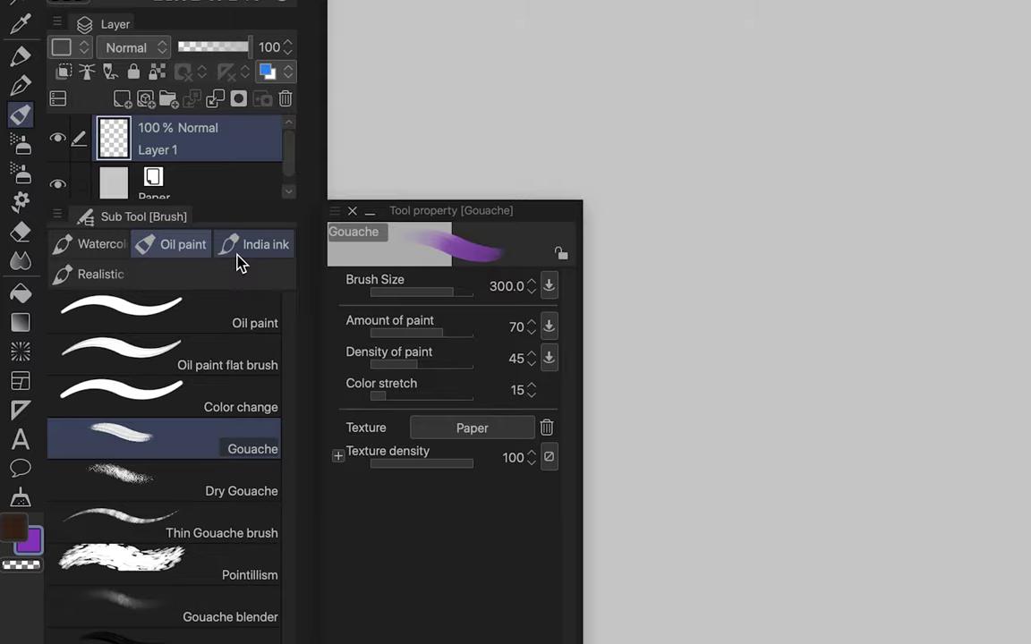
click(237, 254)
click(88, 279)
Spray a patch of purple specks on the canvas with the Tone scraping sub tool at size 265
click(21, 144)
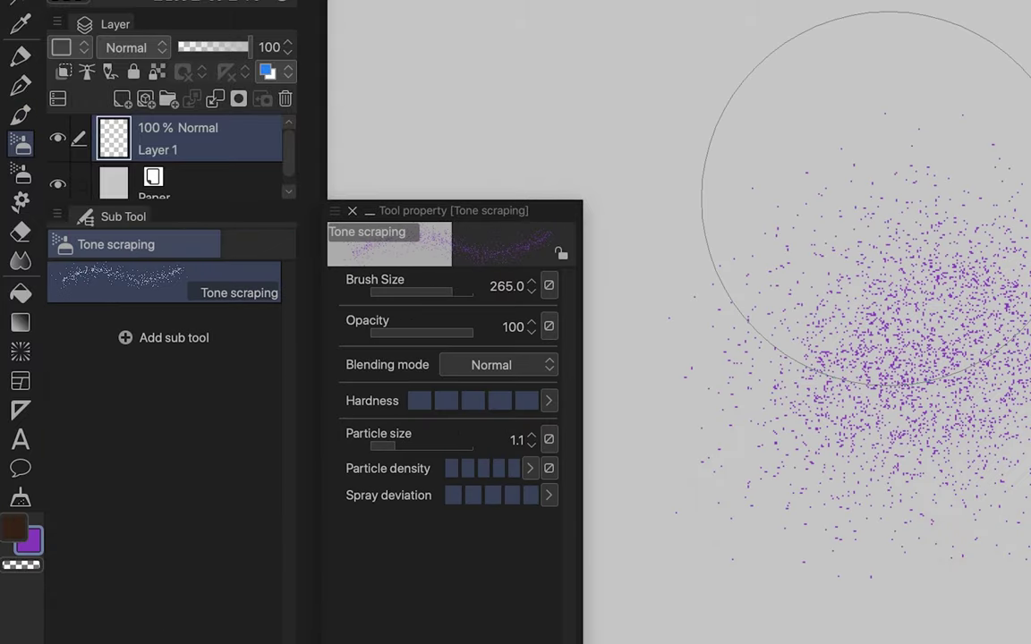
mouse_move(911, 302)
mouse_down()
mouse_move(920, 438)
mouse_move(835, 327)
mouse_move(964, 265)
mouse_move(884, 340)
mouse_up()
scroll(784, 232, up, 3)
scroll(778, 269, down, 2)
Go through the Airbrush sub tools Hard, Soft, Spray and Running color spray, and select Soft
click(20, 172)
click(197, 281)
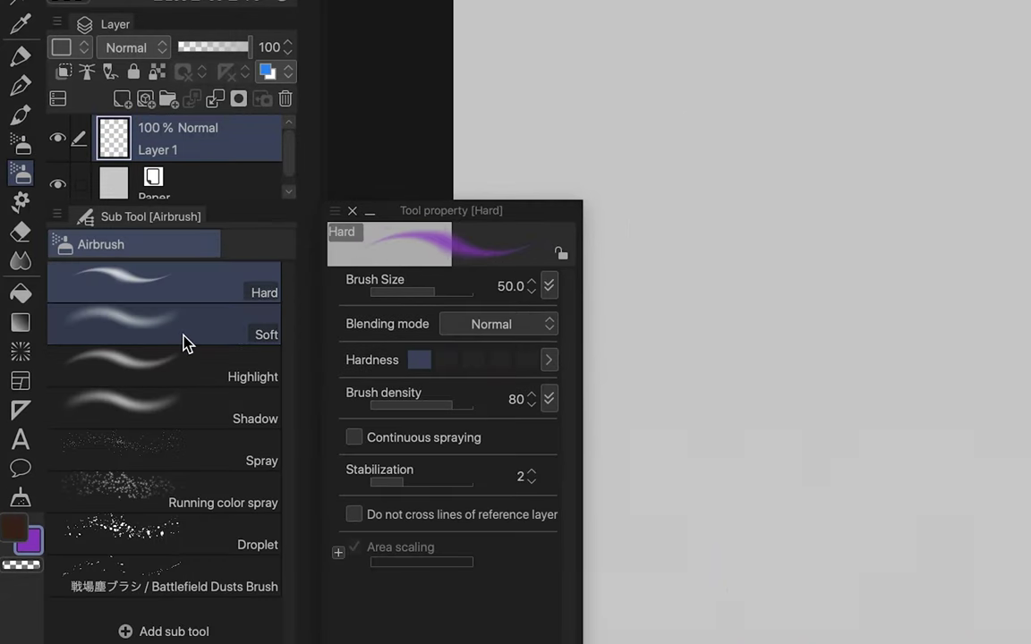
click(183, 343)
click(156, 452)
click(150, 503)
click(161, 334)
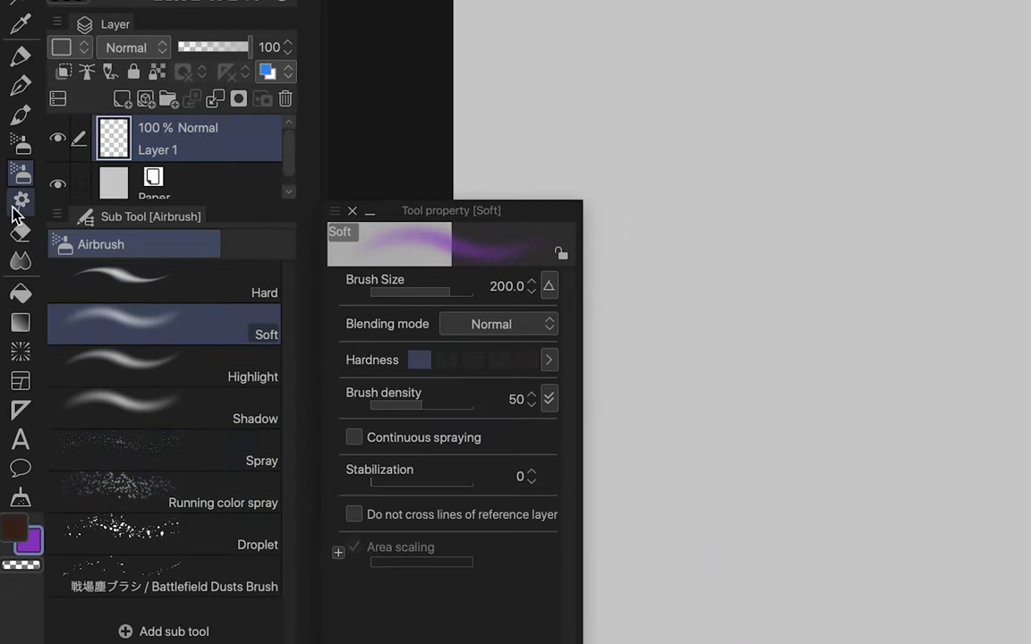
Browse the Decoration sub tool groups, including Effect, Hatching, Clothing, Flower, Artificial and Natural
click(18, 204)
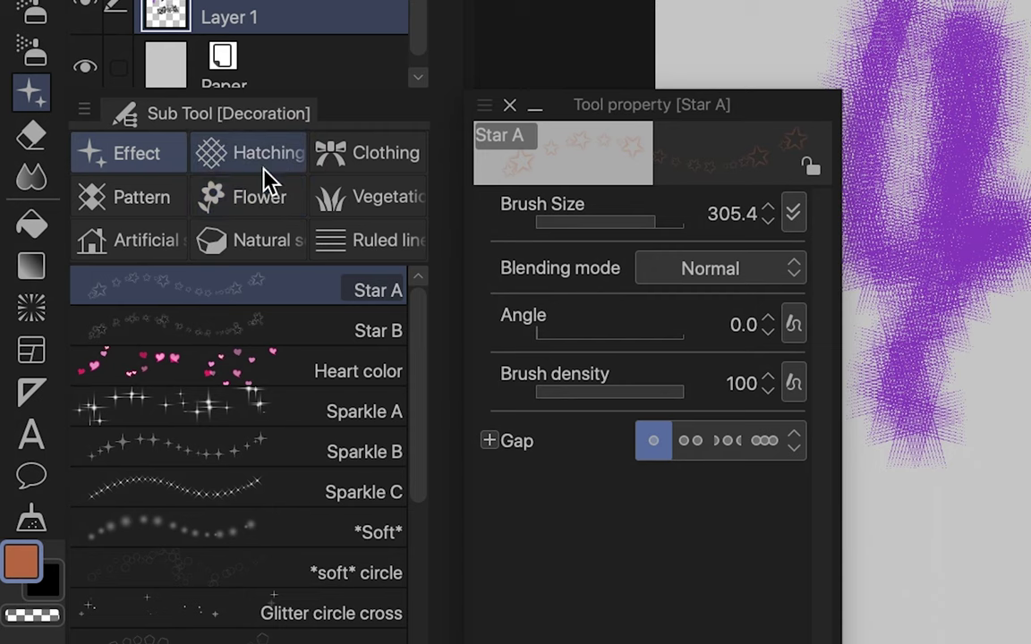
click(264, 159)
click(394, 161)
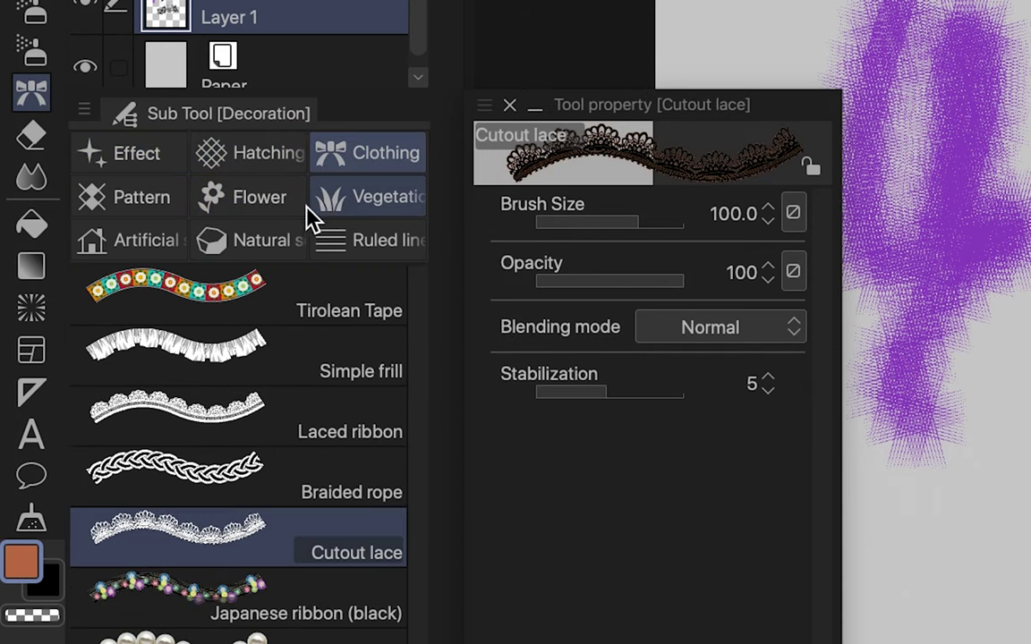
click(255, 204)
click(354, 240)
click(210, 237)
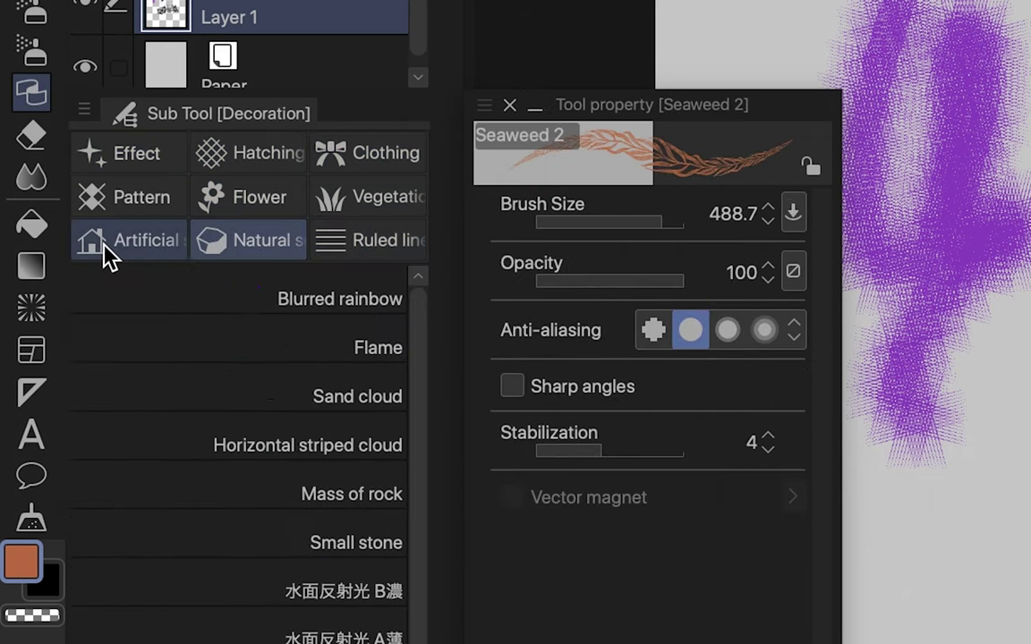
click(107, 257)
click(237, 258)
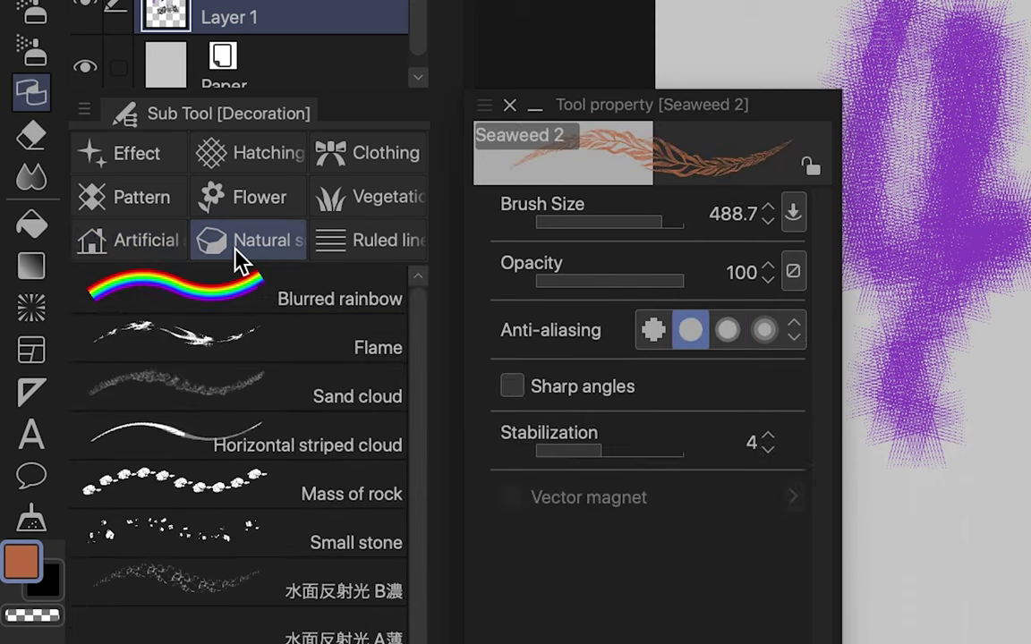
Examine the Eraser and Blend sub tools, and open the Liquify group
click(40, 136)
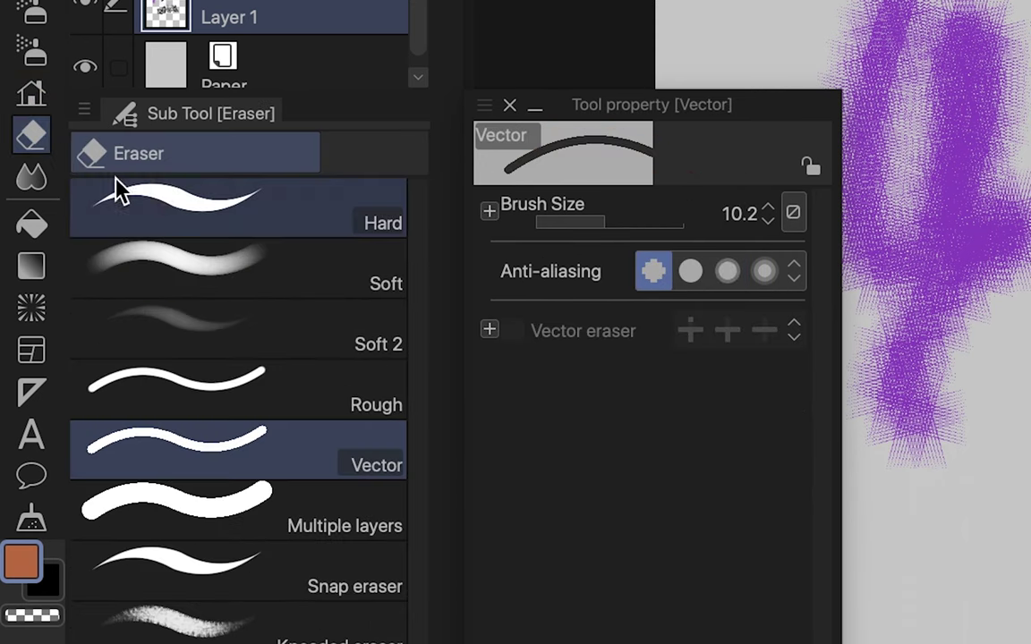
click(30, 179)
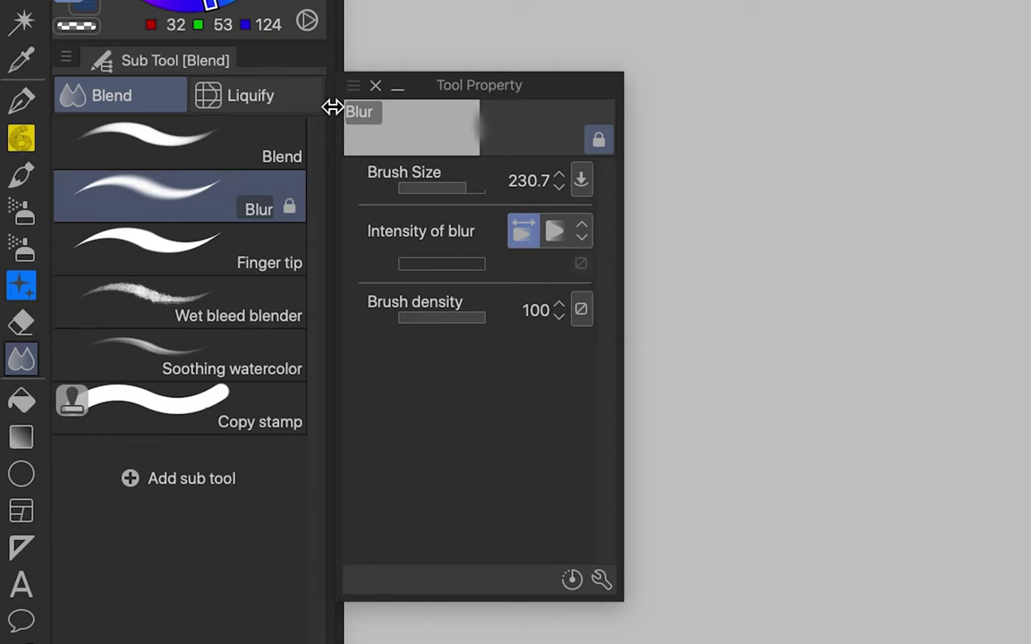
click(273, 104)
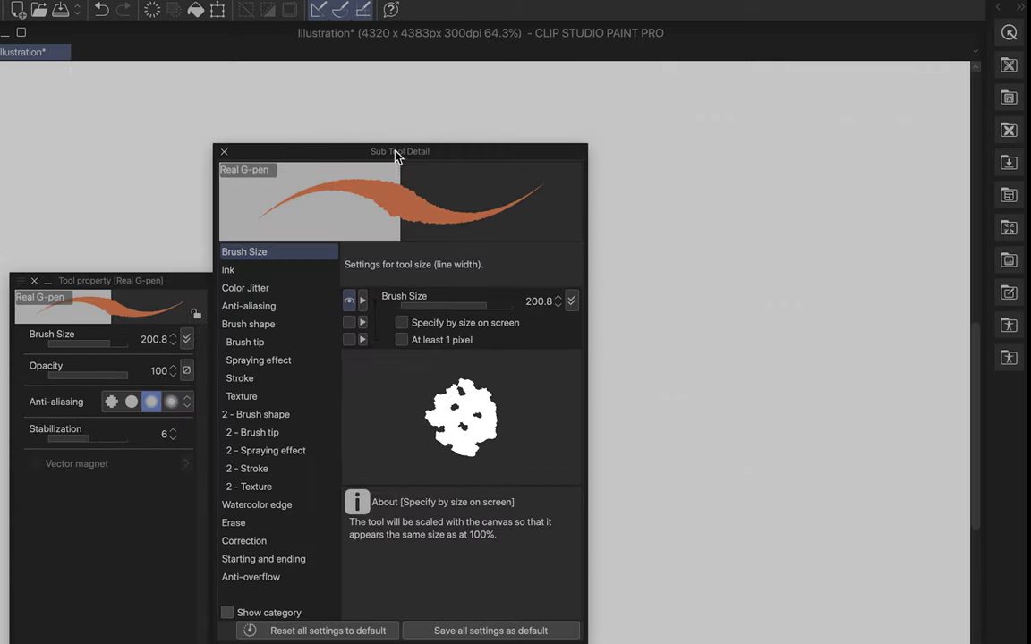
In the Real G-pen's Ink settings, show Blending mode in the tool properties and set it to Multiply
mouse_move(394, 154)
mouse_down()
mouse_move(430, 165)
mouse_move(421, 116)
mouse_up()
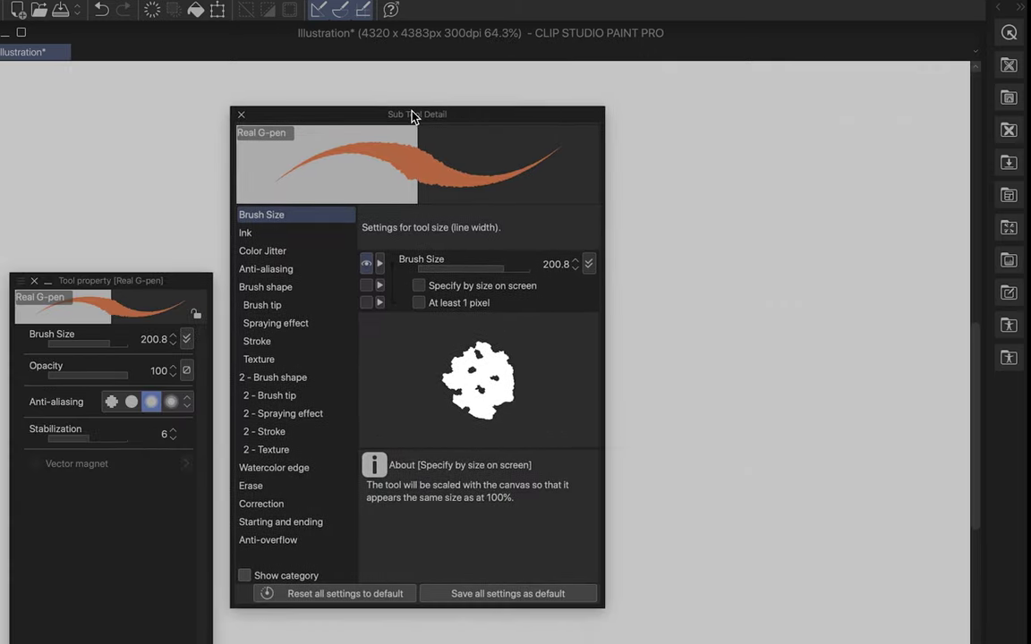
click(258, 232)
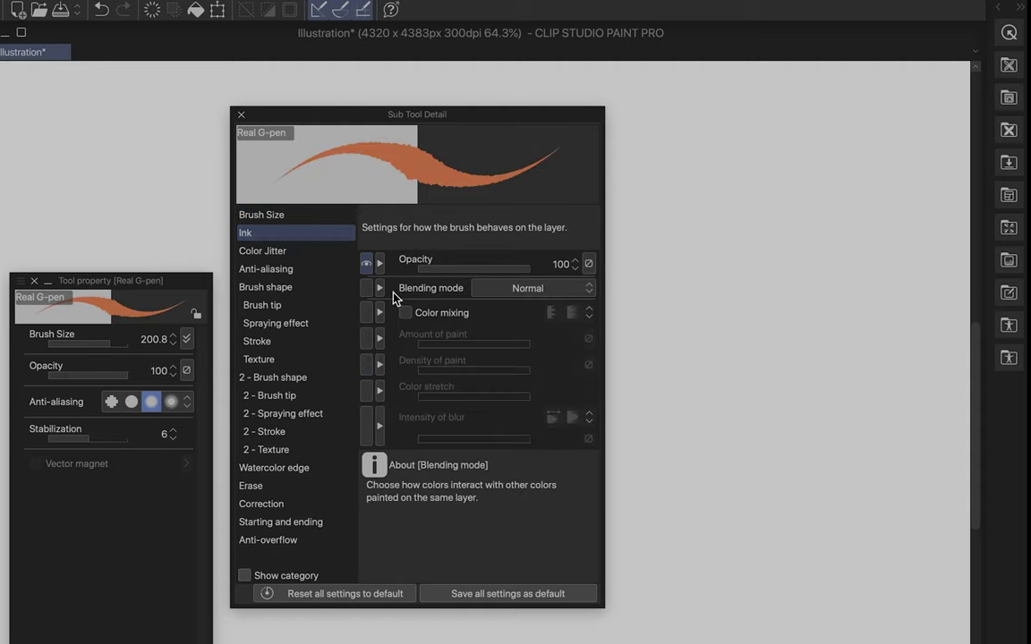
click(366, 288)
click(528, 287)
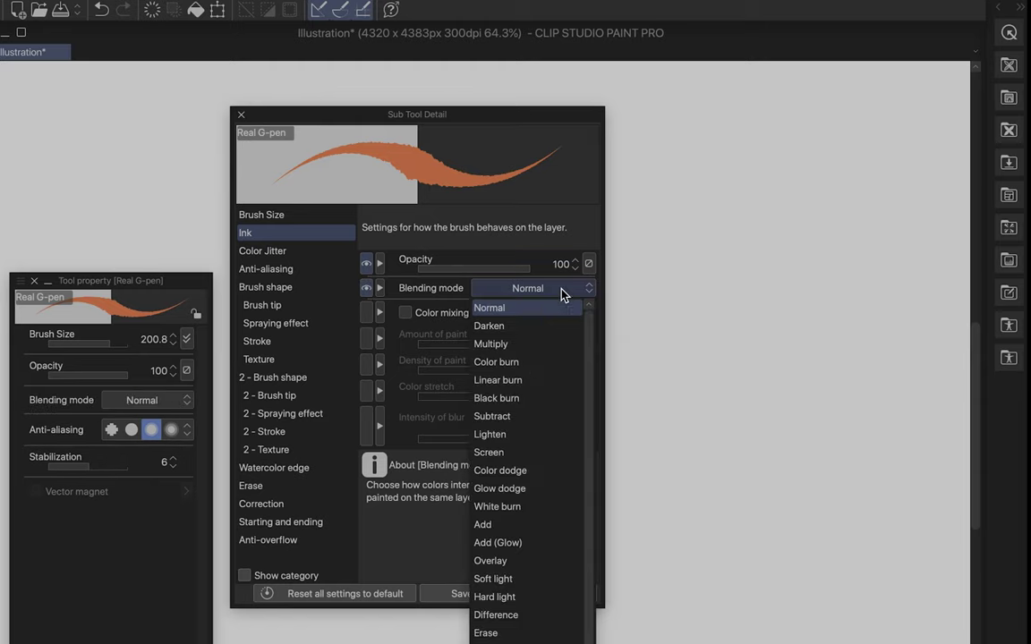
click(531, 355)
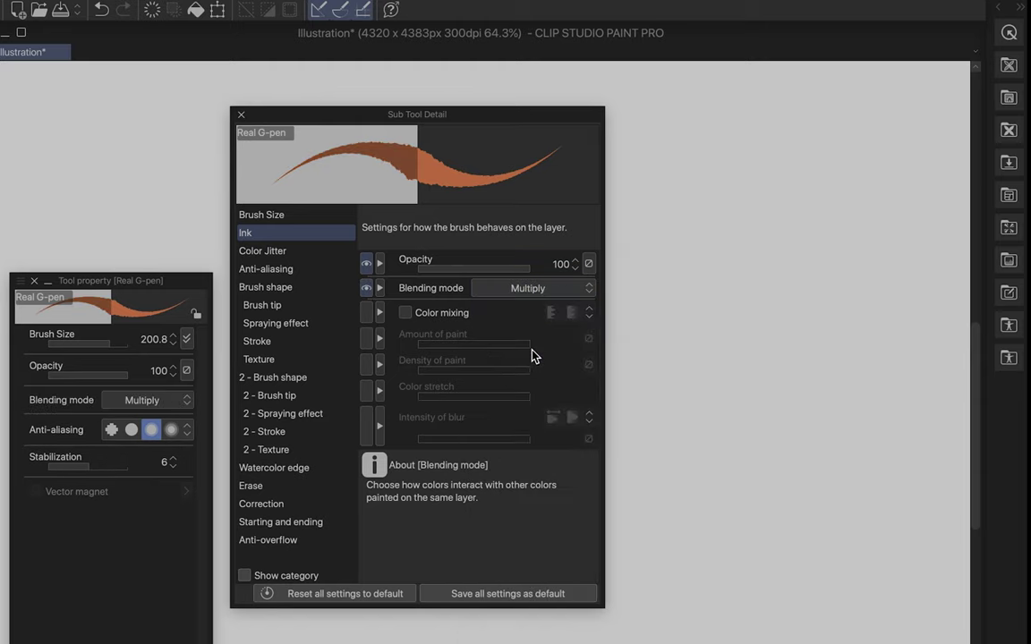
Paint overlapping orange strokes on the canvas with the Real G-pen in Multiply mode
mouse_move(693, 372)
mouse_down()
mouse_move(729, 193)
mouse_move(780, 205)
mouse_up()
drag(675, 394, 756, 223)
drag(739, 351, 660, 434)
drag(733, 398, 656, 508)
drag(694, 427, 662, 562)
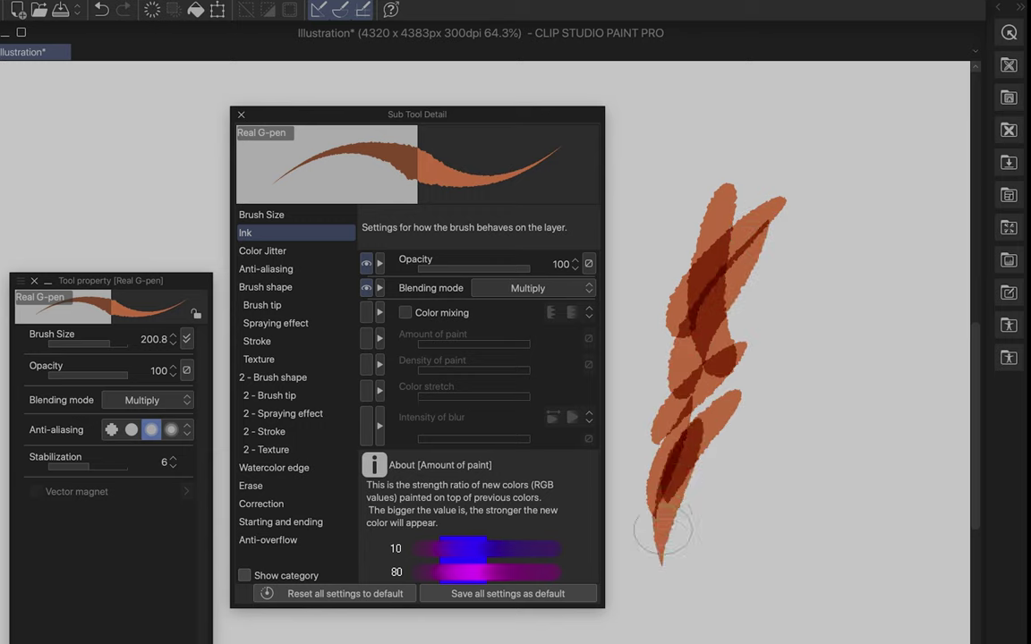
Turn on Color mixing for the Real G-pen, and set Amount and Density of paint to 19 and Color stretch to 0
click(406, 312)
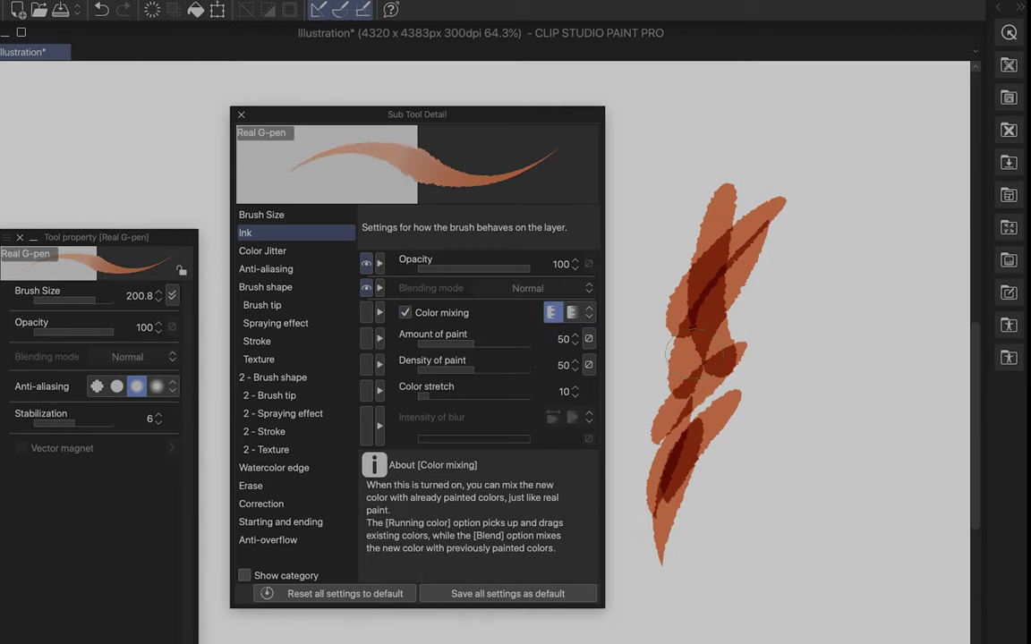
drag(707, 313, 750, 365)
mouse_move(488, 345)
mouse_down()
mouse_move(564, 351)
mouse_move(508, 345)
mouse_move(541, 373)
mouse_move(445, 374)
mouse_up()
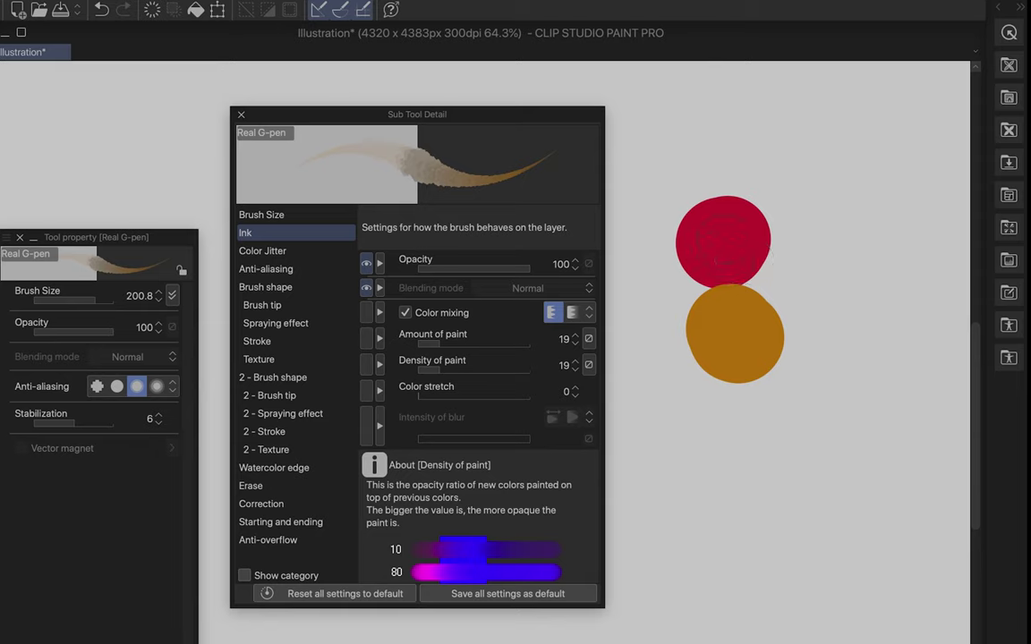
Try blending strokes through the red and ochre circles with the Real G-pen, and undo them
mouse_move(723, 264)
mouse_down()
mouse_move(712, 462)
mouse_move(667, 598)
mouse_up()
mouse_move(729, 380)
mouse_down()
mouse_move(717, 427)
mouse_move(735, 269)
mouse_move(730, 333)
mouse_move(761, 319)
mouse_move(711, 418)
mouse_up()
key(super+z)
key(super+z)
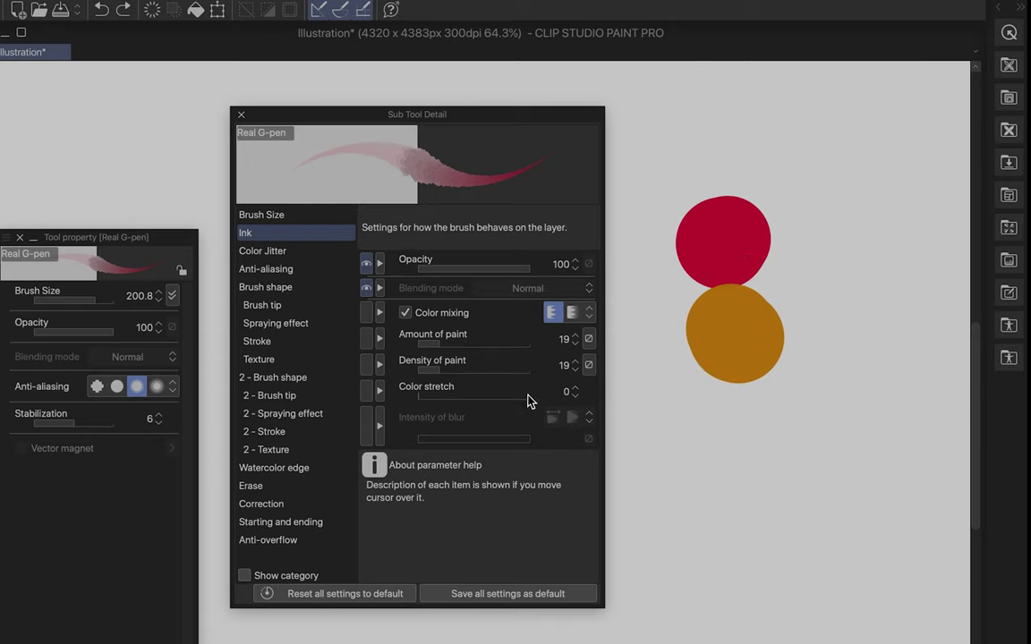
Set Color stretch to 100 for the Real G-pen, and test a blending stroke over the circles before undoing it
drag(497, 396, 596, 394)
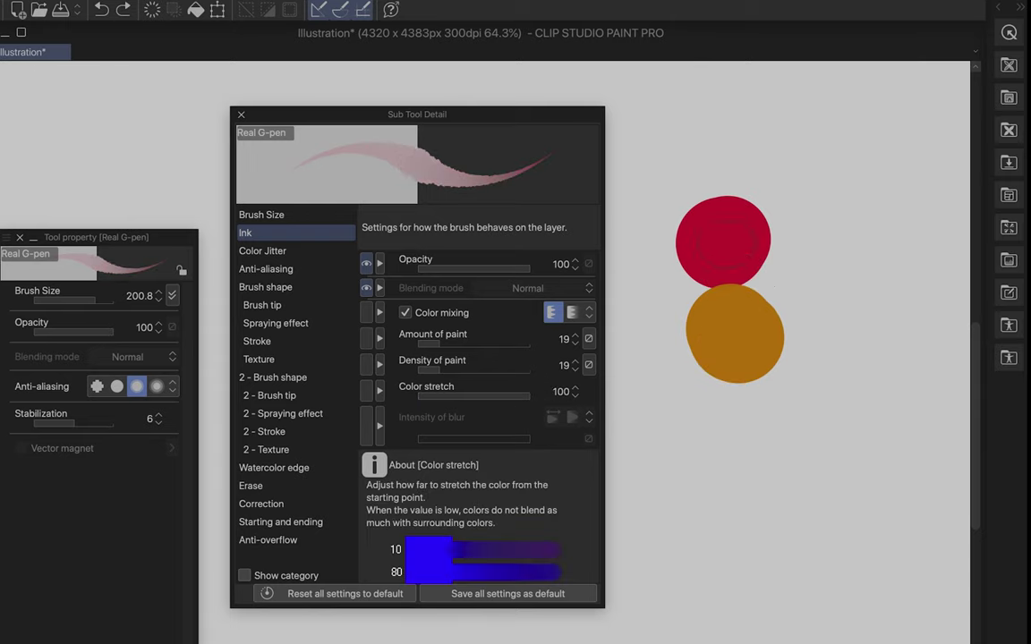
mouse_move(721, 282)
mouse_down()
mouse_move(716, 431)
mouse_move(685, 638)
mouse_up()
key(ctrl+z)
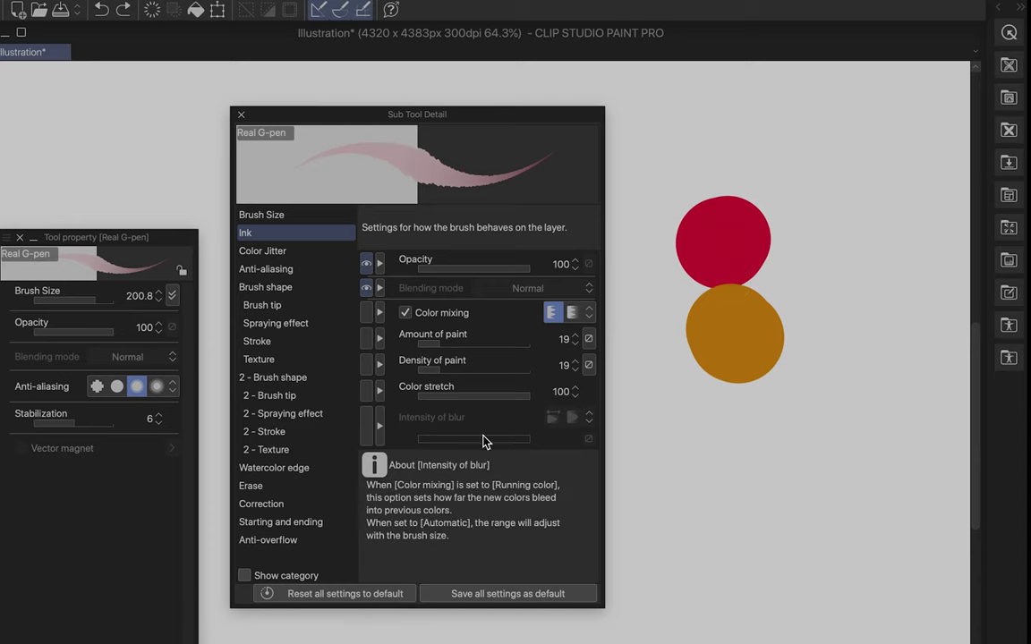
Switch Color mixing to Running color with a manual Intensity of blur of 60.2, and turn Color mixing off
click(571, 314)
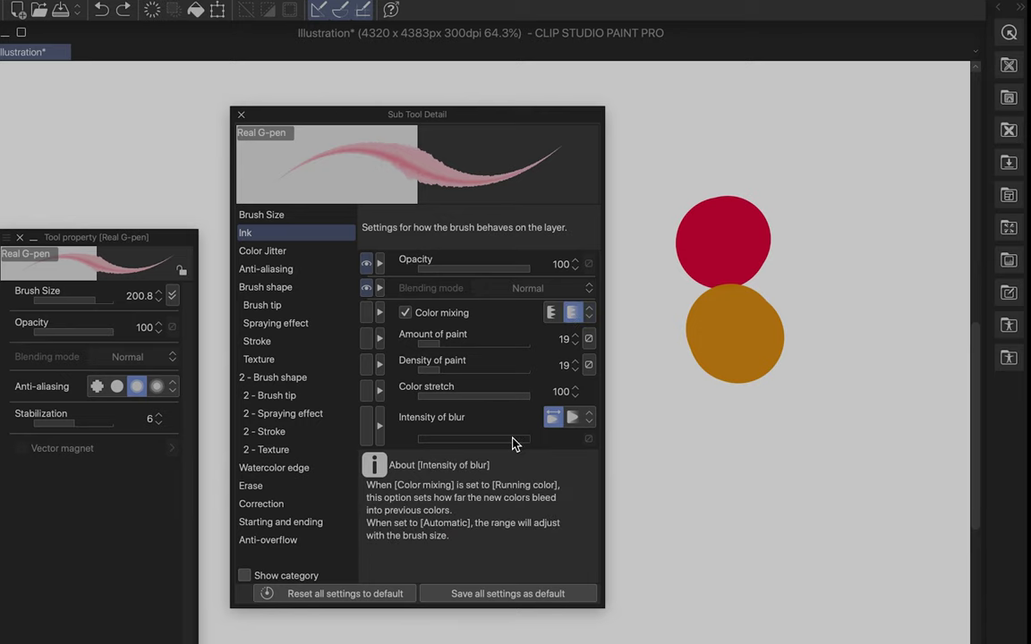
click(572, 418)
click(515, 439)
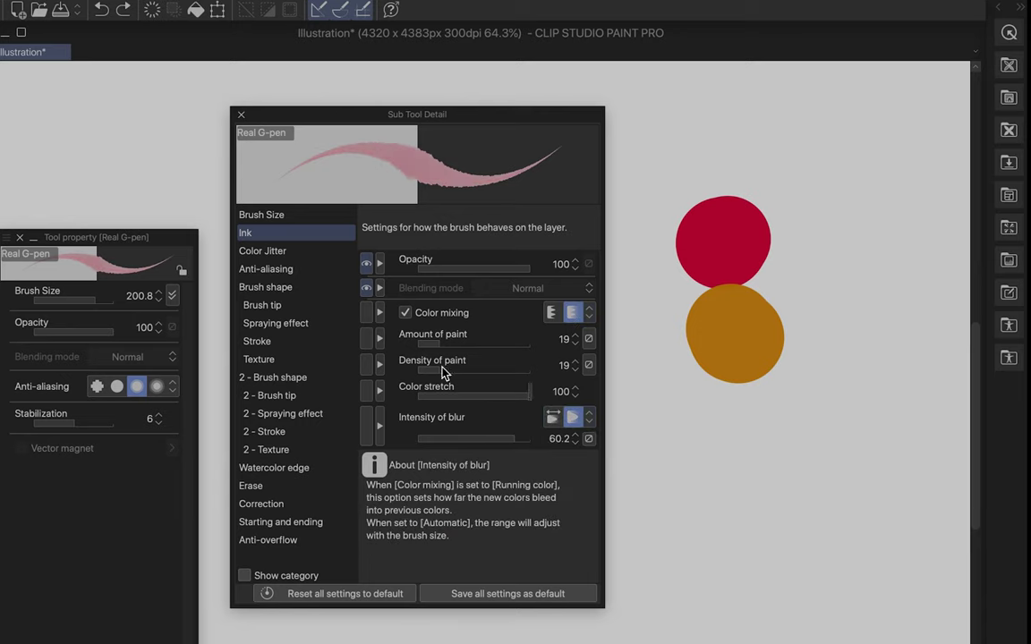
click(406, 312)
Turn on Change brush tip color in Color Jitter with Hue at -105, and paint a U-shaped stroke
click(263, 251)
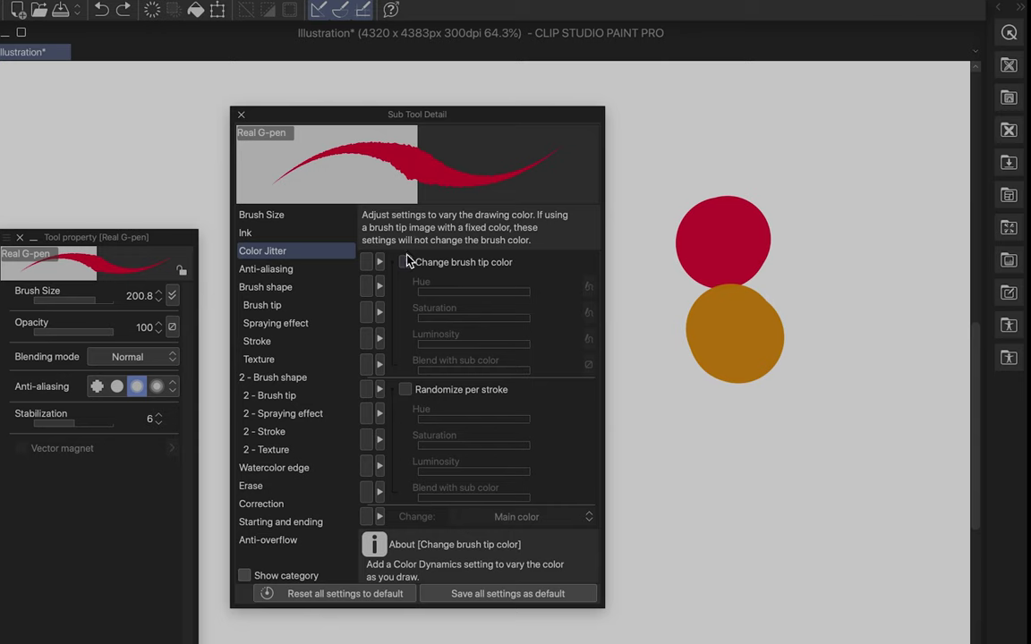
click(407, 262)
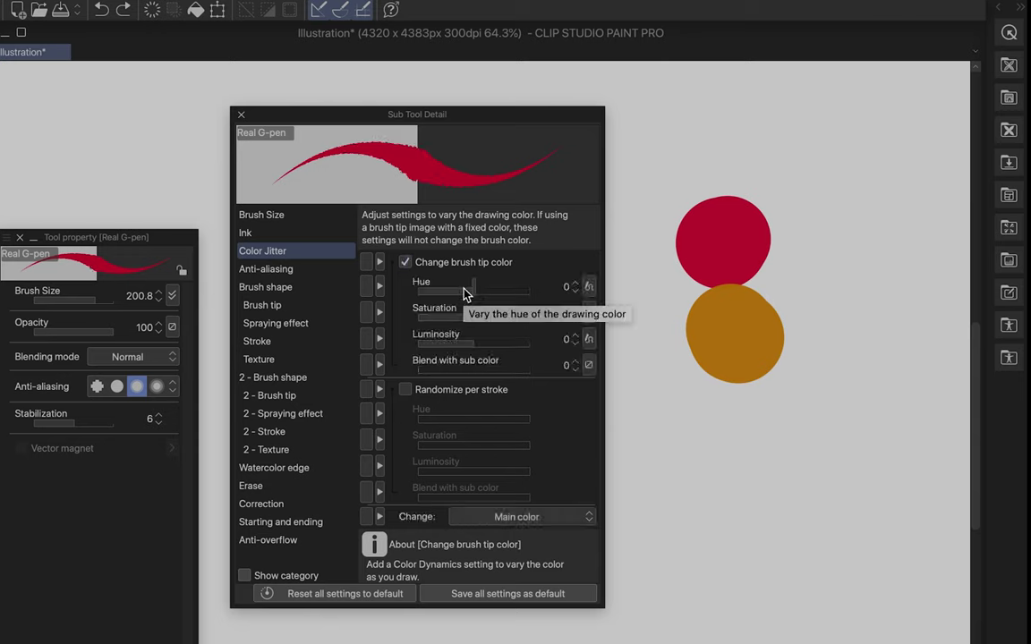
drag(466, 288, 442, 288)
mouse_move(632, 353)
mouse_down()
mouse_move(658, 533)
mouse_move(794, 336)
mouse_up()
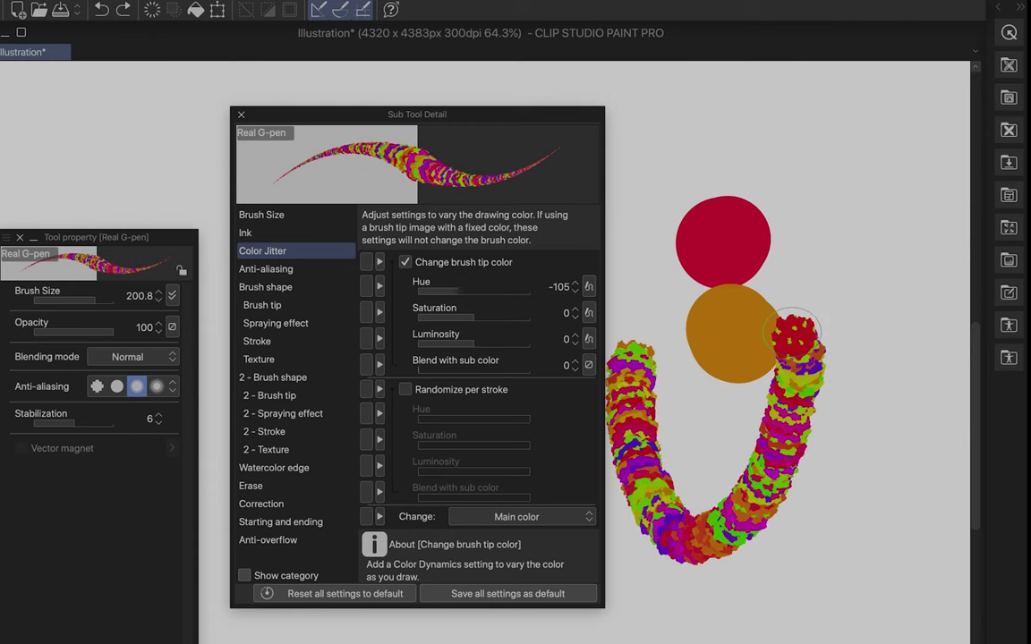
Turn on Spraying effect with a Particle size of 69.9, and dab sprayed marks beside the circles
click(286, 323)
click(405, 261)
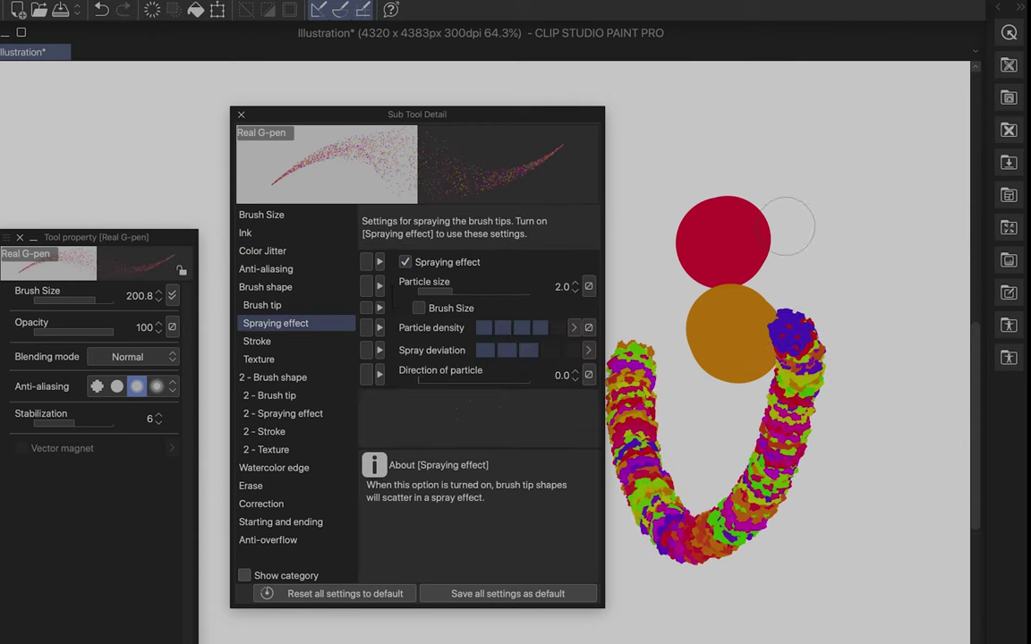
drag(420, 288, 492, 288)
drag(841, 210, 864, 237)
click(872, 336)
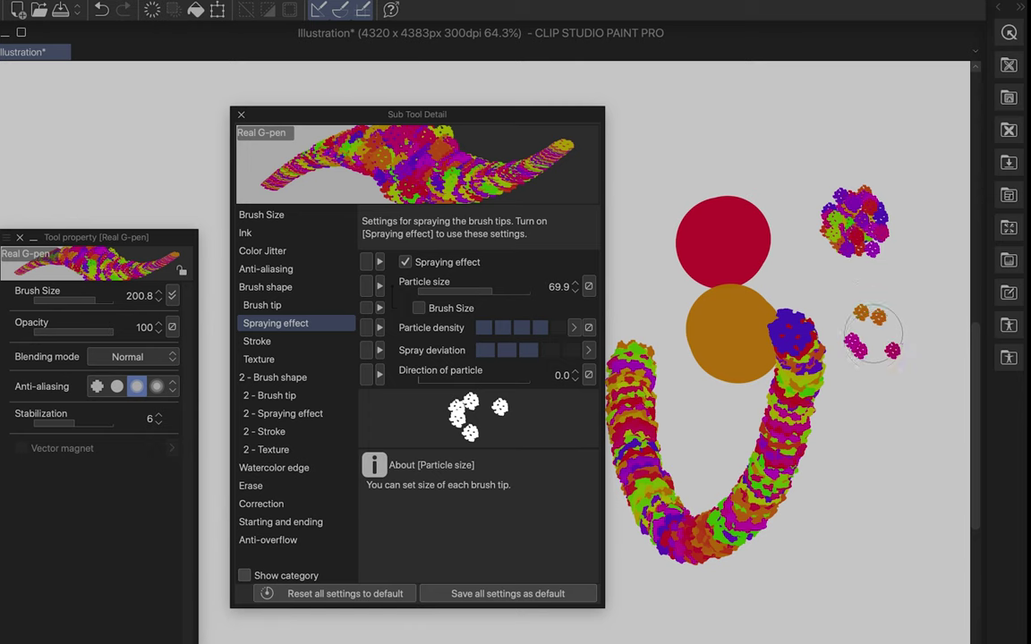
click(877, 455)
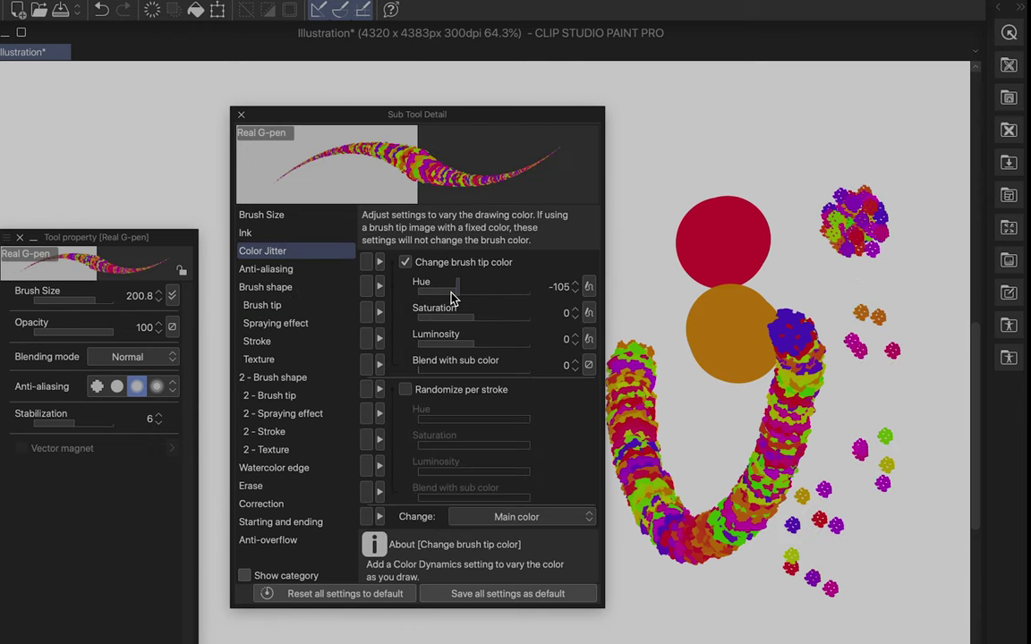
Under Change brush tip color, set Hue to -151, Saturation to 32, Luminosity to -15 and Blend with sub color to 54
click(451, 291)
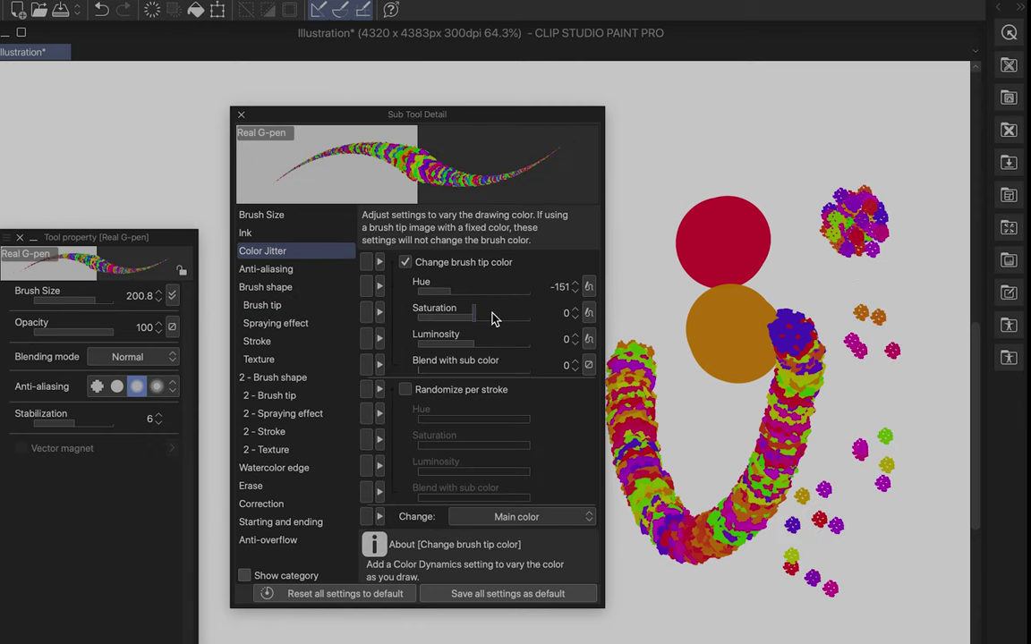
click(491, 317)
click(504, 345)
click(464, 347)
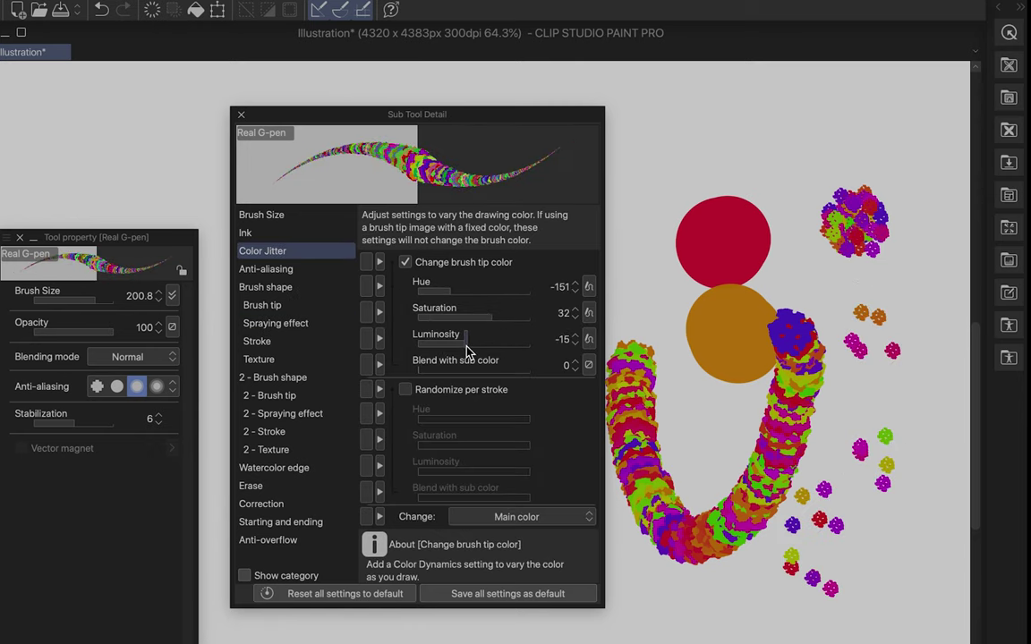
click(484, 374)
mouse_move(474, 381)
mouse_down()
mouse_move(460, 373)
mouse_move(479, 368)
mouse_up()
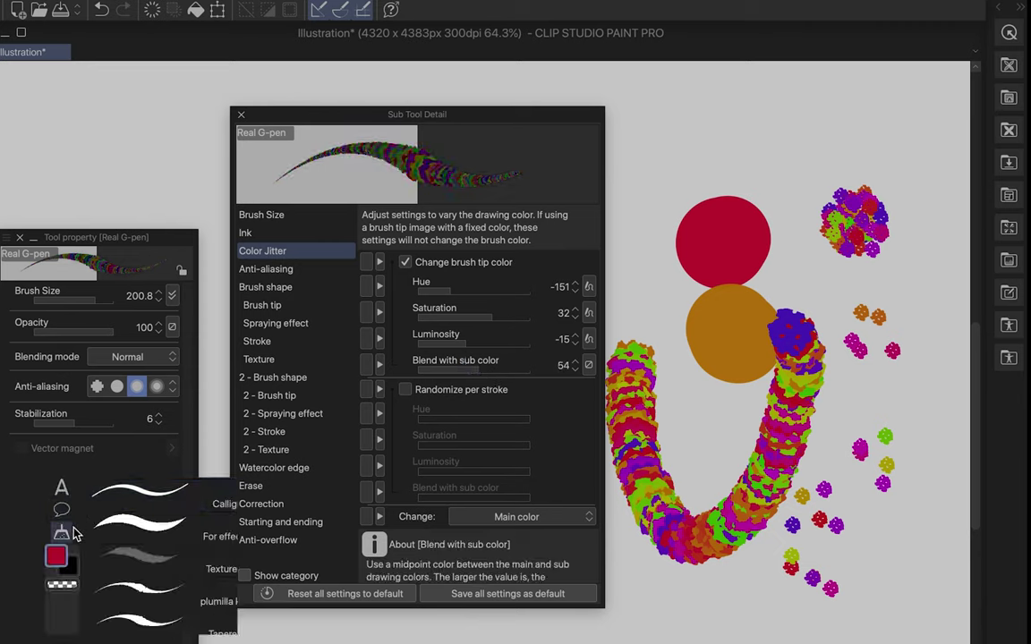
mouse_move(465, 384)
mouse_down()
mouse_move(516, 381)
mouse_move(467, 377)
mouse_up()
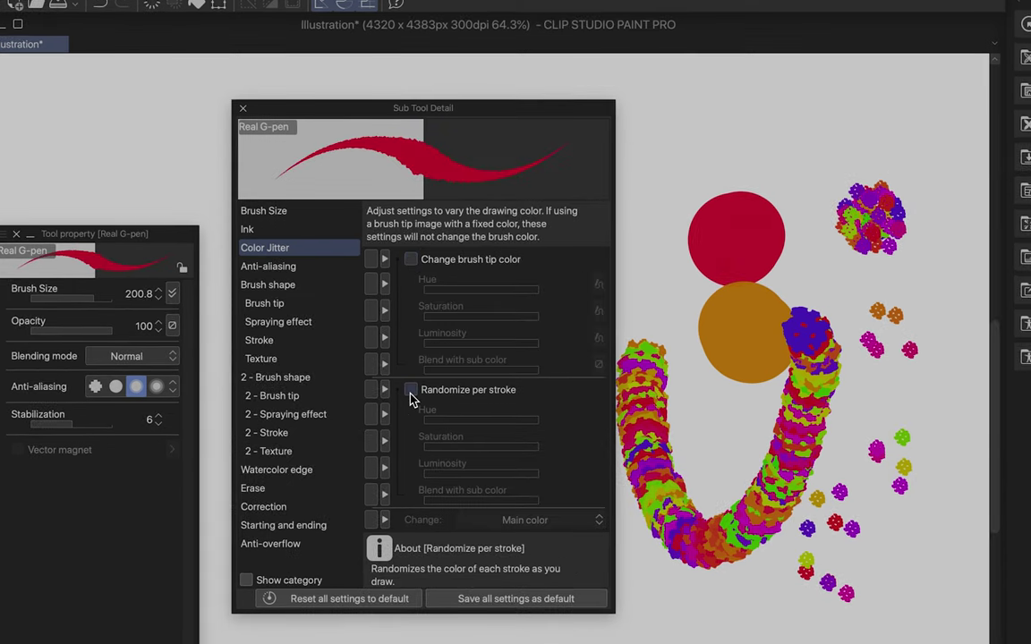
Turn on Randomize per stroke with Hue at 46, and paint five diagonal test strokes on a cleared canvas
click(411, 391)
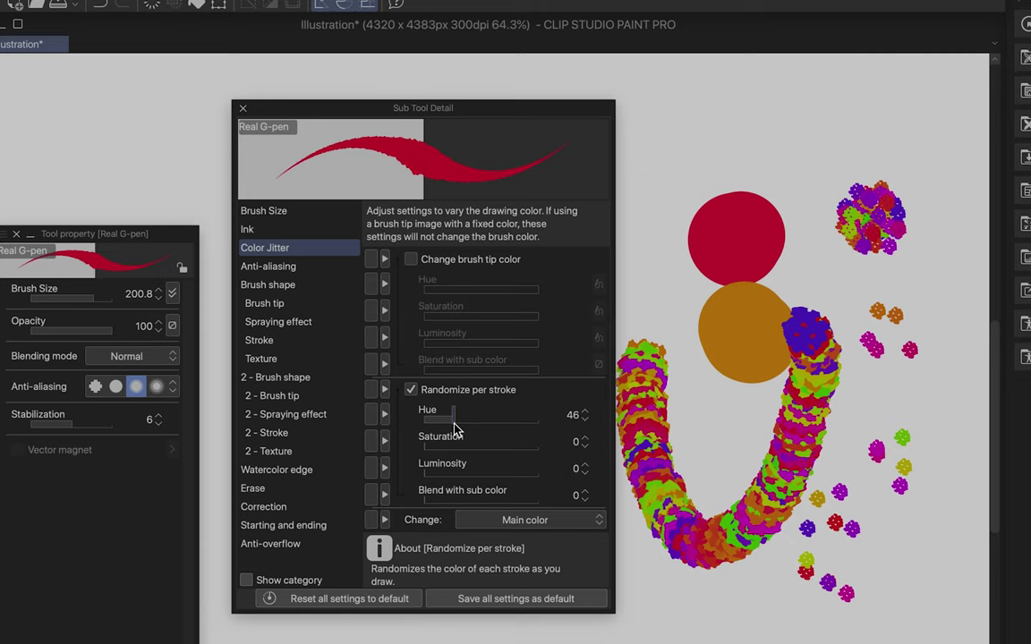
key(Delete)
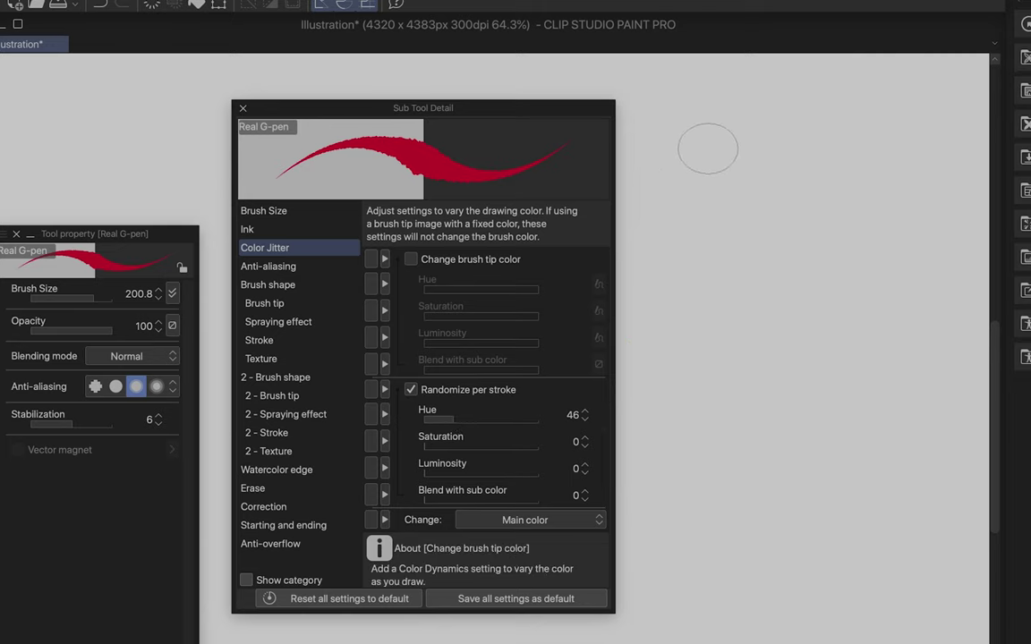
drag(709, 151, 649, 237)
drag(721, 177, 651, 272)
drag(728, 205, 649, 306)
drag(737, 250, 672, 343)
drag(768, 281, 699, 373)
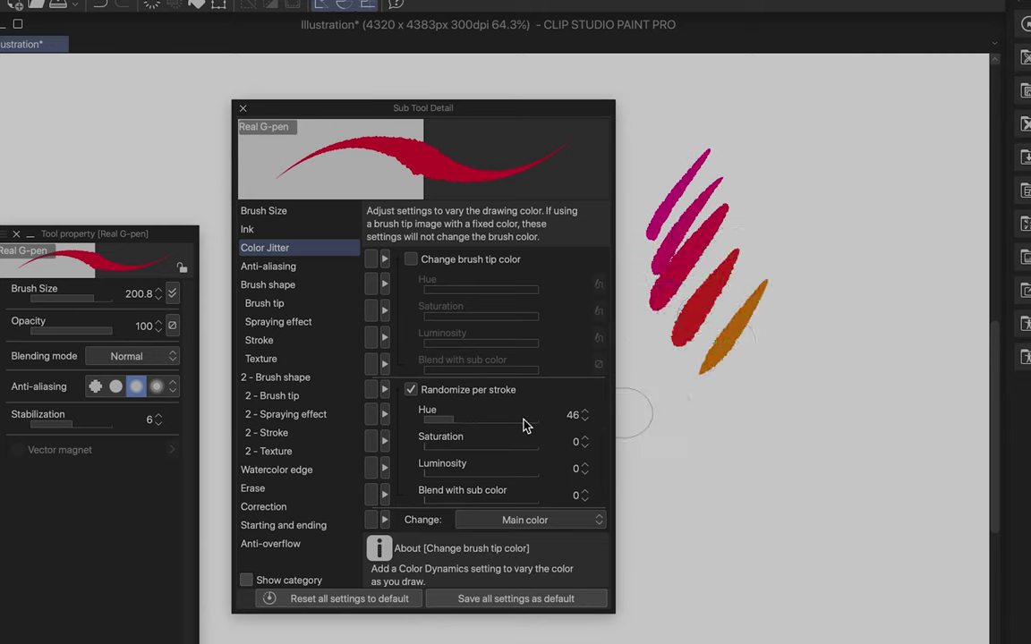
Raise the Randomize per stroke Hue to 135 and paint another column of diagonal strokes beside the first
drag(812, 175, 750, 246)
drag(838, 213, 775, 267)
drag(841, 239, 763, 311)
drag(840, 287, 753, 352)
mouse_move(808, 342)
mouse_down()
mouse_move(714, 437)
mouse_move(704, 472)
mouse_up()
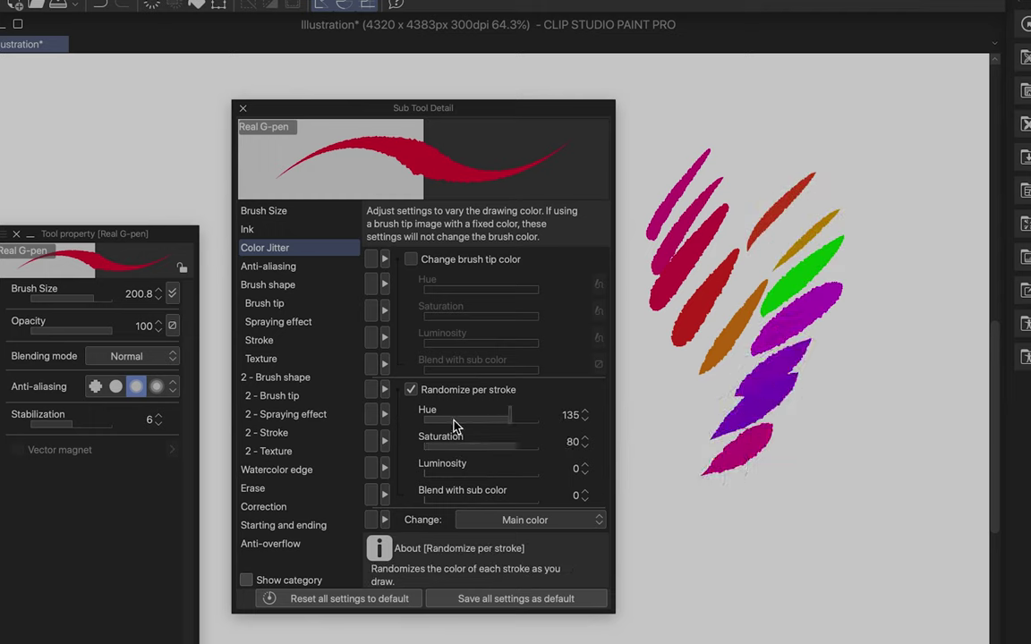
Set the per-stroke Hue to 33 and Saturation to 80, and paint short diagonal strokes below the first column
drag(714, 342, 655, 402)
mouse_move(719, 375)
mouse_down()
mouse_move(655, 405)
mouse_move(706, 403)
mouse_move(667, 447)
mouse_up()
drag(716, 424, 673, 474)
mouse_move(707, 463)
mouse_down()
mouse_move(667, 506)
mouse_move(645, 585)
mouse_up()
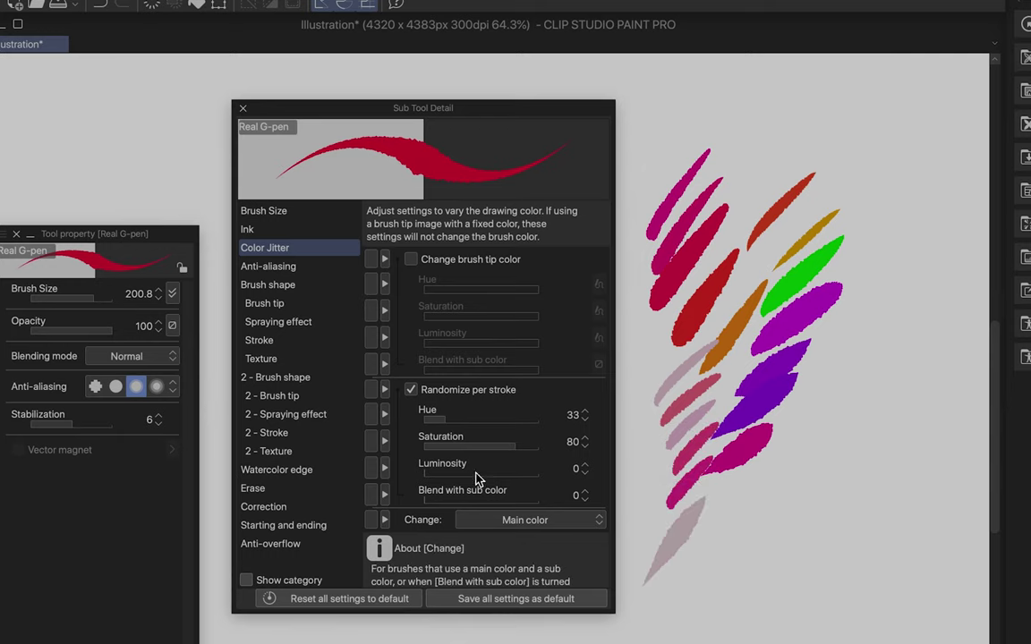
Set the per-stroke Luminosity to 41 and paint a few short strokes below the existing ones
drag(471, 473, 505, 475)
drag(652, 450, 618, 503)
drag(675, 470, 635, 523)
mouse_move(691, 498)
mouse_down()
mouse_move(651, 540)
mouse_move(676, 560)
mouse_up()
drag(708, 535, 685, 583)
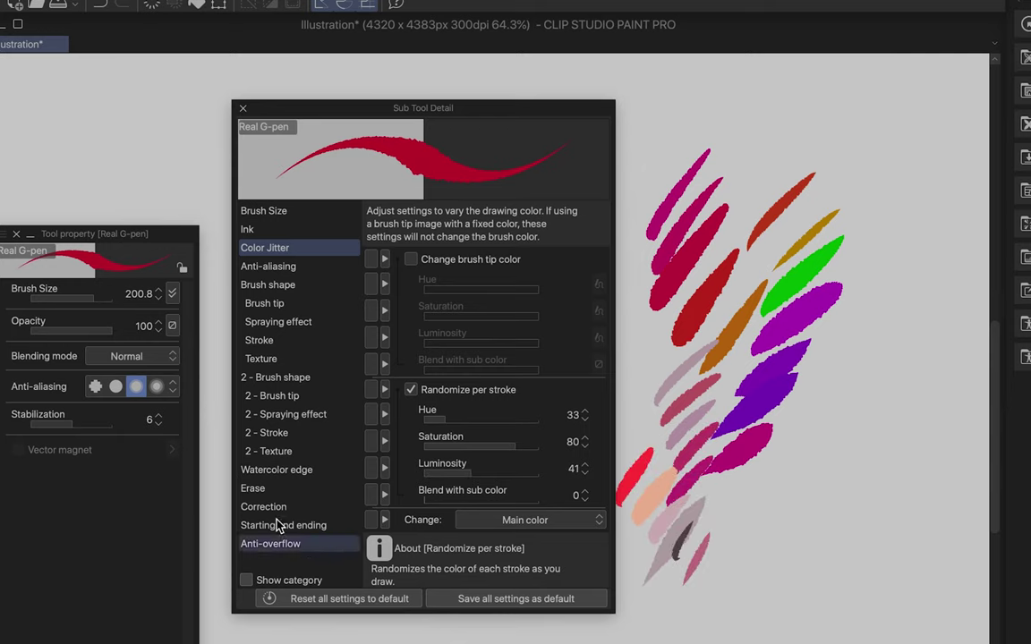
In the Anti-aliasing settings, paint one red stroke with anti-aliasing off and another with the strongest level
click(269, 266)
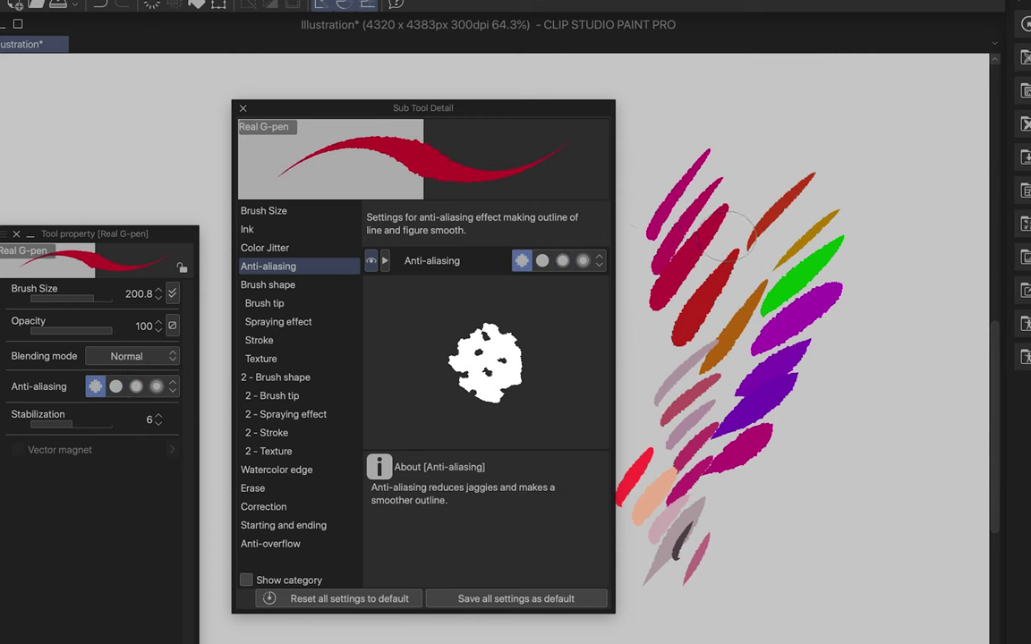
drag(716, 204, 803, 125)
click(583, 260)
drag(716, 177, 793, 85)
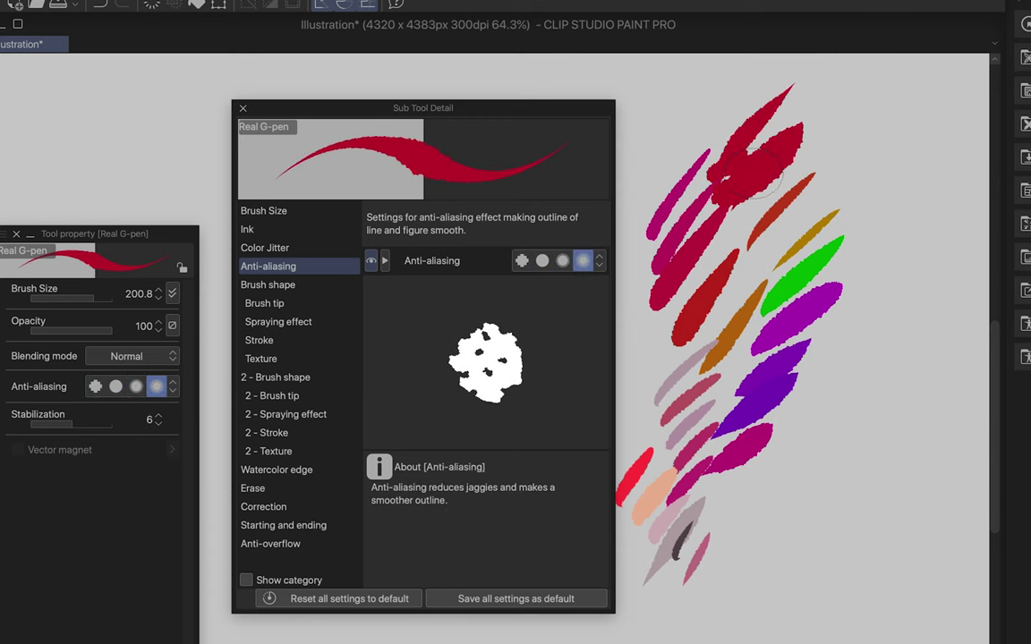
Compare the brush tip preview with weak and no anti-aliasing, and set it back to the strongest level
click(542, 260)
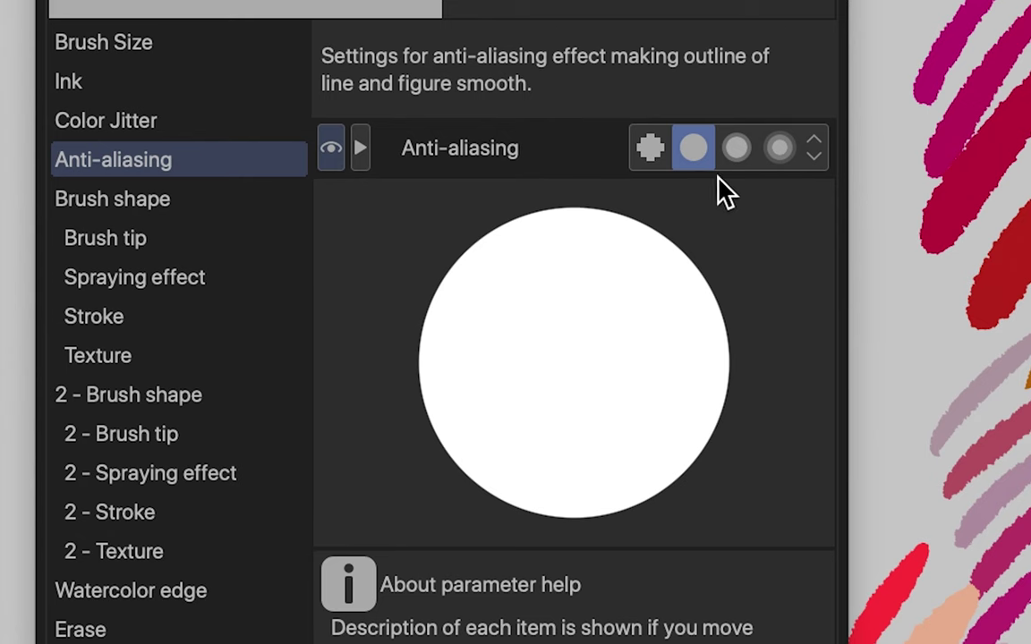
click(522, 262)
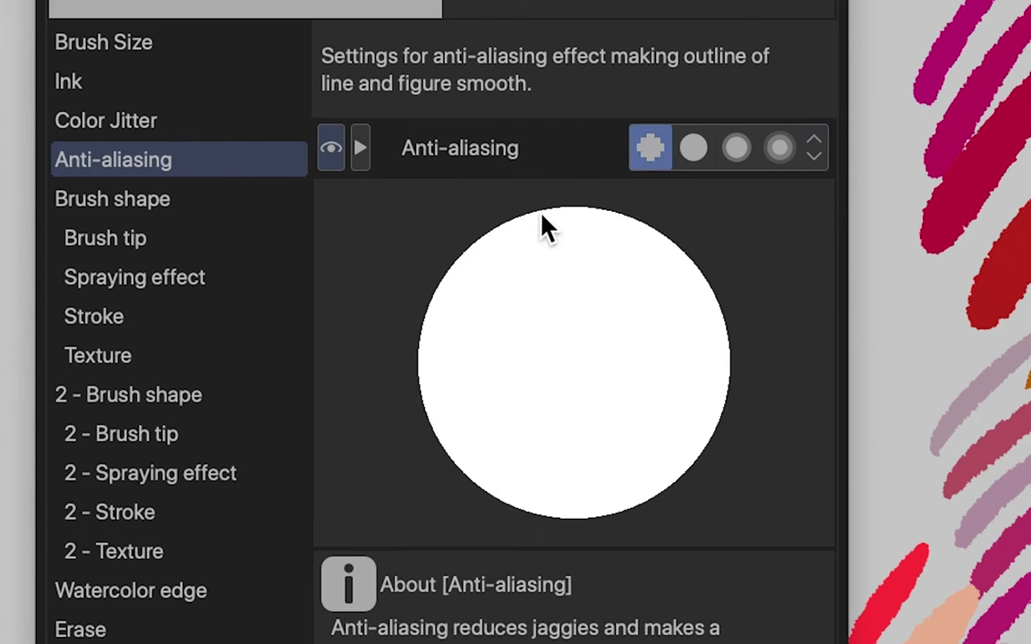
click(779, 148)
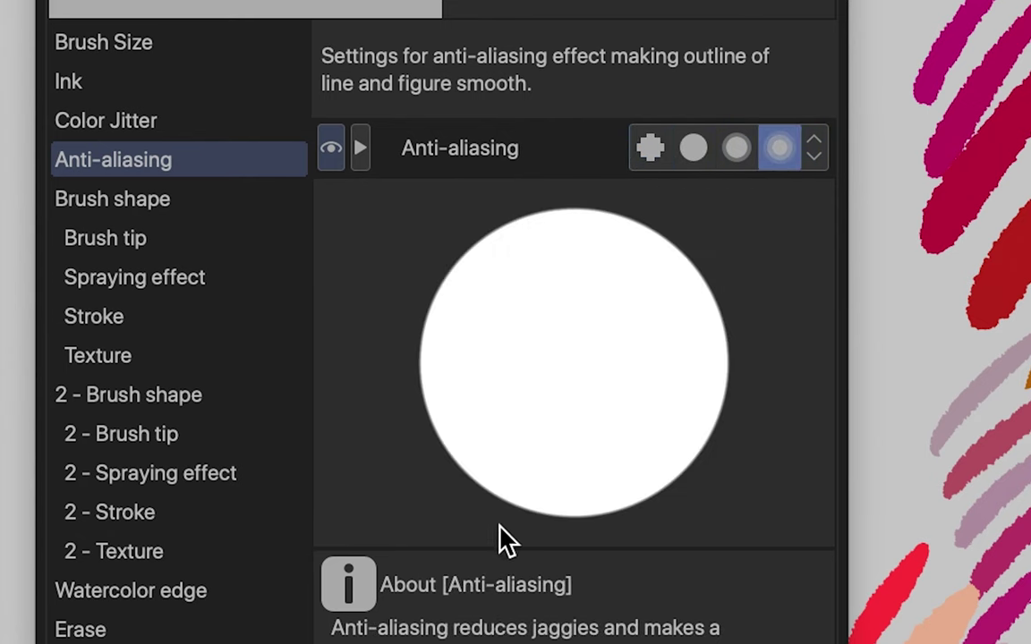
Apply the Spray brush shape preset to the Real G-pen, check its Brush tip settings, and switch to the Pen preset
click(103, 202)
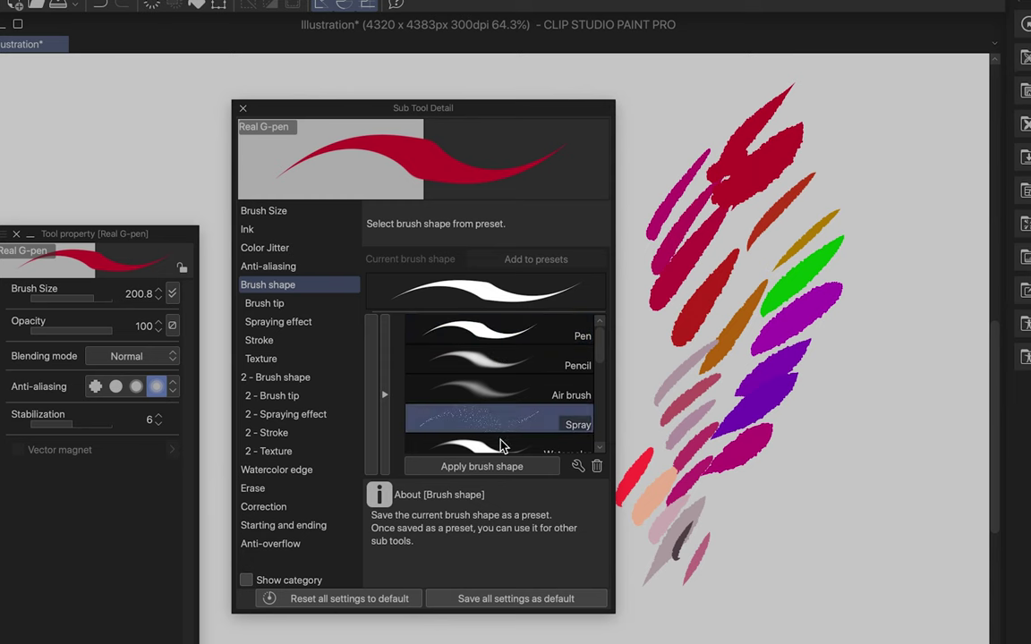
click(482, 466)
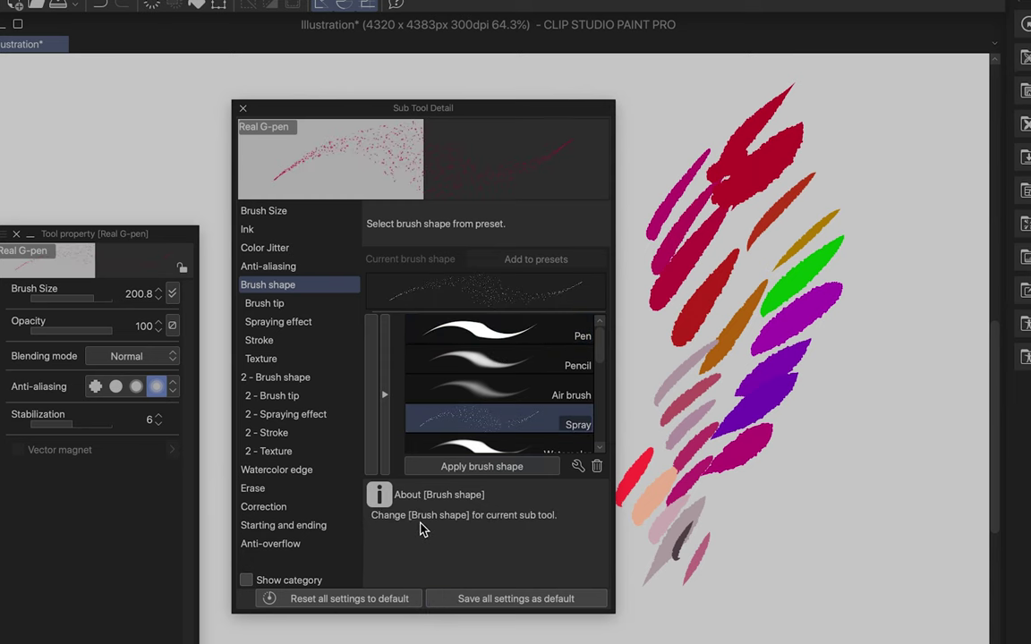
click(264, 303)
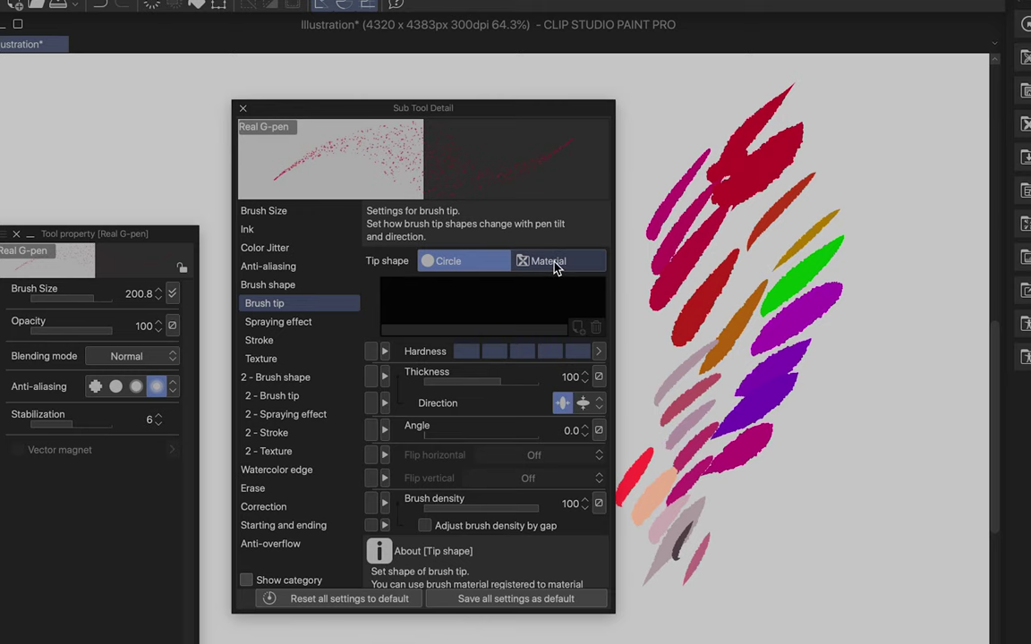
click(267, 284)
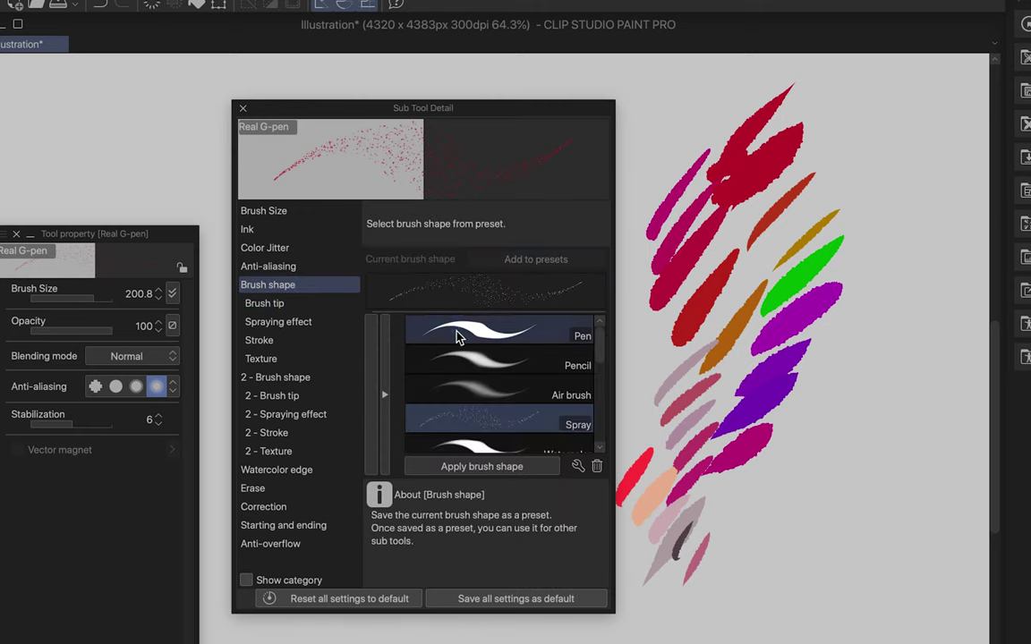
click(427, 341)
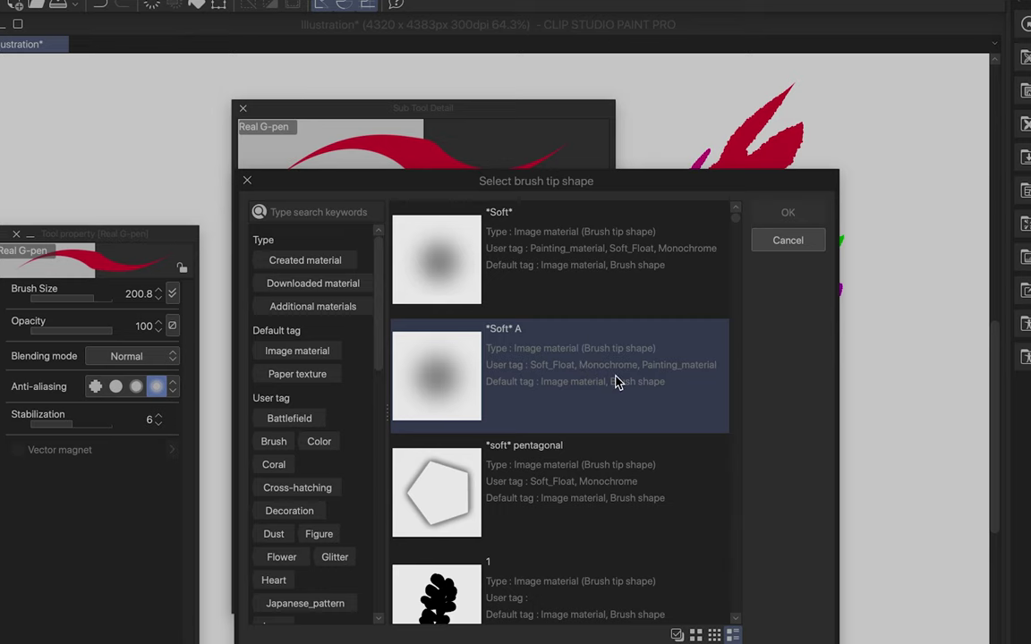
Use the *soft* pentagonal material as the brush tip, and add *Soft* A as a second tip shape
click(491, 484)
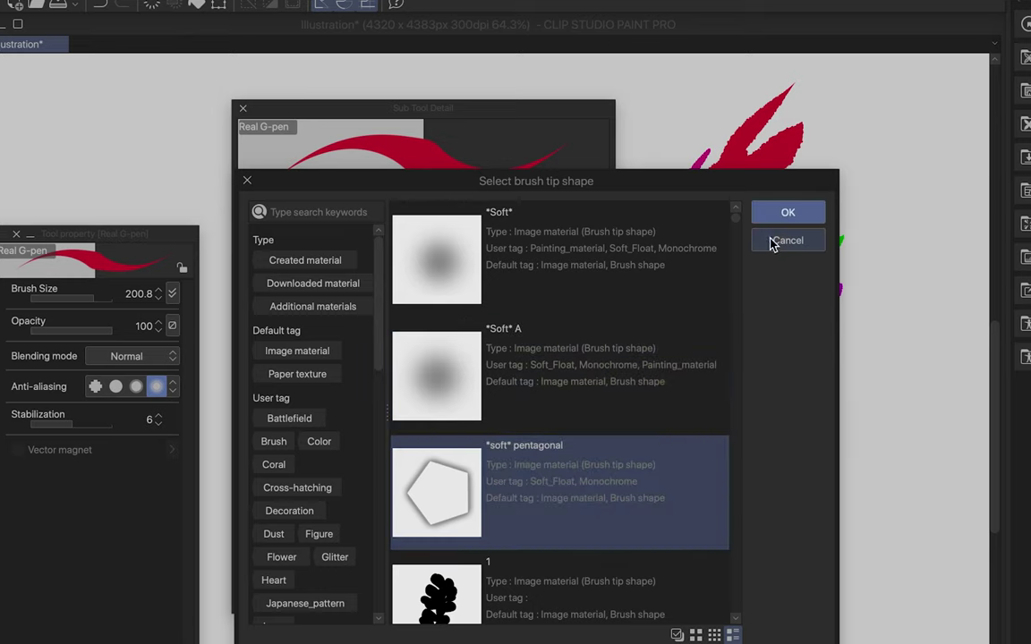
click(785, 217)
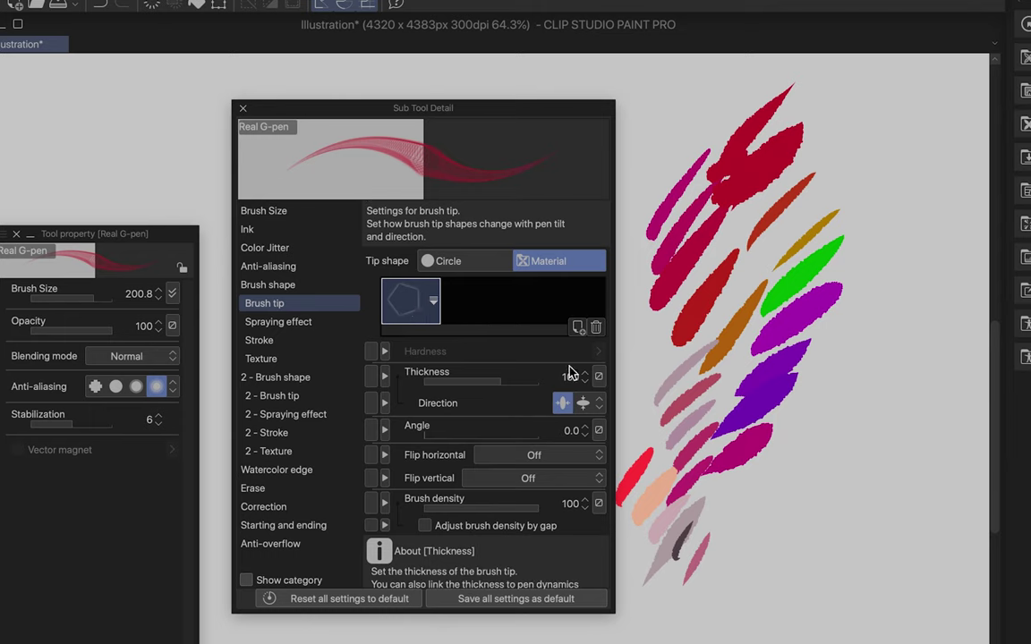
click(515, 301)
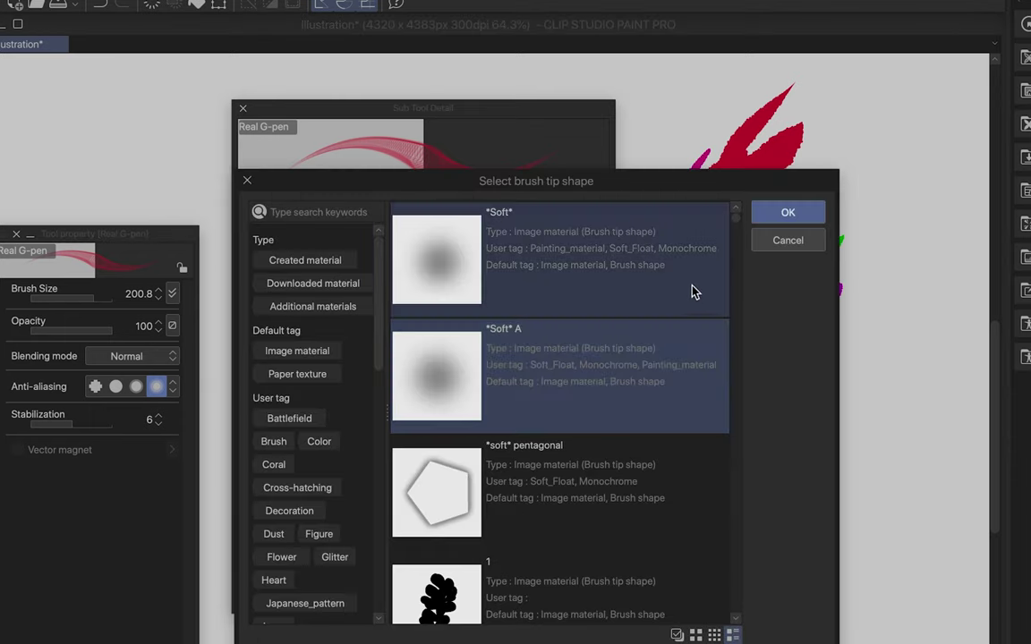
click(765, 220)
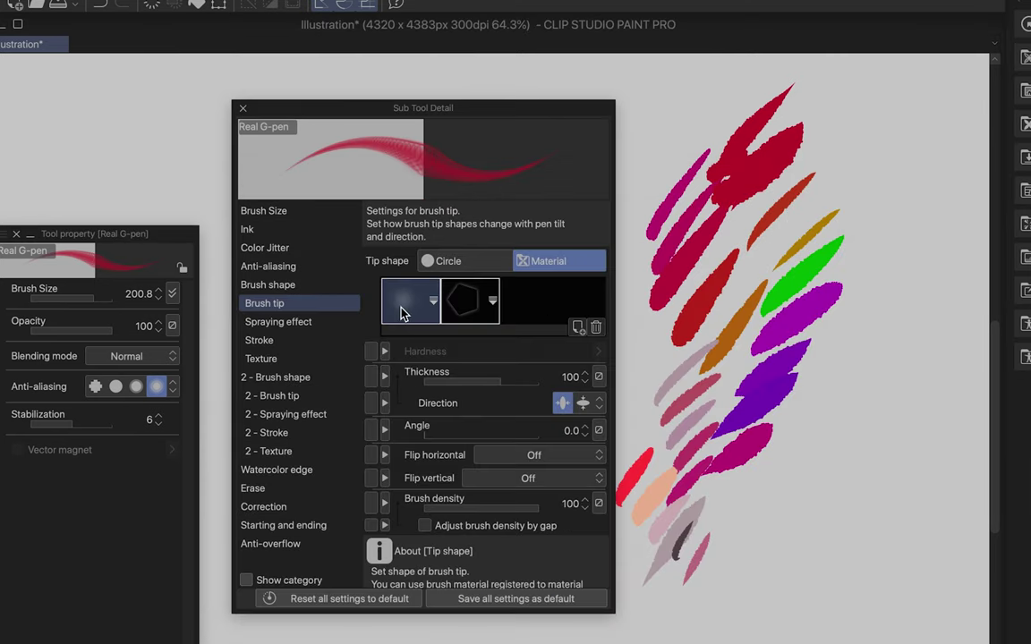
Turn on Spraying effect for the brush with the two material tips
click(278, 321)
click(437, 260)
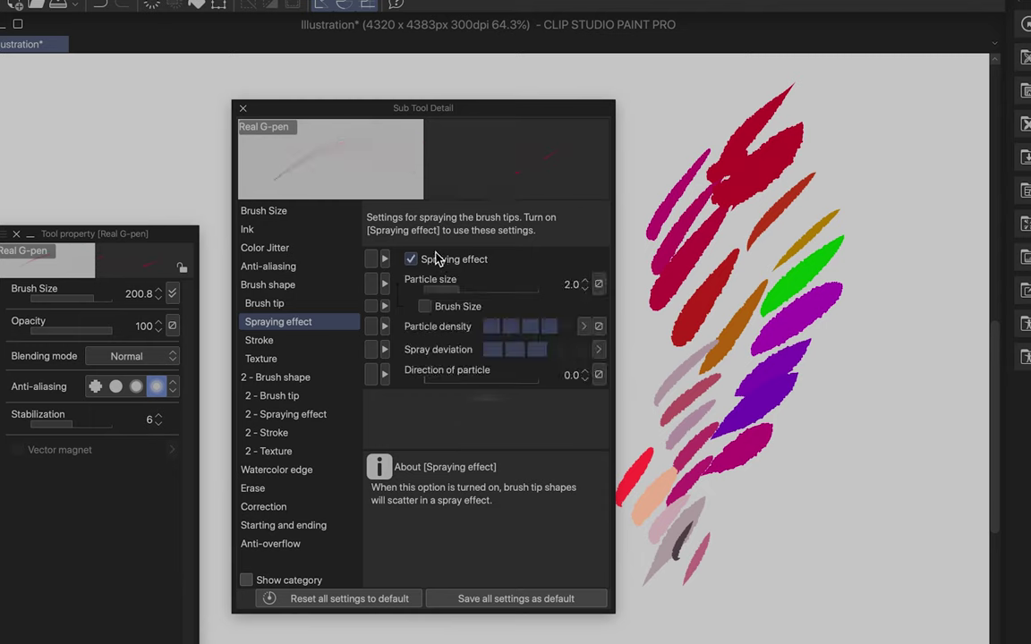
Set the spray Particle size to 36.9 and spray test marks on the blank area of the canvas
drag(482, 295, 504, 295)
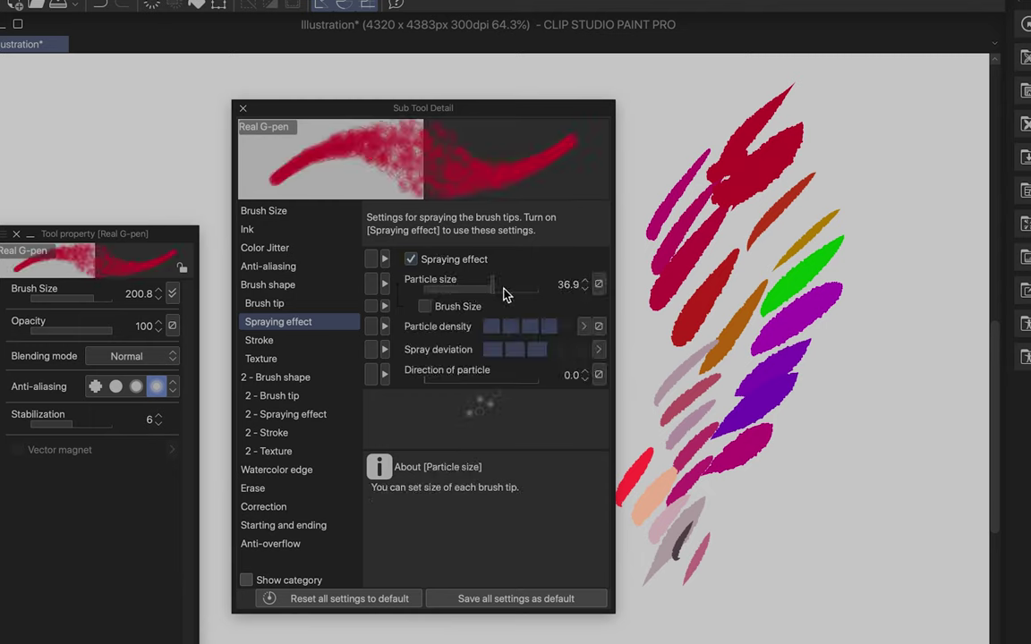
drag(847, 467, 837, 501)
drag(764, 569, 793, 602)
scroll(834, 465, up, 4)
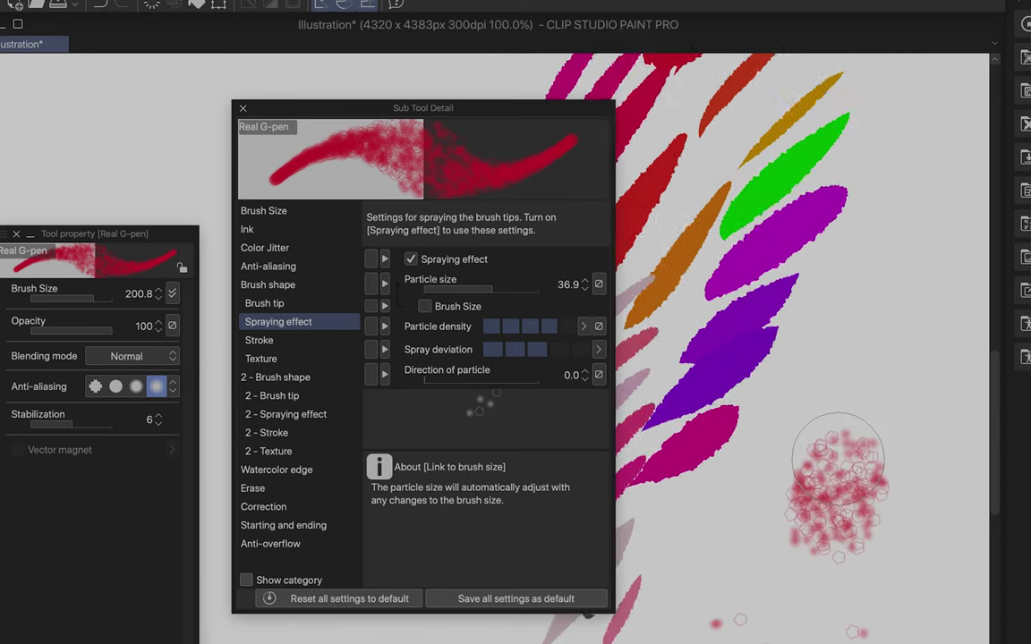
drag(833, 574, 828, 335)
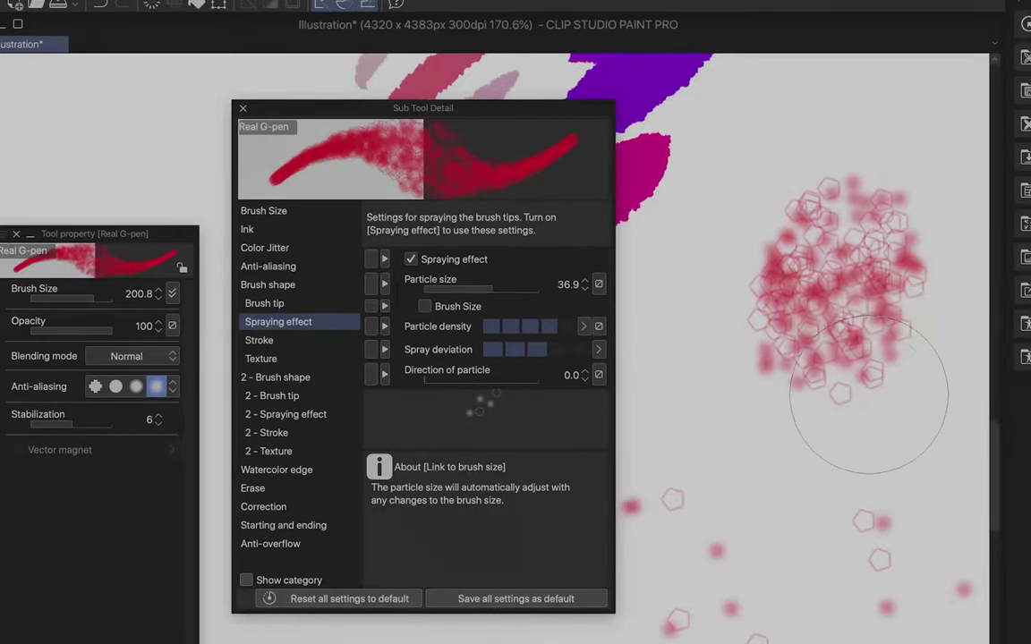
Give the Real G-pen a Circle brush tip, draw a horizontal test stroke at Thickness 16, and set Thickness to 367
click(317, 303)
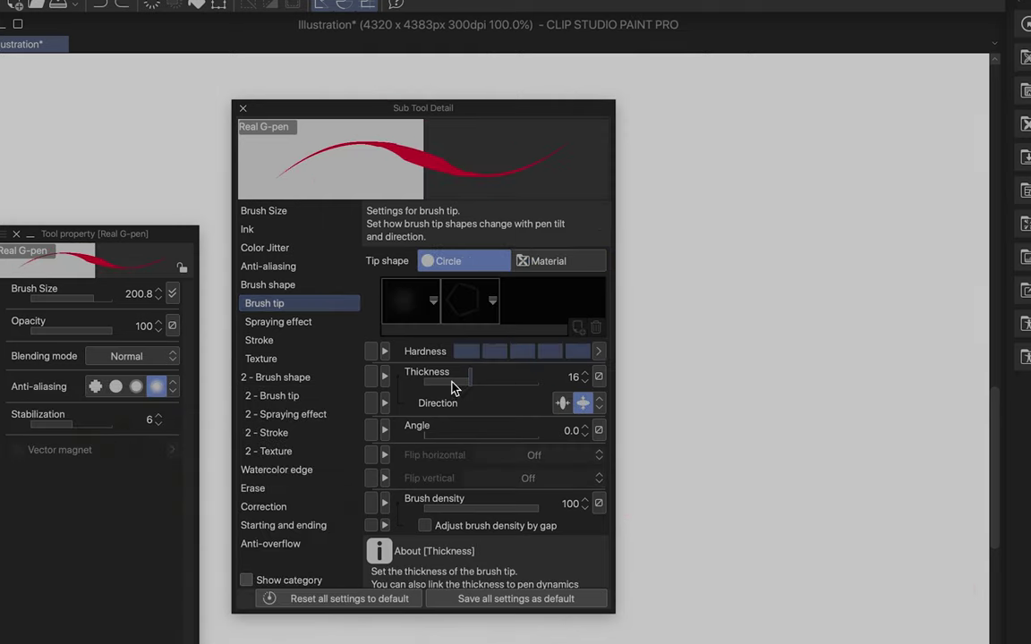
drag(639, 273, 730, 273)
click(521, 378)
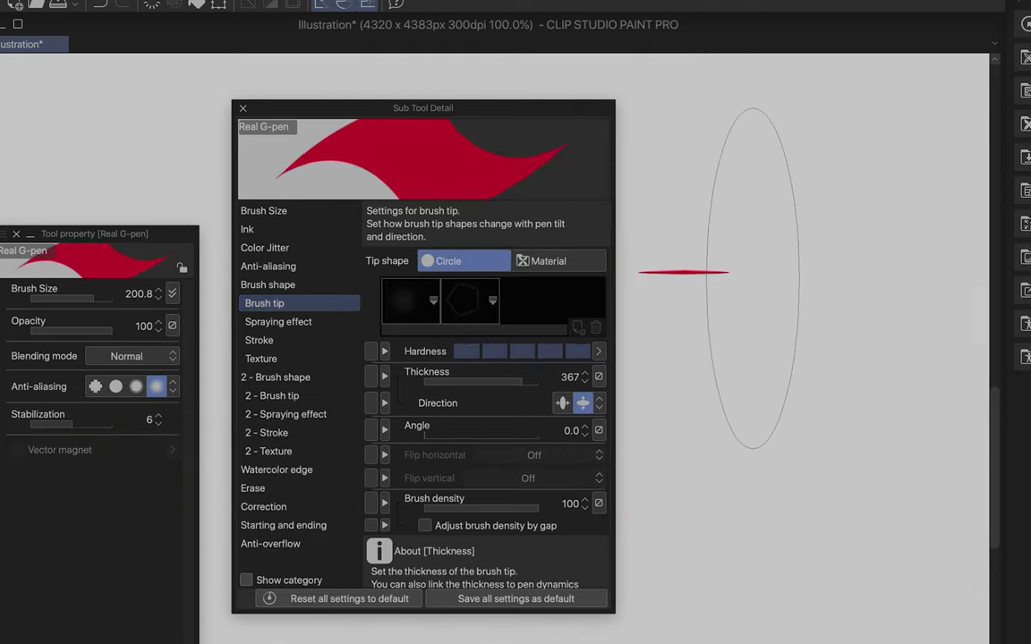
Stamp and undo an oversized brush mark, reduce Brush Size to 36.6, and stamp the elliptical tip once
click(761, 255)
key(super+z)
drag(775, 325, 754, 282)
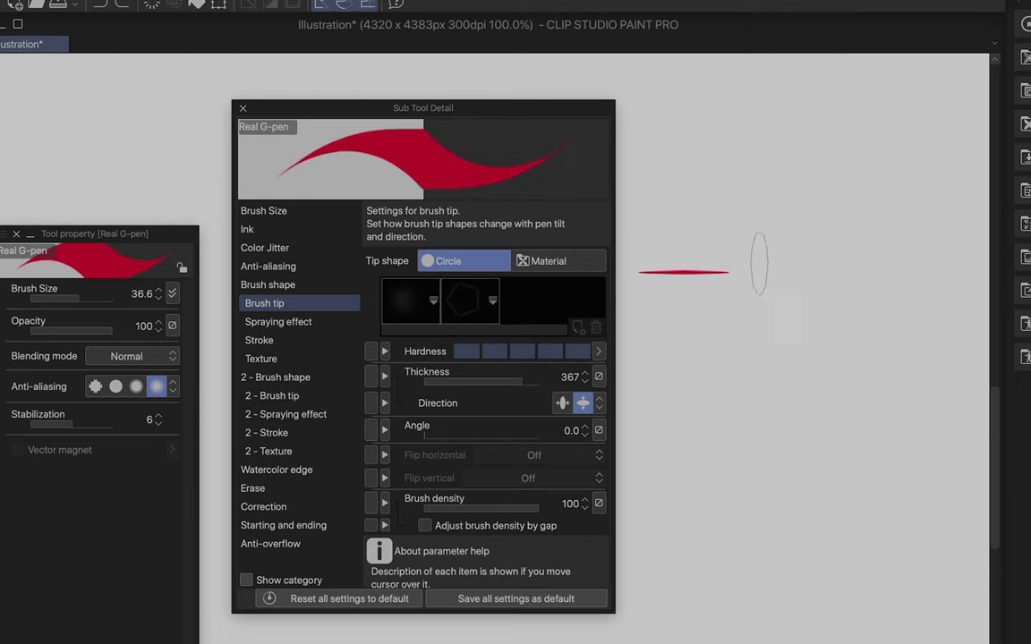
click(769, 242)
Switch the tip's thickness direction, set Angle to 159.7, and stamp rotated ellipses beside the first mark
click(561, 403)
drag(410, 432, 474, 431)
click(736, 299)
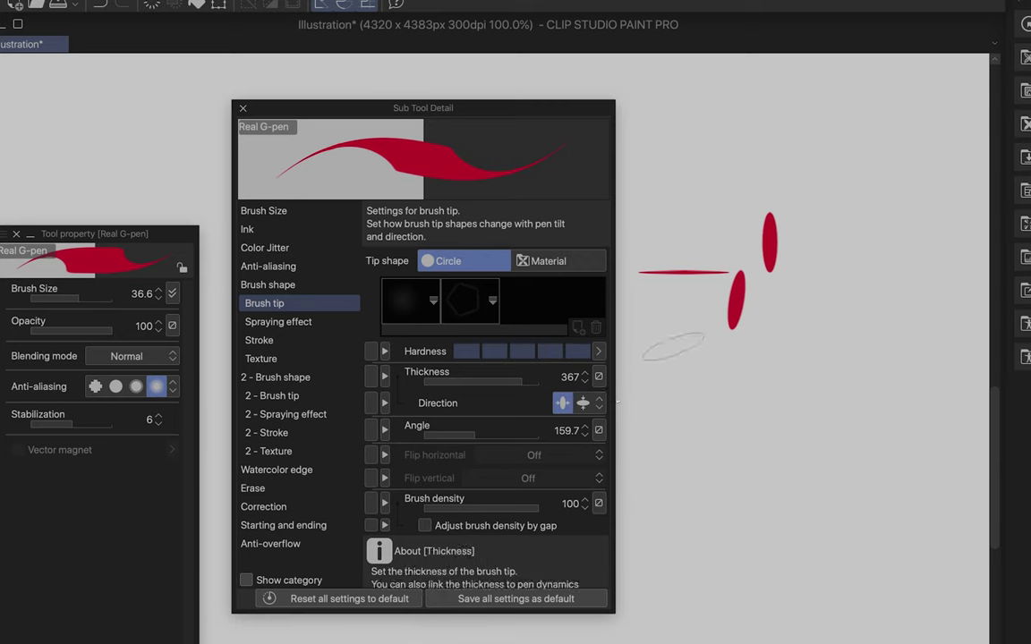
click(692, 334)
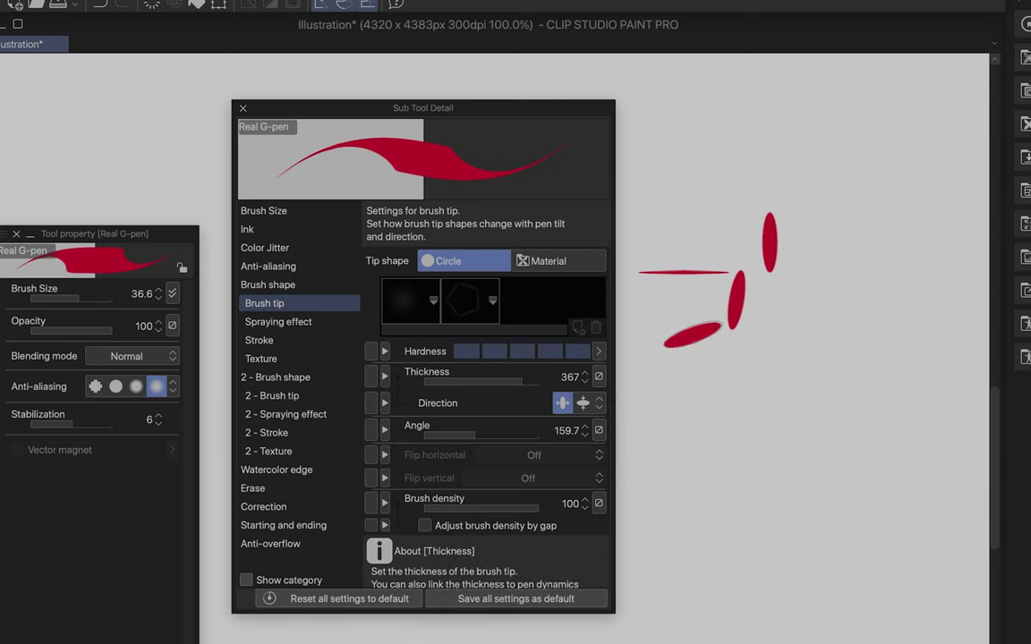
Lower Brush density to 46 and Opacity to 63, and paint three test strokes below the ellipses
click(495, 510)
drag(497, 516, 477, 513)
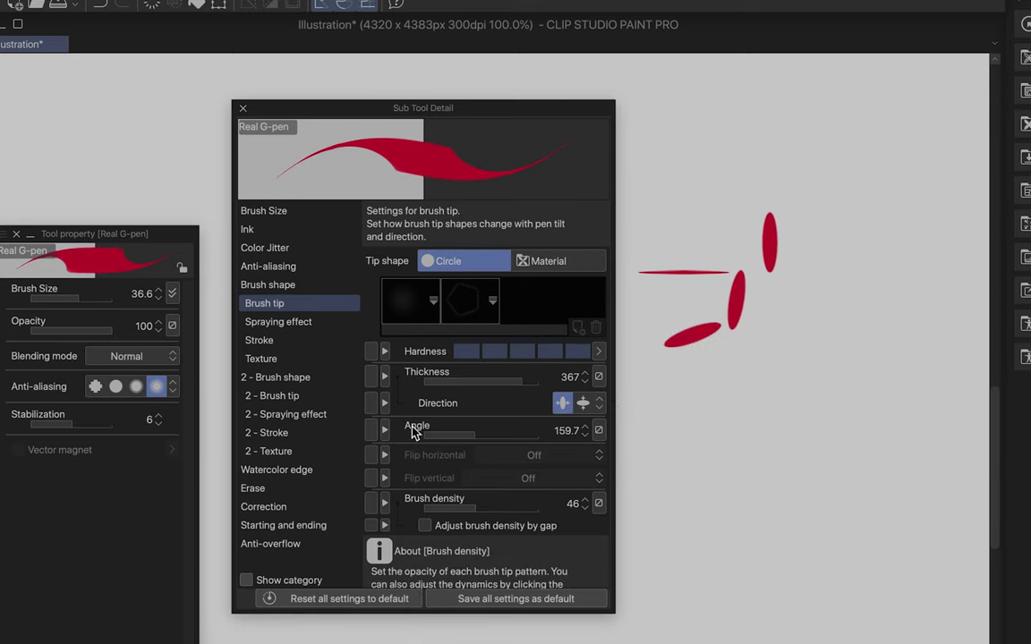
click(263, 211)
drag(115, 334, 81, 338)
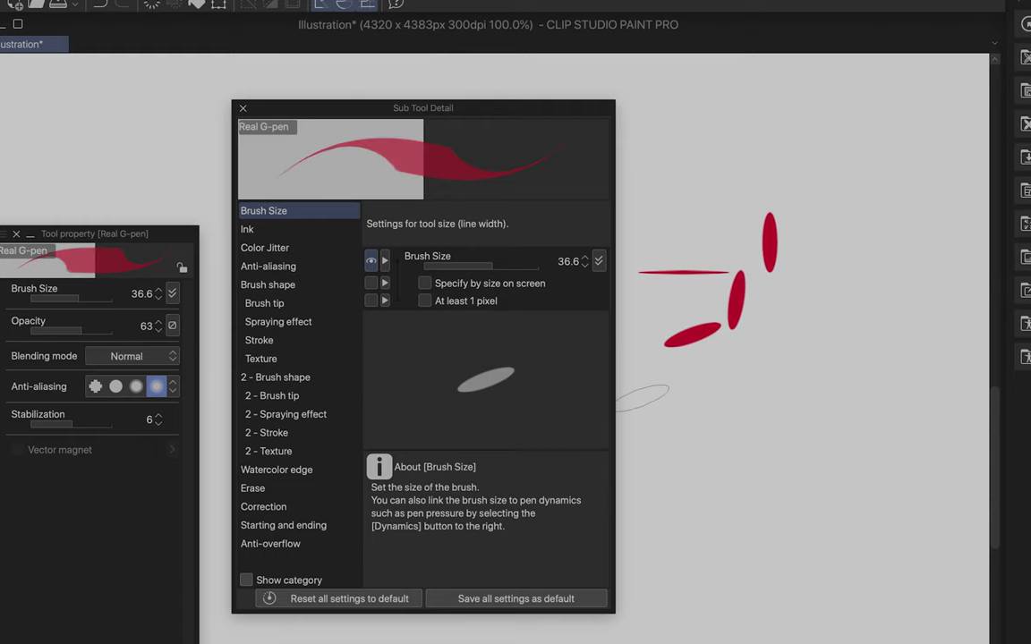
drag(641, 399, 718, 471)
drag(729, 429, 751, 490)
drag(759, 421, 787, 495)
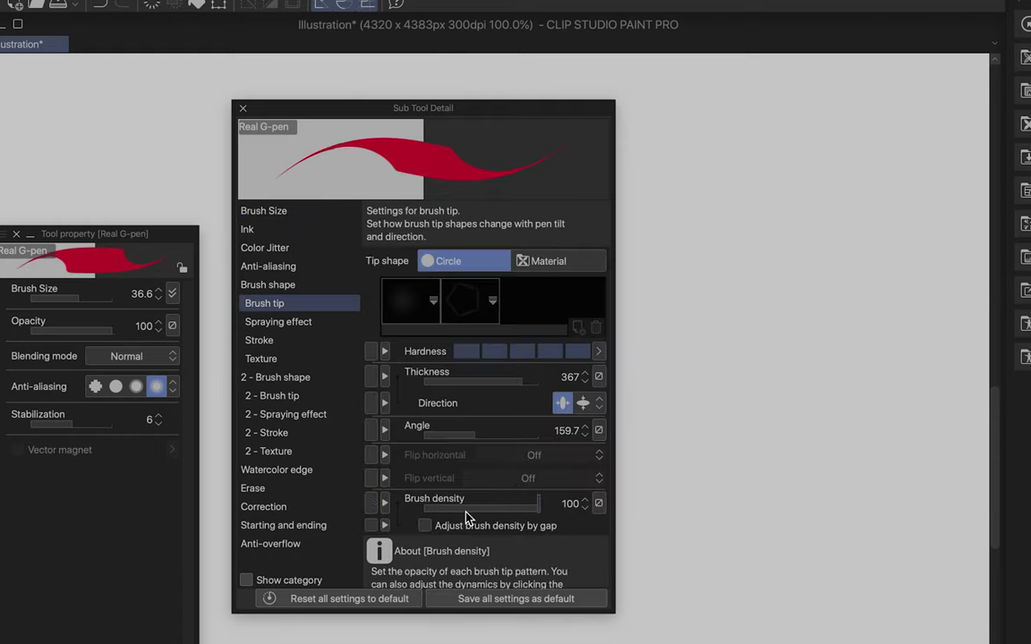
Paint test strokes with Brush density at 9, clear them from the canvas, and return Brush density to the maximum
click(472, 507)
drag(472, 506, 433, 507)
mouse_move(760, 157)
mouse_down()
mouse_move(673, 262)
mouse_move(657, 341)
mouse_move(707, 234)
mouse_move(646, 393)
mouse_move(733, 323)
mouse_move(645, 456)
mouse_move(626, 465)
mouse_move(653, 420)
mouse_up()
drag(741, 234, 720, 326)
mouse_move(750, 215)
mouse_down()
mouse_move(752, 179)
mouse_move(716, 206)
mouse_move(765, 368)
mouse_move(747, 477)
mouse_up()
key(Delete)
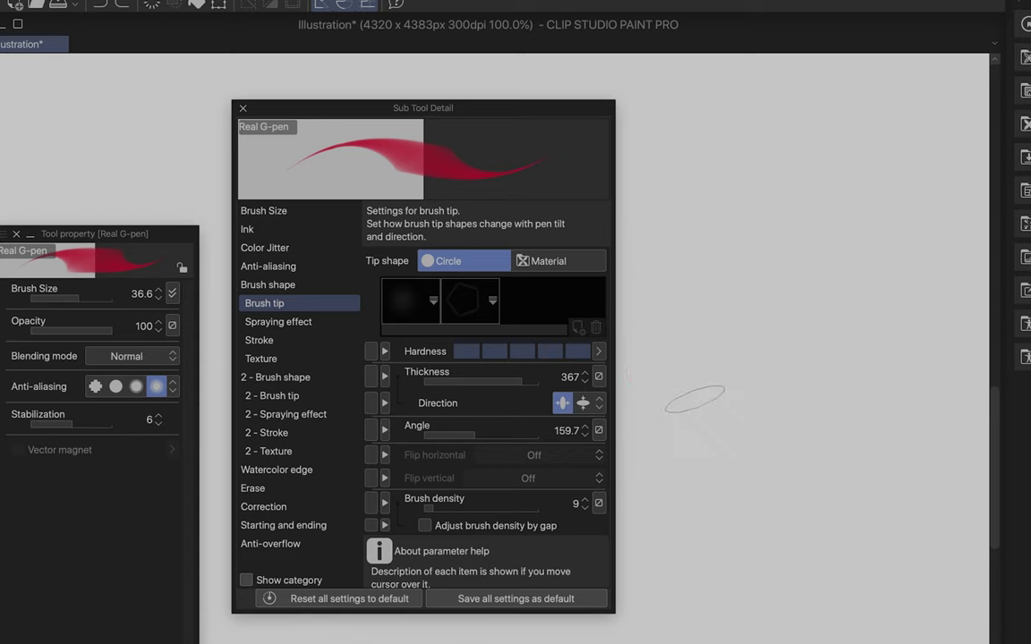
click(59, 330)
drag(468, 508, 538, 509)
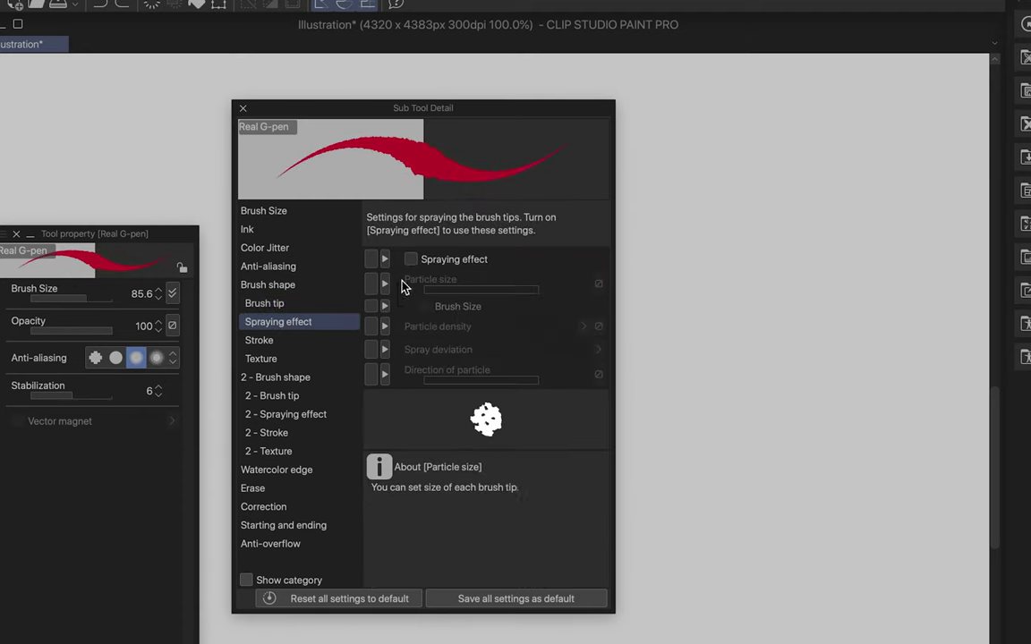
Turn on Spraying effect, spray a long curved test stroke, and set Particle density to its lowest level
click(410, 260)
drag(773, 225, 617, 571)
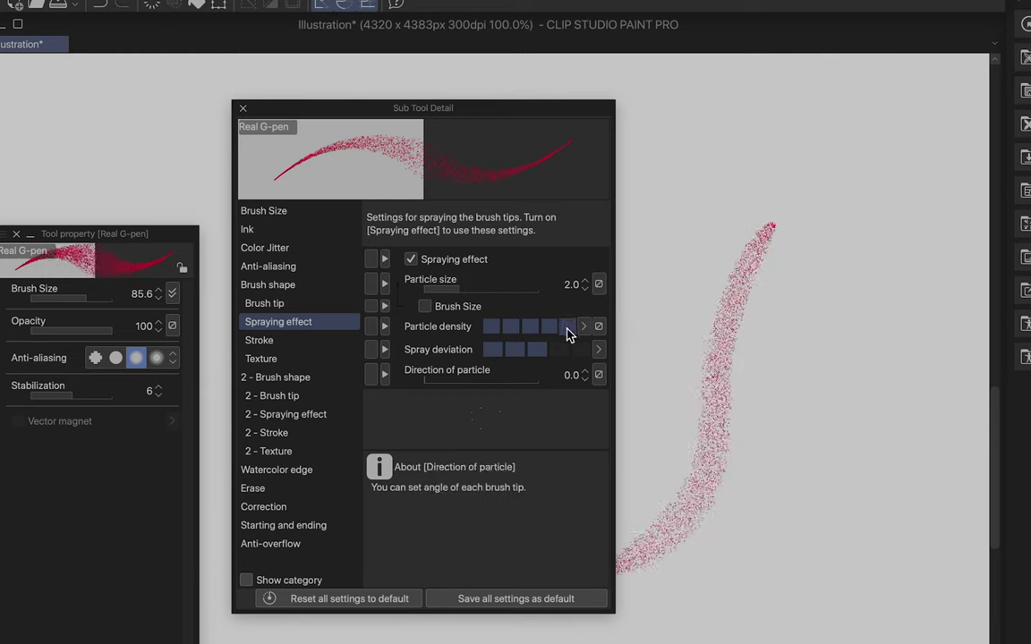
click(490, 328)
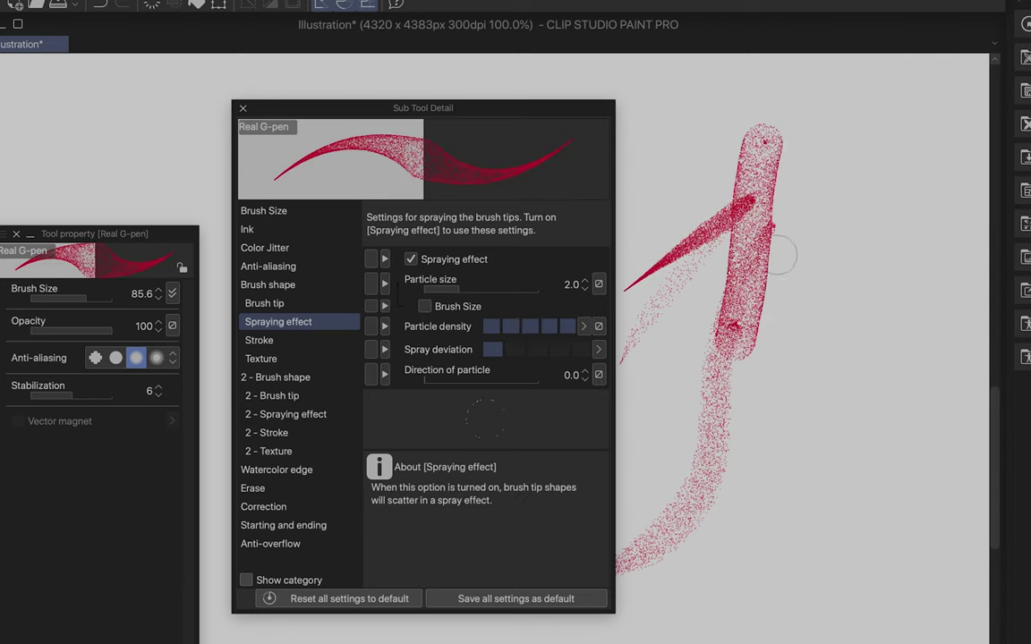
Clear the canvas and spray one stroke at the lowest Spray deviation and another at the highest
key(Delete)
drag(705, 138, 645, 392)
click(581, 349)
drag(823, 172, 726, 407)
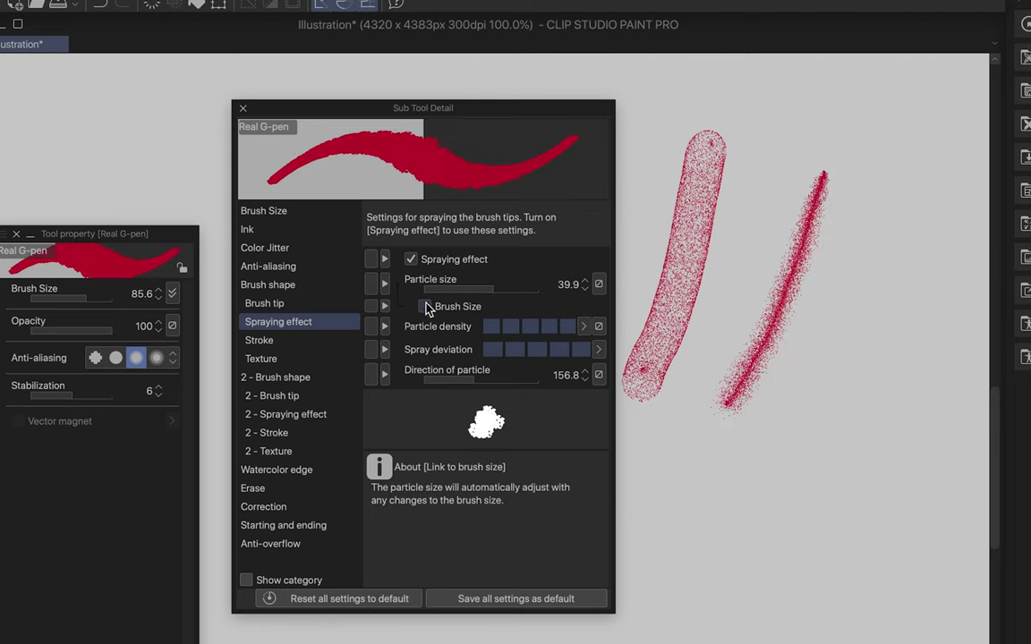
Paint test dabs and short strokes around the existing samples using the spraying effect with particle size unlinked from brush size
click(685, 420)
drag(682, 396, 709, 365)
click(751, 421)
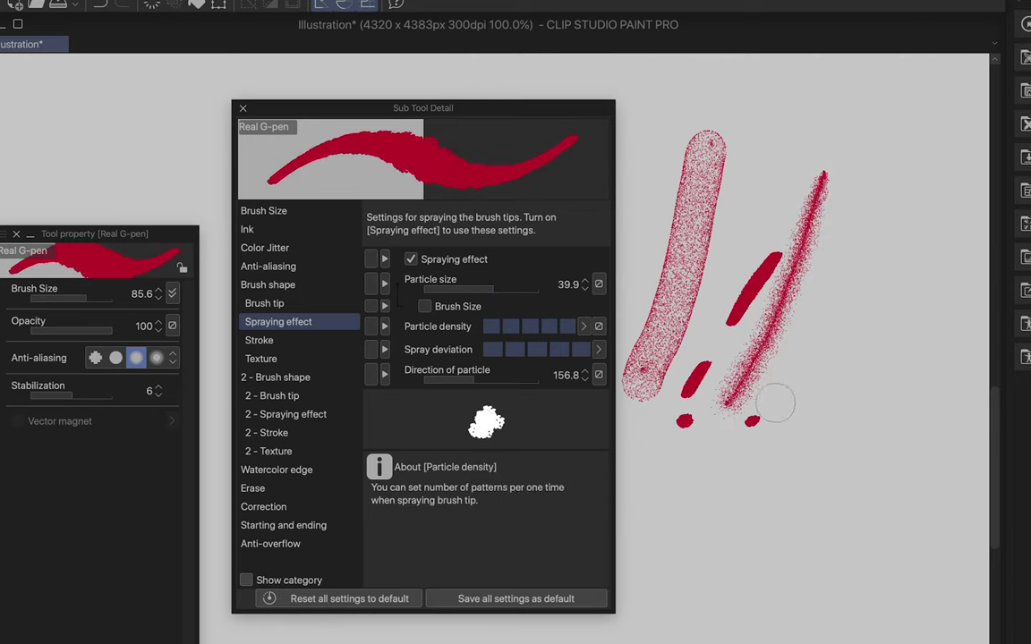
click(799, 397)
drag(730, 322, 779, 258)
click(839, 358)
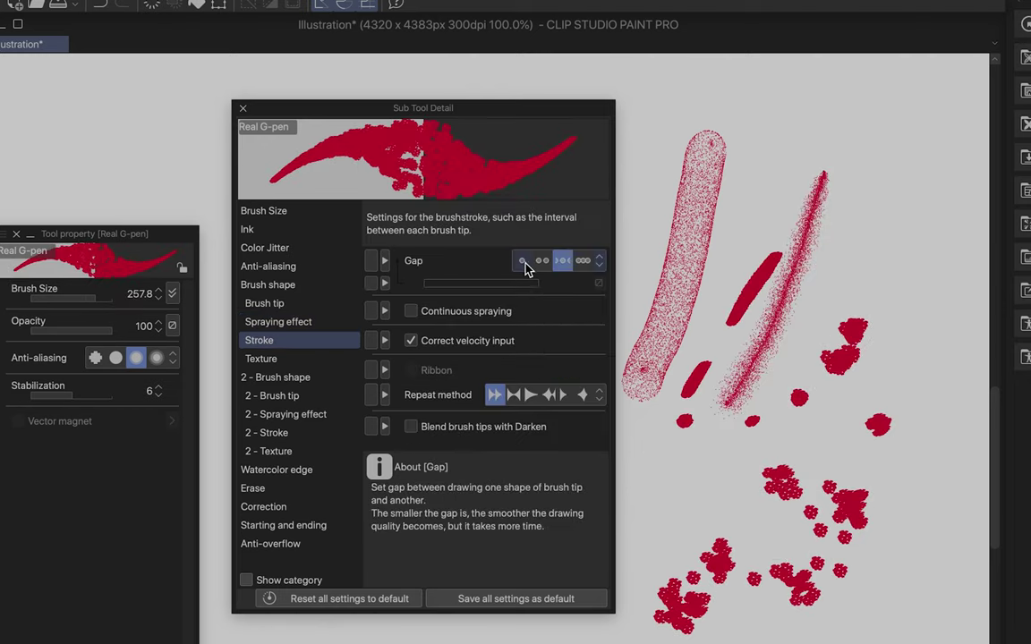
Set the brush stroke gap to a fixed 96.2 and paint scattered spray test strokes on a cleared canvas
click(523, 261)
drag(504, 284, 502, 284)
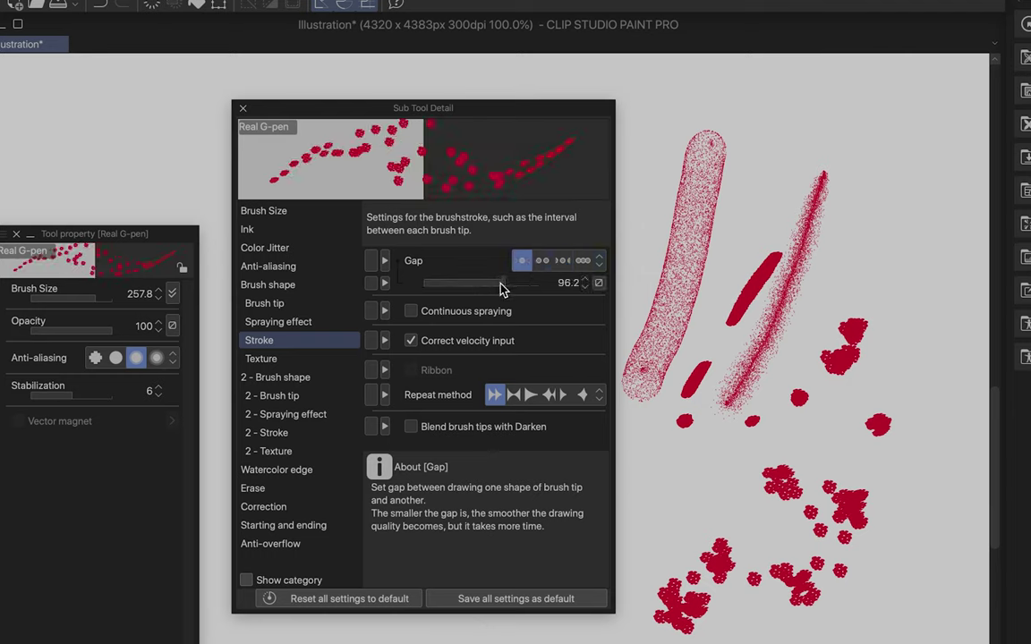
mouse_move(838, 156)
mouse_down()
mouse_move(814, 304)
mouse_move(753, 432)
mouse_move(658, 546)
mouse_move(773, 461)
mouse_move(769, 325)
mouse_up()
key(Delete)
mouse_move(801, 248)
mouse_down()
mouse_move(709, 401)
mouse_move(780, 439)
mouse_move(808, 229)
mouse_move(830, 393)
mouse_move(707, 394)
mouse_up()
Turn off the Real G-pen's spraying effect and return to its stroke settings
click(324, 322)
click(410, 265)
click(313, 340)
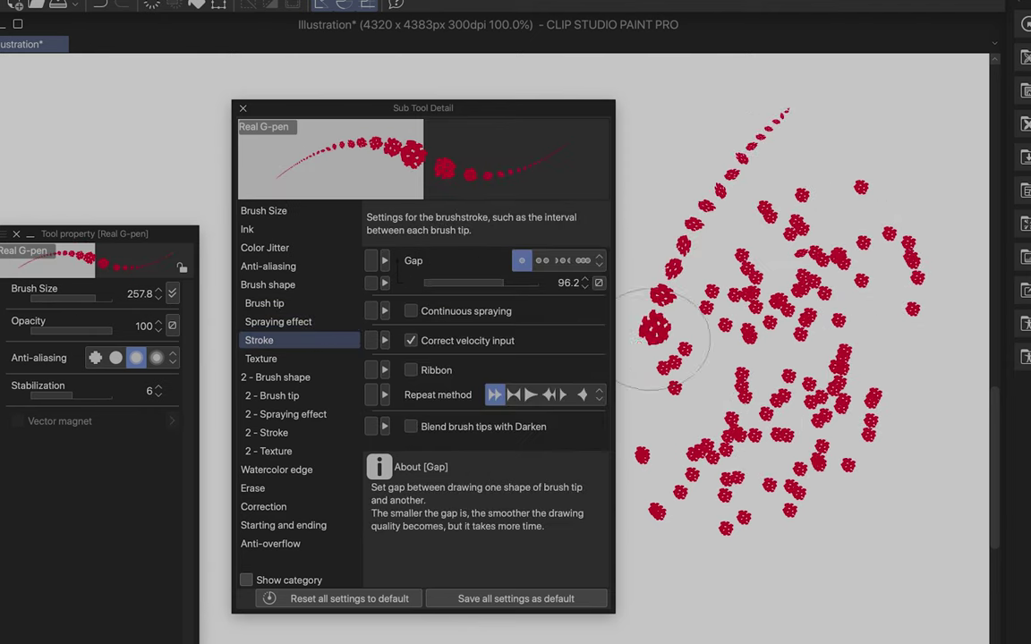
Reduce the brush size to 93.9, test the tip spacing on a cleared canvas, and set the stroke gap to the wide preset
mouse_move(737, 465)
mouse_down()
mouse_move(736, 437)
mouse_move(723, 428)
mouse_up()
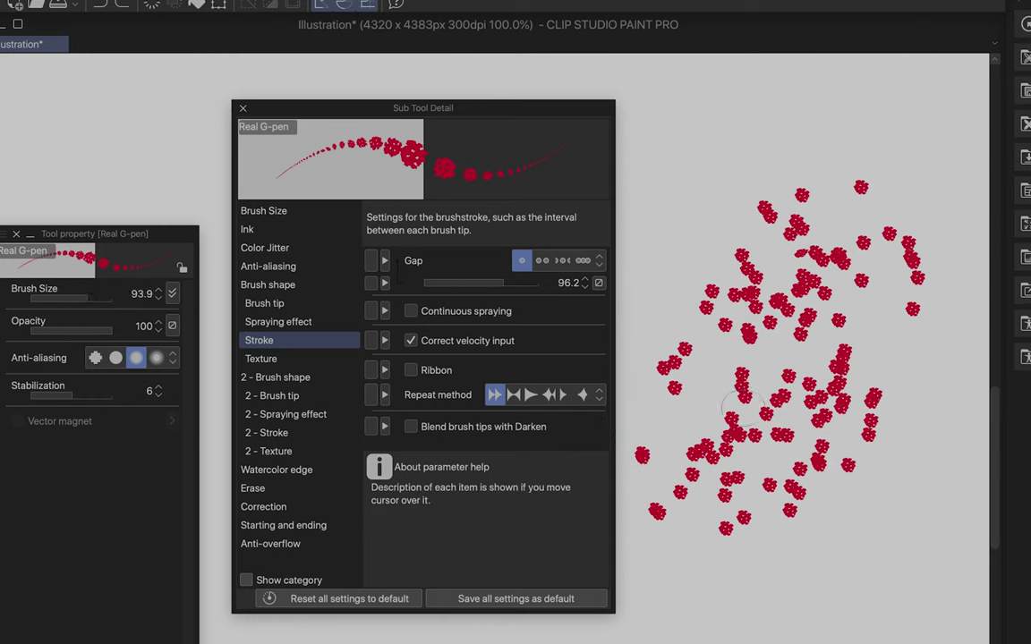
key(Delete)
mouse_move(884, 109)
mouse_down()
mouse_move(783, 253)
mouse_move(703, 416)
mouse_move(747, 471)
mouse_move(799, 301)
mouse_move(877, 282)
mouse_move(778, 486)
mouse_up()
click(541, 261)
key(Delete)
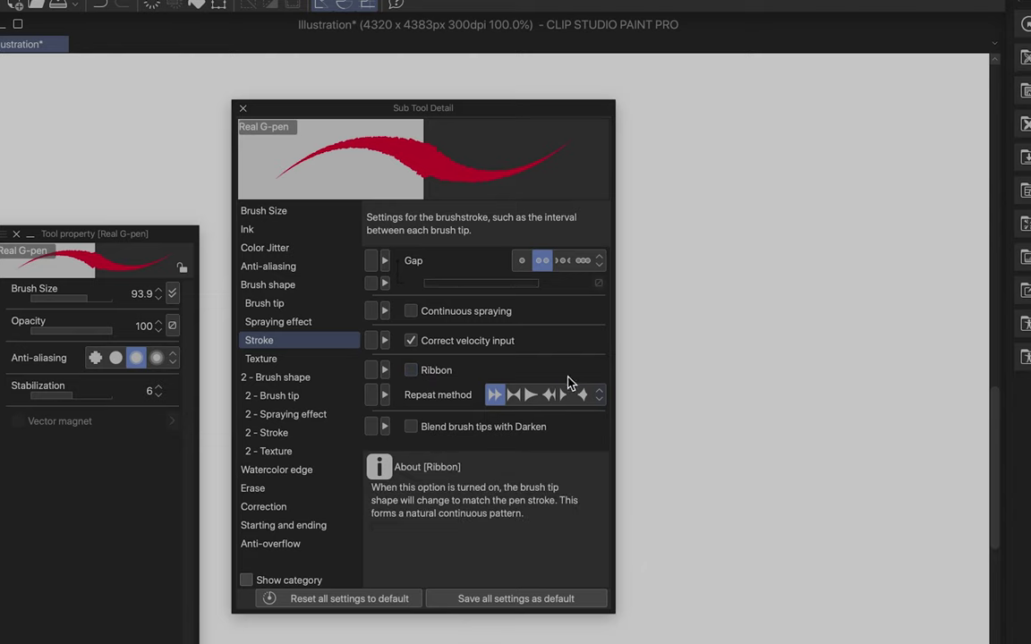
Paint a winding Tirolean Tape ribbon, set its repeat method to the third option, and test it with new strokes
mouse_move(792, 170)
mouse_down()
mouse_move(661, 525)
mouse_move(743, 488)
mouse_move(817, 255)
mouse_move(854, 322)
mouse_move(823, 279)
mouse_move(802, 534)
mouse_move(914, 282)
mouse_move(857, 519)
mouse_up()
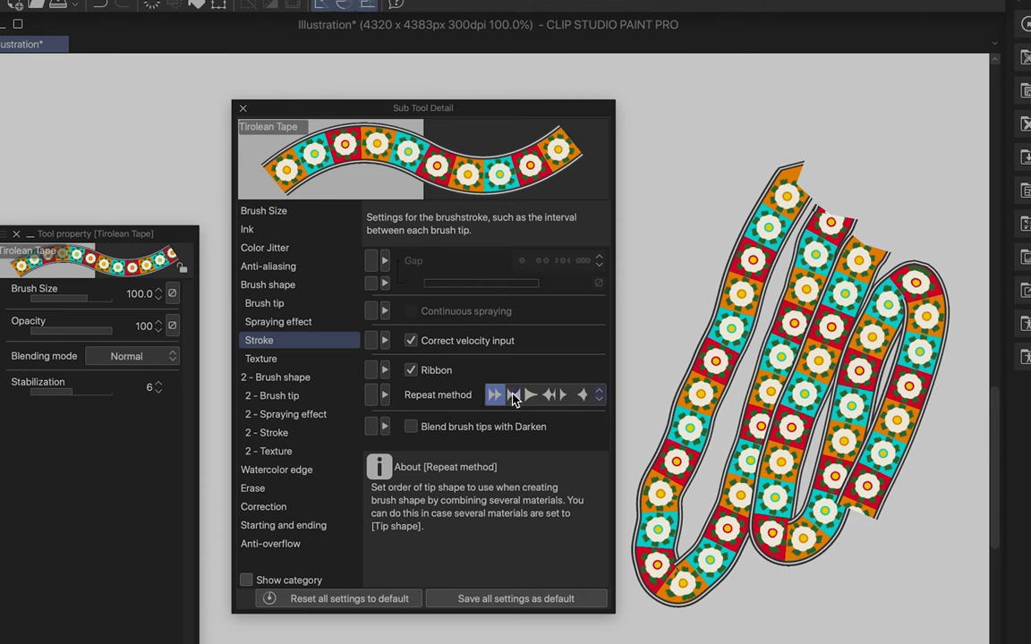
click(510, 395)
click(531, 394)
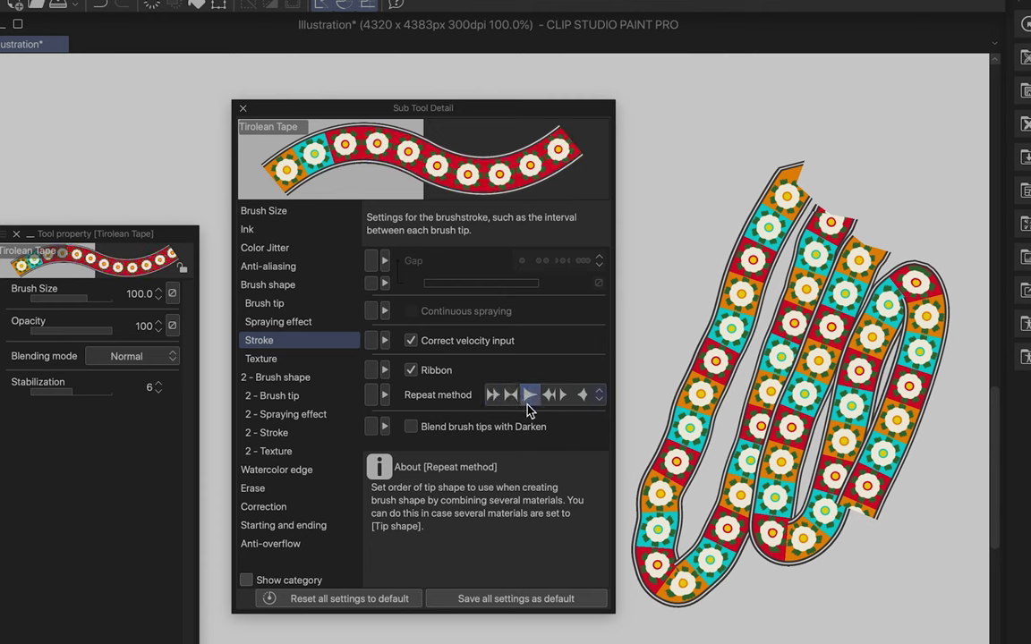
drag(732, 162, 673, 257)
key(ctrl+z)
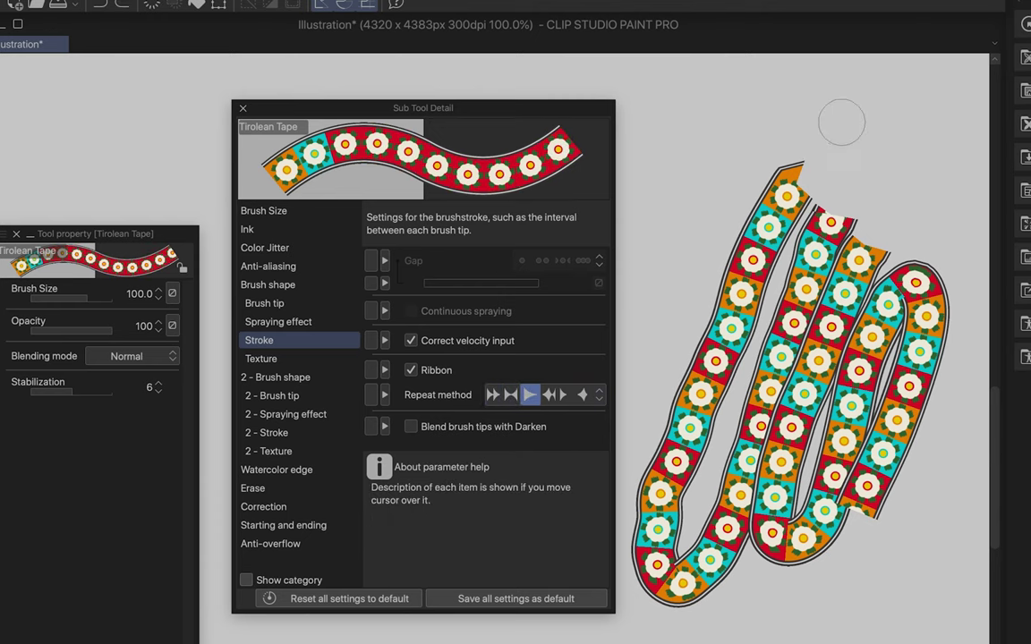
drag(840, 120, 637, 428)
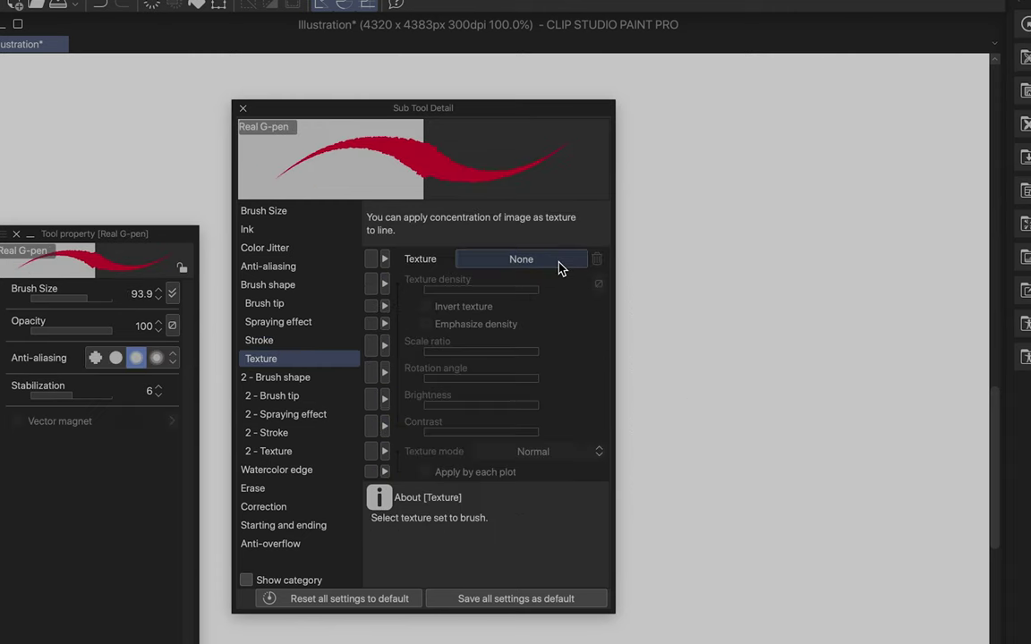
Apply the Mortar paper texture to the Real G-pen and lower the brush opacity to 44
click(559, 266)
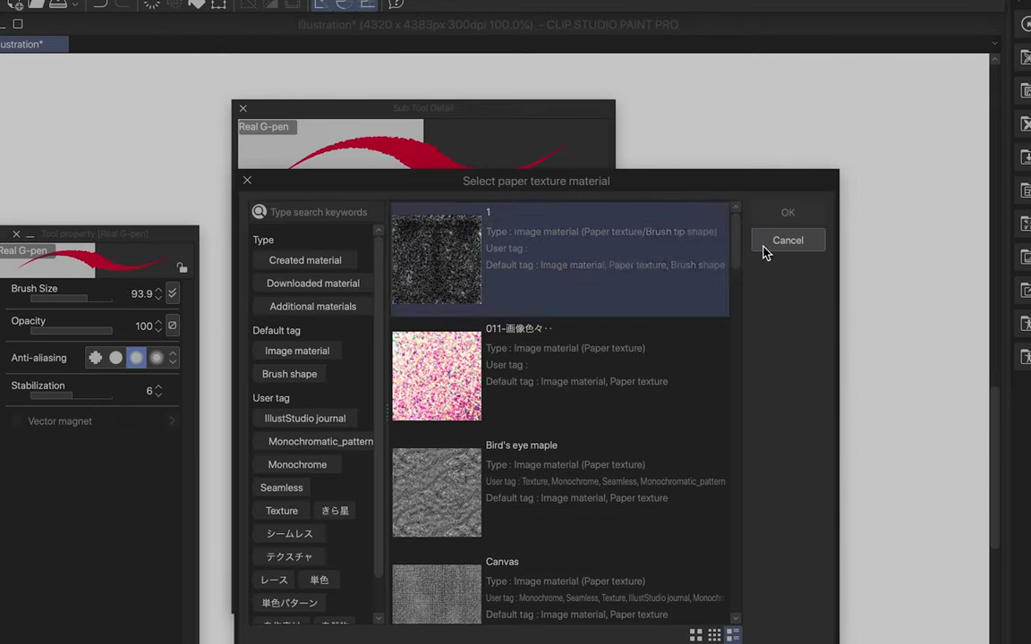
mouse_move(733, 220)
mouse_down()
mouse_move(715, 453)
mouse_move(723, 234)
mouse_move(728, 260)
mouse_up()
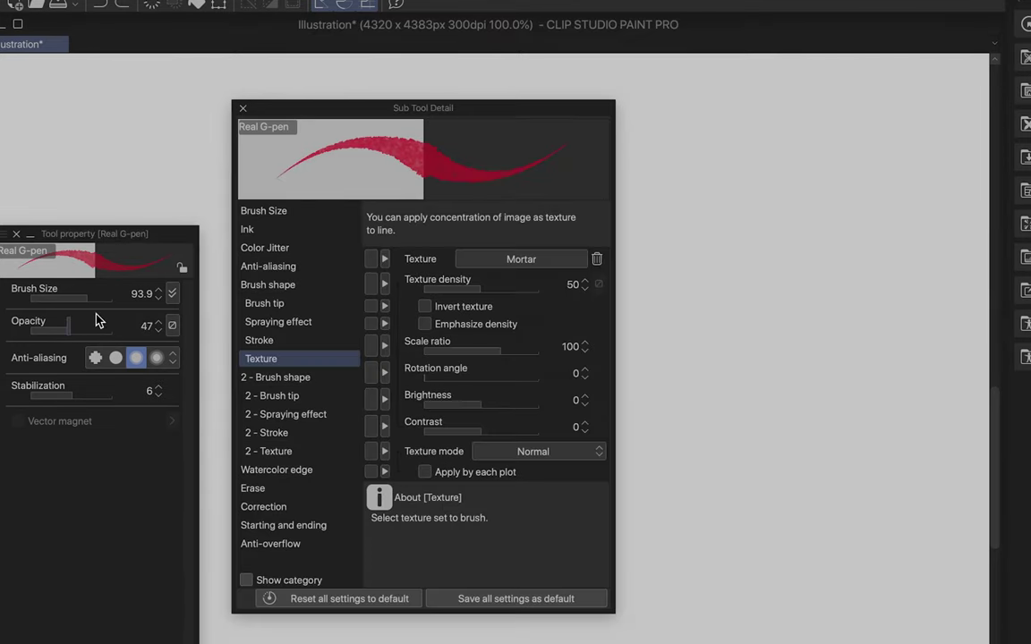
drag(97, 314, 65, 329)
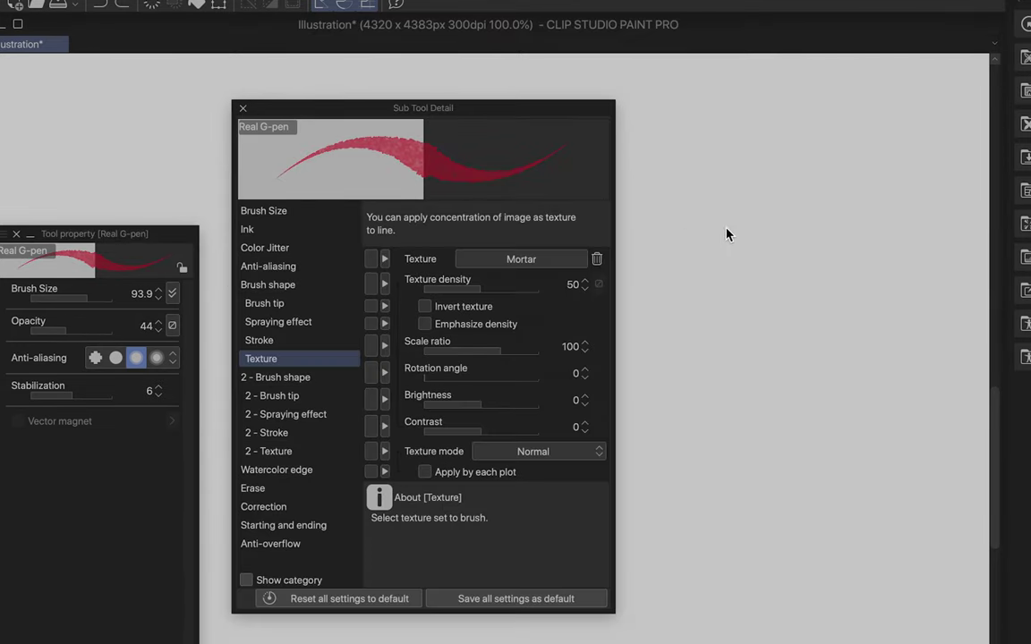
Paint large test strokes with the Mortar texture at density 100 and scale ratio 434, including one with a changed rotation angle
mouse_move(719, 229)
ctrl+alt+mouse_down()
mouse_move(778, 229)
mouse_move(717, 349)
mouse_move(670, 532)
ctrl+alt+mouse_up()
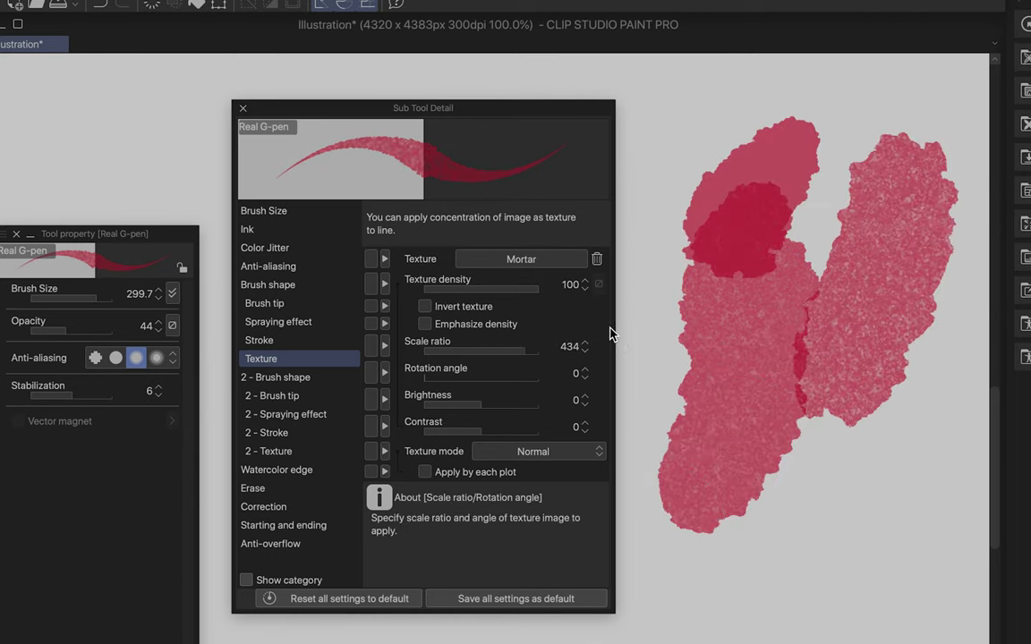
mouse_move(680, 349)
mouse_down()
mouse_move(666, 387)
mouse_move(720, 508)
mouse_move(691, 609)
mouse_up()
click(477, 377)
drag(822, 458, 801, 555)
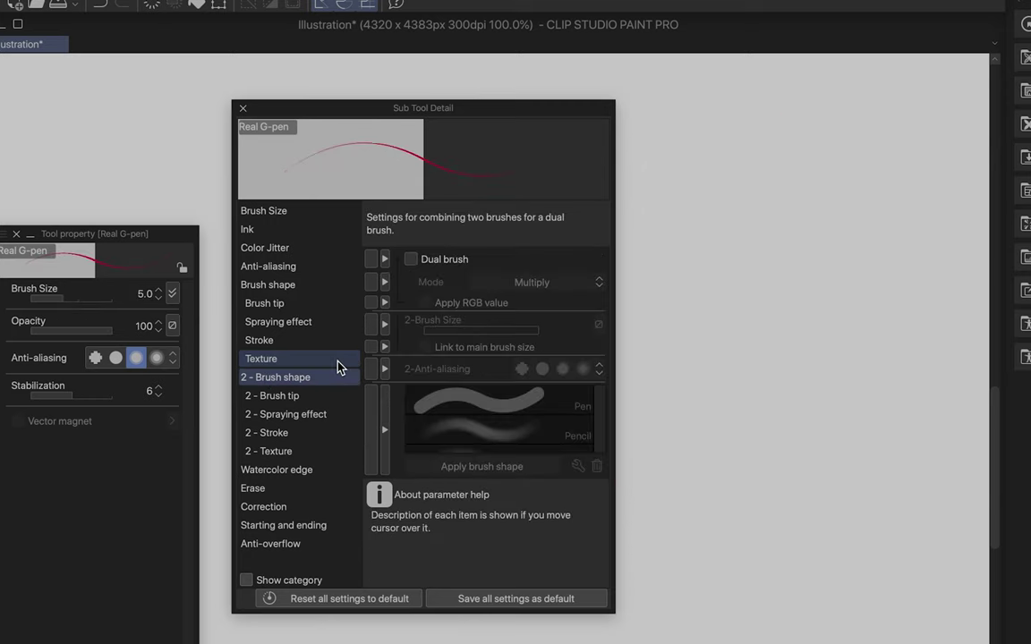
Review the secondary brush's spraying effect, stroke and texture settings, and enable Dual brush for the Real G-pen
click(291, 415)
click(286, 432)
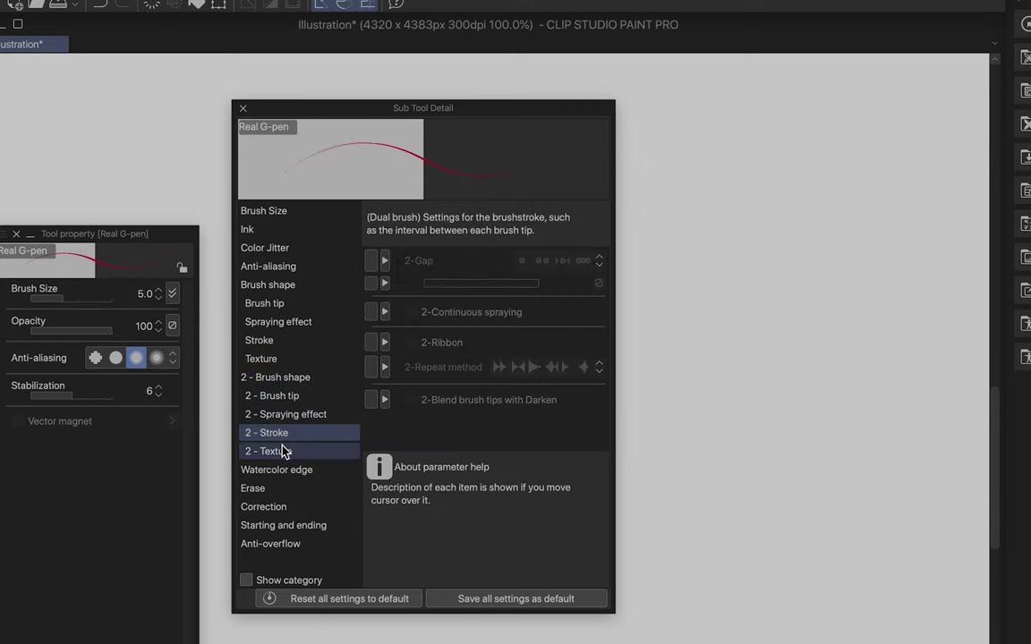
click(285, 452)
click(277, 377)
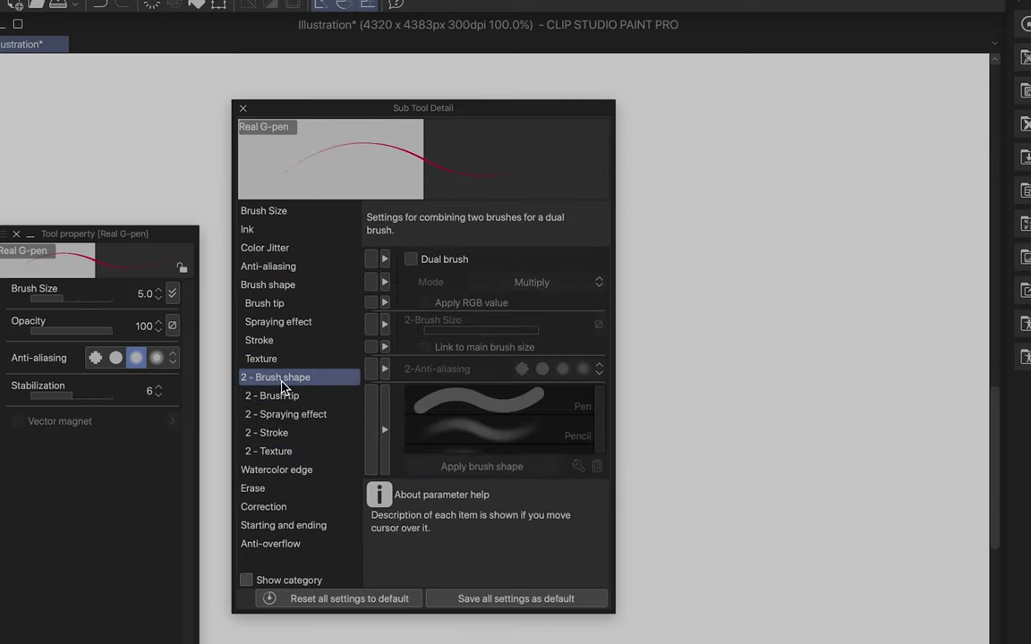
click(412, 261)
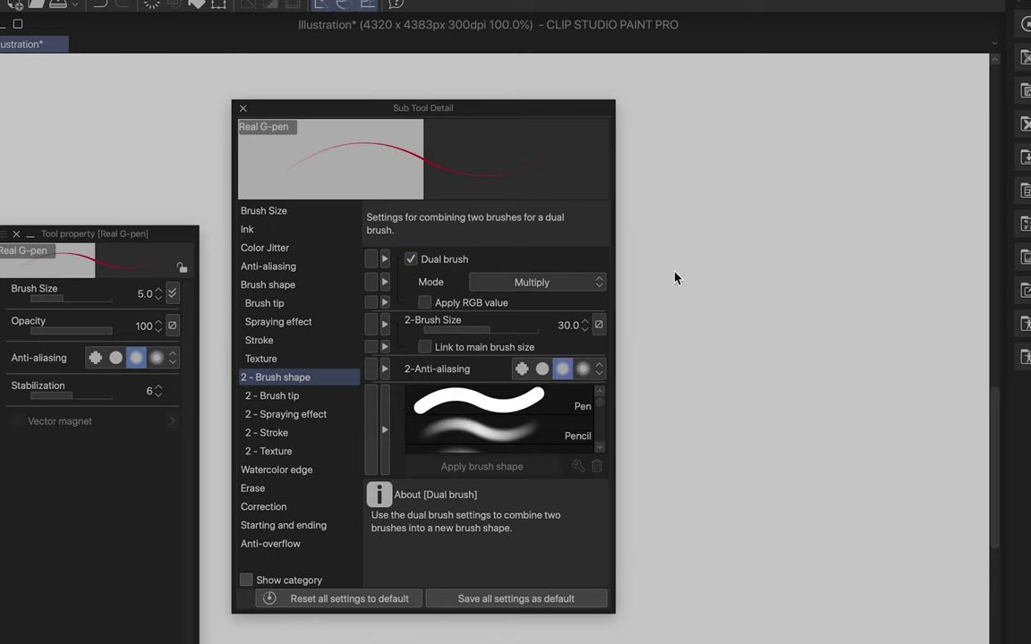
Increase the brush size to 74.7 and turn off Dual brush
mouse_move(674, 273)
mouse_down()
mouse_move(684, 289)
mouse_move(707, 290)
mouse_up()
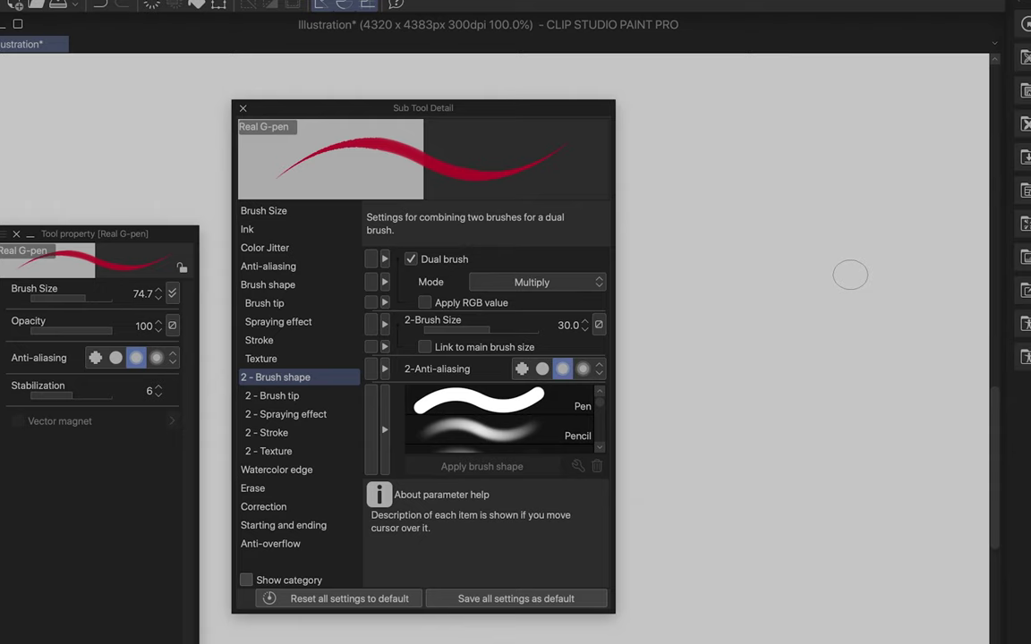
mouse_move(428, 266)
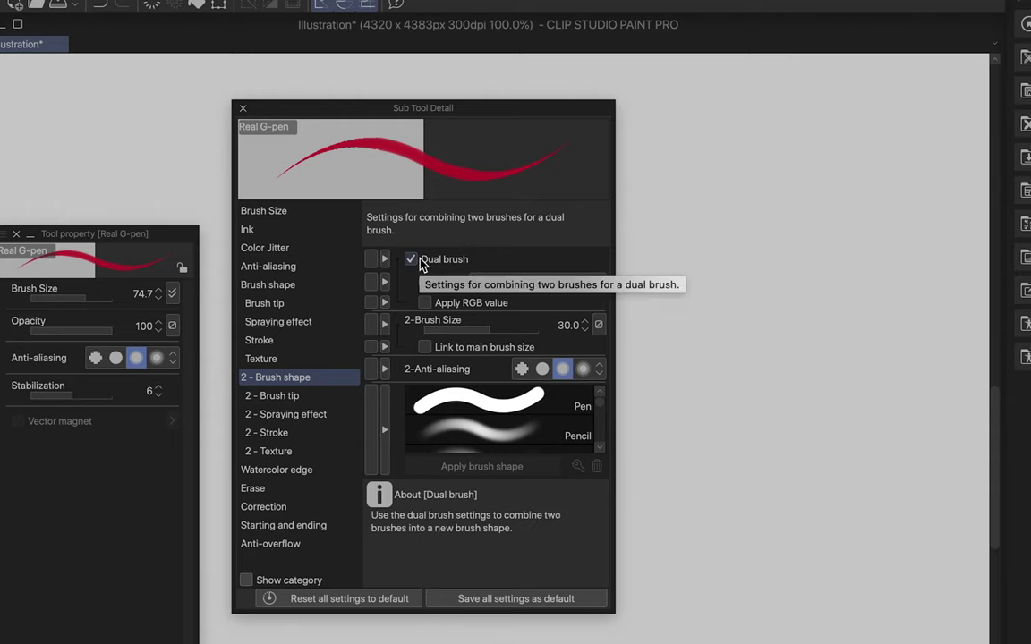
click(421, 261)
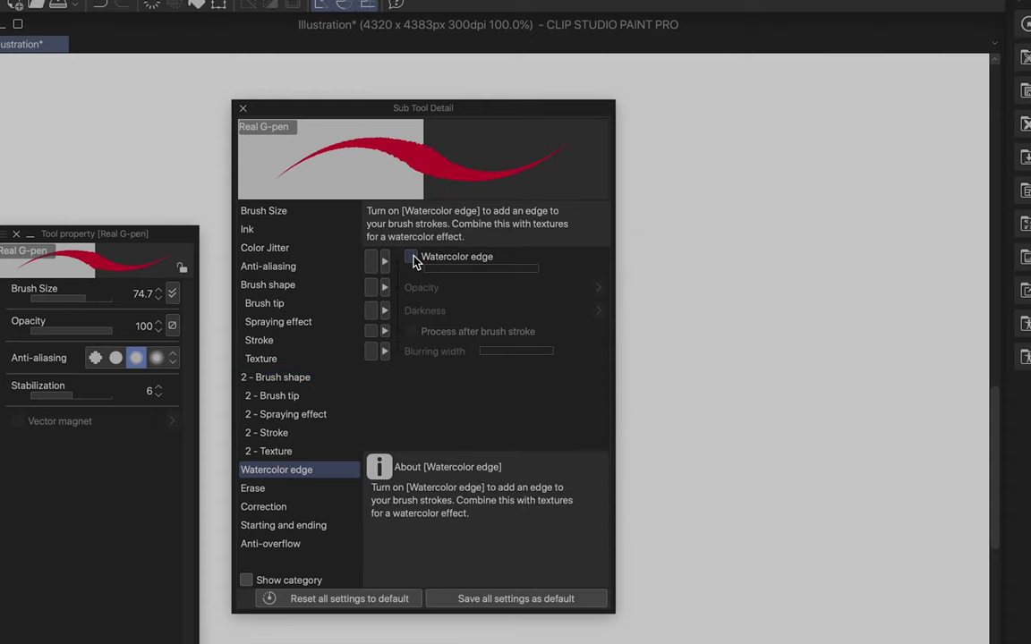
Turn on a watercolor edge of 5.7 with full opacity and darkness for the Real G-pen, and paint crossing test strokes
click(412, 258)
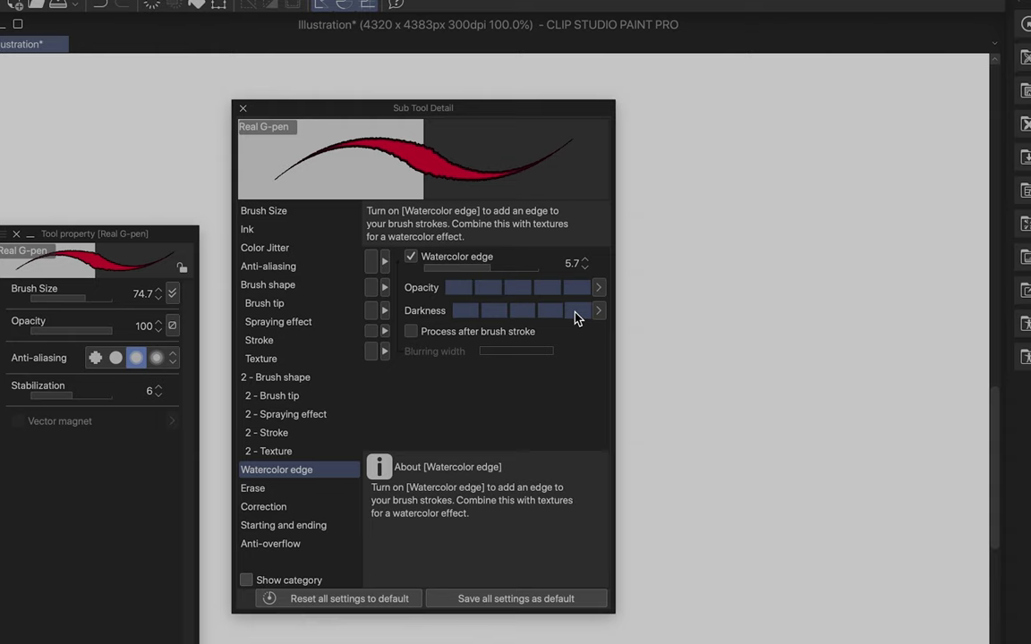
drag(761, 228, 729, 428)
drag(796, 268, 779, 457)
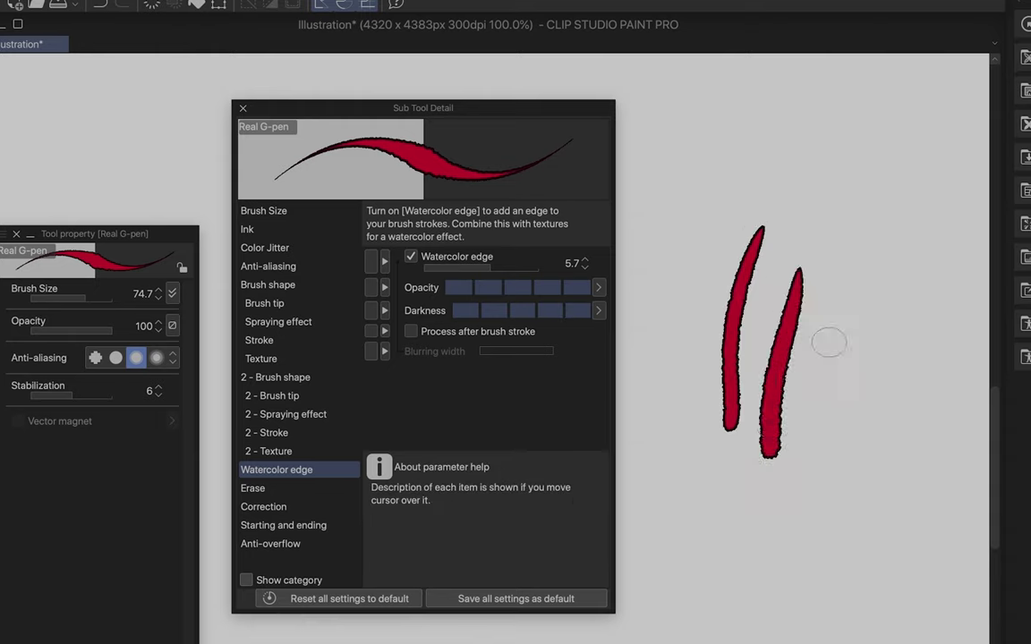
drag(872, 311, 639, 362)
drag(857, 383, 640, 418)
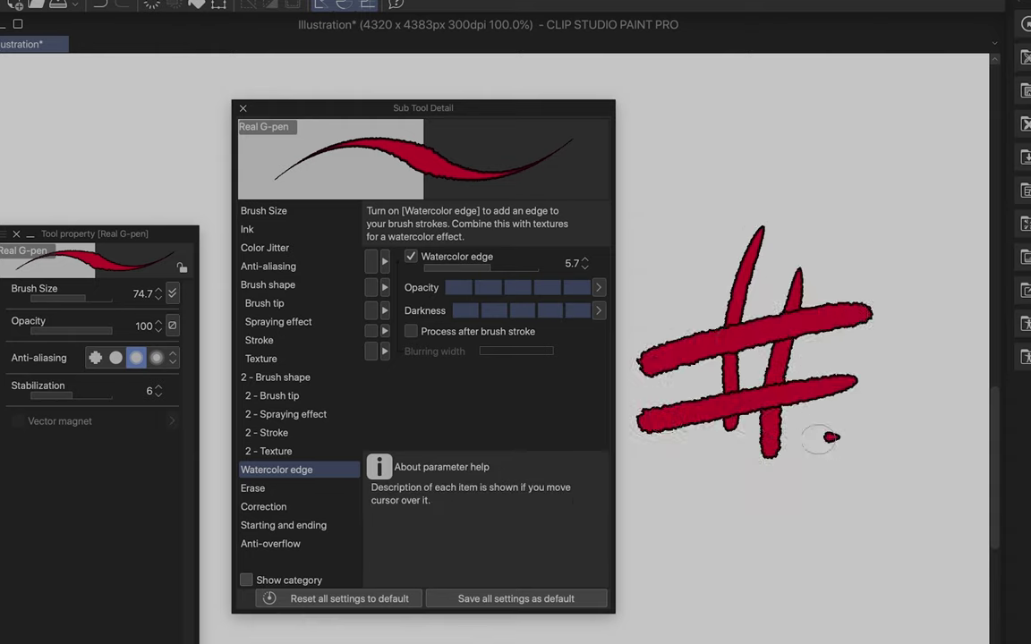
drag(839, 436, 655, 468)
drag(741, 304, 714, 422)
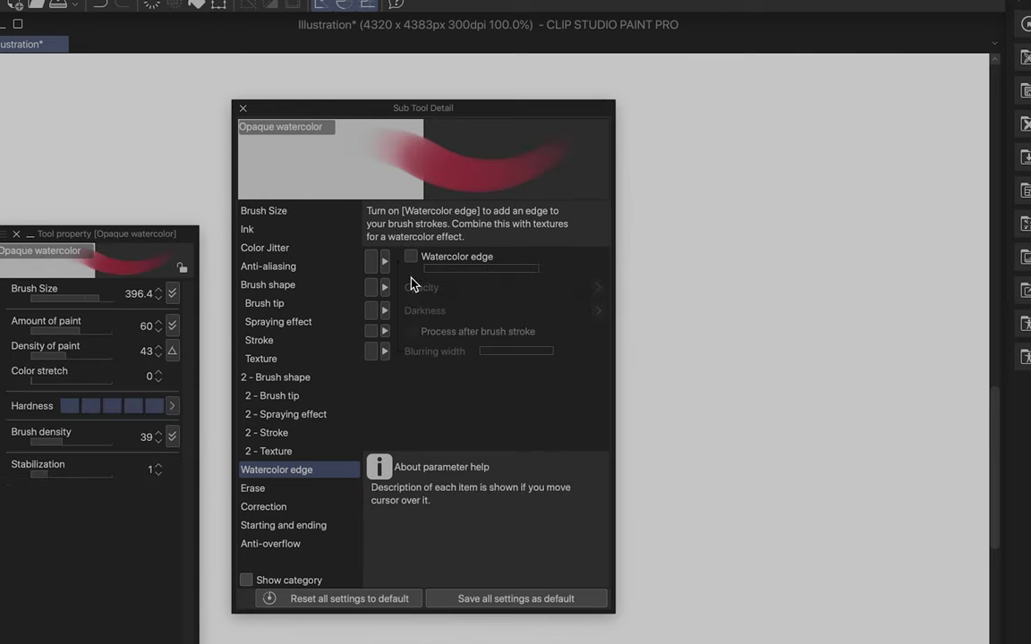
Turn on the watercolor edge for the Opaque watercolor brush, paint a short test stroke, and undo it
click(410, 257)
drag(758, 337, 759, 383)
key(super+z)
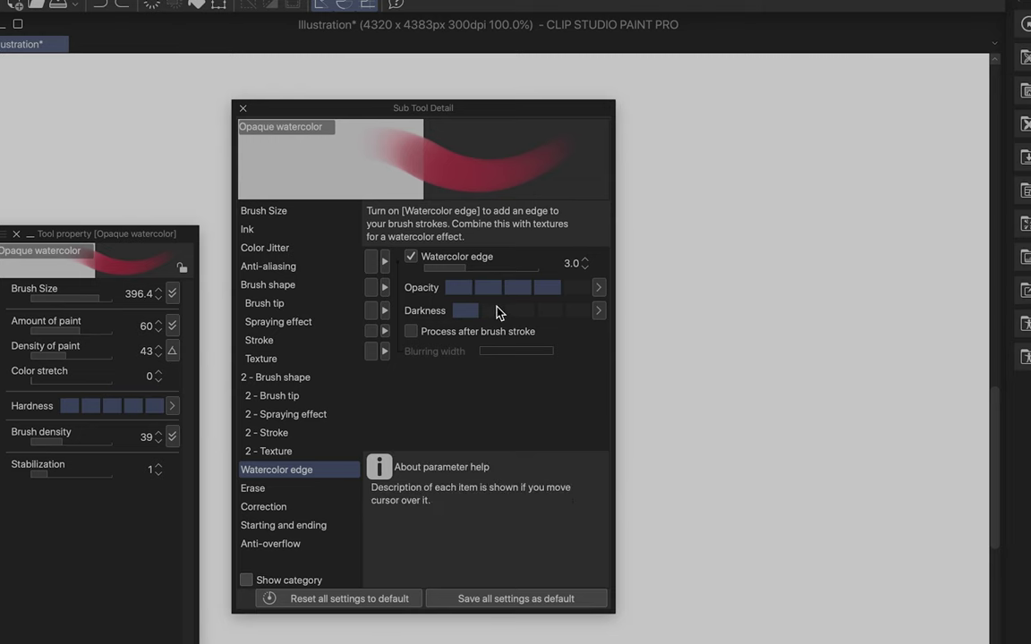
Raise the Opaque watercolor brush's edge darkness to the maximum and paint an N-shaped test stroke
click(522, 311)
click(577, 310)
drag(792, 335, 783, 429)
key(super+z)
mouse_move(698, 271)
mouse_down()
mouse_move(722, 306)
mouse_move(727, 282)
mouse_up()
mouse_move(742, 267)
mouse_down()
mouse_move(716, 363)
mouse_move(796, 318)
mouse_move(913, 358)
mouse_up()
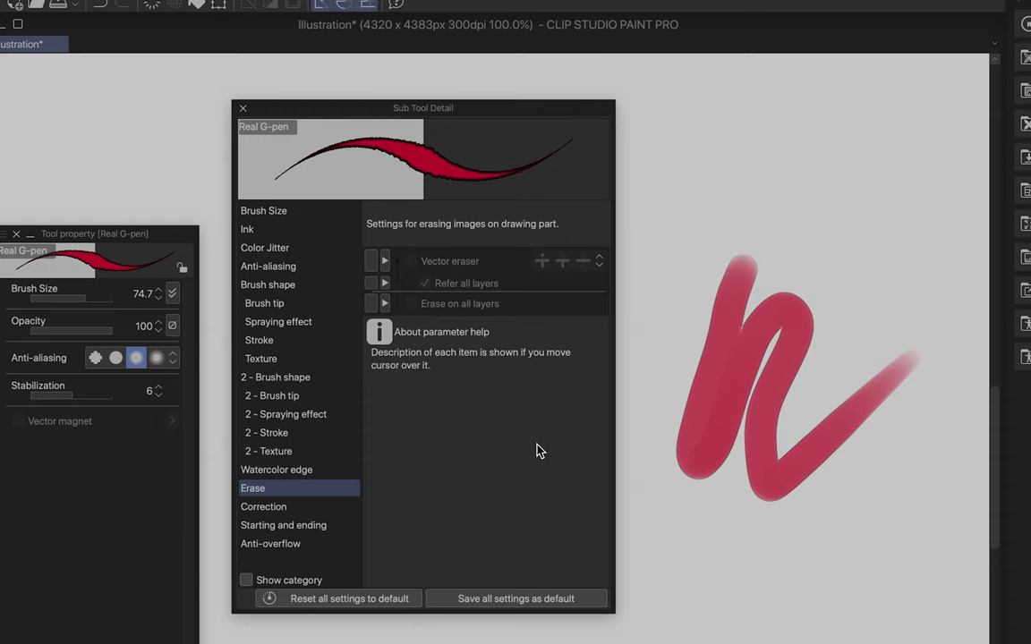
Open the Real G-pen's Correction settings and compare a looping stroke with a zigzag painted with Sharp angles turned on
click(315, 506)
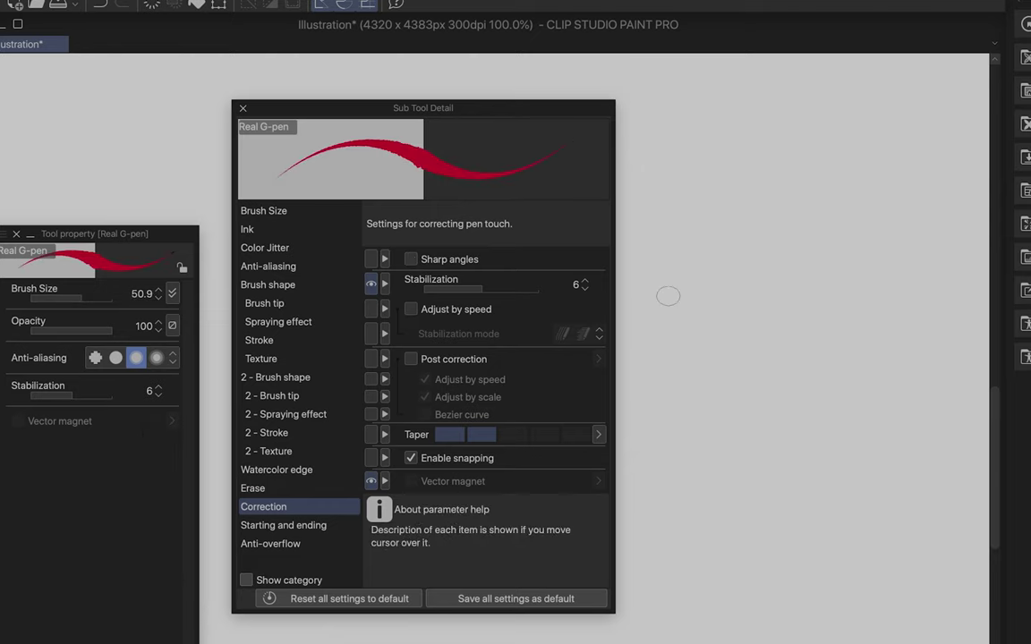
mouse_move(668, 295)
mouse_down()
mouse_move(708, 276)
mouse_move(785, 288)
mouse_move(818, 359)
mouse_move(739, 453)
mouse_move(792, 374)
mouse_up()
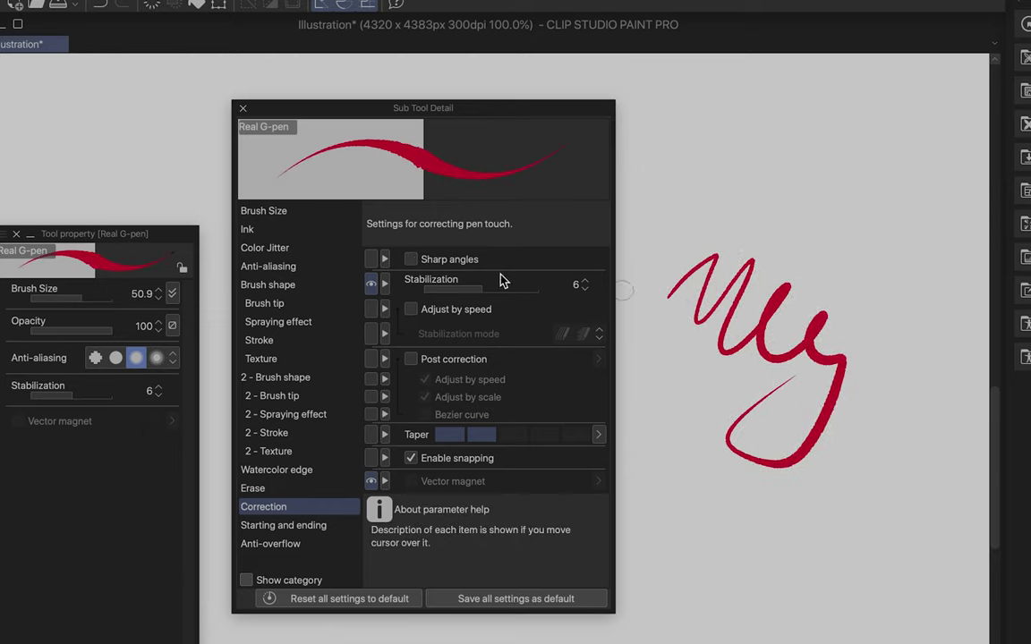
mouse_move(663, 229)
mouse_down()
mouse_move(742, 189)
mouse_move(789, 190)
mouse_move(778, 259)
mouse_move(804, 310)
mouse_up()
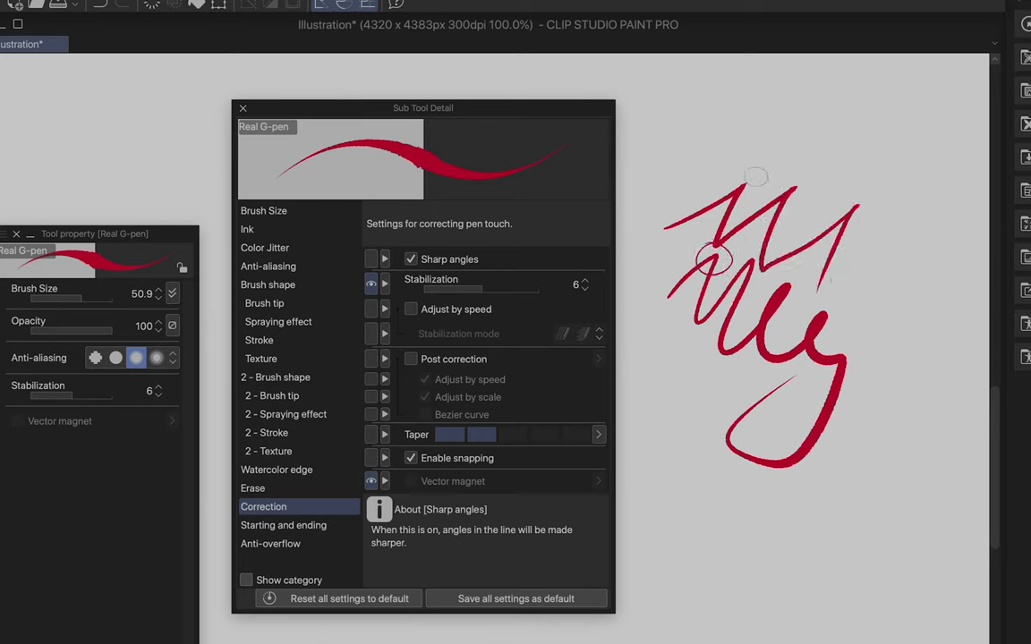
drag(756, 176, 744, 161)
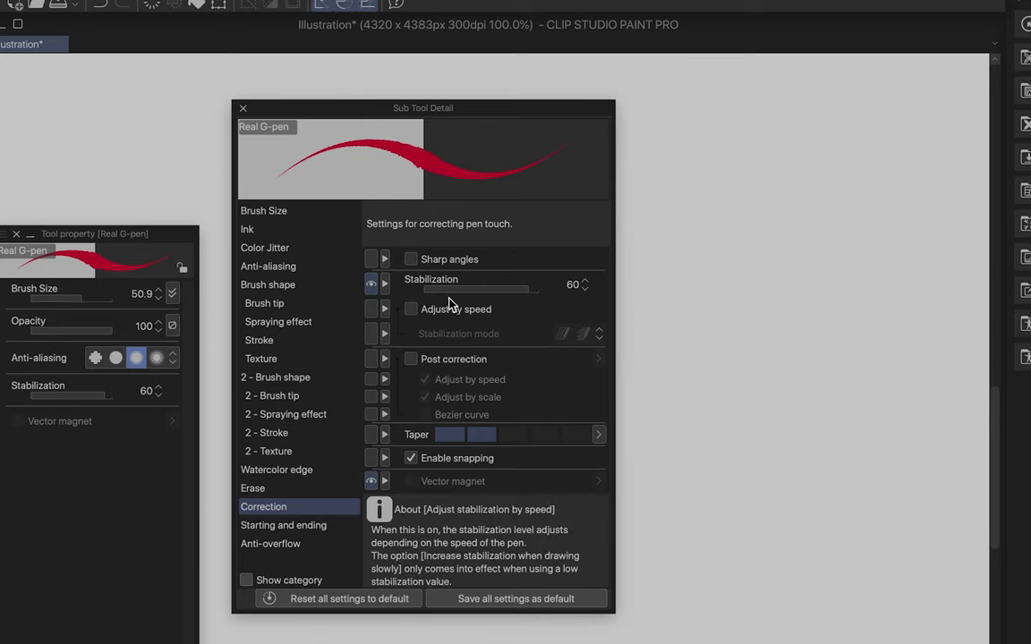
Try stabilization at 0, set it to 41, and paint looping test strokes, including some with Post correction turned on
drag(528, 288, 425, 288)
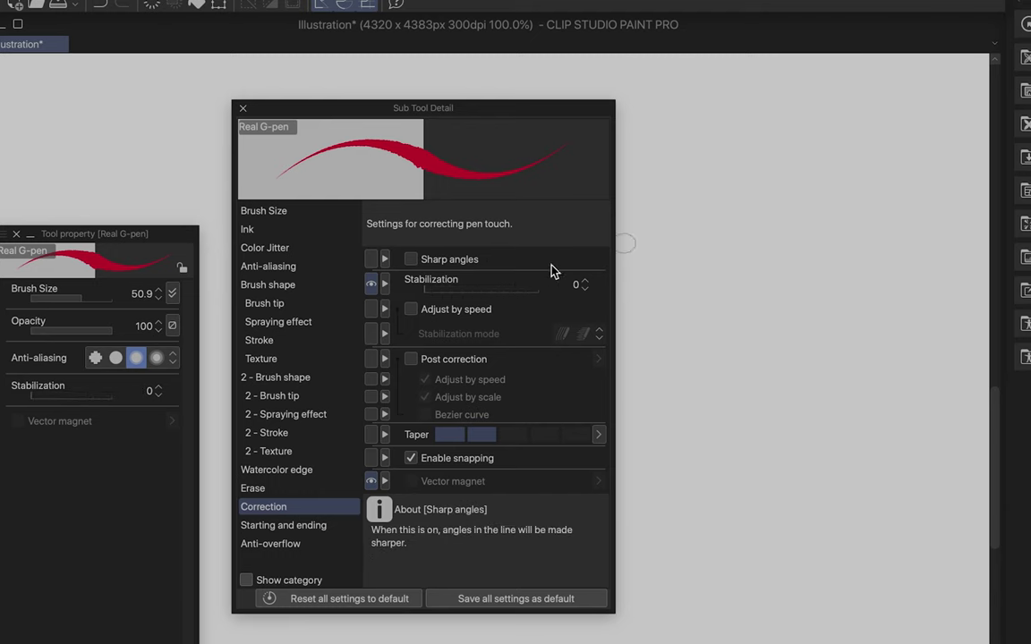
click(520, 288)
mouse_move(753, 124)
mouse_down()
mouse_move(739, 332)
mouse_move(873, 80)
mouse_up()
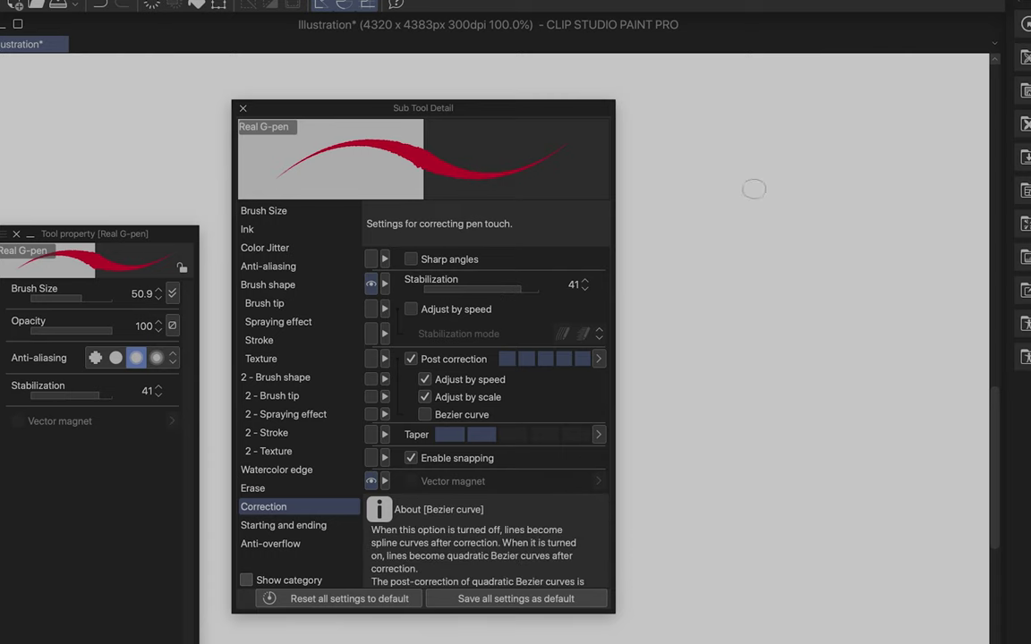
mouse_move(754, 188)
mouse_down()
mouse_move(774, 273)
mouse_move(736, 455)
mouse_move(781, 361)
mouse_move(789, 281)
mouse_move(830, 225)
mouse_move(871, 72)
mouse_up()
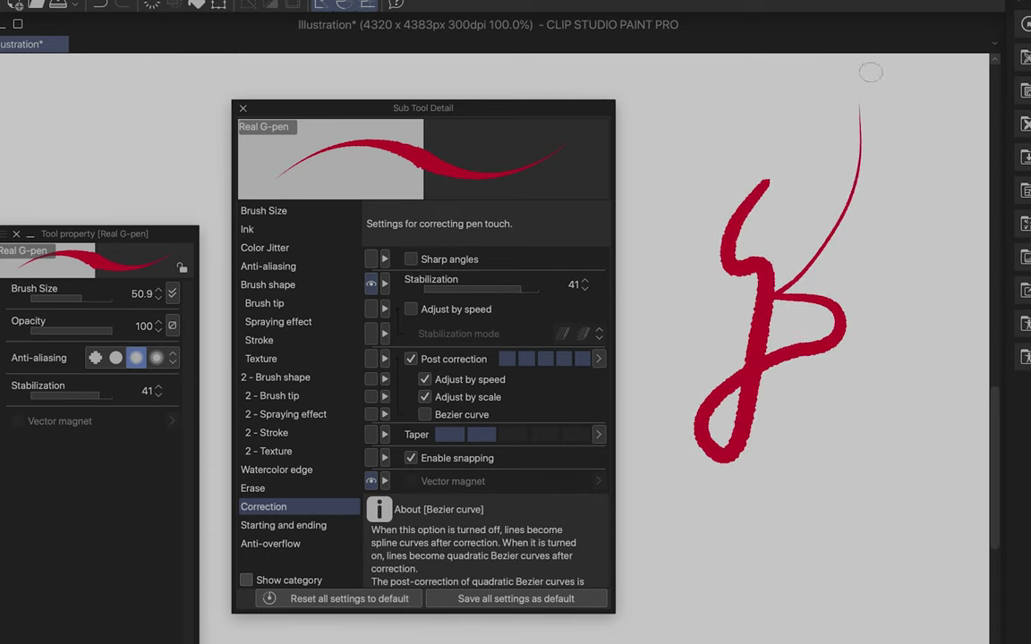
mouse_move(693, 228)
mouse_down()
mouse_move(702, 340)
mouse_move(678, 516)
mouse_move(732, 575)
mouse_up()
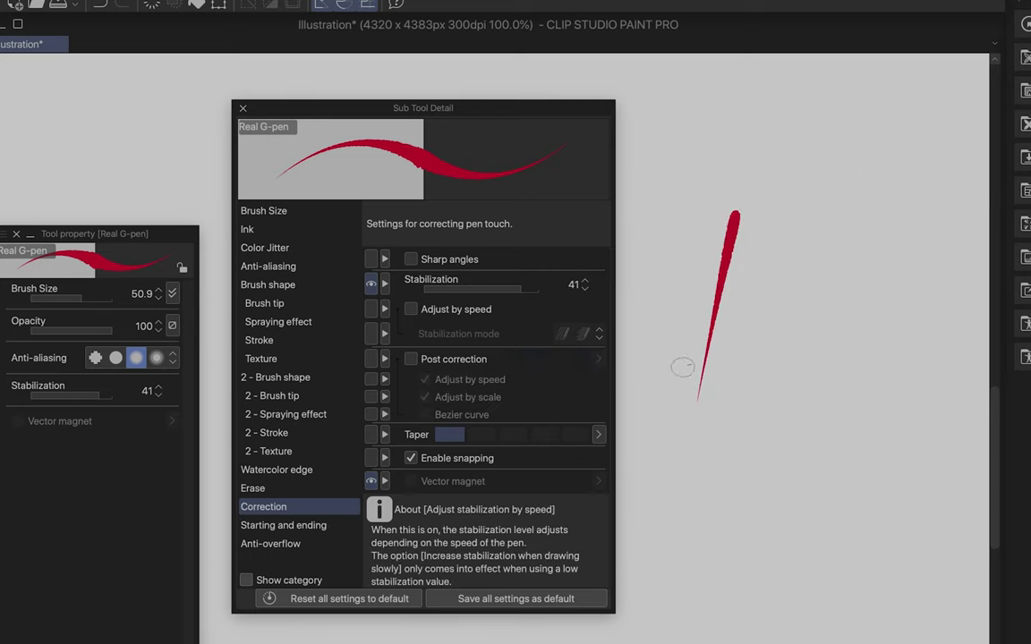
Paint a looping stroke with low Taper, then raise Taper to the maximum and paint several short tapered test strokes
drag(682, 367, 668, 490)
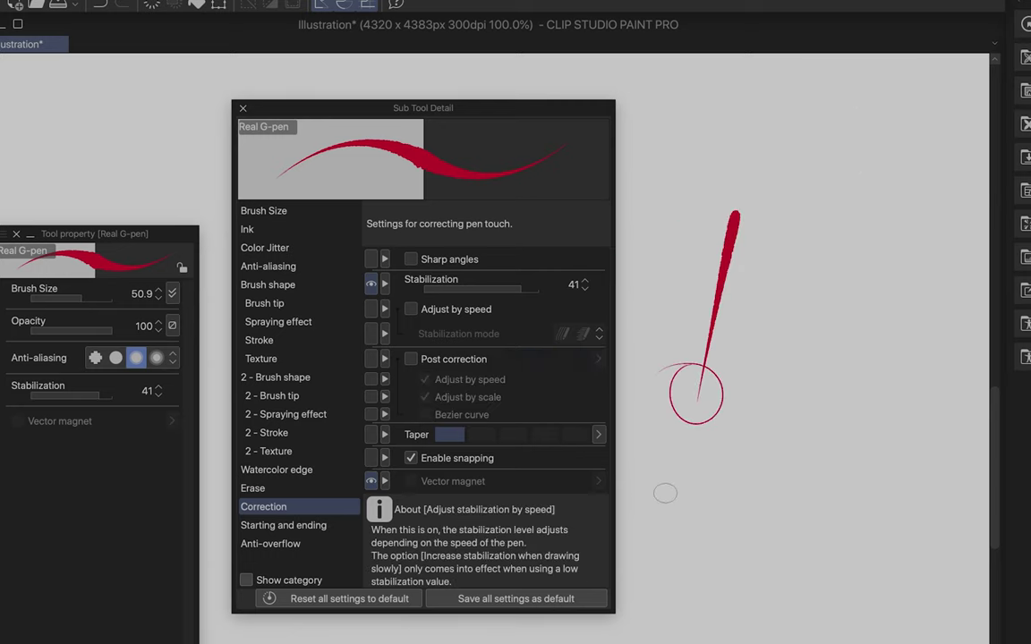
click(575, 434)
drag(774, 308, 738, 427)
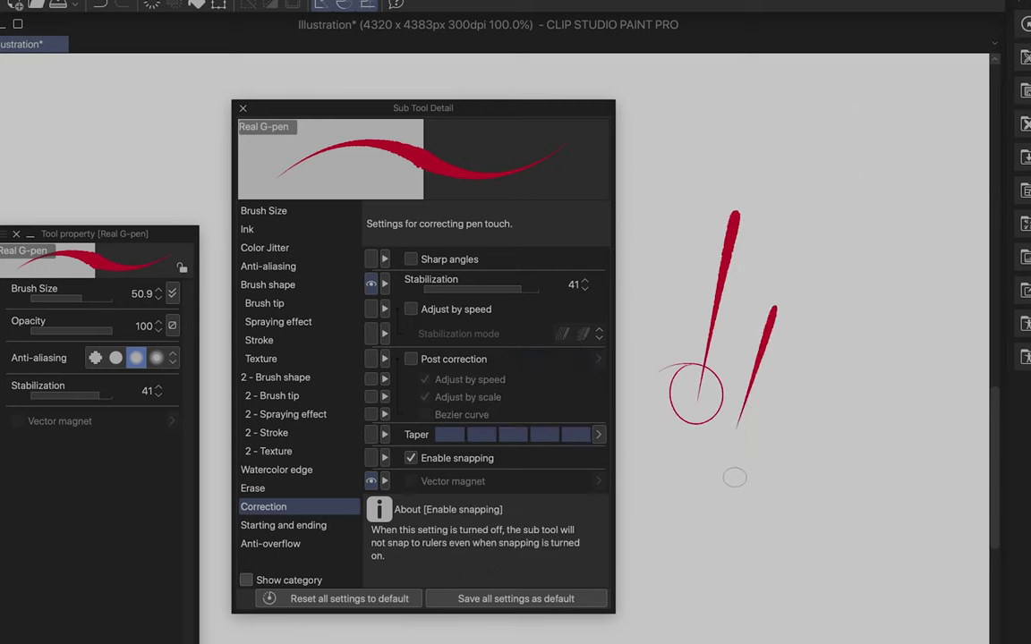
drag(783, 306, 733, 431)
mouse_move(806, 336)
mouse_down()
mouse_move(776, 408)
mouse_move(731, 450)
mouse_up()
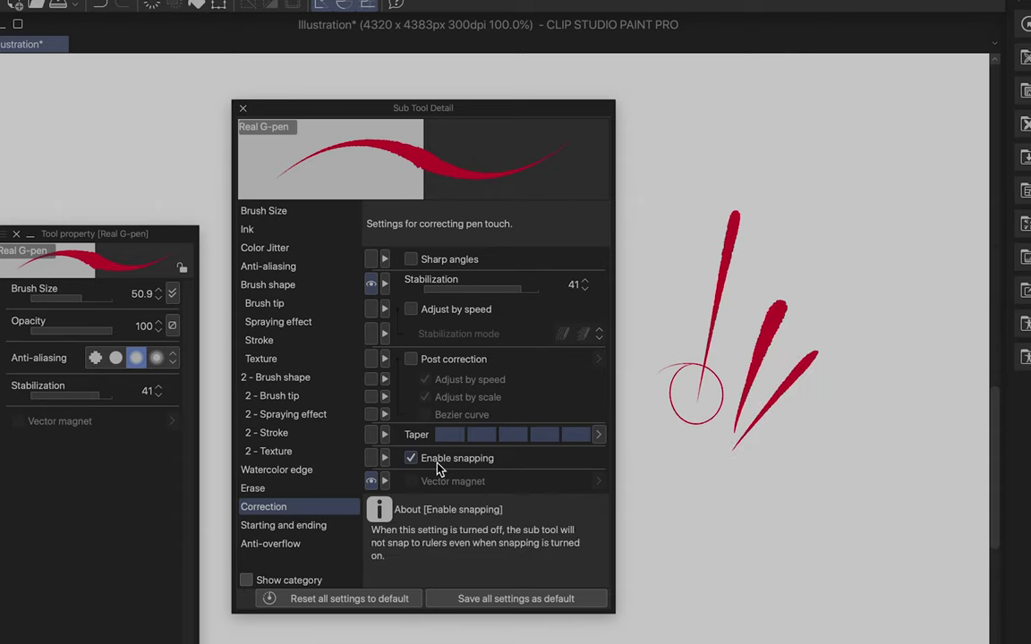
View the Real G-pen's Starting and ending settings and turn on Do not cross lines of reference layer under Anti-overflow
click(309, 526)
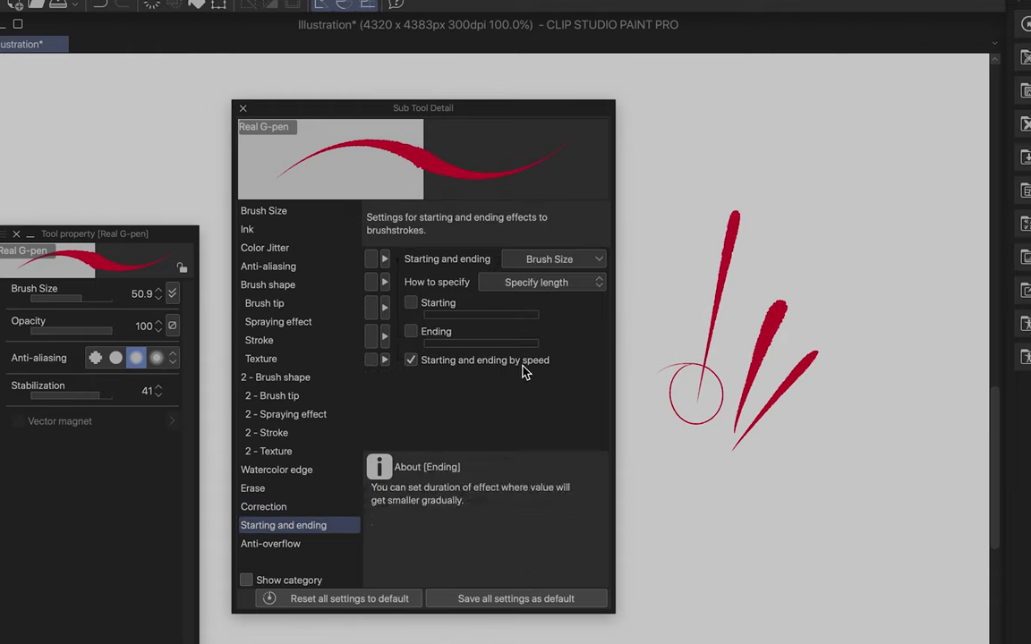
click(303, 548)
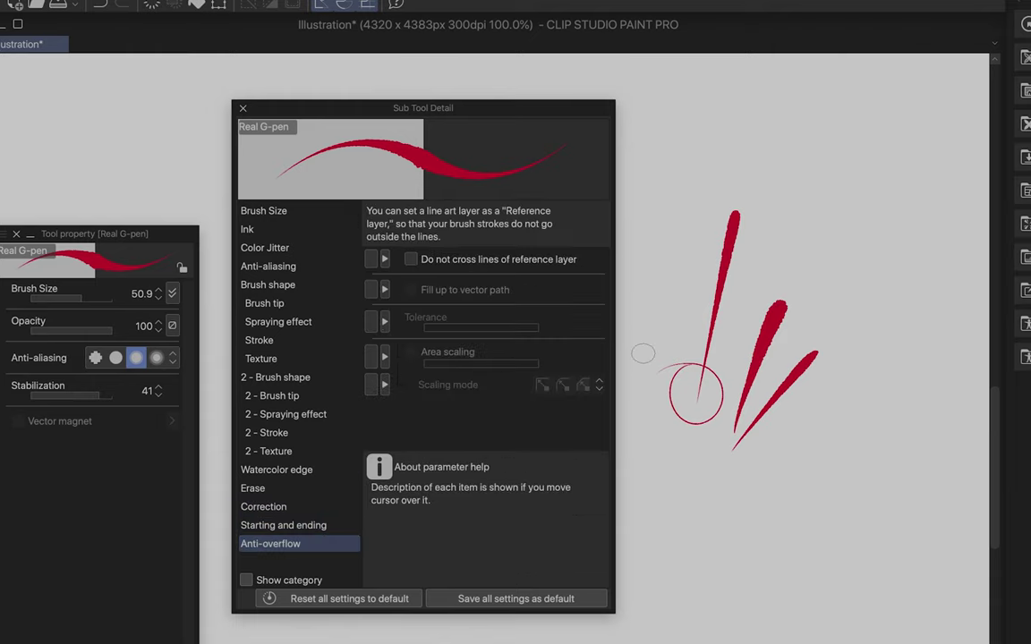
click(411, 259)
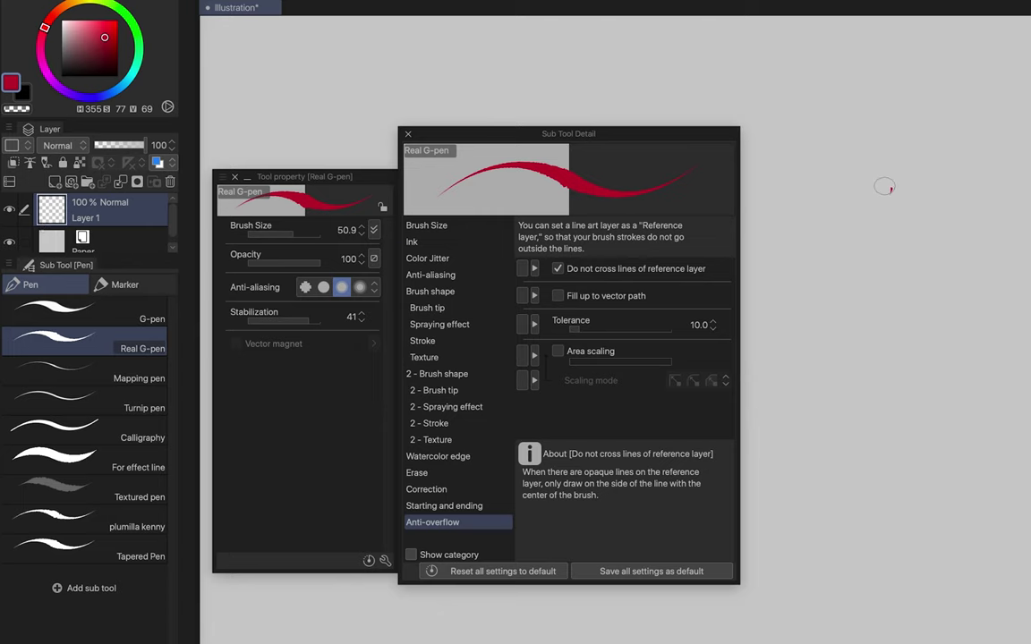
Paint a dense red zigzag on Layer 1, make that layer the reference layer, and add a new raster layer above it
mouse_move(884, 187)
mouse_down()
mouse_move(801, 259)
mouse_move(798, 304)
mouse_move(889, 325)
mouse_move(802, 405)
mouse_up()
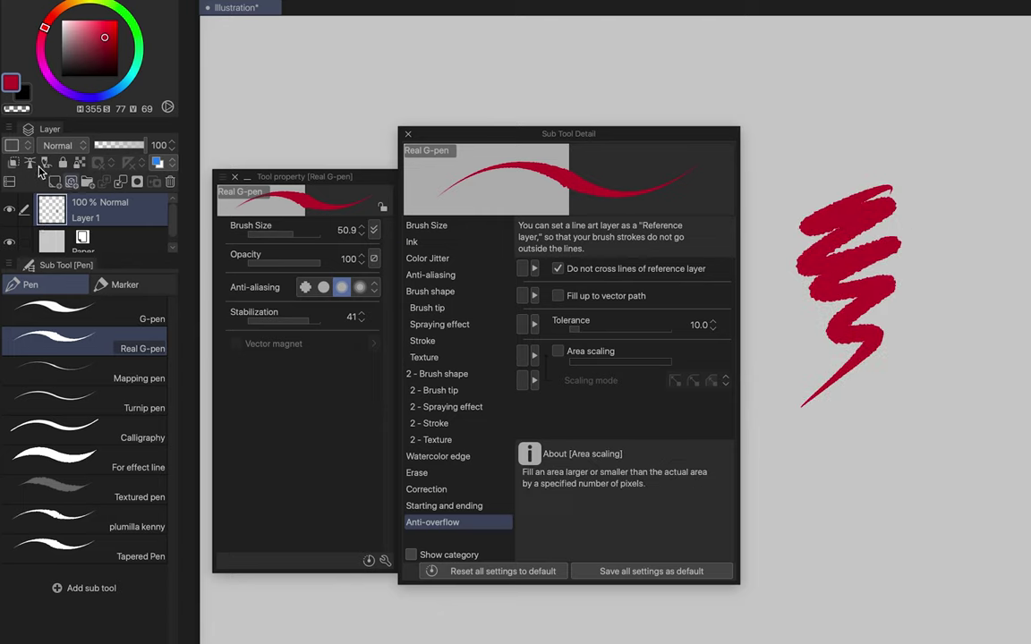
click(55, 181)
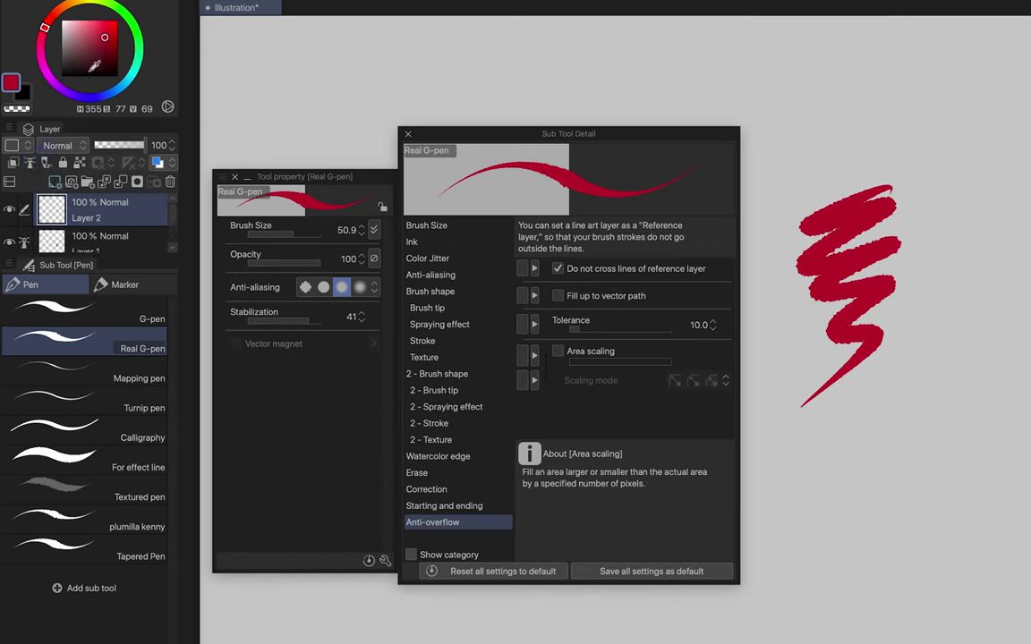
Change the drawing color to blue (hue 247) and paint a wide zigzag across the red scribble on Layer 2
click(84, 96)
mouse_move(978, 154)
mouse_down()
mouse_move(923, 256)
mouse_move(920, 174)
mouse_move(821, 302)
mouse_move(848, 195)
mouse_move(777, 283)
mouse_move(798, 173)
mouse_move(763, 256)
mouse_up()
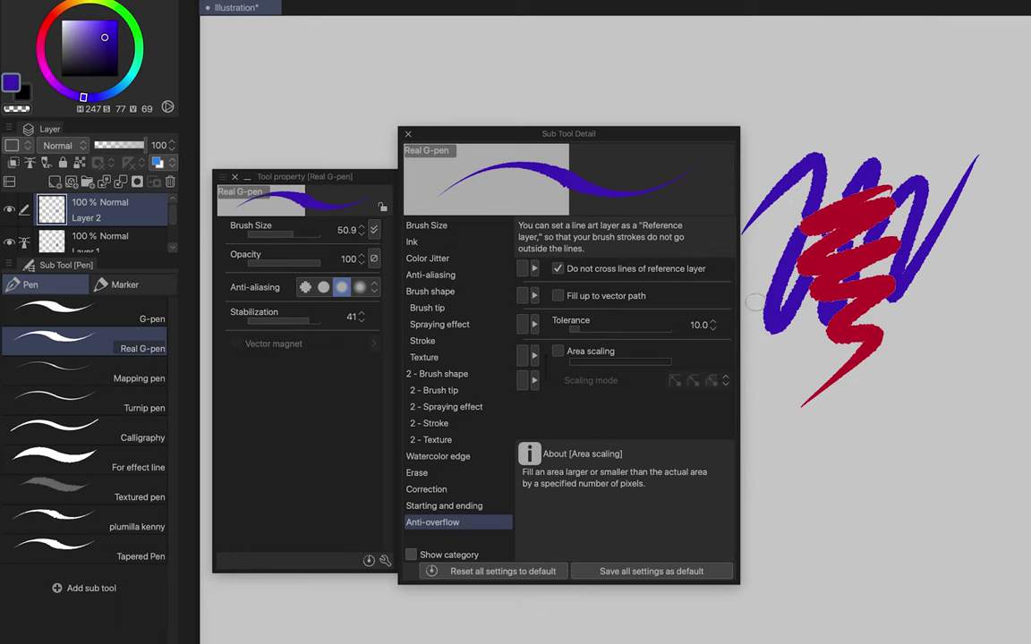
mouse_move(903, 322)
mouse_down()
mouse_move(815, 363)
mouse_move(828, 395)
mouse_move(801, 465)
mouse_move(807, 385)
mouse_move(806, 414)
mouse_move(799, 396)
mouse_move(863, 378)
mouse_up()
key(super+z)
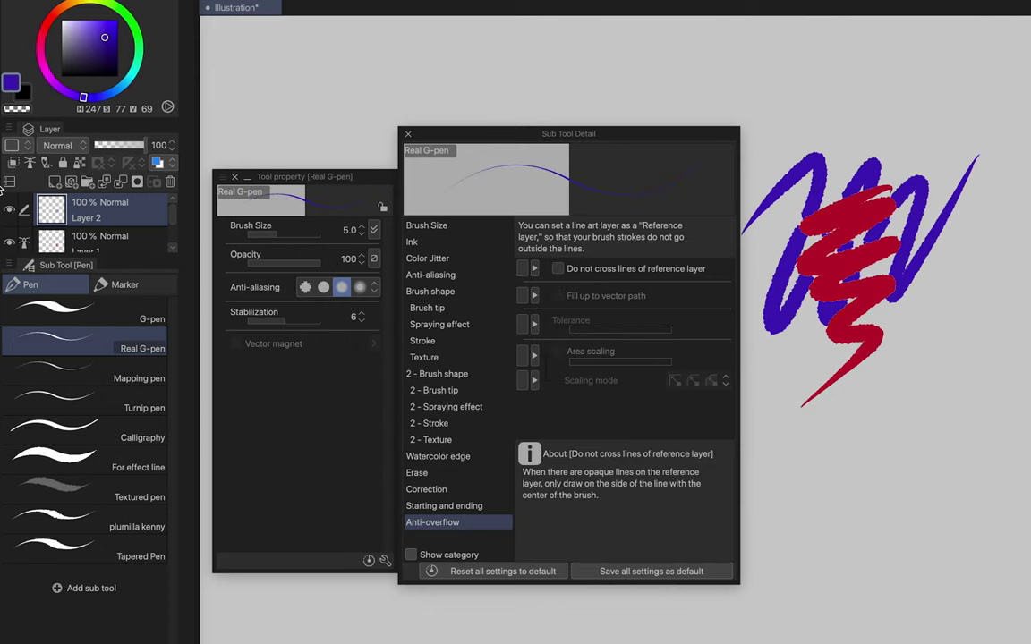
Switch to the Hard eraser, undo the blue zigzag on Layer 2, and open the Erase settings
key(p)
key(b)
key(b)
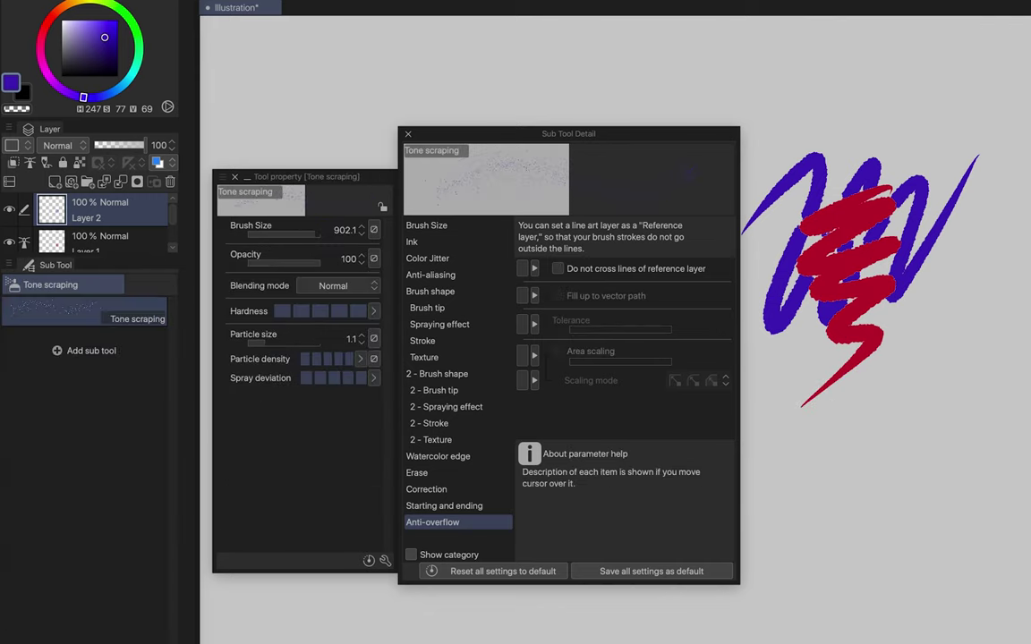
key(b)
key(e)
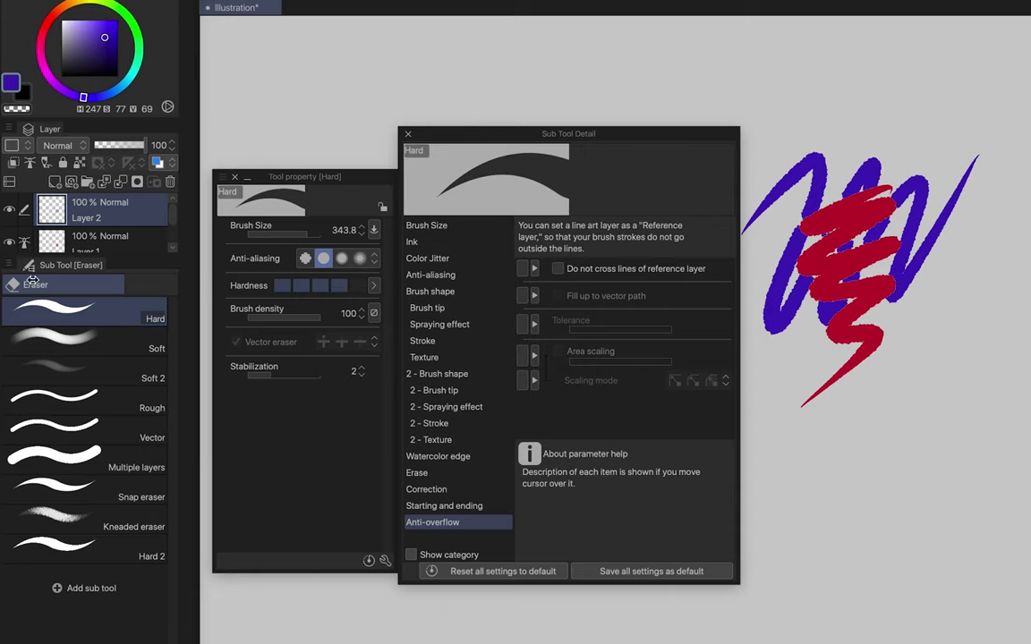
key(ctrl+z)
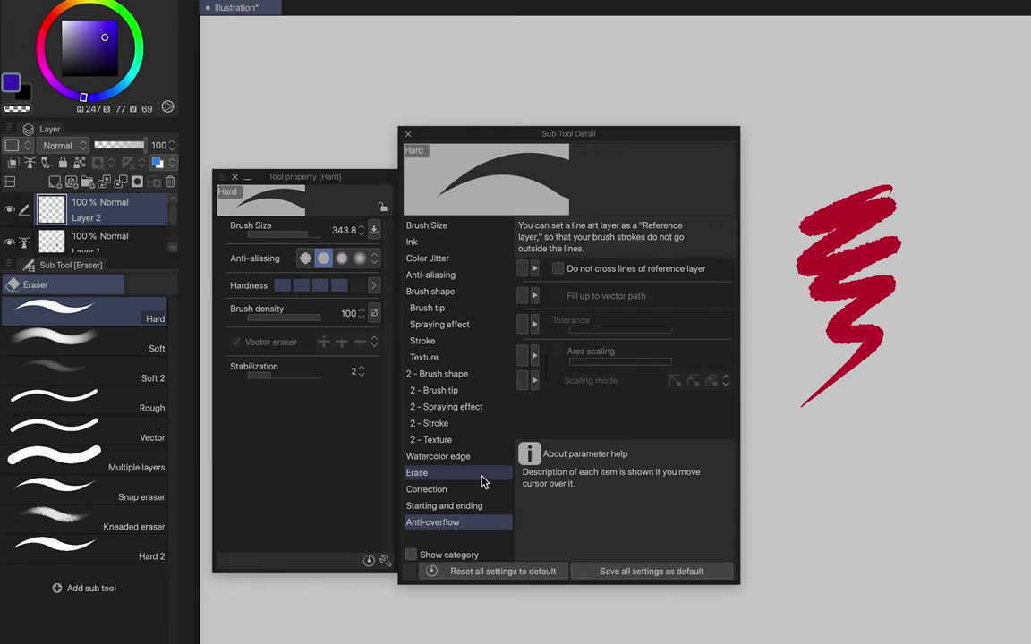
click(438, 474)
key(ctrl+z)
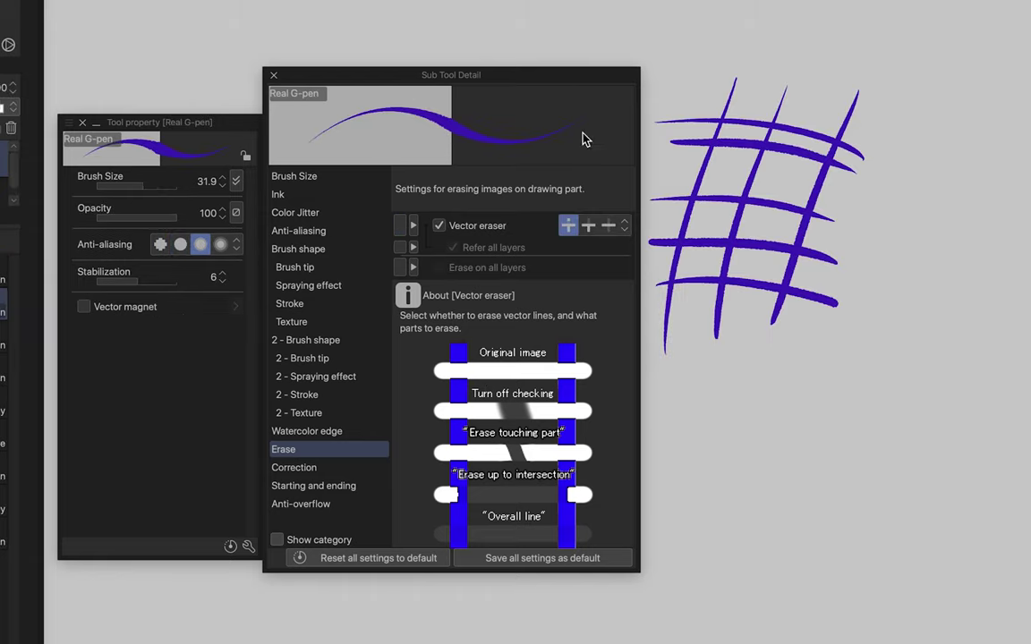
Use the Real G-pen with transparent color and the vector eraser's touching-part mode to cut gaps in the first vertical line's upper end
key(c)
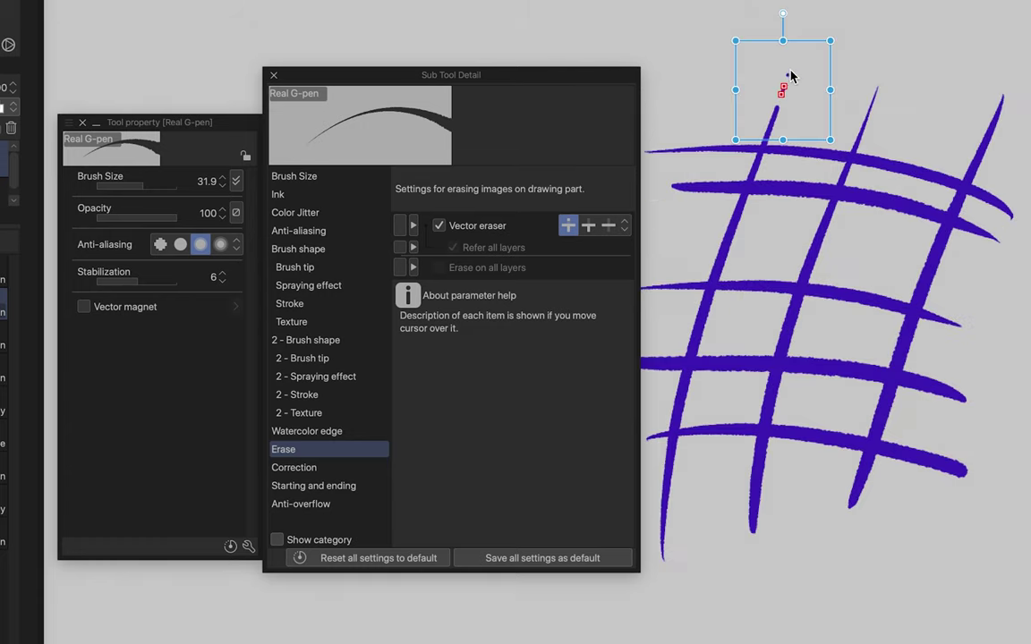
click(787, 76)
ctrl+click(783, 93)
drag(766, 122, 785, 129)
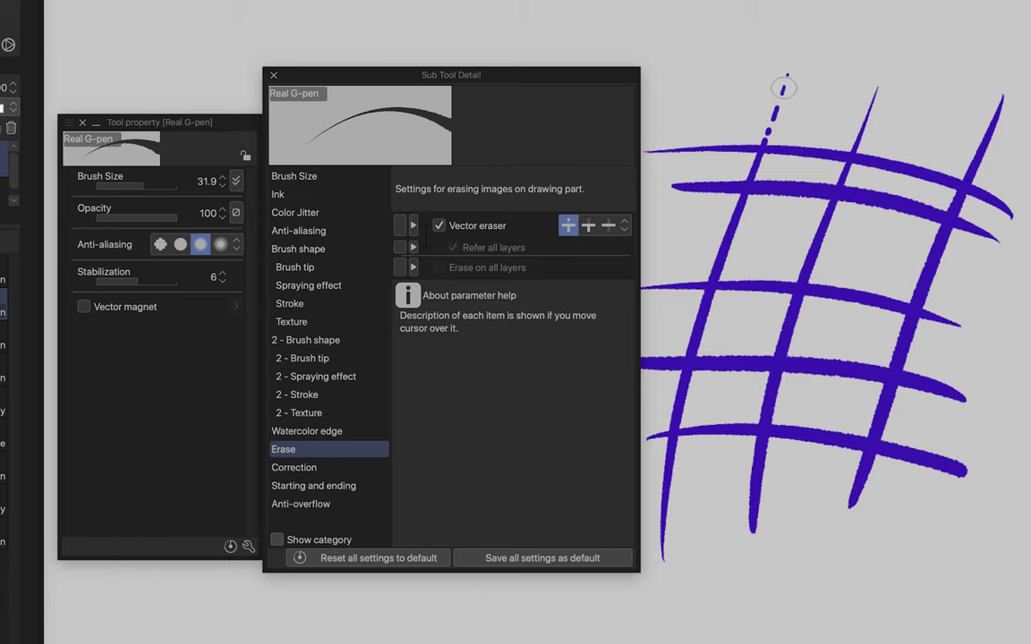
Set the vector eraser to Erase up to intersection with Refer all layers on and erase grid line segments between crossings
mouse_move(586, 223)
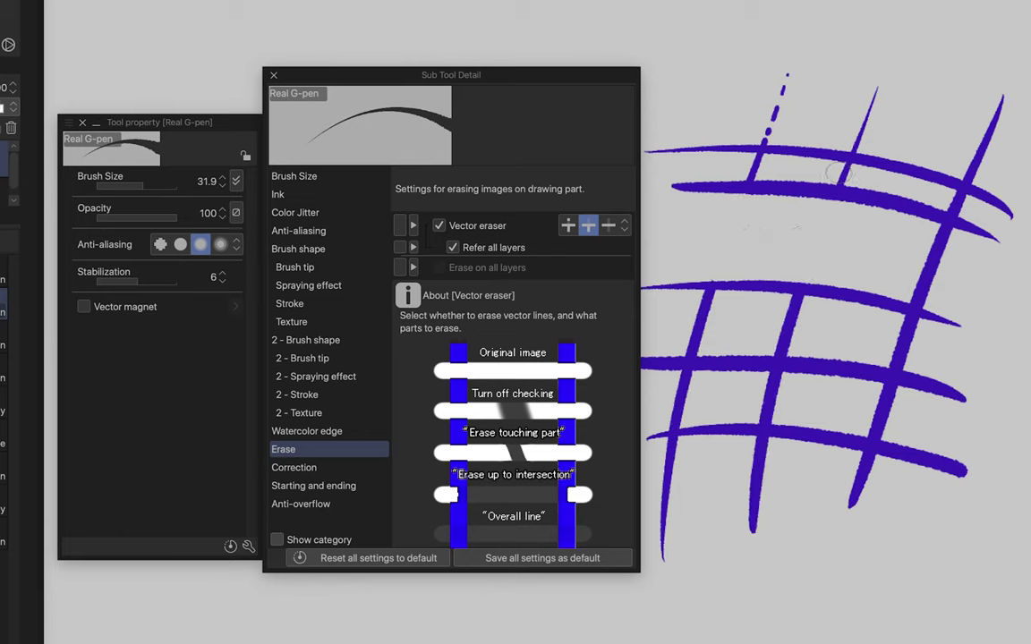
click(938, 168)
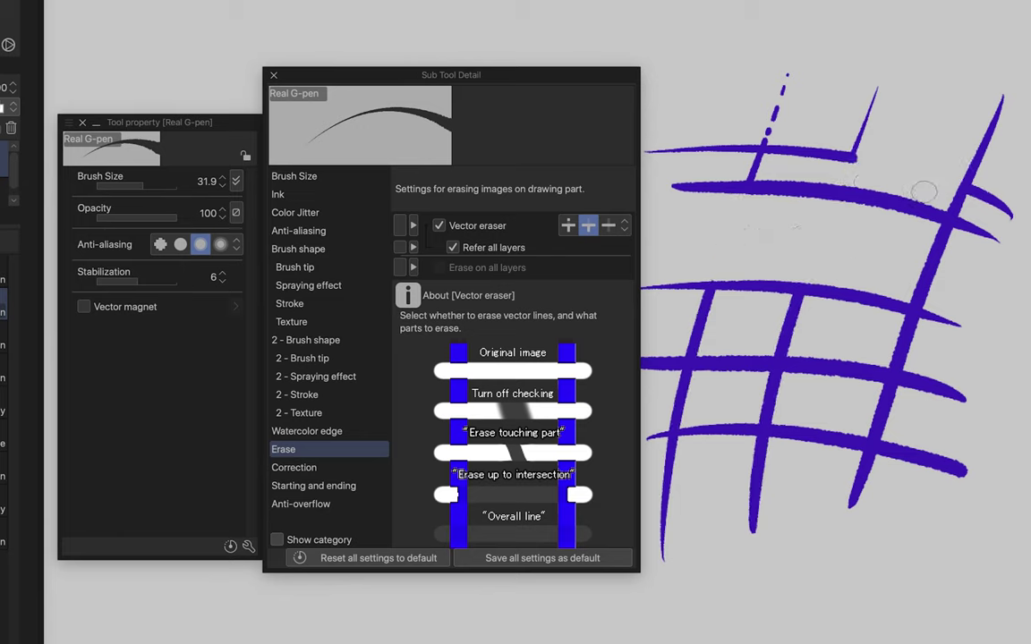
Set the vector eraser to Overall line and erase entire lines of the grid, starting with the rightmost slanted one
click(623, 229)
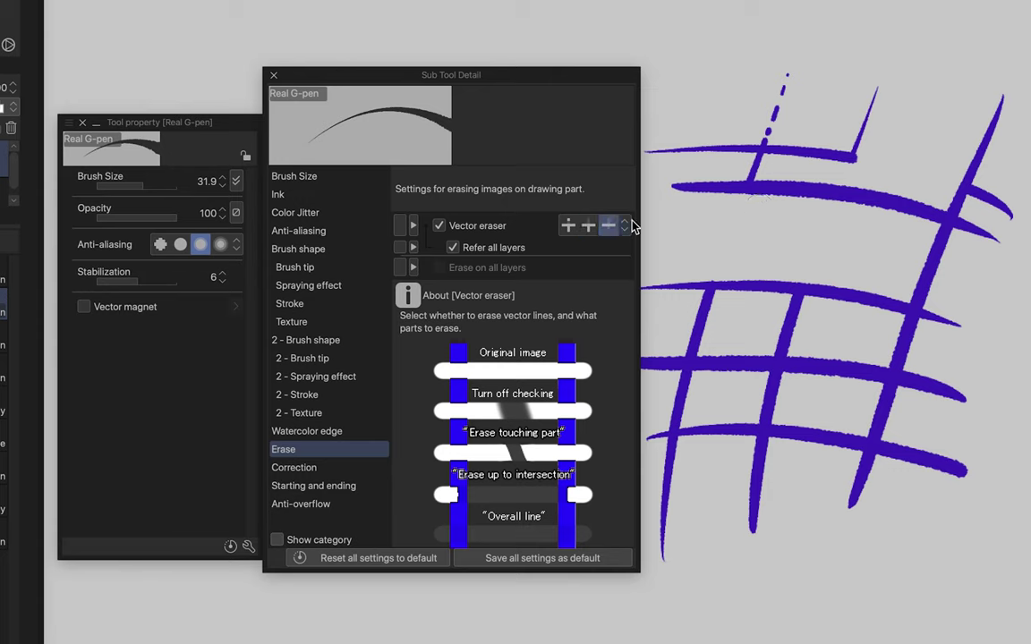
drag(896, 256, 968, 298)
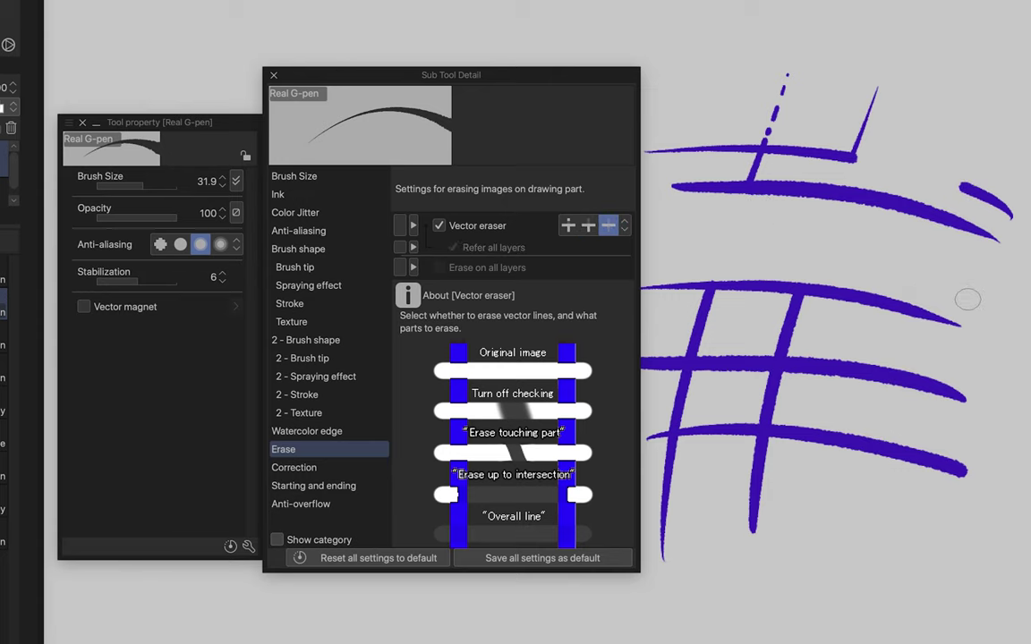
click(819, 288)
click(799, 452)
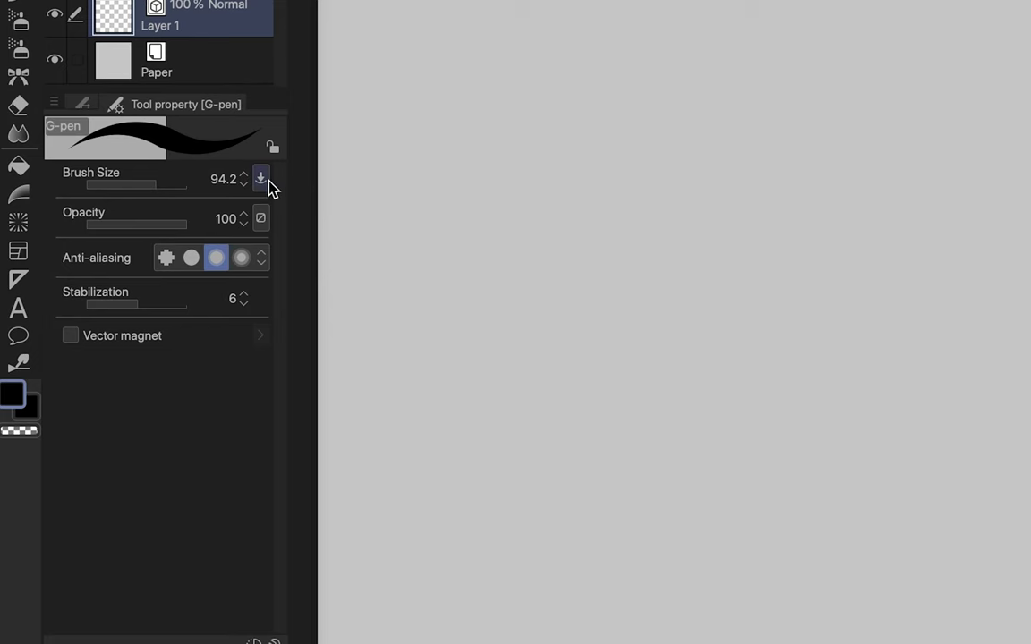
Open the G-pen's Brush Size Dynamics and try switching the Pen pressure and Tilt inputs on and off
click(260, 179)
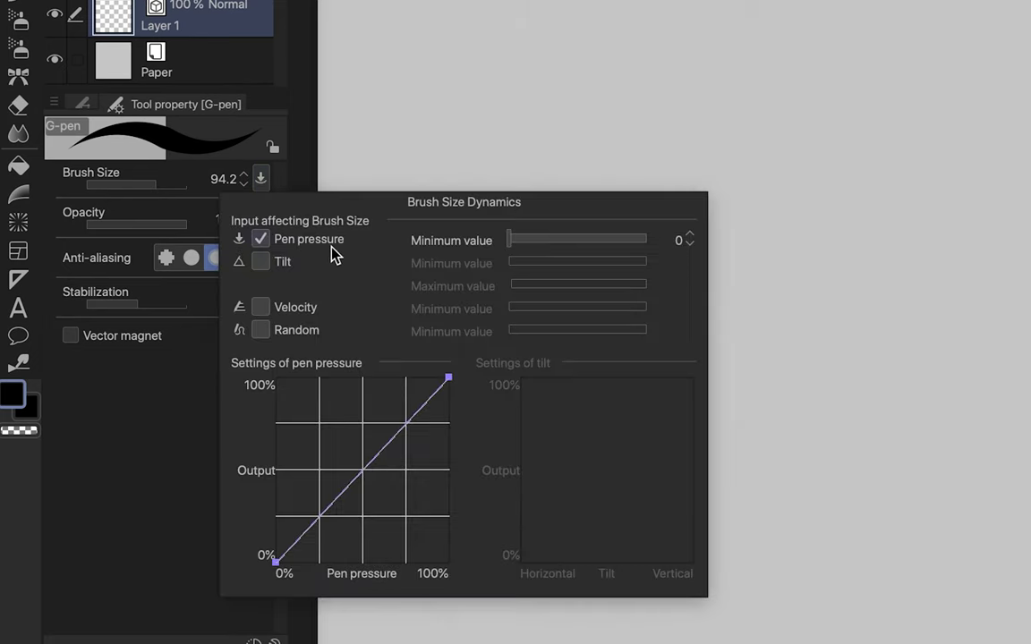
click(295, 247)
click(295, 247)
click(332, 266)
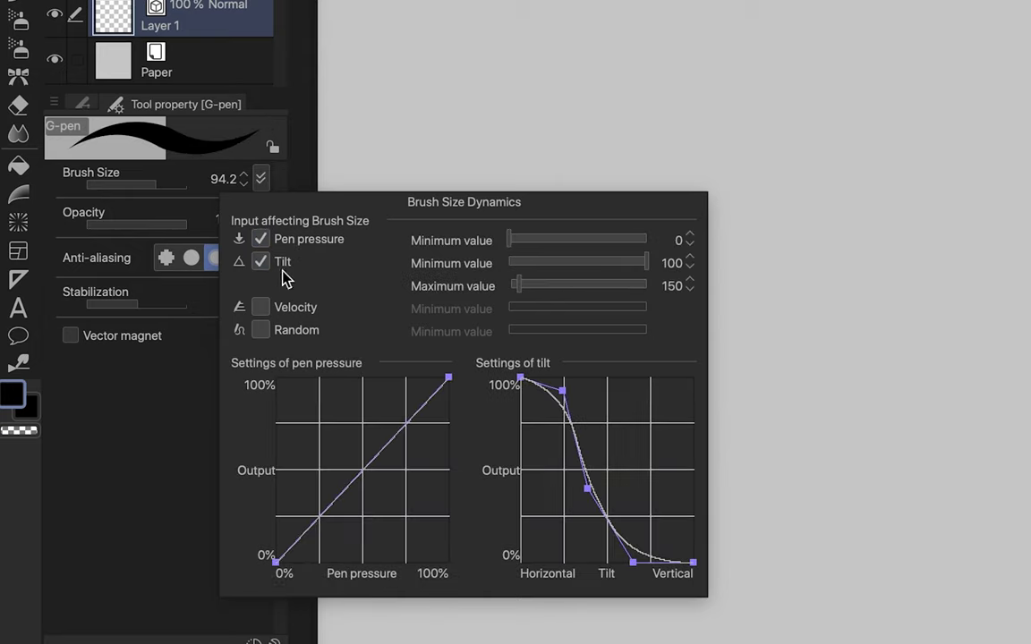
click(332, 267)
Reshape the G-pen's pen pressure curve by adding control points, repositioning them, and pulling one off the graph
drag(382, 448, 358, 414)
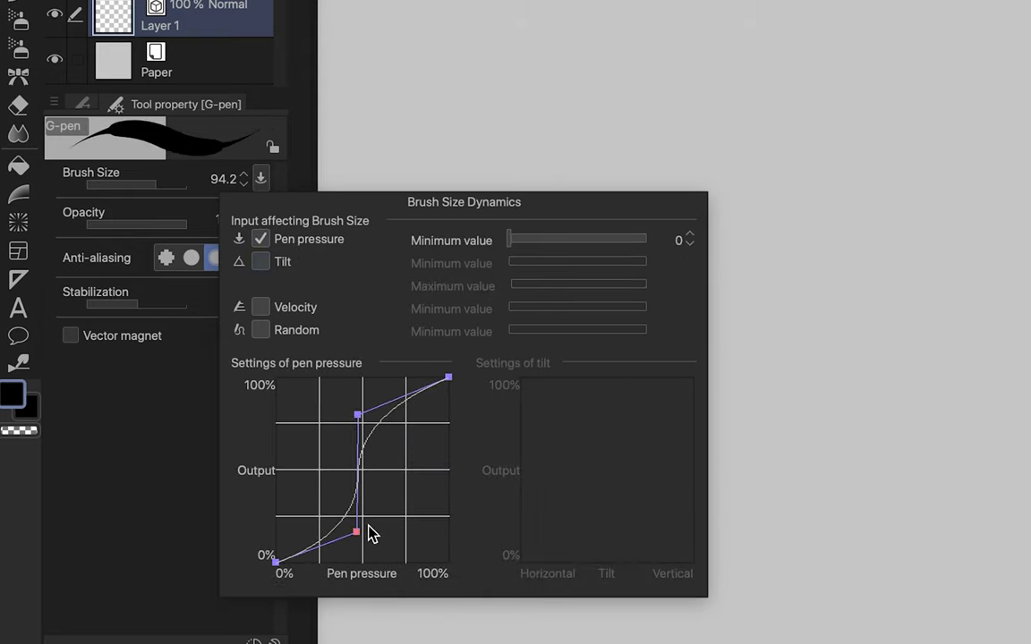
drag(356, 532, 315, 484)
drag(357, 415, 465, 502)
mouse_move(315, 483)
mouse_down()
mouse_move(323, 405)
mouse_move(451, 136)
mouse_up()
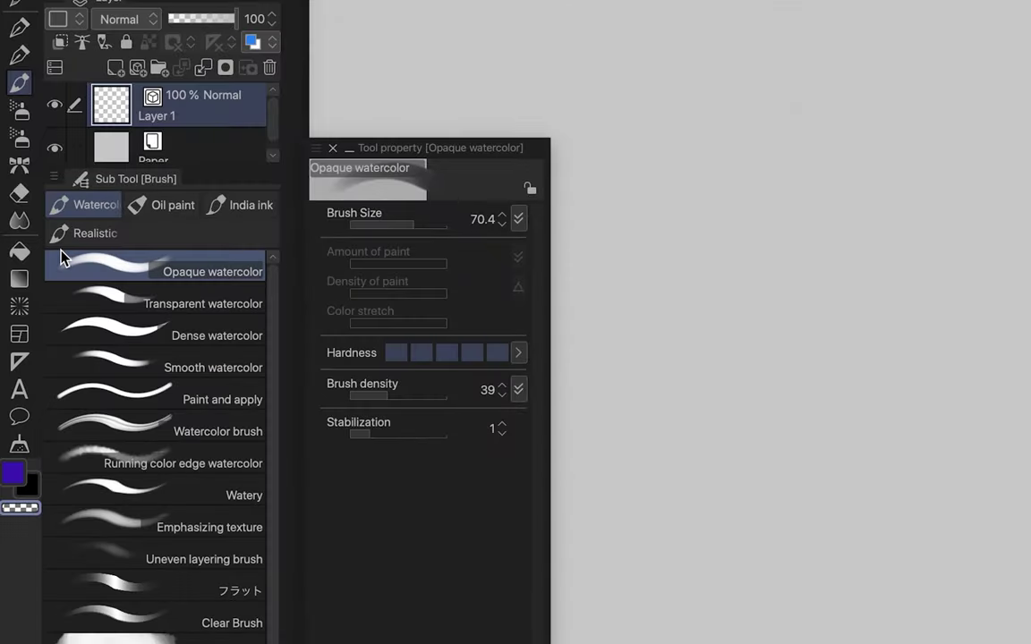
Choose the Fill tool, try an orange fill in the broken heart on Layer 1 with Close gap off, and undo it
click(22, 254)
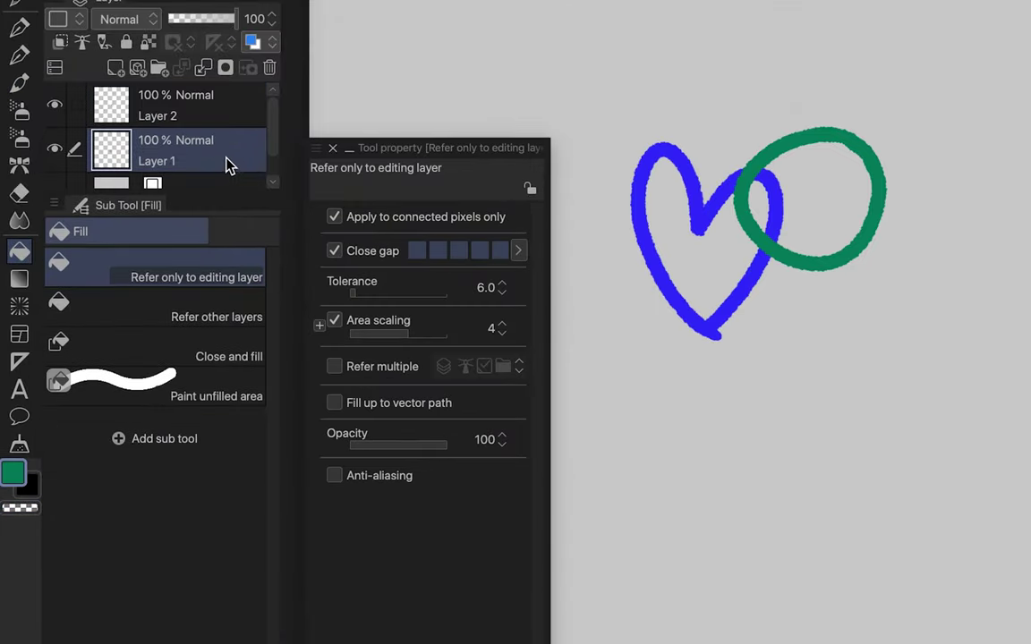
click(234, 122)
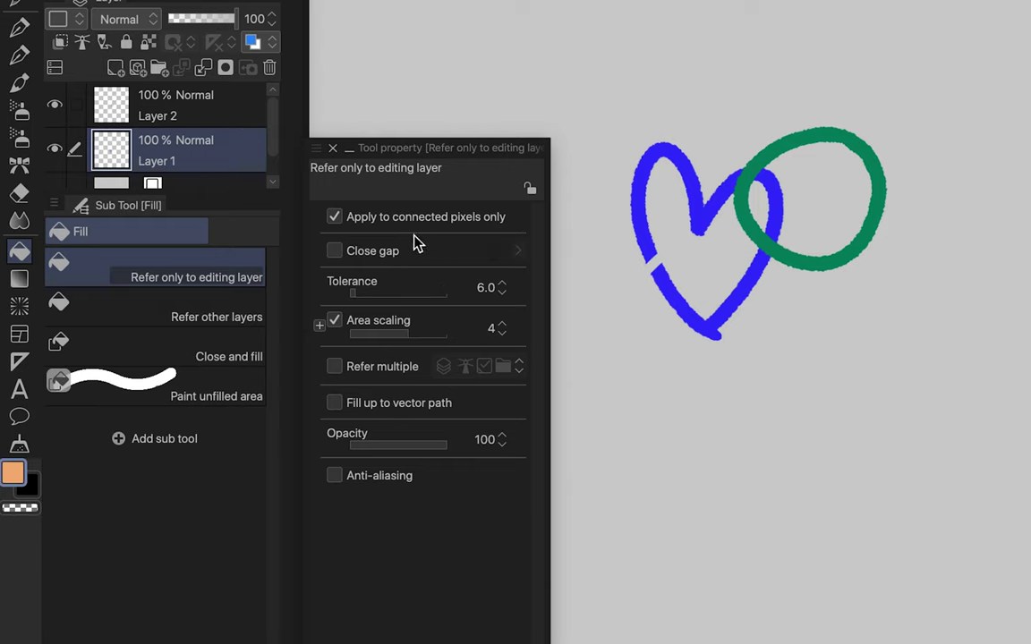
click(709, 290)
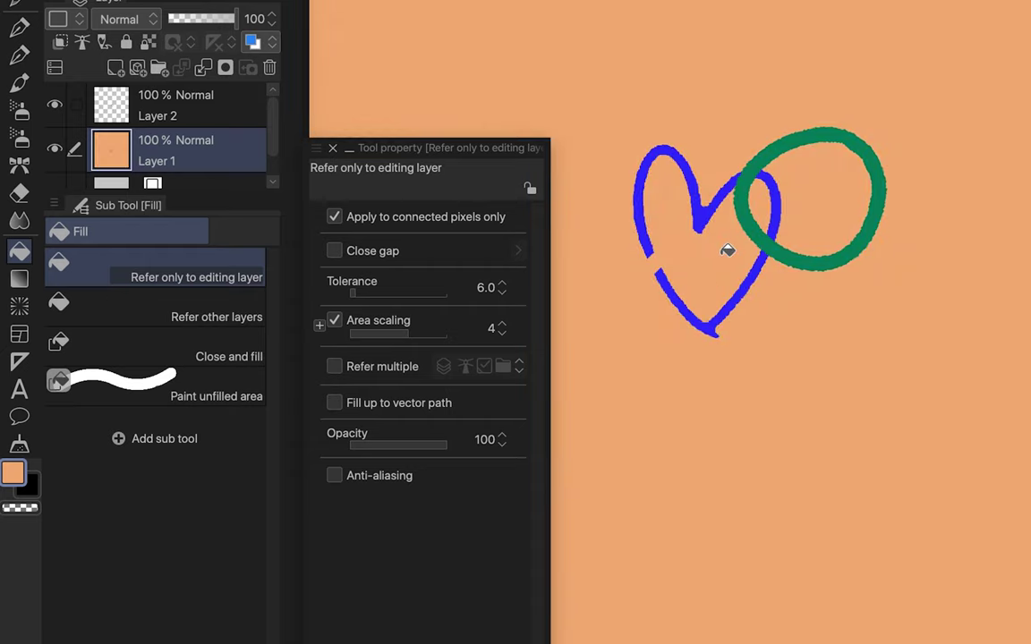
key(ctrl+z)
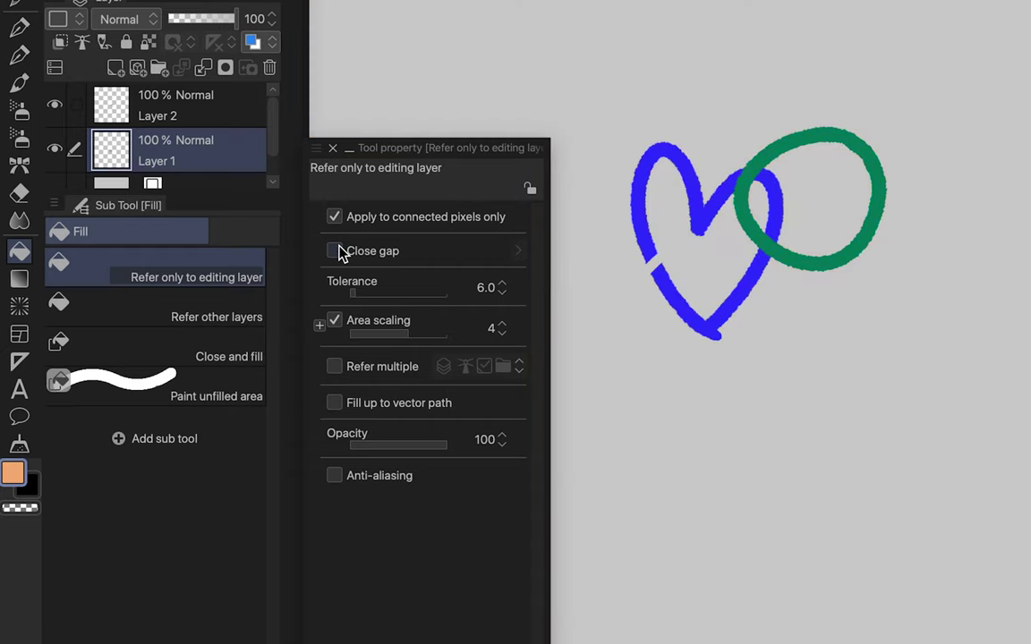
Turn on Close gap, fill the broken heart with orange, and undo the fill
click(336, 252)
click(706, 235)
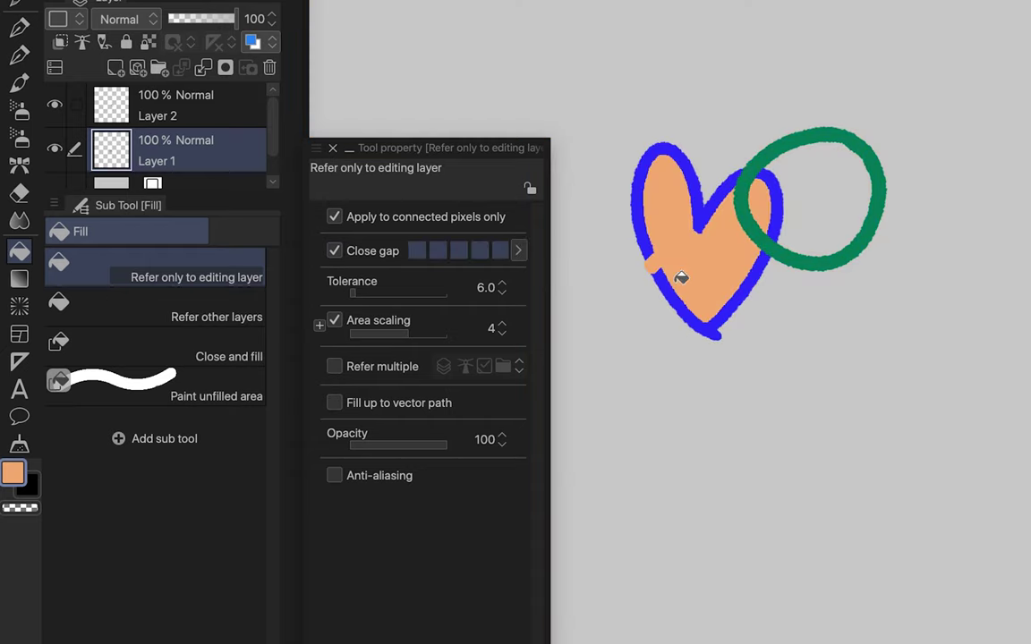
key(ctrl+z)
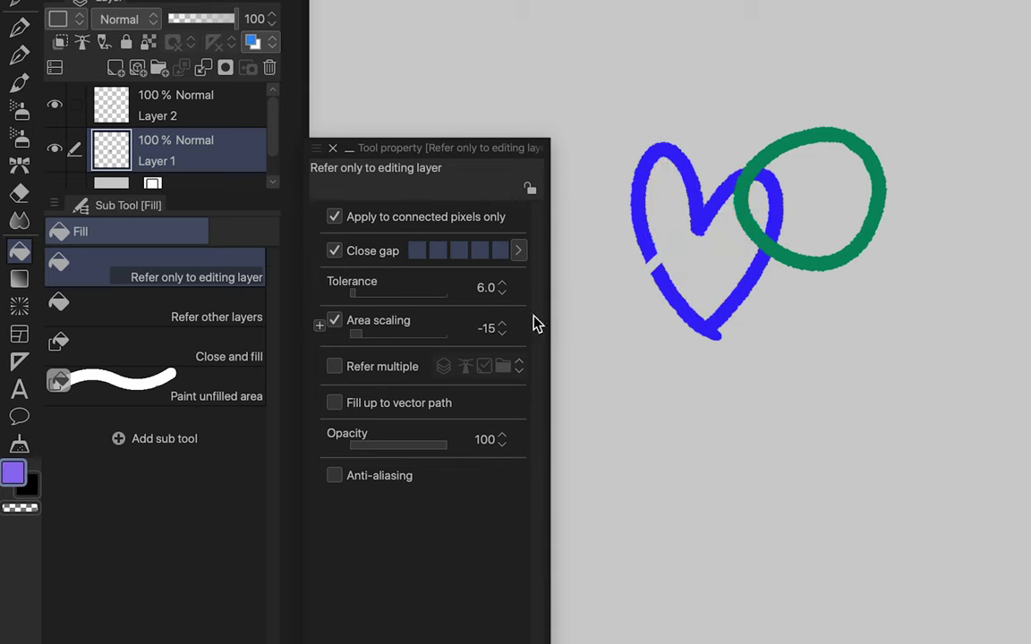
Try purple fills in the broken heart with Area scaling at -15 and 16, undo them, and turn on Refer multiple for all layers
click(696, 260)
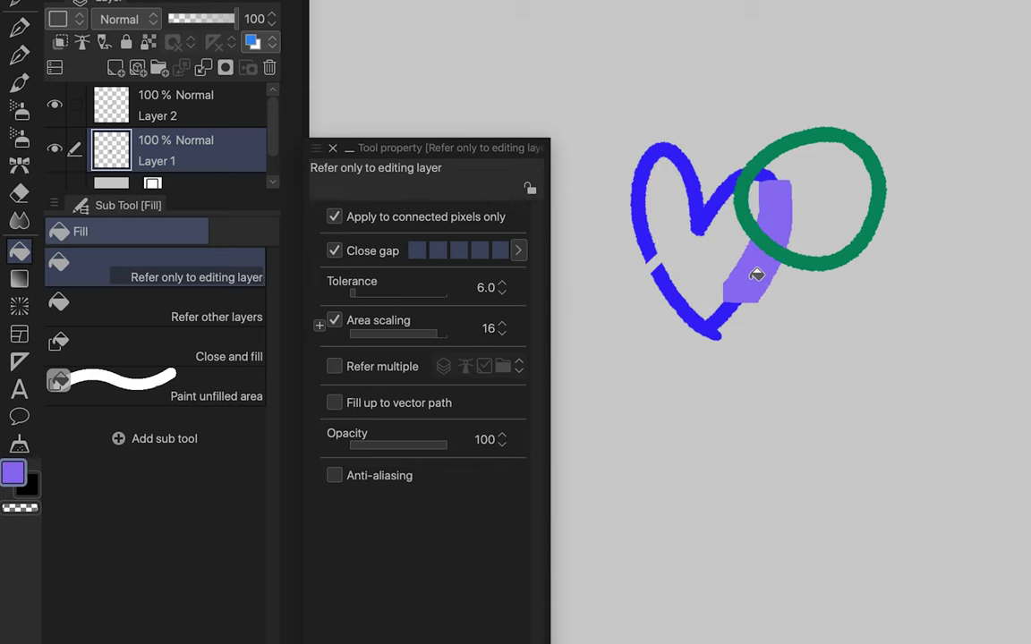
click(714, 271)
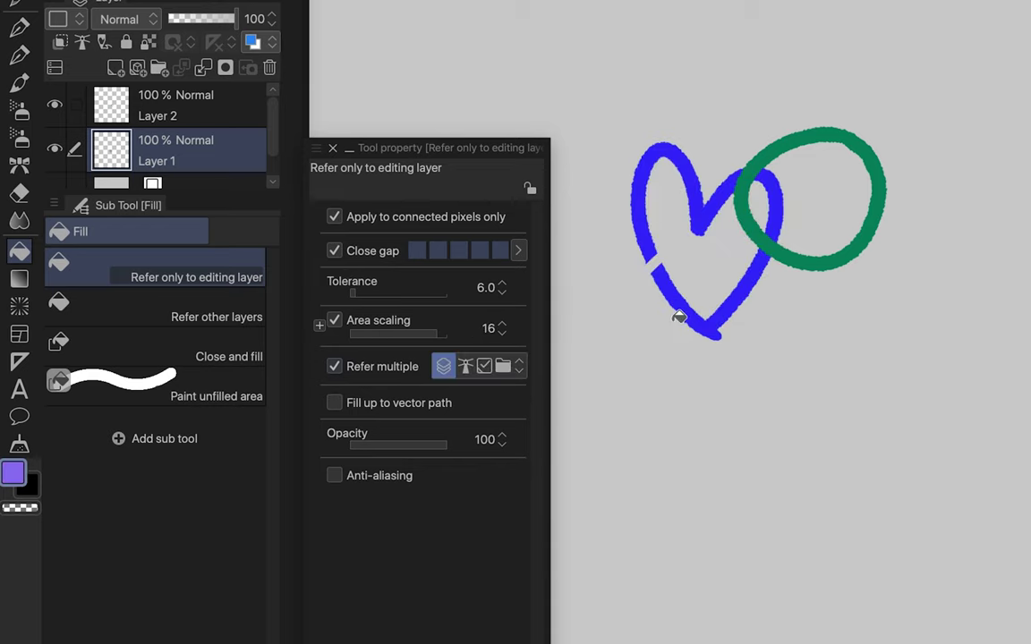
scroll(679, 316, up, 2)
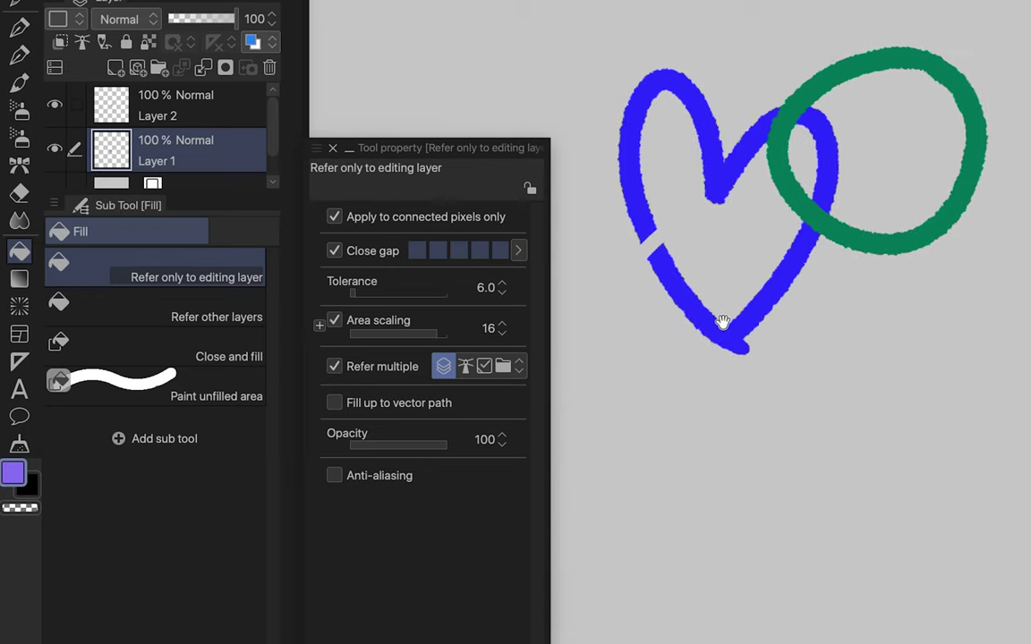
scroll(723, 331, up, 3)
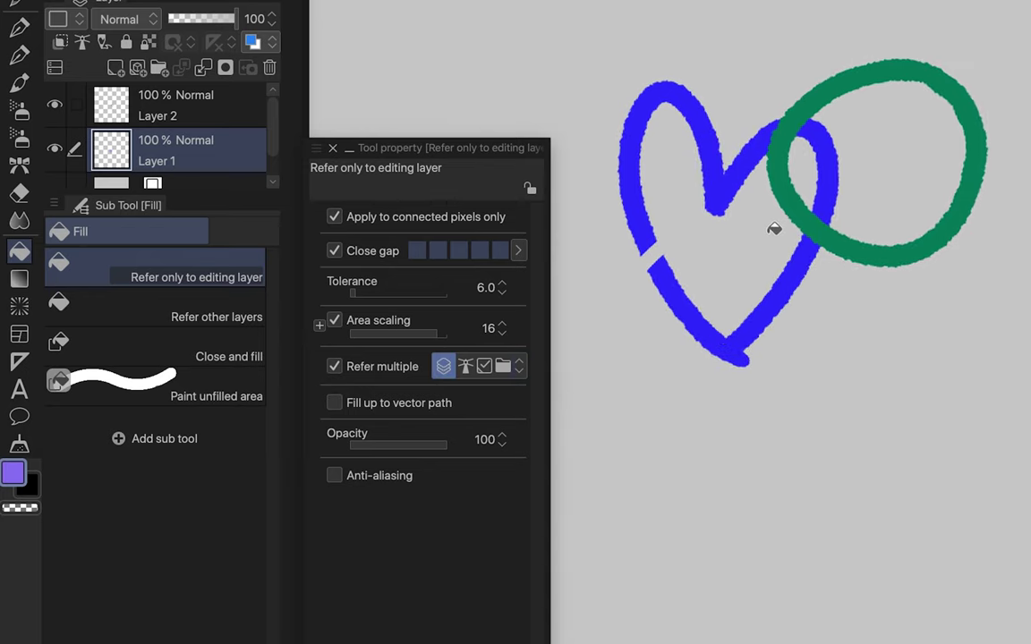
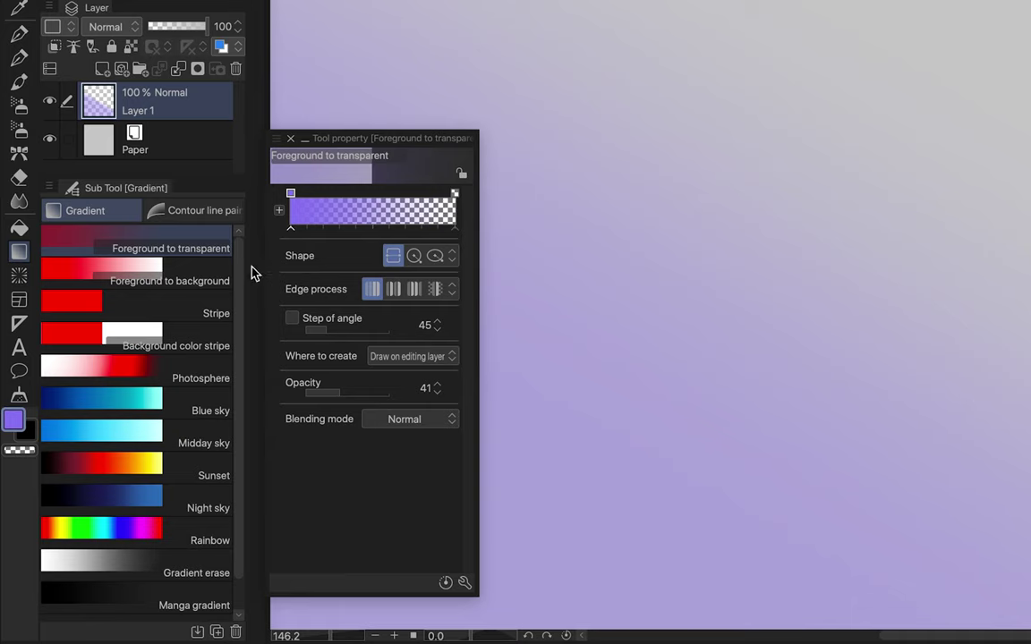
Try Foreground to background gradients across Layer 1 and undo them
click(215, 277)
drag(634, 312, 873, 199)
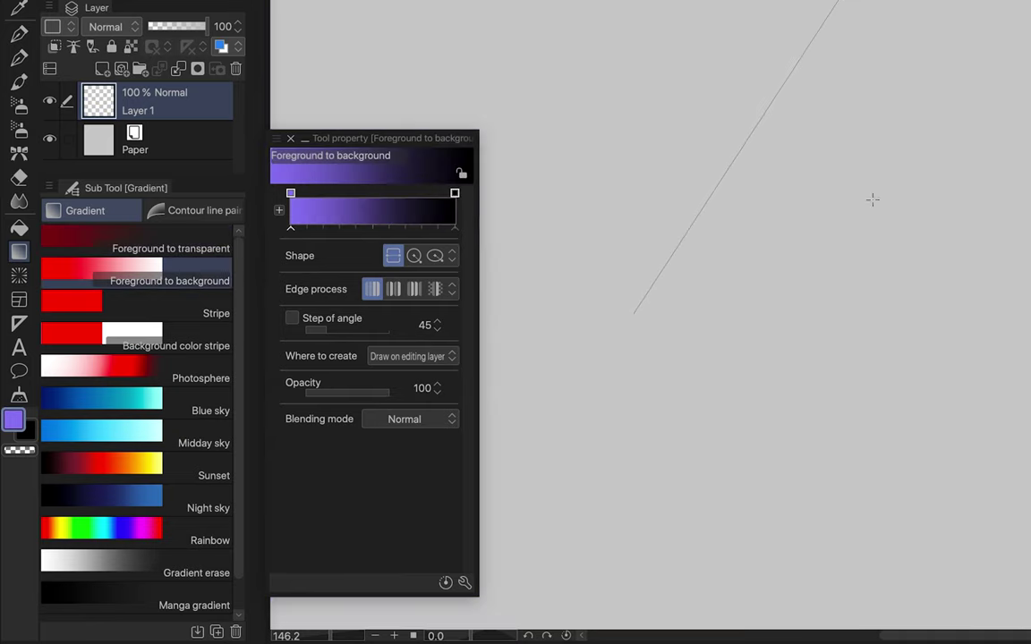
drag(917, 388, 837, 2)
key(ctrl+z)
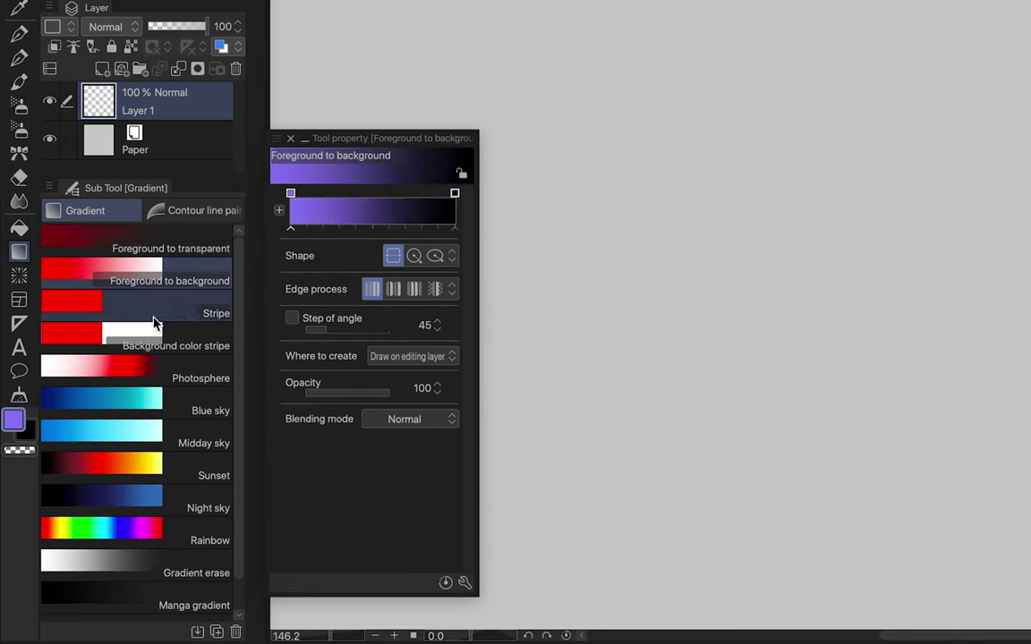
scroll(142, 575, down, 1)
scroll(177, 433, up, 1)
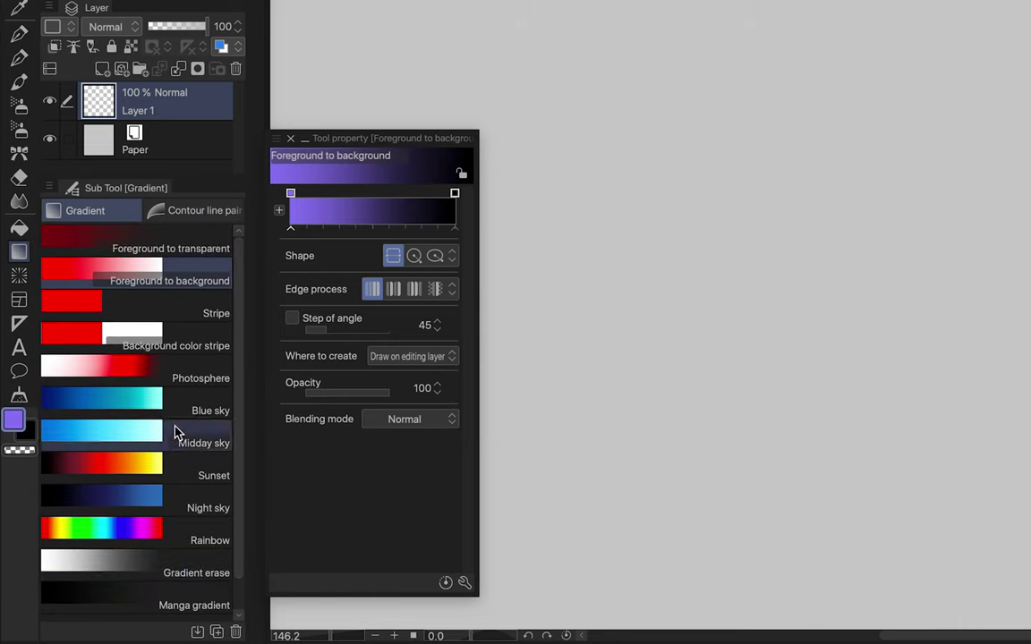
click(196, 632)
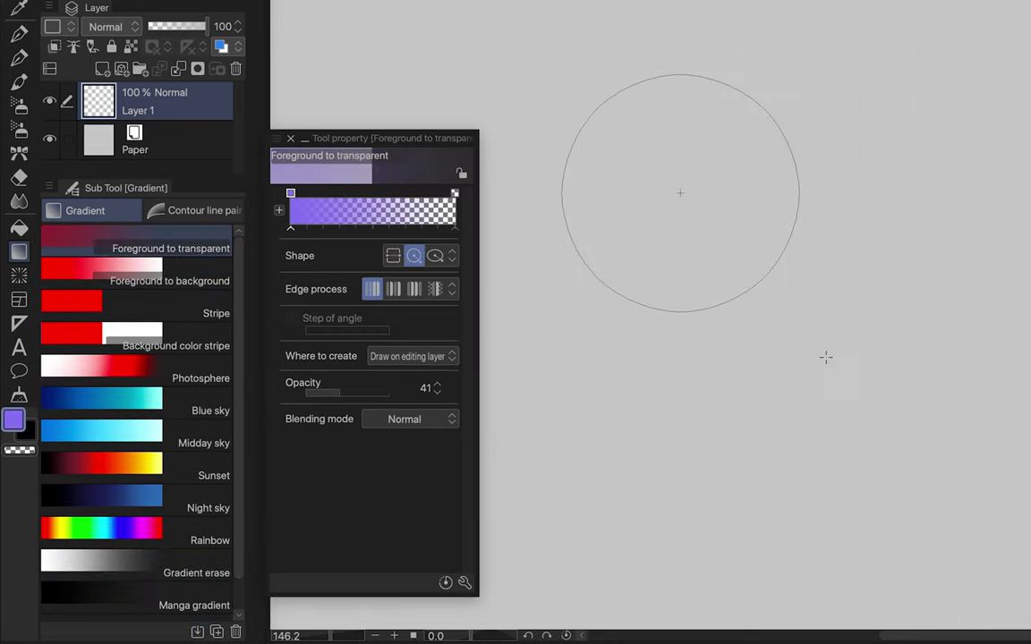
Try the Foreground to transparent gradient at 41 opacity with the circle shape and the ellipse shape
drag(825, 357, 825, 357)
click(798, 327)
click(435, 256)
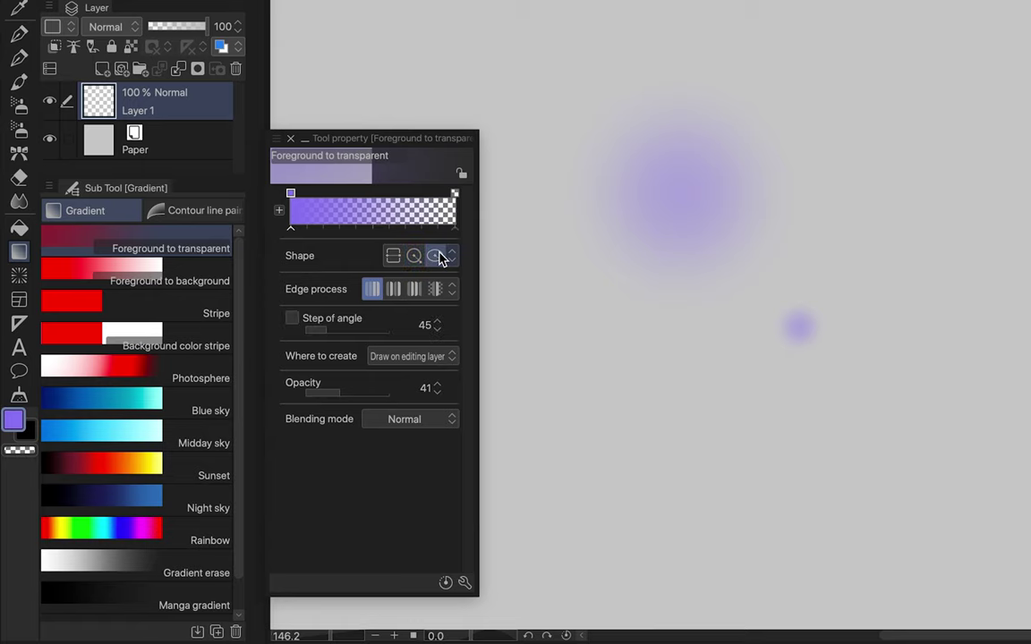
drag(847, 216, 1030, 324)
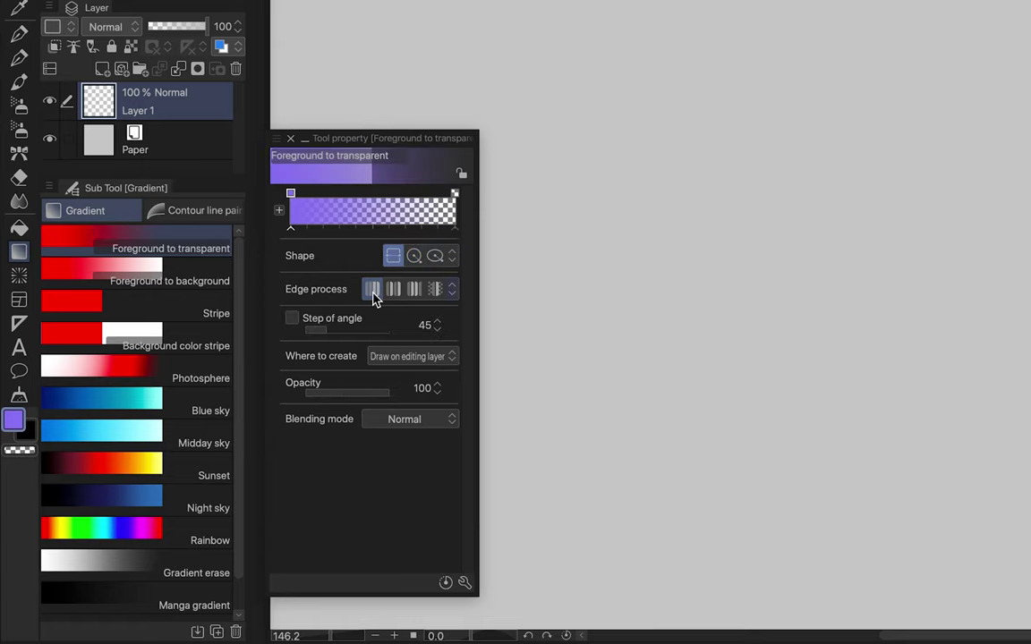
Compare the non-repeating and repeating edge processes by drawing straight Foreground to transparent gradients at 100 opacity
drag(673, 295, 850, 275)
drag(850, 368, 850, 368)
key(ctrl+z)
click(394, 289)
drag(636, 241, 879, 173)
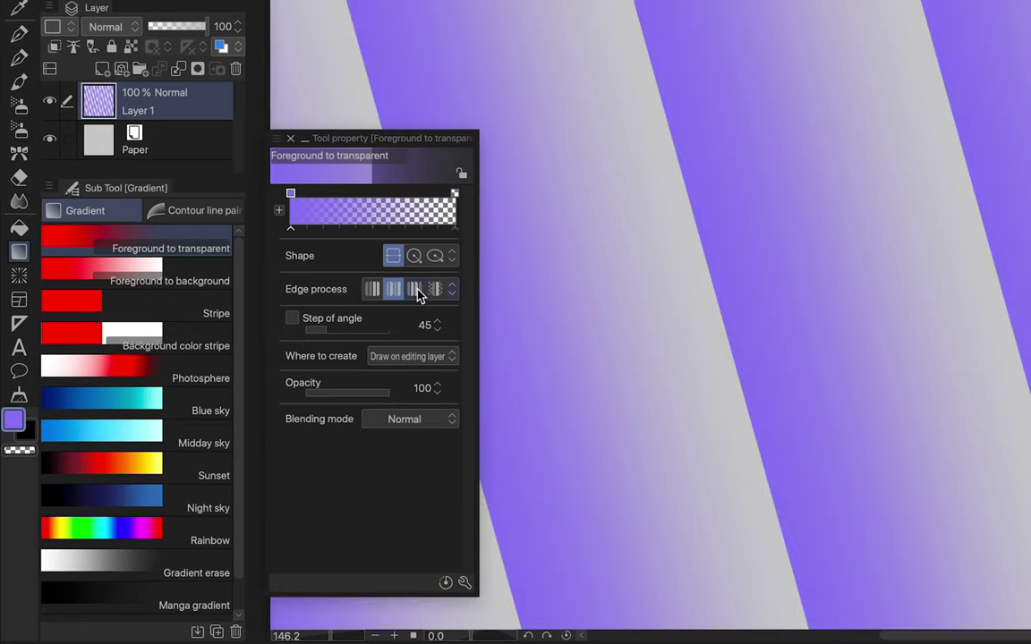
Try the reversing edge process, set it to not draw beyond the gradient, and undo the test gradients
click(415, 289)
key(ctrl+z)
drag(562, 267, 616, 292)
key(ctrl+z)
click(436, 289)
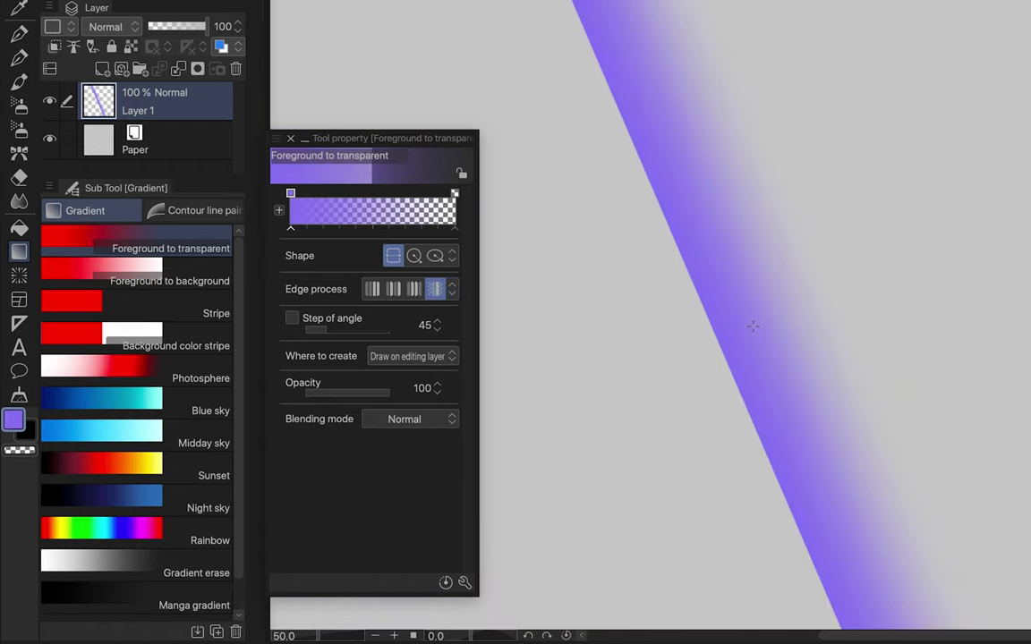
key(ctrl+z)
Draw a straight line and a curve on Layer 1 with the Figure tool at brush size 3
click(208, 210)
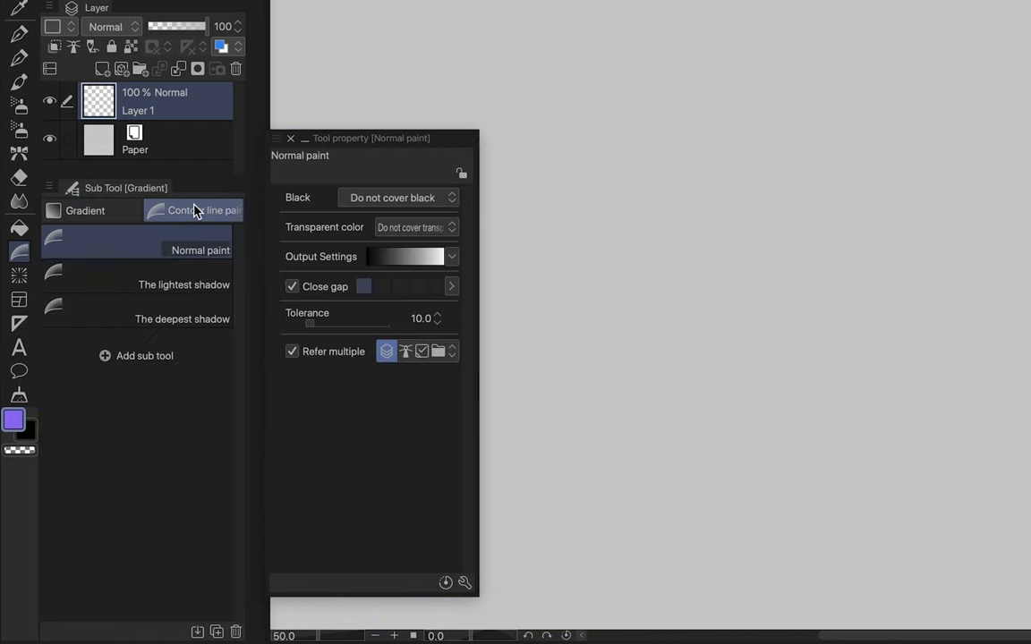
click(19, 274)
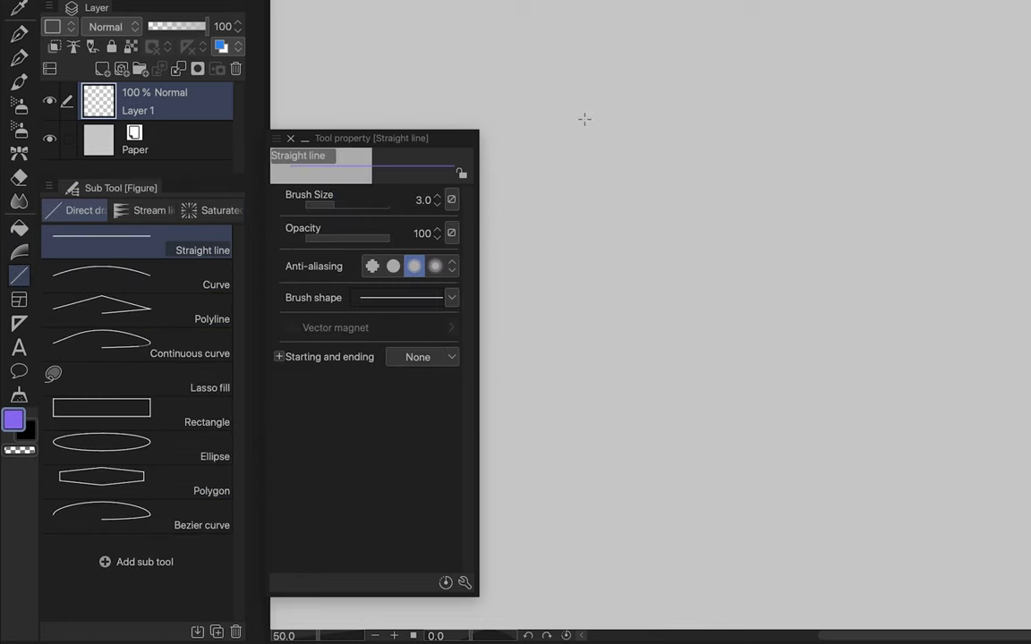
click(184, 283)
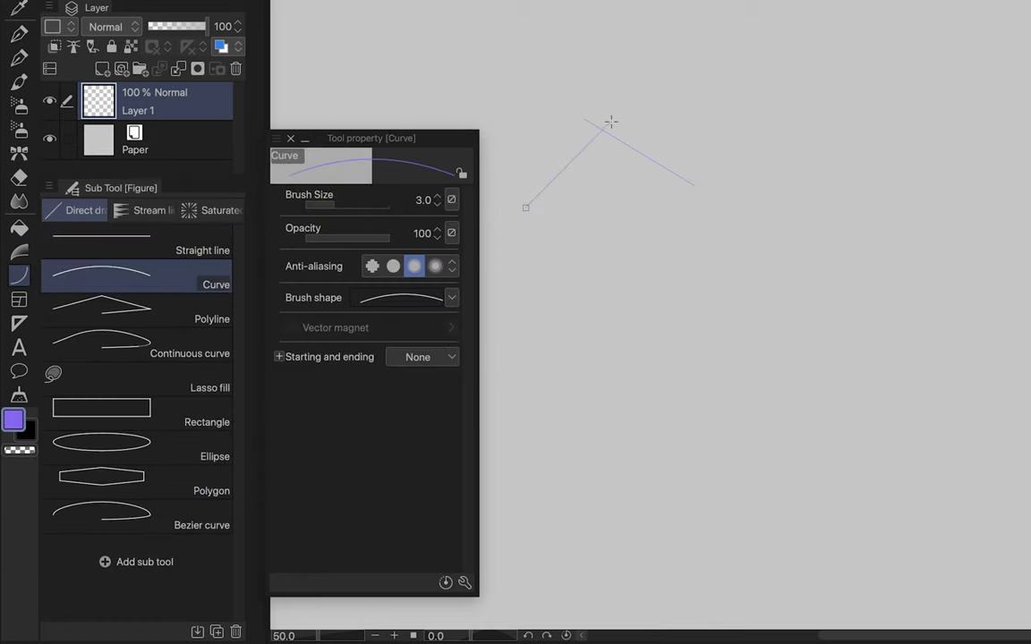
click(695, 184)
Draw a rectangle outline at brush size 3 with Roundness of corner set to 60
click(179, 414)
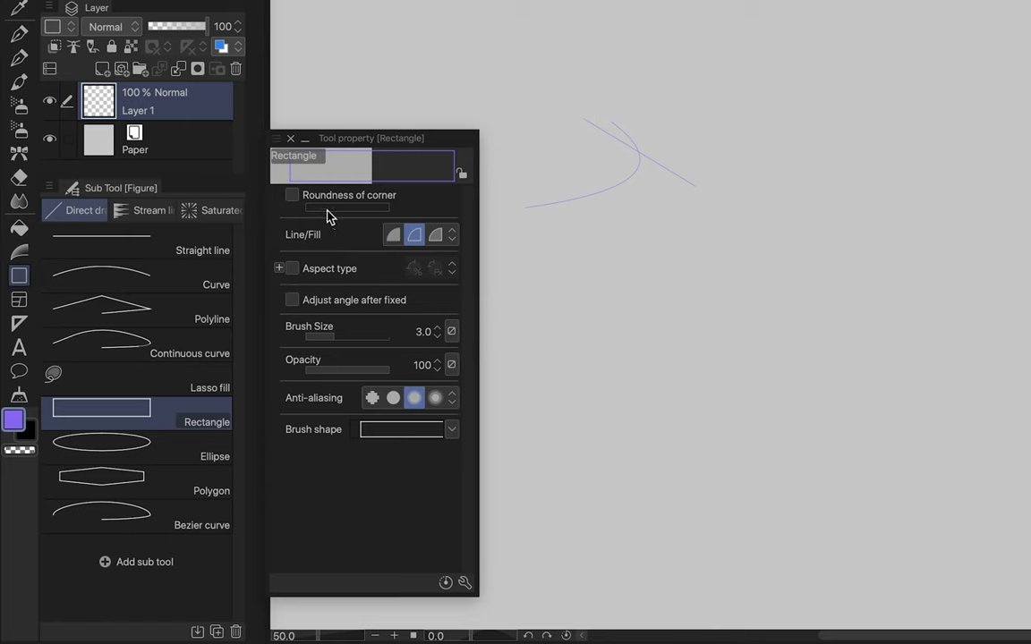
drag(328, 216, 337, 215)
drag(627, 171, 798, 292)
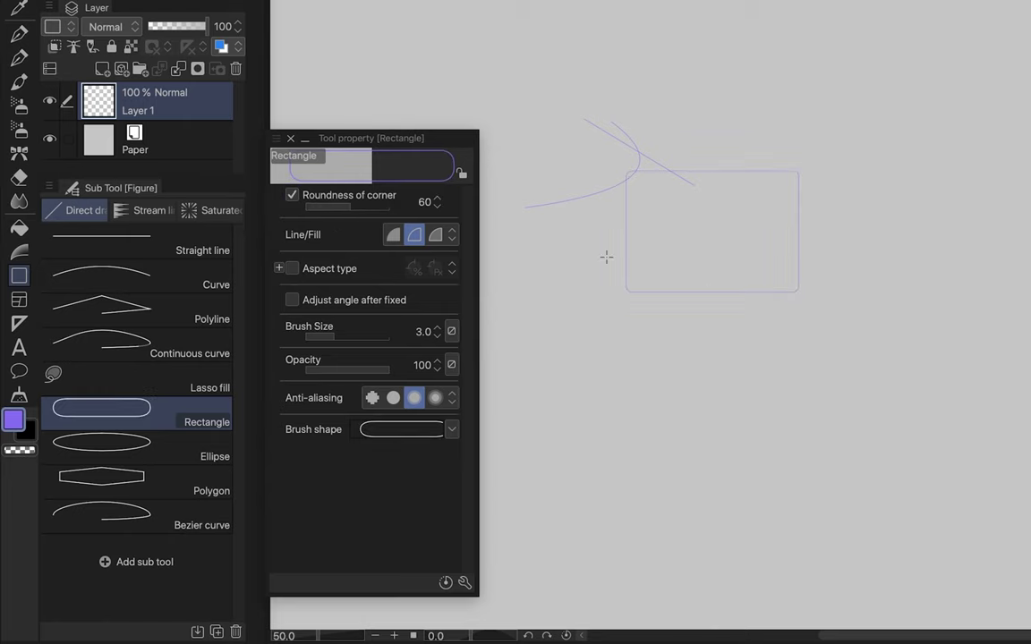
Replace the thin rectangle with a thick-outlined rounded rectangle at brush size 239.7
scroll(605, 256, up, 4)
drag(660, 188, 708, 221)
key(super+z)
mouse_move(578, 225)
mouse_down()
mouse_move(665, 269)
mouse_move(965, 477)
mouse_up()
scroll(965, 477, down, 3)
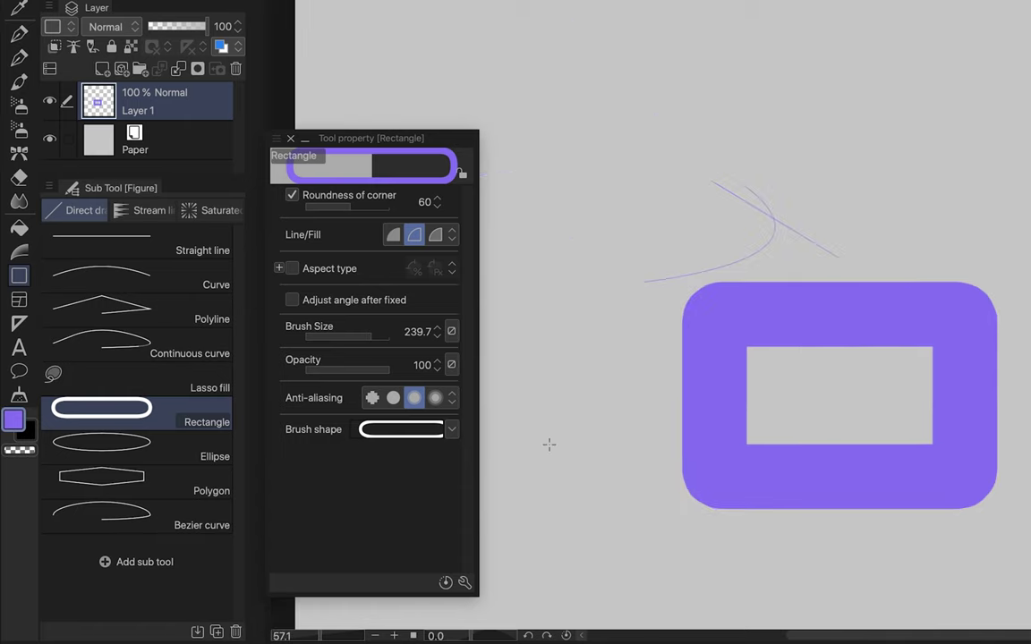
Set the rectangle's brush shape to Waved line, draw a large test rectangle, and undo it
scroll(549, 445, up, 1)
click(452, 429)
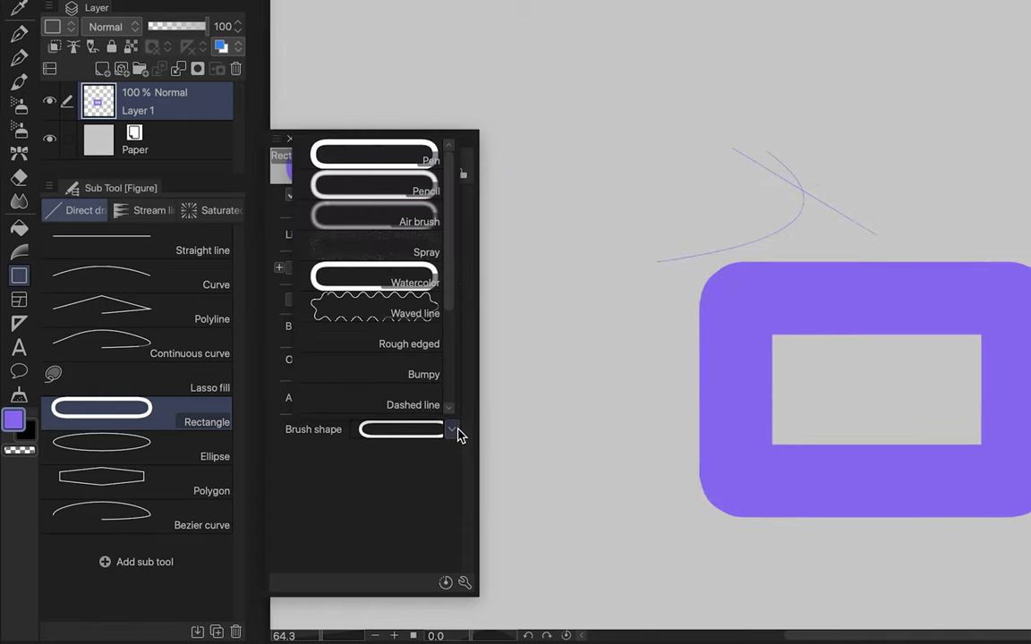
click(383, 313)
drag(538, 3, 1027, 345)
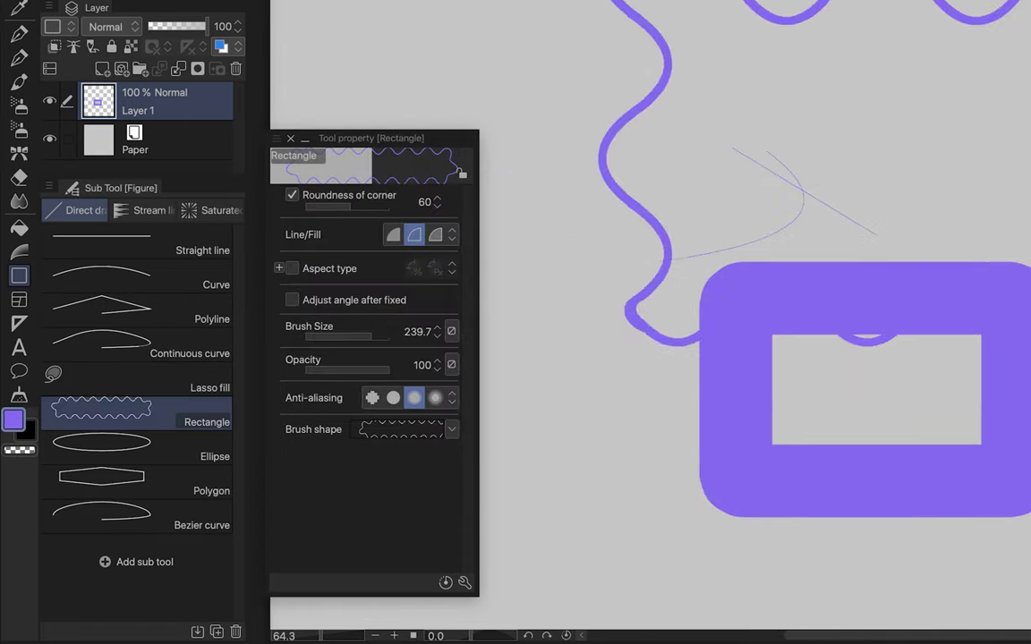
key(ctrl+z)
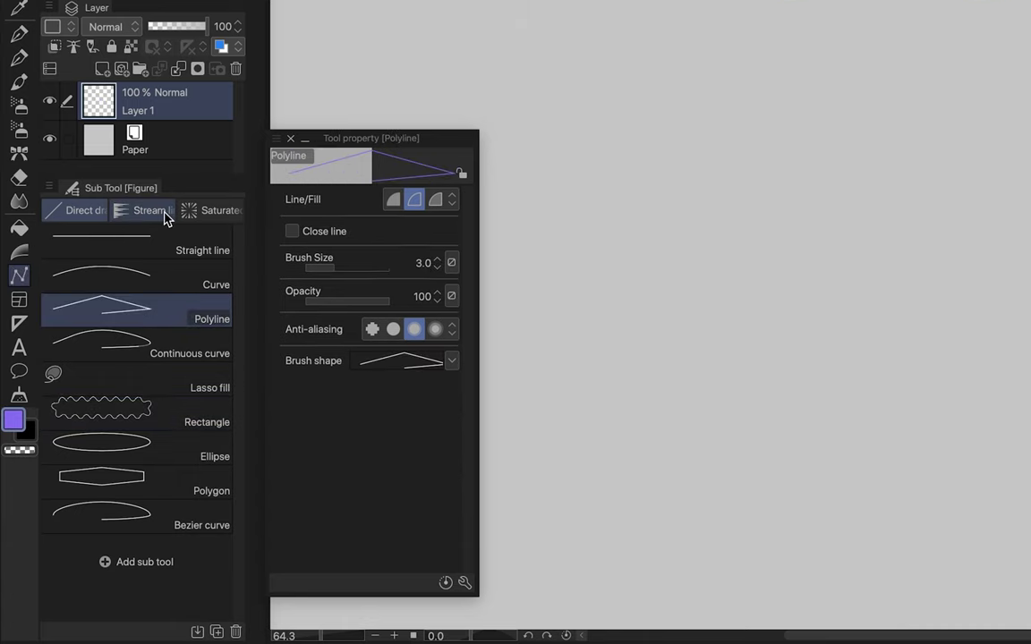
Try the Gloom and Scattered stream line effects on the canvas and delete both of their layers
click(165, 215)
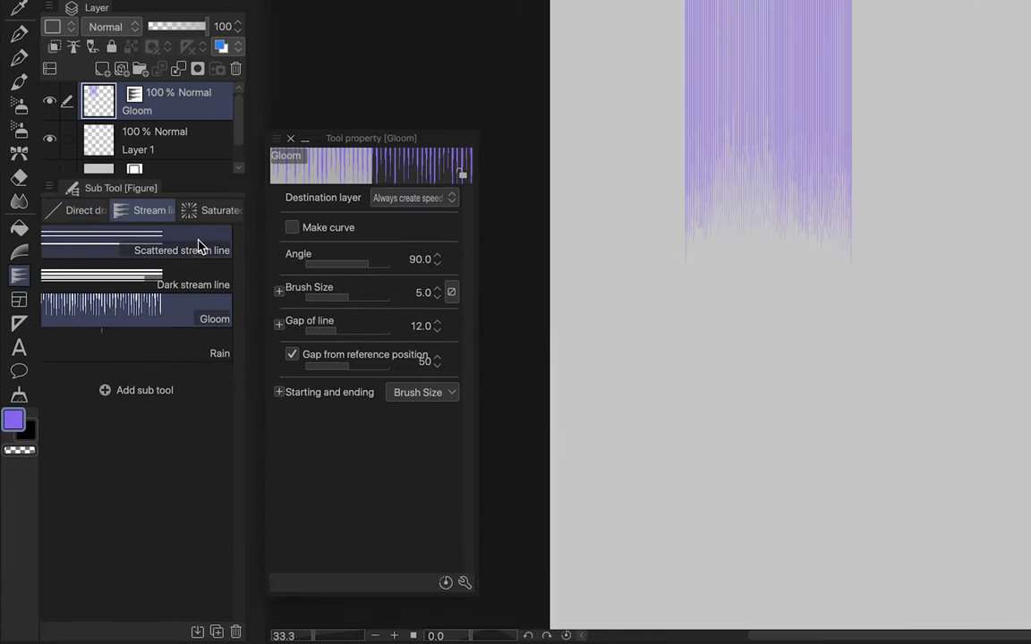
click(201, 246)
drag(784, 162, 790, 484)
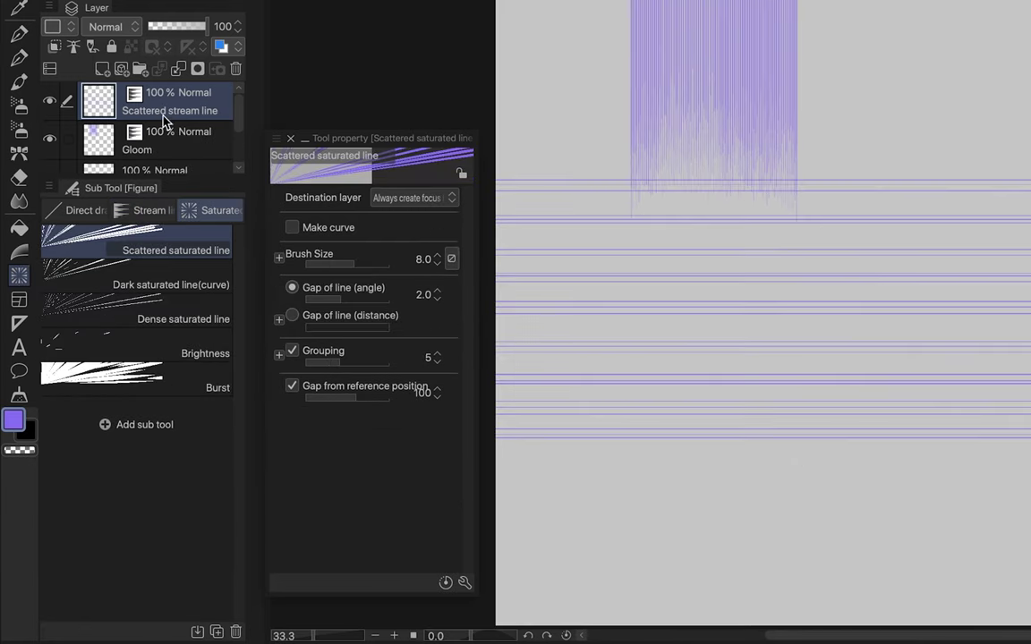
click(186, 134)
click(236, 69)
click(237, 68)
Try drawing Scattered saturated line effects on the canvas and undo them
drag(806, 422, 685, 465)
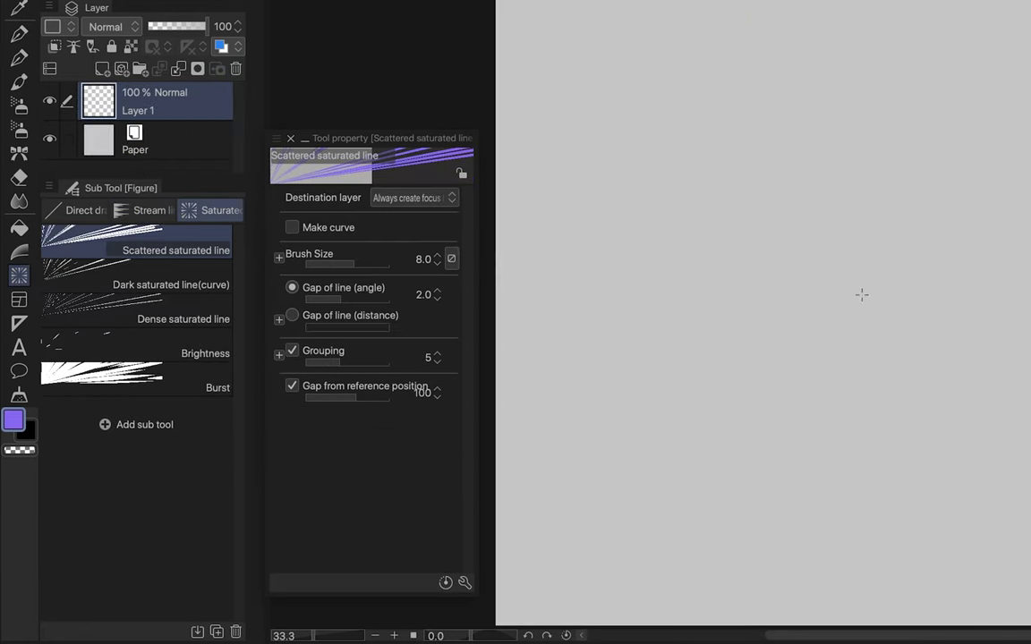
key(ctrl+z)
drag(729, 166, 985, 420)
key(ctrl+z)
Draw a closed, irregular curved base shape with the Dark saturated line(curve) sub tool
click(170, 285)
click(779, 351)
click(608, 177)
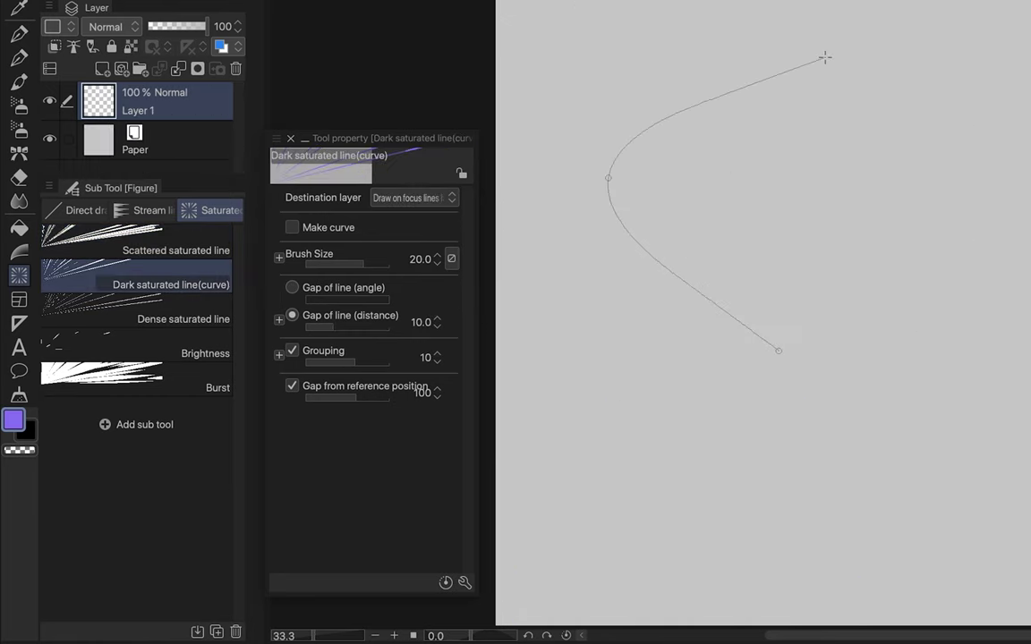
click(825, 57)
click(1004, 90)
click(802, 141)
click(731, 195)
click(887, 293)
click(779, 351)
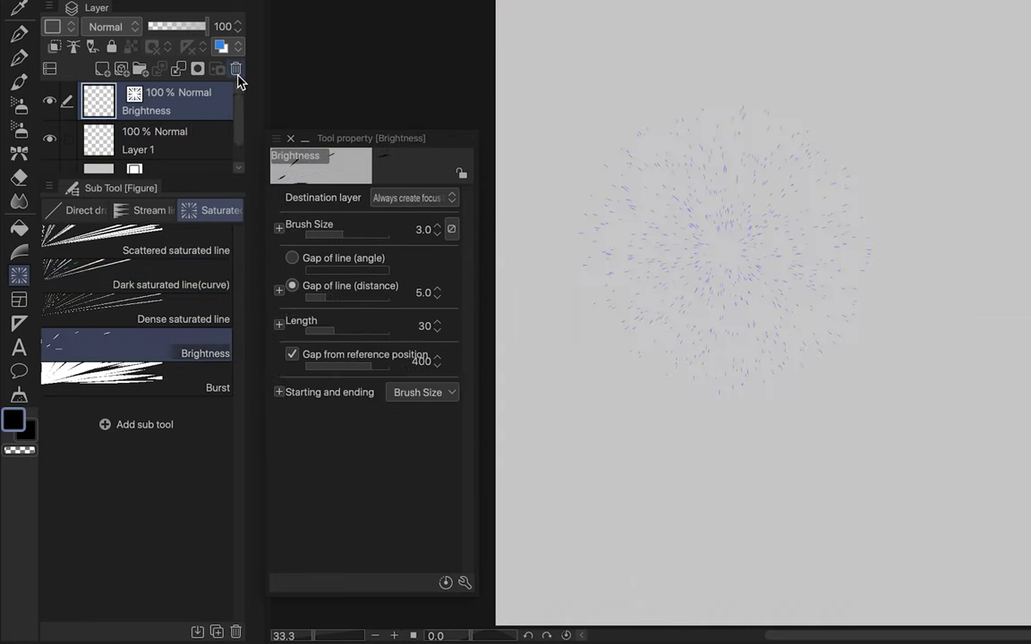
Delete the purple Brightness layer, redraw the Brightness effect in black, and delete that layer as well
click(236, 69)
drag(628, 244, 721, 351)
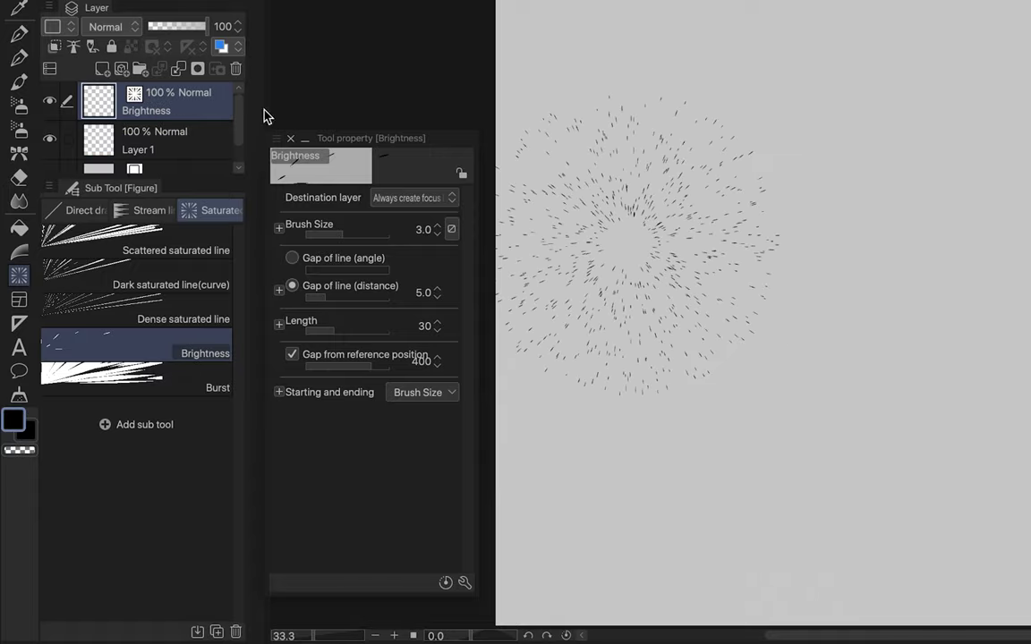
click(235, 69)
Draw a round black Burst effect in the upper part of the canvas
click(202, 388)
drag(708, 236, 826, 379)
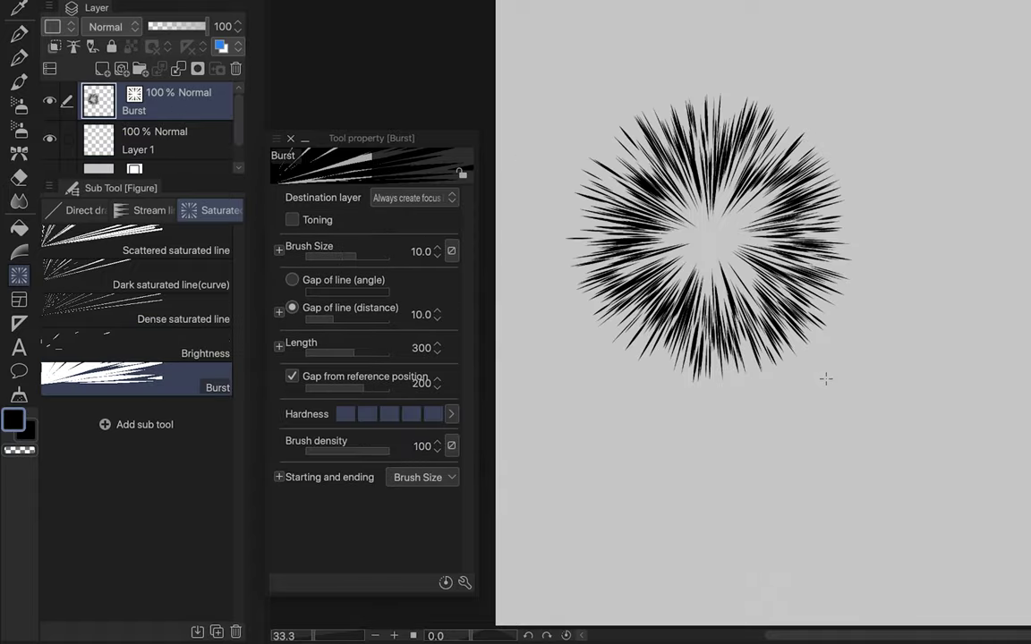
scroll(712, 255, up, 4)
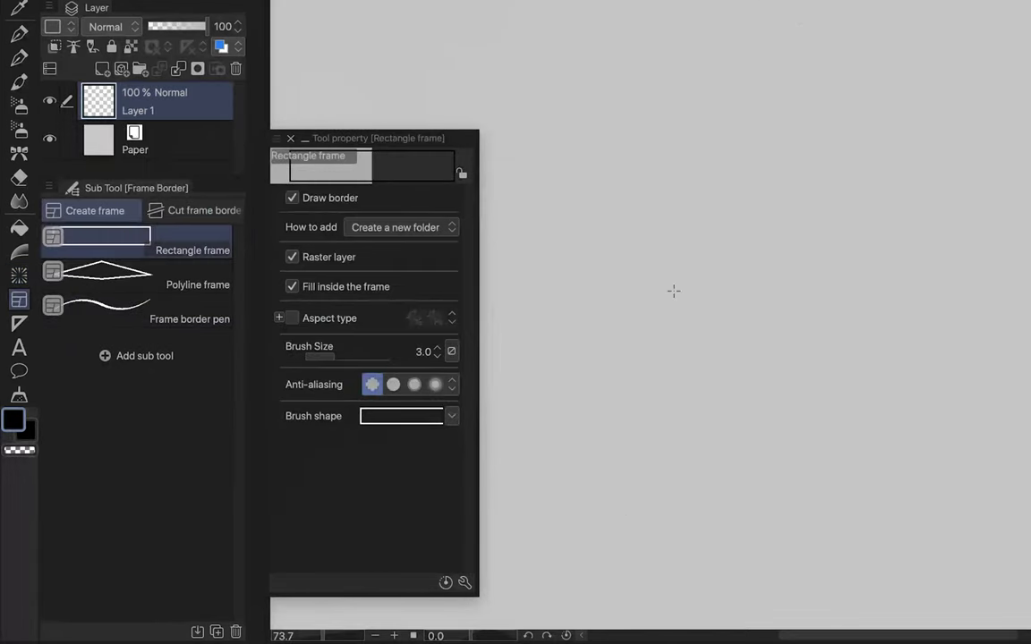
Draw a large filled rectangle frame in a new folder on the upper canvas and collapse that folder in the enlarged layer list
scroll(673, 291, down, 3)
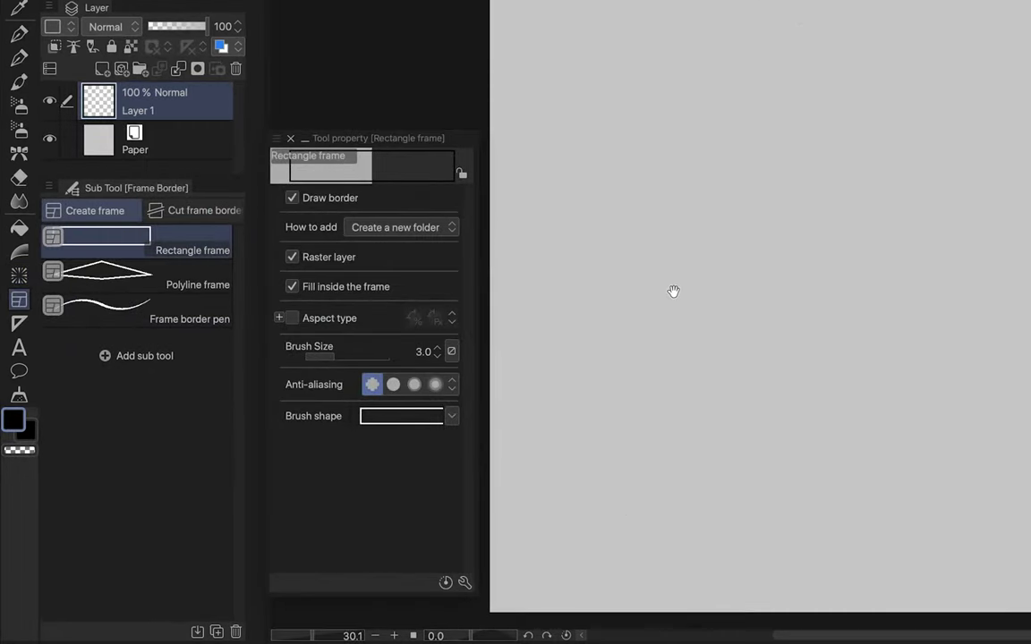
drag(673, 291, 680, 238)
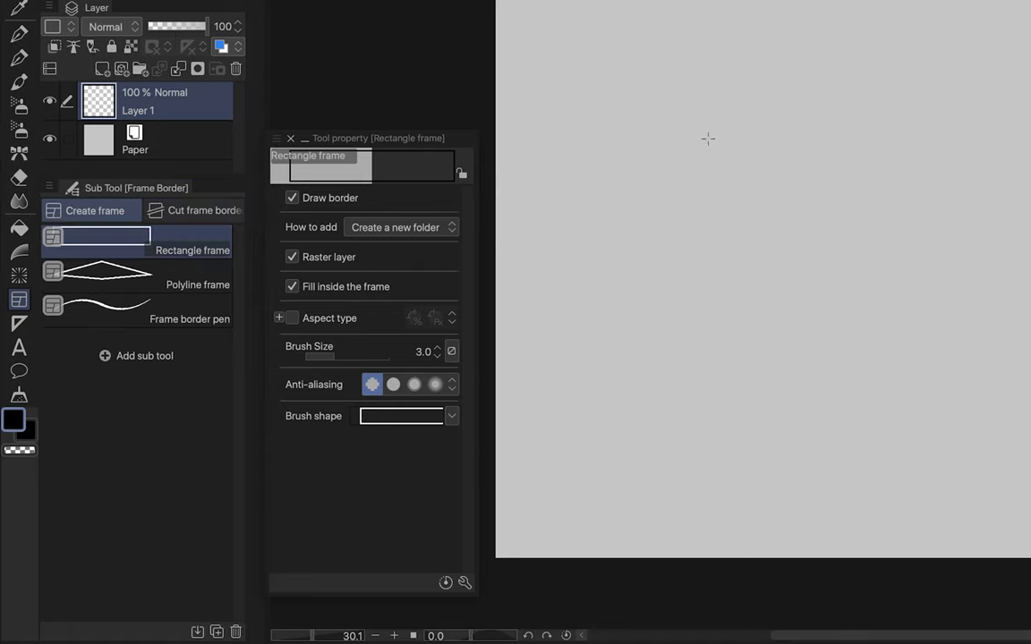
drag(553, 13, 1012, 363)
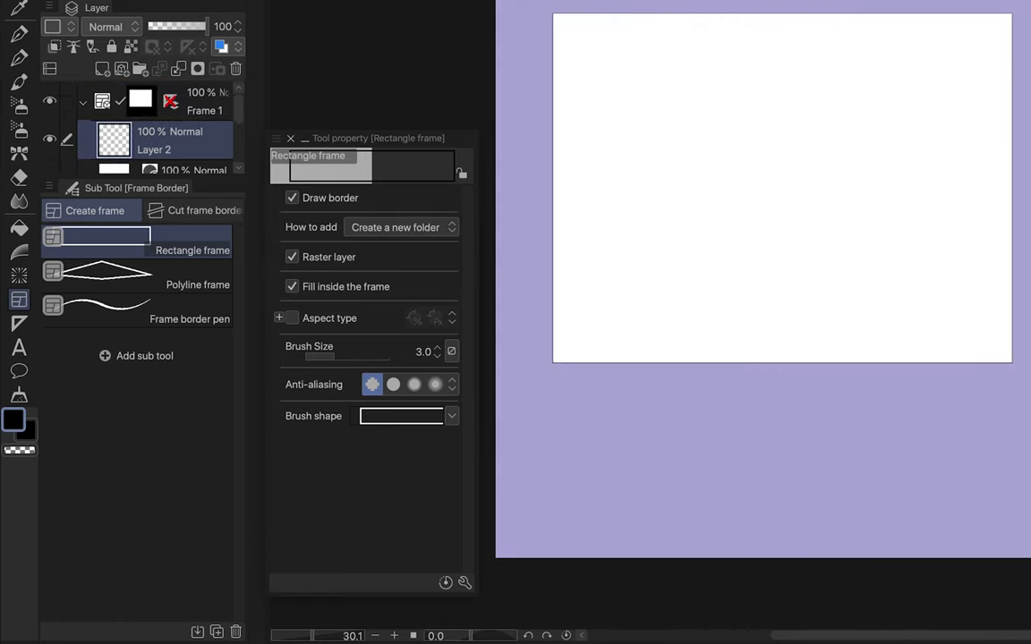
drag(194, 175, 179, 333)
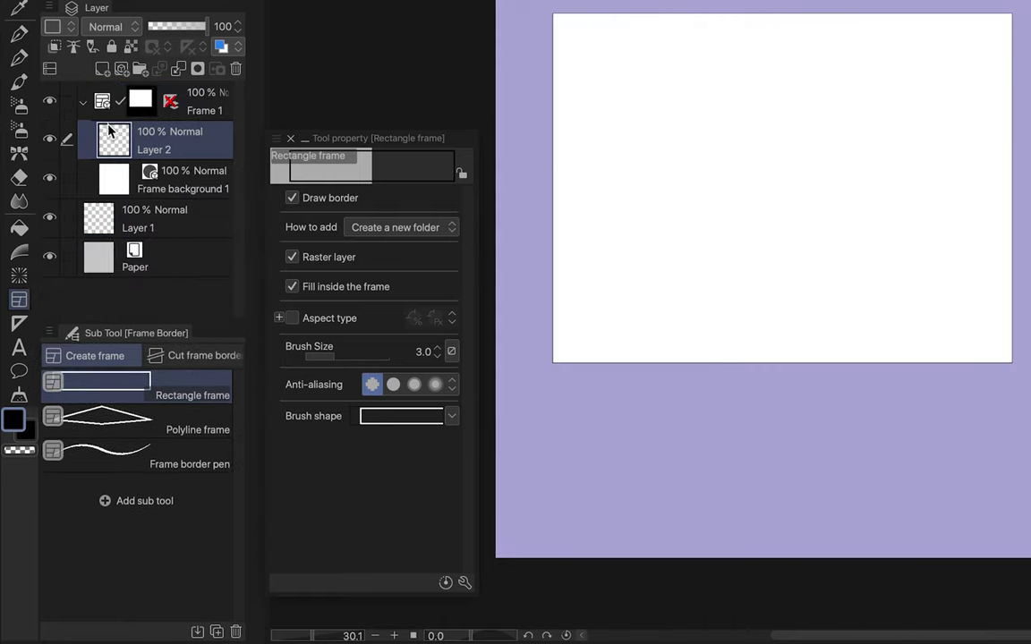
click(81, 106)
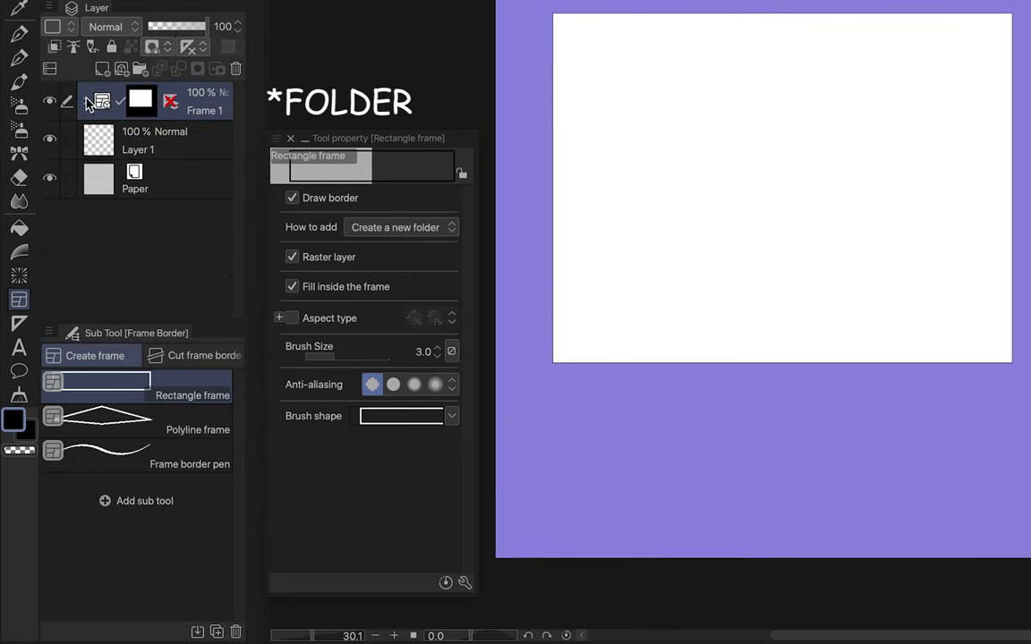
Expand the frame folder and recolor its Frame background 1 layer to light pink, HEX F0ACAC
click(87, 104)
click(140, 138)
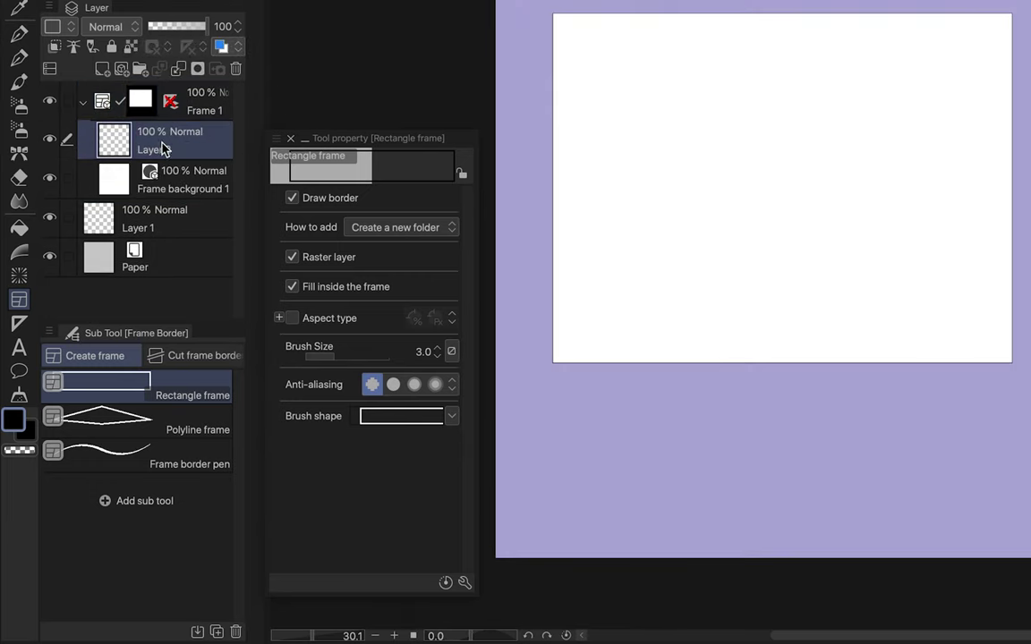
click(119, 177)
double_click(119, 177)
click(534, 138)
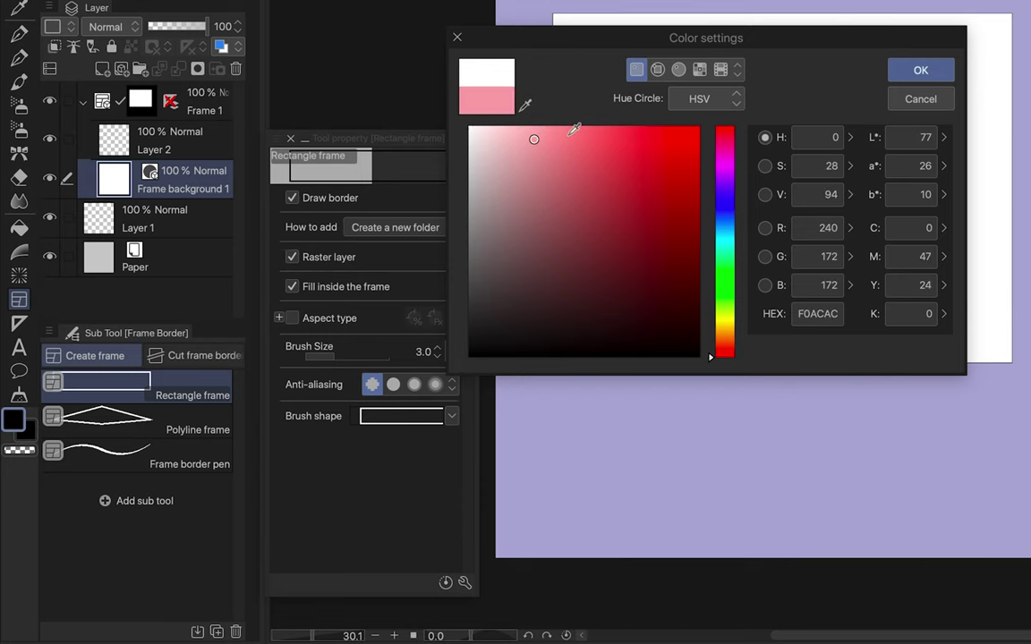
click(915, 72)
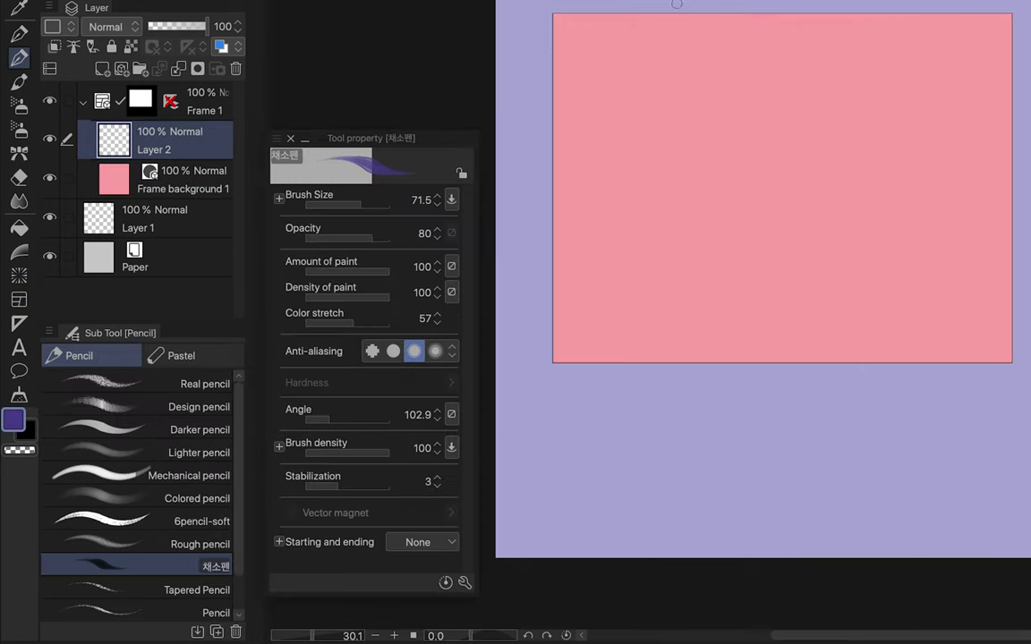
Draw six purple curved diagonal strokes with the 채소펜 pencil on Layer 2 inside the pink frame
drag(553, 107, 671, 13)
drag(553, 175, 757, 13)
drag(553, 251, 832, 14)
drag(553, 327, 944, 13)
drag(568, 362, 998, 14)
mouse_move(635, 362)
mouse_down()
mouse_move(875, 170)
mouse_move(1020, 92)
mouse_up()
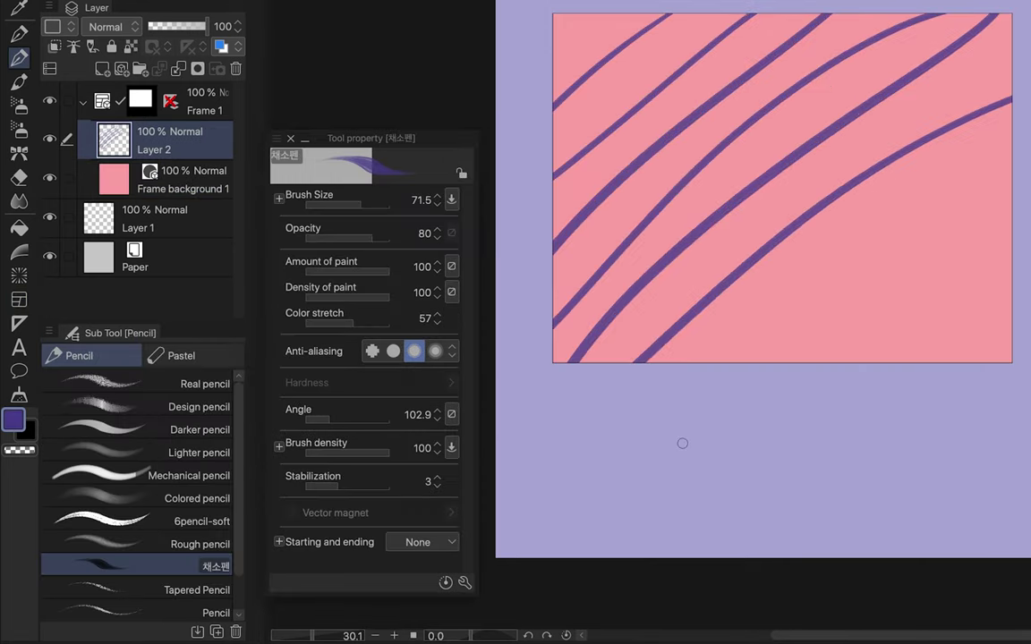
Draw a four-sided Polyline frame over the pink frame's lower edge and a heart-shaped frame beside it with the Frame border pen
click(101, 216)
key(u)
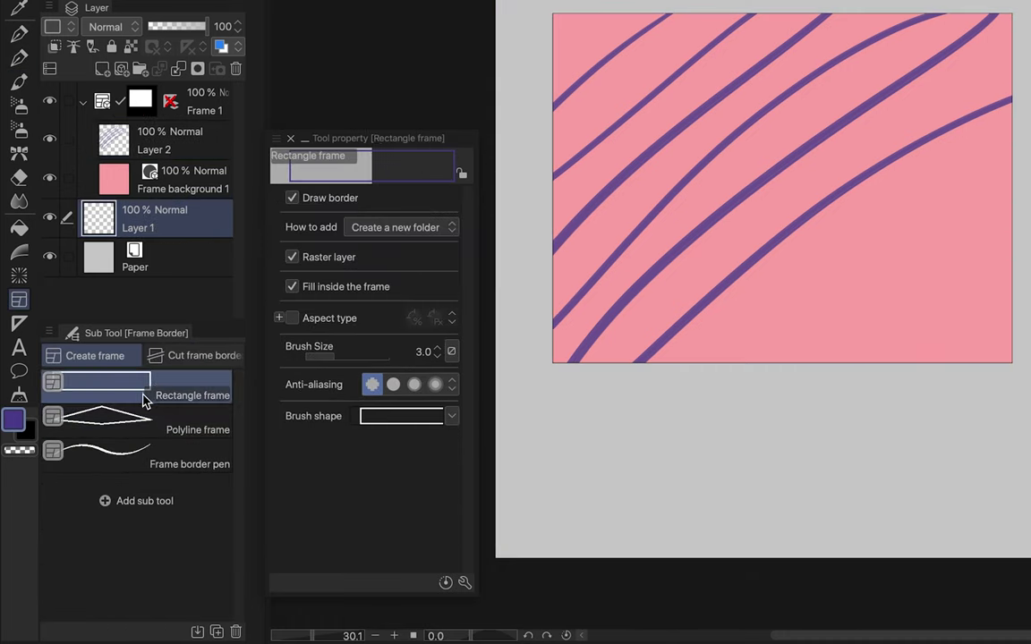
click(182, 411)
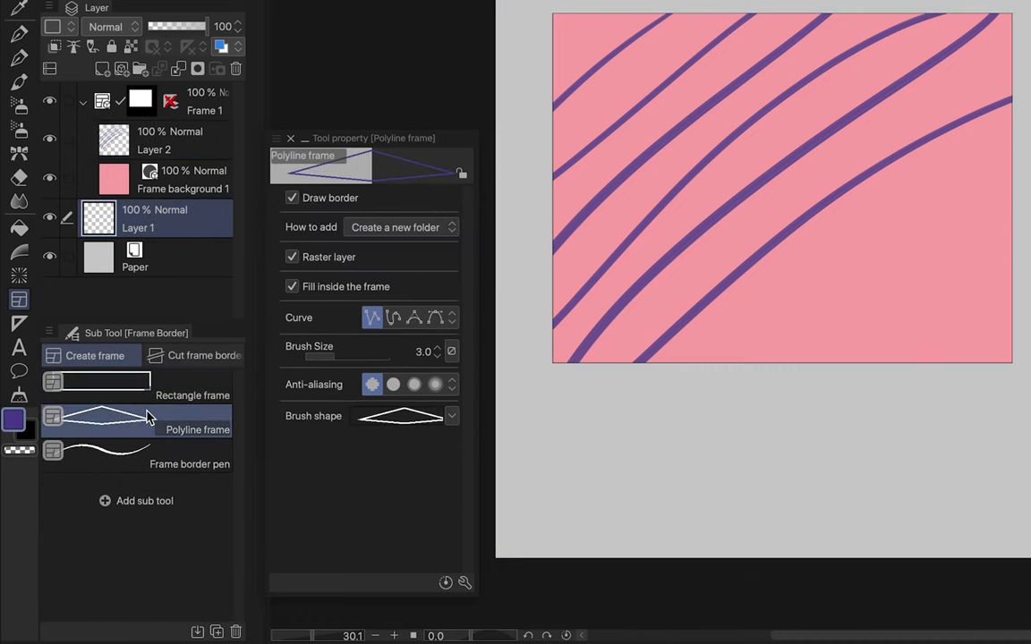
click(698, 278)
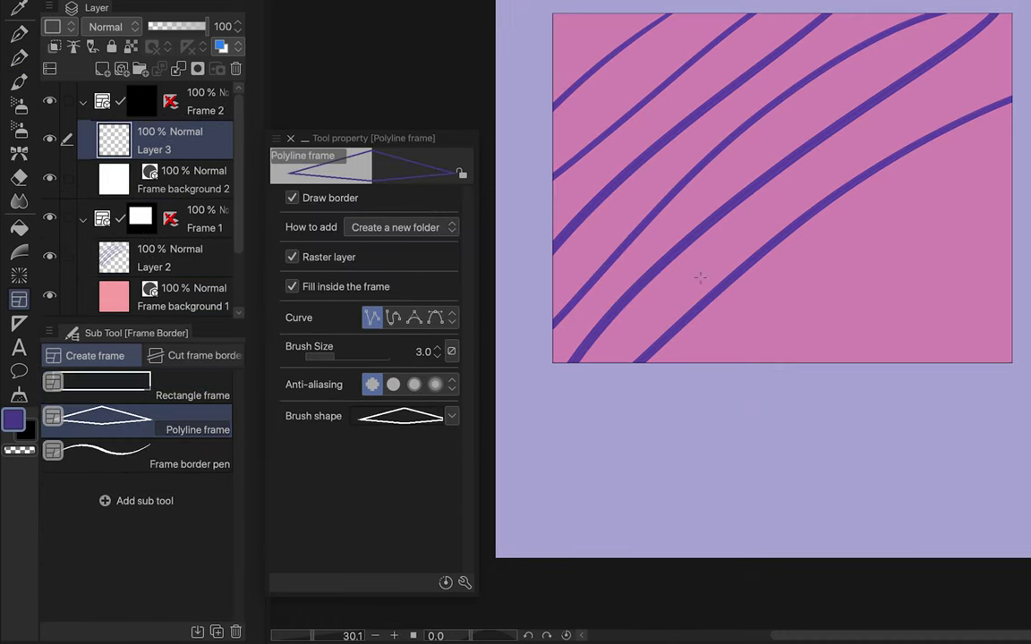
click(778, 364)
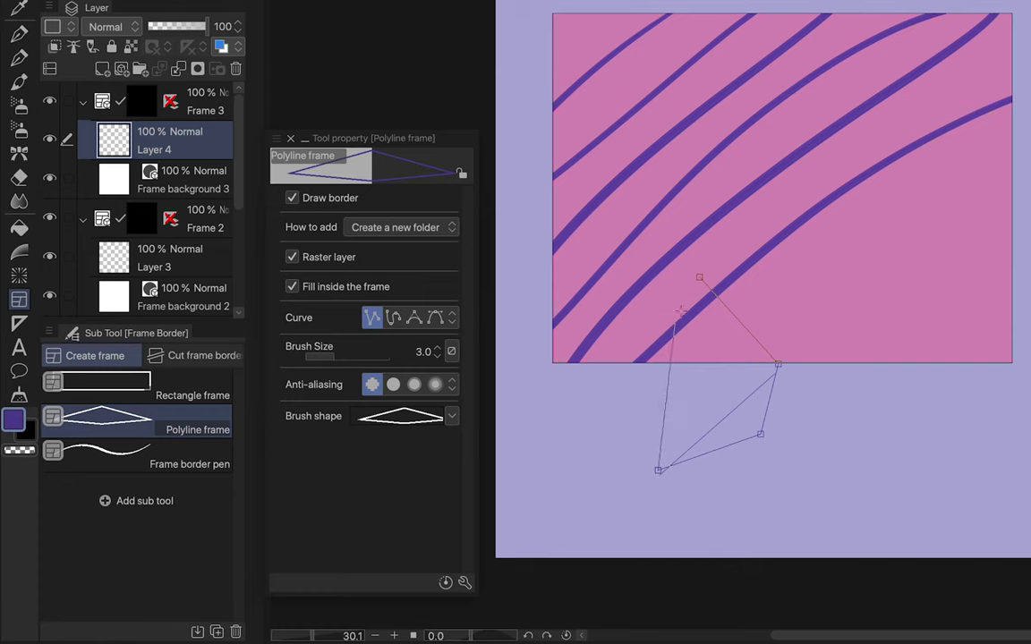
double_click(660, 469)
click(164, 448)
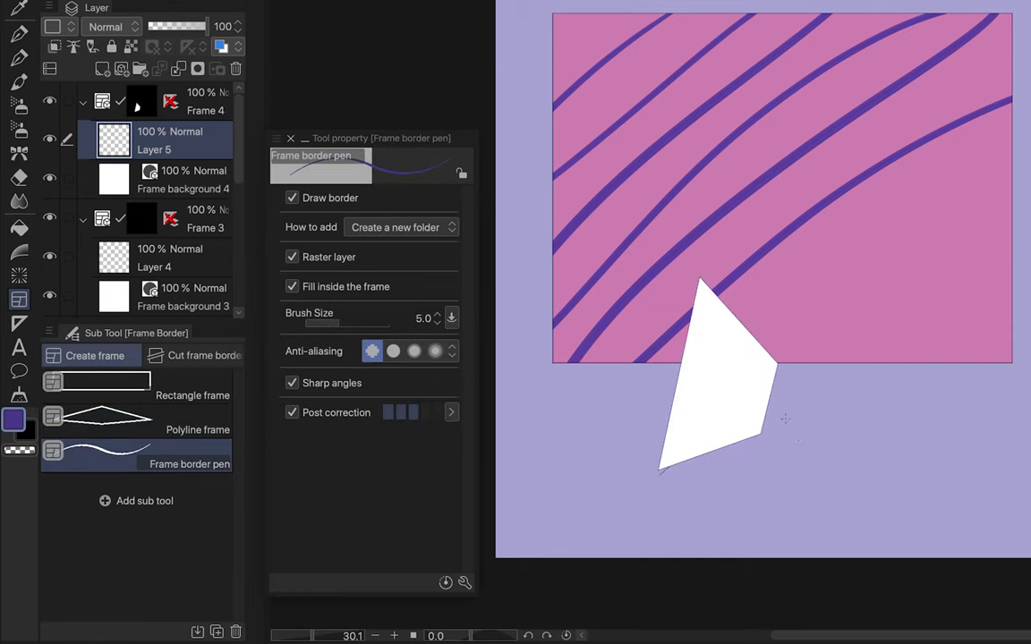
drag(800, 439, 853, 347)
Divide the pink frame folder with a horizontal cut, widen the gutter, and split its upper part with a slanted cut
click(193, 356)
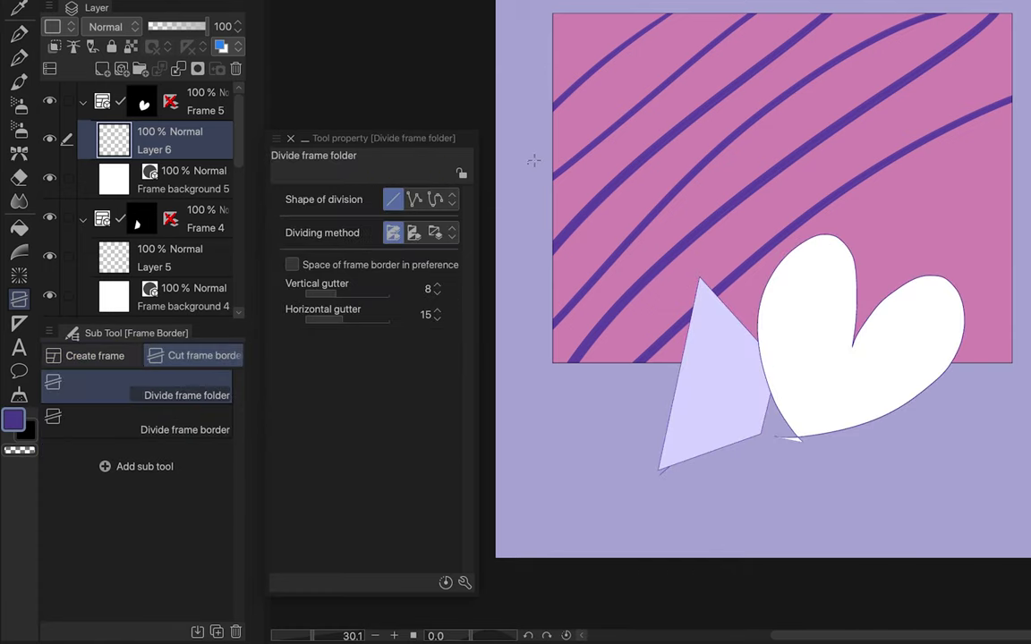
drag(533, 161, 1015, 155)
click(365, 320)
drag(691, 60, 705, 159)
click(95, 356)
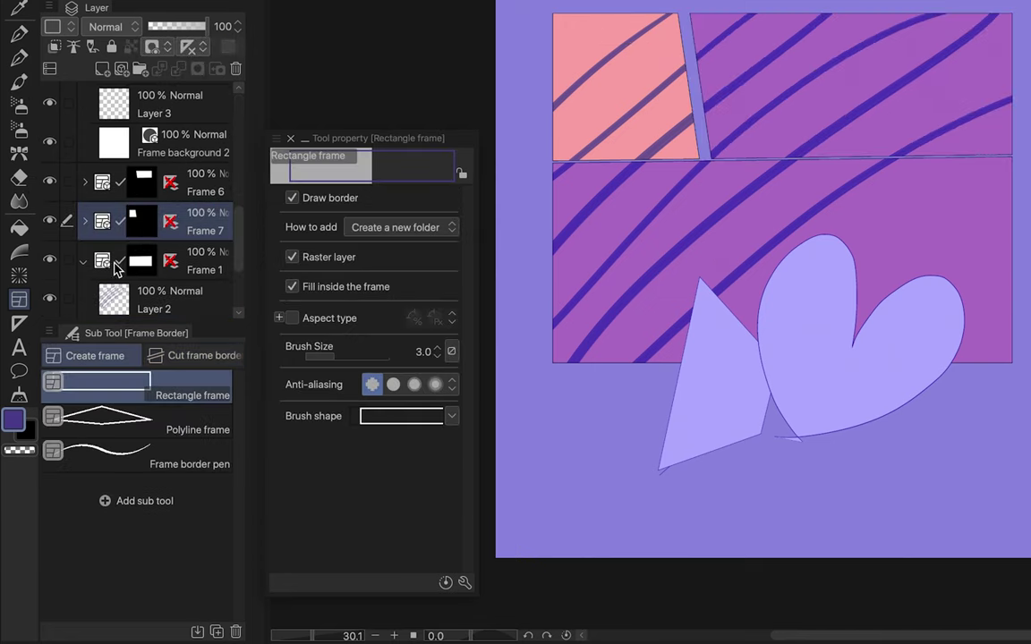
drag(219, 224, 224, 286)
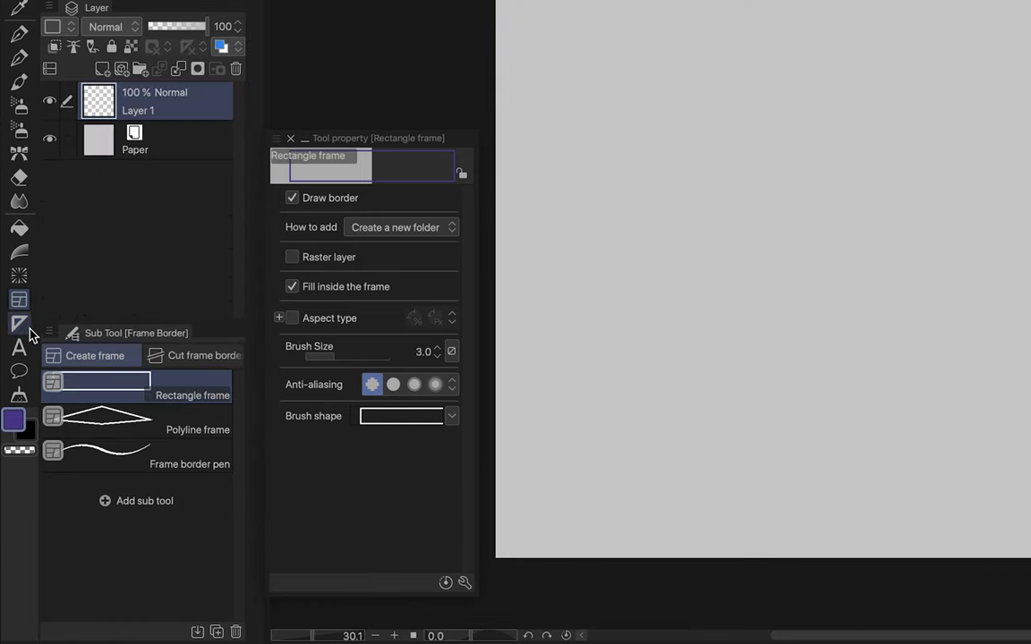
Create linear rulers at varied angles across the upper canvas on Layer 1
click(19, 323)
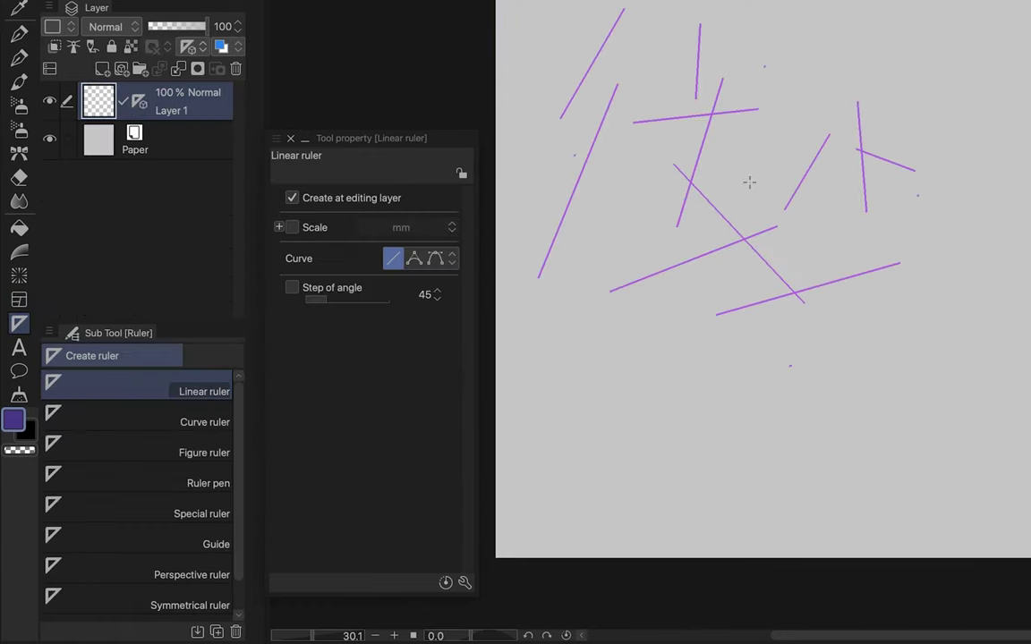
drag(669, 156, 827, 120)
mouse_move(835, 158)
mouse_down()
mouse_move(640, 268)
mouse_move(657, 263)
mouse_up()
Draw purple Real G-pen strokes snapped along several of the linear rulers
click(19, 34)
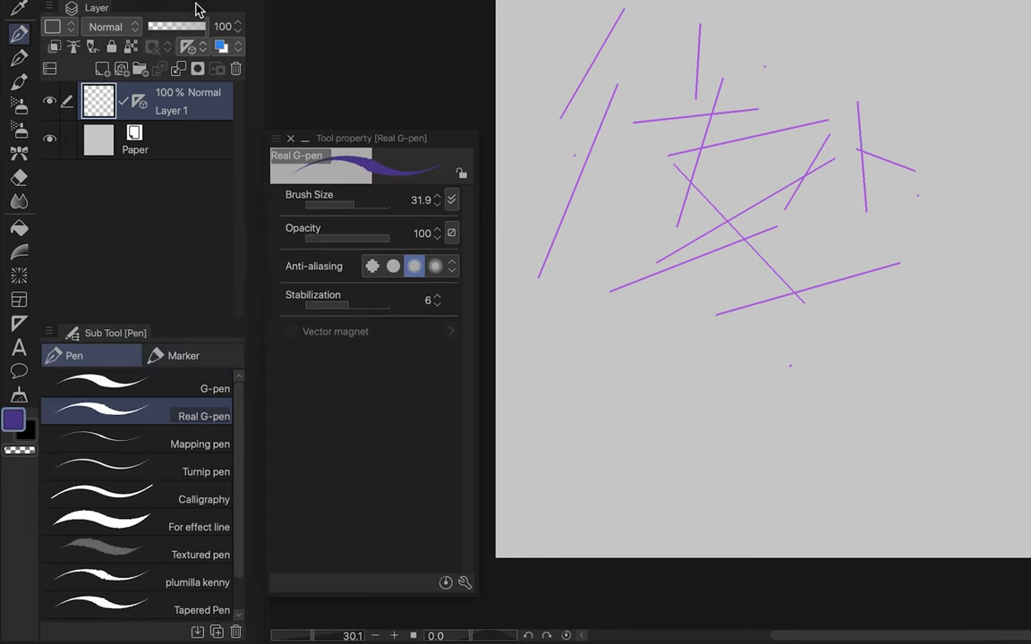
drag(721, 82, 677, 226)
mouse_move(538, 278)
mouse_down()
mouse_move(608, 110)
mouse_move(622, 12)
mouse_up()
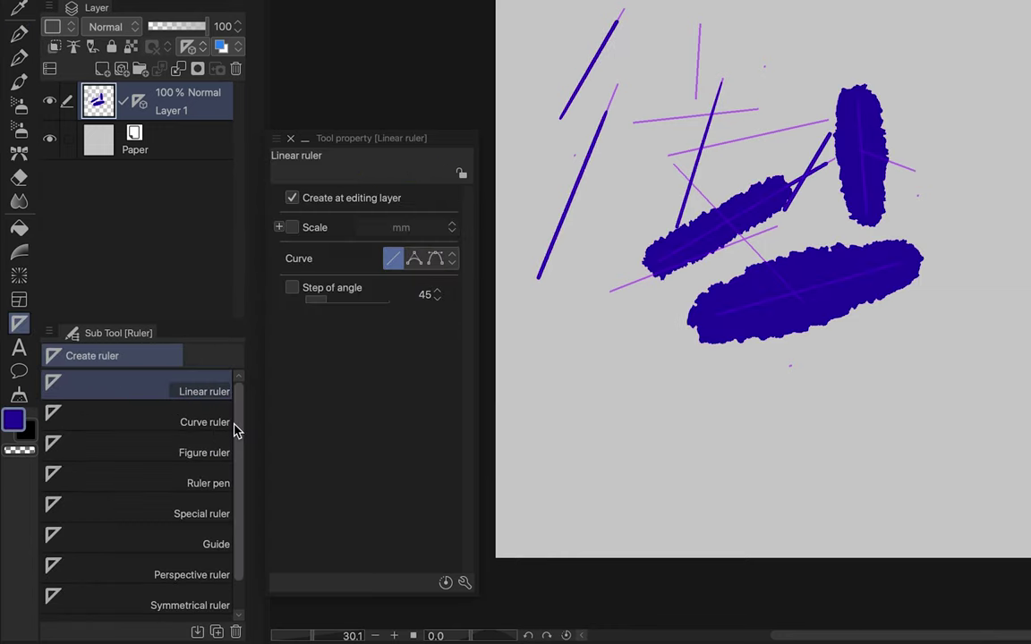
Try the Perspective ruler by adding vanishing points on a separate layer, and delete that ruler layer
mouse_move(237, 428)
mouse_down()
mouse_move(237, 484)
mouse_move(244, 418)
mouse_up()
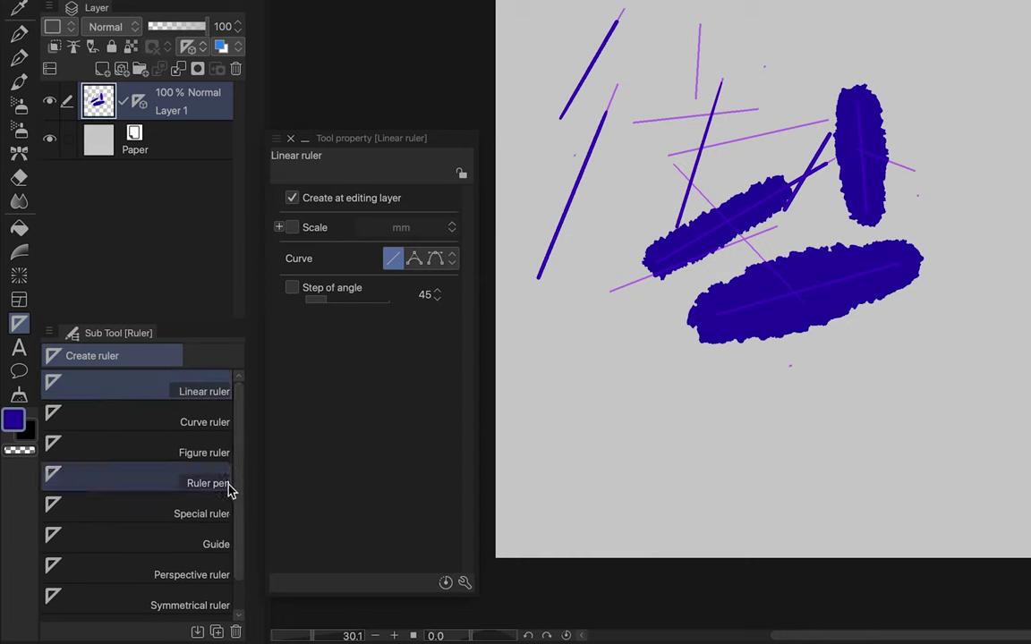
drag(240, 493, 239, 520)
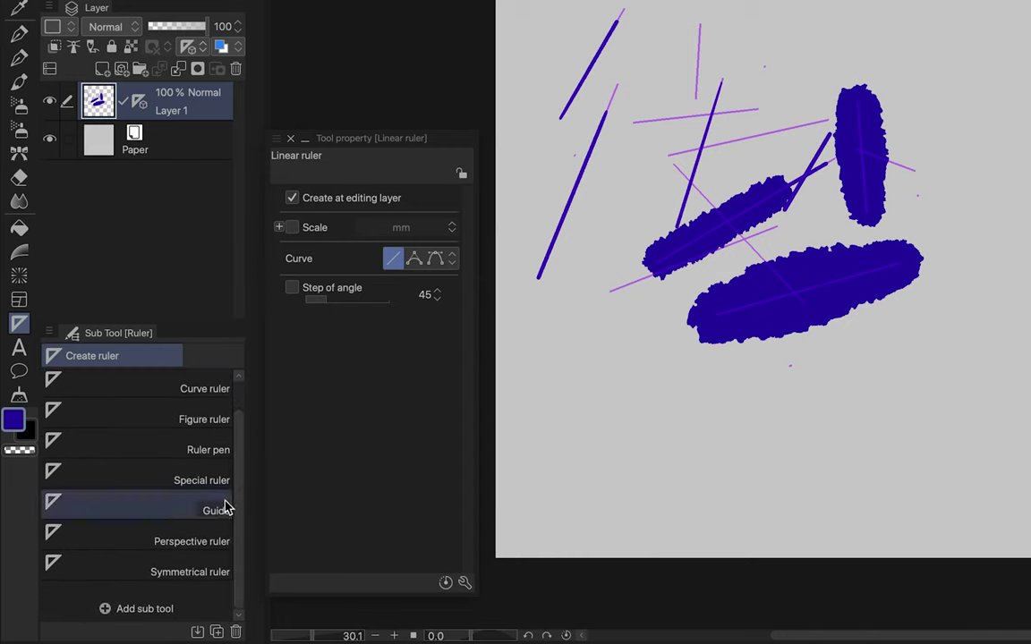
click(223, 506)
click(223, 539)
click(229, 574)
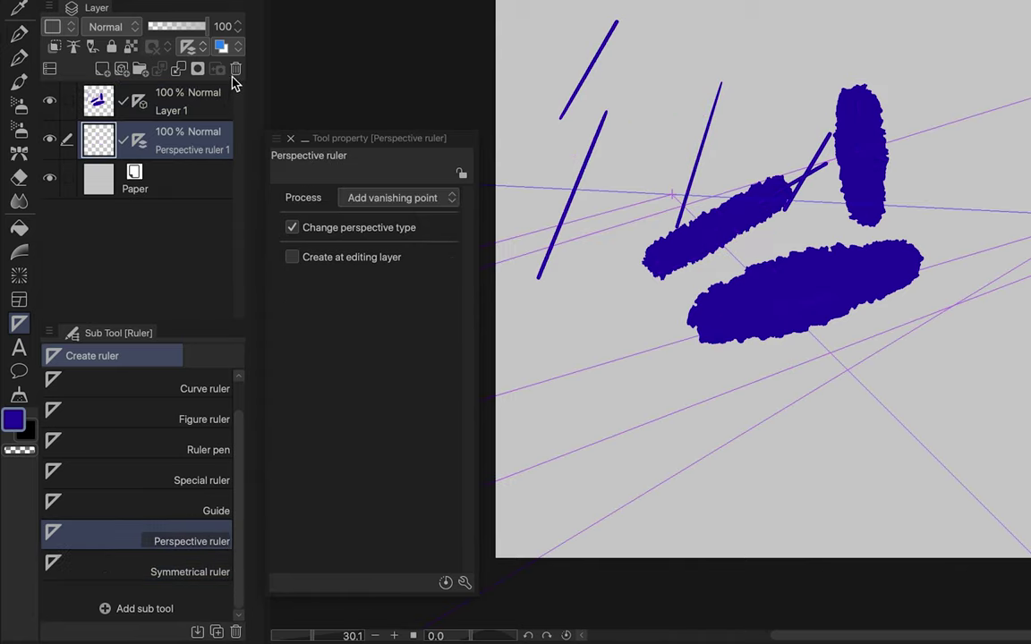
click(235, 68)
click(198, 112)
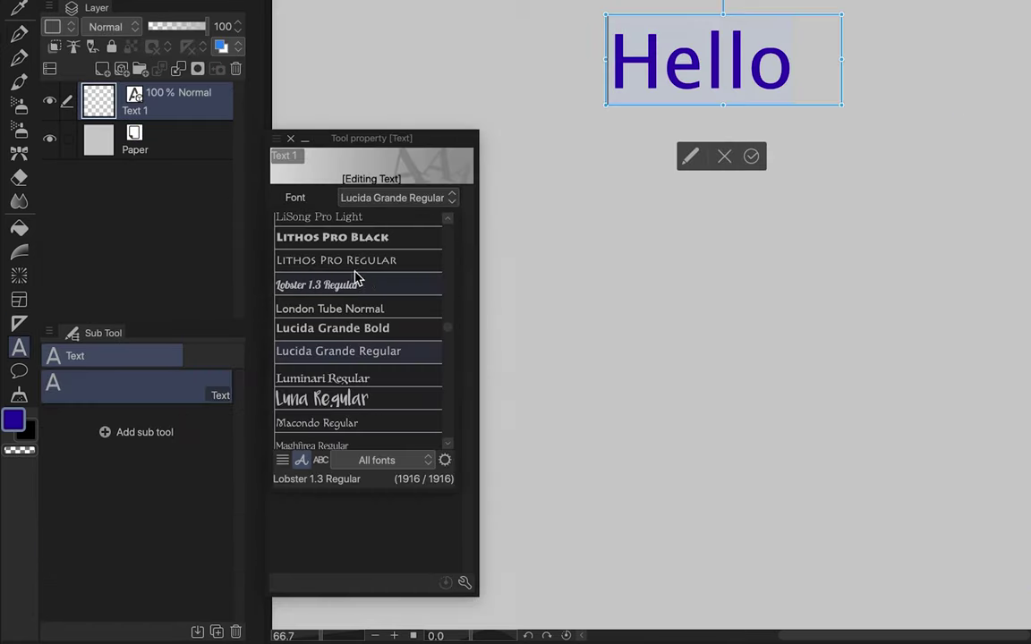
Format the Hello text in Lithos Pro Regular with bold and italic styles and center justification
click(345, 259)
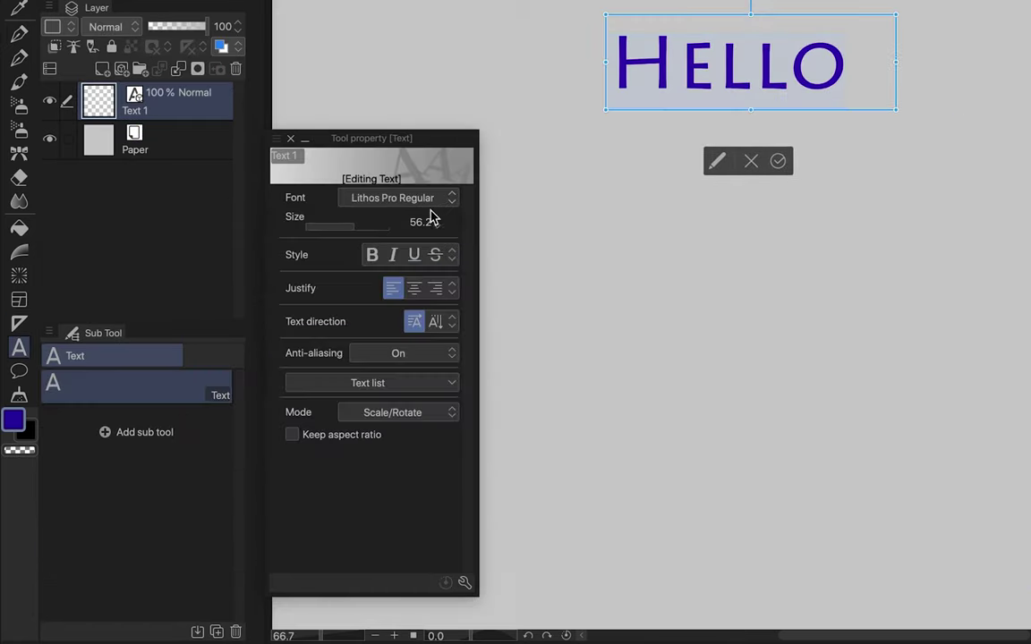
click(373, 255)
click(393, 255)
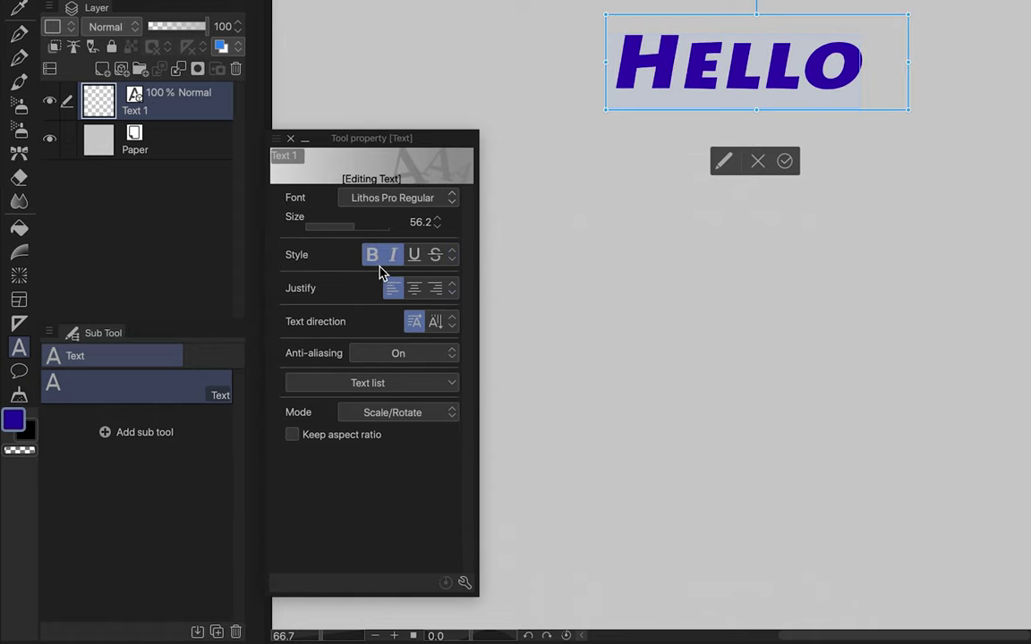
click(415, 287)
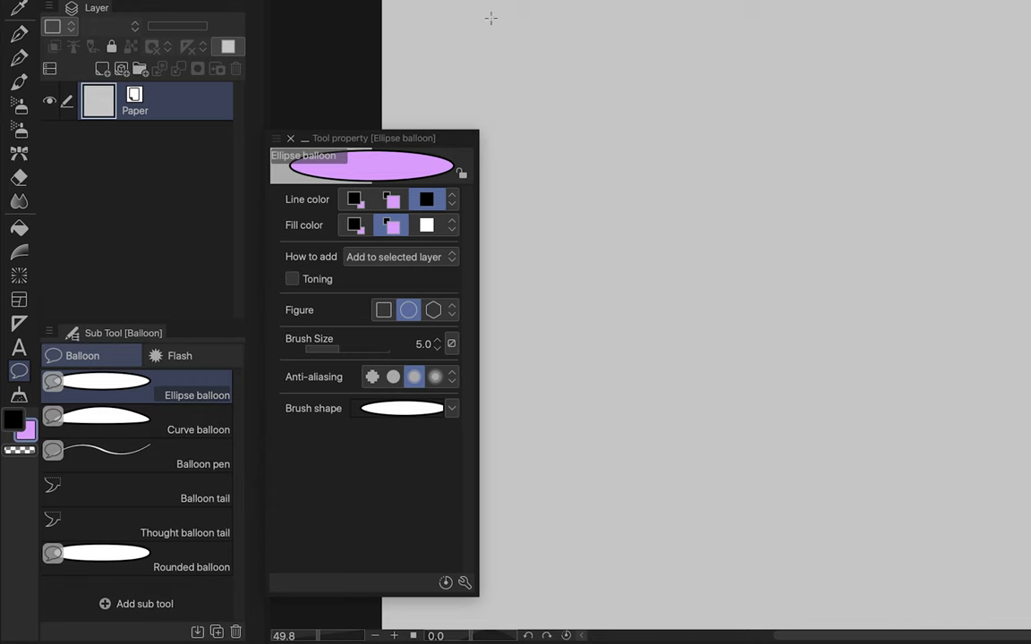
Draw a large purple Ellipse balloon and two smaller ones at brush size 17.7, using the sub color as the last one's line color
drag(491, 17, 775, 268)
click(350, 351)
drag(839, 4, 1016, 227)
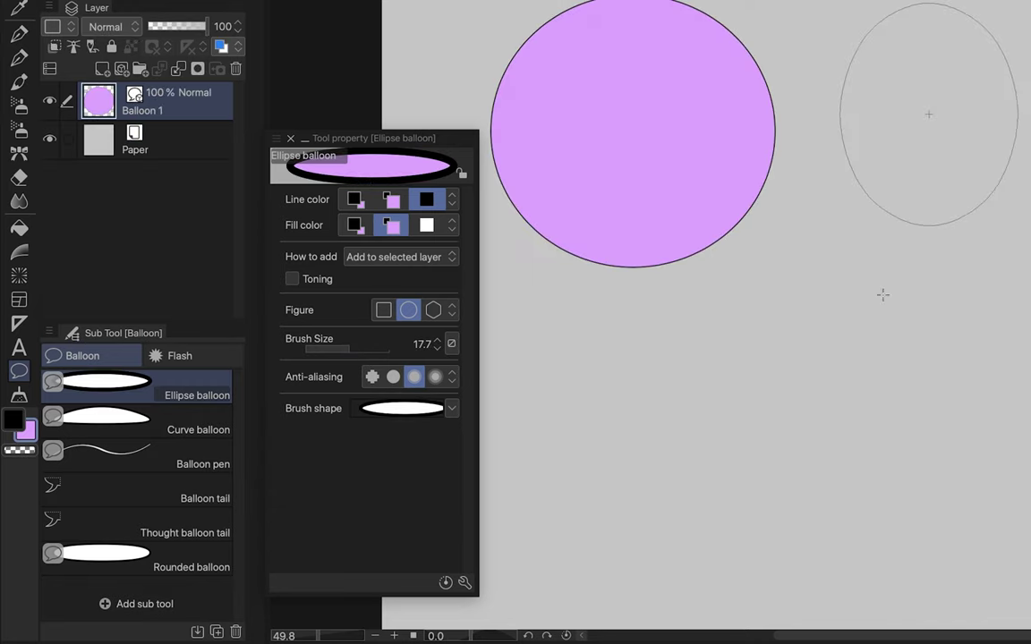
click(392, 198)
drag(643, 208, 790, 363)
Draw a freehand balloon with the Balloon pen and add a tail with the Balloon tail sub tool
click(203, 464)
mouse_move(646, 296)
mouse_down()
mouse_move(547, 416)
mouse_move(662, 338)
mouse_up()
click(205, 498)
drag(906, 201, 921, 322)
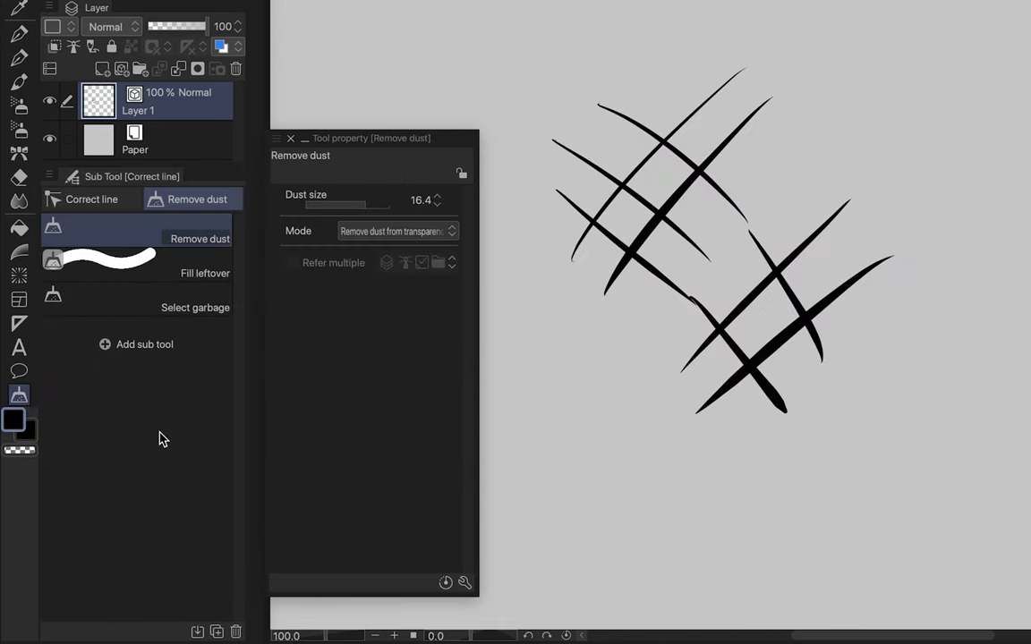
Bend the thin middle diagonal of the upper crosshatch with the Control point and Pinch vector line sub tools
click(191, 262)
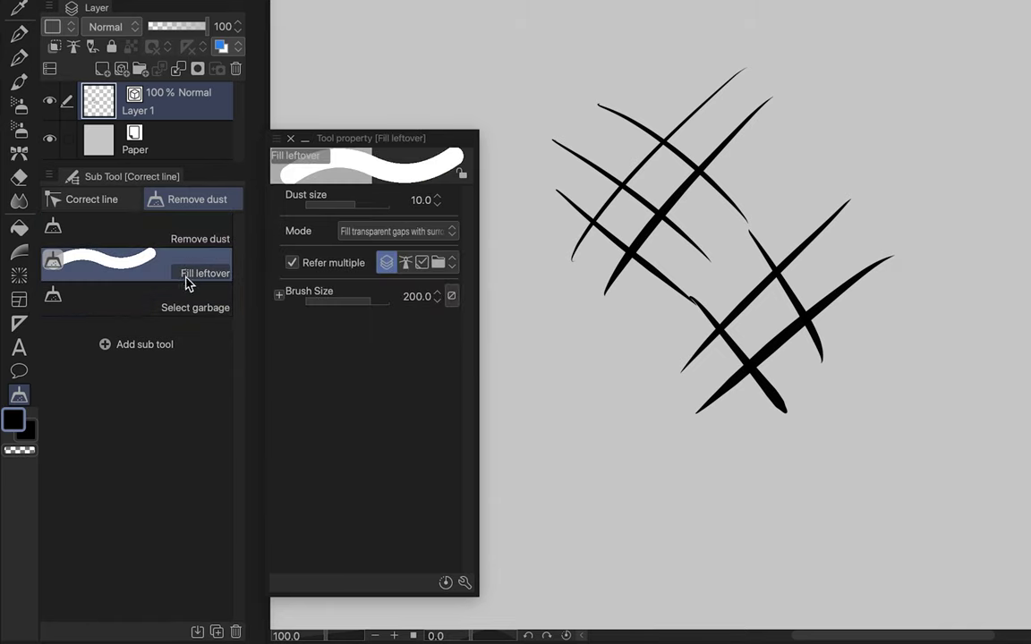
click(89, 199)
click(170, 234)
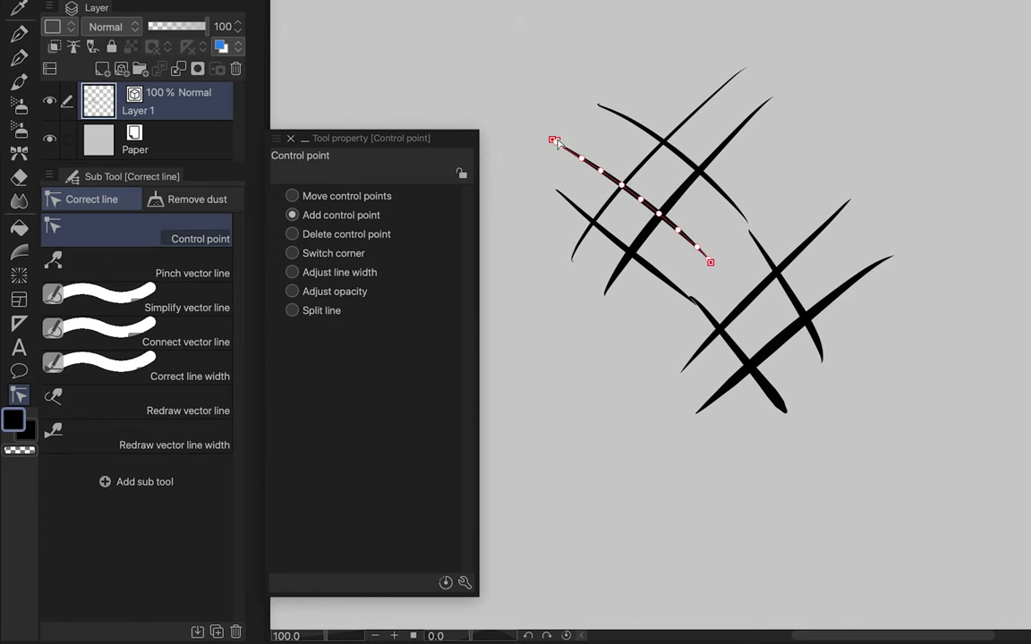
mouse_move(580, 161)
mouse_down()
mouse_move(547, 165)
mouse_move(621, 193)
mouse_move(642, 169)
mouse_move(628, 174)
mouse_up()
click(179, 265)
Simplify the upper crosshatch strokes with Simplify vector line and join nearby stroke ends with Connect vector line
click(179, 299)
mouse_move(548, 157)
mouse_down()
mouse_move(644, 230)
mouse_move(651, 248)
mouse_up()
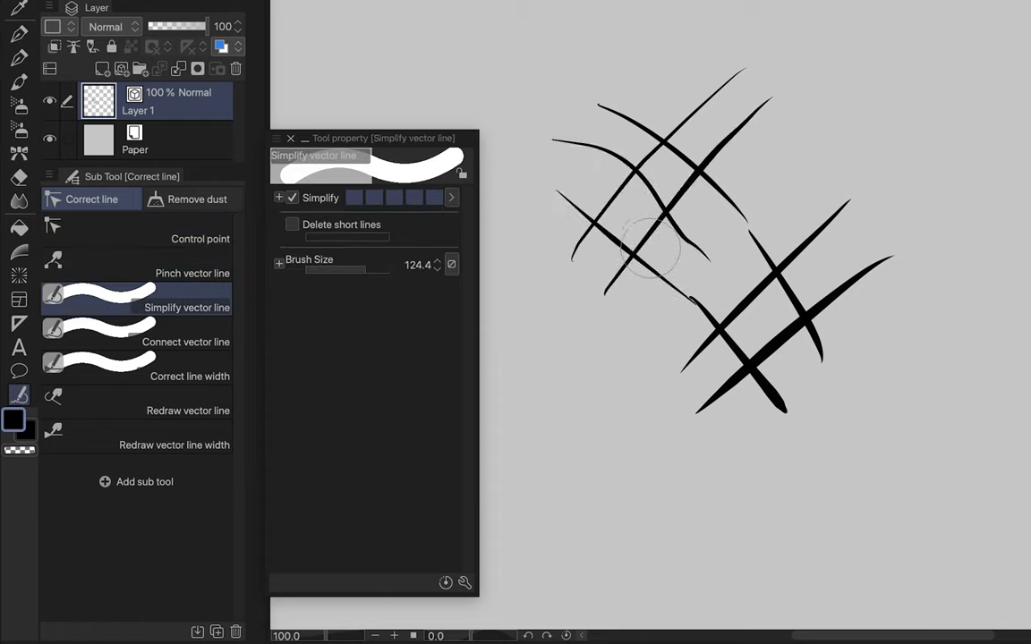
click(179, 340)
drag(631, 118, 760, 250)
Thicken the vector strokes in the upper crosshatch by 9.0 with the Correct line width sub tool
click(179, 374)
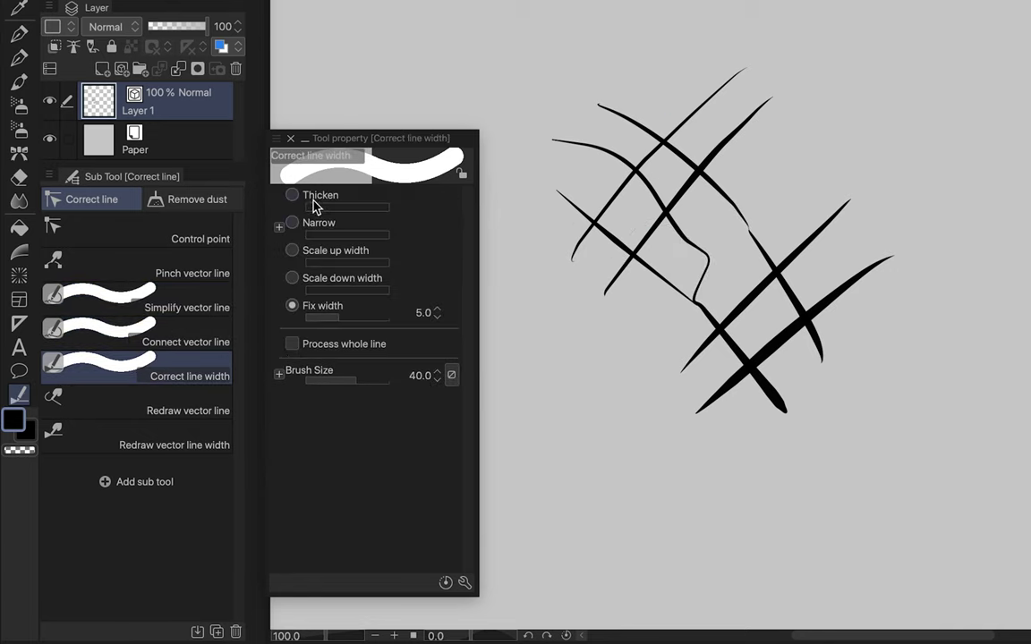
click(315, 206)
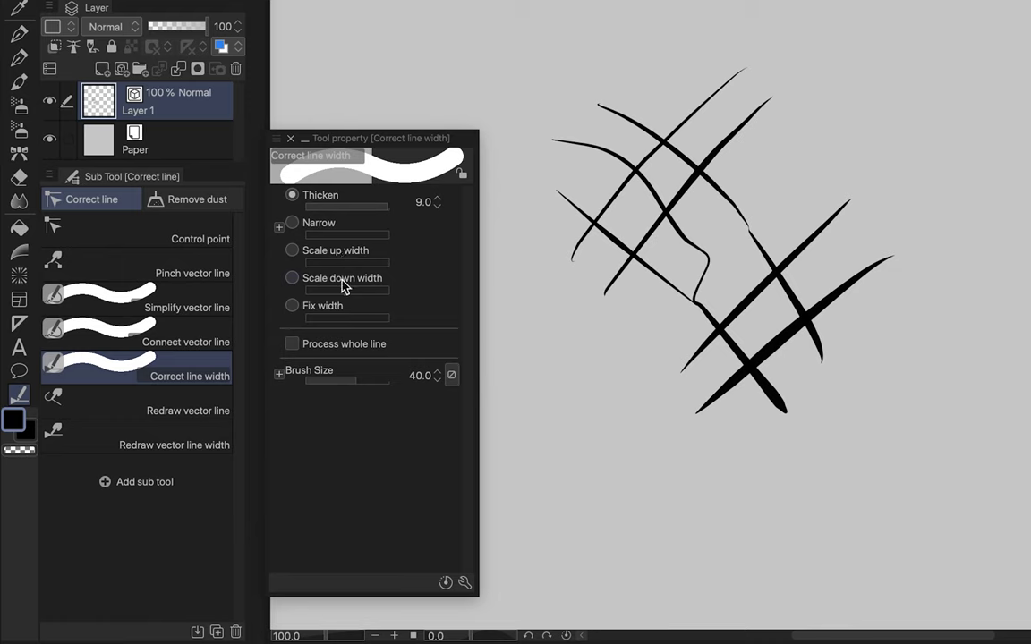
drag(617, 258, 734, 130)
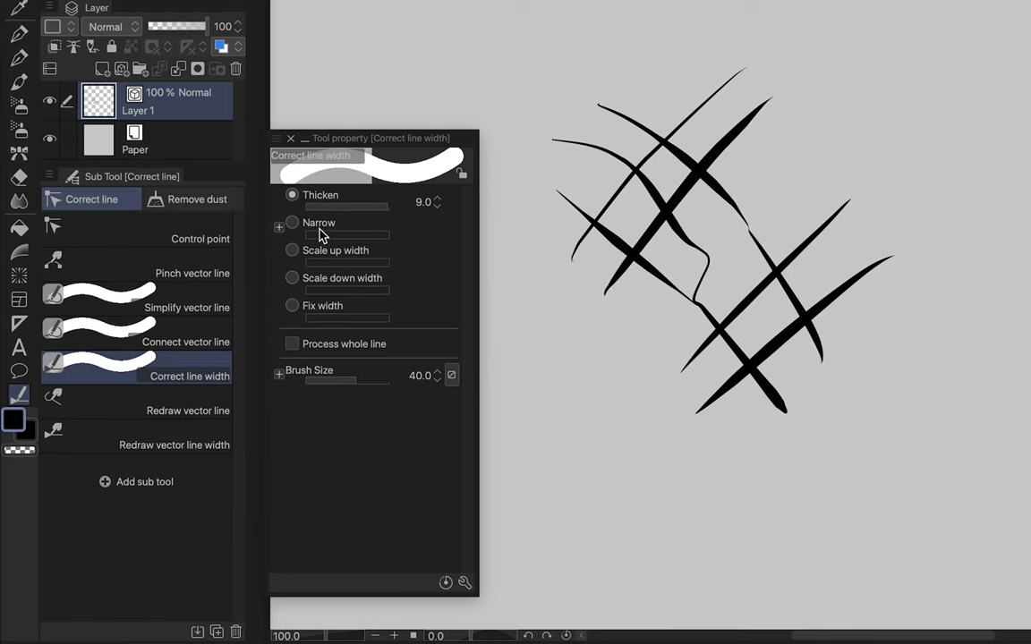
Reshape the crosshatch strokes with Redraw vector line and vary their thickness with Redraw vector line width
click(179, 411)
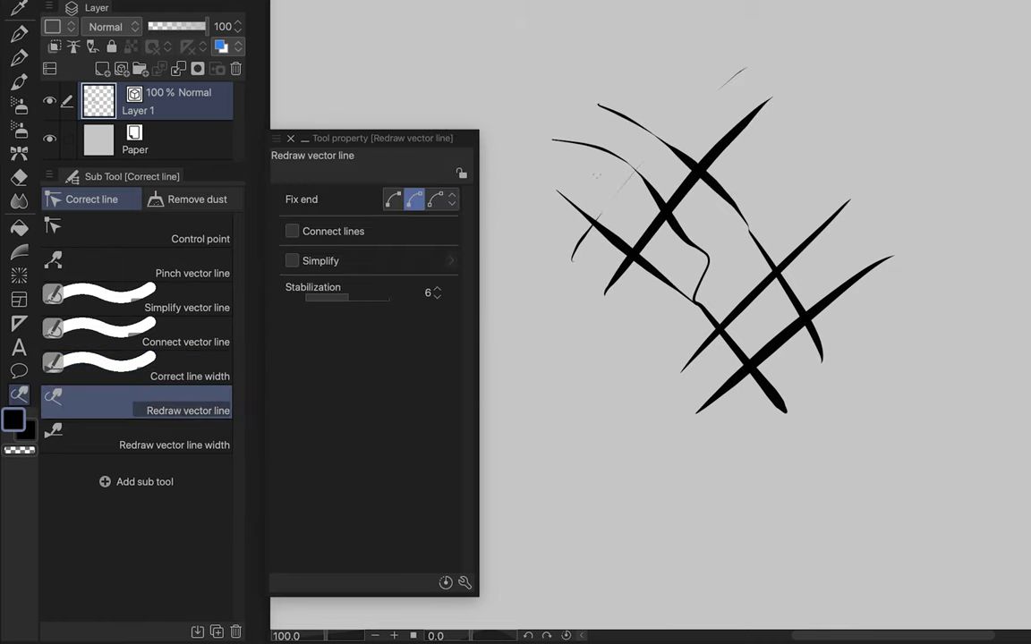
mouse_move(680, 143)
mouse_down()
mouse_move(710, 42)
mouse_move(735, 79)
mouse_move(626, 73)
mouse_move(615, 29)
mouse_move(724, 11)
mouse_move(834, 105)
mouse_move(848, 208)
mouse_up()
click(175, 439)
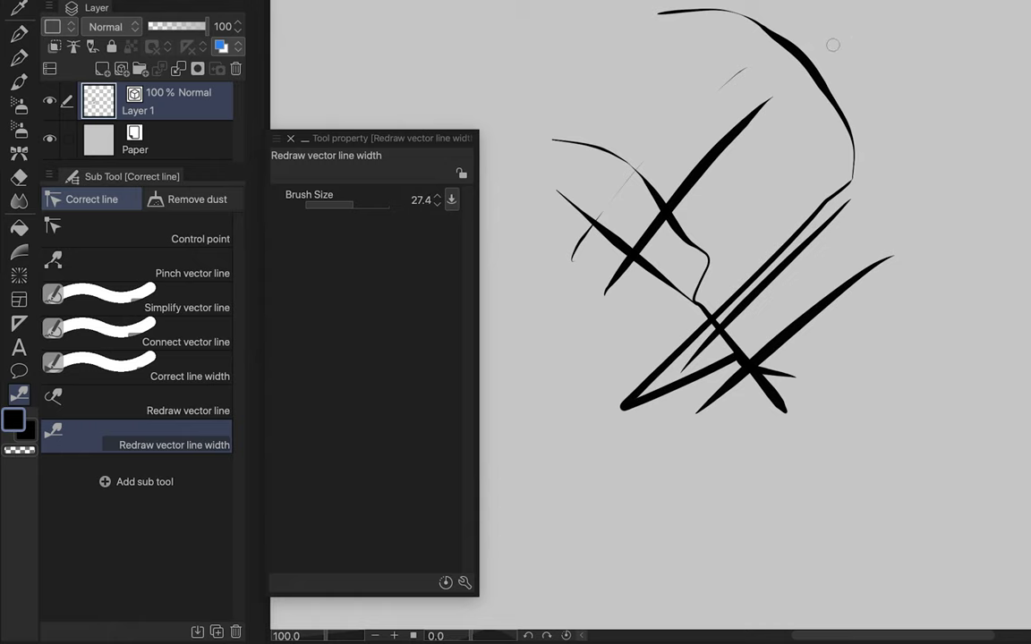
drag(845, 19, 866, 40)
mouse_move(689, 16)
mouse_down()
mouse_move(716, 13)
mouse_move(770, 71)
mouse_move(846, 120)
mouse_move(781, 252)
mouse_move(793, 376)
mouse_up()
drag(921, 48, 902, 26)
mouse_move(747, 14)
mouse_down()
mouse_move(847, 106)
mouse_move(865, 196)
mouse_up()
mouse_move(788, 43)
mouse_down()
mouse_move(819, 201)
mouse_move(796, 375)
mouse_up()
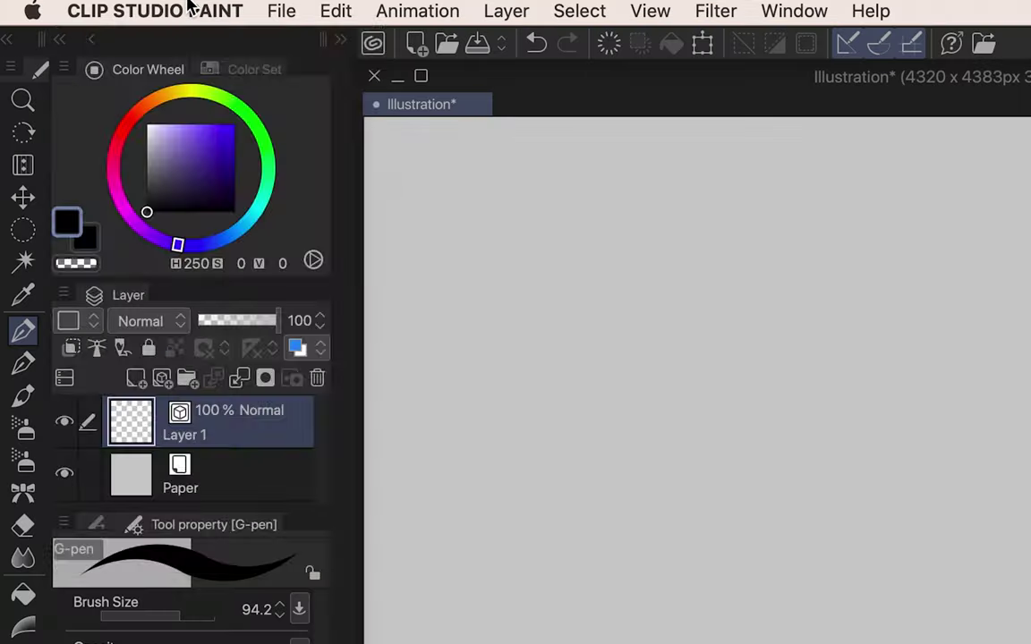
Look through the application commands and open the Interface category of the Preferences
click(170, 9)
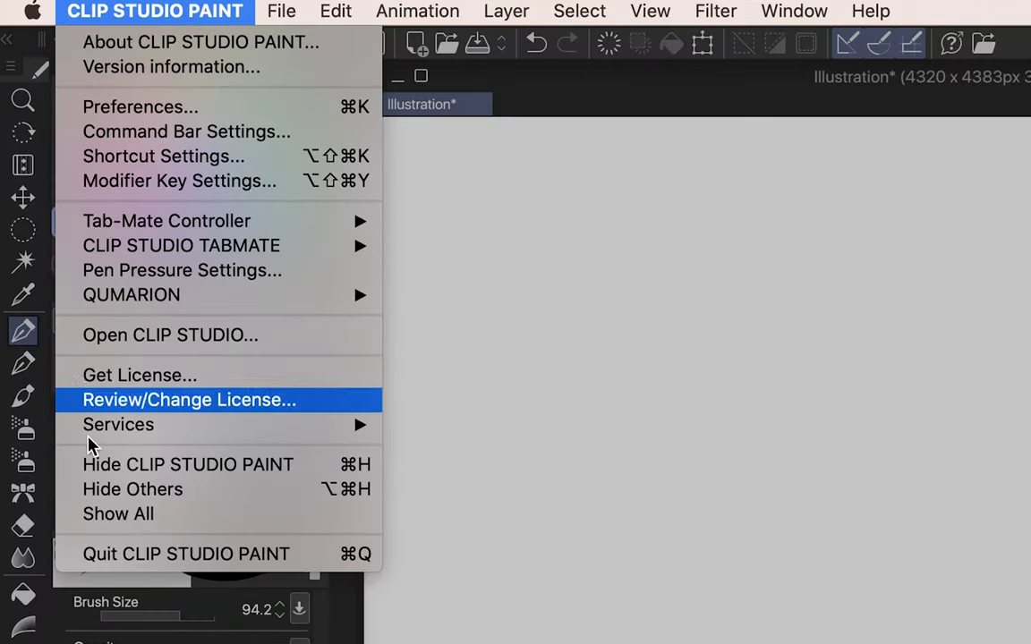
mouse_move(271, 7)
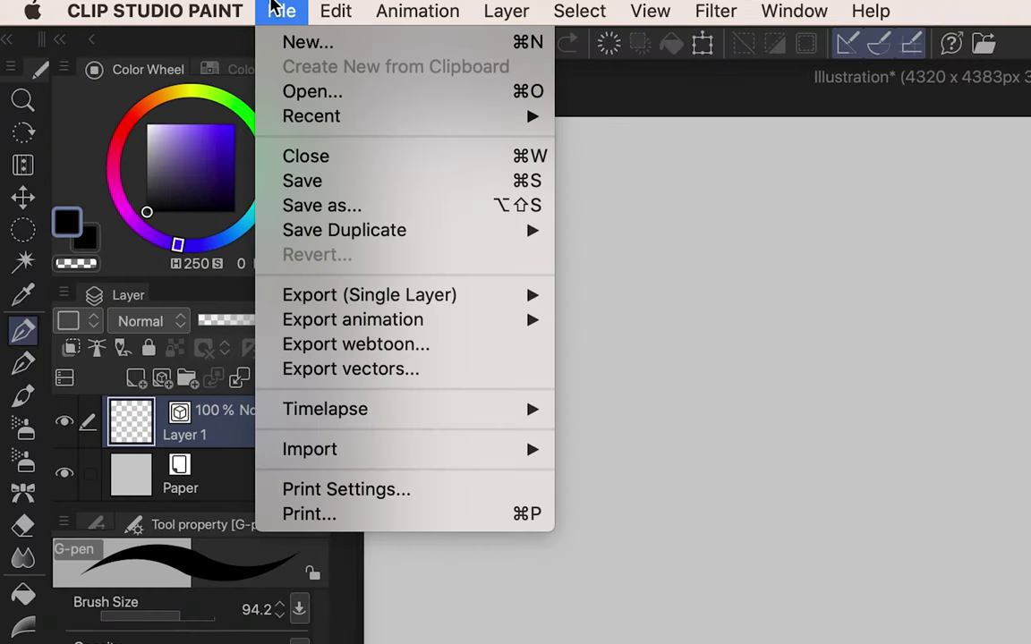
mouse_move(120, 8)
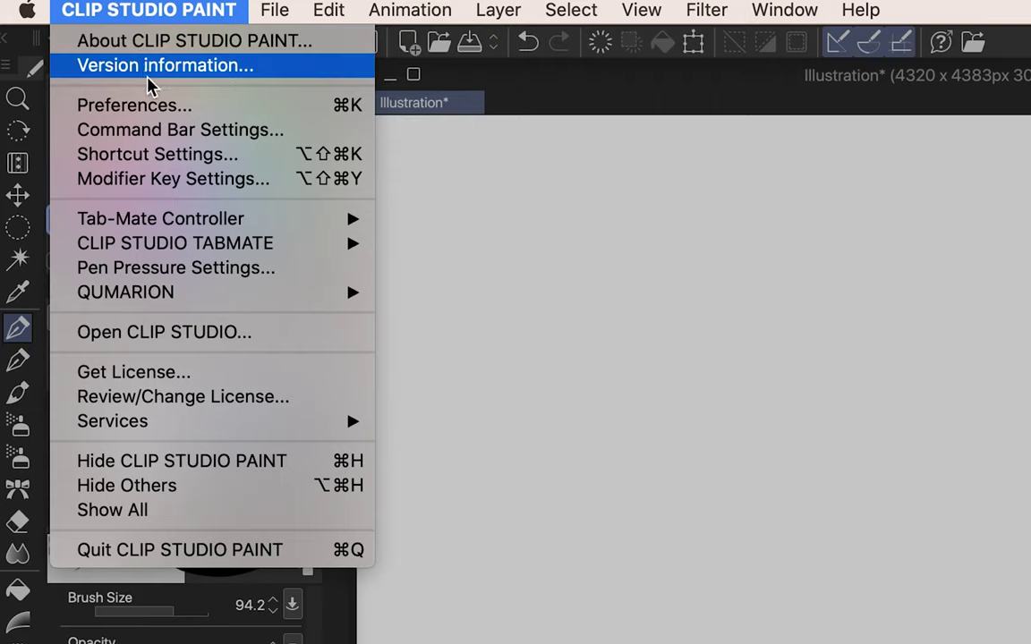
click(163, 102)
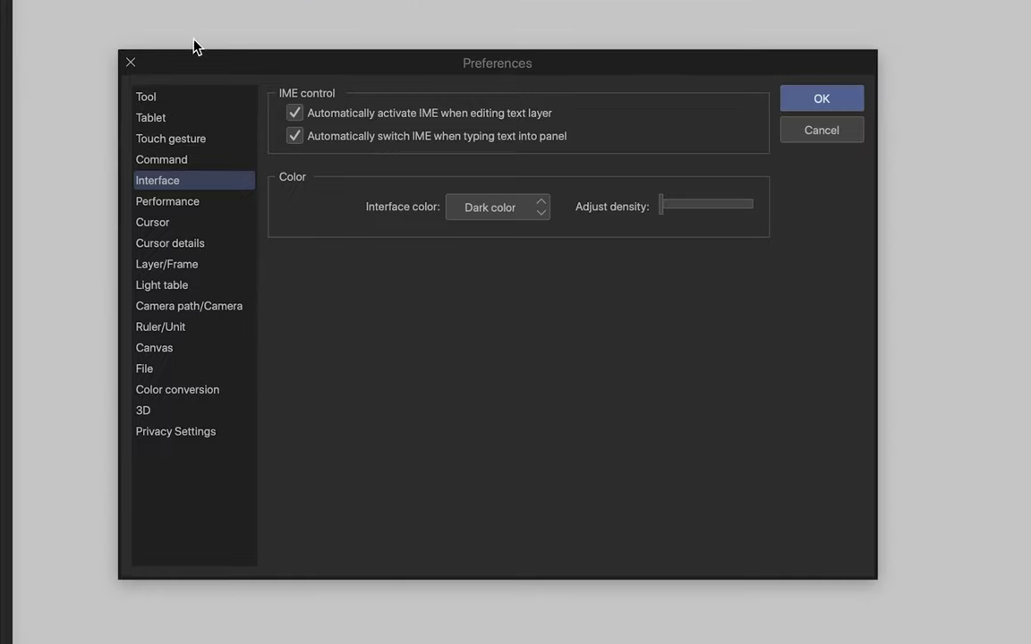
drag(212, 62, 225, 73)
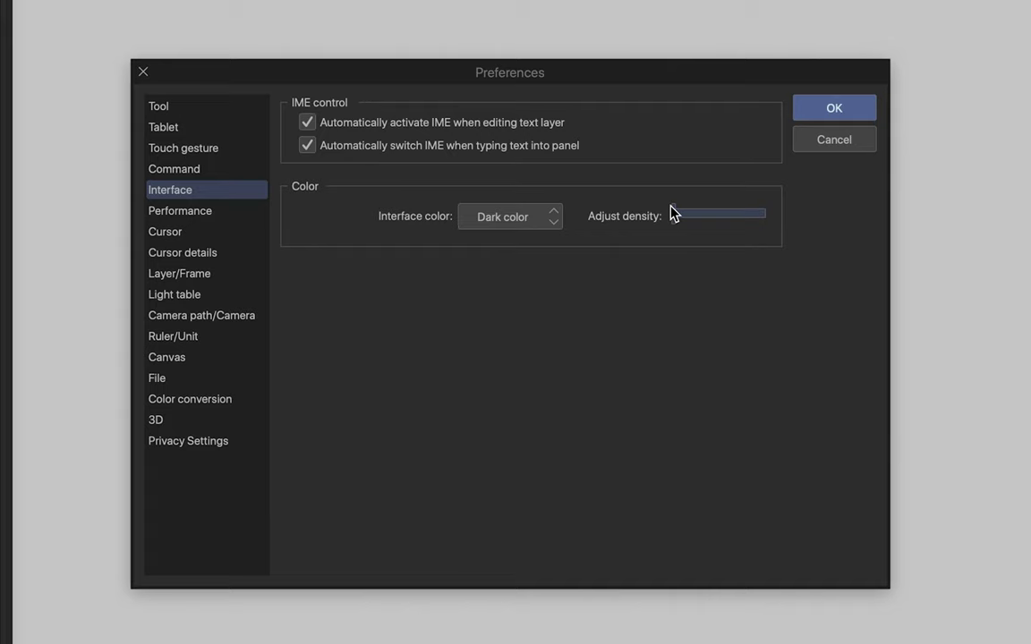
Try the Light color interface and adjust its density in the Interface preferences
click(543, 214)
click(543, 214)
mouse_move(675, 215)
mouse_down()
mouse_move(803, 218)
mouse_move(656, 212)
mouse_move(674, 220)
mouse_up()
click(528, 217)
click(519, 246)
click(677, 215)
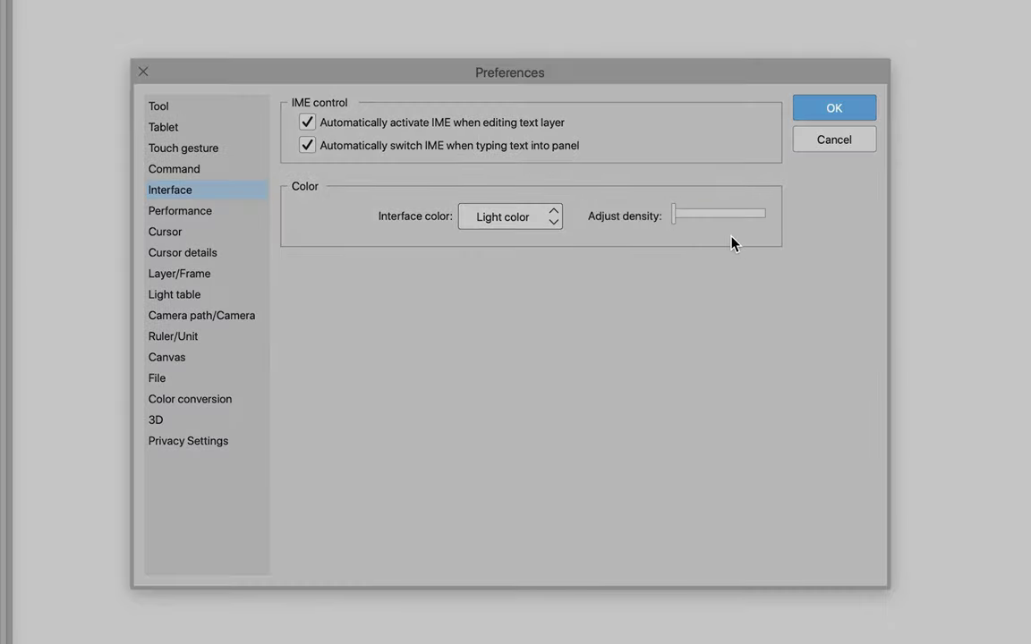
drag(714, 223, 757, 221)
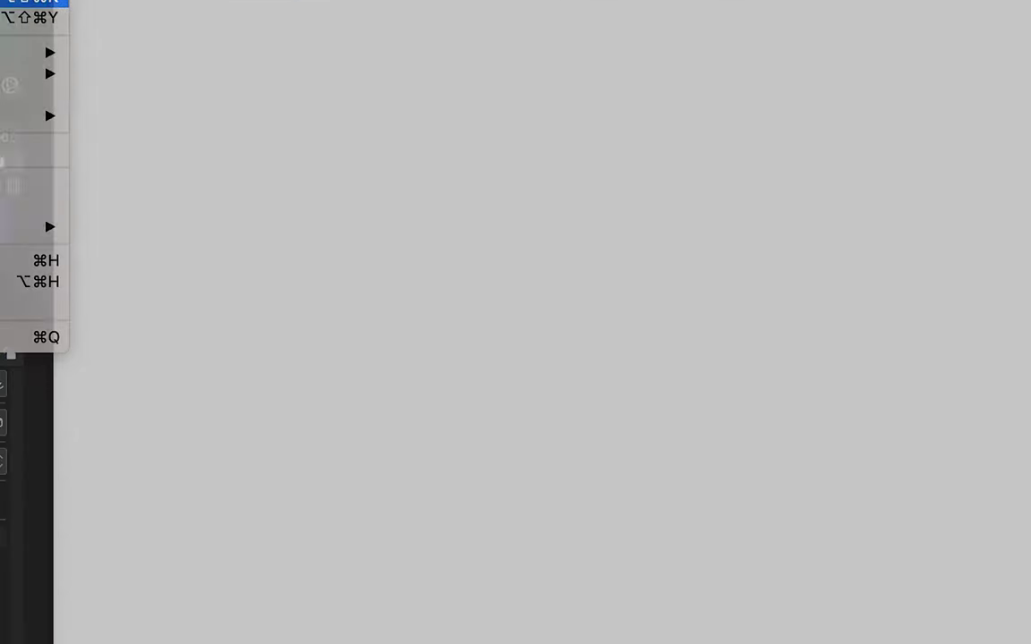
Assign Opt+Shift+Cmd+H to the auto action なんちゃって水彩境界_描画色協調 in the Shortcut Settings
click(276, 174)
click(389, 82)
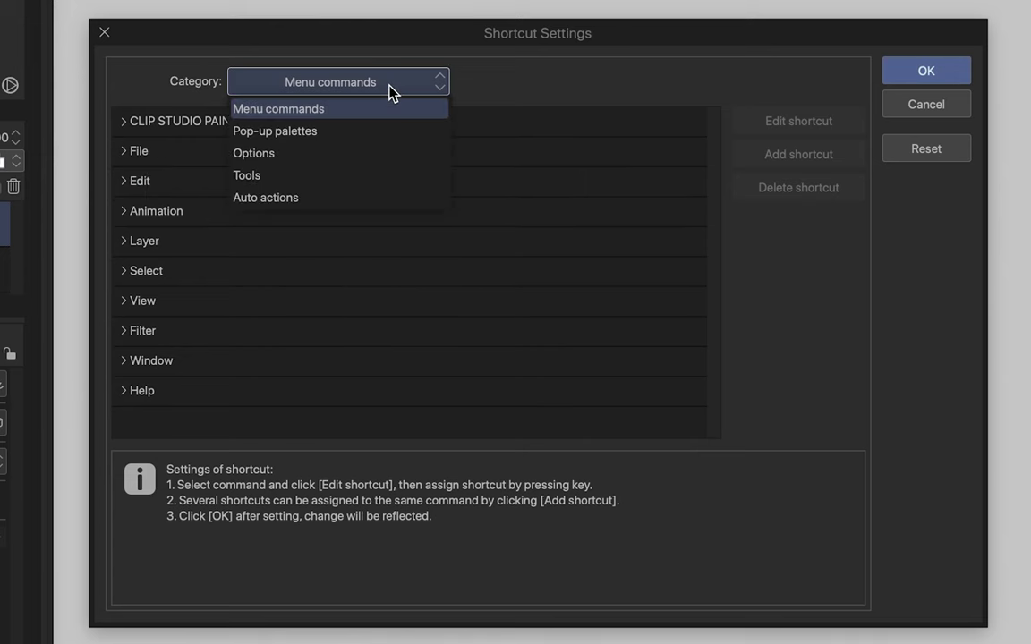
click(266, 197)
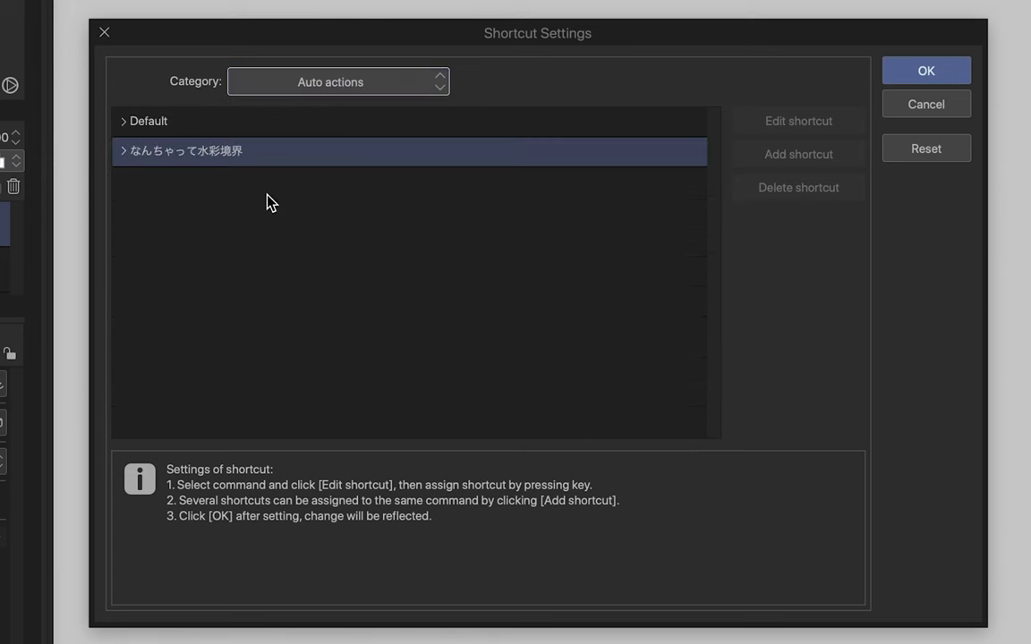
click(133, 148)
click(175, 173)
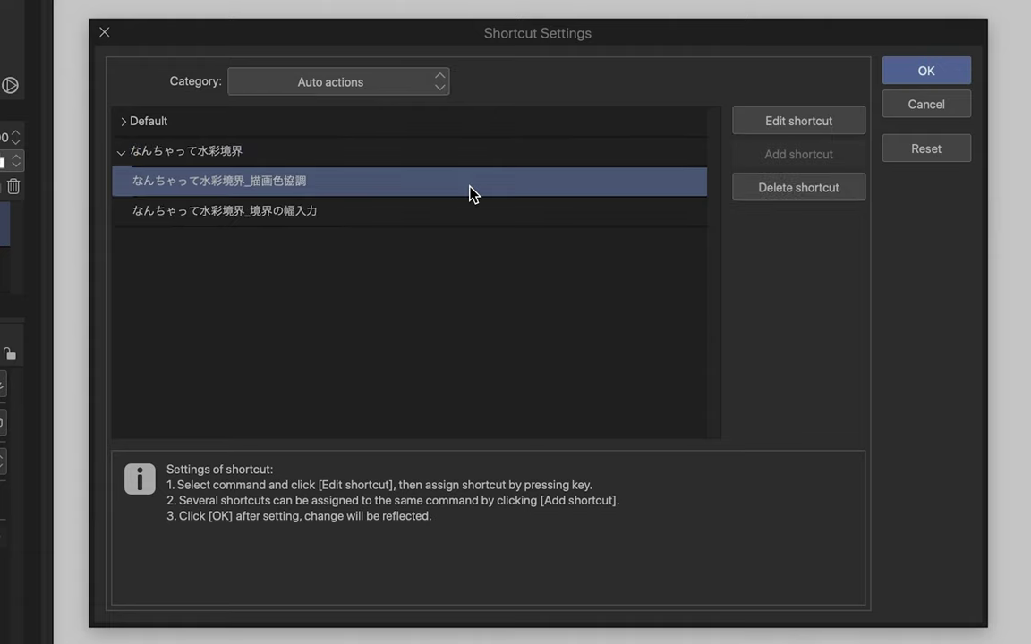
click(791, 129)
key(alt+shift+super+h)
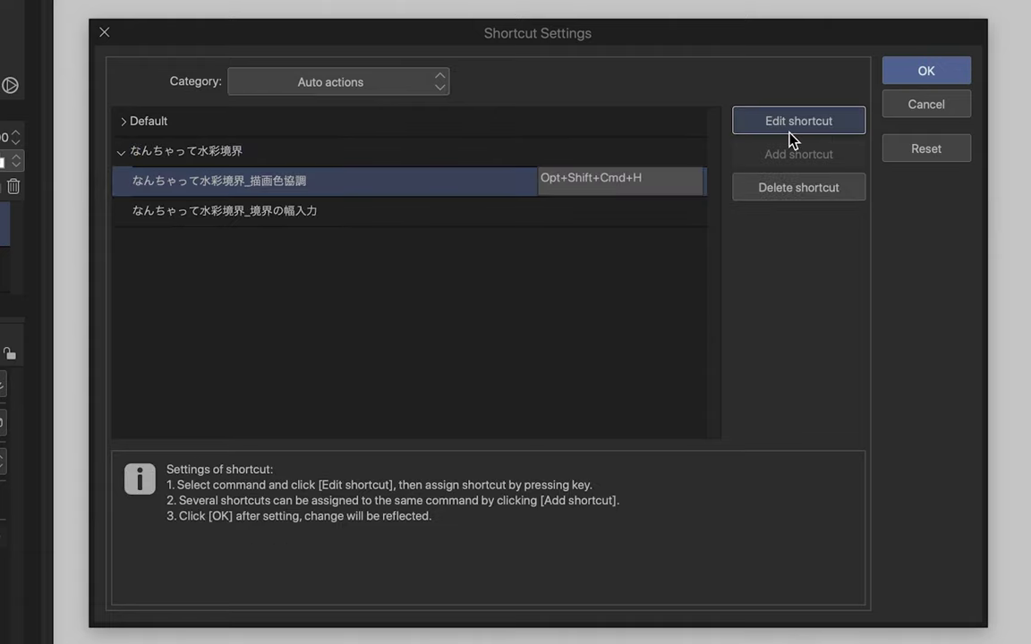
click(810, 284)
click(952, 75)
click(900, 82)
Review the tool-specific Modifier Key Settings of the G-pen, reading through the whole list of key combinations
click(152, 12)
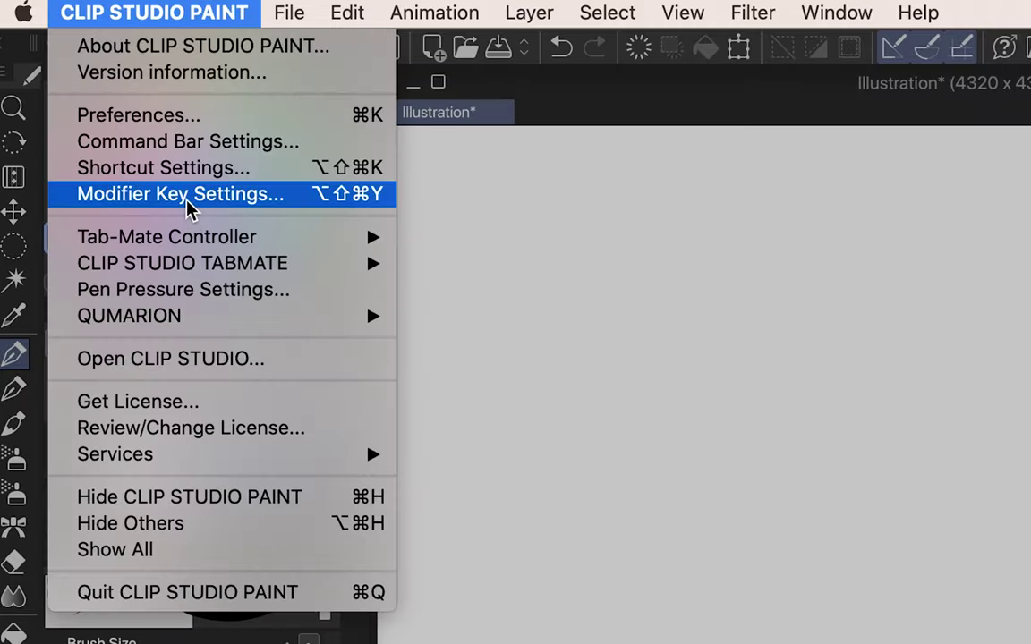
click(157, 198)
scroll(642, 283, down, 10)
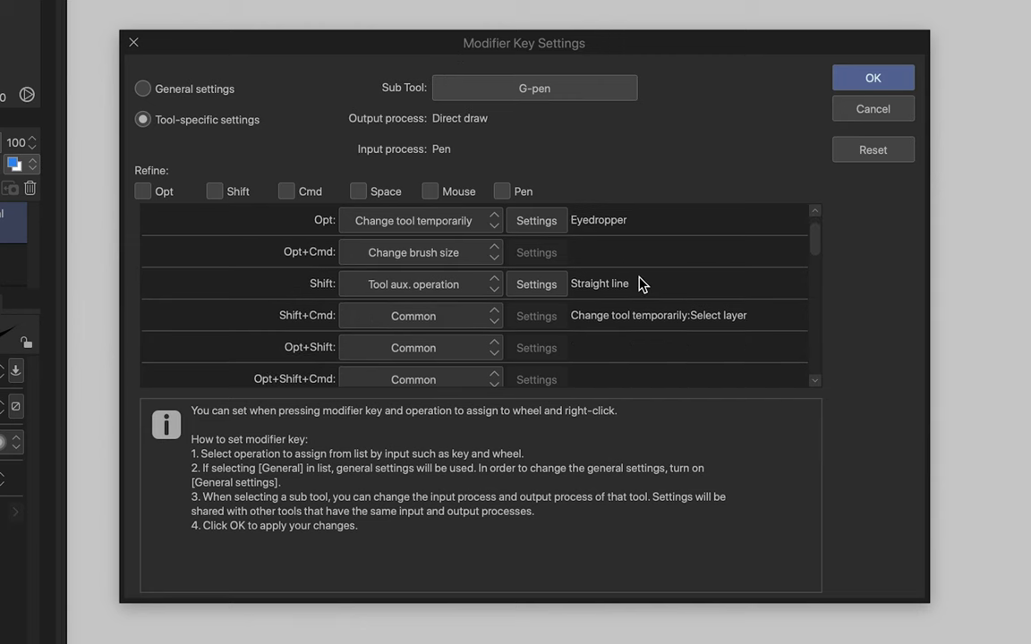
scroll(638, 284, up, 10)
click(873, 77)
Bend the pen pressure graph with added control points, and pull the points off the graph to remove them
click(166, 11)
mouse_move(265, 247)
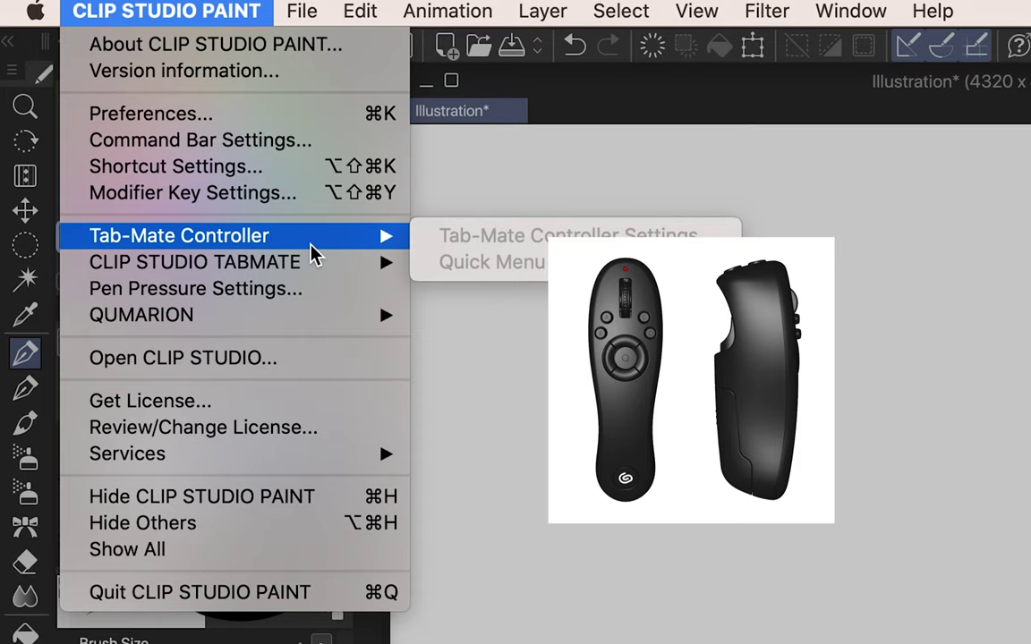
mouse_move(300, 266)
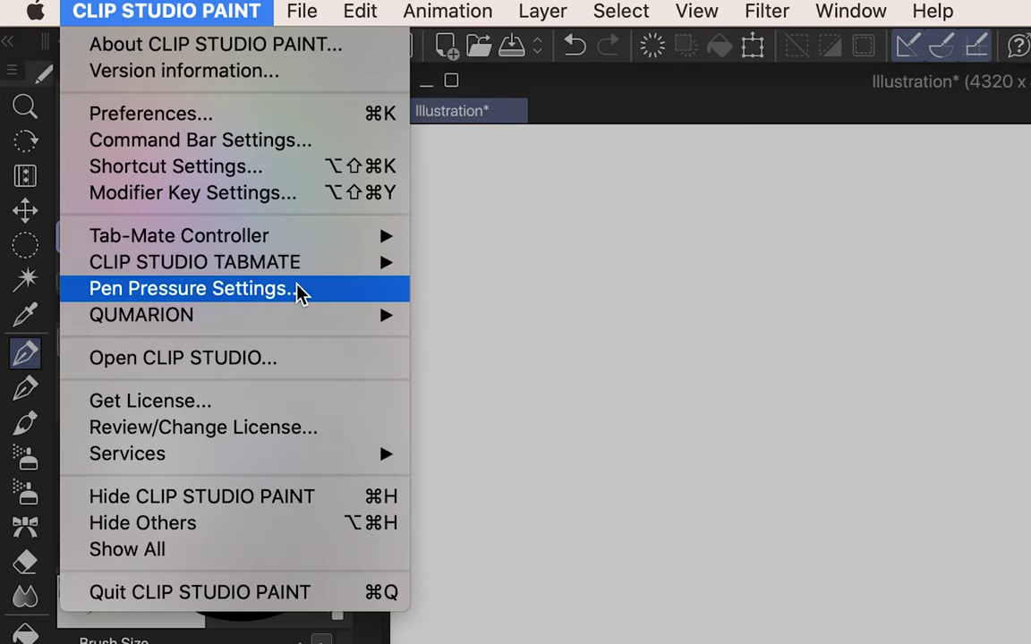
click(300, 288)
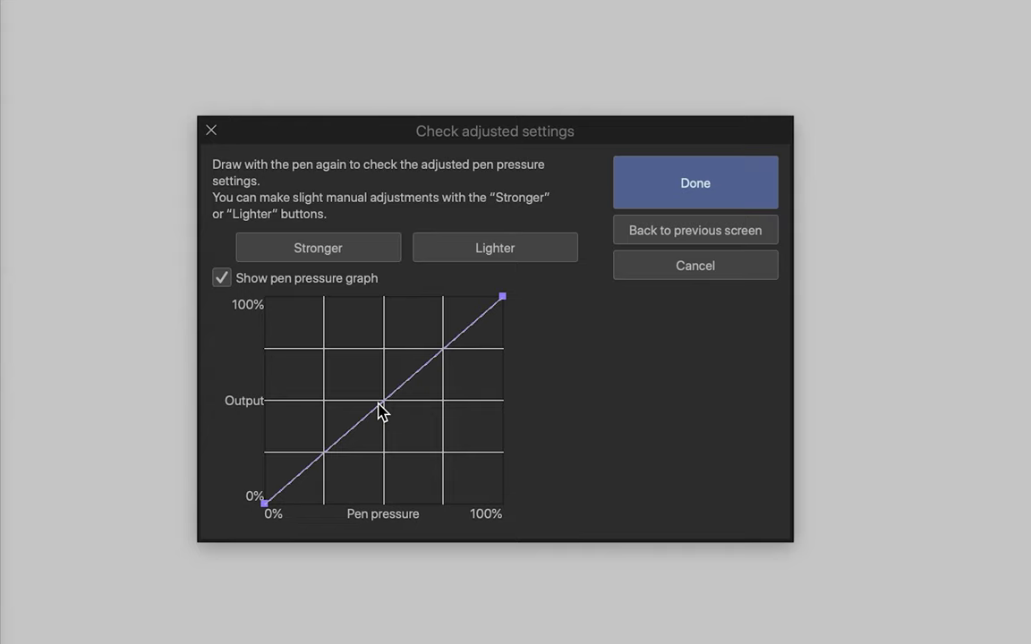
drag(380, 410, 305, 424)
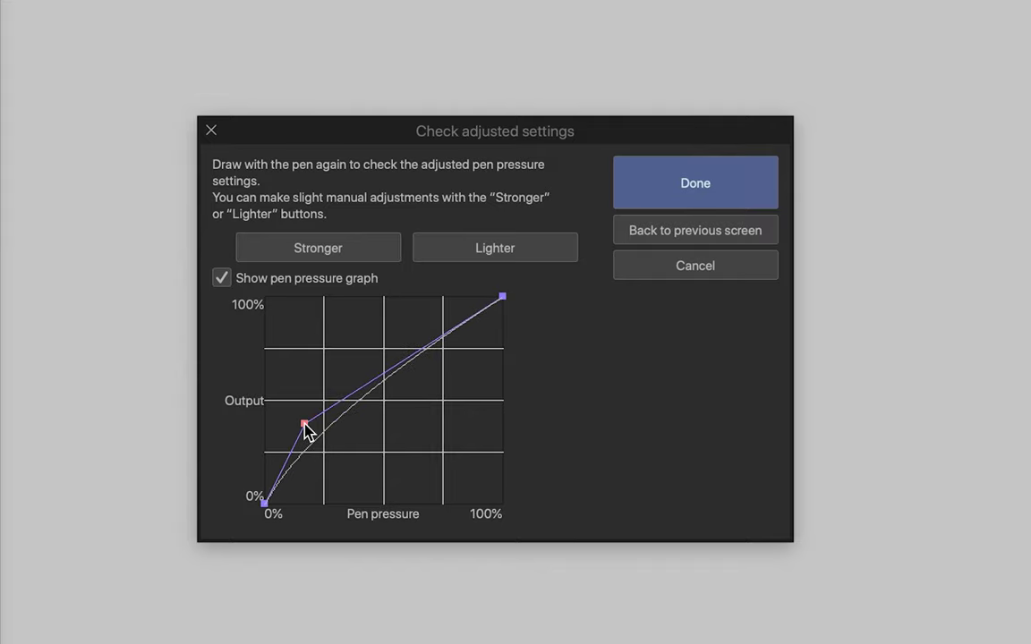
drag(429, 349, 651, 359)
drag(305, 427, 810, 525)
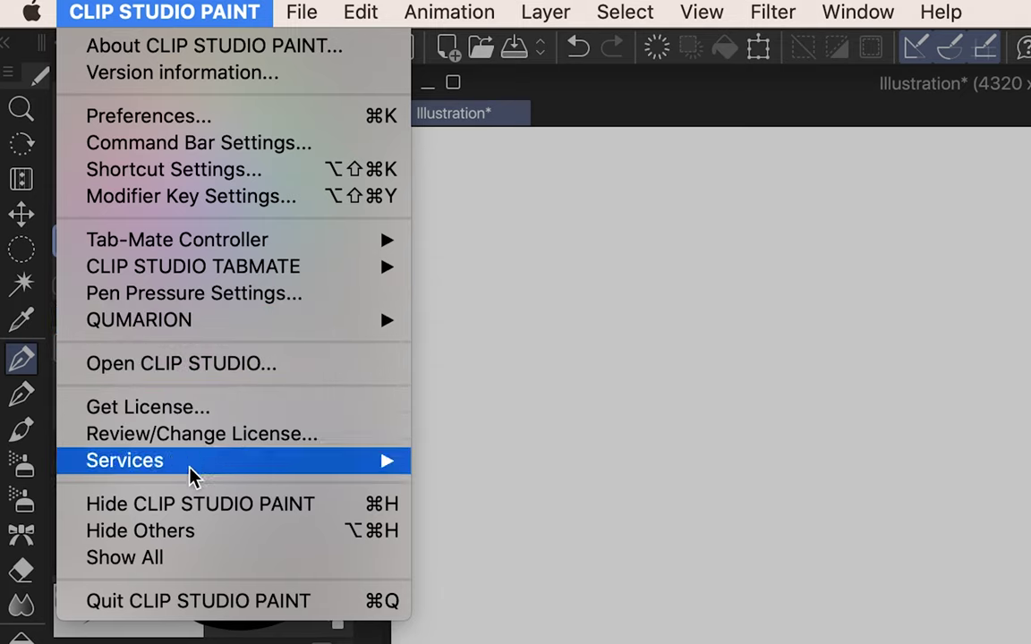
Turn on timelapse recording and draw a large letter e on Layer 1 with the G-pen
mouse_move(299, 11)
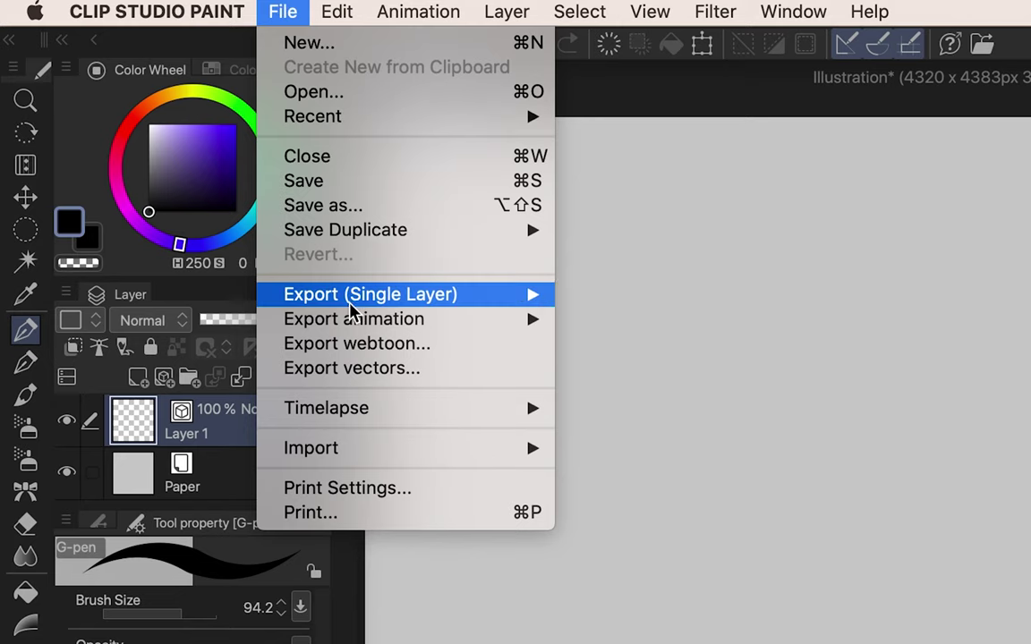
mouse_move(480, 407)
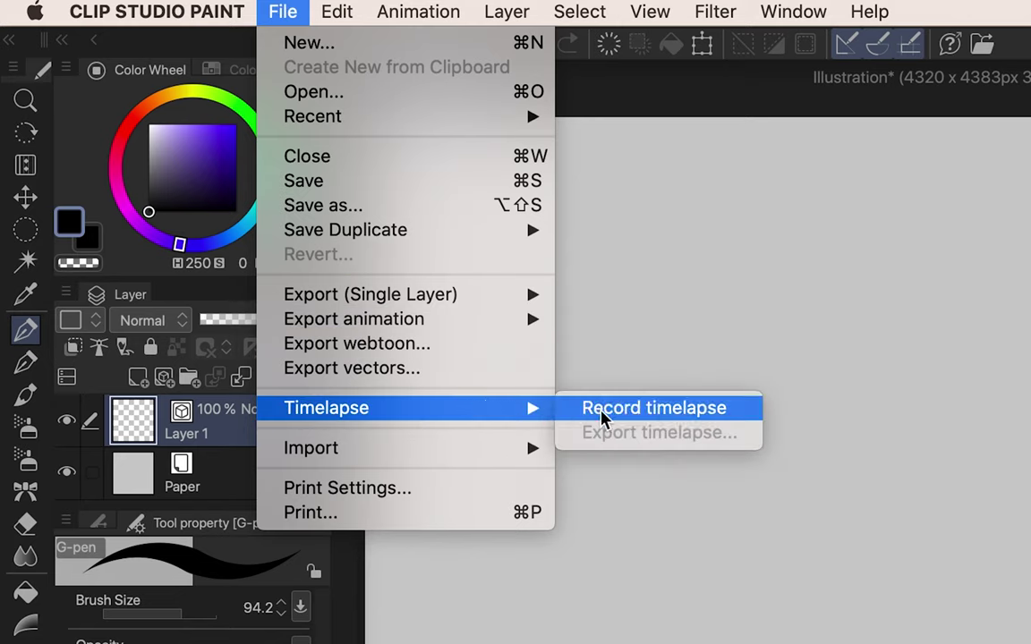
click(699, 414)
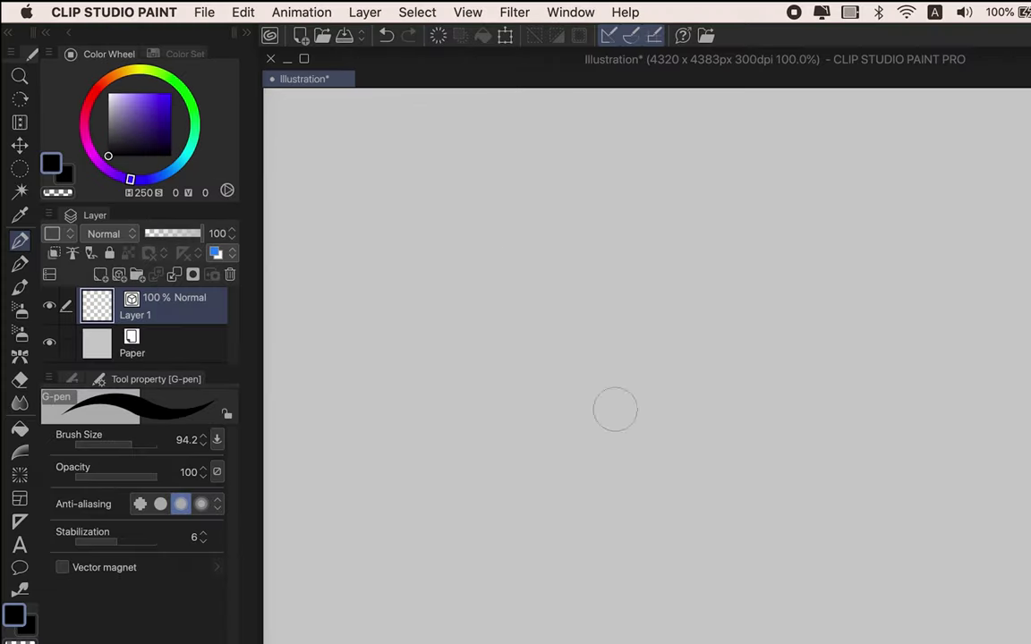
mouse_move(612, 408)
mouse_down()
mouse_move(866, 287)
mouse_move(898, 498)
mouse_up()
Turn off timelapse recording for the illustration
click(204, 12)
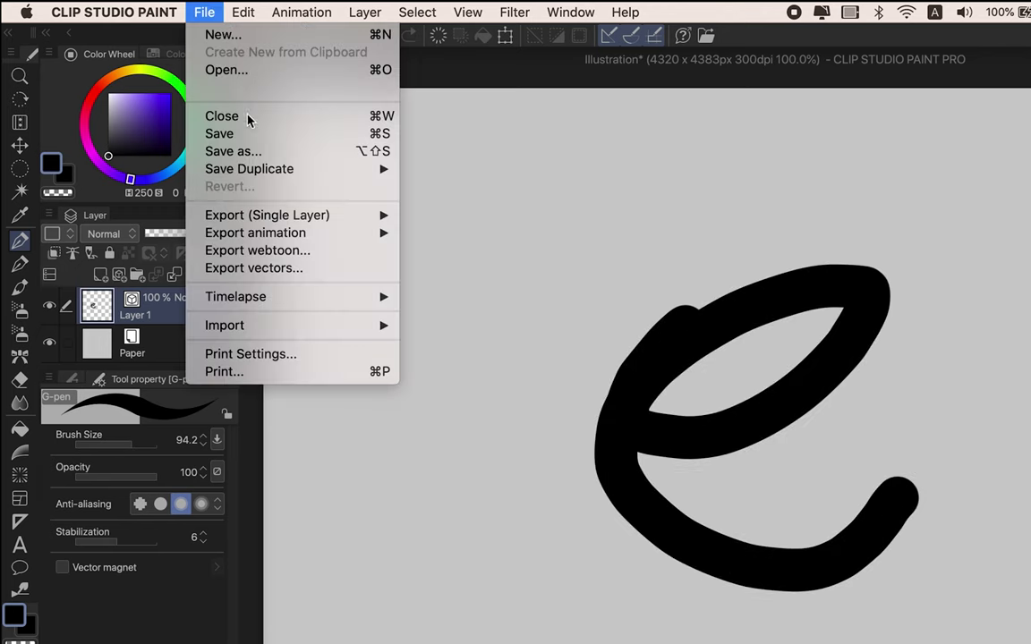
mouse_move(359, 295)
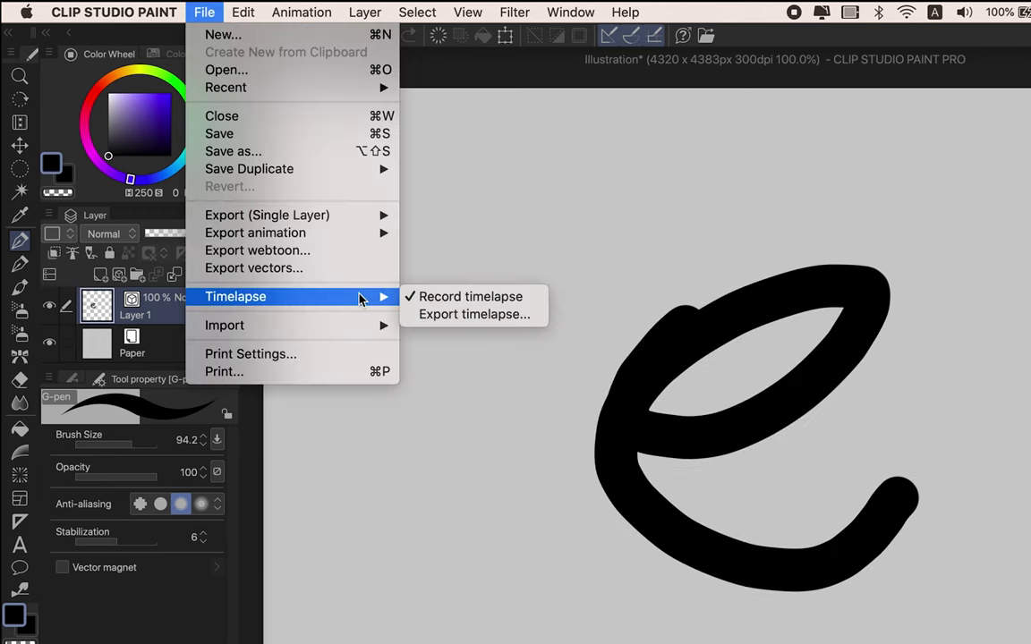
click(425, 296)
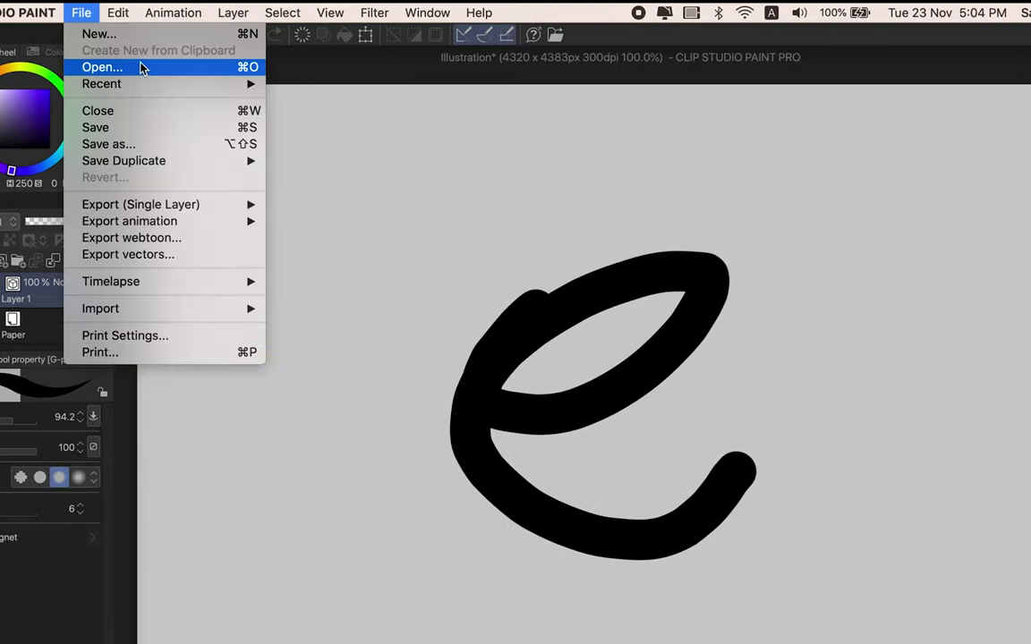
Browse the Use of work types for a new document, from Illustration through the comic types to Animation
click(703, 460)
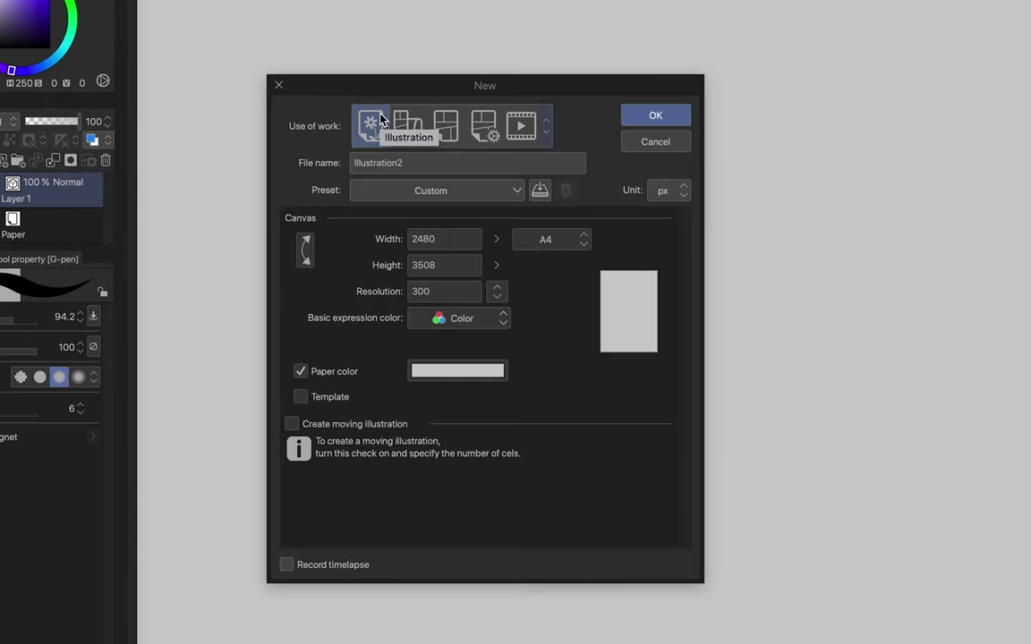
click(407, 125)
click(445, 125)
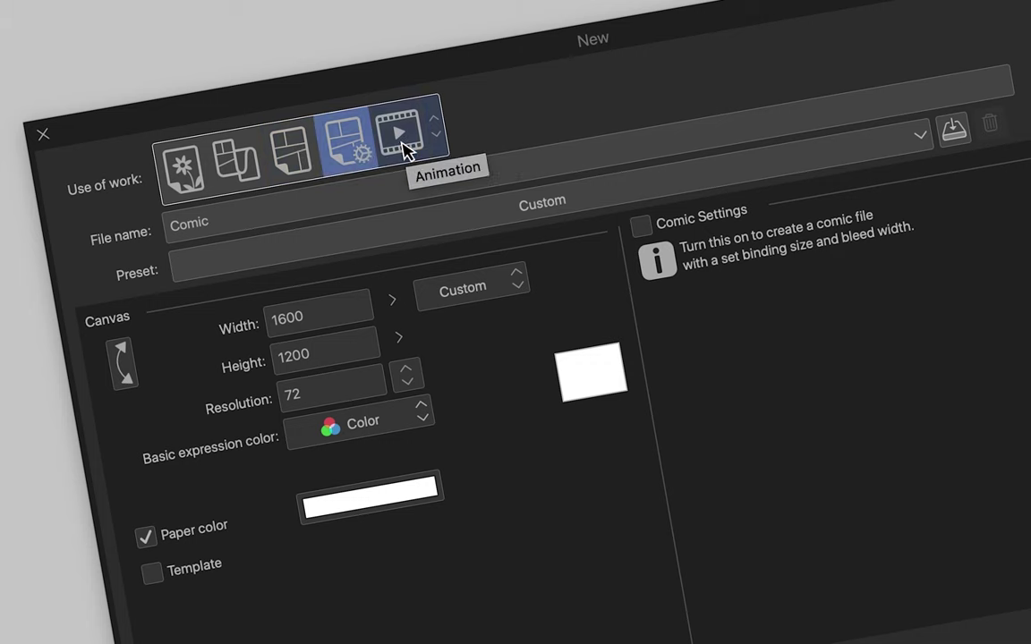
click(521, 126)
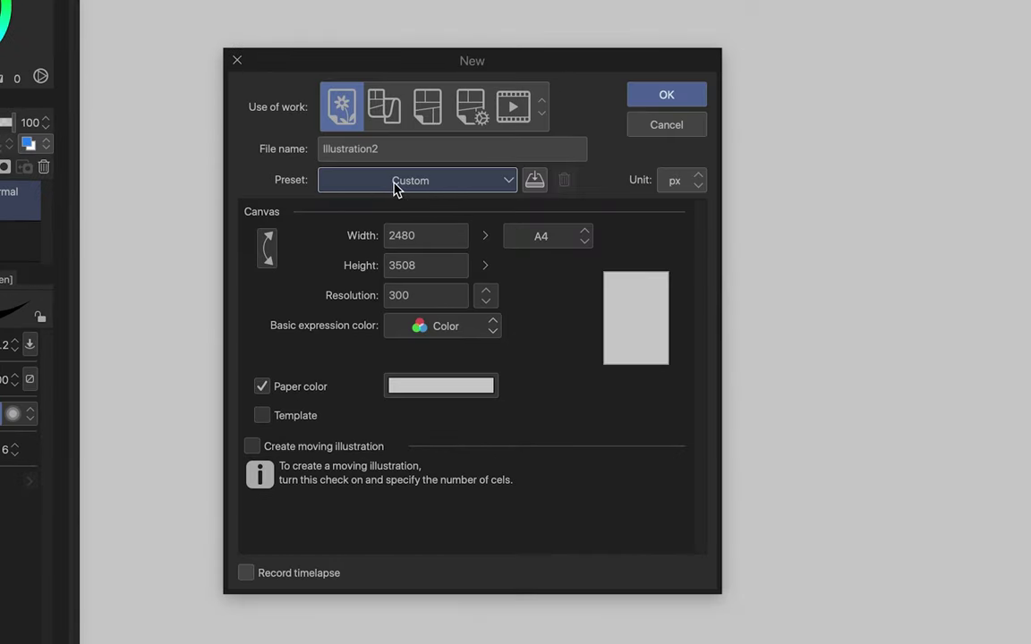
Check the preset, paper size and expression color options of the new illustration, and set its resolution to 350 dpi
click(395, 183)
click(603, 221)
click(566, 237)
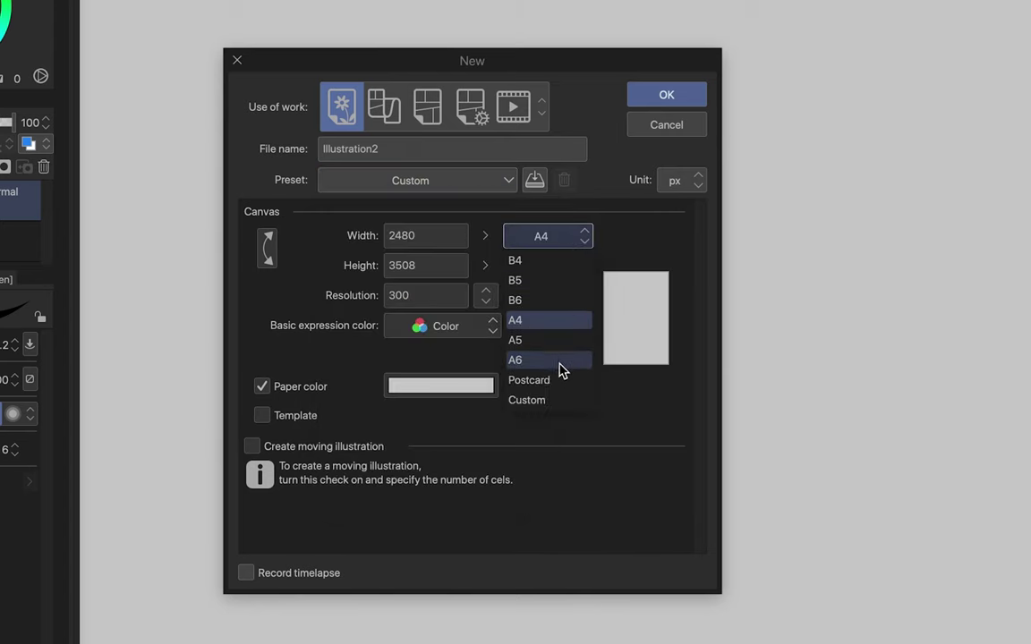
click(479, 312)
click(486, 296)
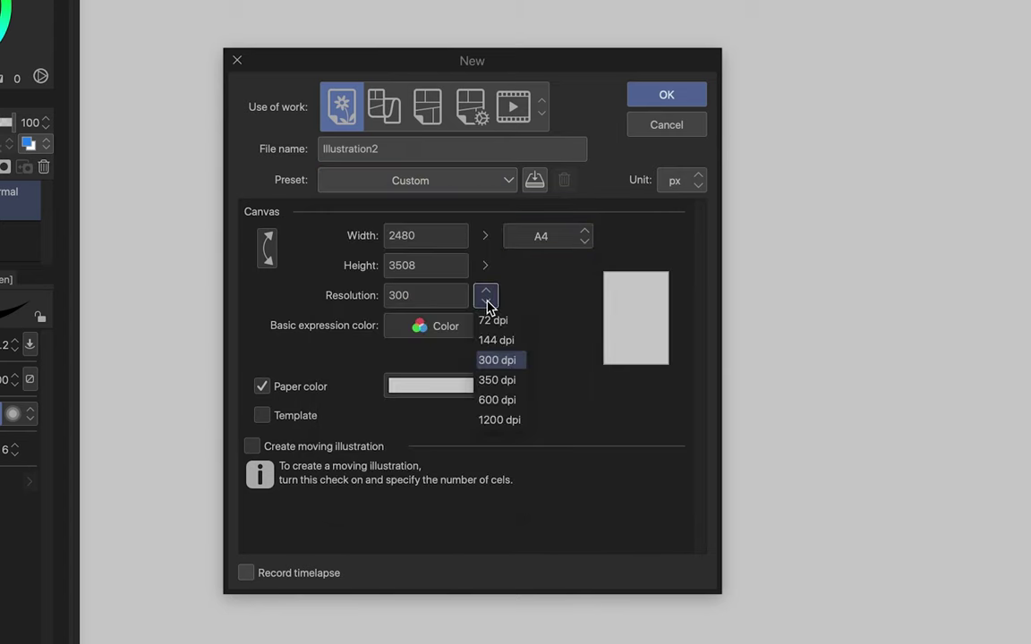
click(507, 380)
click(485, 331)
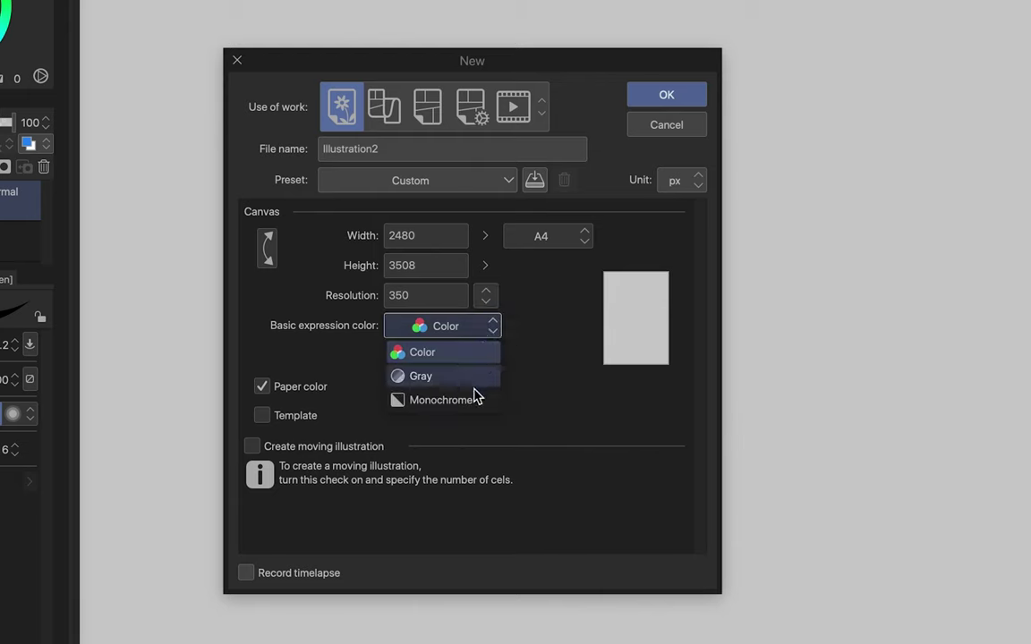
click(573, 381)
Switch the new illustration's paper color off and on again, and cancel creating the document
click(314, 390)
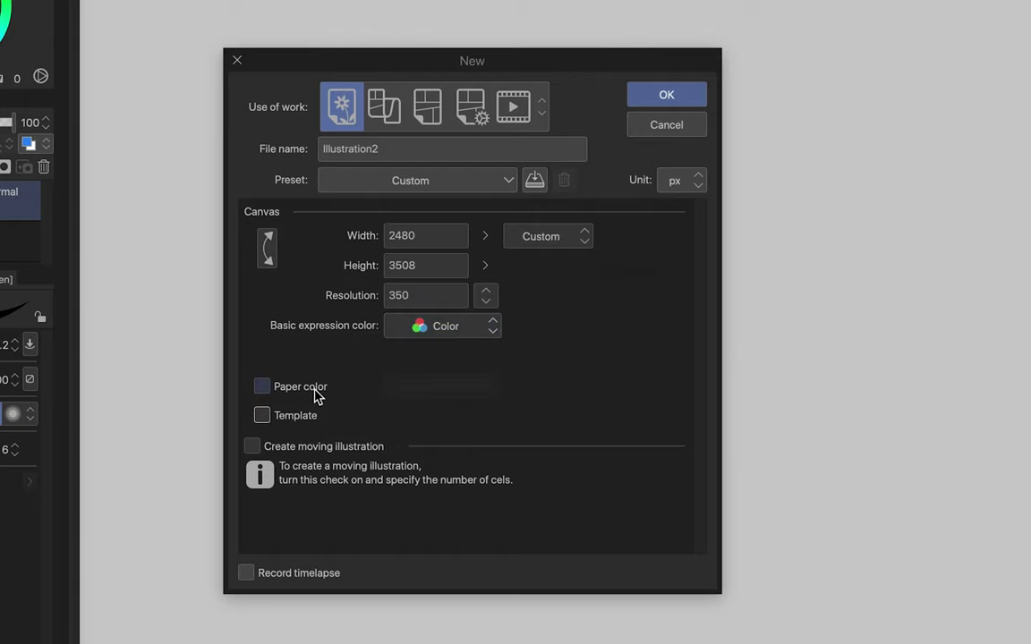
click(314, 391)
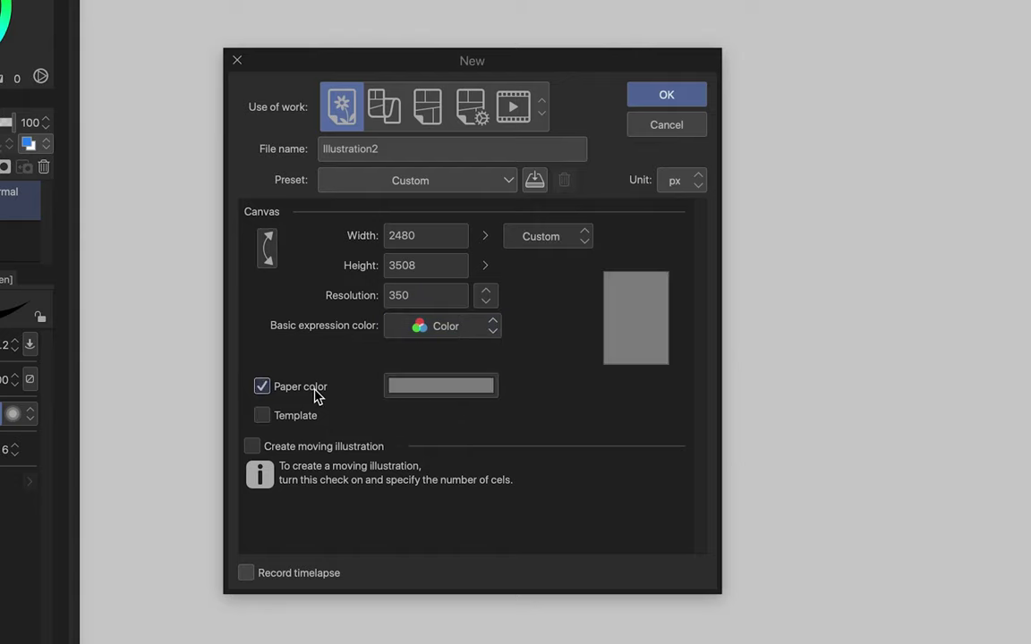
click(655, 122)
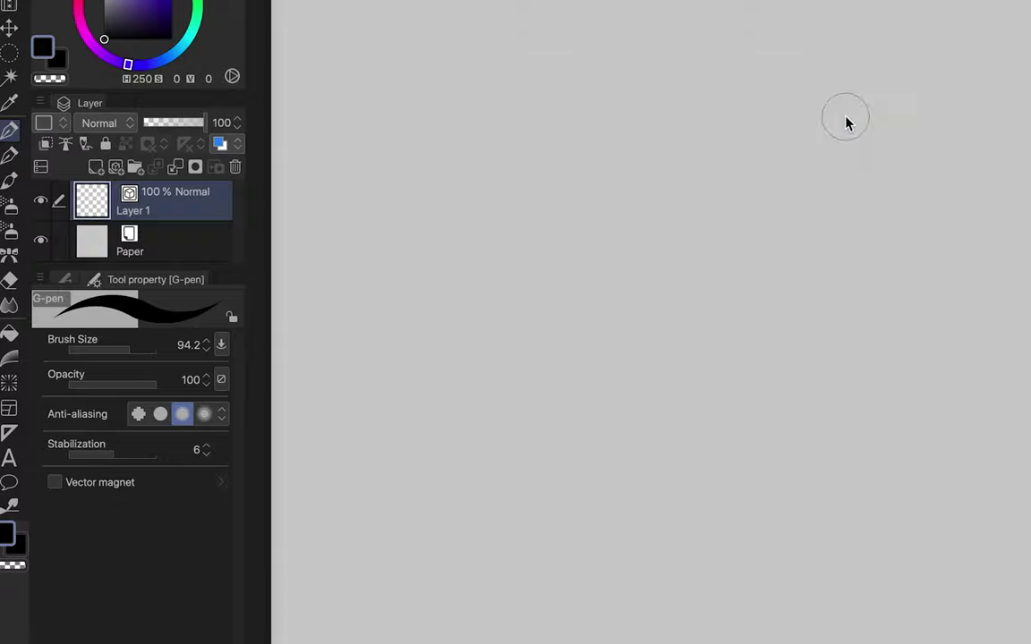
Enlarge the Layer palette and open the color settings of the Paper layer
drag(10, 267, 11, 401)
click(97, 247)
double_click(99, 254)
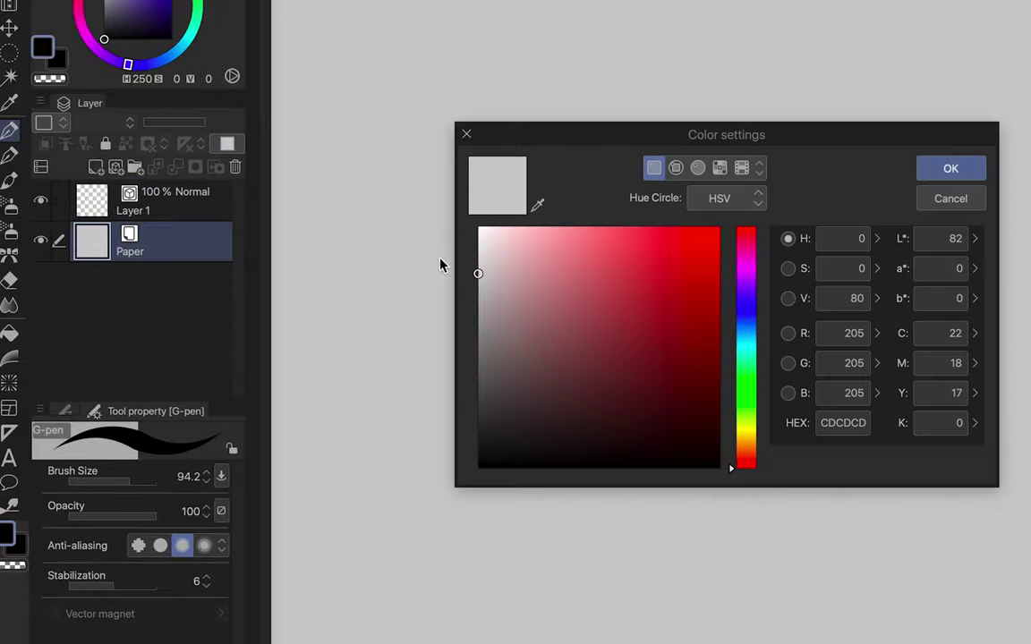
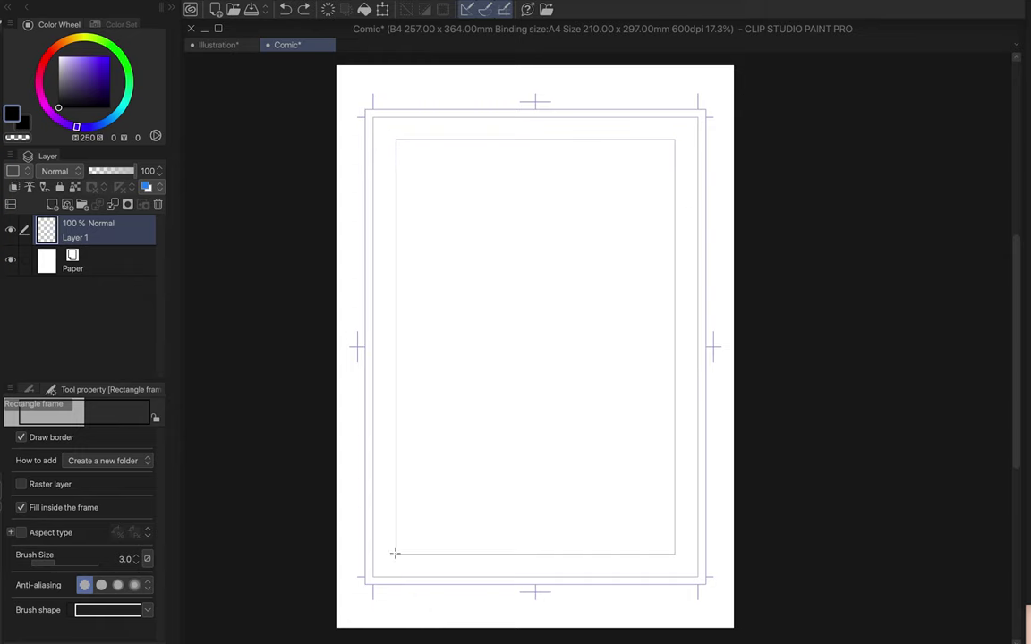
Draw two rectangle frames stacked inside the inner border of the comic page, and select Layer 1
drag(364, 391, 696, 496)
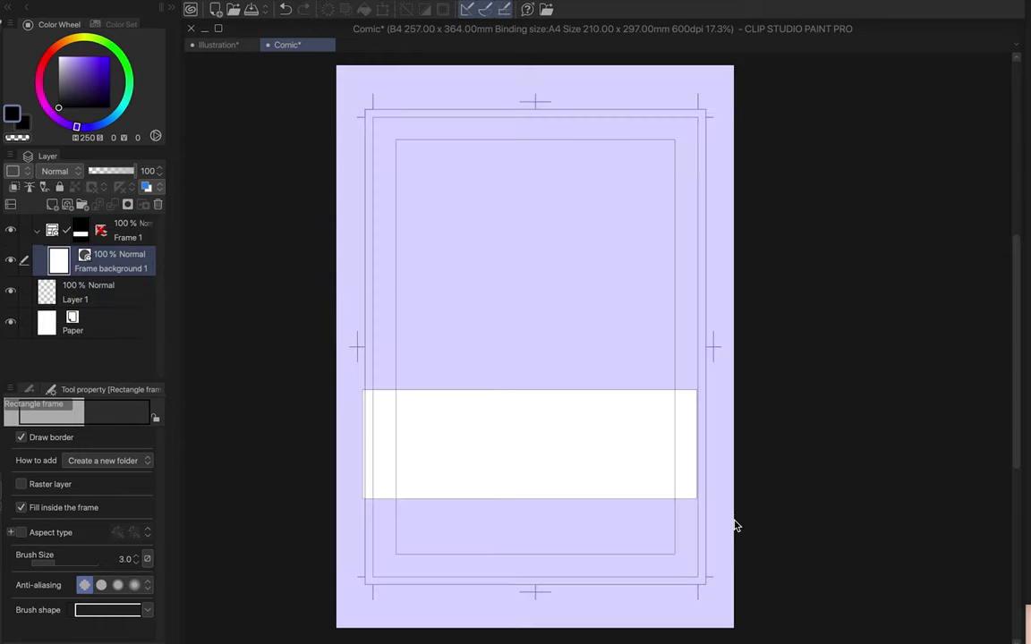
key(super+z)
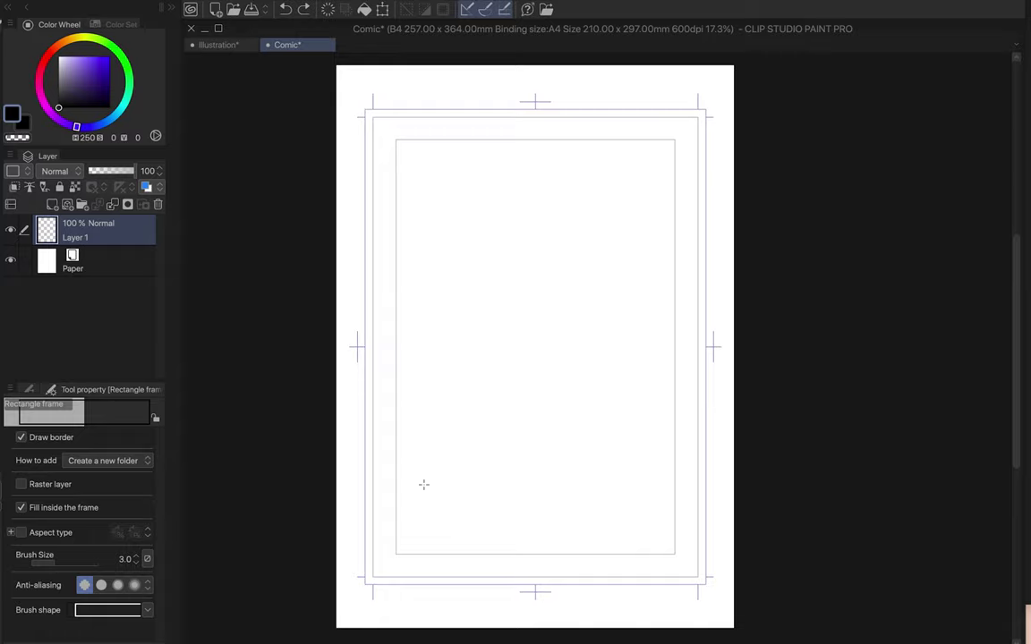
drag(394, 553, 396, 202)
key(k)
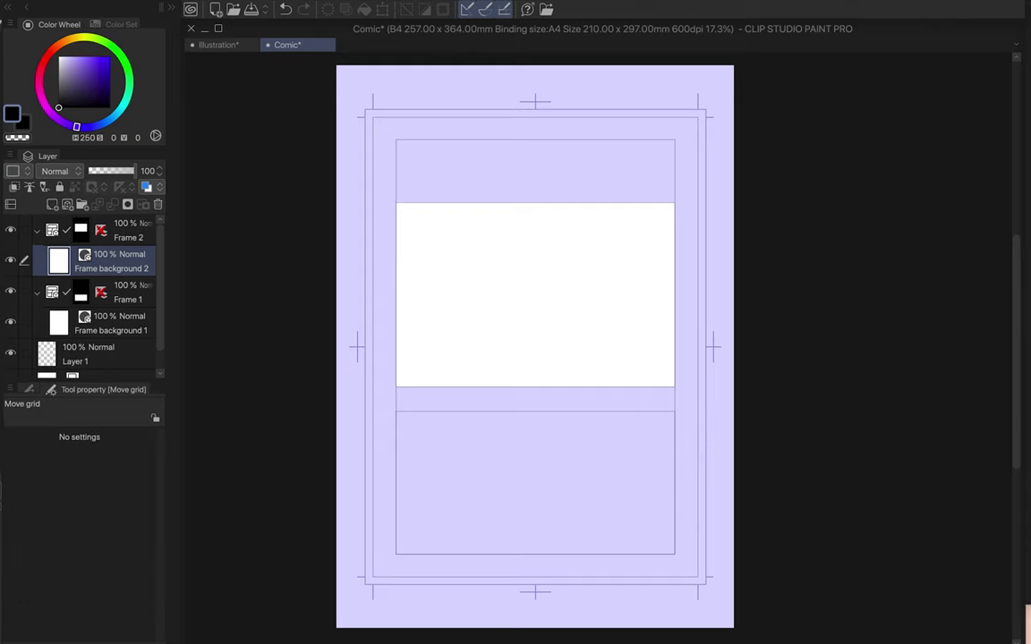
key(b)
click(81, 350)
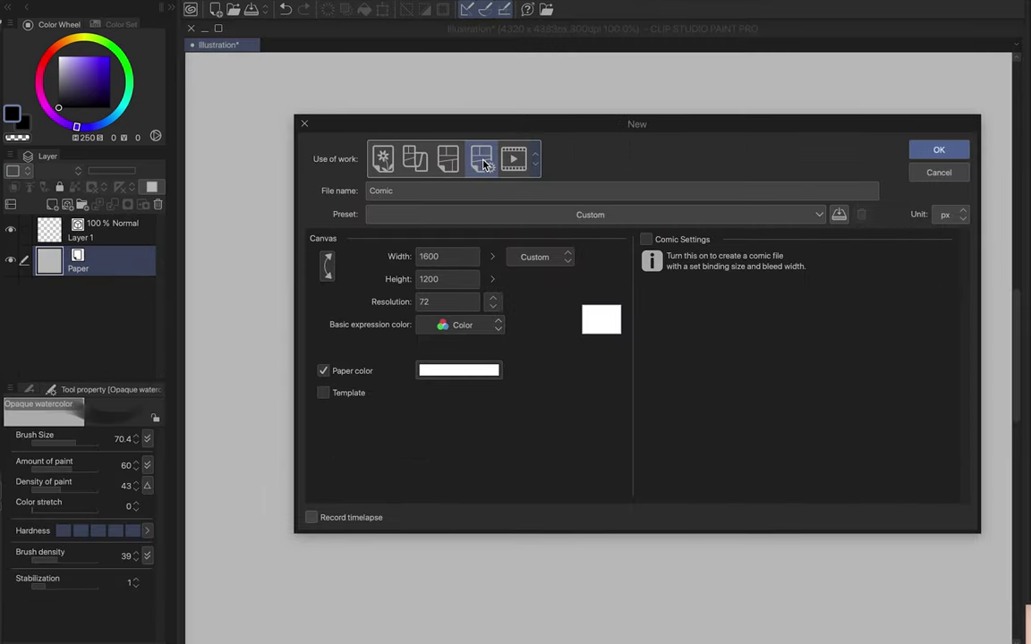
Choose the Comic work type in the settings for a new document
drag(593, 133, 536, 134)
click(482, 156)
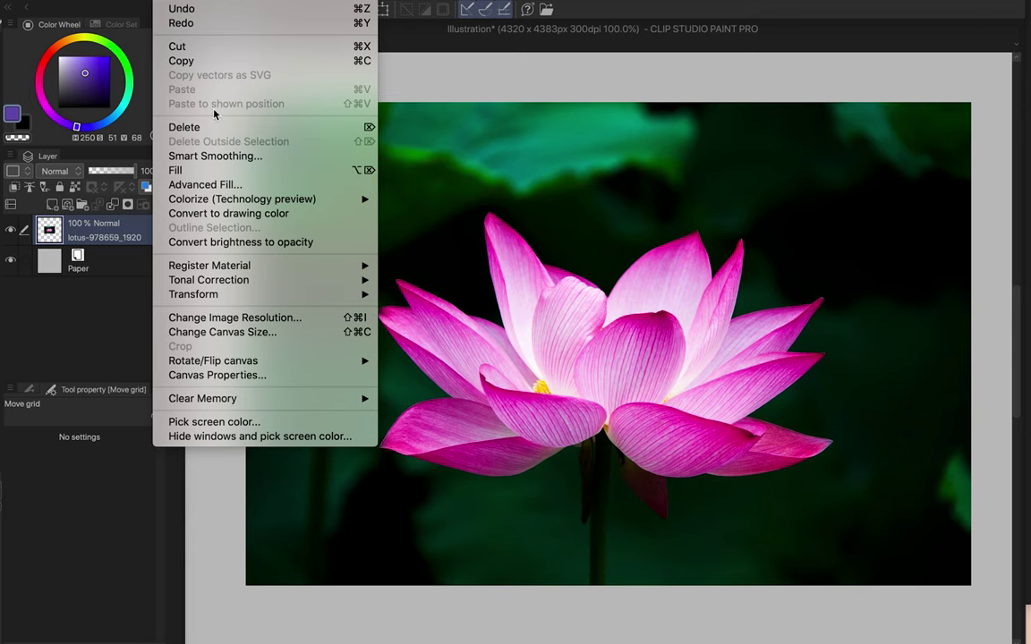
Apply Smart Smoothing to the lotus photo layer with Strong intensity and noise removal enabled
click(201, 155)
click(598, 265)
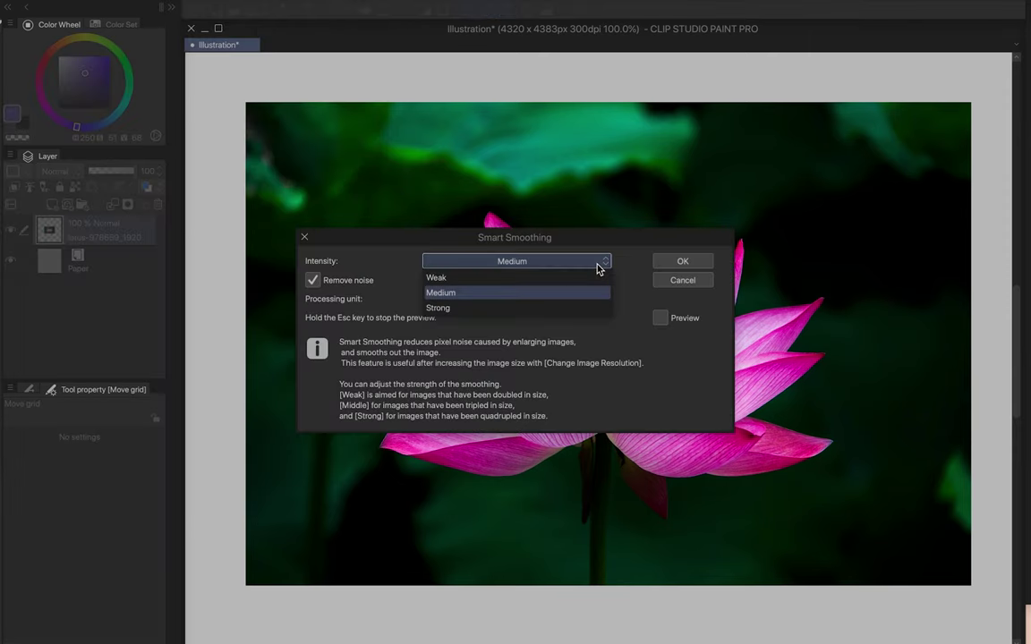
click(565, 308)
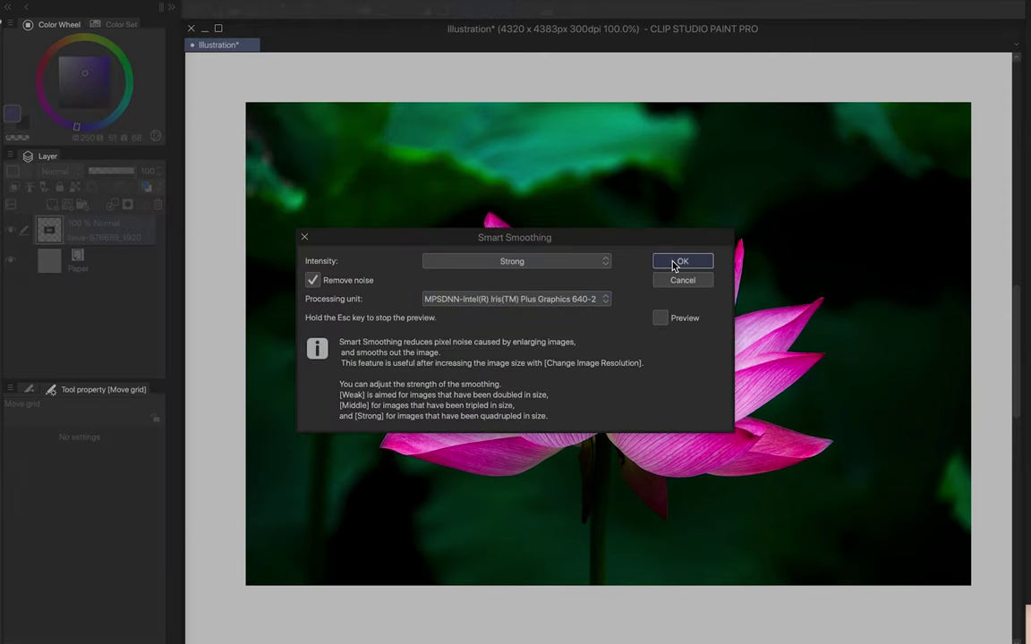
click(677, 262)
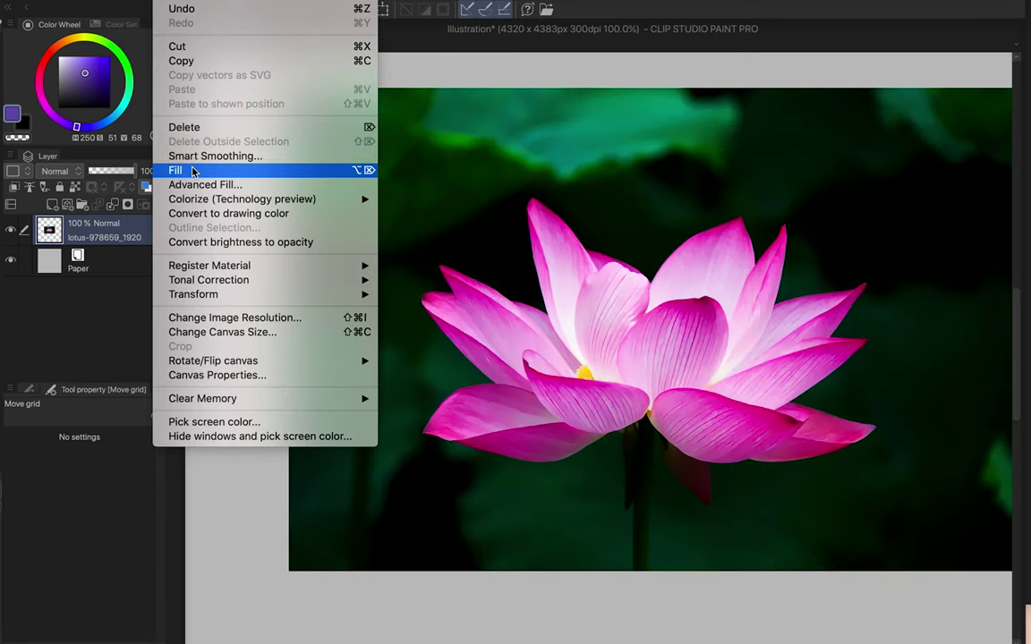
Fill the whole lotus layer with the purple drawing color
click(192, 171)
key(super+0)
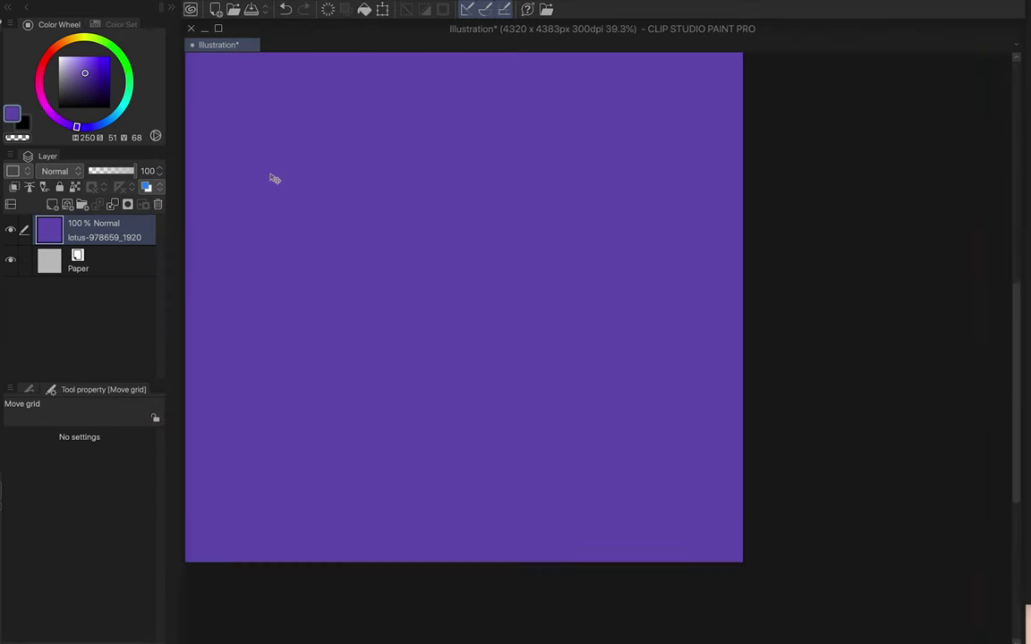
drag(274, 178, 404, 294)
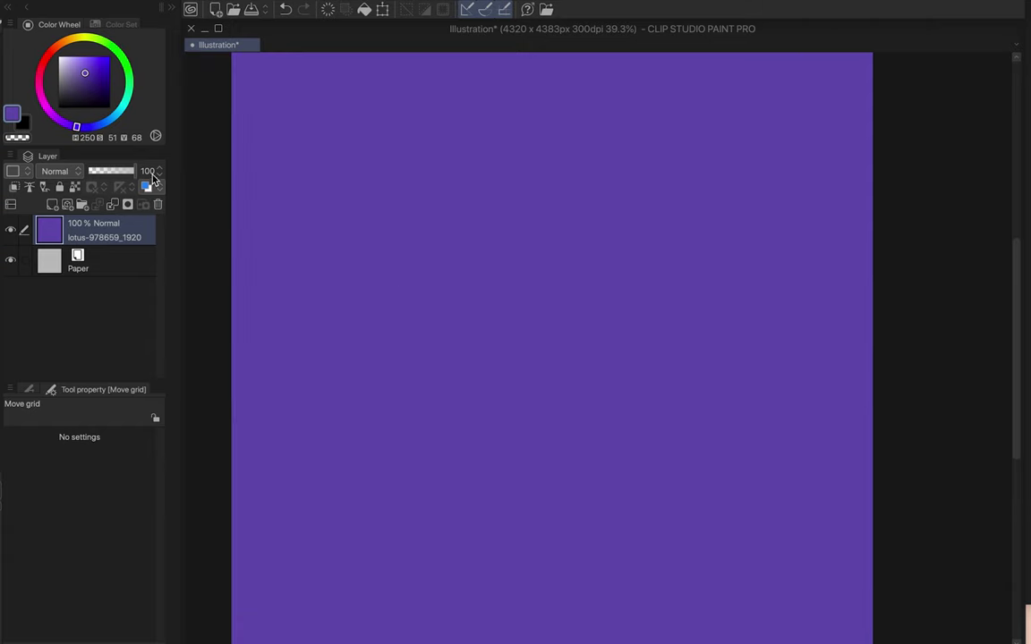
click(230, 193)
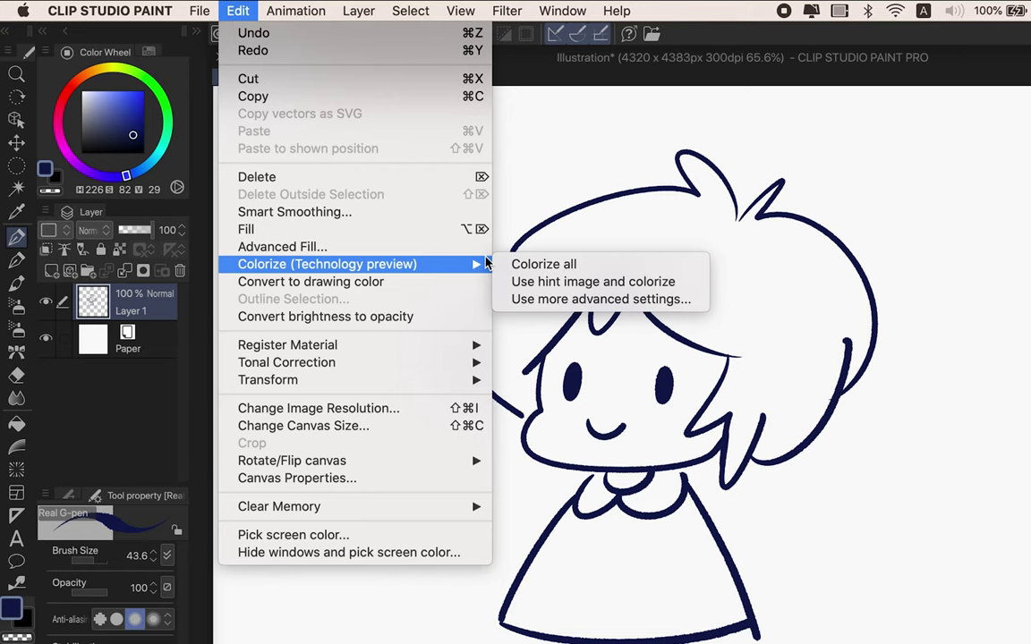
Try Colorize all on the simple character's line art, and undo it
click(499, 263)
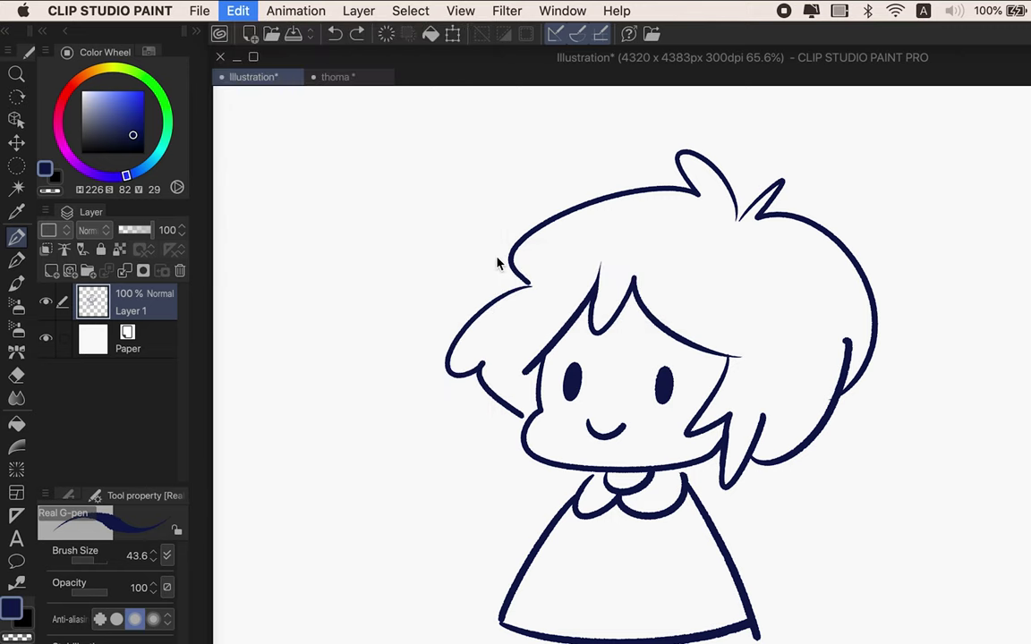
key(super+z)
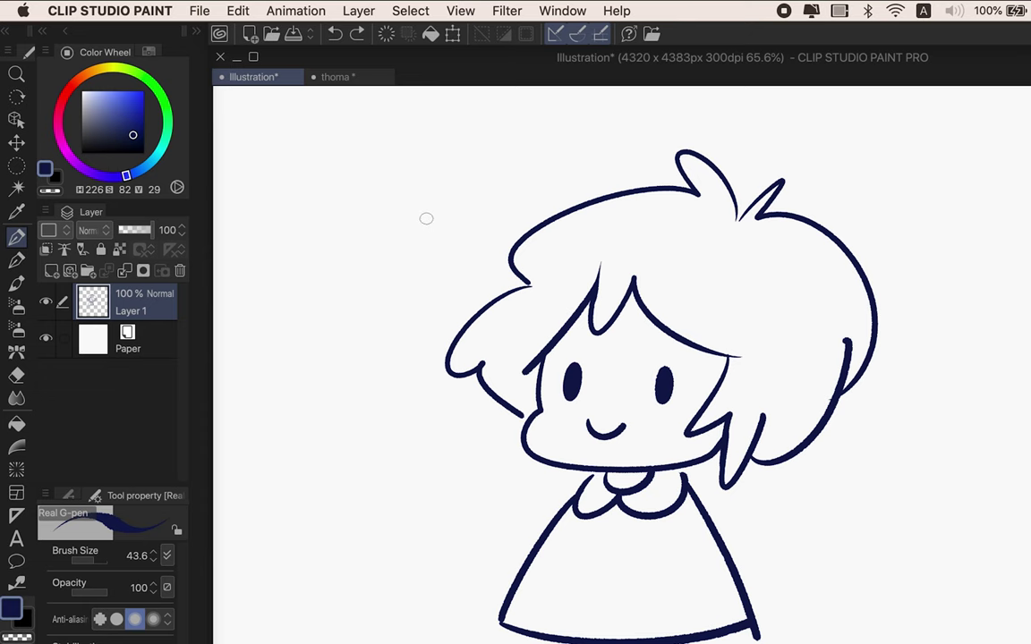
Switch to the thoma document and apply Colorize all to its line art layer
click(348, 81)
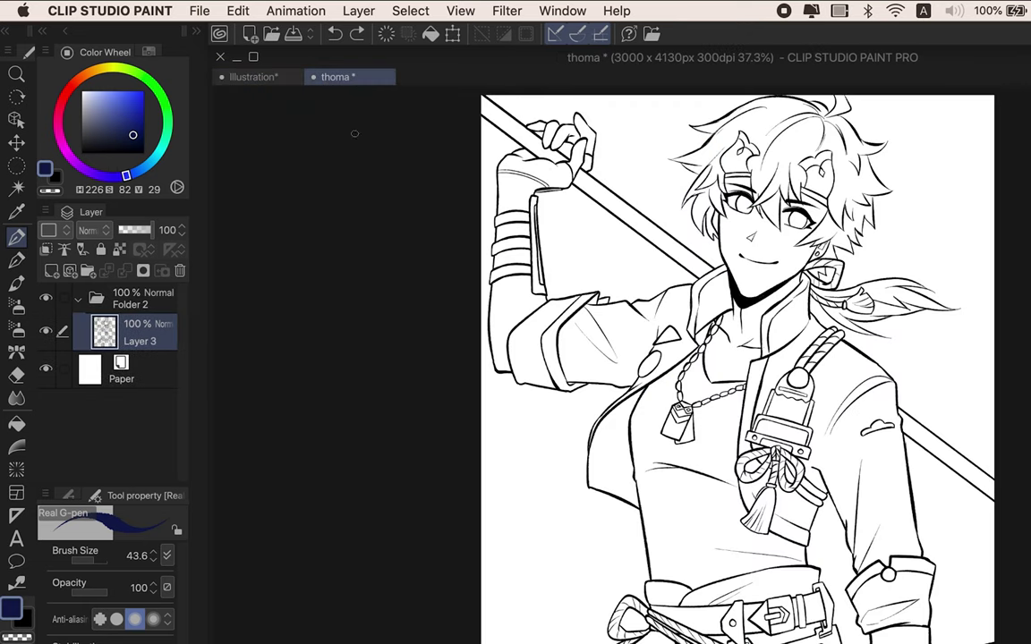
click(253, 17)
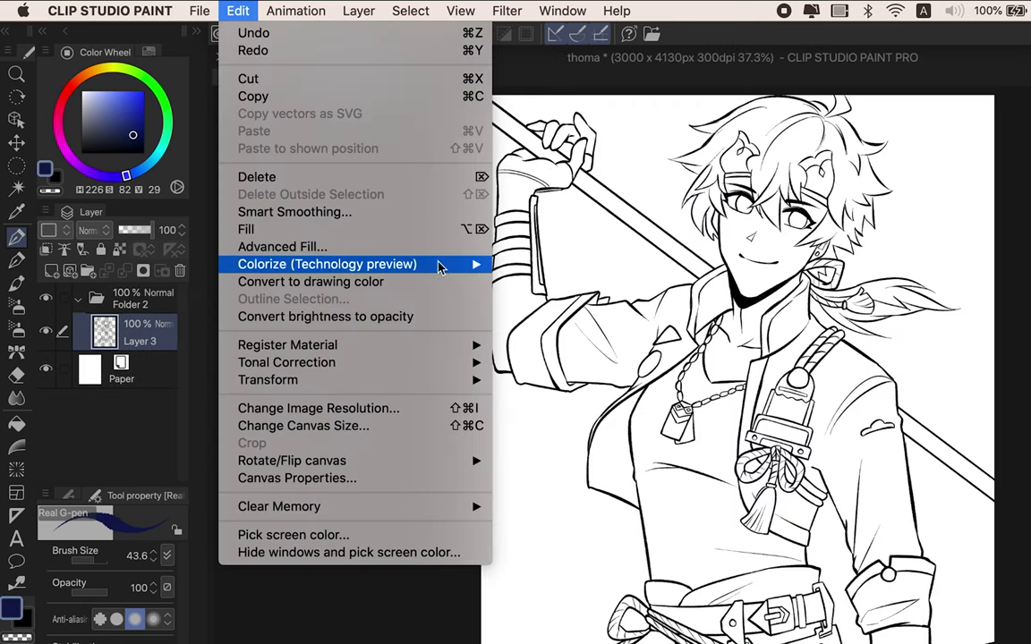
mouse_move(407, 263)
click(547, 266)
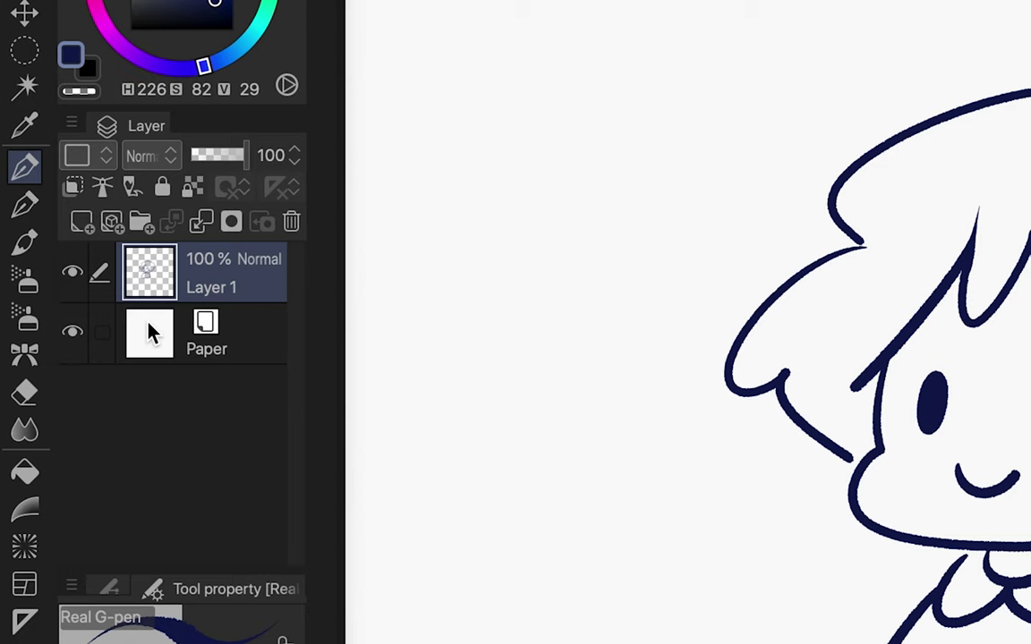
Add a new layer between the Paper layer and the simple character's line art on Layer 1
click(150, 333)
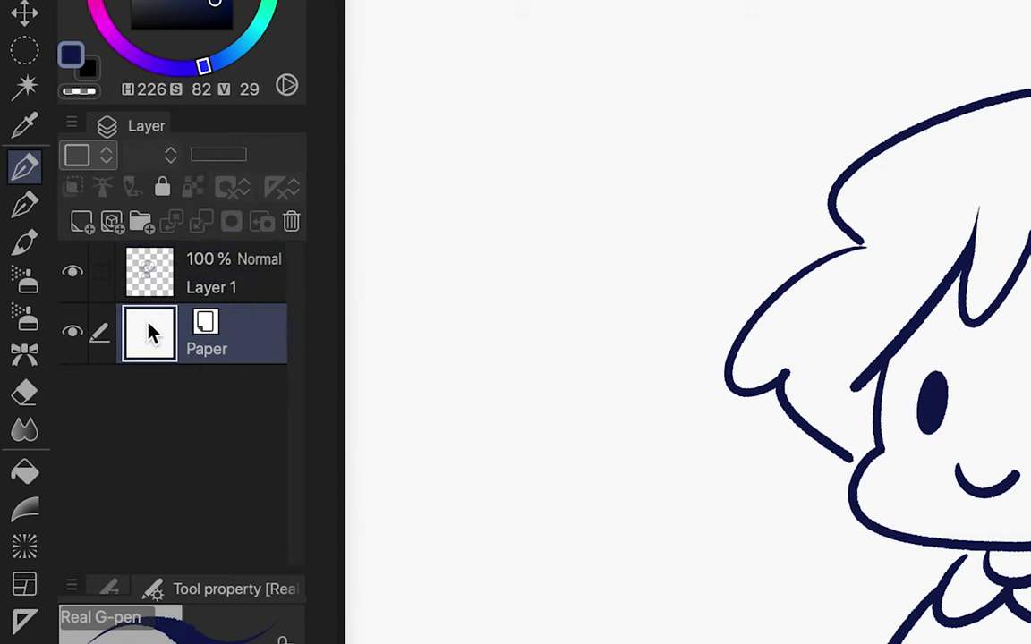
click(161, 286)
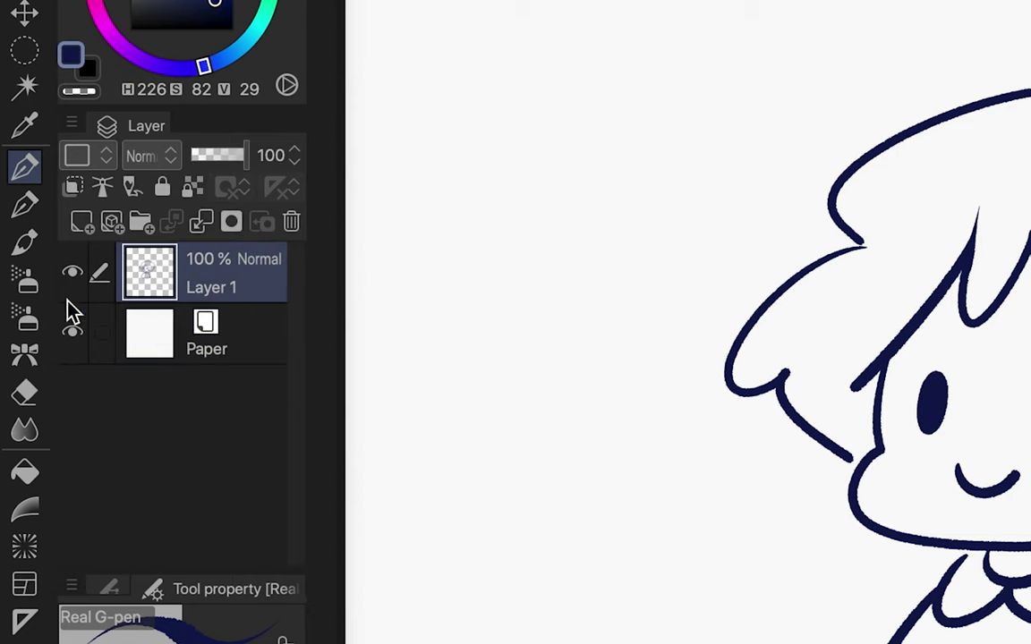
click(150, 349)
click(81, 223)
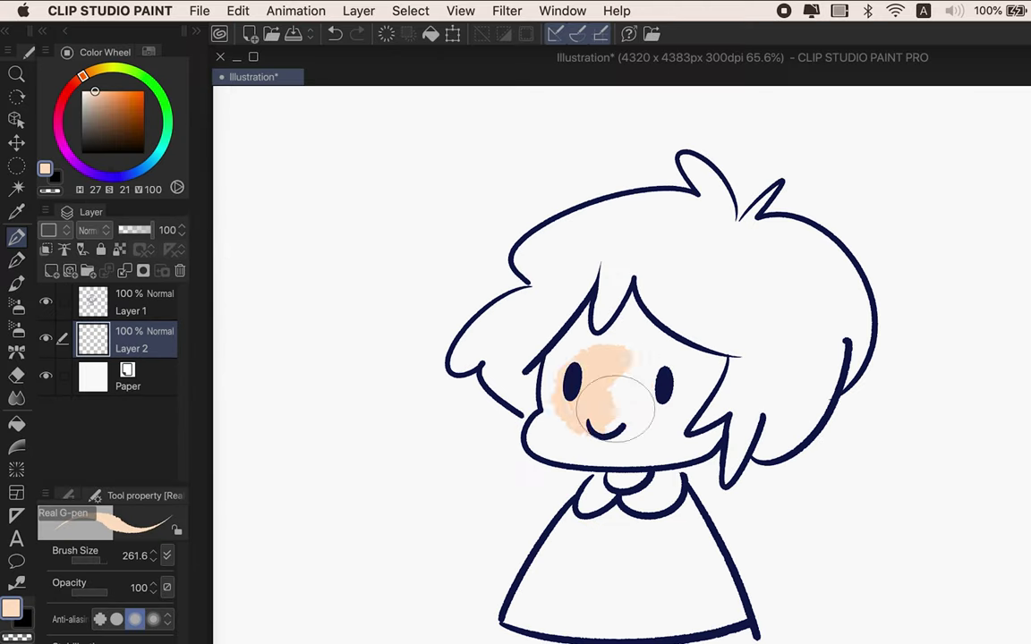
Paint blue hint patches on both sides of the character's hair and a teal patch across its top
click(203, 66)
click(122, 110)
drag(812, 288, 843, 330)
drag(788, 349, 788, 402)
click(112, 108)
click(270, 4)
drag(598, 239, 716, 275)
Paint light brown hint patches on both halves of the character's collar
click(88, 73)
click(100, 100)
drag(592, 491, 591, 506)
drag(641, 498, 657, 504)
Paint a red hint patch across the middle of the dress and an orange one along its hem
click(116, 115)
click(72, 88)
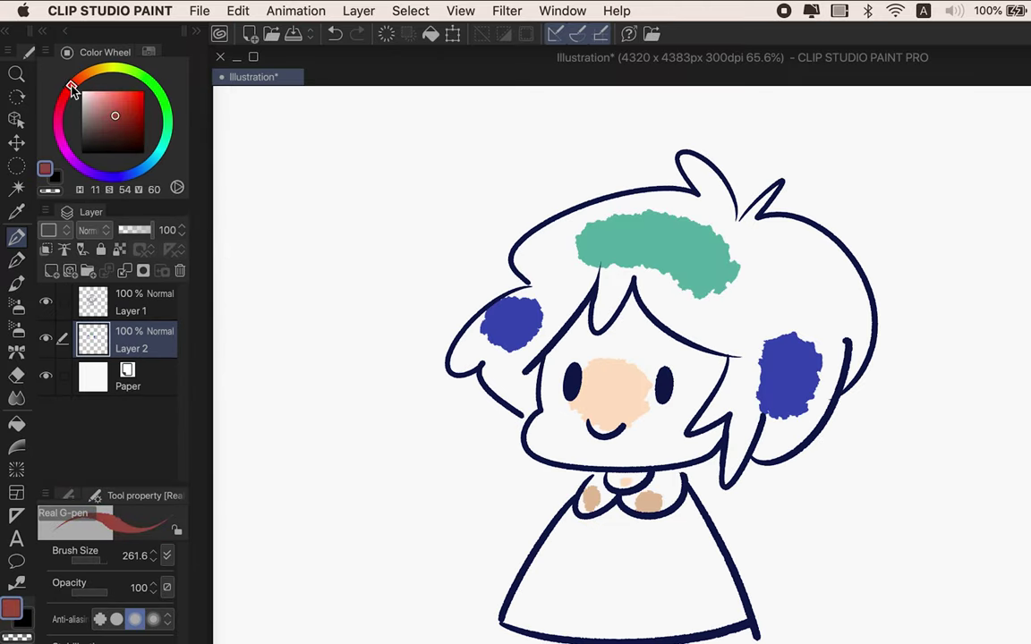
click(120, 99)
drag(582, 543, 671, 552)
click(84, 76)
drag(573, 612, 662, 612)
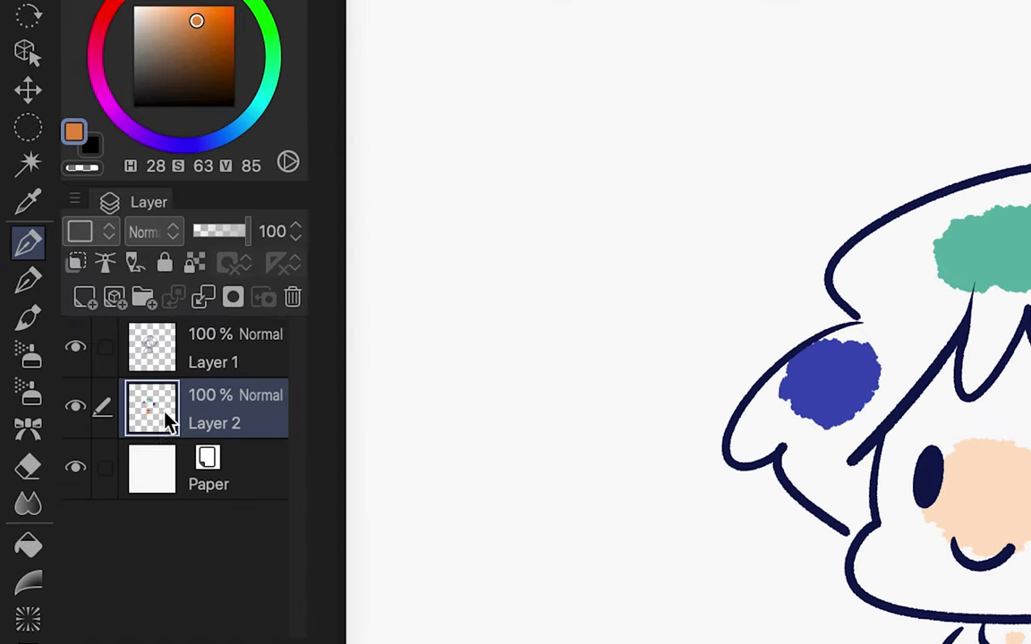
Set Layer 1 with the line art as the reference layer, and select Layer 2 with the color hints
click(242, 372)
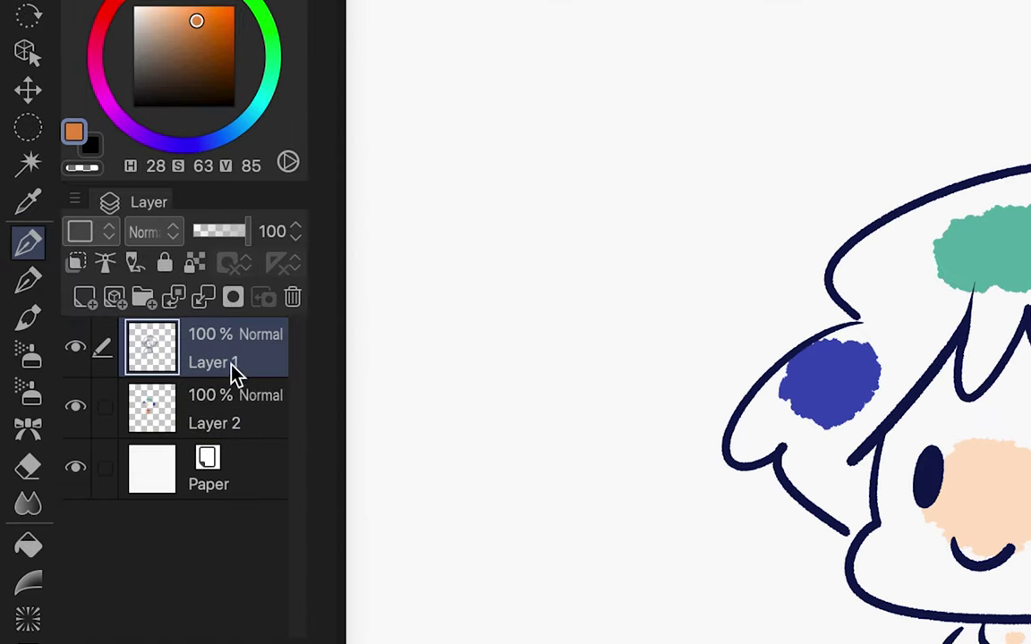
click(104, 265)
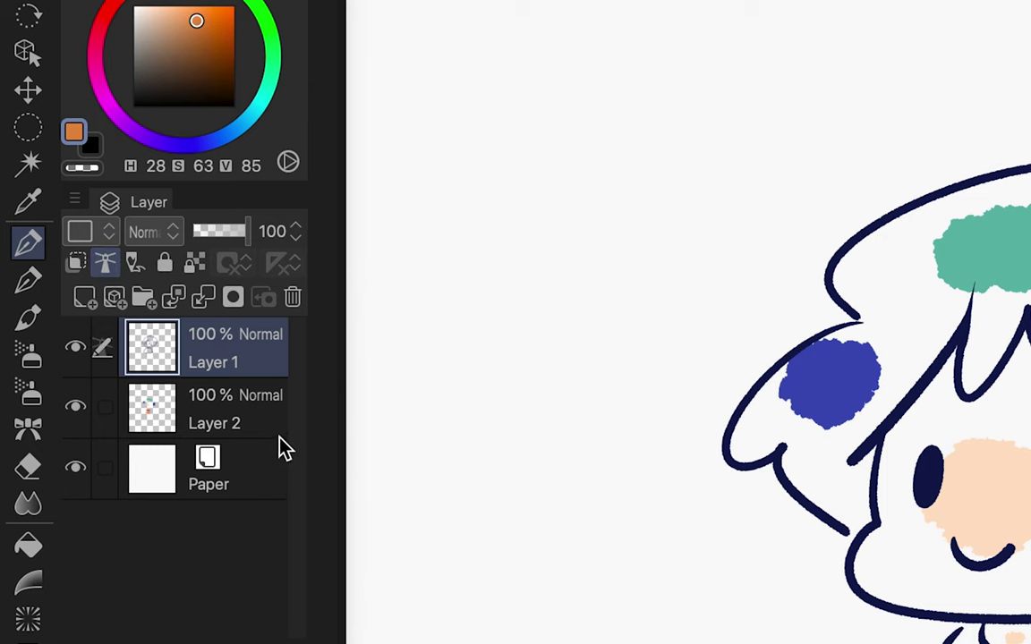
click(273, 428)
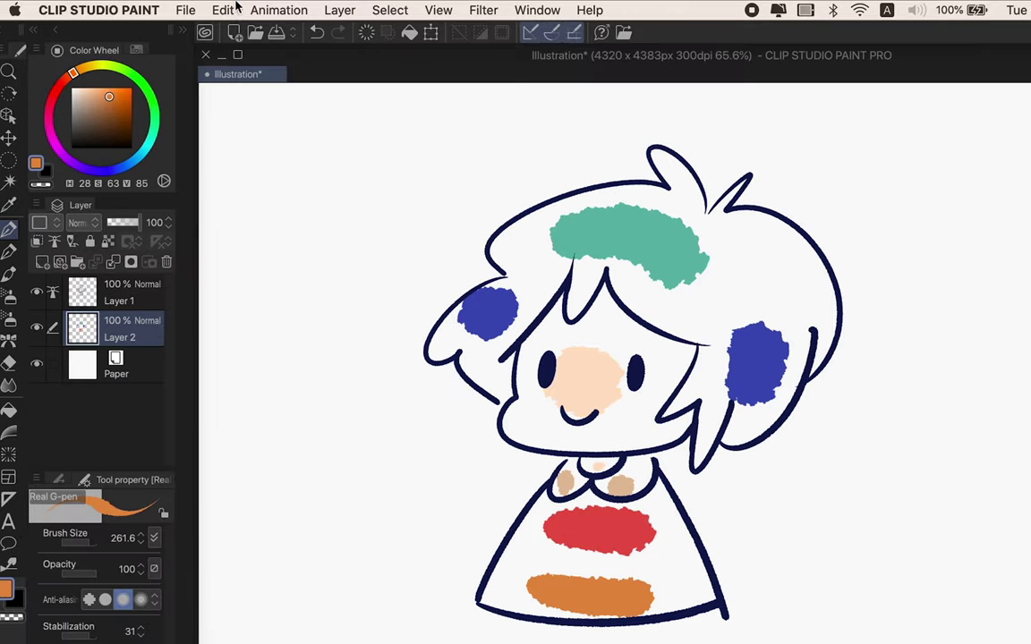
Try colorizing the character from the hint image on Layer 2, and undo it
click(257, 10)
mouse_move(215, 10)
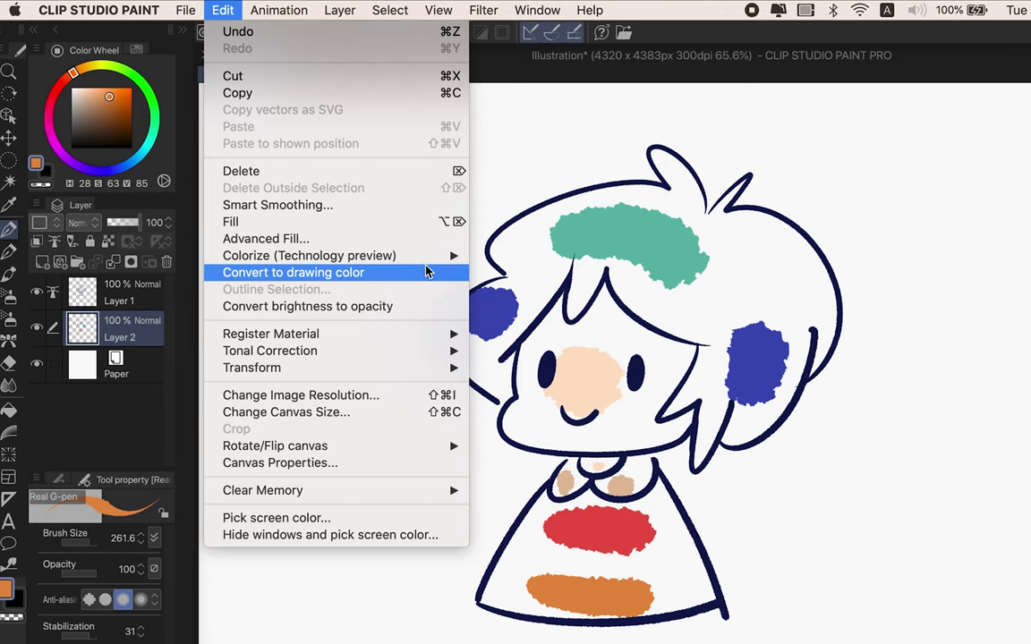
mouse_move(426, 262)
click(519, 256)
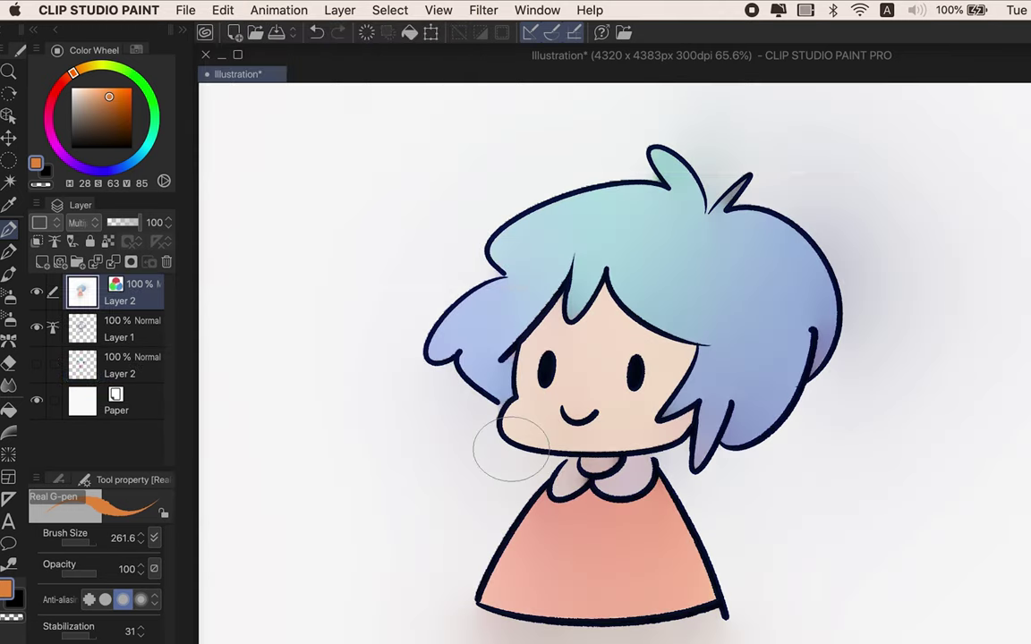
key(super+z)
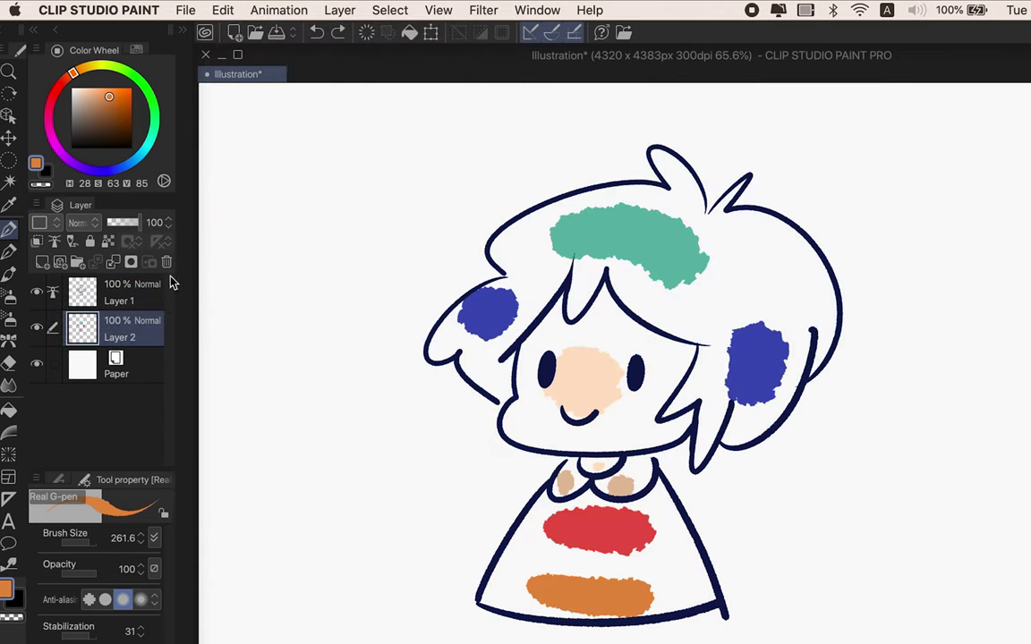
Colorize the character from the hint layer with the advanced settings, trying the Blur strength and Remove main lines sliders
click(231, 7)
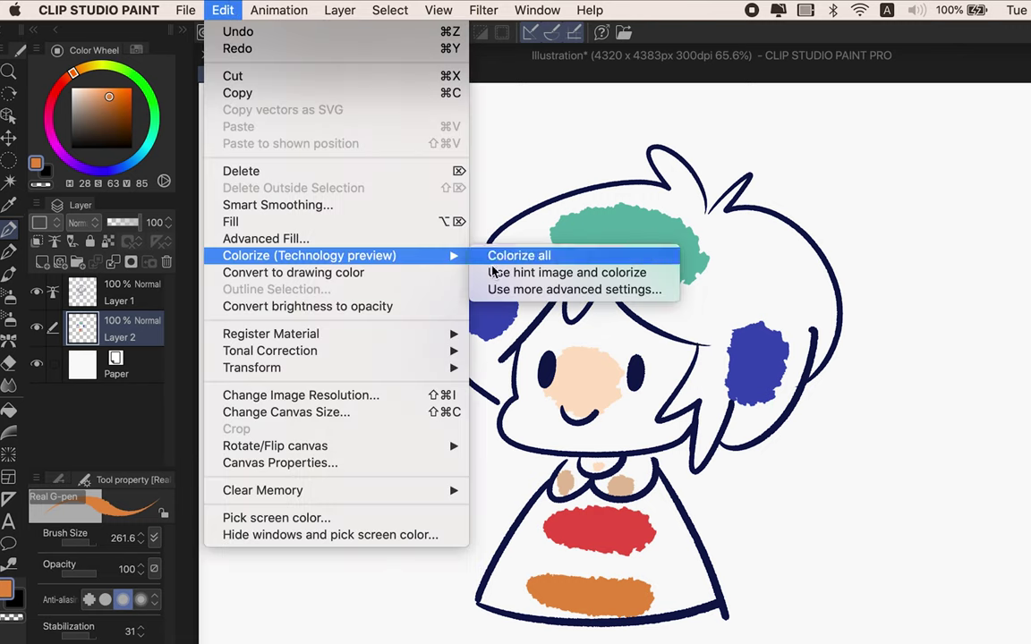
click(488, 260)
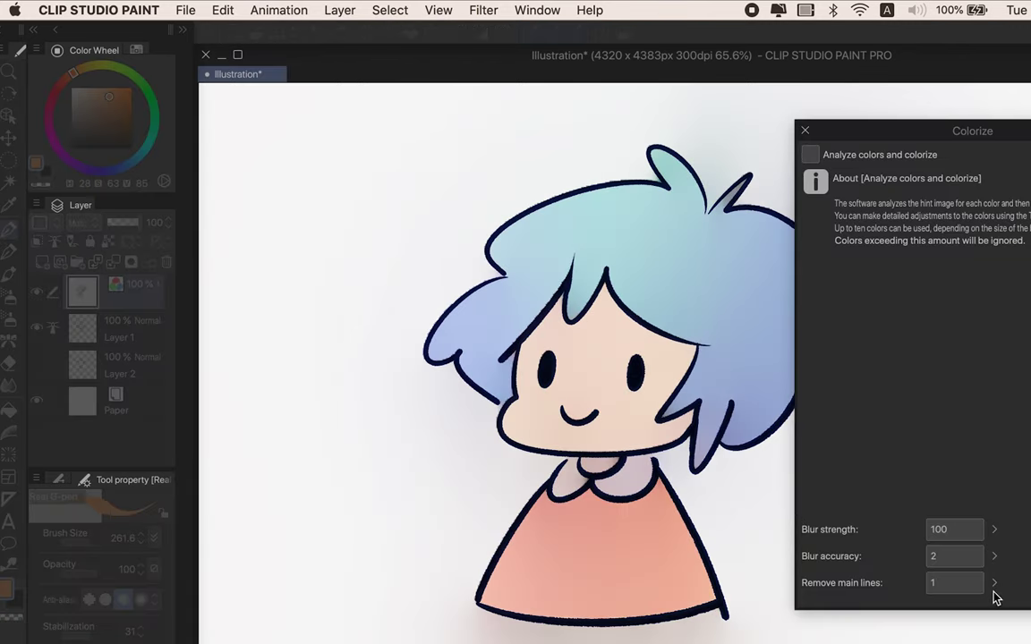
mouse_move(994, 533)
mouse_down()
mouse_move(993, 543)
mouse_move(993, 522)
mouse_up()
drag(993, 529, 993, 499)
click(992, 582)
key(Return)
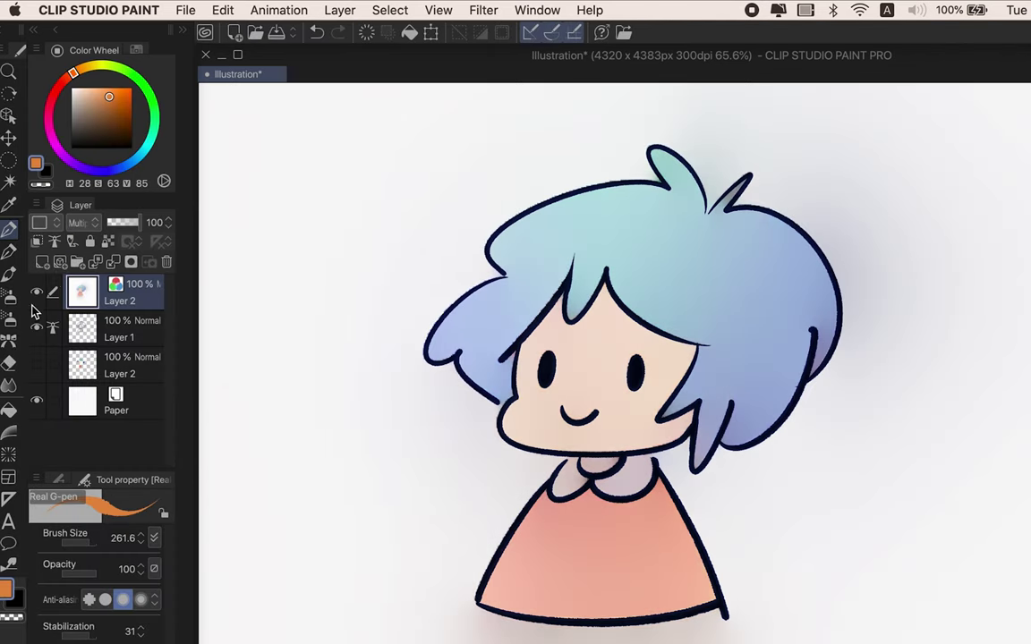
Hide and show the colorized layer to compare the result, and check its blending mode options
click(37, 294)
click(37, 294)
click(78, 222)
click(85, 239)
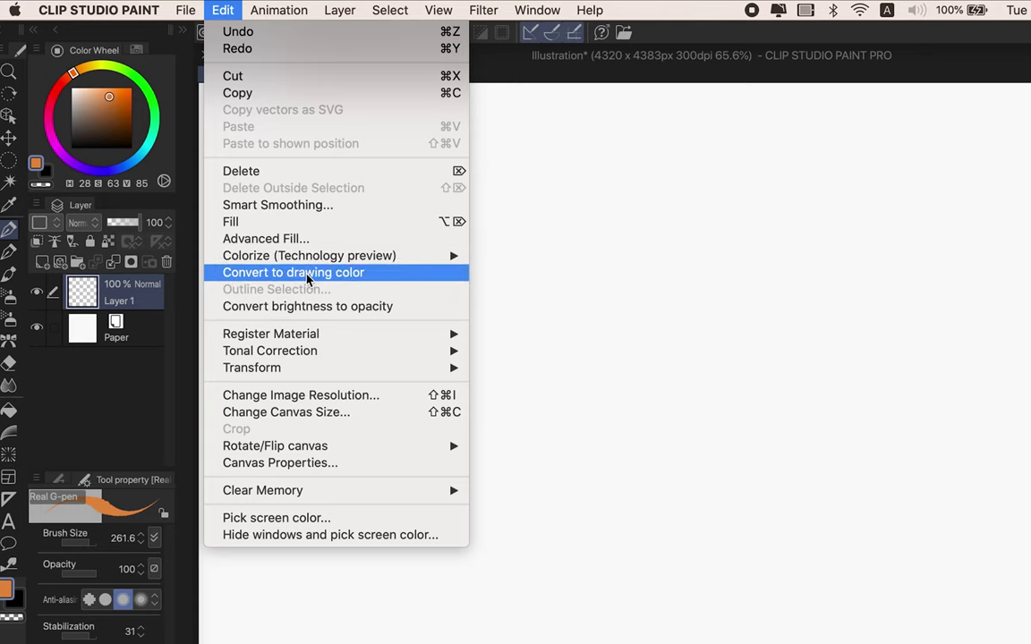
Set the Paper layer's color to light gray D0D0D0
click(81, 327)
double_click(81, 328)
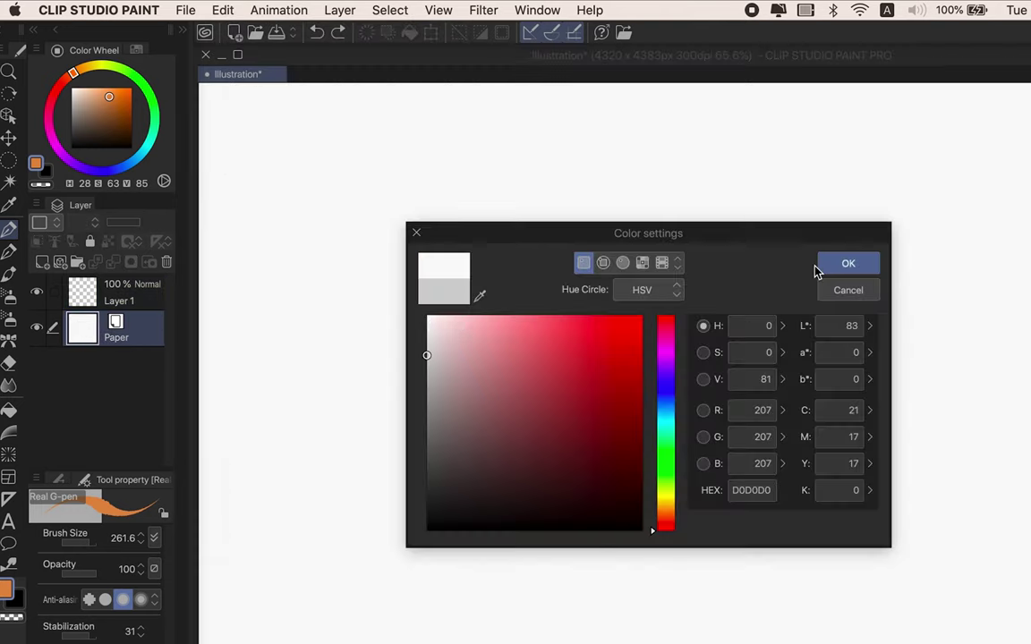
click(823, 265)
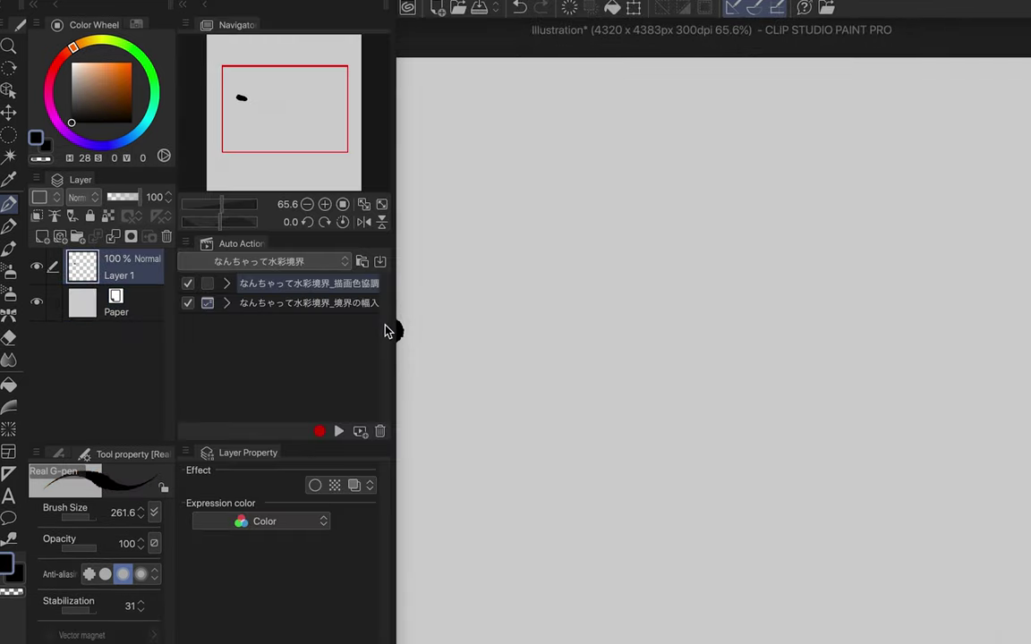
Narrow the second palette column, and draw a white bow with crisscrossed laces using the Real G-pen and a black border effect
drag(388, 332, 298, 328)
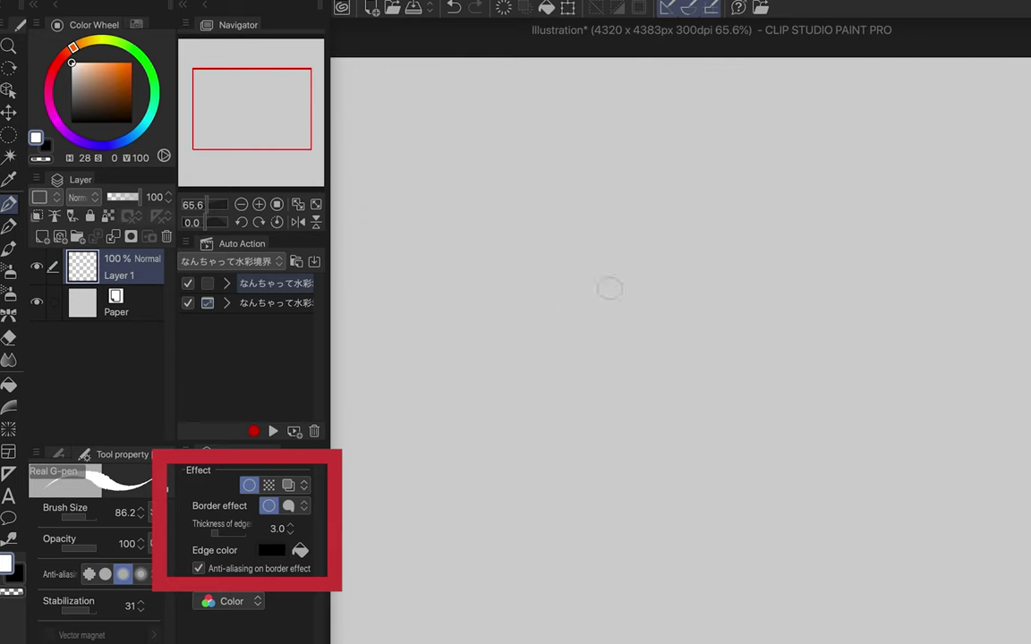
drag(607, 268, 595, 302)
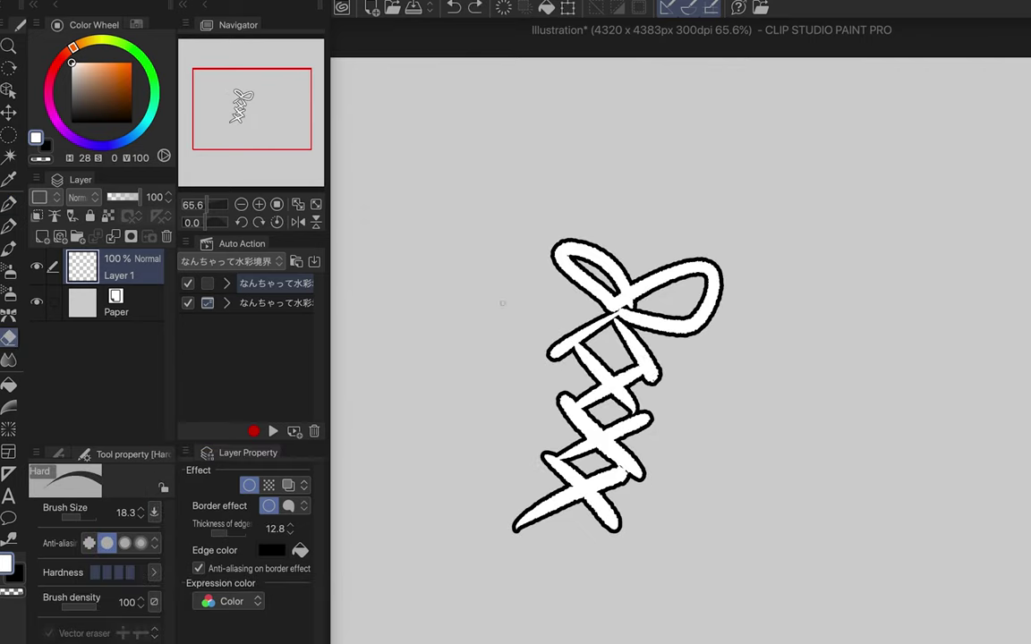
Rasterize the bow layer so its black border effect is baked in, and test the Hard eraser on it, undoing the strokes
mouse_move(610, 246)
mouse_down()
mouse_move(562, 302)
mouse_move(579, 291)
mouse_up()
key(ctrl+z)
key(ctrl+z)
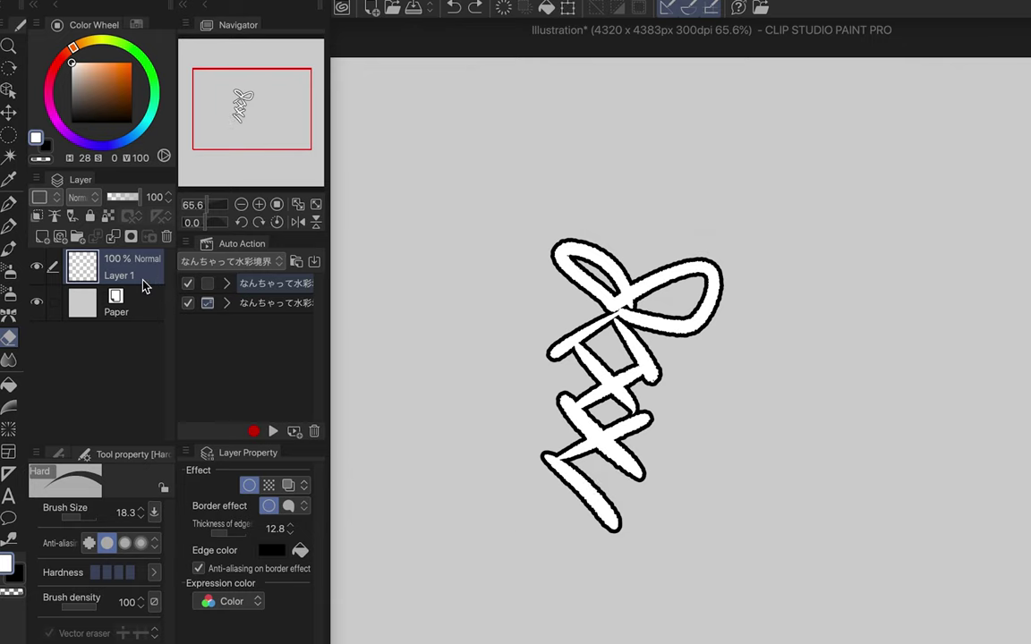
right_click(141, 281)
click(233, 573)
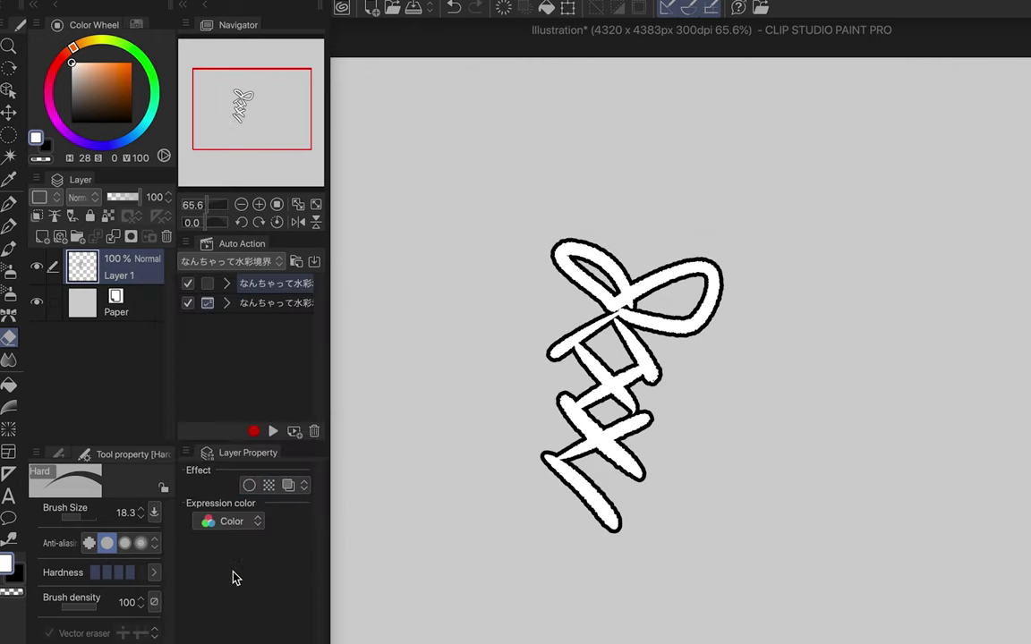
mouse_move(497, 231)
mouse_down()
mouse_move(577, 281)
mouse_move(606, 250)
mouse_up()
key(ctrl+z)
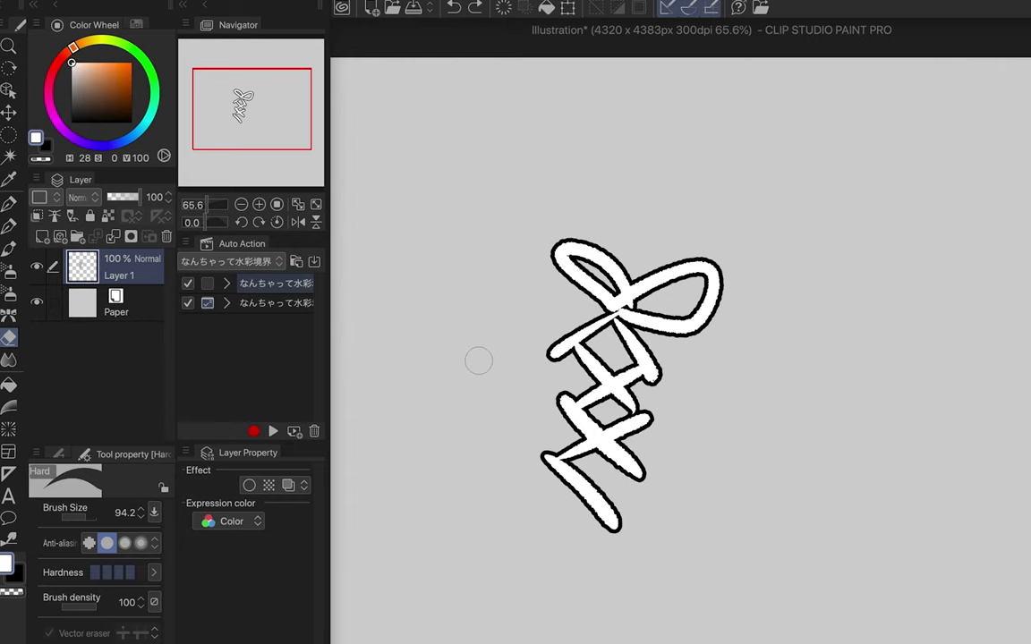
Locate the Convert brightness to opacity command for the bow drawing
click(224, 2)
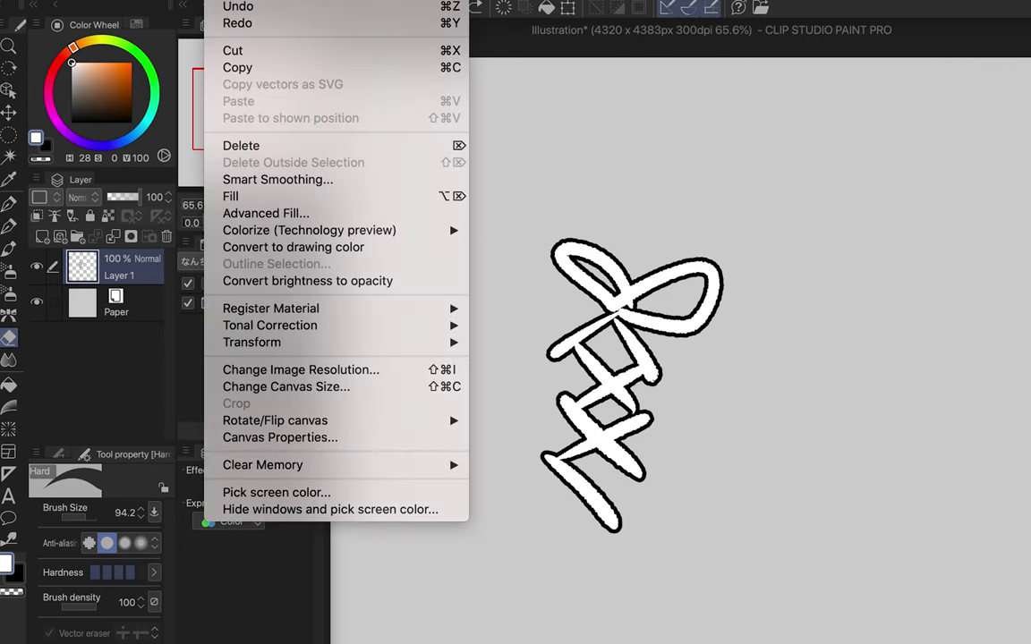
click(280, 288)
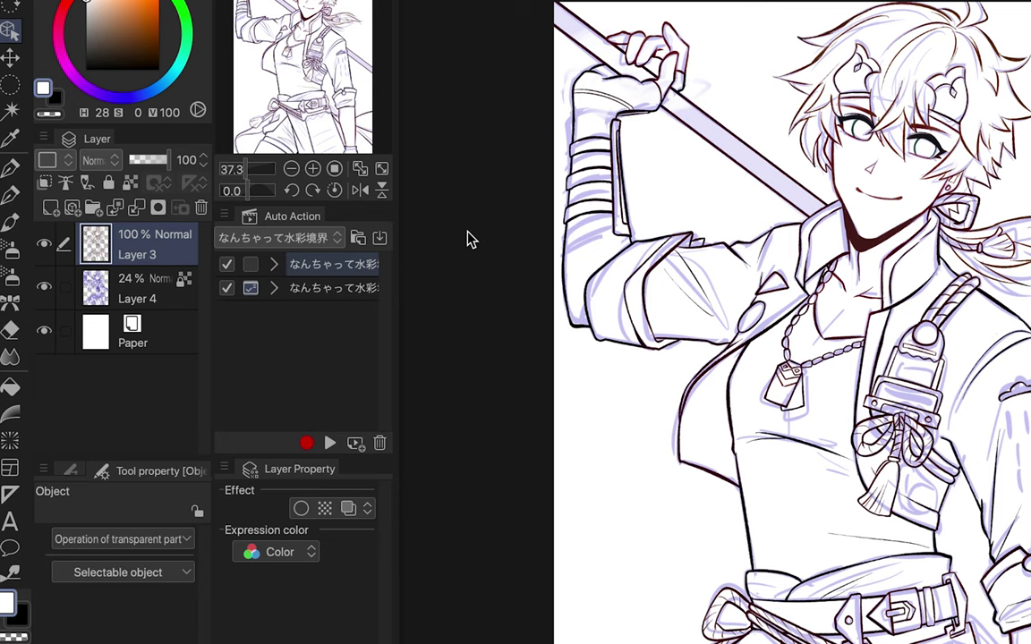
In the thoma drawing, merge the line art on Layer 3 into sketch Layer 4, and hide and show the merged layer
click(269, 2)
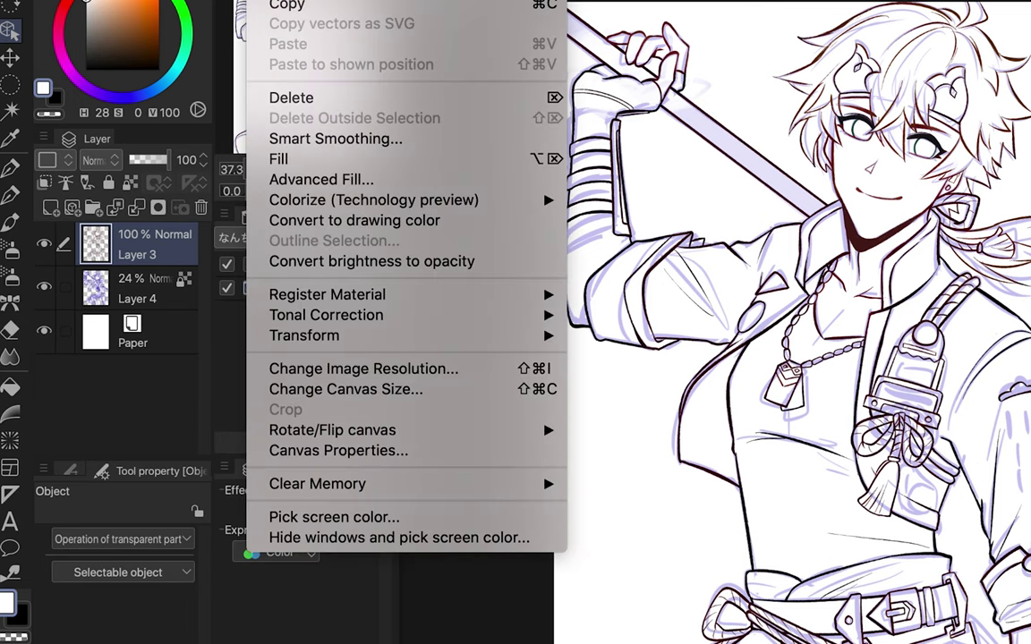
click(501, 265)
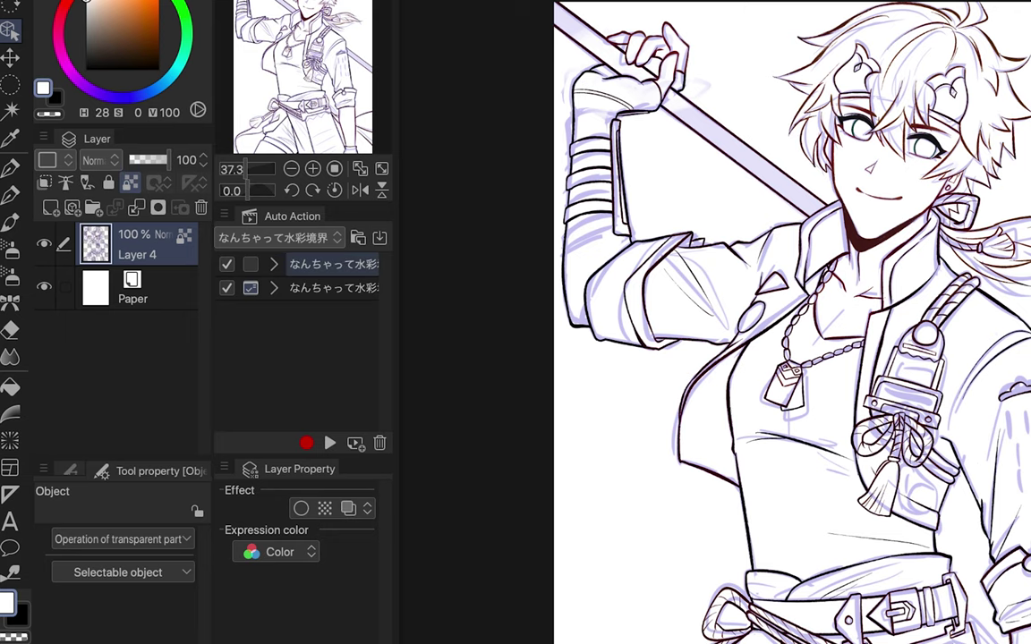
click(318, 2)
click(44, 243)
click(44, 243)
Set the Paper layer's color to gray B9B9B9
click(97, 288)
double_click(103, 298)
drag(599, 357, 472, 350)
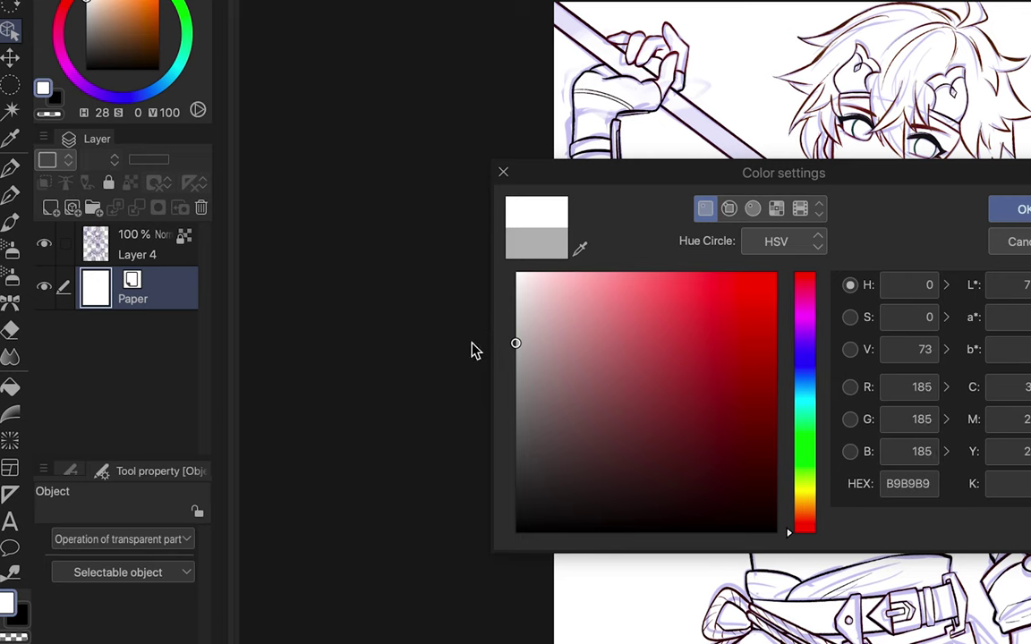
key(Return)
Add a white-filled raster layer beneath the line art and merge the line art down onto it
click(51, 209)
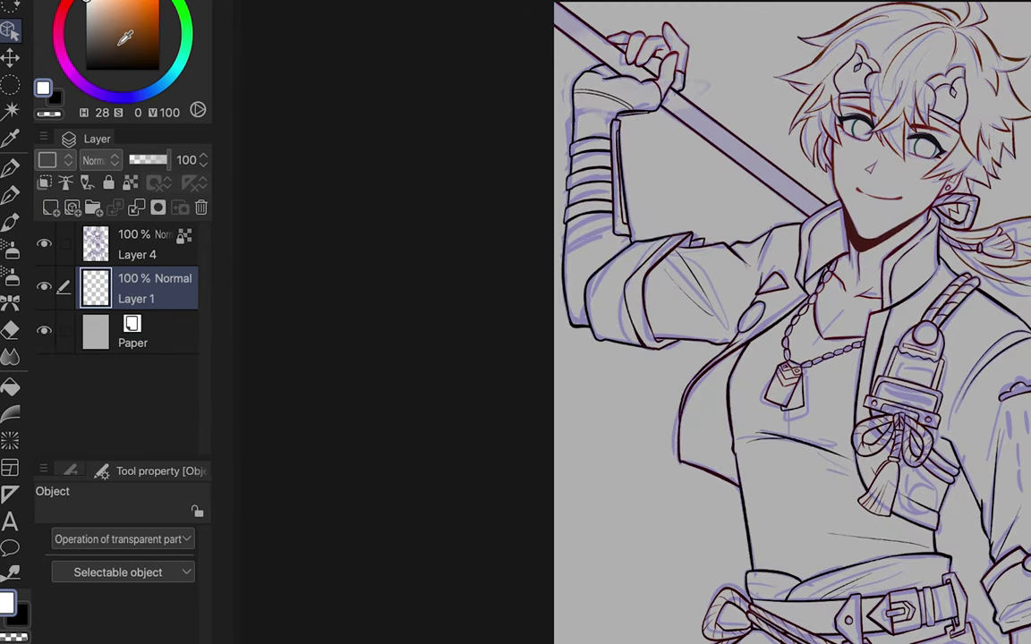
key(alt+BackSpace)
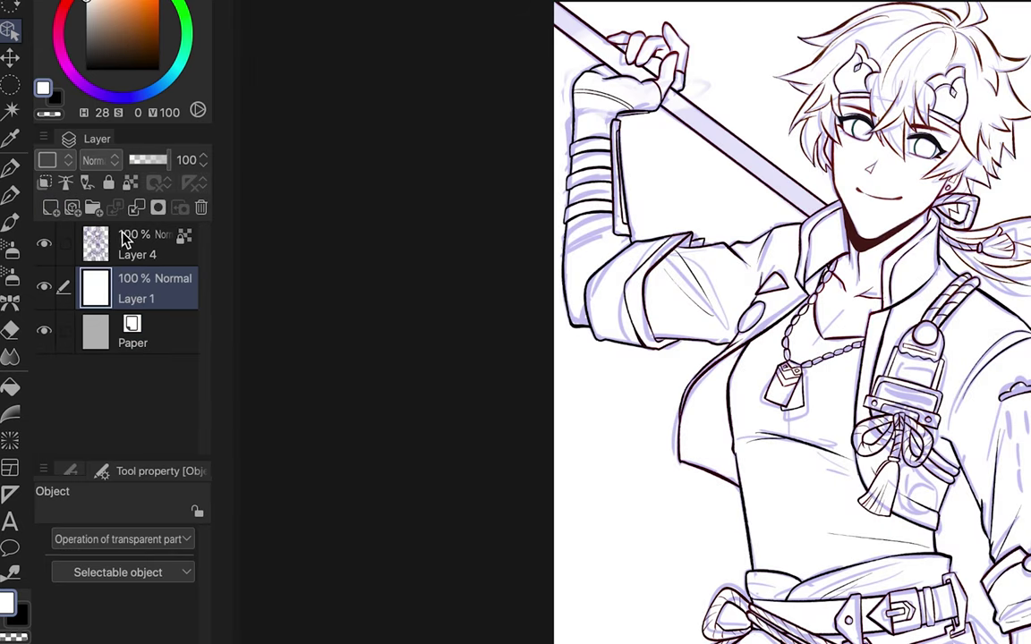
click(122, 235)
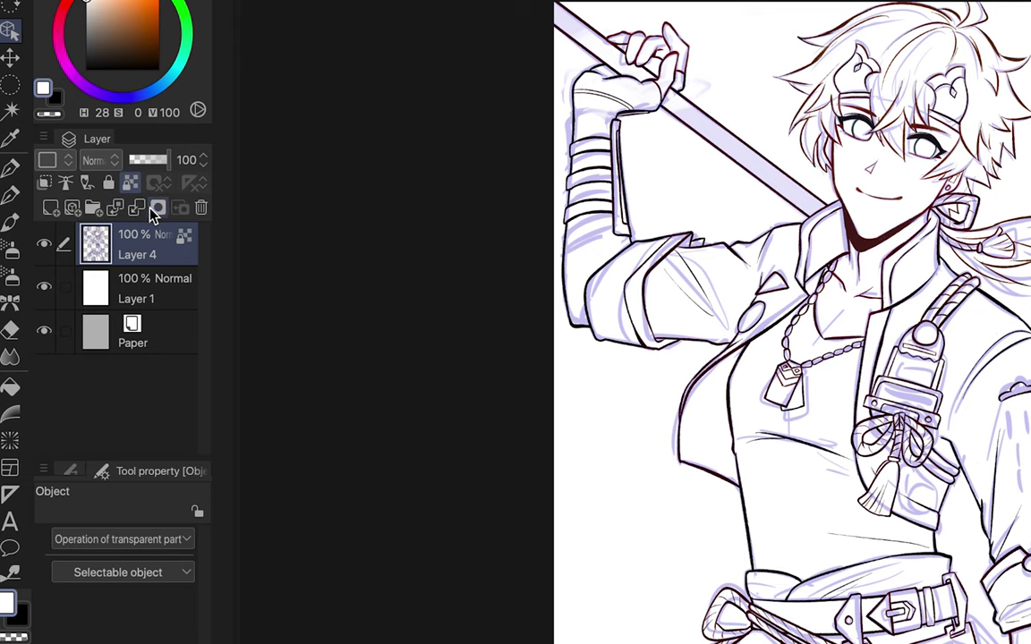
click(136, 207)
Fully desaturate the merged drawing with the Hue/Saturation/Luminosity correction
mouse_move(412, 315)
click(654, 337)
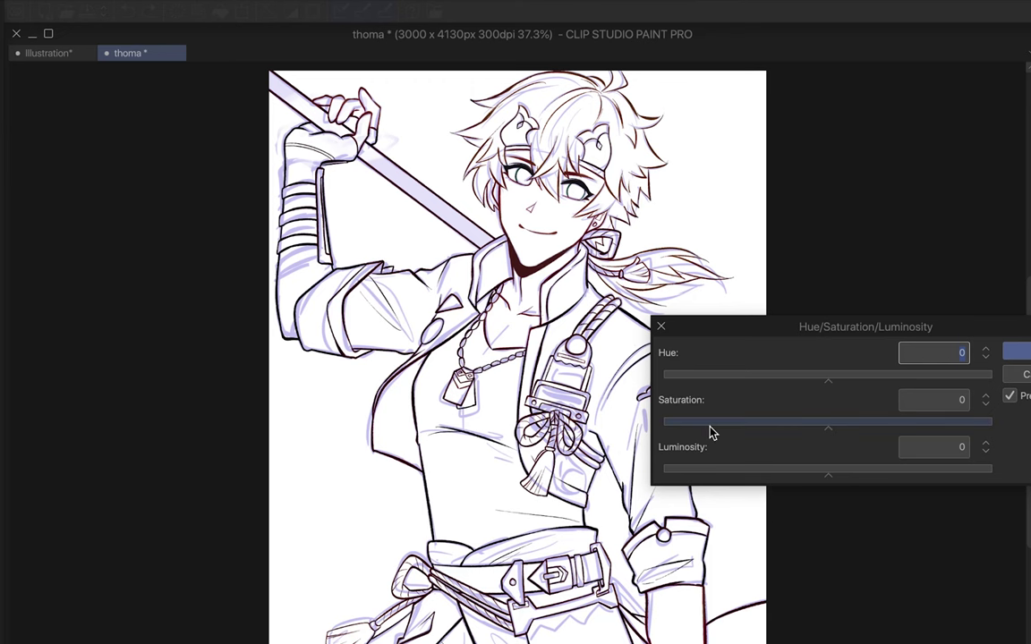
drag(710, 430, 665, 429)
click(1023, 356)
Apply Level Correction to the drawing, moving the white and black input points inward to erase the gray sketch and darken the lines
click(38, 1)
mouse_move(255, 268)
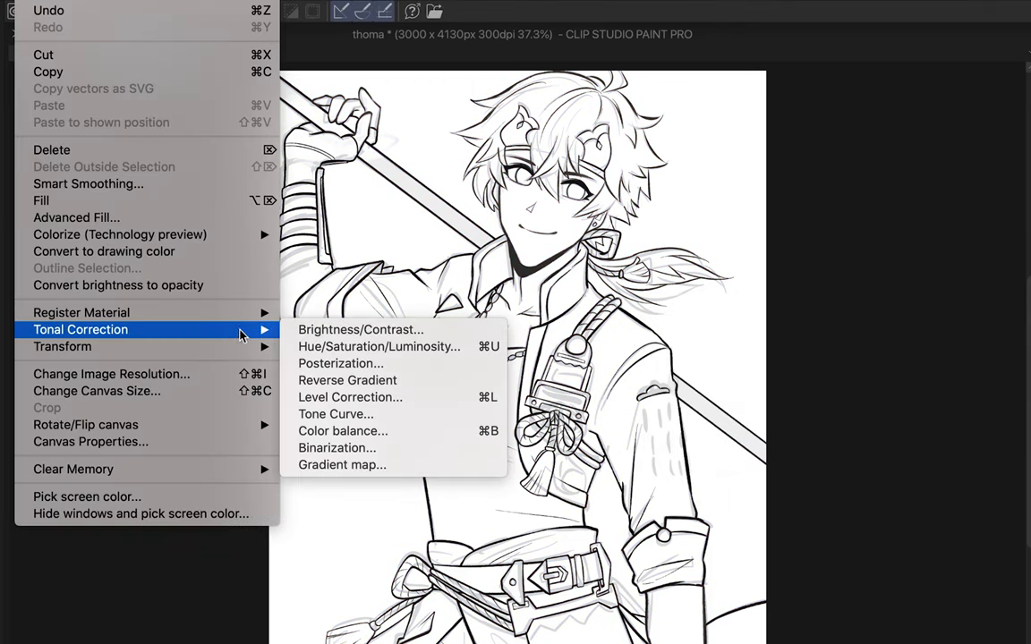
click(391, 400)
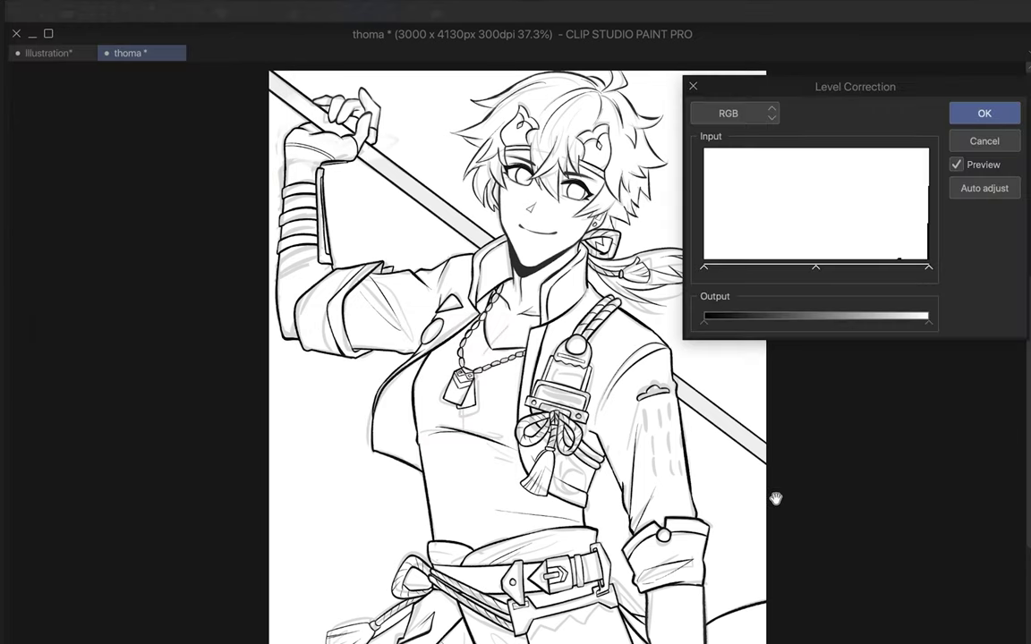
drag(928, 266, 902, 267)
drag(902, 267, 881, 268)
drag(706, 268, 766, 273)
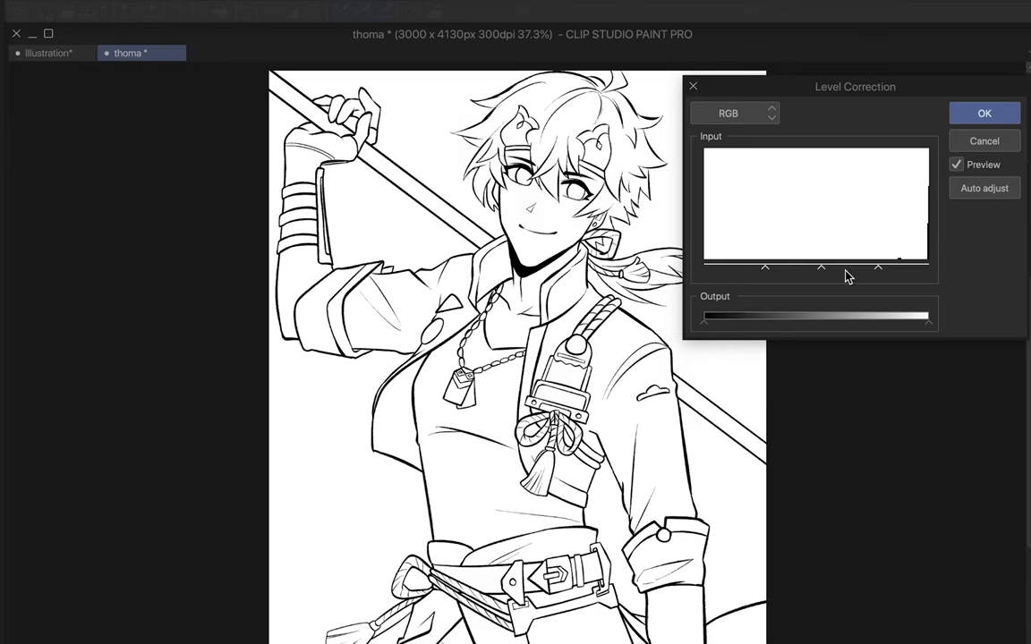
click(983, 116)
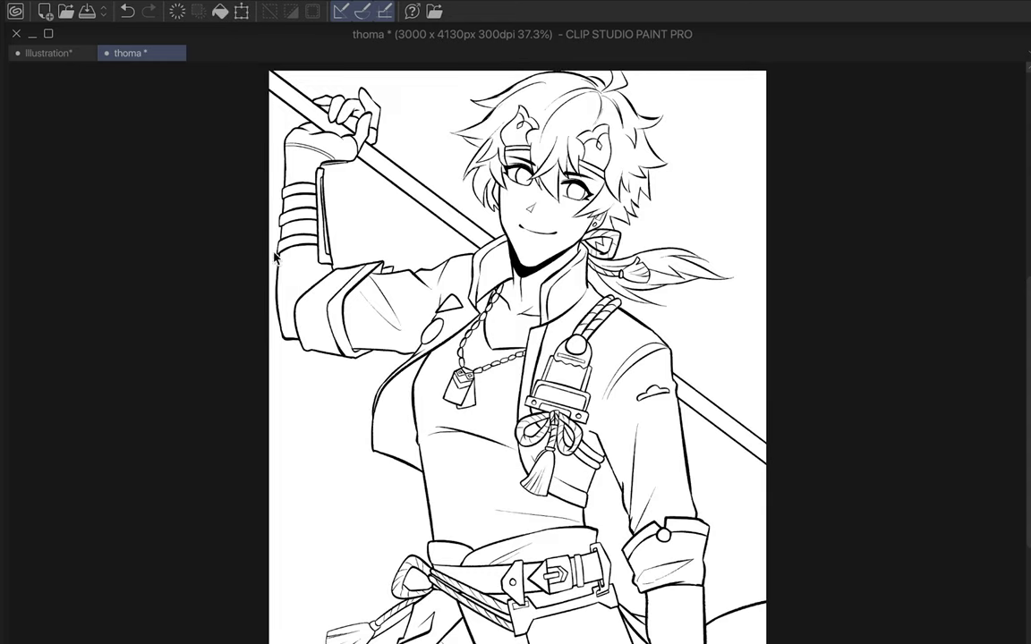
Convert the cleaned line art's brightness to opacity
click(34, 2)
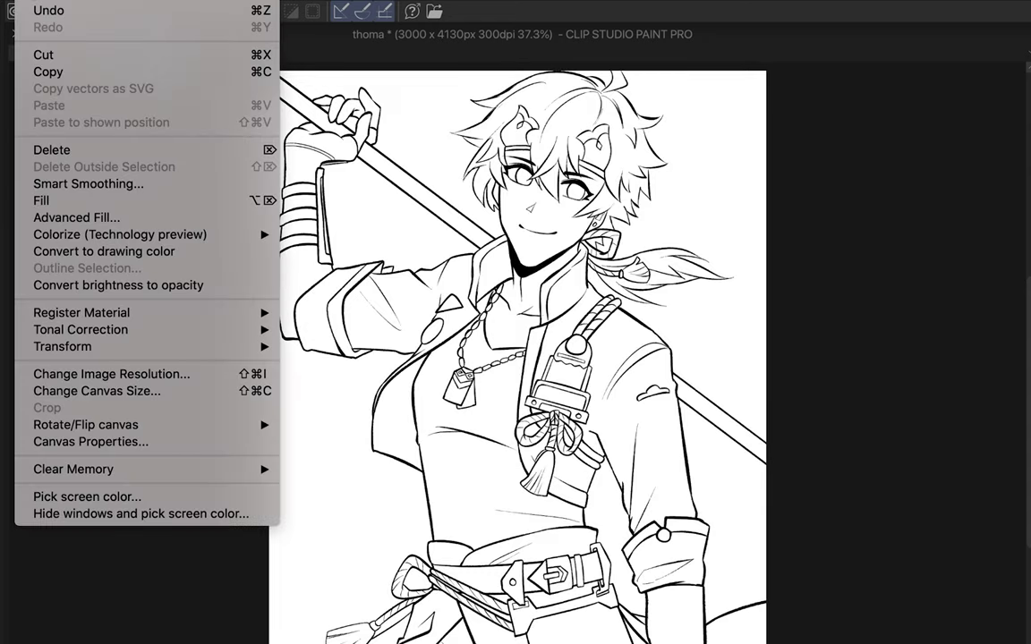
click(85, 286)
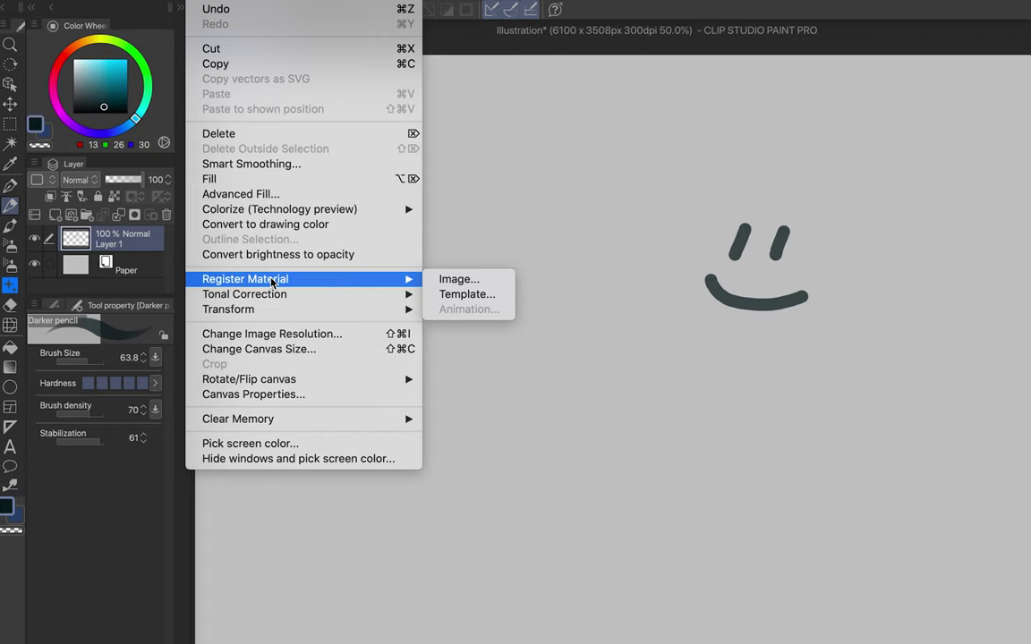
click(828, 266)
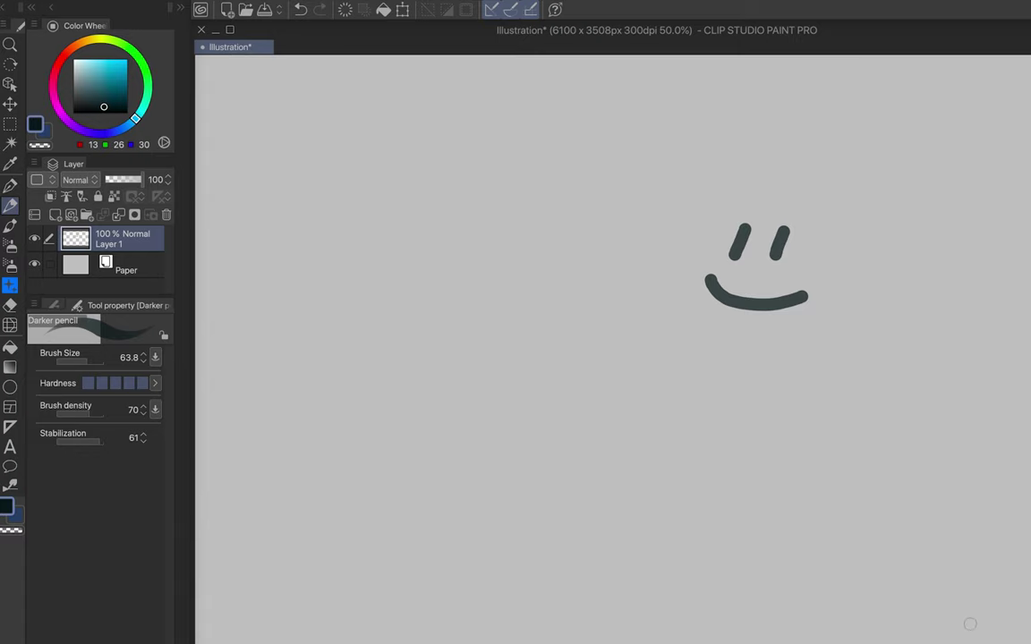
click(204, 1)
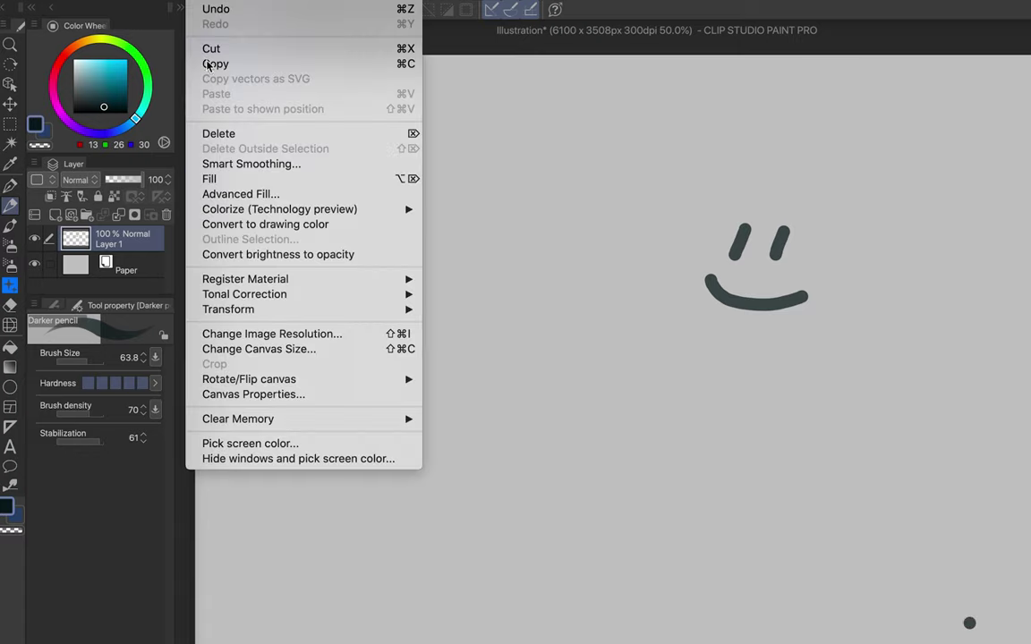
mouse_move(403, 279)
click(456, 280)
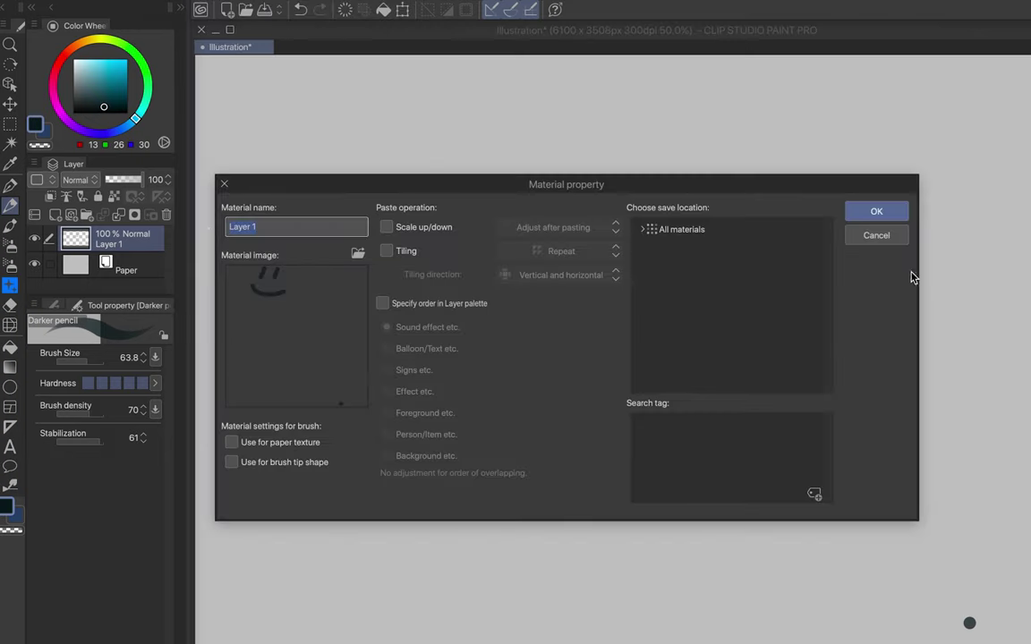
click(885, 238)
Register the smiley layer as an image material usable as a brush tip shape, choosing the 3D Motion folder as save location
click(208, 2)
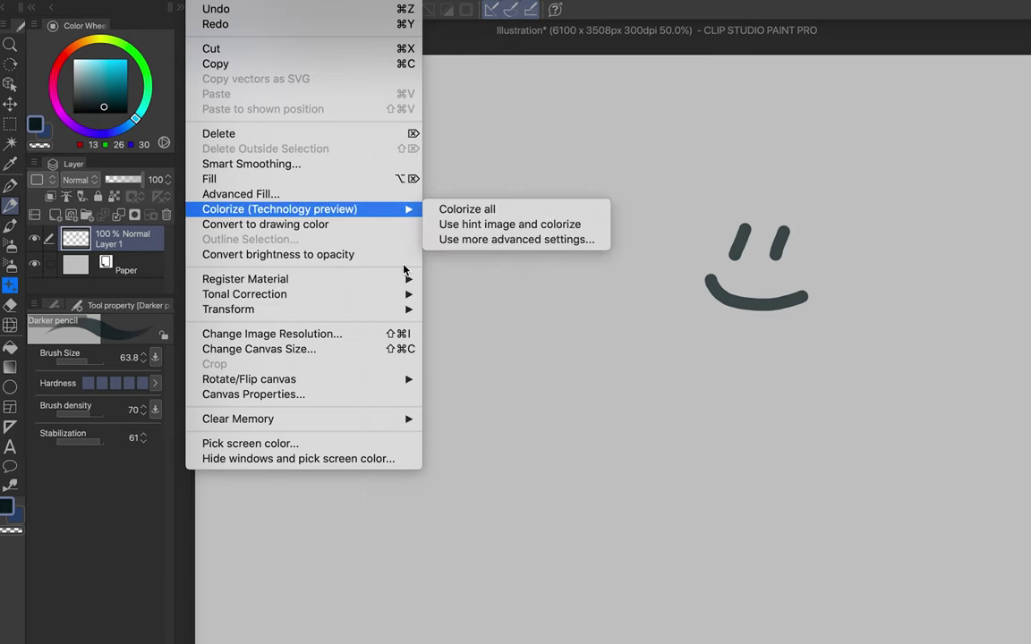
click(440, 283)
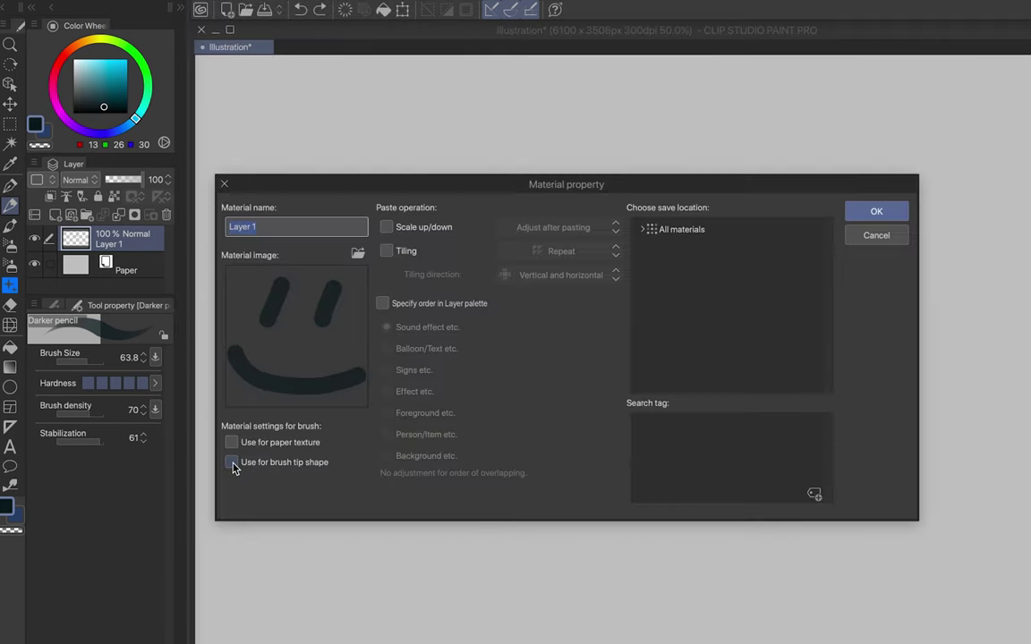
click(231, 463)
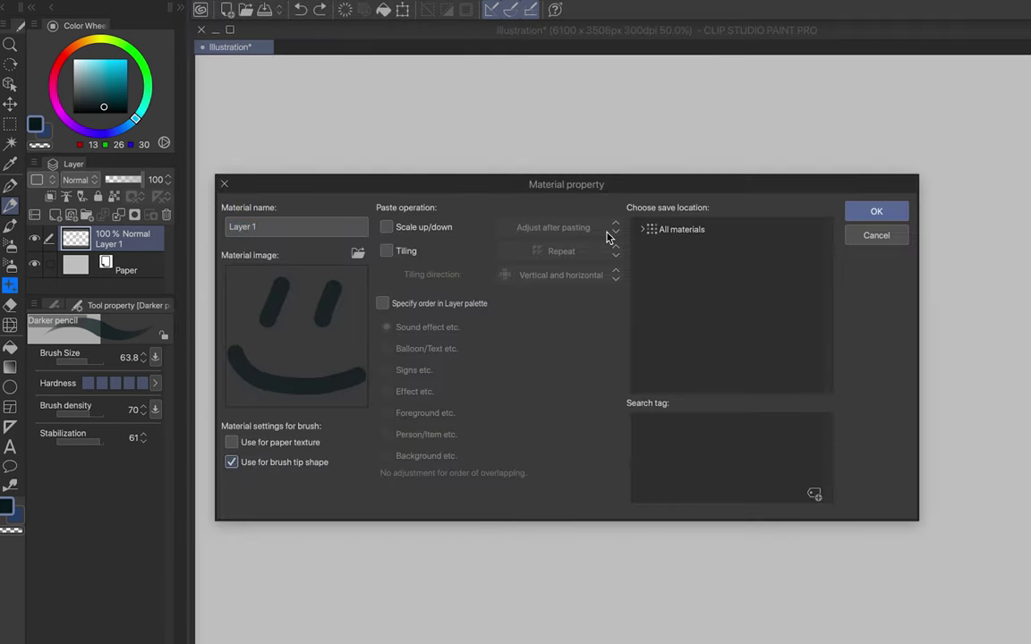
click(633, 228)
click(640, 229)
click(650, 333)
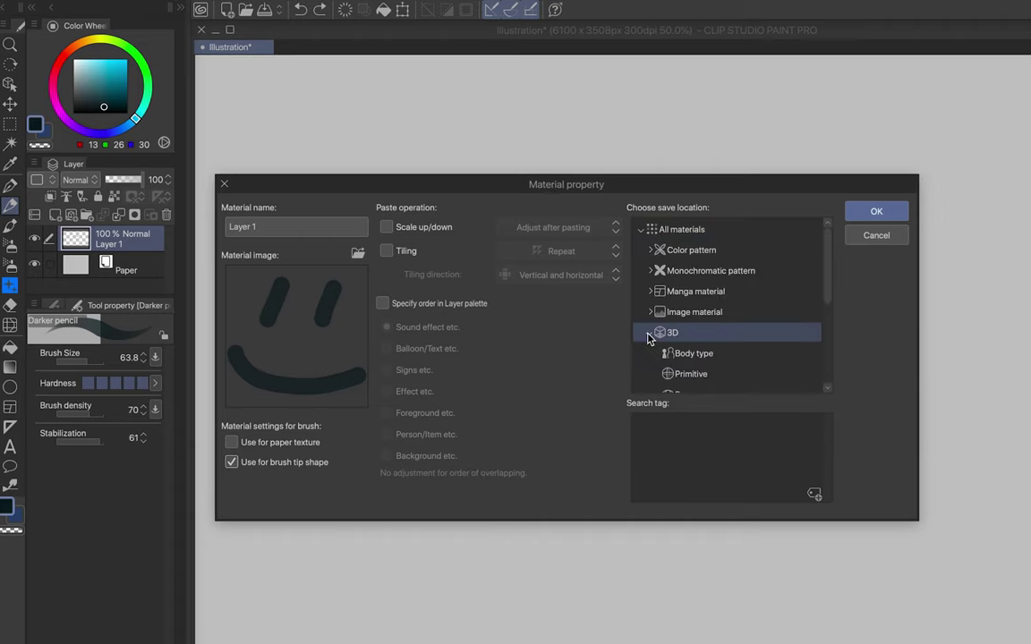
scroll(681, 337, down, 5)
click(670, 320)
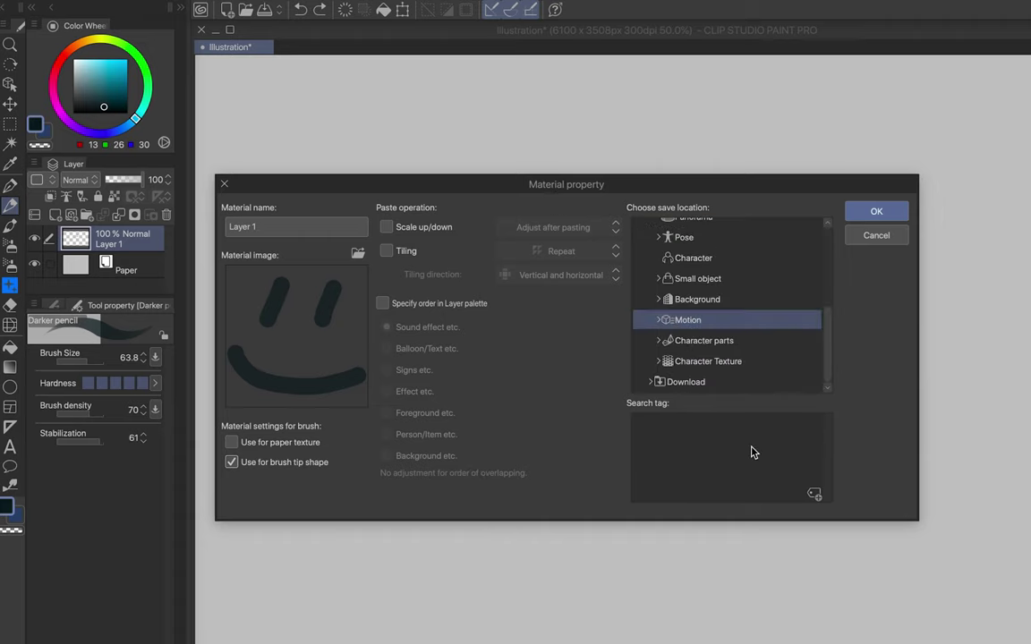
Add the search tag "happy" to the smiley material and confirm its registration
click(814, 494)
text(happy)
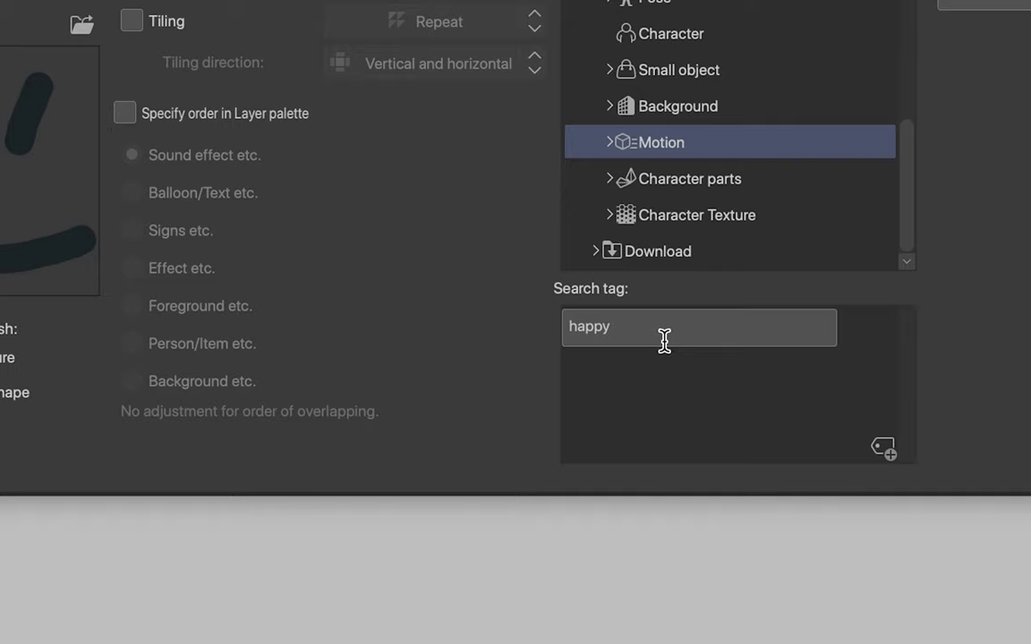
key(Return)
click(879, 217)
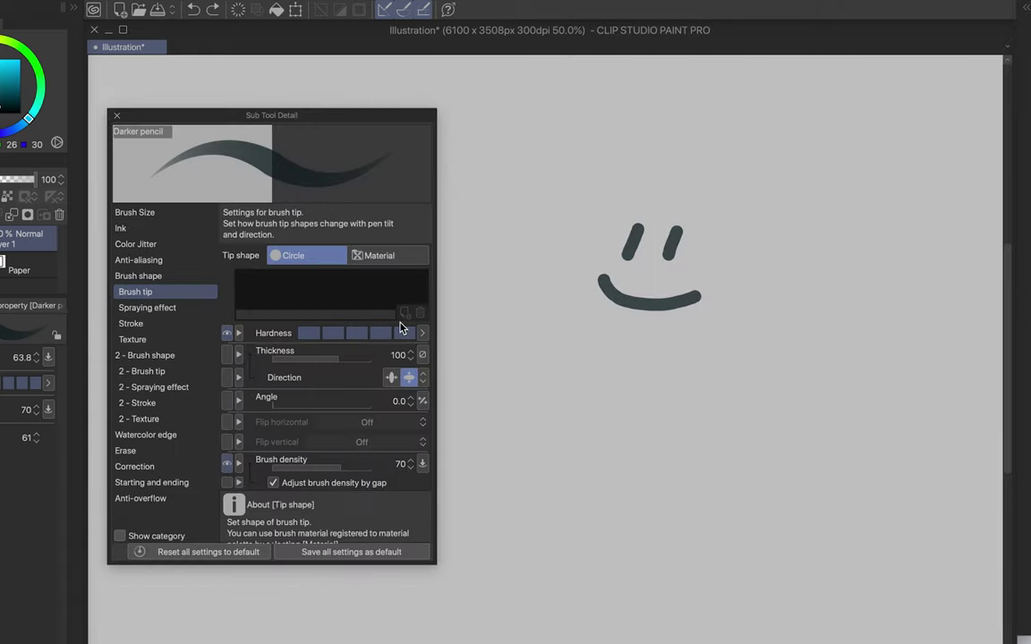
Change the Darker pencil's tip shape to Material, and assign the smiley found by searching brush tips for "happy"
click(401, 259)
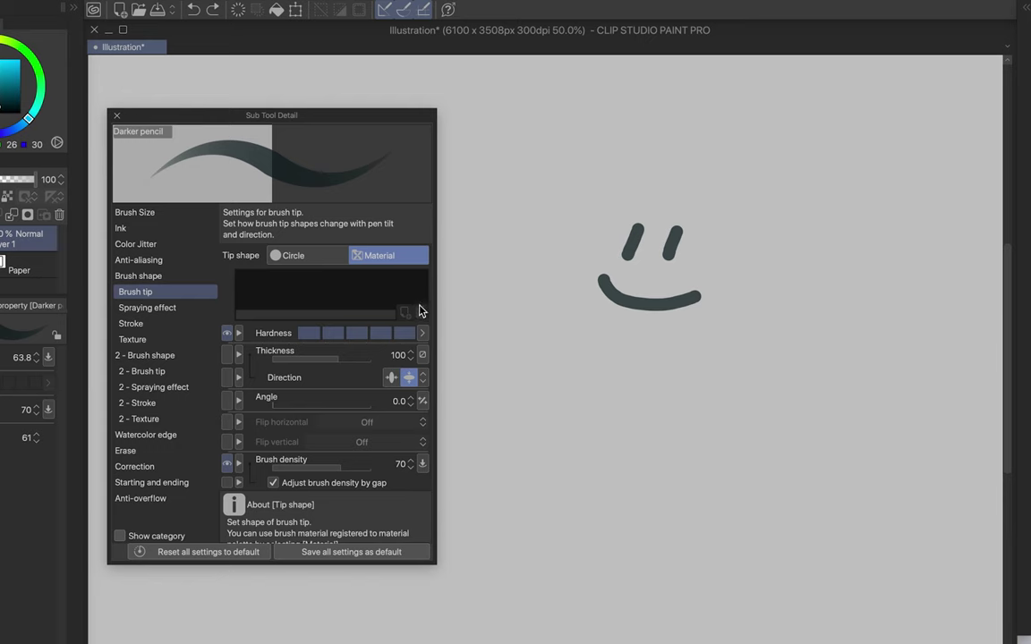
click(394, 296)
click(408, 193)
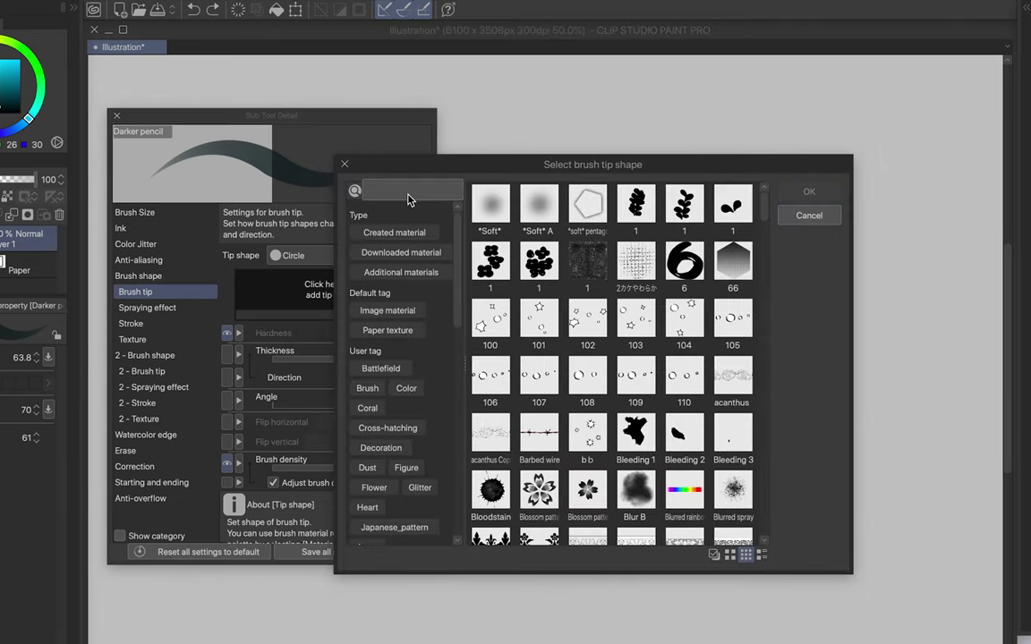
text(w)
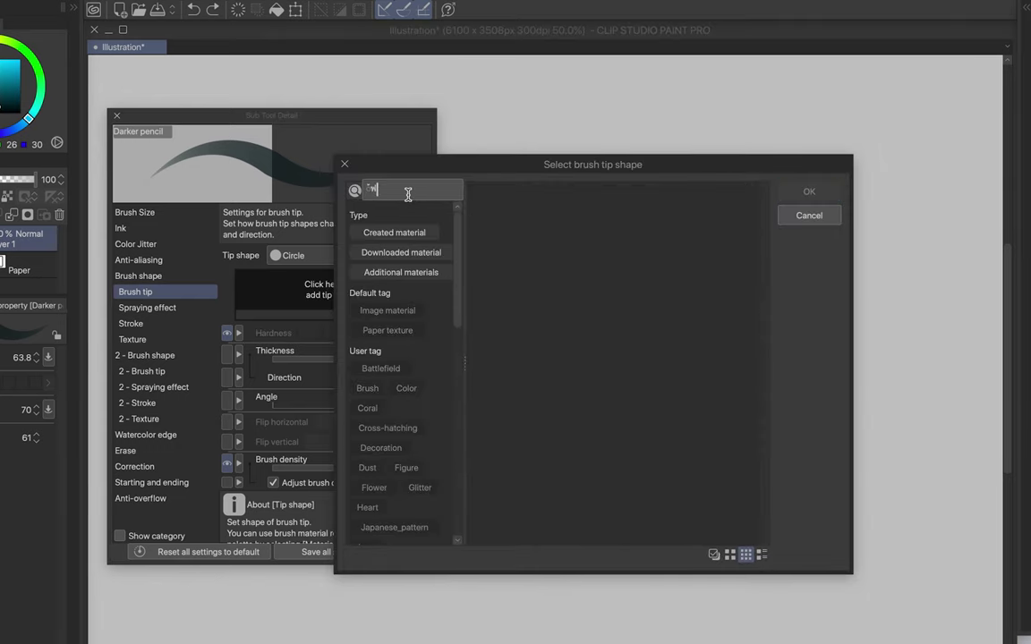
text(happy)
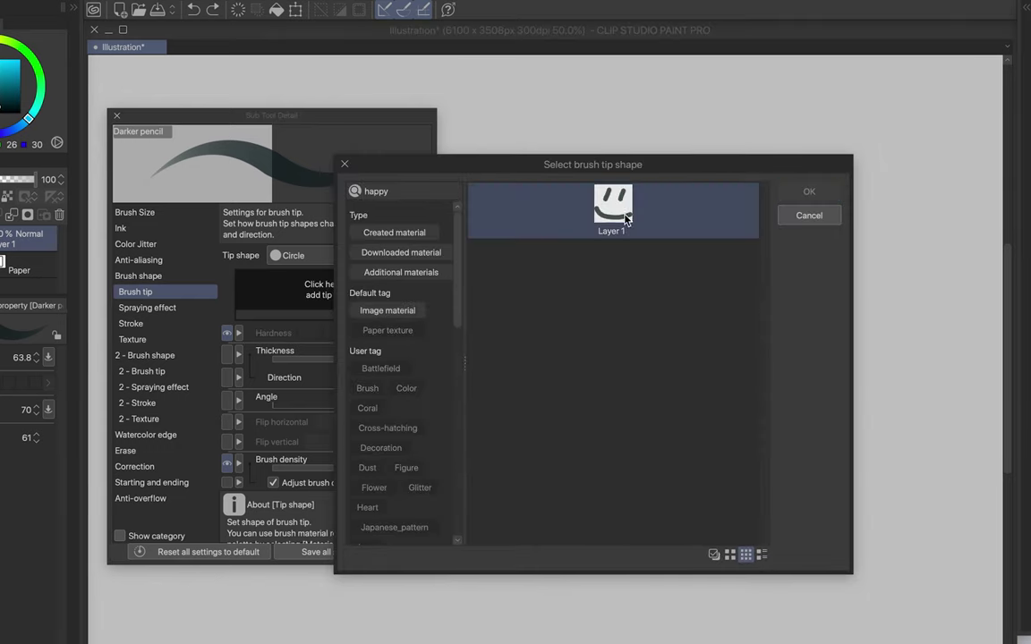
click(626, 219)
key(Return)
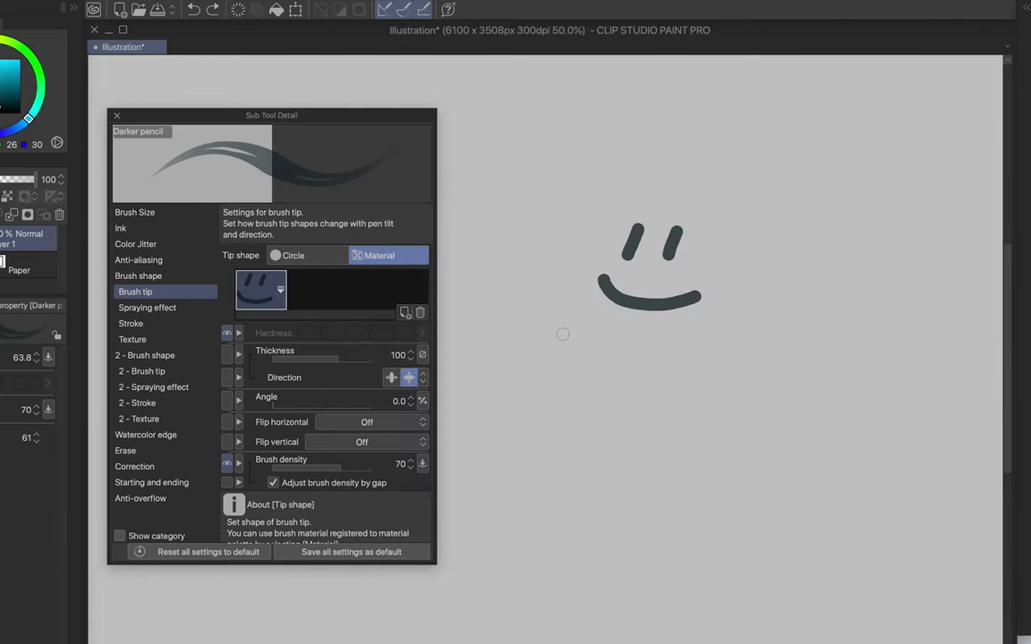
Stamp and stroke smileys around the original face with the new brush tip at brush size 374.6
click(713, 481)
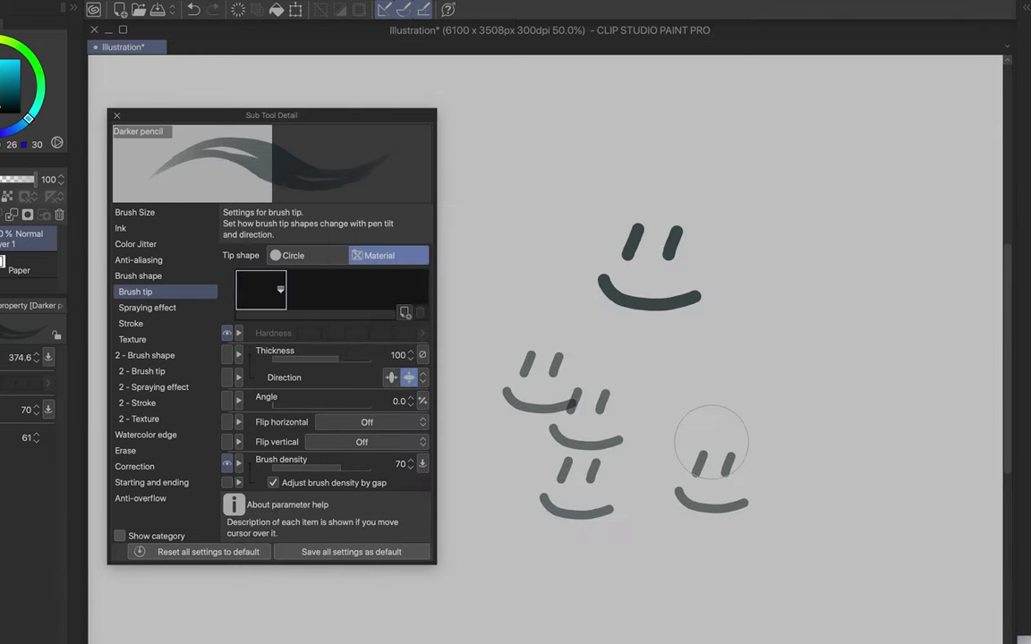
click(712, 442)
click(691, 442)
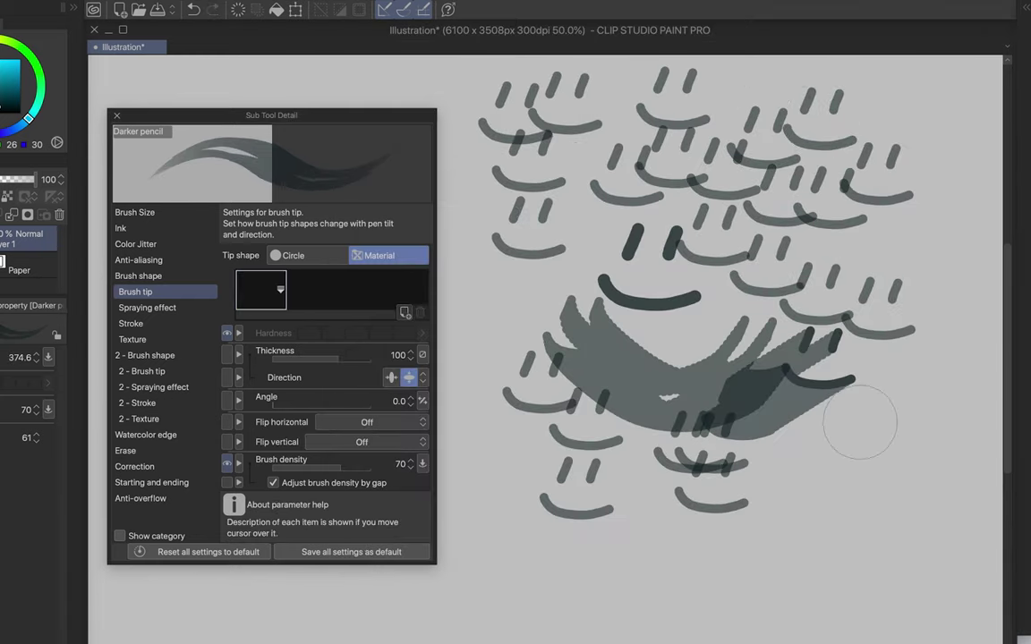
Stroke the smiley brush once more below the face, stamp a single smiley beside it, and close the sub tool detail settings
drag(859, 422, 727, 519)
click(564, 537)
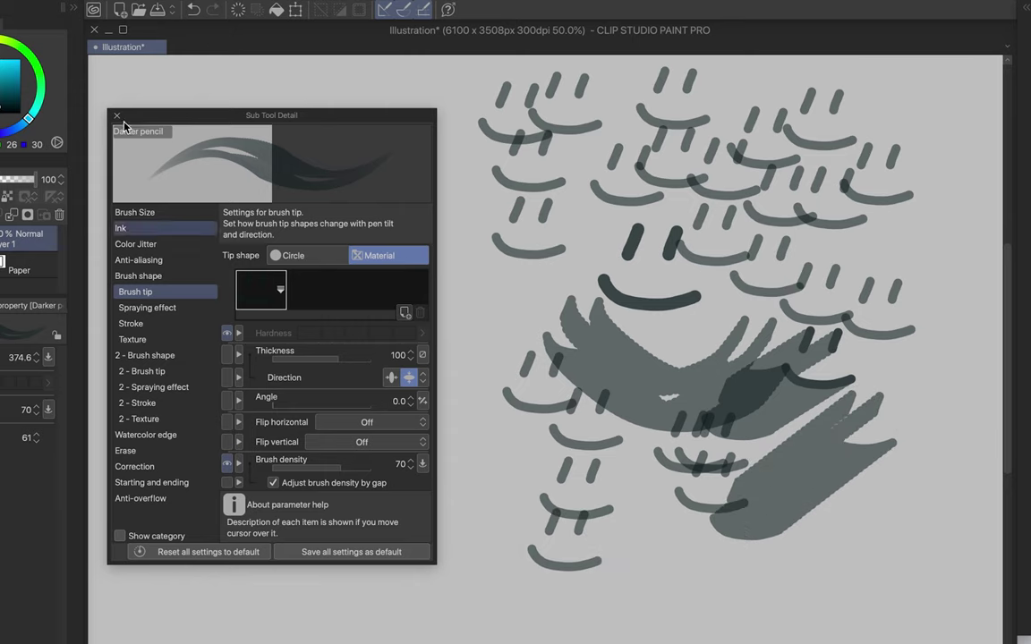
click(117, 116)
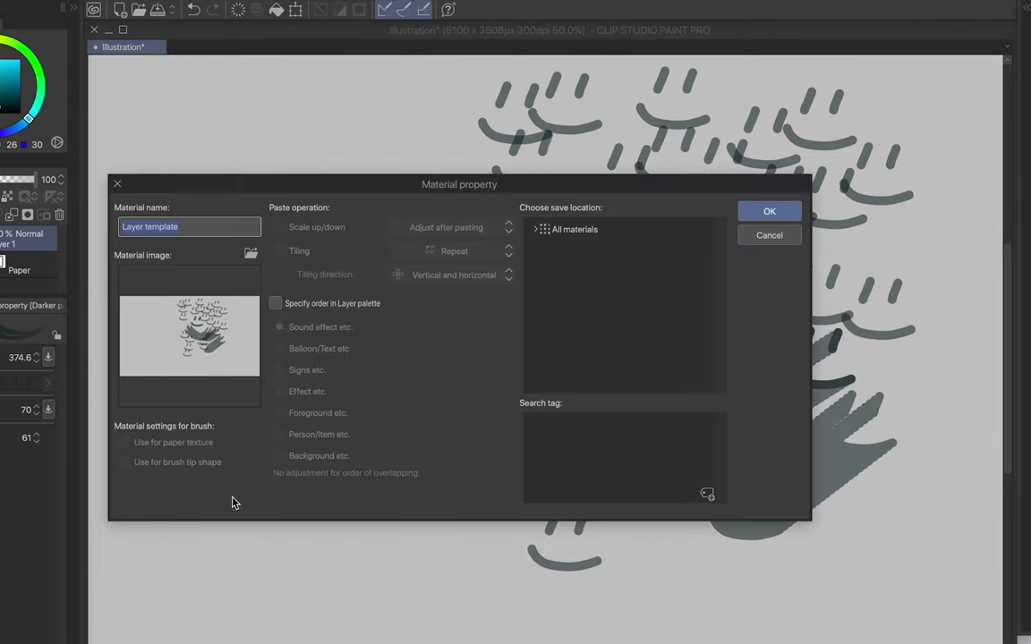
Register the smiley drawing as a material named Layer template, saved in the Motion folder under 3D
click(535, 229)
click(555, 335)
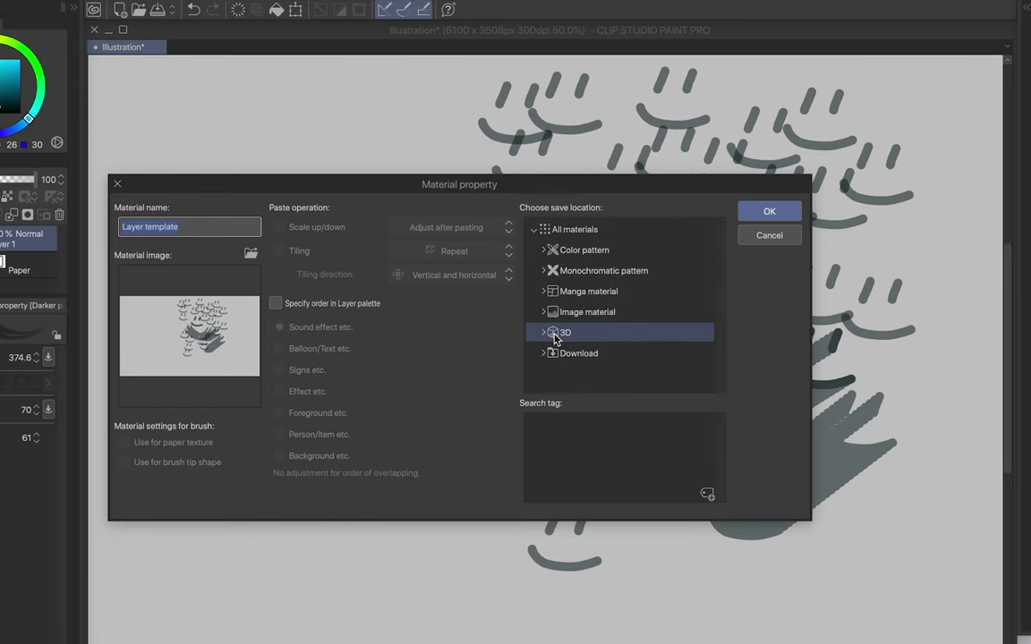
click(543, 336)
scroll(581, 349, down, 4)
click(593, 321)
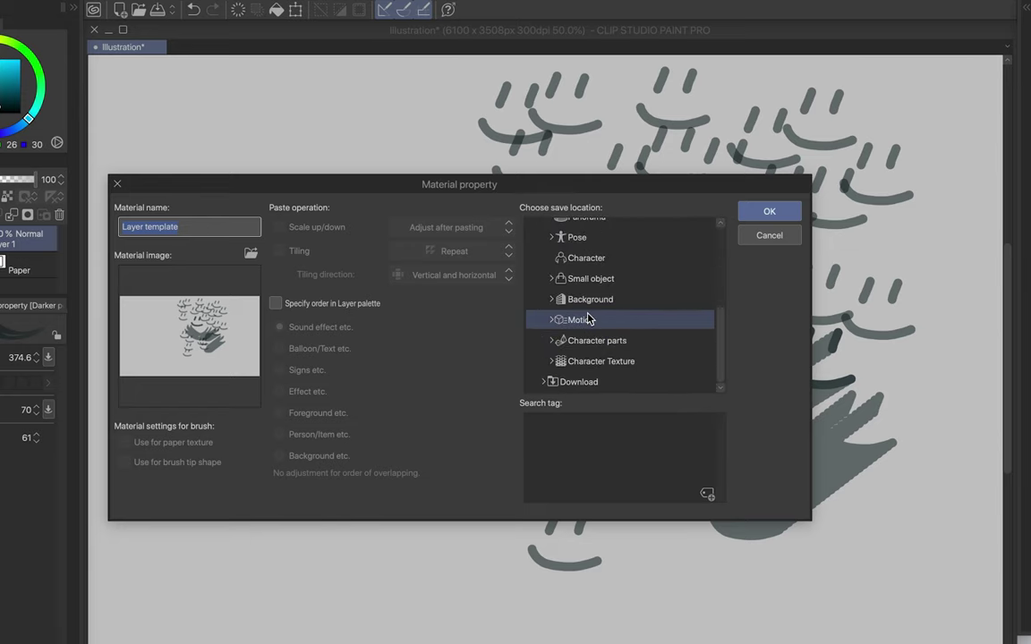
click(765, 212)
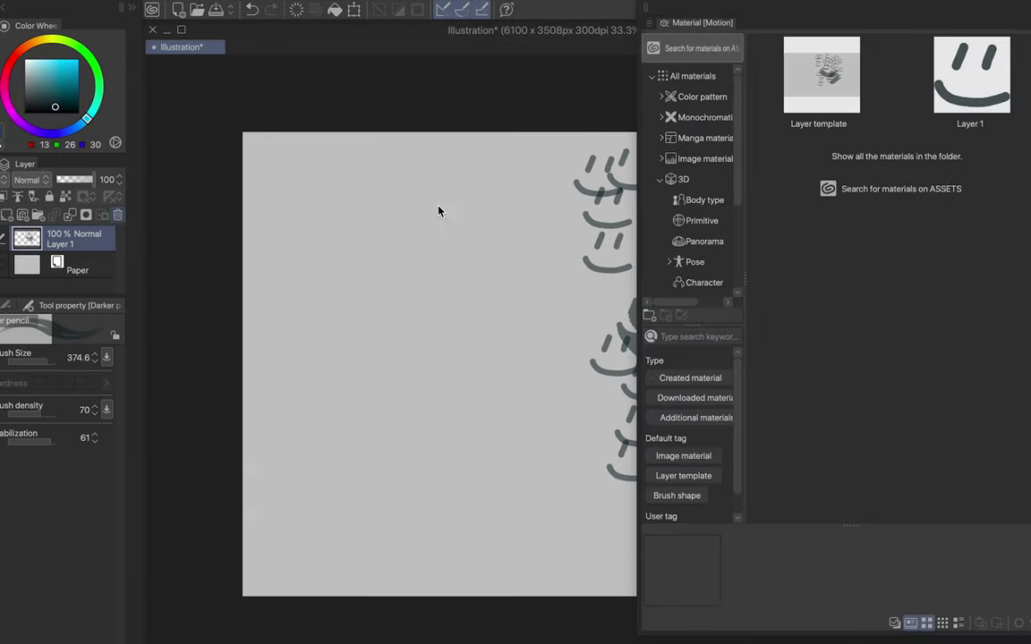
Bring the smiley drawing back onto the empty canvas from the Layer template material and adjust its position
click(817, 101)
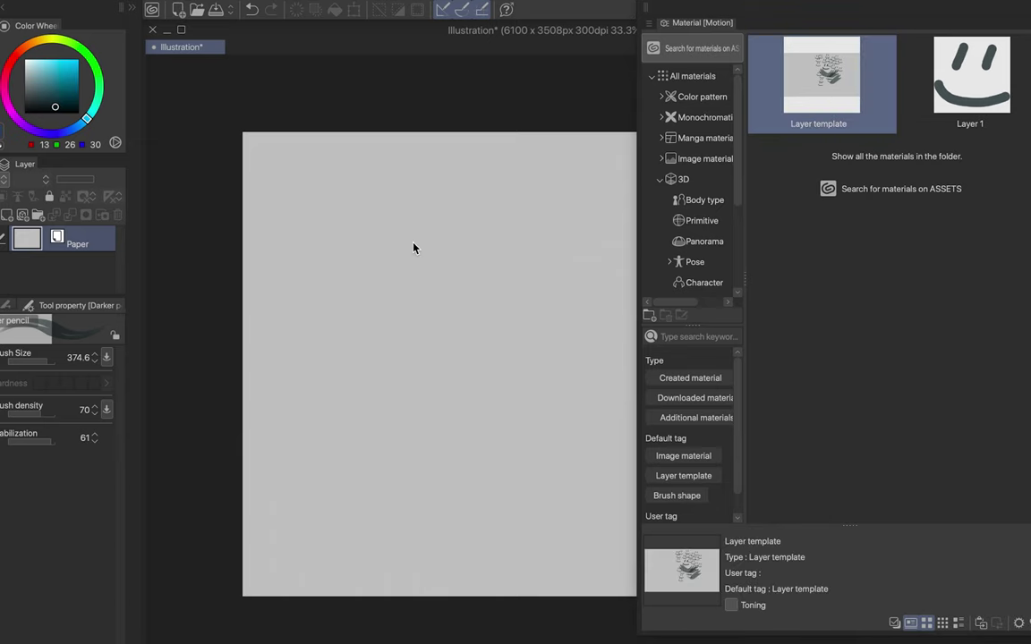
drag(414, 248, 416, 246)
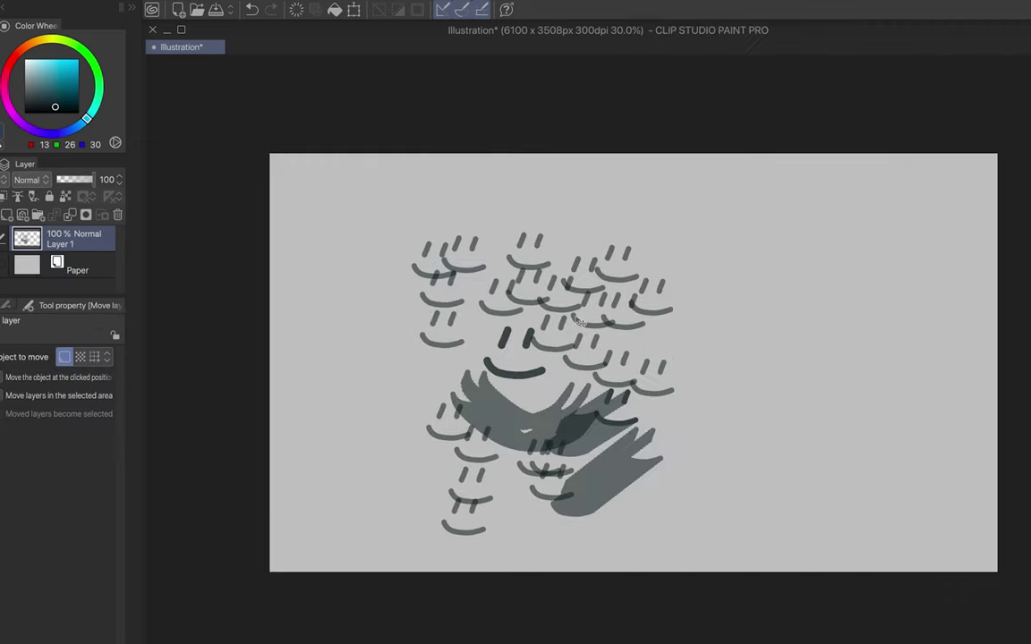
drag(580, 322, 606, 295)
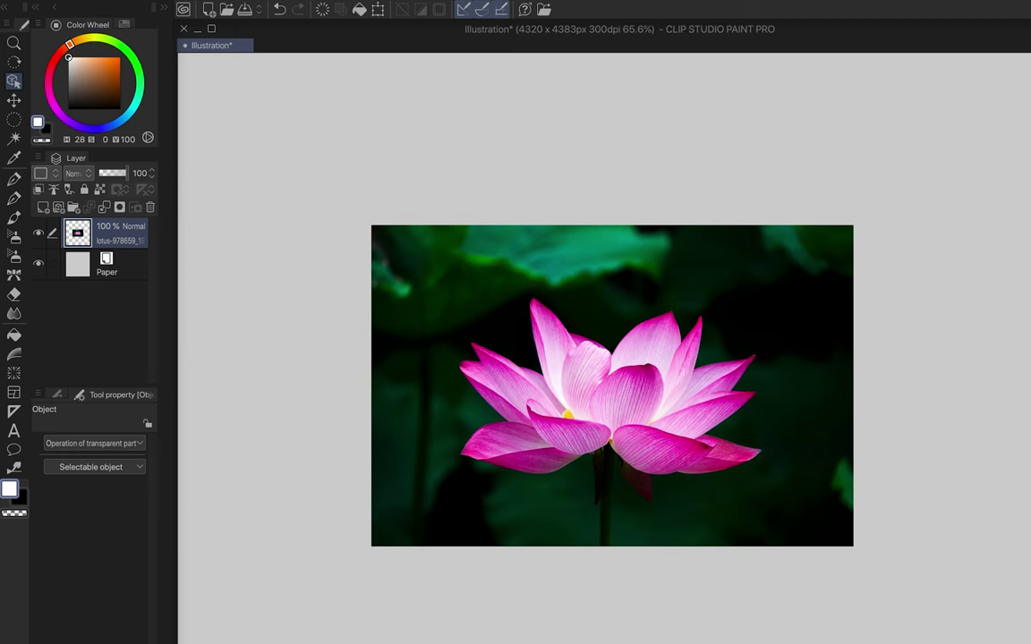
Apply a strong Brightness/Contrast tonal correction directly to the lotus photo layer, and undo it
click(201, 1)
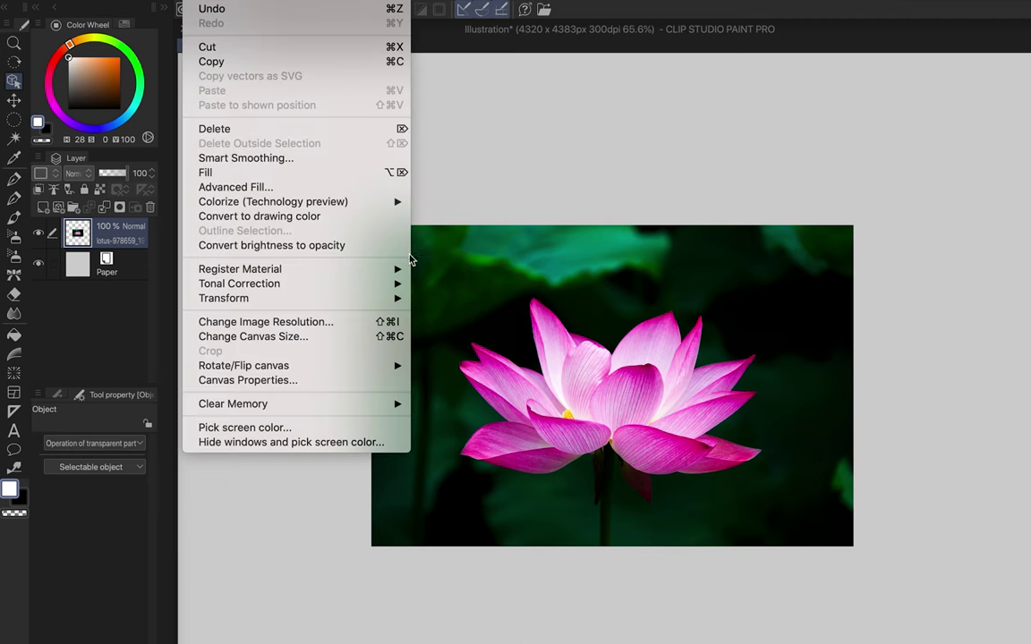
mouse_move(398, 284)
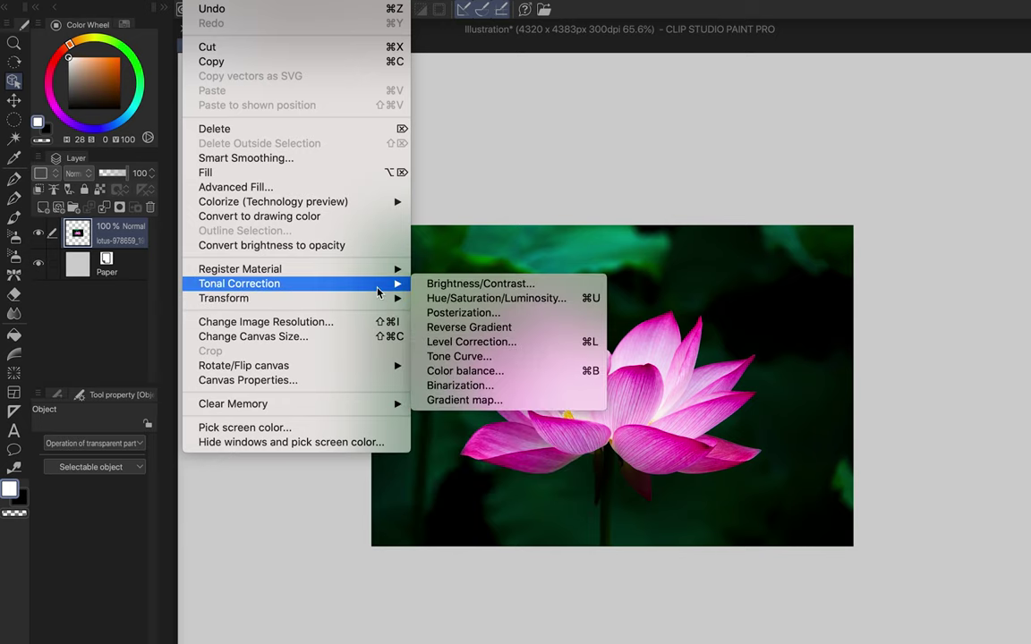
click(458, 291)
click(582, 379)
click(629, 312)
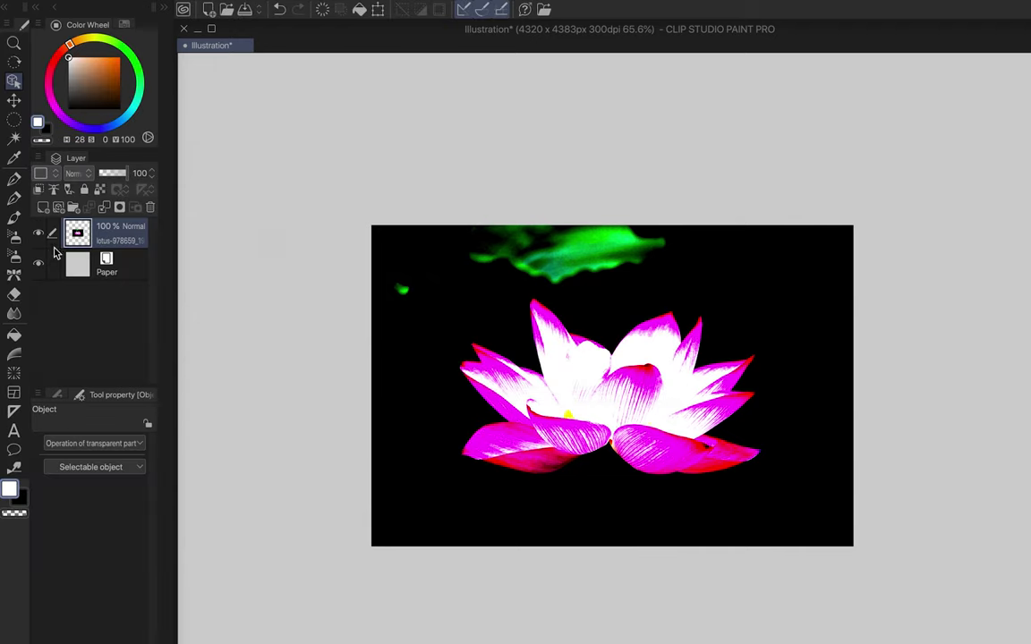
key(ctrl+z)
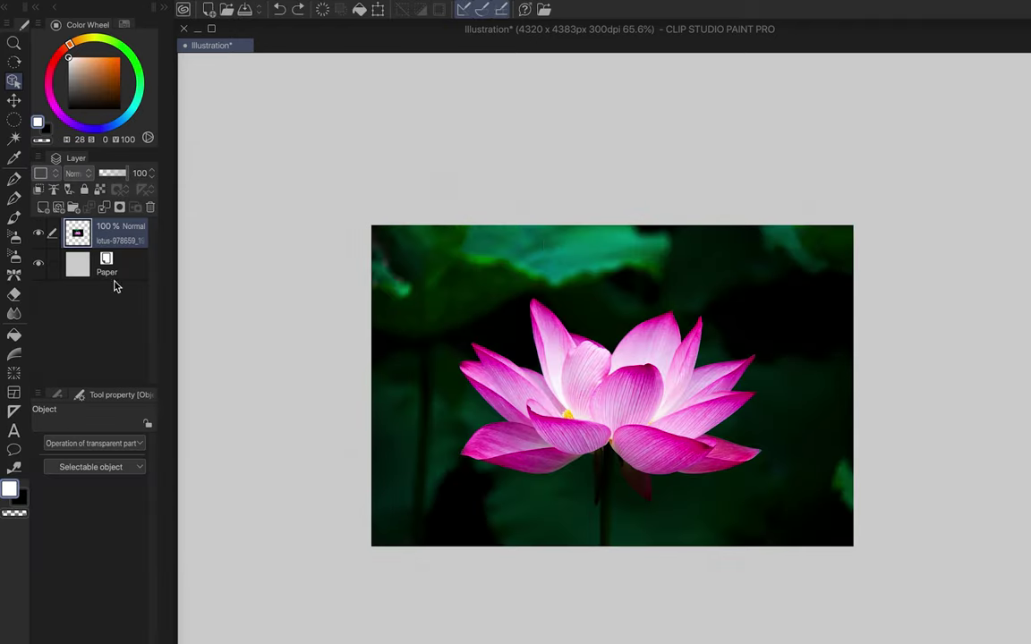
Try a Brightness/Contrast correction layer above the lotus photo, and toggle its visibility to compare the image with and without it
right_click(90, 288)
mouse_move(166, 314)
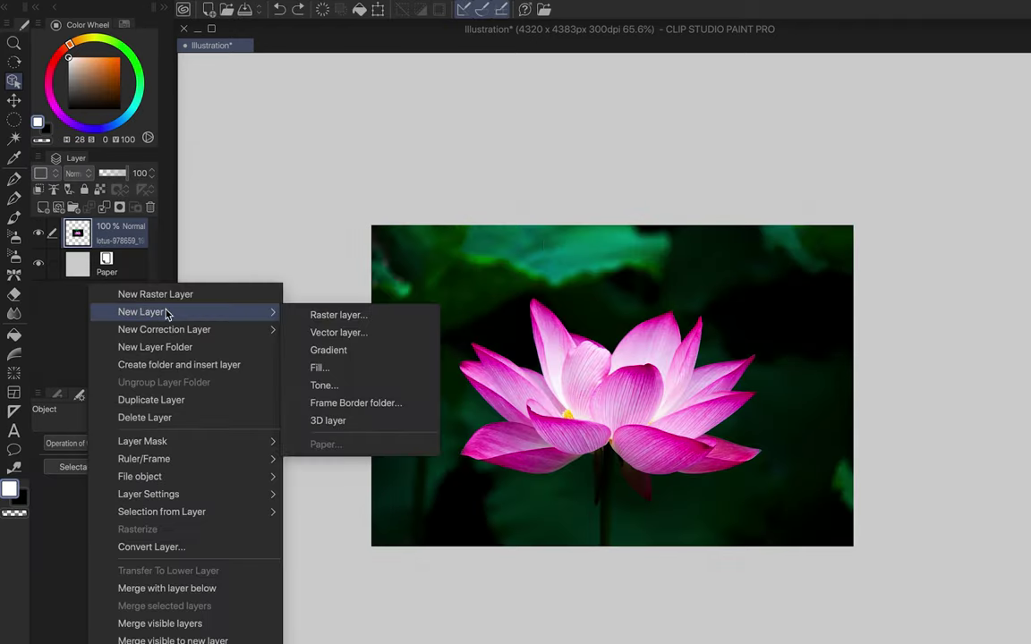
click(39, 233)
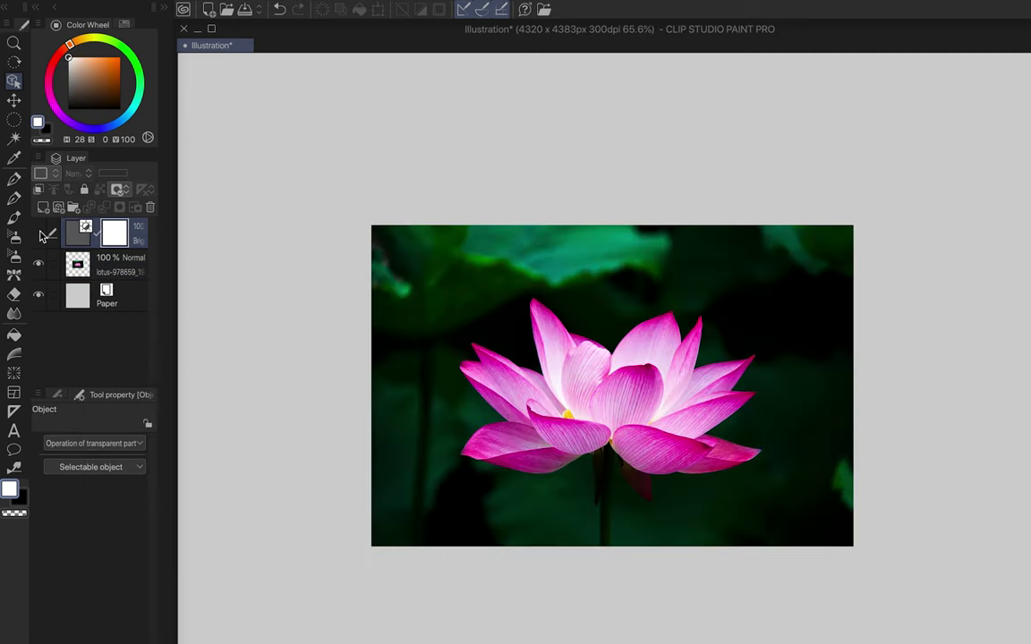
click(39, 234)
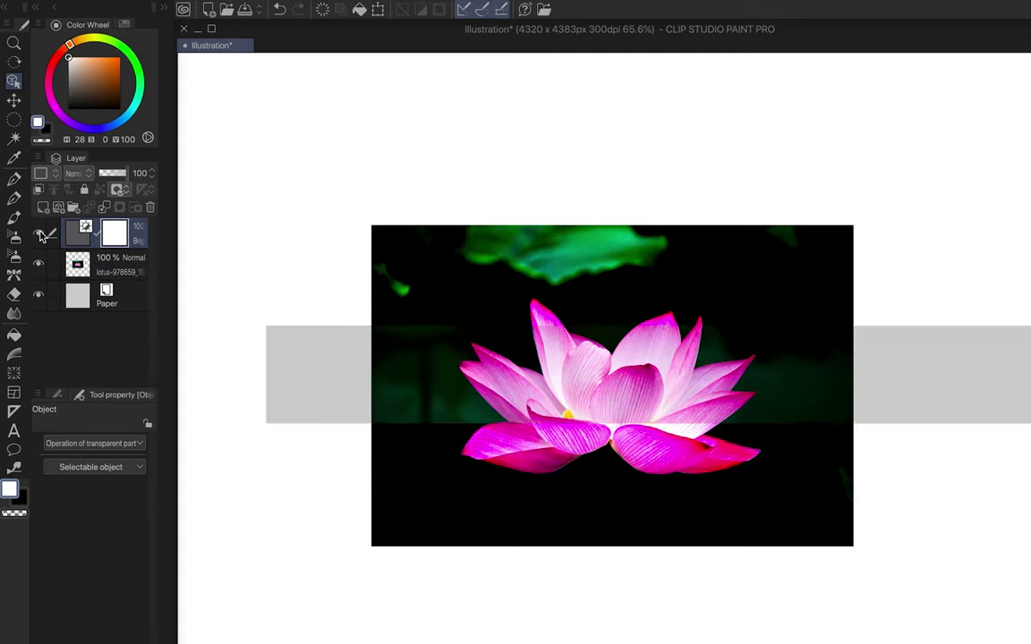
click(38, 234)
click(39, 234)
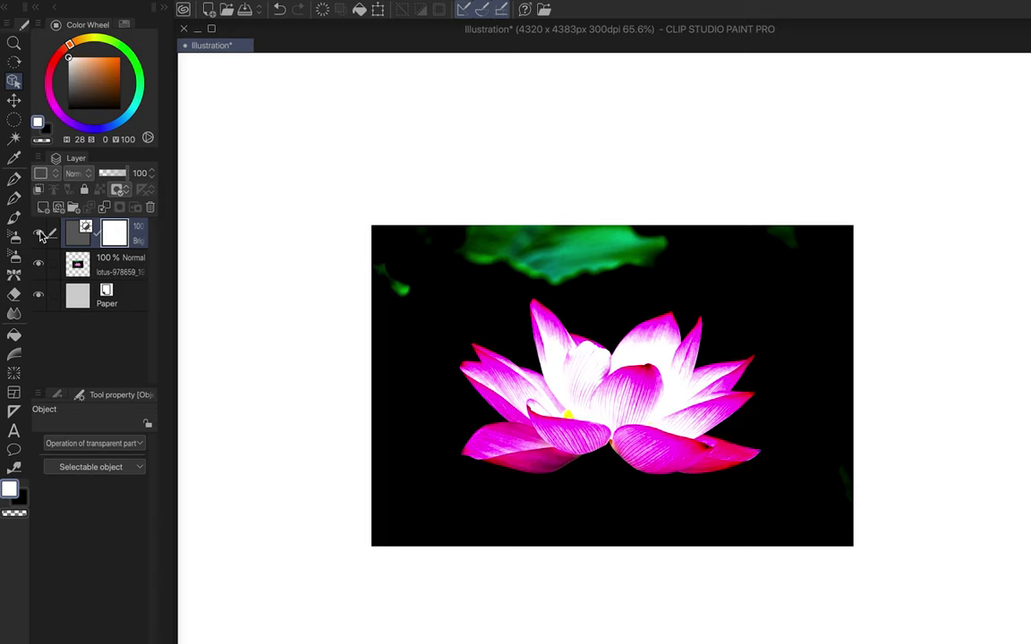
Try adding extra raster layers and a layer folder above the lotus photo, and undo the additions
click(107, 260)
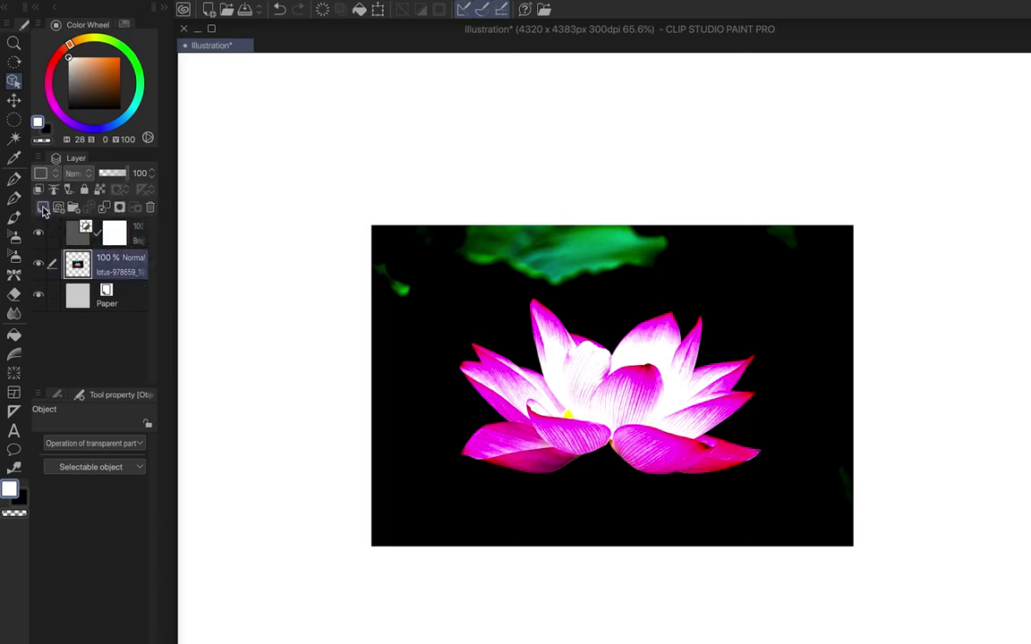
click(43, 208)
click(42, 208)
click(43, 209)
click(43, 208)
click(43, 209)
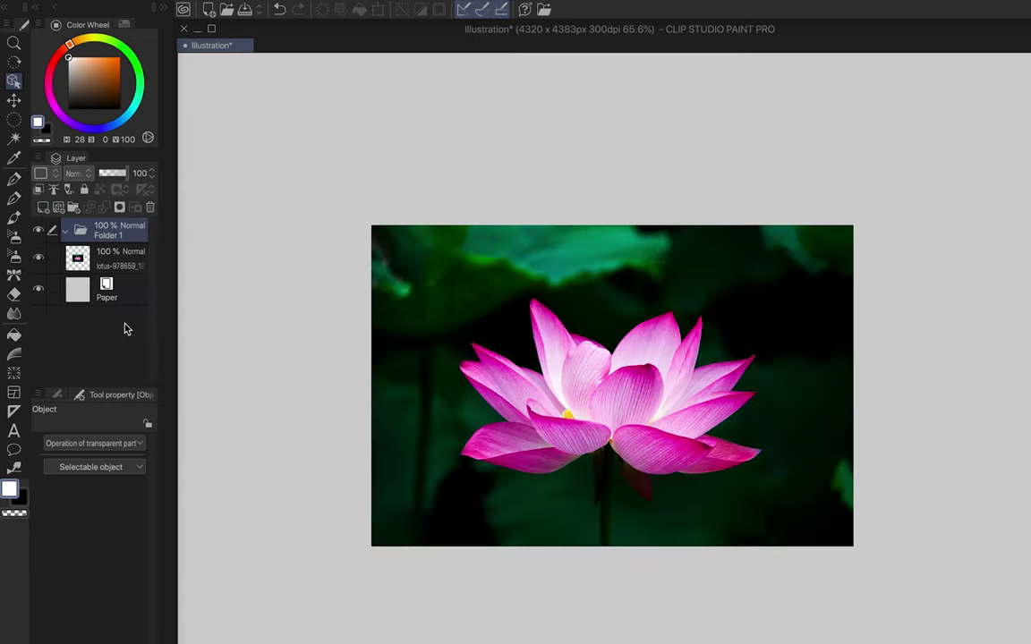
key(ctrl+z)
Add a Hue/Saturation/Luminosity correction layer that turns the lotus petals red-pink and brightens the dark background
right_click(124, 327)
mouse_move(240, 331)
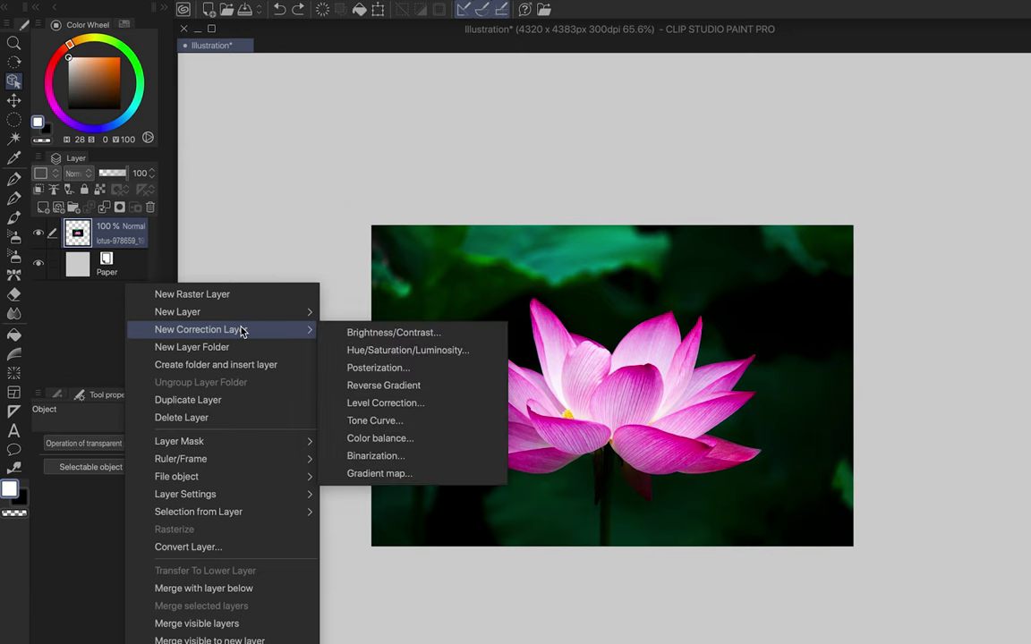
click(376, 350)
click(915, 322)
click(786, 362)
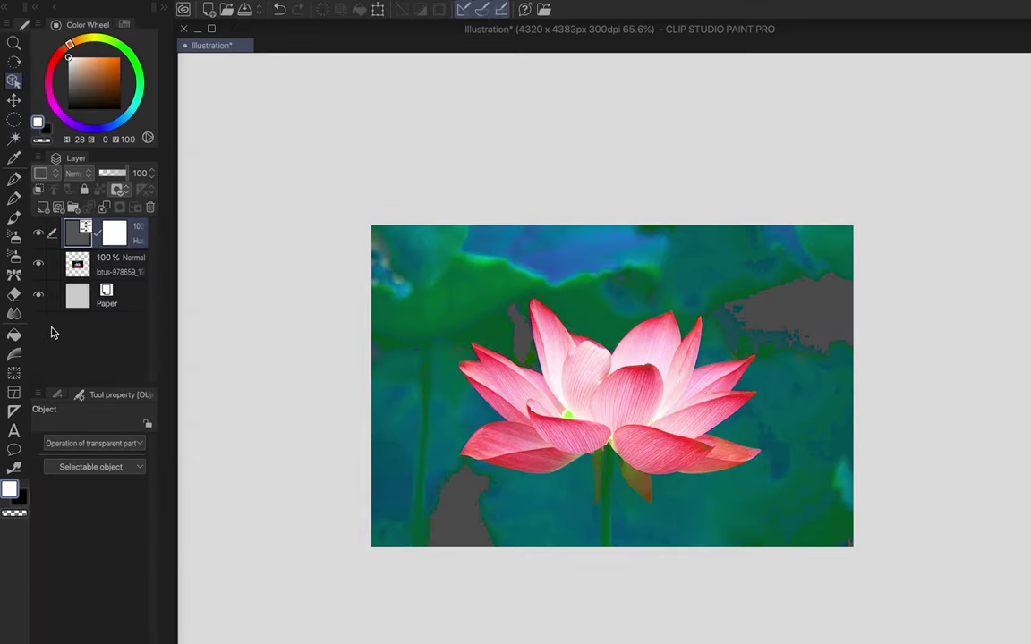
Add a Posterization correction layer, comparing 10 levels with 2 levels before raising the number of levels again
right_click(51, 296)
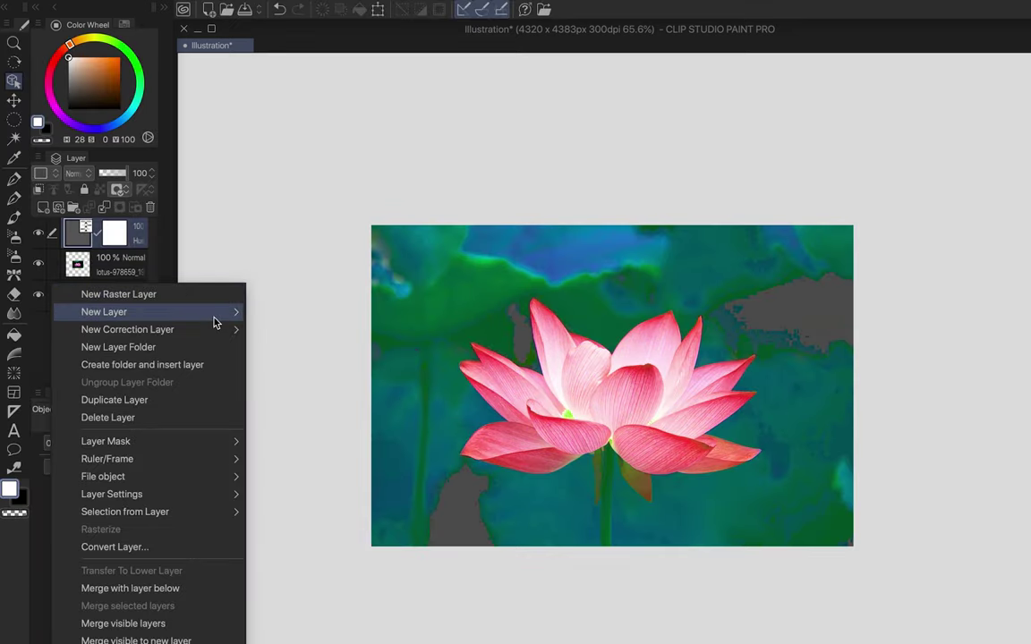
mouse_move(224, 330)
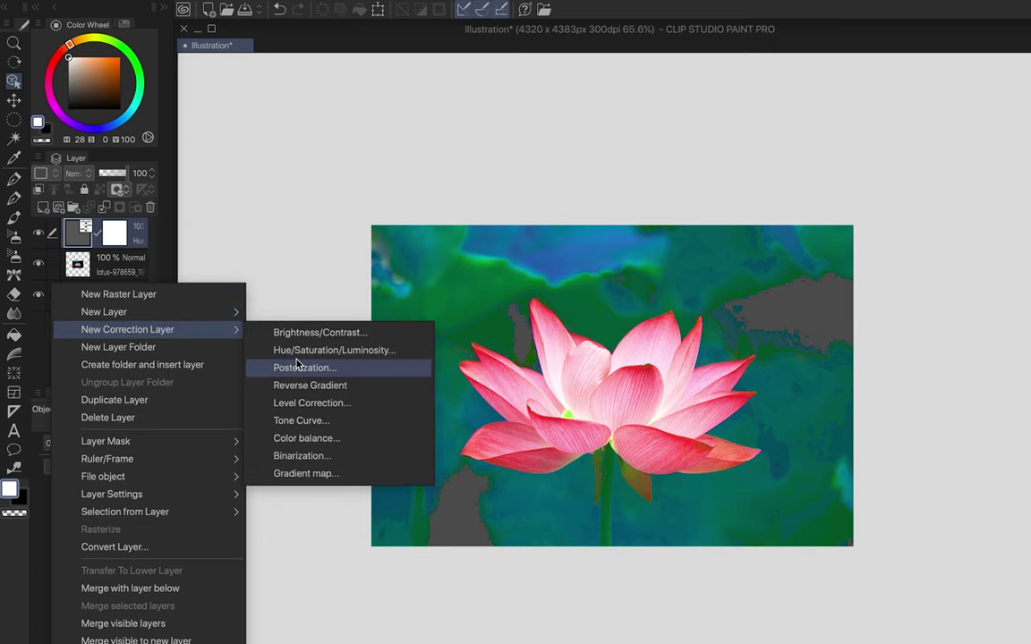
click(317, 371)
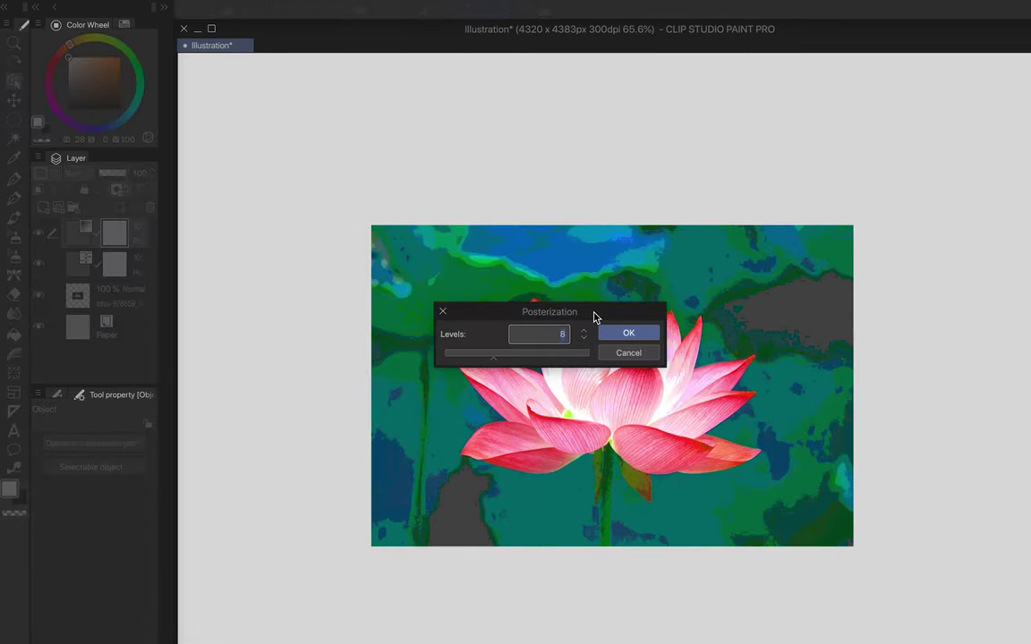
drag(595, 316, 902, 145)
drag(686, 311, 556, 281)
click(818, 187)
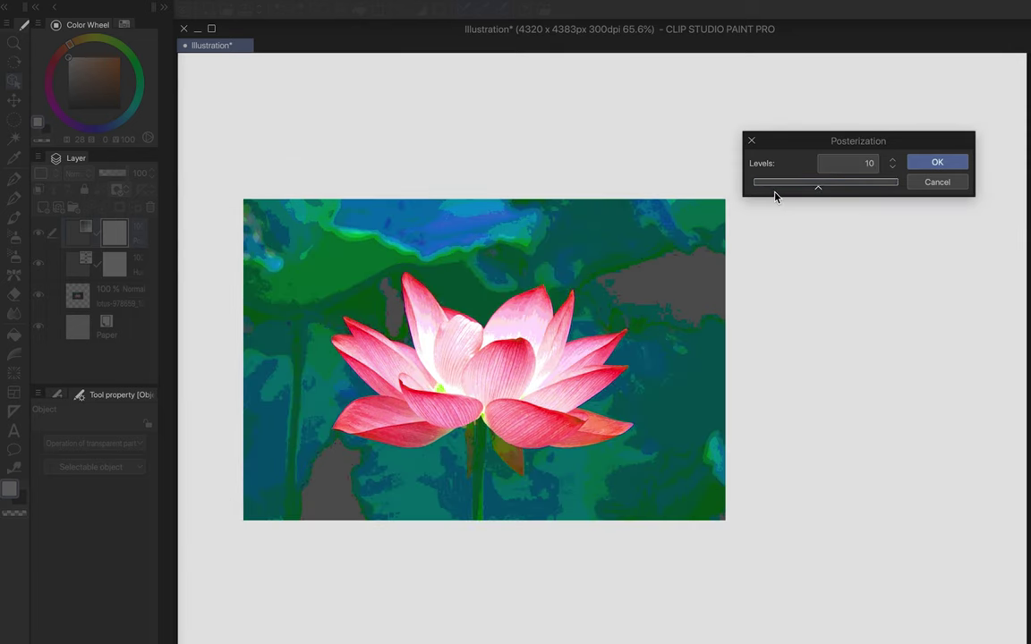
click(758, 188)
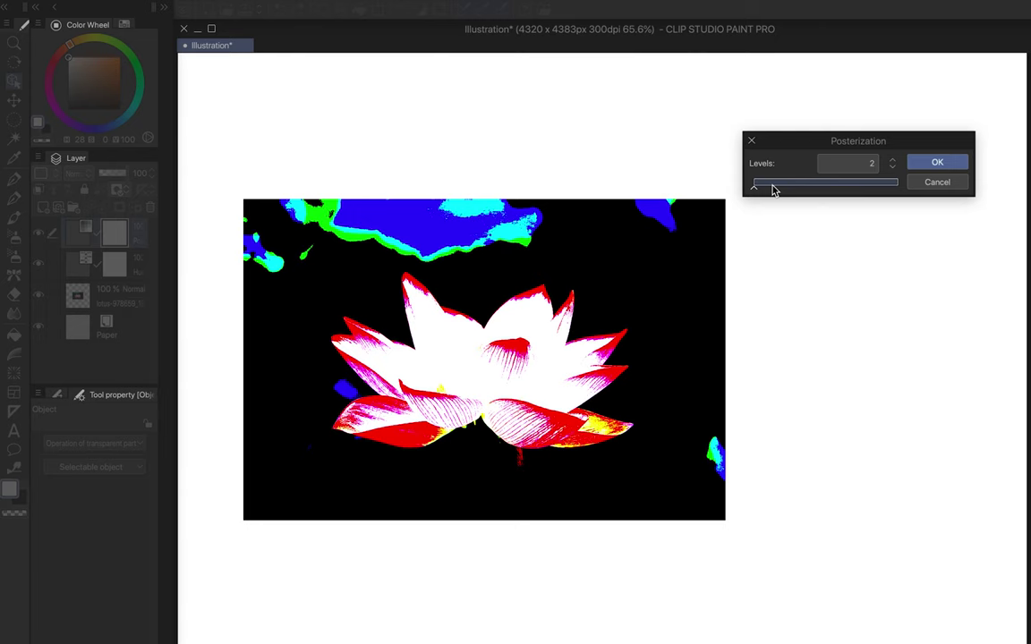
click(774, 188)
click(806, 189)
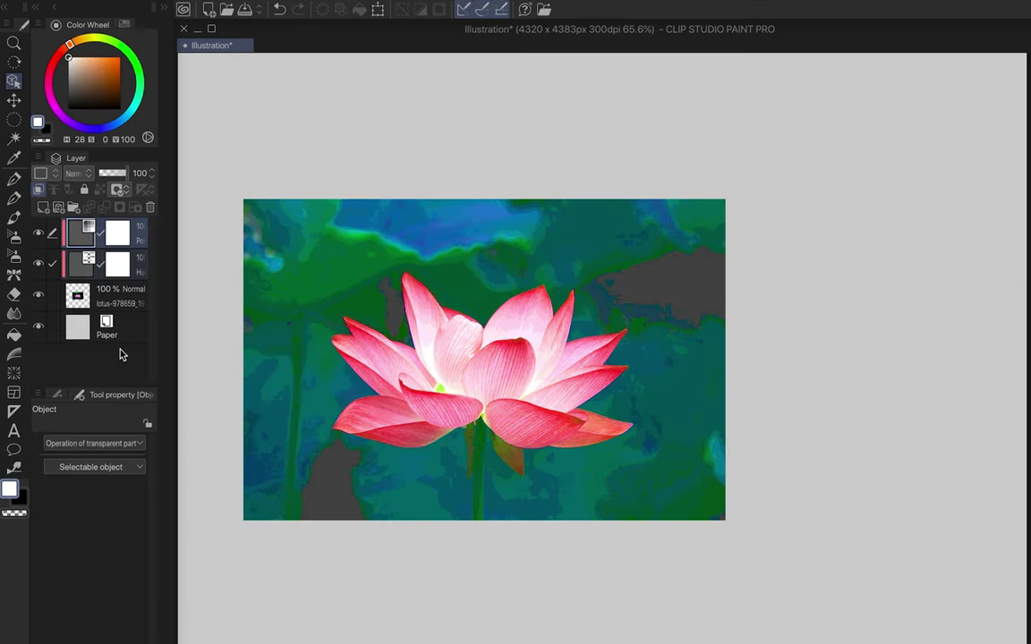
Try a Reverse Gradient correction layer above the posterization layer
right_click(122, 356)
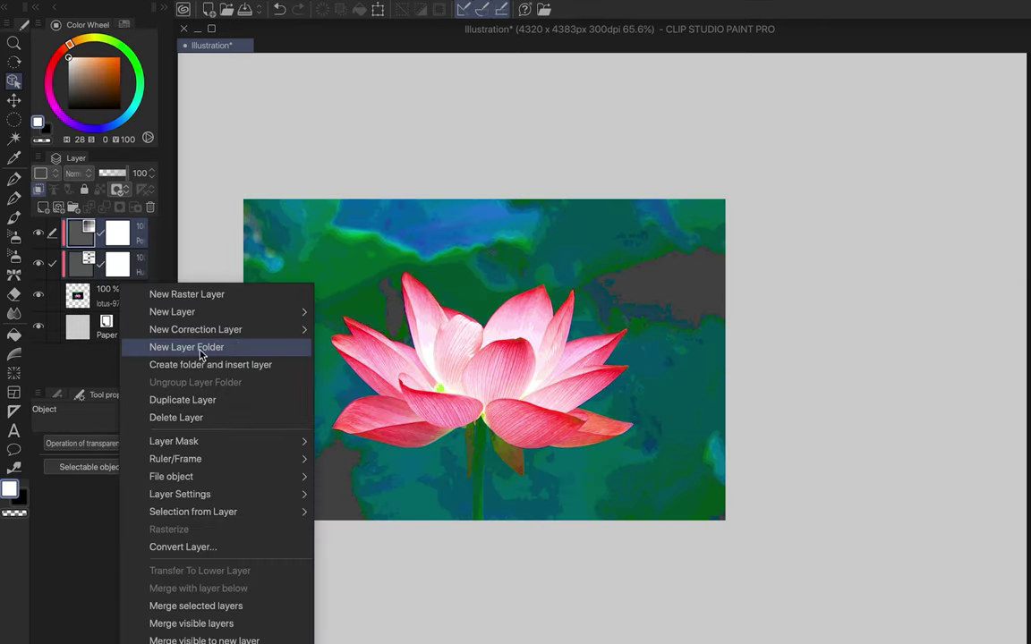
mouse_move(260, 331)
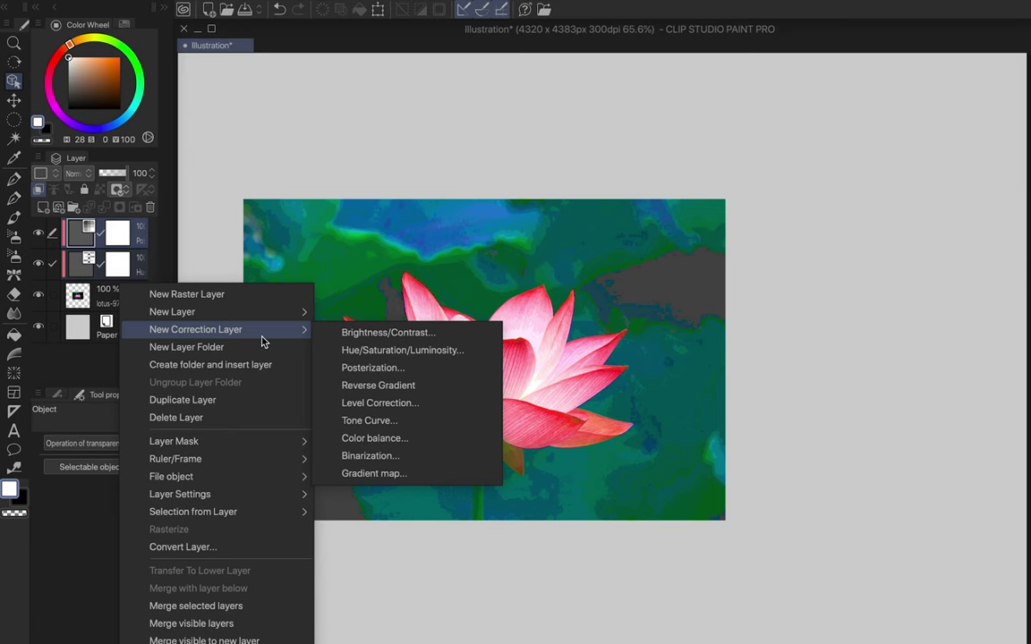
click(368, 387)
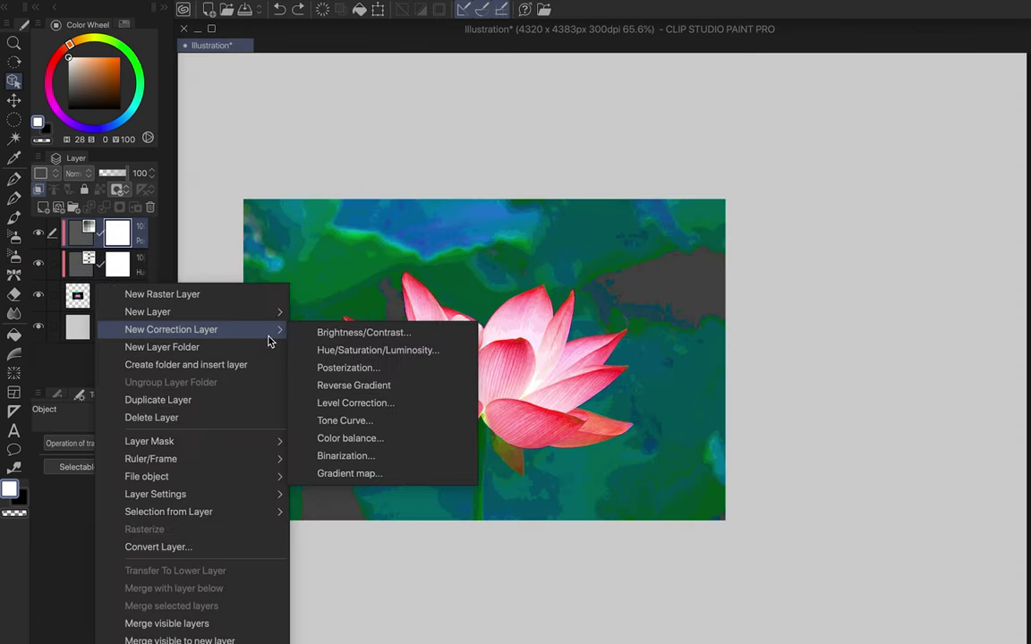
Add a Level Correction layer, move the RGB input shadow and highlight limits inward, and switch to the Red channel
click(356, 405)
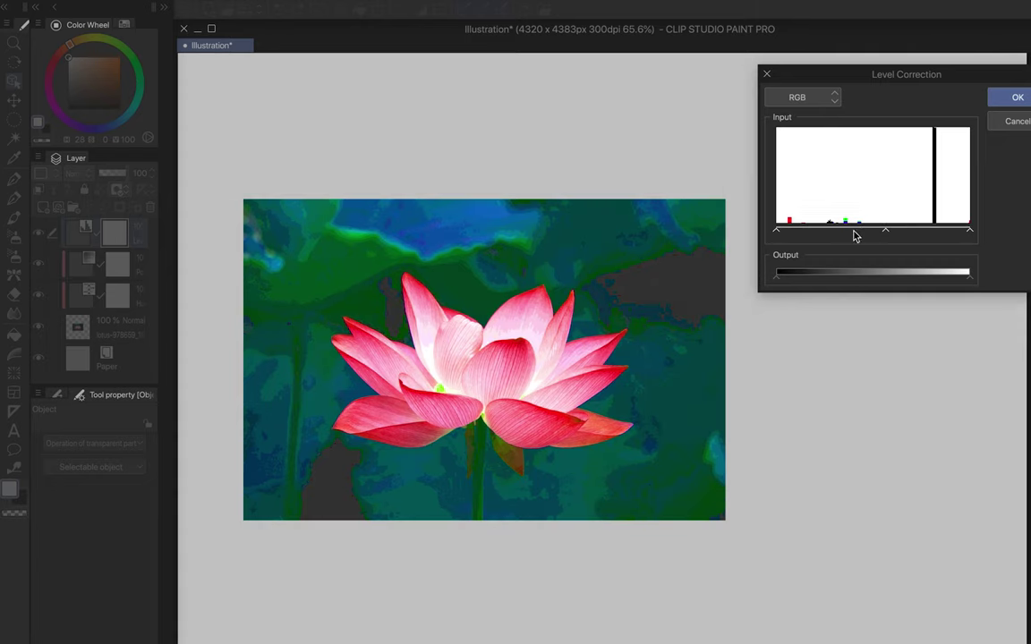
drag(776, 230, 792, 230)
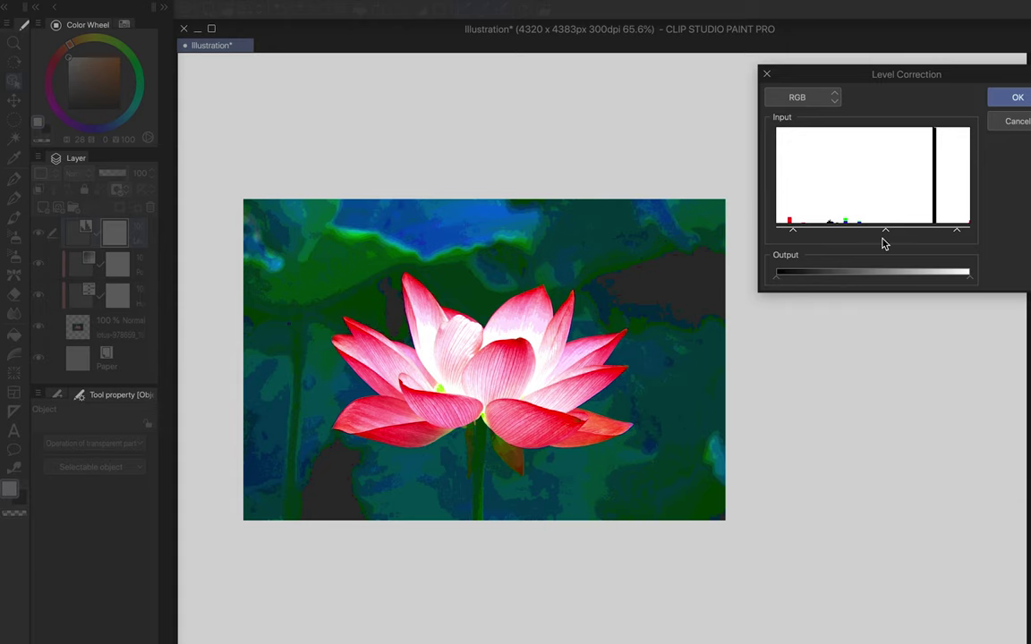
click(824, 98)
click(817, 131)
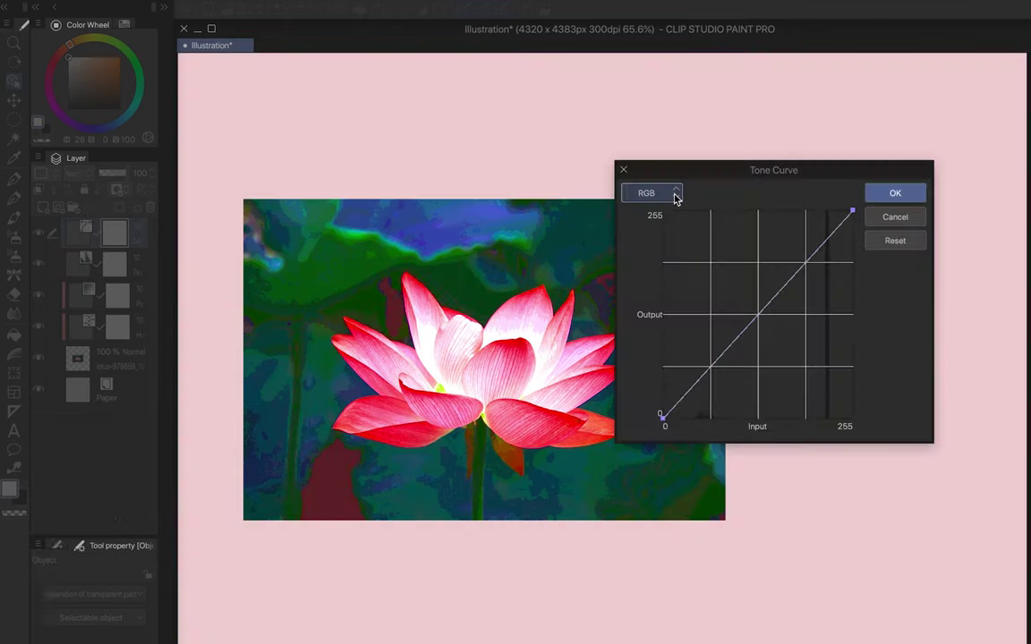
Switch the Tone Curve correction to the Red channel and bend its curve upward with a shadow point and a highlight point
click(676, 197)
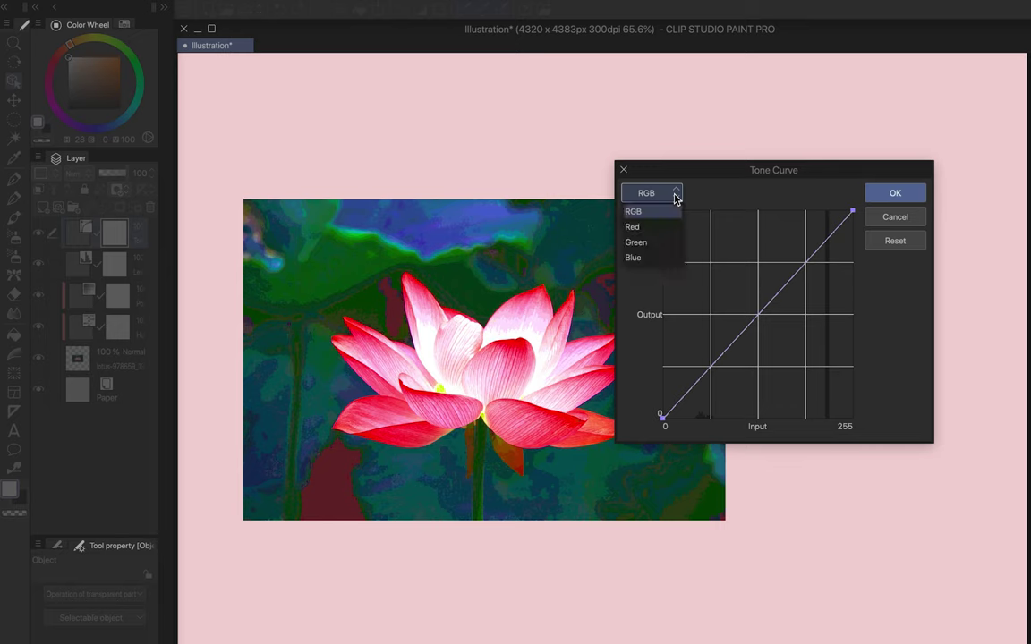
click(776, 363)
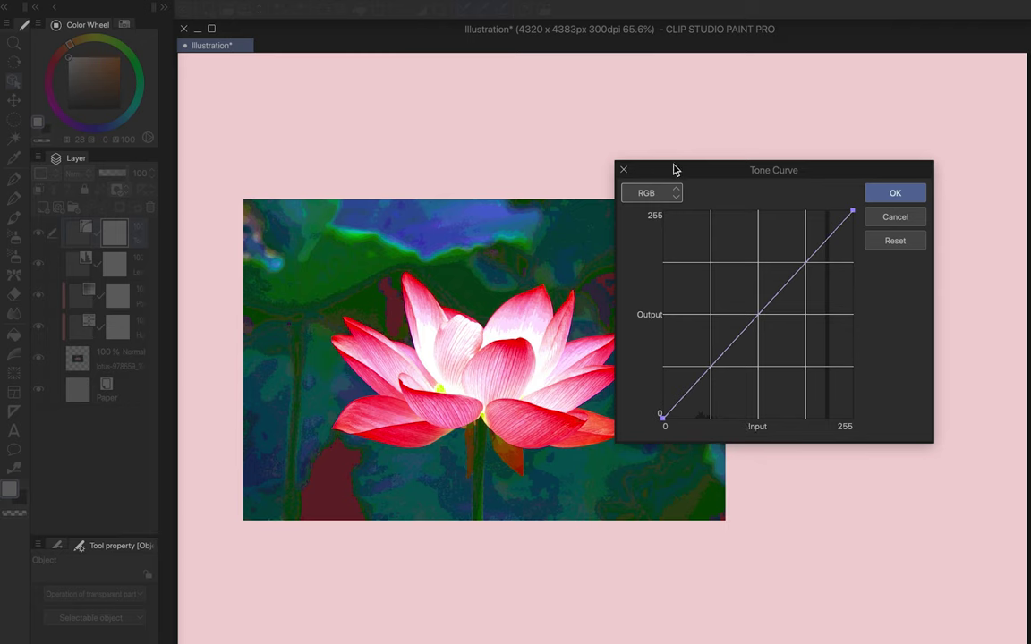
click(673, 192)
click(658, 230)
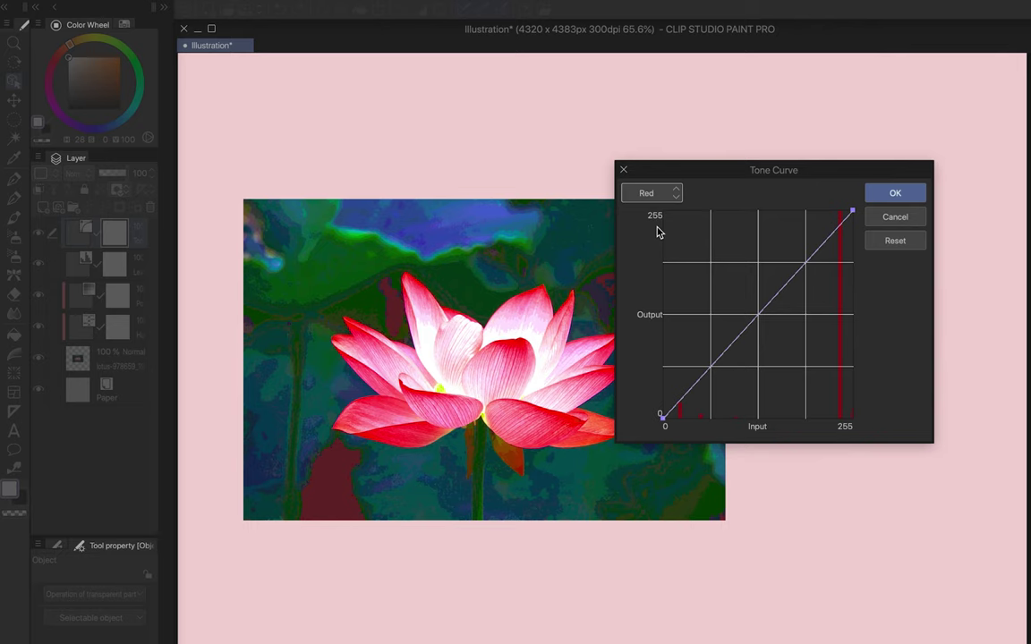
click(701, 385)
drag(701, 386, 720, 423)
drag(706, 374, 691, 355)
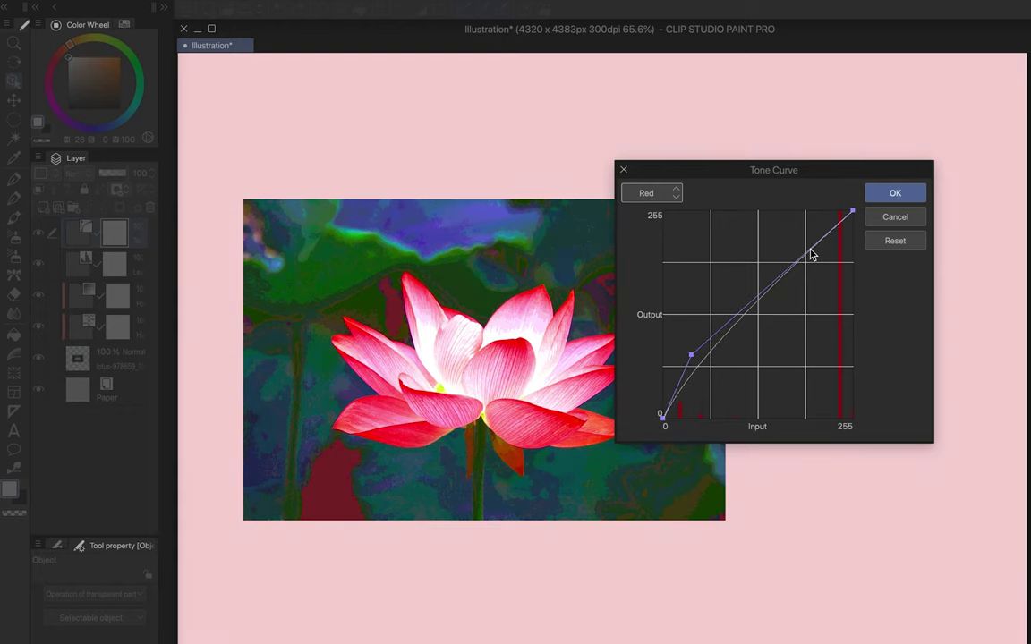
drag(811, 256, 784, 238)
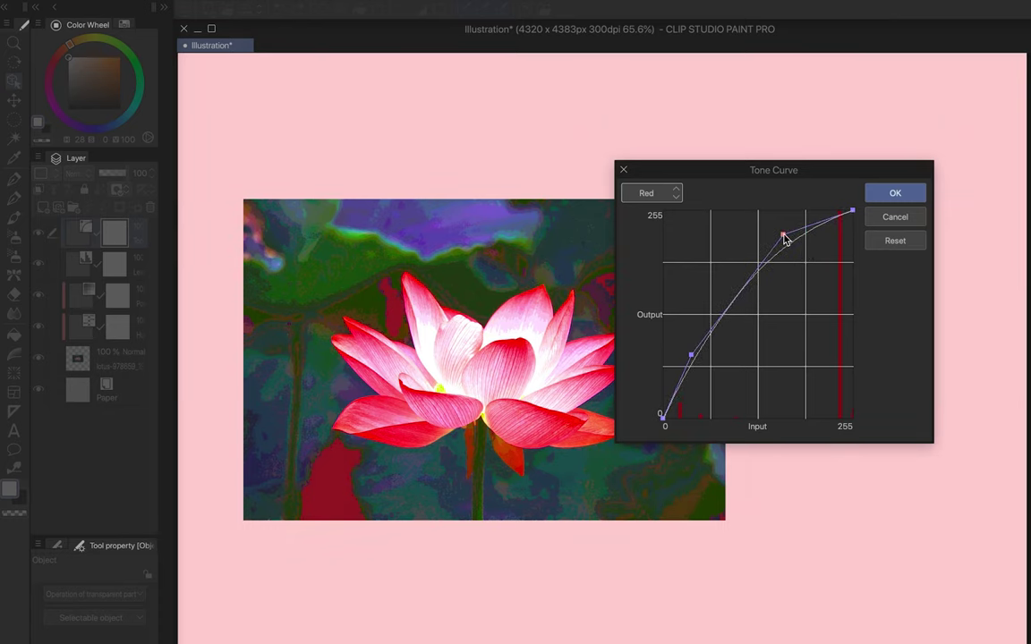
Add a midtone control point to the Red curve and pull it far down to form a steep S-shaped curve
click(735, 303)
drag(736, 305, 742, 312)
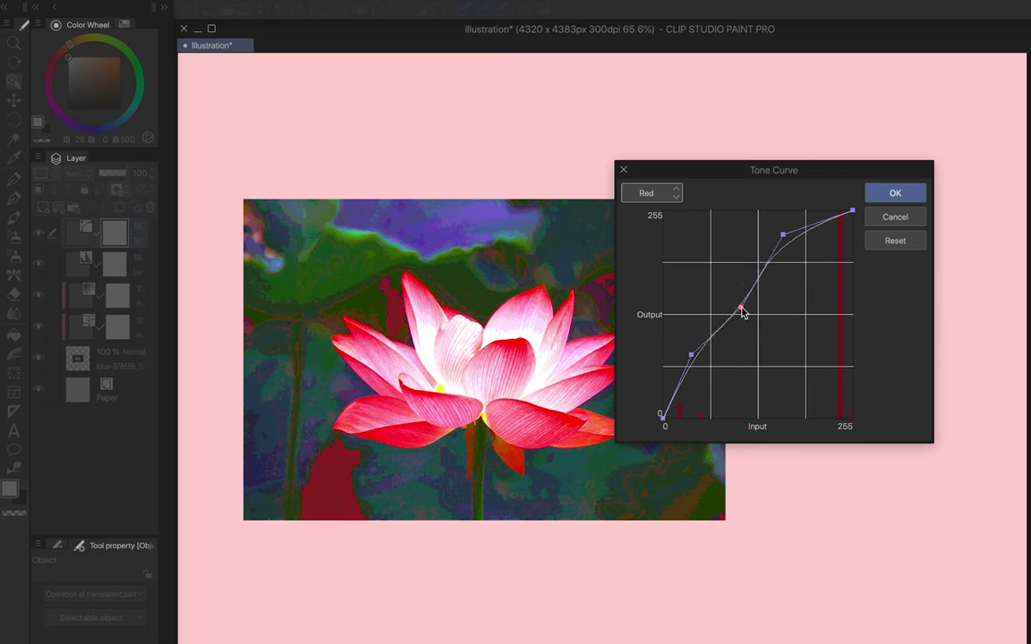
drag(742, 310, 843, 396)
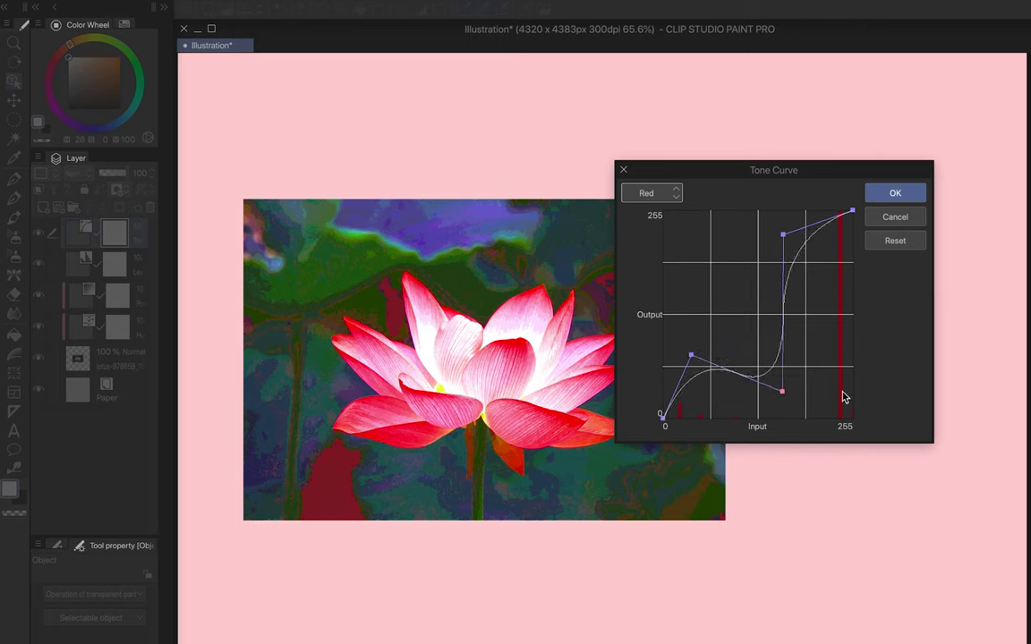
Raise the middle of the Green channel's curve, pull the Blue channel's curve down, and apply the Tone Curve
click(669, 199)
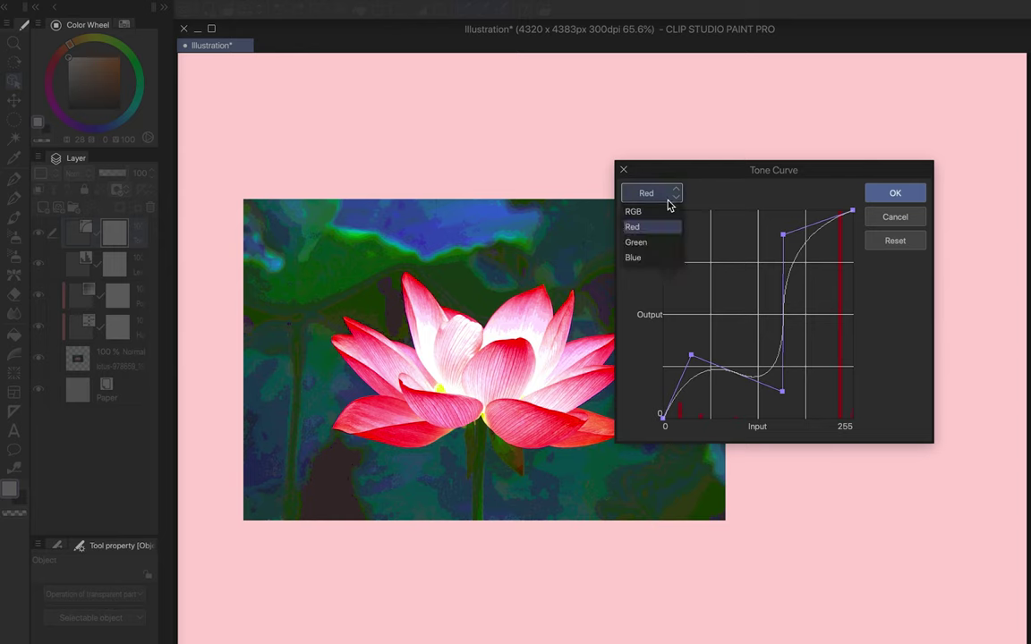
click(658, 243)
drag(738, 304, 723, 279)
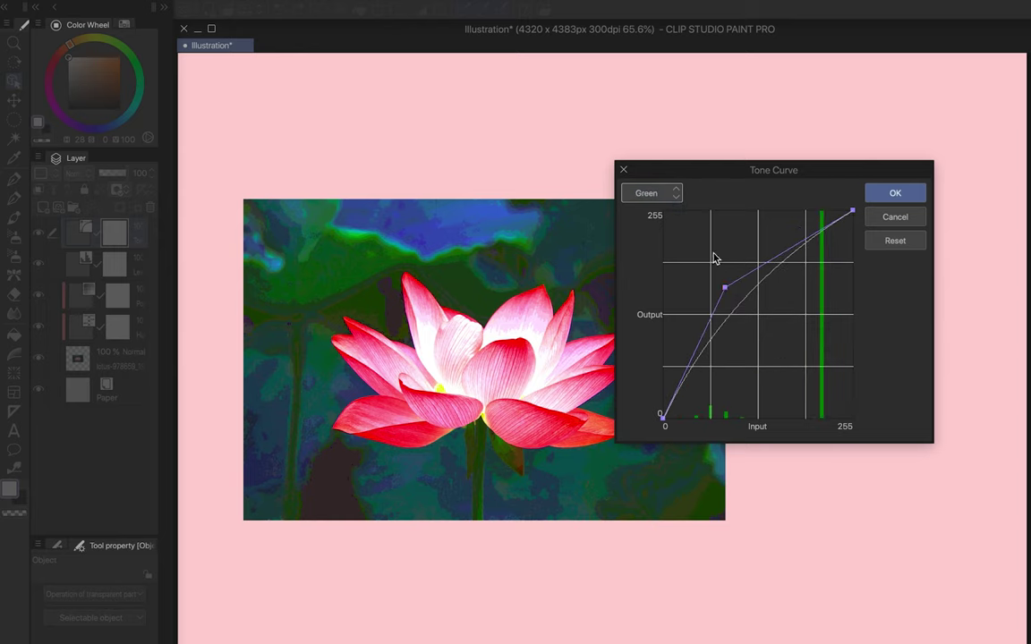
click(673, 195)
click(662, 256)
drag(760, 315, 841, 400)
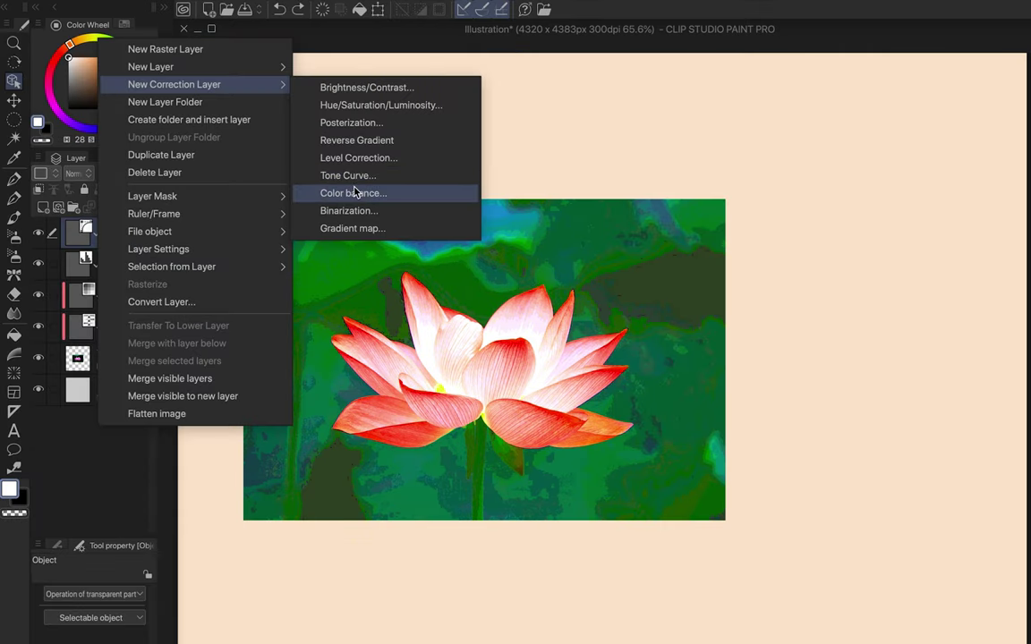
Add a Color balance correction layer and set the highlights to 45 toward red and 46 toward green
click(356, 193)
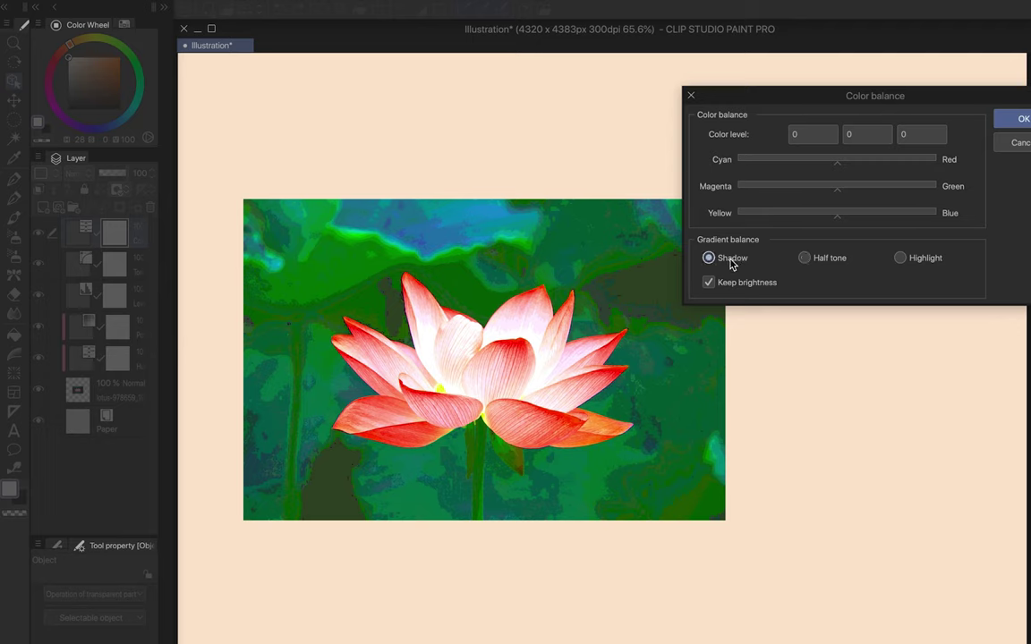
click(803, 258)
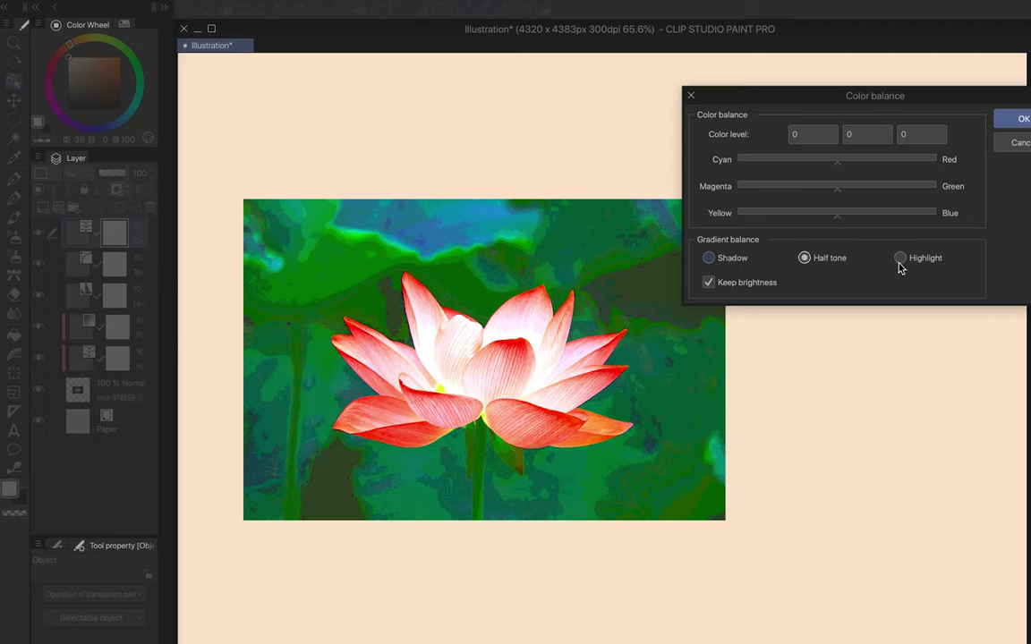
click(881, 161)
click(883, 190)
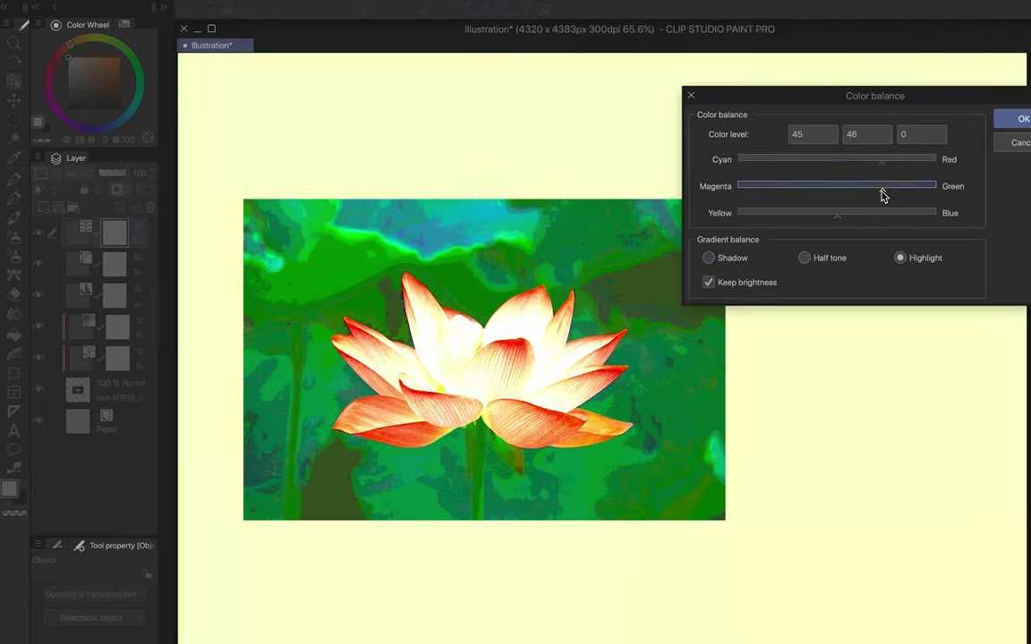
Shift the half tones toward magenta and cyan, push the shadows strongly toward blue, and apply the color balance
click(831, 257)
click(796, 187)
click(778, 161)
click(729, 259)
click(880, 214)
click(932, 213)
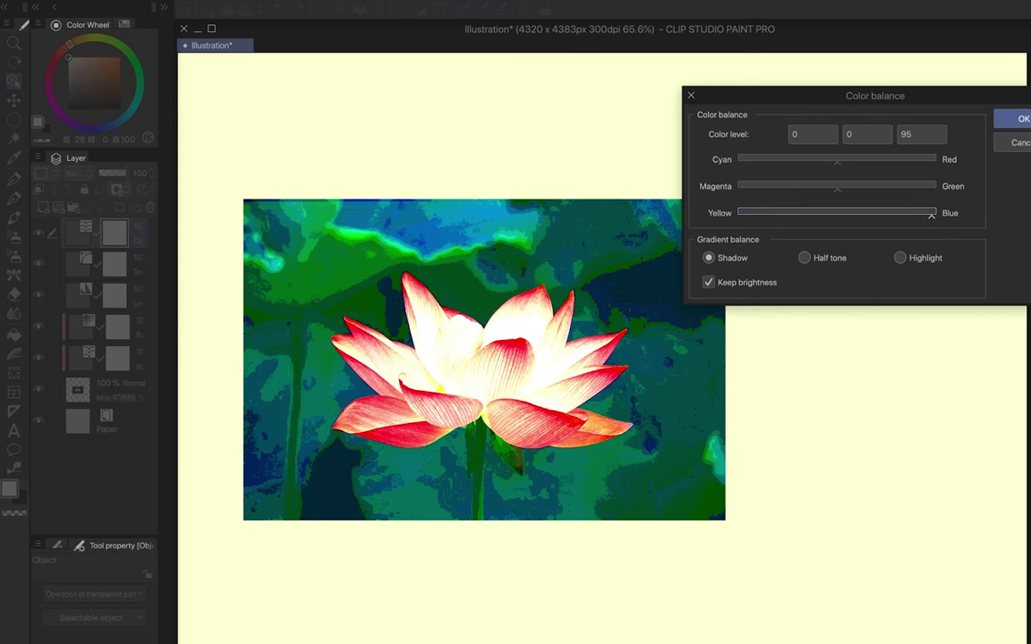
click(1015, 119)
Try a Binarization correction layer with threshold 127 over the artwork, and a Gradient map correction layer directly above the lotus image
right_click(70, 465)
mouse_move(145, 123)
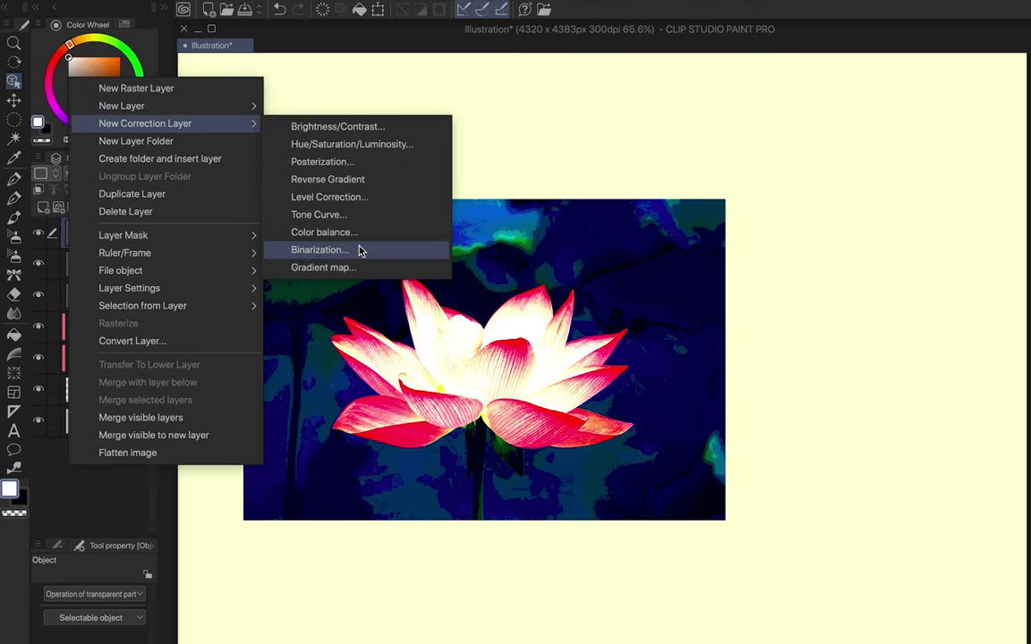
click(360, 250)
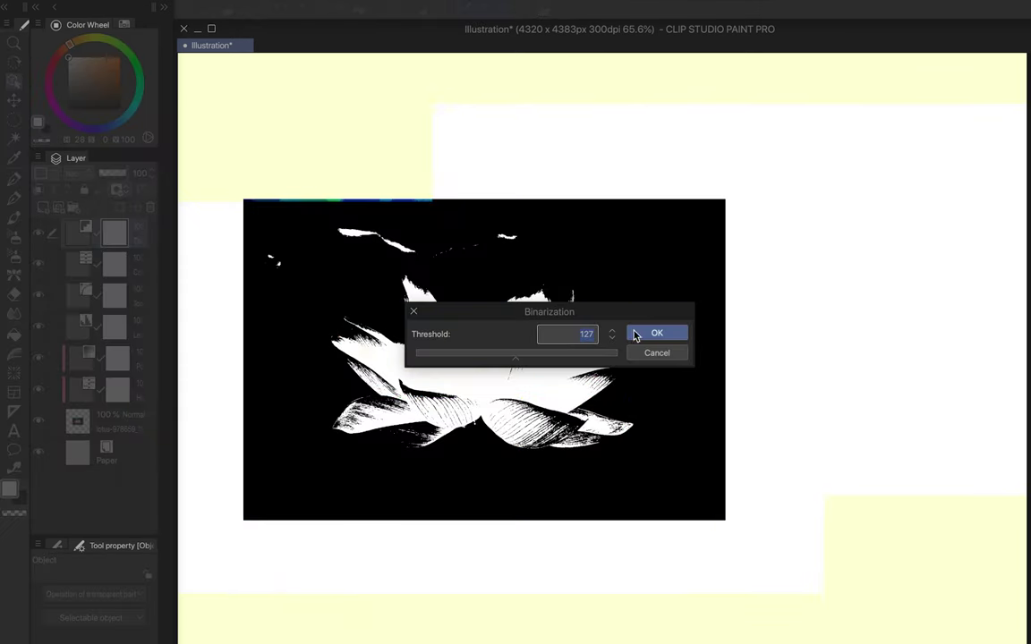
drag(577, 313, 792, 270)
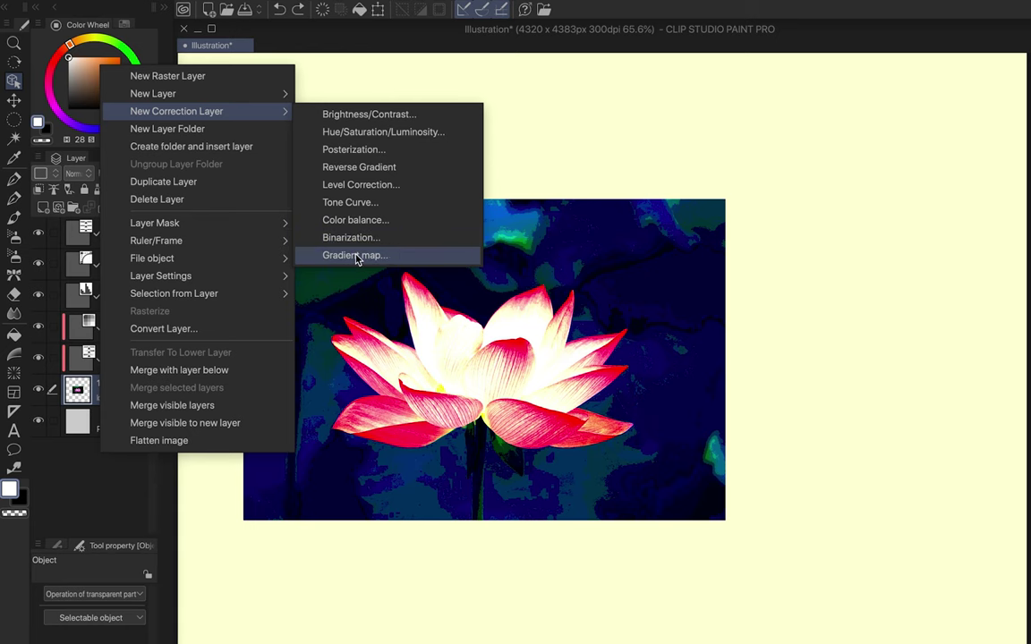
click(355, 256)
drag(483, 175, 729, 157)
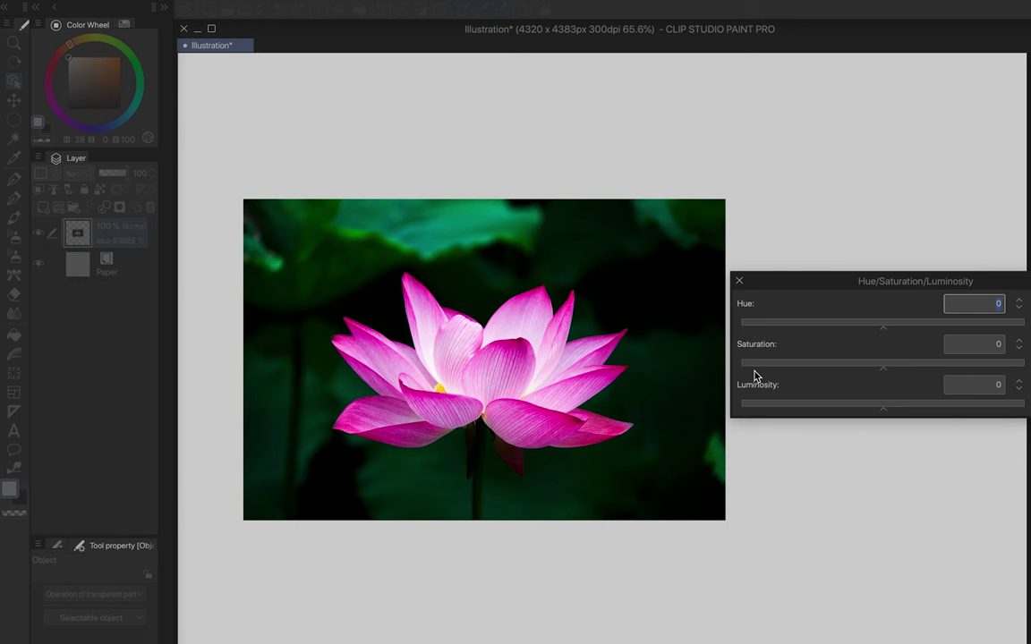
Fully desaturate the original lotus image with a Hue/Saturation/Luminosity adjustment, and start a Gradient map correction layer above it
click(743, 365)
key(Return)
right_click(83, 327)
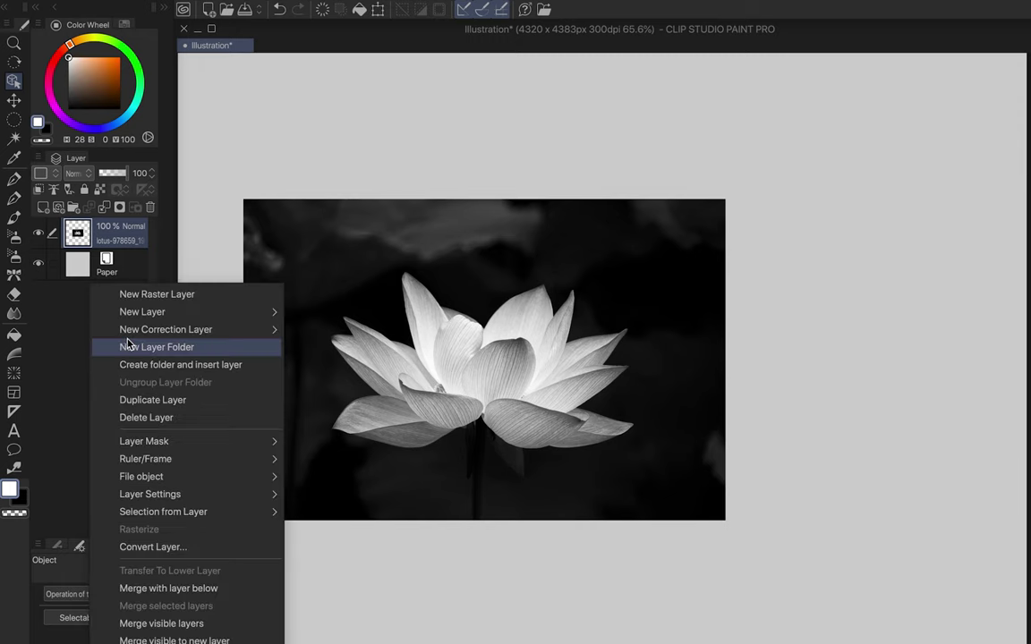
mouse_move(157, 334)
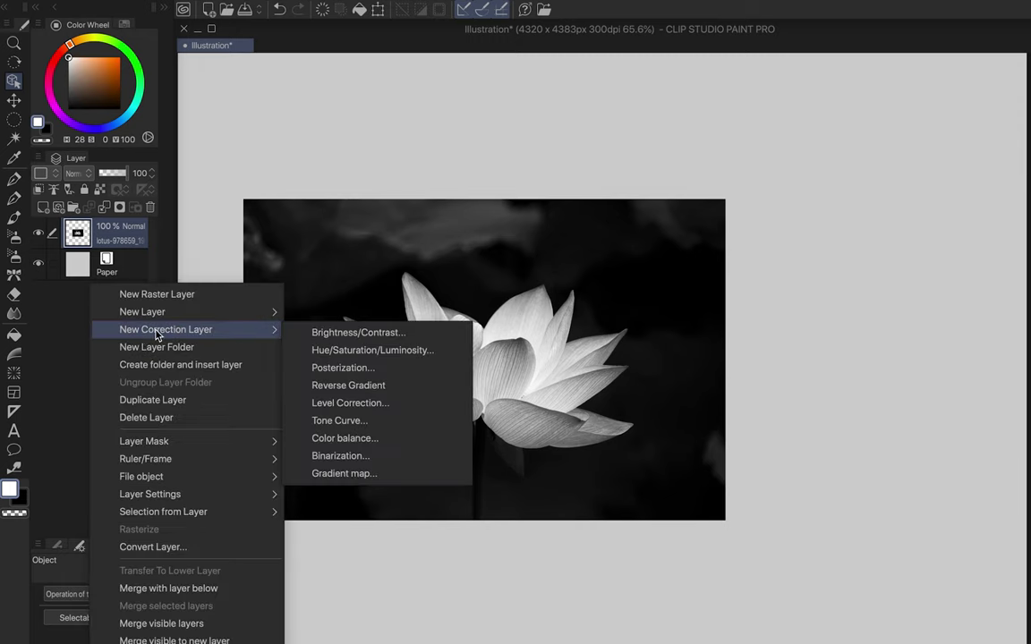
click(315, 475)
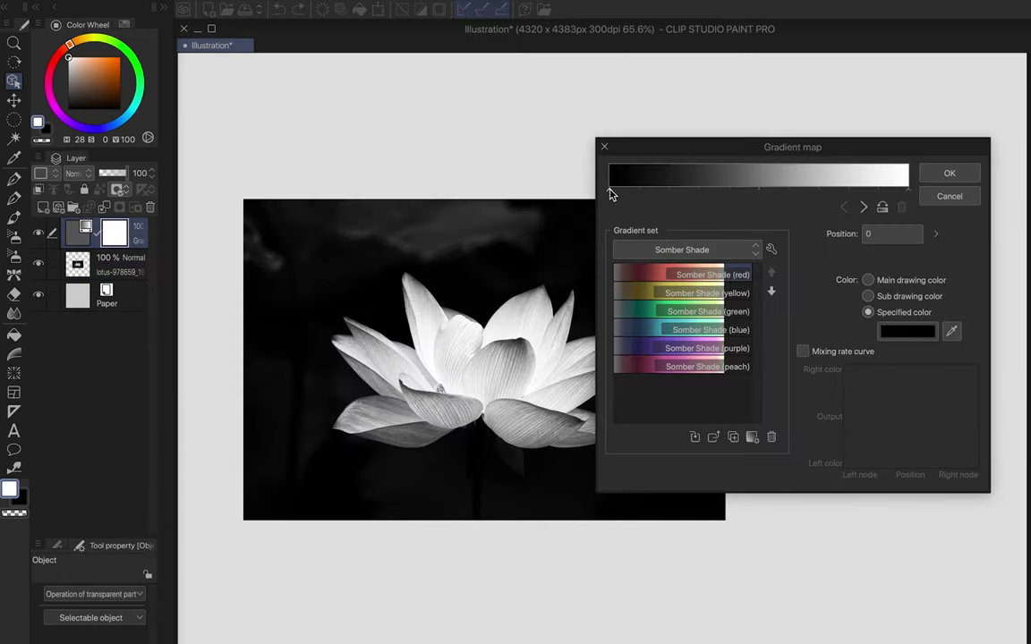
Set the gradient map's darkest node, at position 0, to a deep navy blue
click(913, 331)
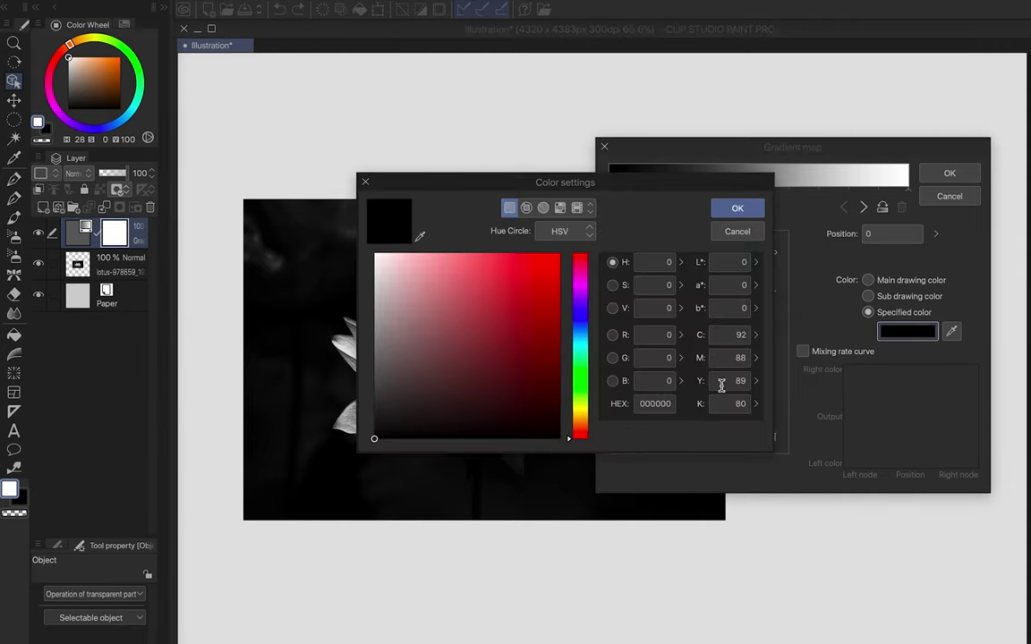
click(582, 324)
click(557, 392)
click(738, 208)
Add a gradient node at position 45 and colour it dark green, hex 2D503E
click(744, 190)
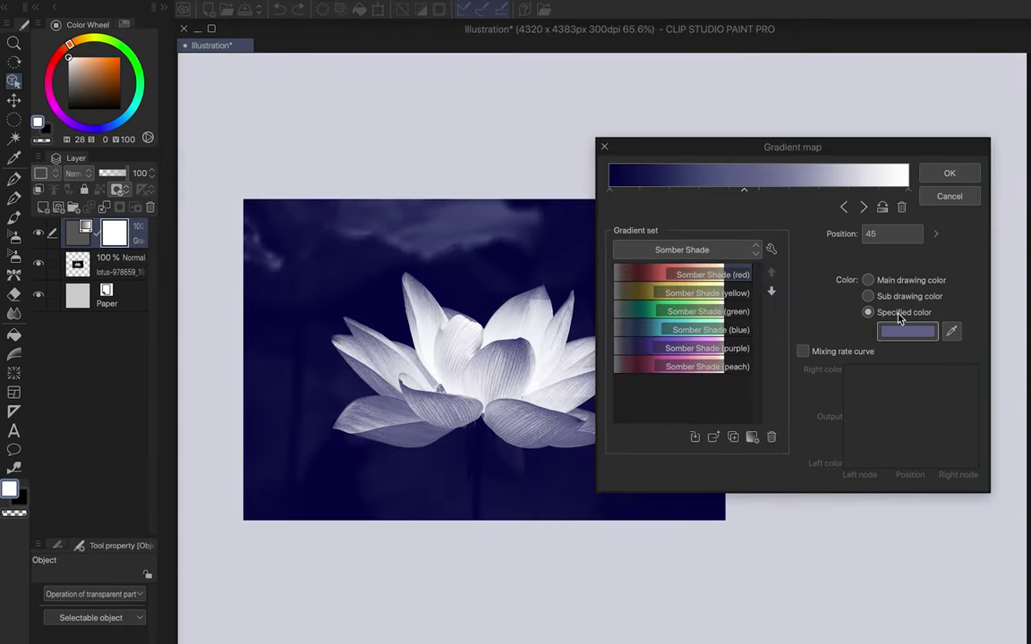
click(907, 333)
click(579, 361)
click(518, 363)
click(506, 366)
click(455, 381)
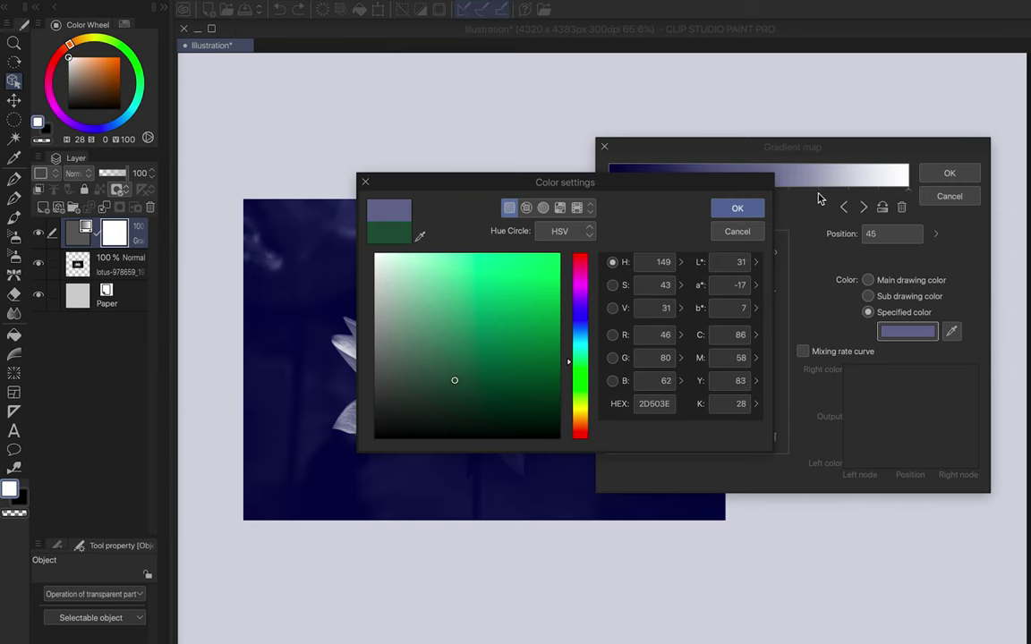
click(737, 207)
Add a gradient node at position 80 and colour it orange-red, hex EA774A
click(849, 189)
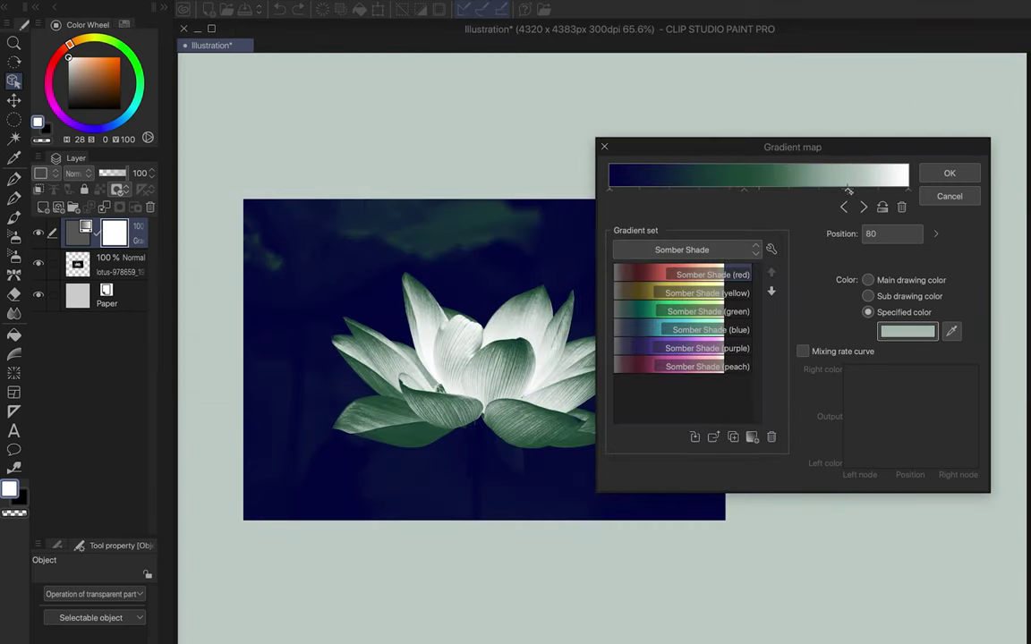
click(908, 333)
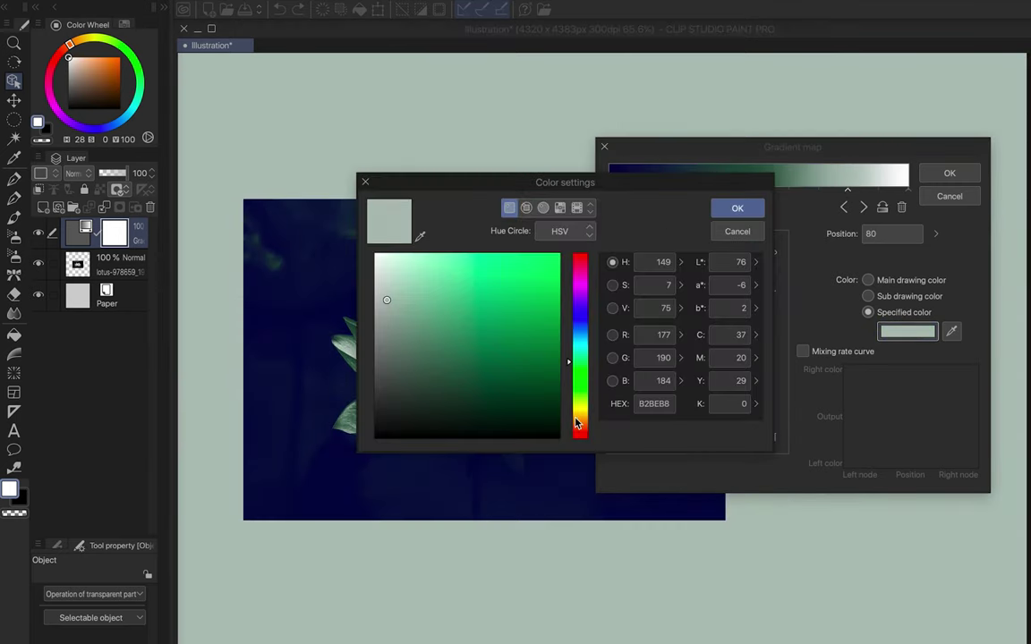
click(576, 430)
click(507, 267)
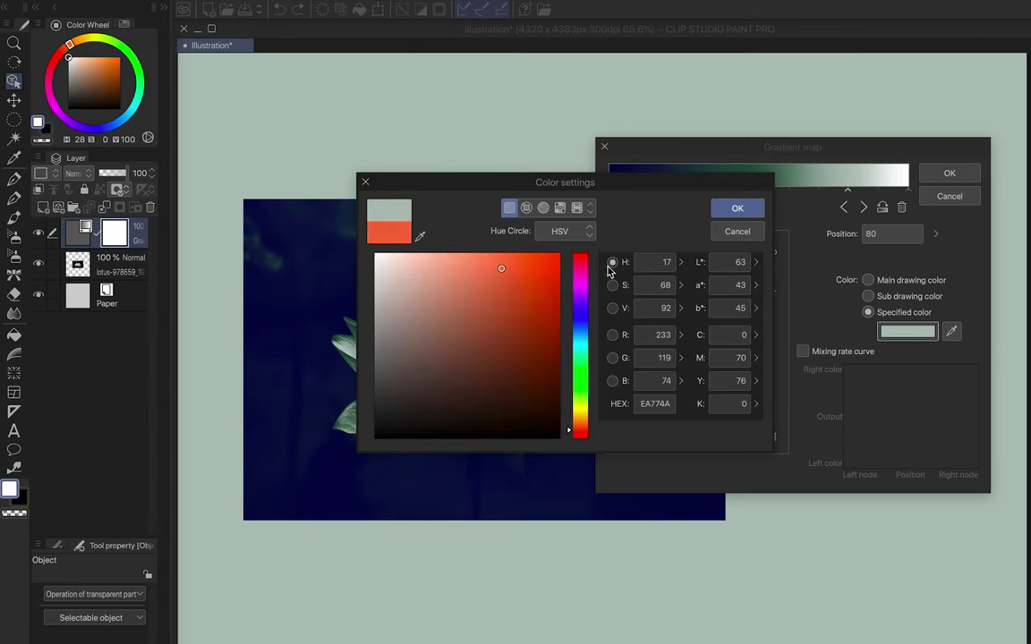
click(743, 205)
Check the colour of the gradient's lightest end node and apply the gradient map
click(908, 189)
click(909, 332)
click(738, 207)
click(948, 175)
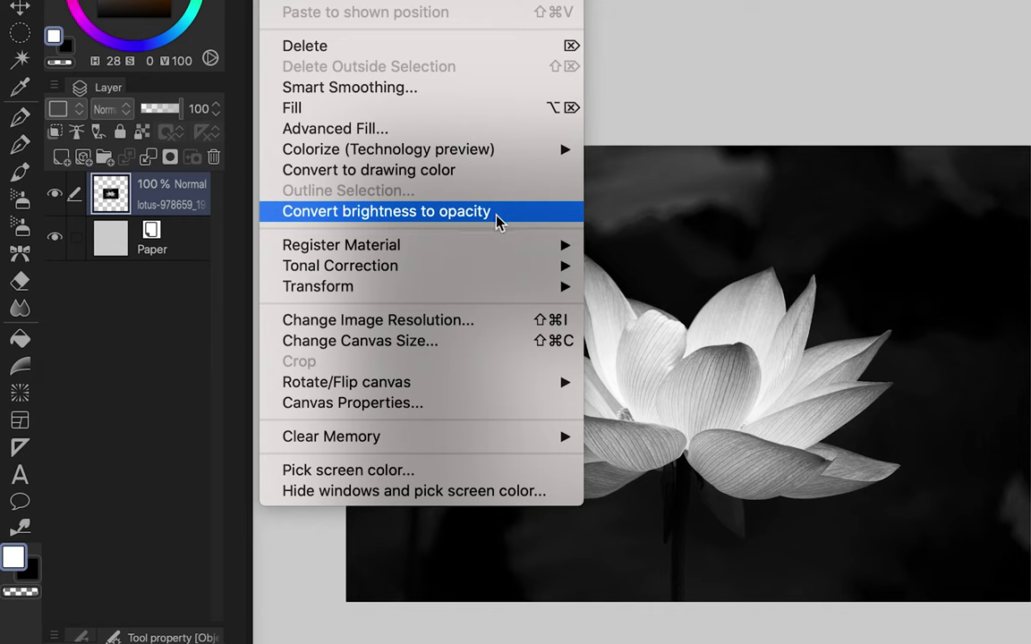
Start a Rotate transform on the lotus layer and try flipping it horizontally and vertically, reversing each flip
mouse_move(346, 305)
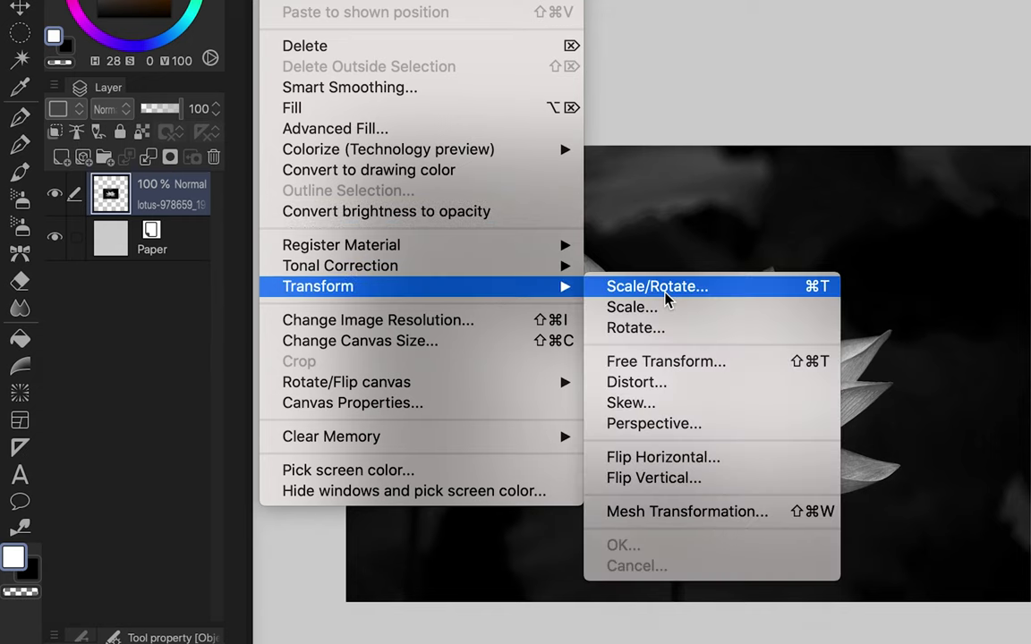
click(658, 329)
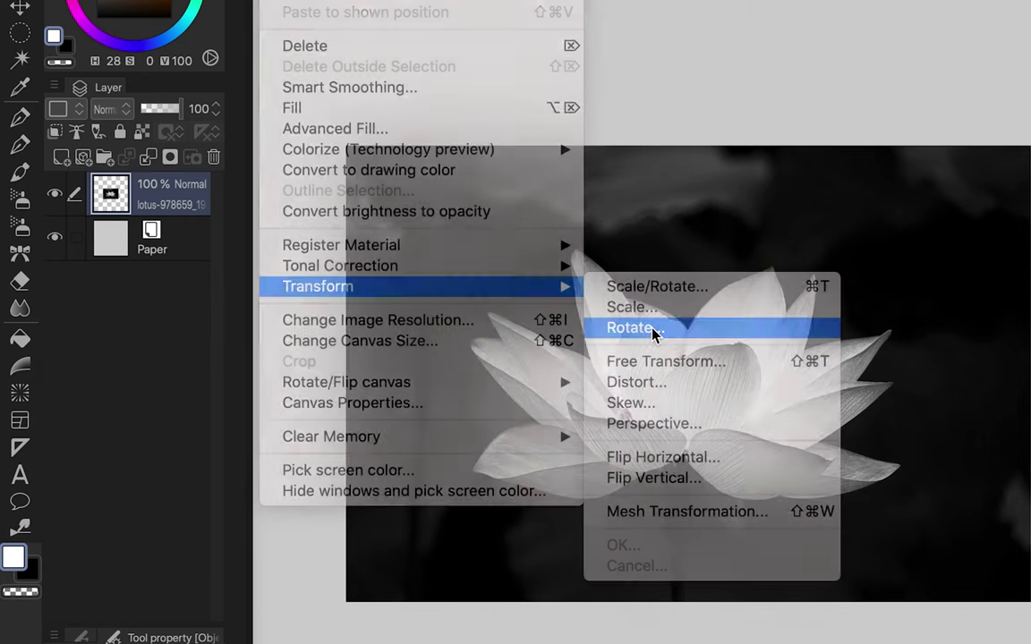
drag(139, 622, 147, 250)
click(118, 324)
click(118, 324)
click(136, 324)
click(136, 324)
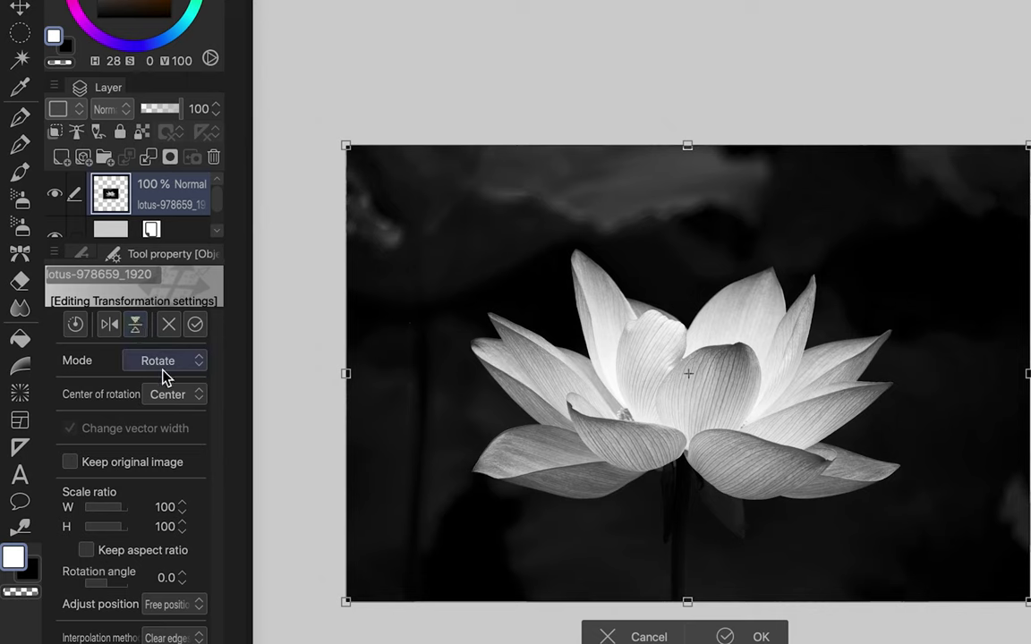
Switch the transform mode to Scale/Rotate
click(164, 372)
click(163, 372)
click(163, 372)
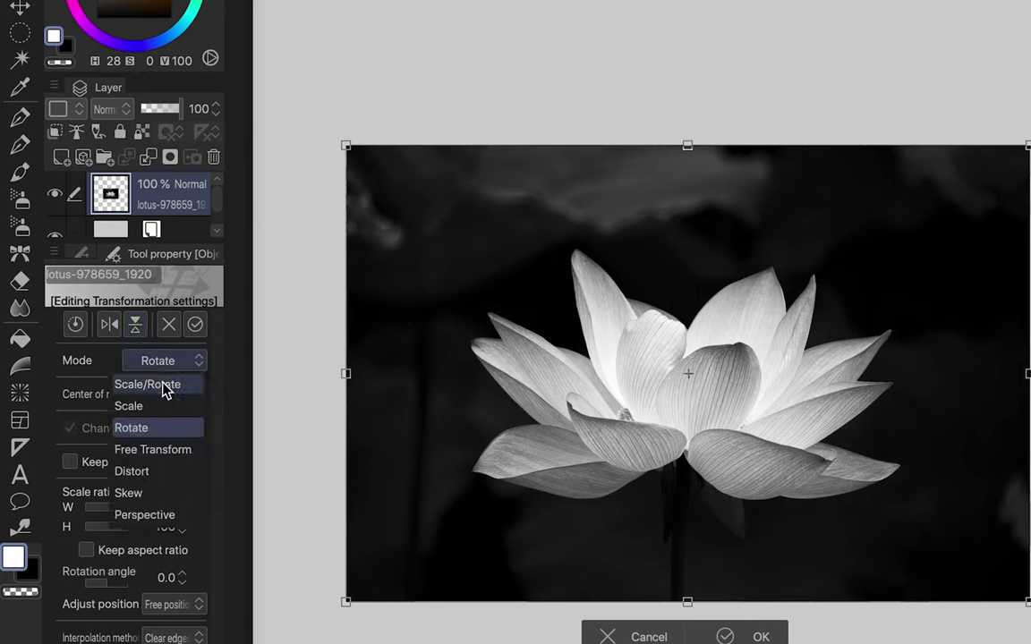
click(164, 390)
Try rotating the lotus image by about -6.8 degrees and scaling it inward from its upper corners
drag(309, 122, 308, 177)
drag(323, 113, 324, 116)
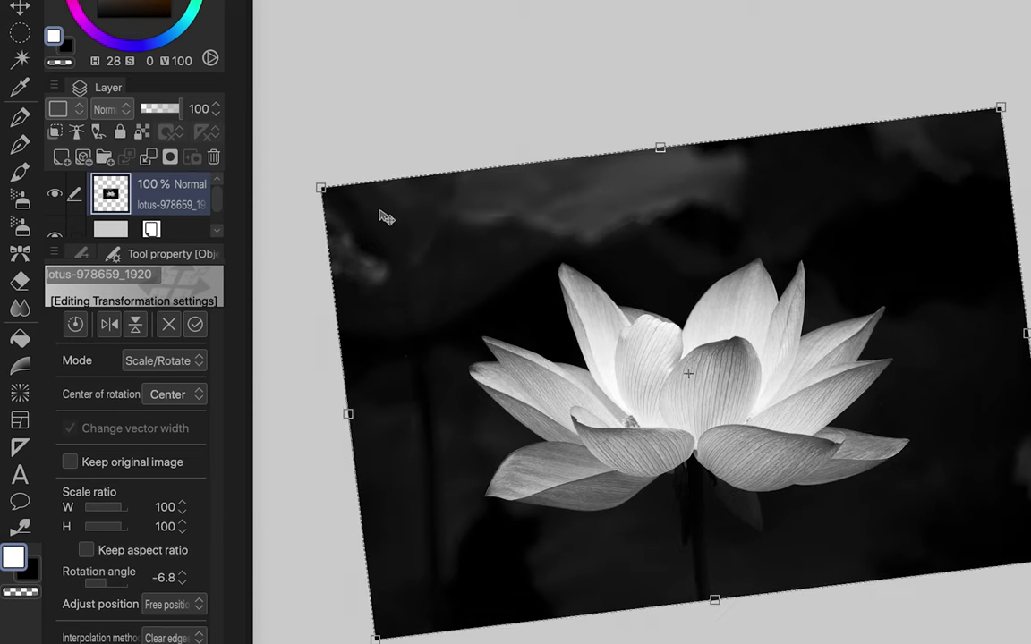
drag(303, 170, 319, 180)
drag(354, 140, 532, 314)
drag(1029, 154, 921, 299)
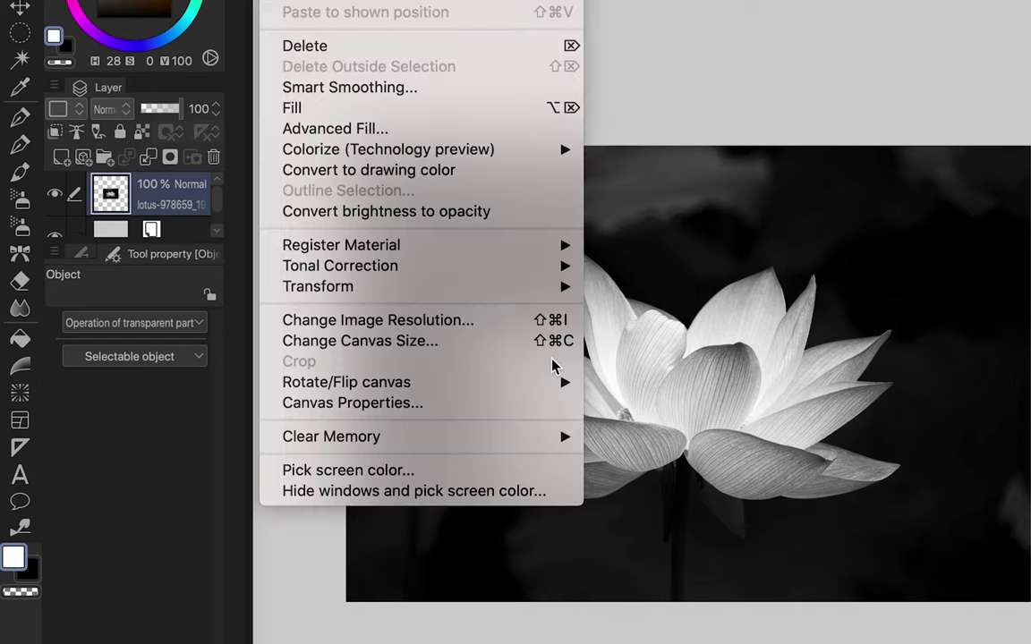
Try a mesh transformation on the lotus image, pulling its lower-right area inward, and cancel it
mouse_move(537, 287)
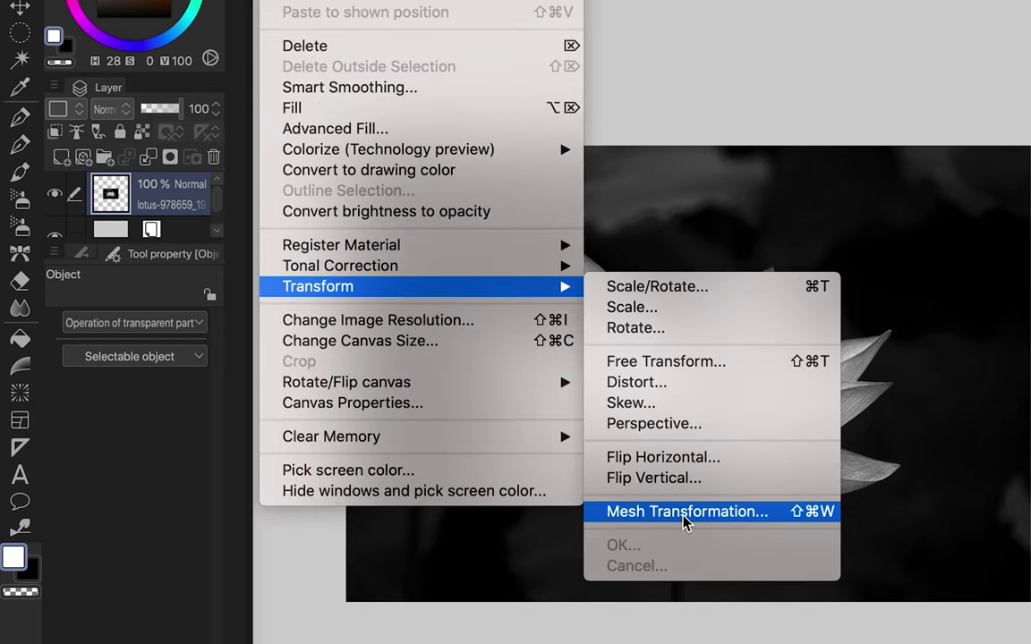
click(685, 511)
drag(847, 448, 732, 488)
key(Escape)
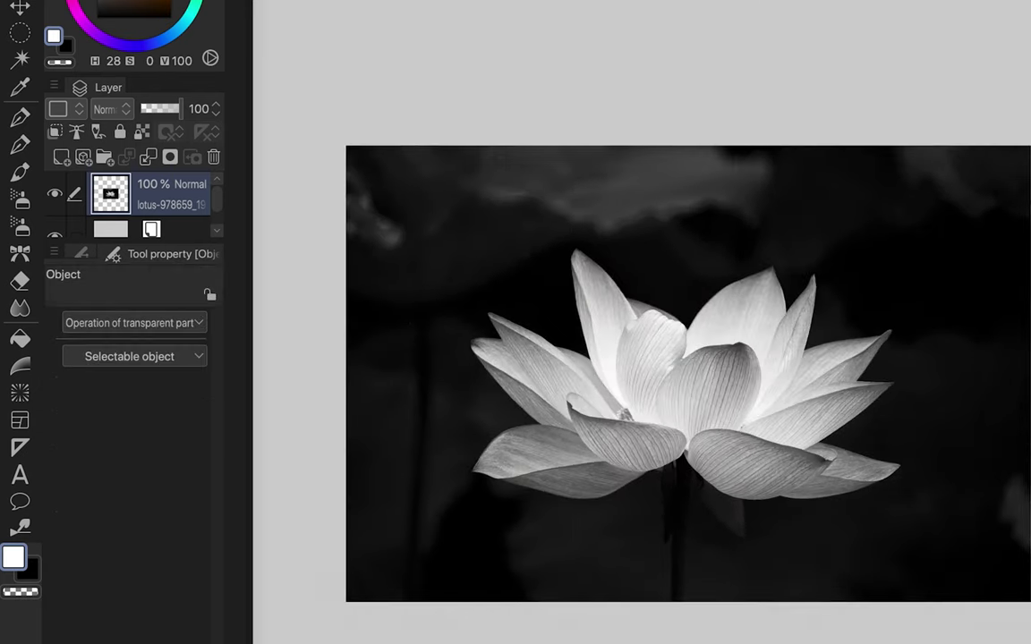
View the image resolution settings and close them without making changes
click(283, 2)
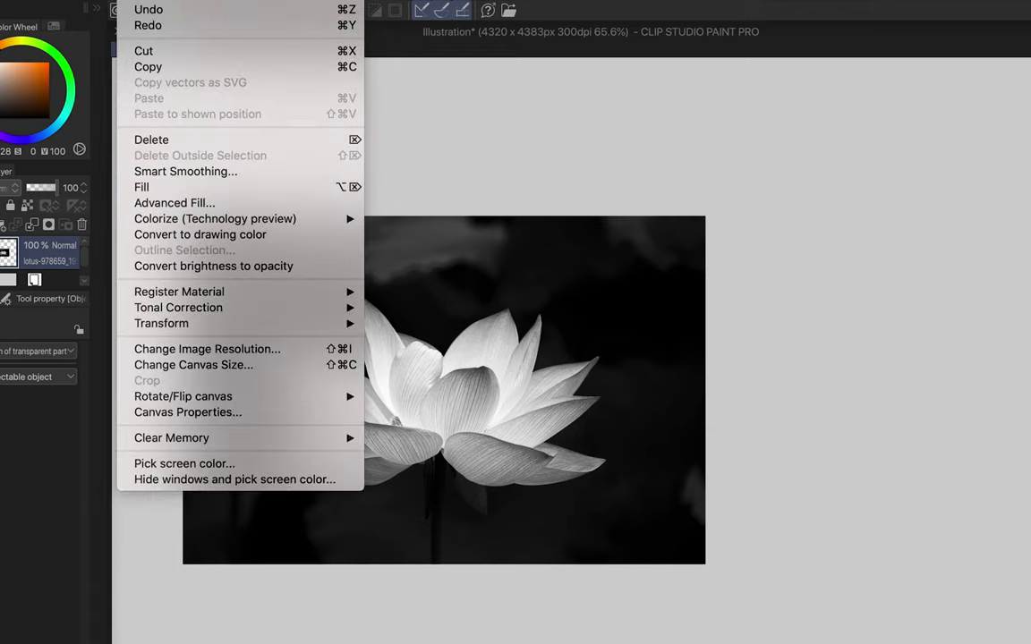
click(244, 349)
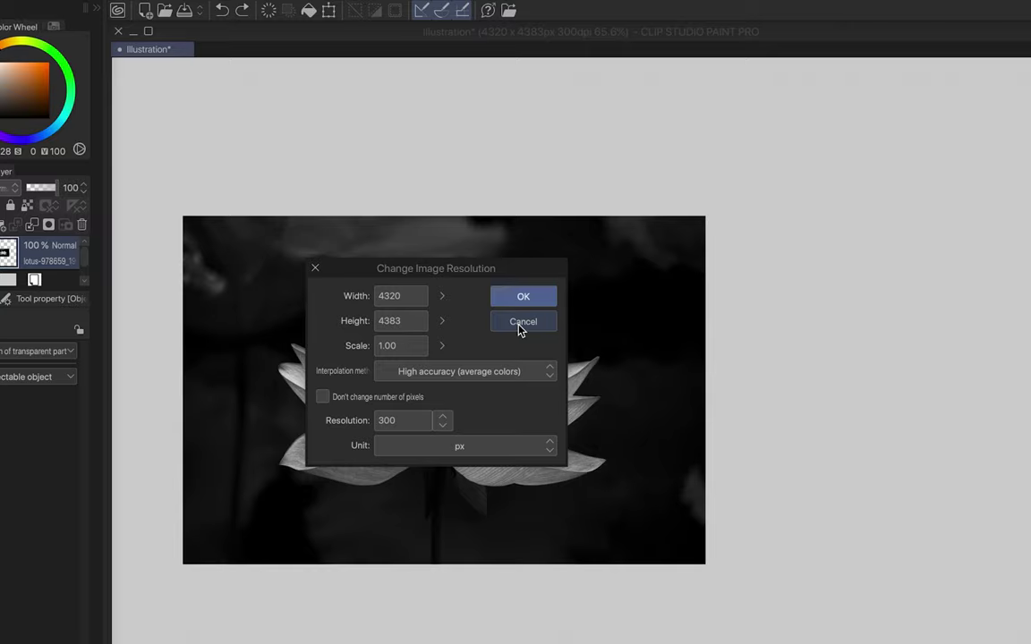
click(522, 321)
Try reducing the canvas size by pulling its upper-right corner inward
click(138, 2)
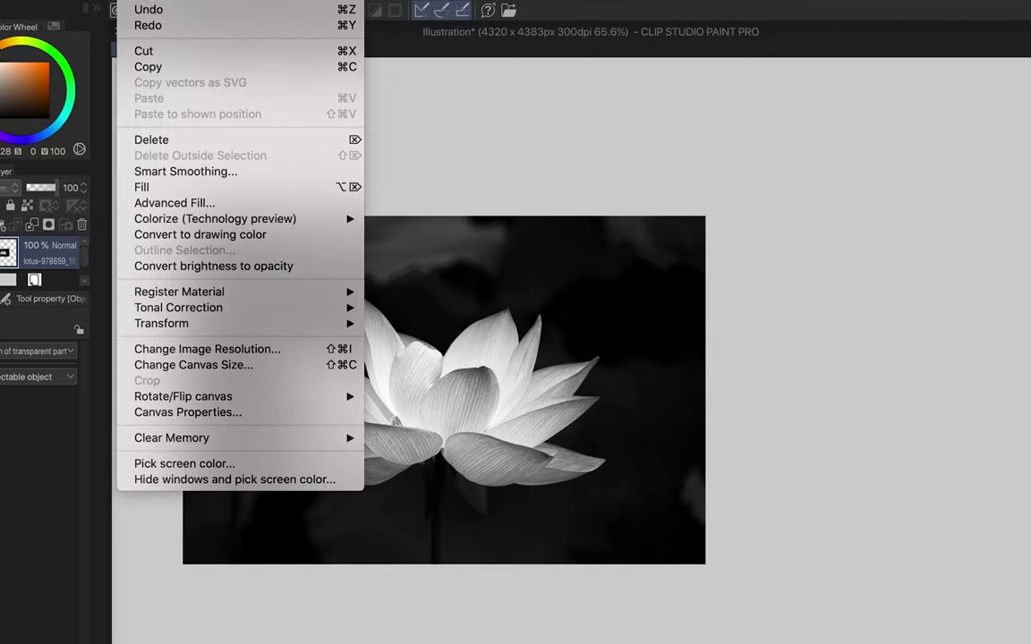
click(251, 365)
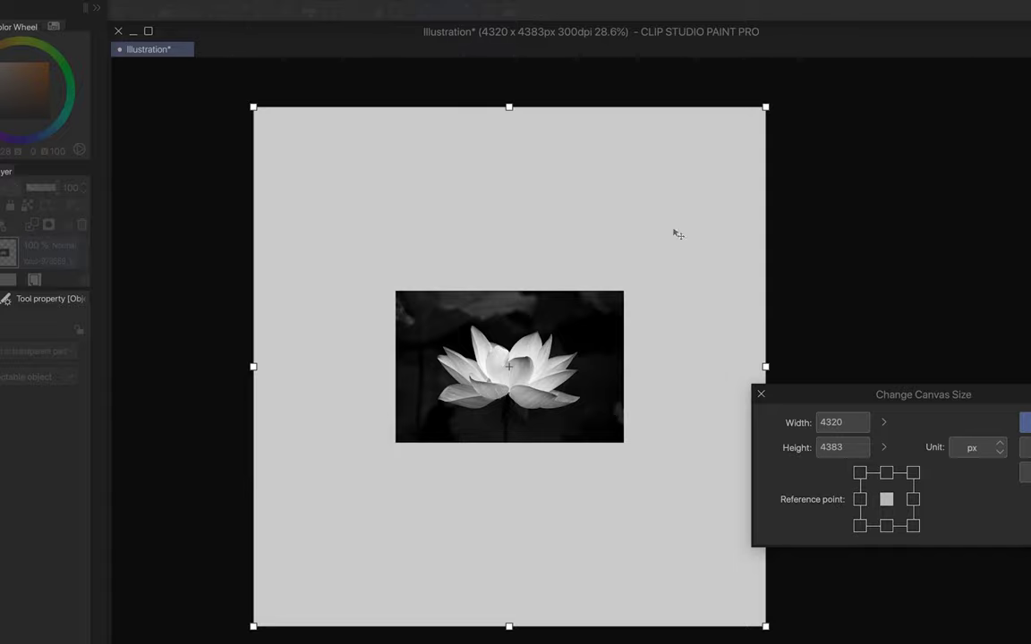
drag(766, 107, 642, 250)
key(Return)
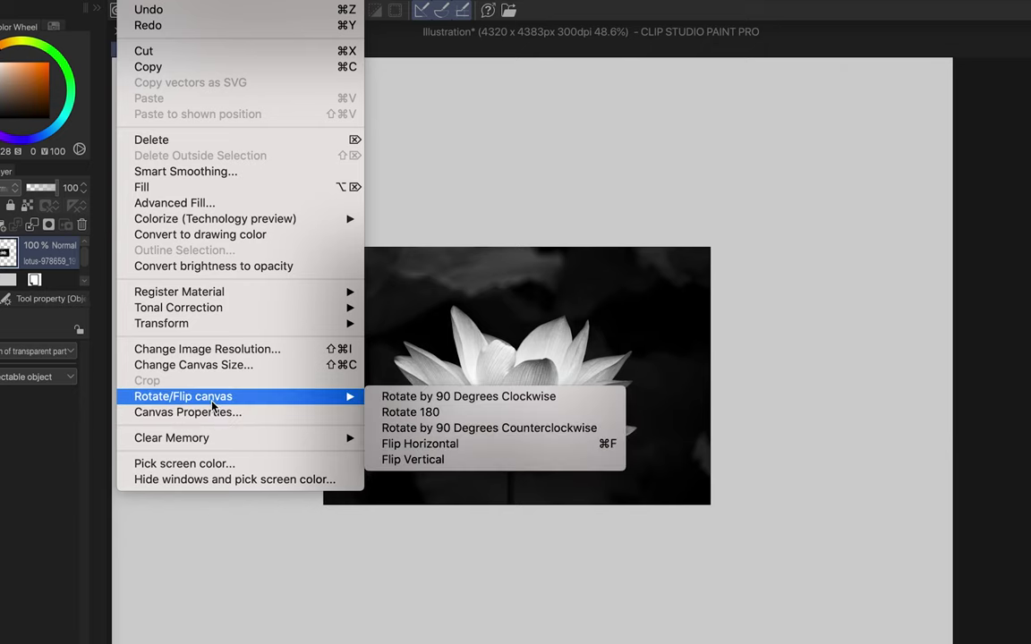
Open the canvas properties for review
click(213, 412)
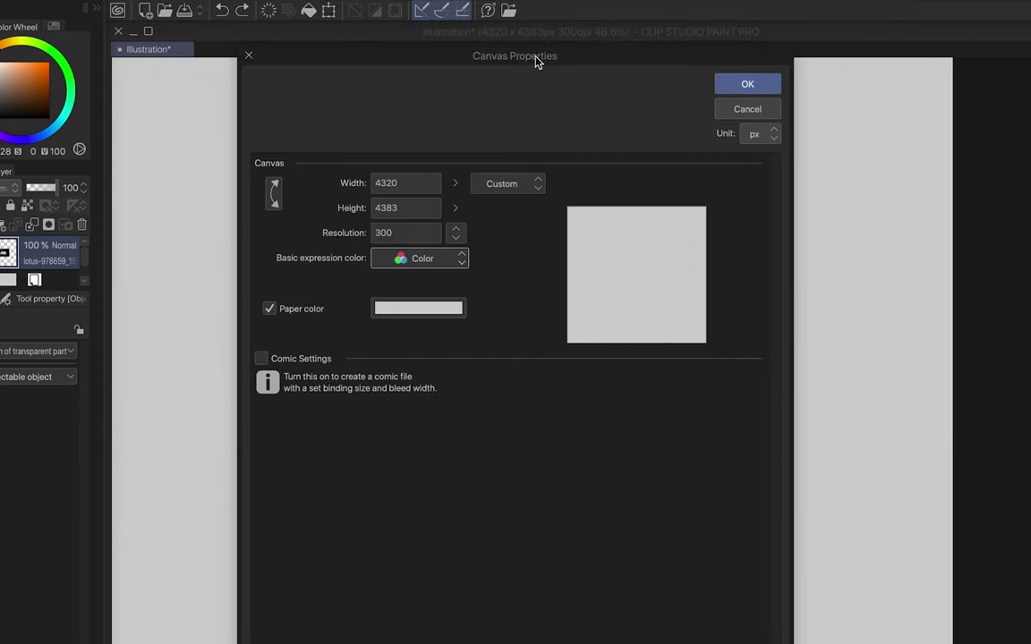
drag(535, 59, 537, 69)
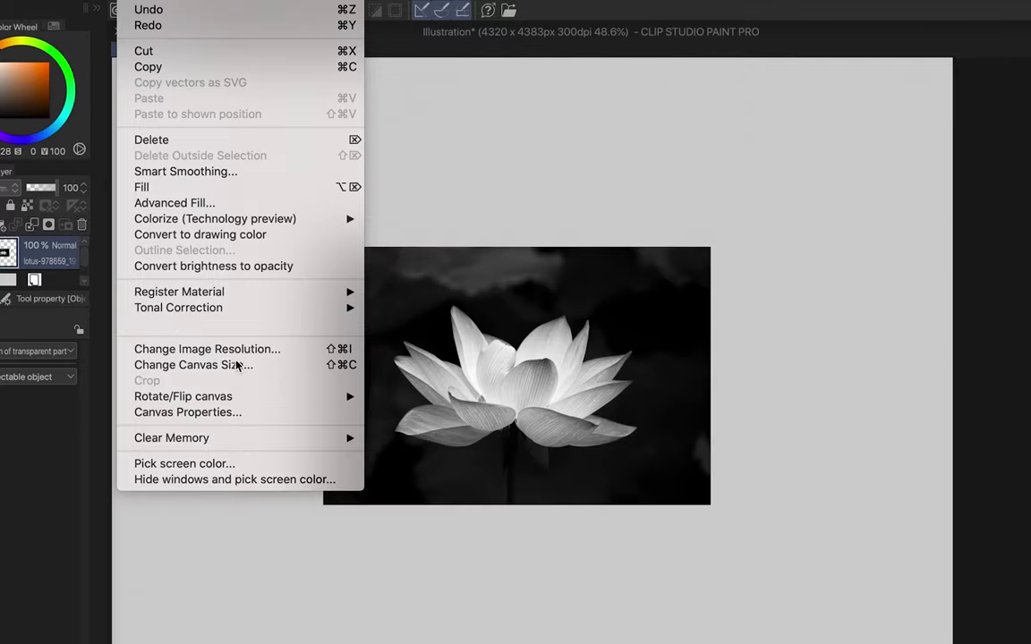
Clear the undo history from memory and check the undo and redo commands
mouse_move(298, 438)
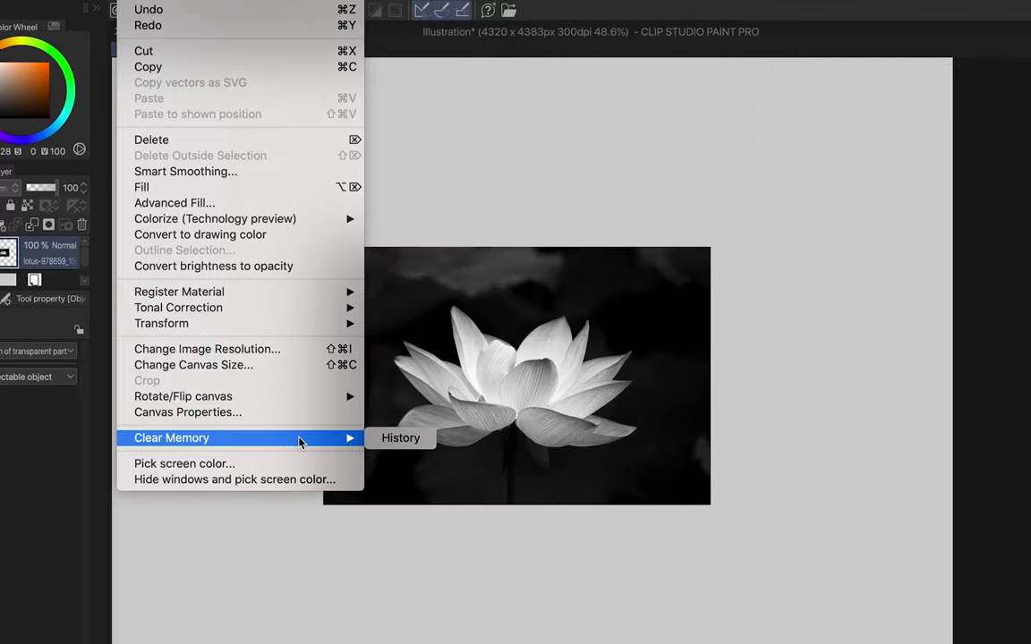
click(377, 447)
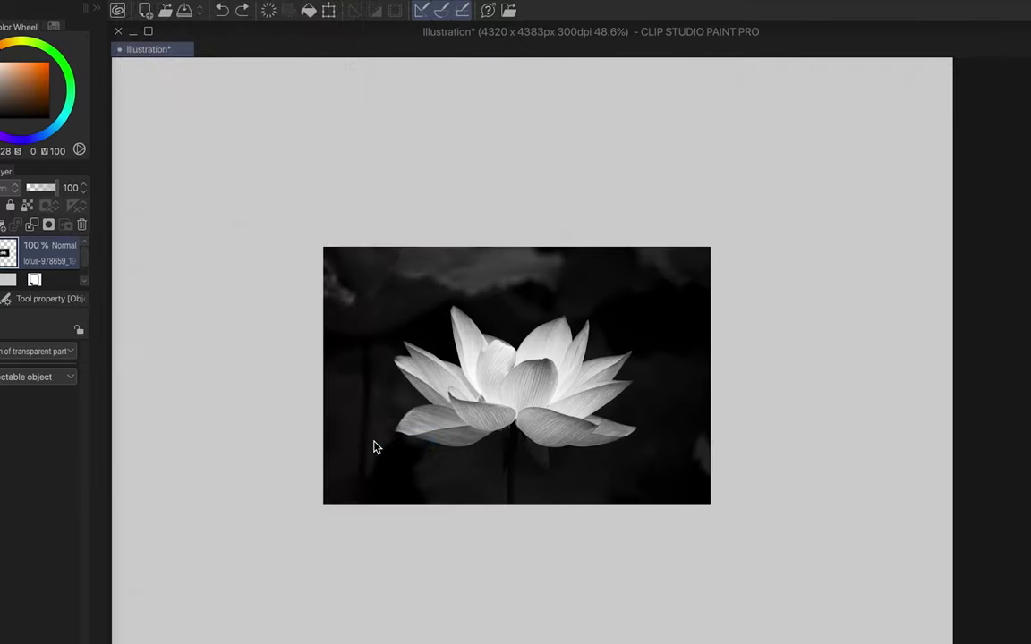
click(607, 284)
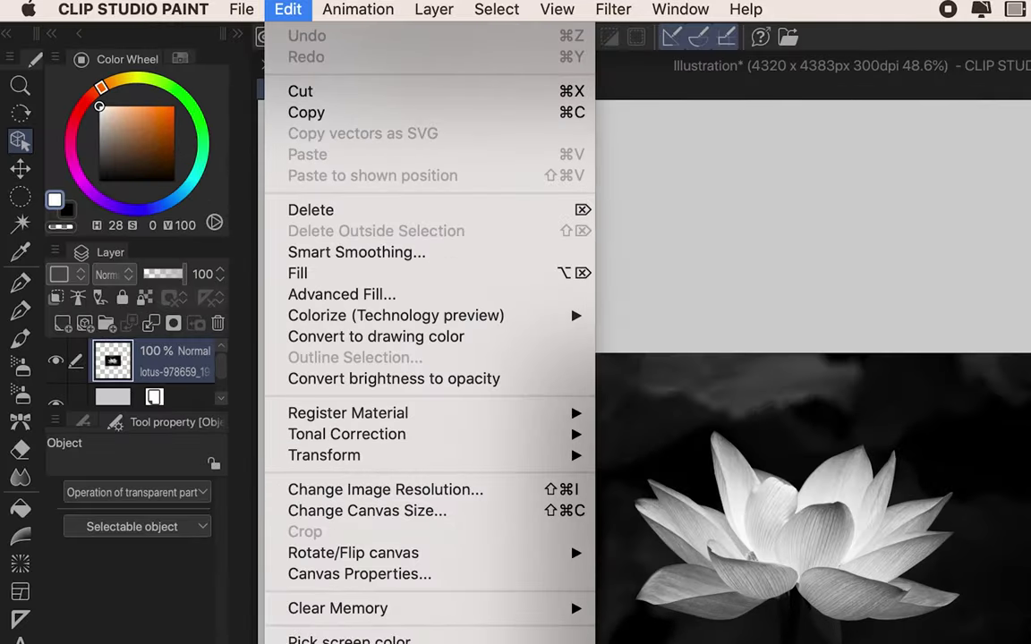
key(Escape)
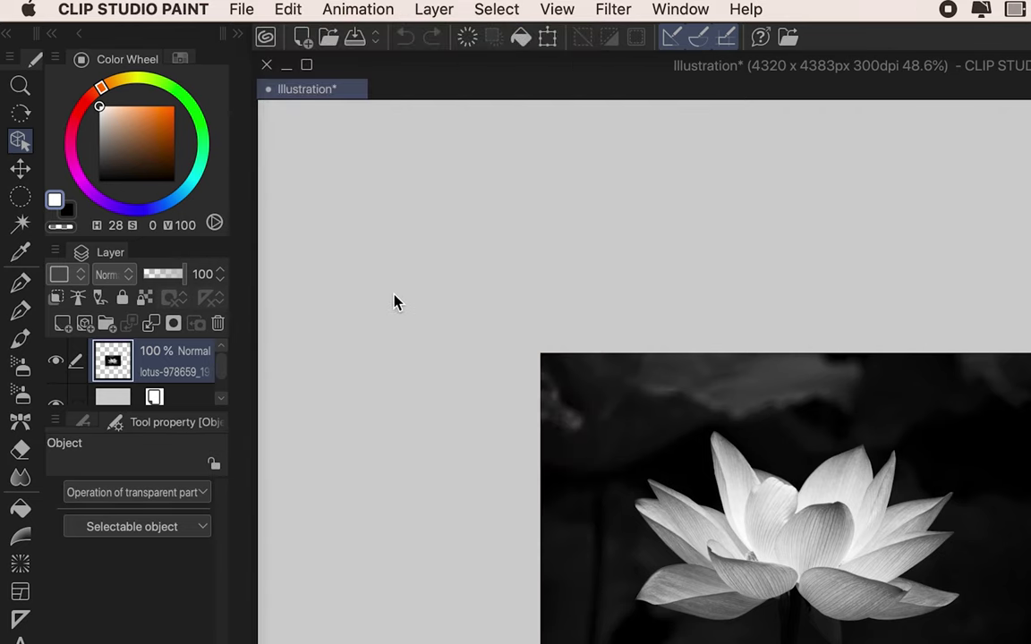
Select the entire canvas and deselect it again
click(381, 5)
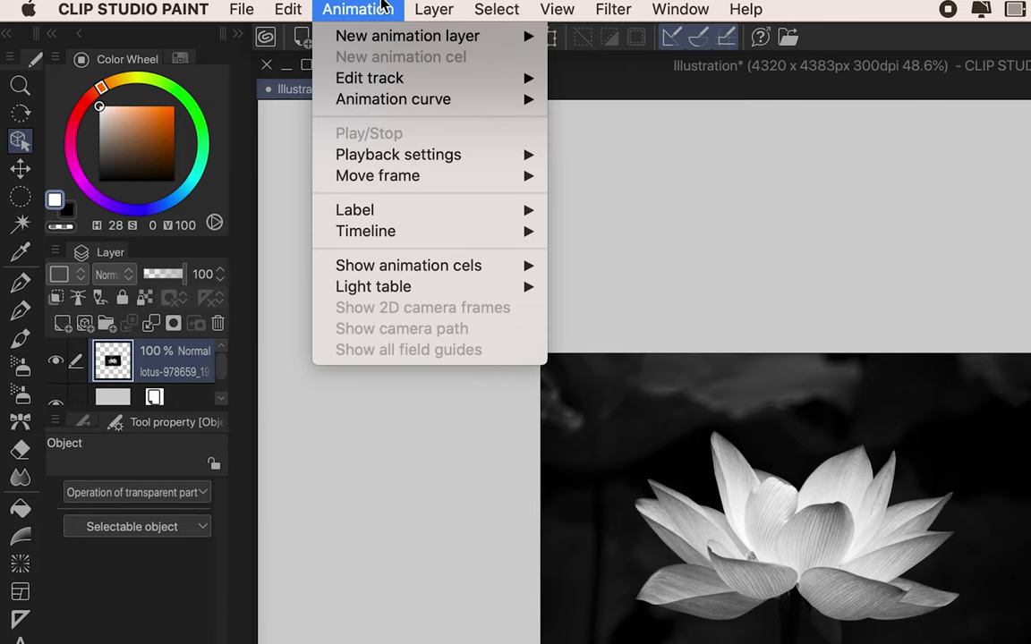
mouse_move(496, 9)
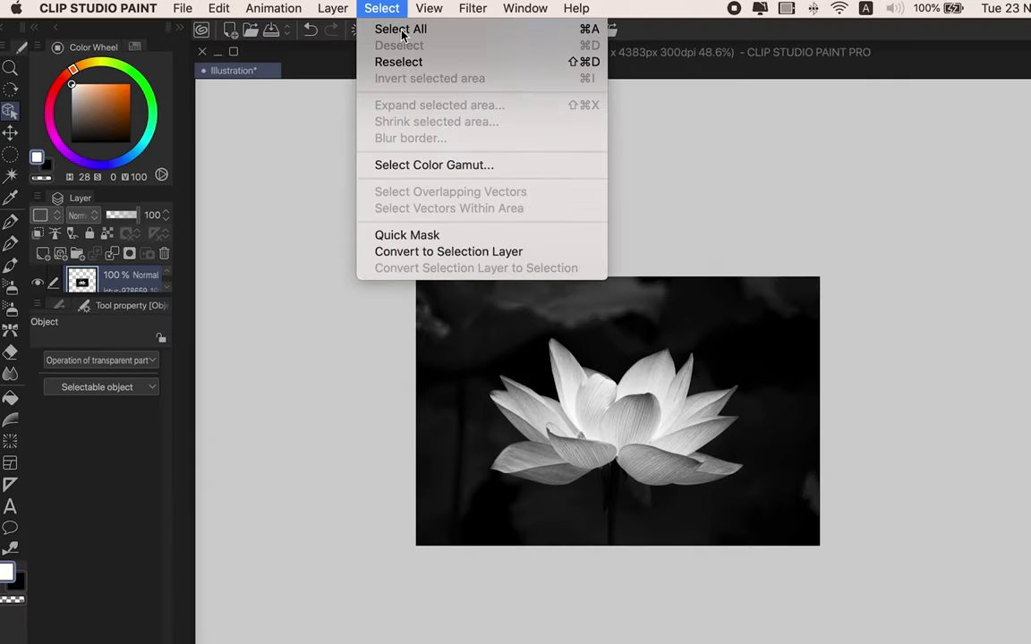
click(402, 28)
key(super+minus)
click(400, 4)
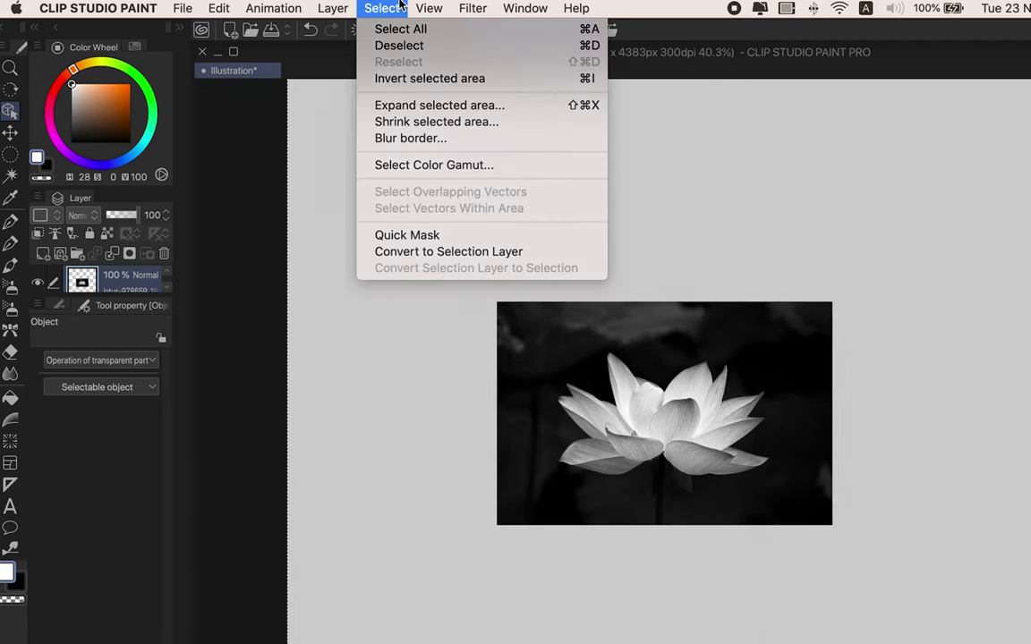
click(399, 46)
Draw an elliptical selection around the lotus flower and try deselecting and inverting it
click(11, 155)
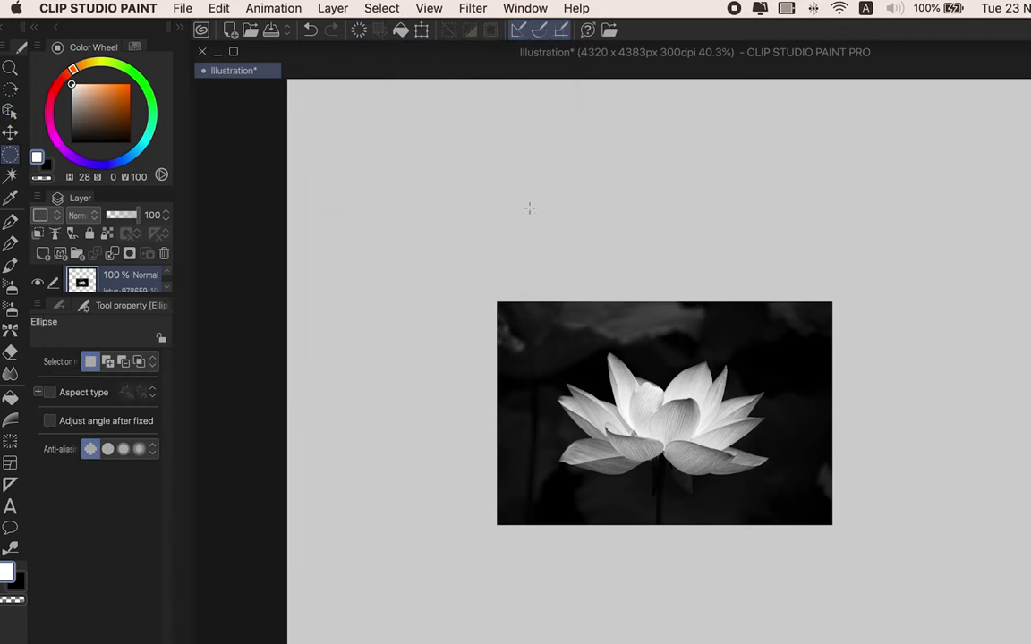
drag(496, 283, 766, 555)
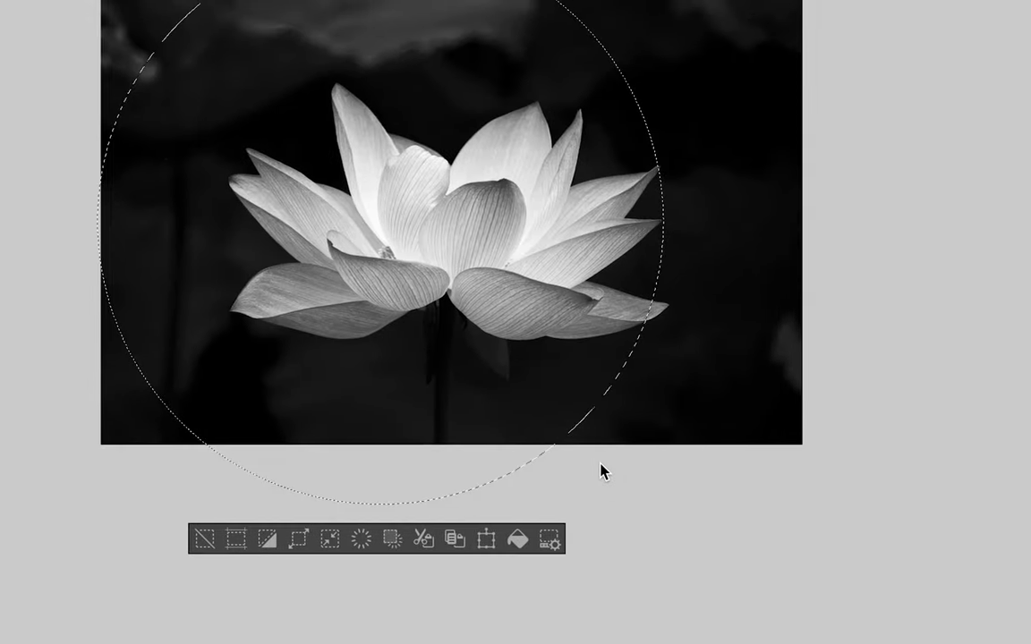
click(202, 540)
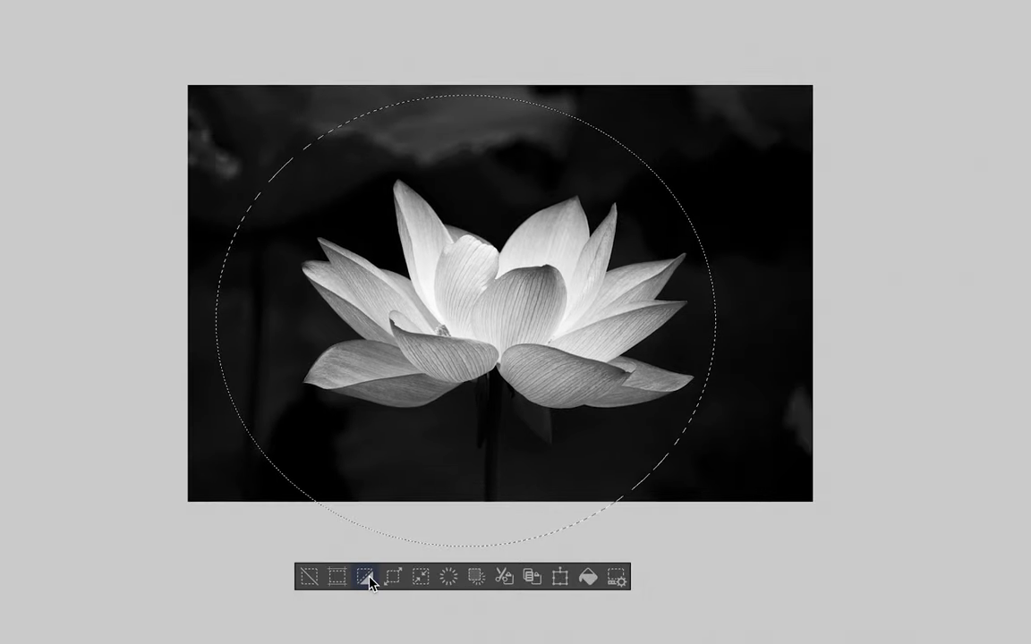
click(367, 579)
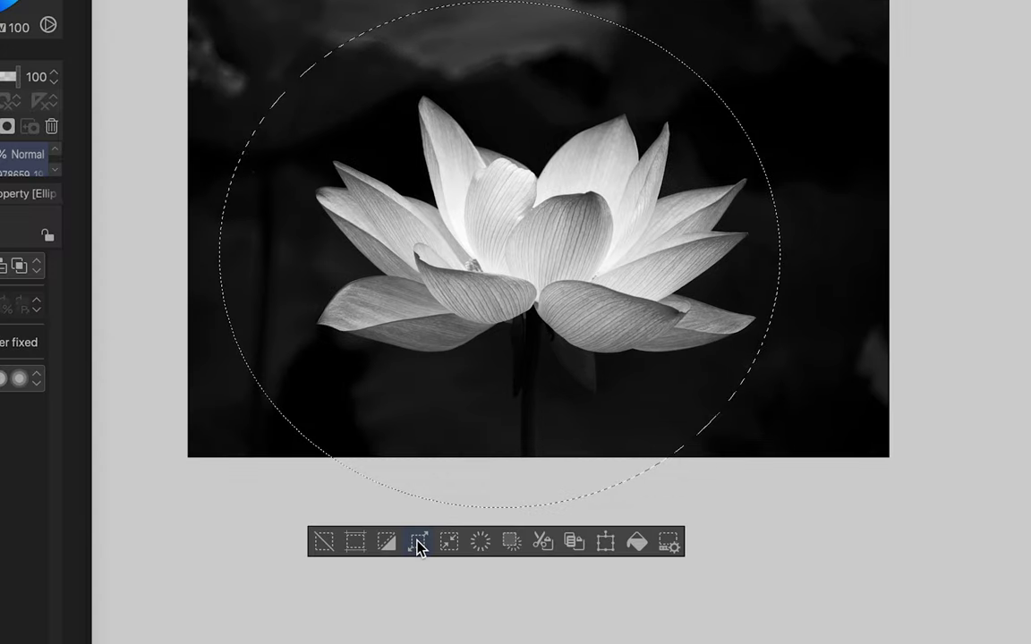
Expand the elliptical selection around the lotus by 10 px
click(417, 542)
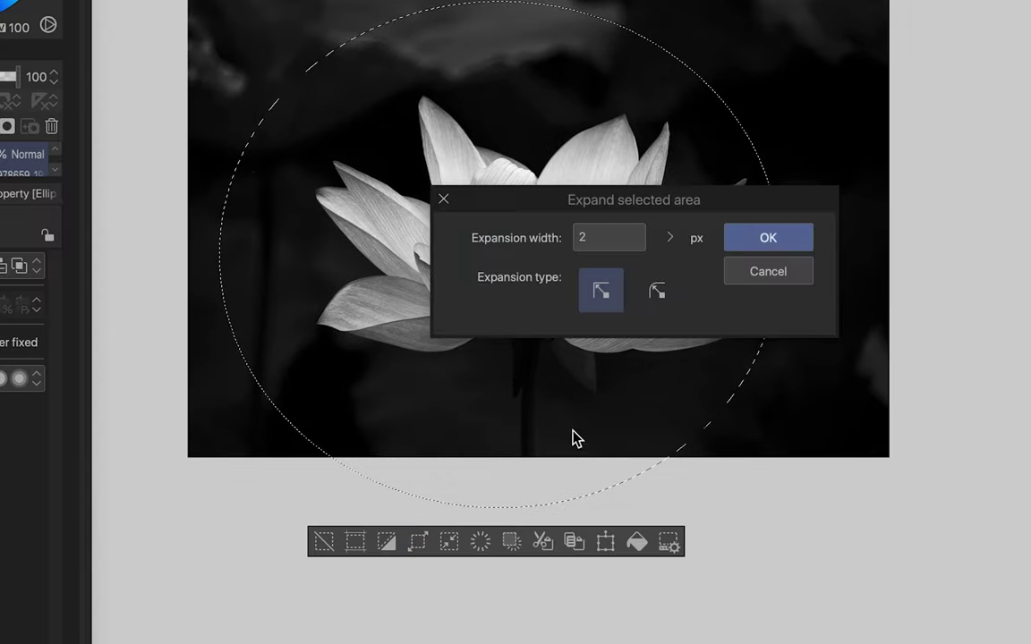
double_click(582, 237)
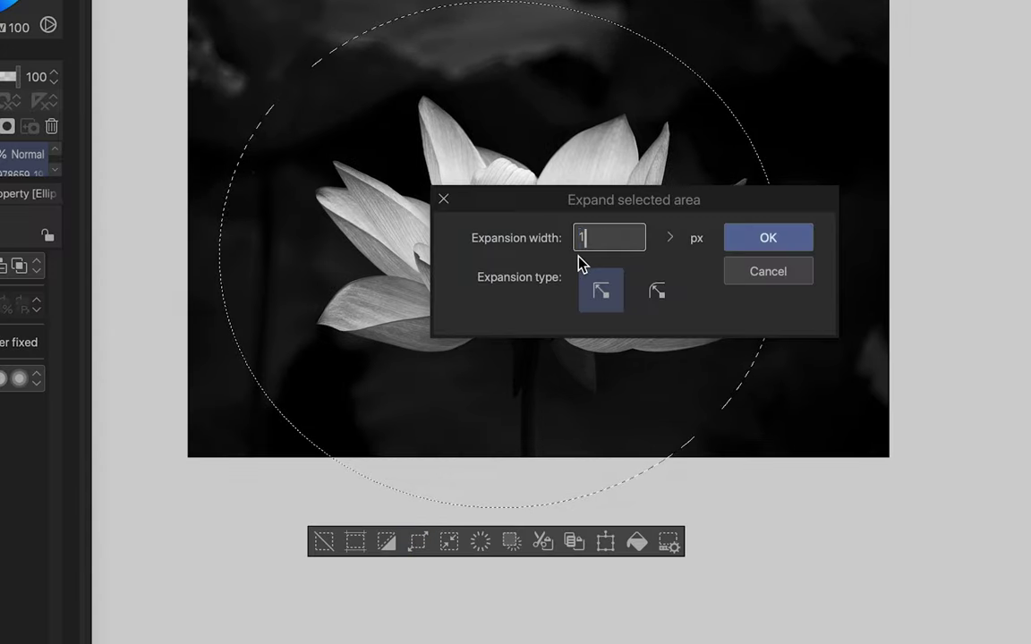
text(10)
key(Return)
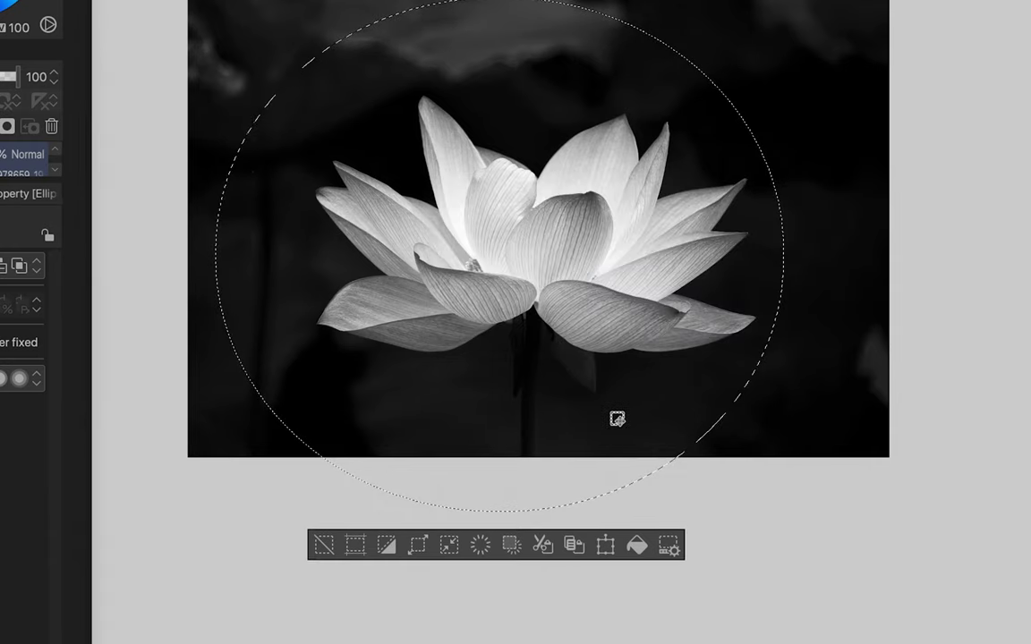
Shrink the elliptical selection, keeping the shrink at the edge of the canvas enabled
click(449, 544)
double_click(610, 219)
text(2)
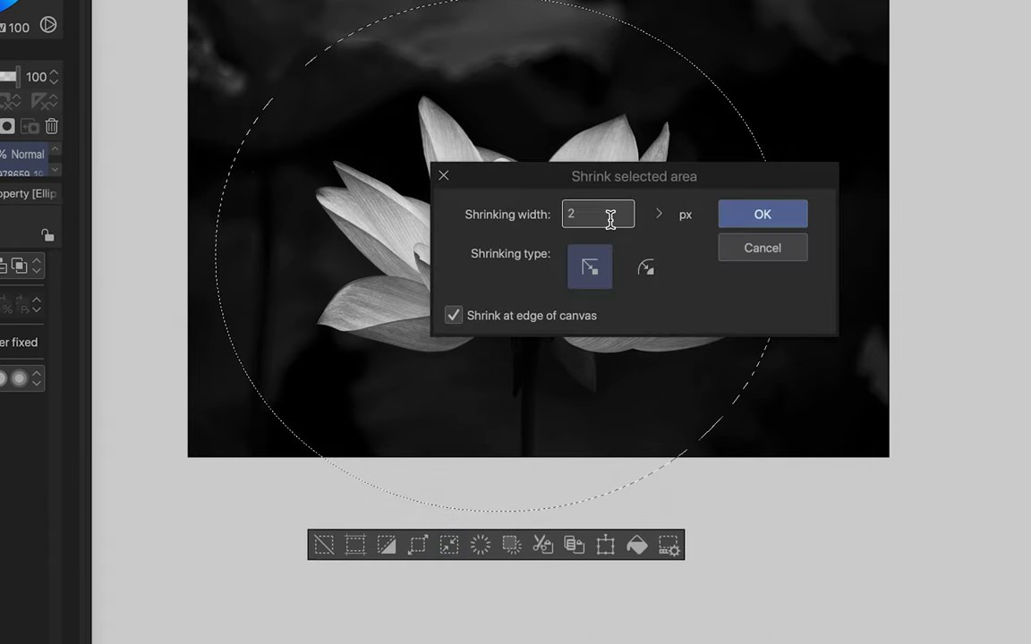
key(Return)
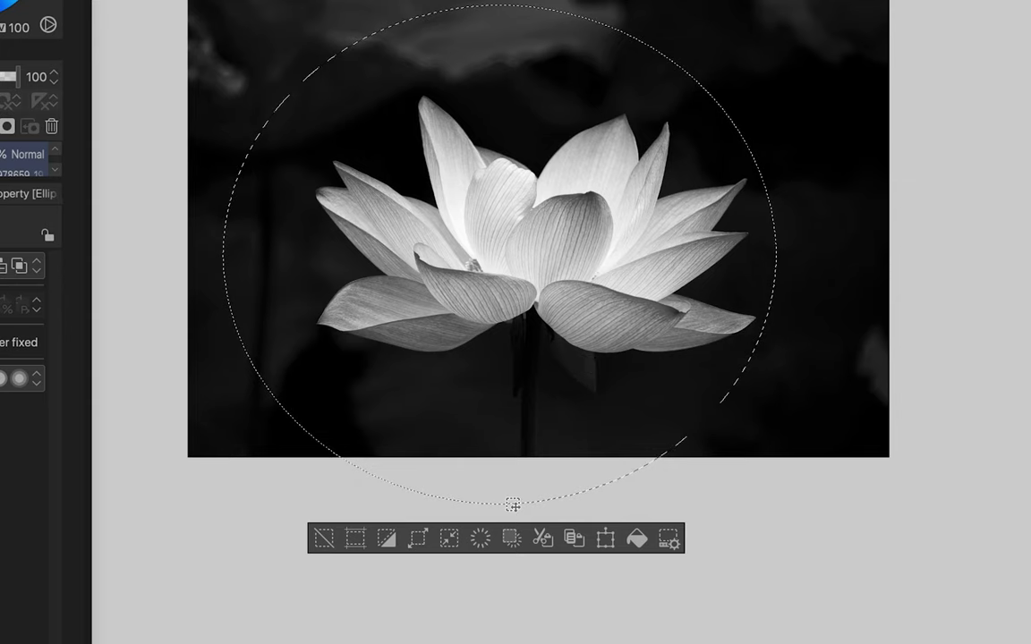
Try deleting the photo inside the ellipse and then outside it, undoing each deletion
click(481, 540)
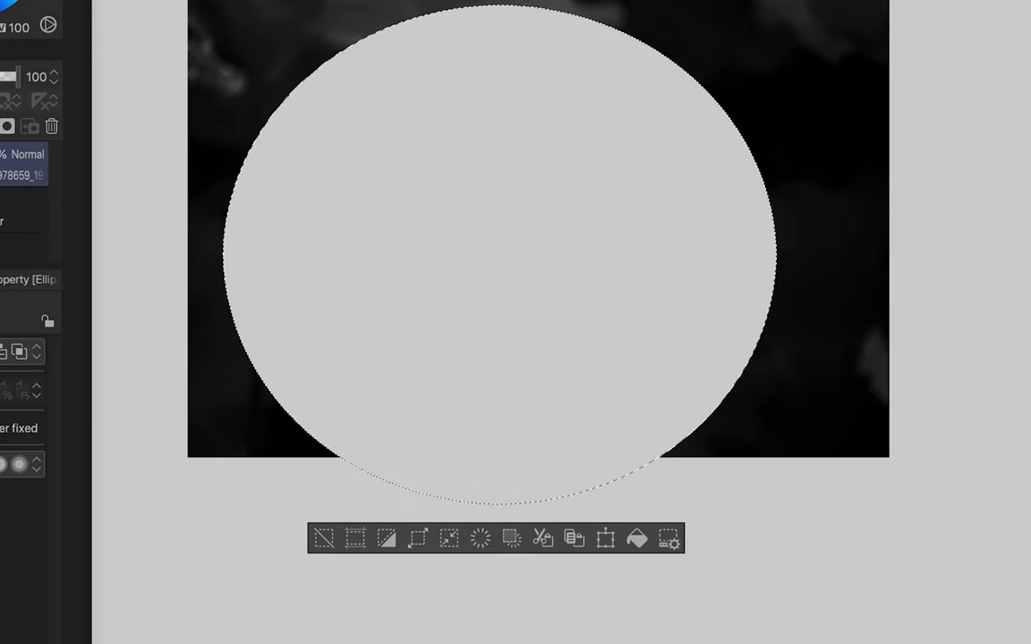
key(ctrl+z)
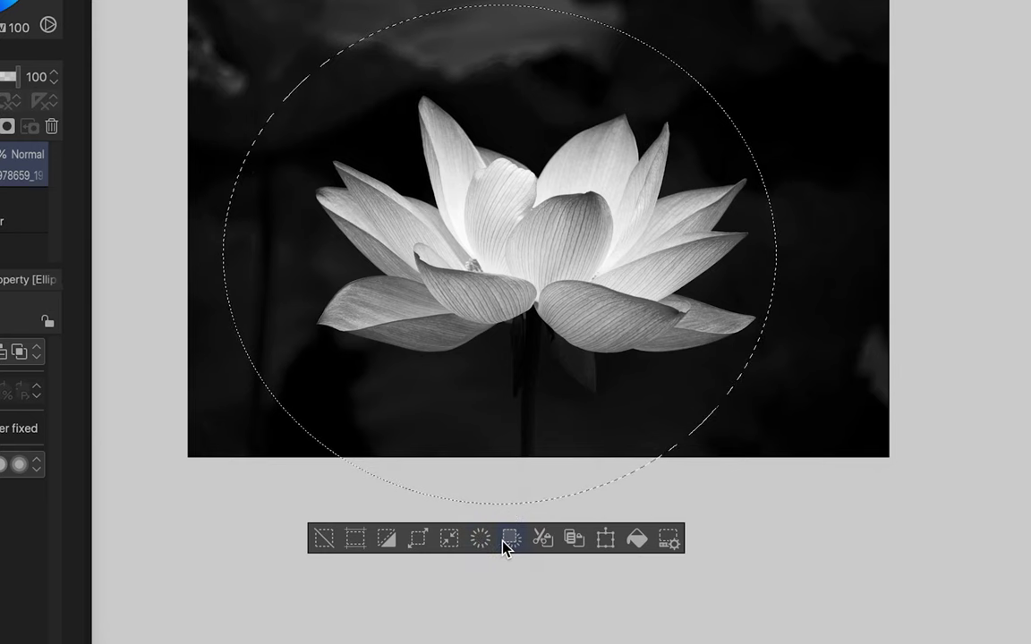
click(506, 544)
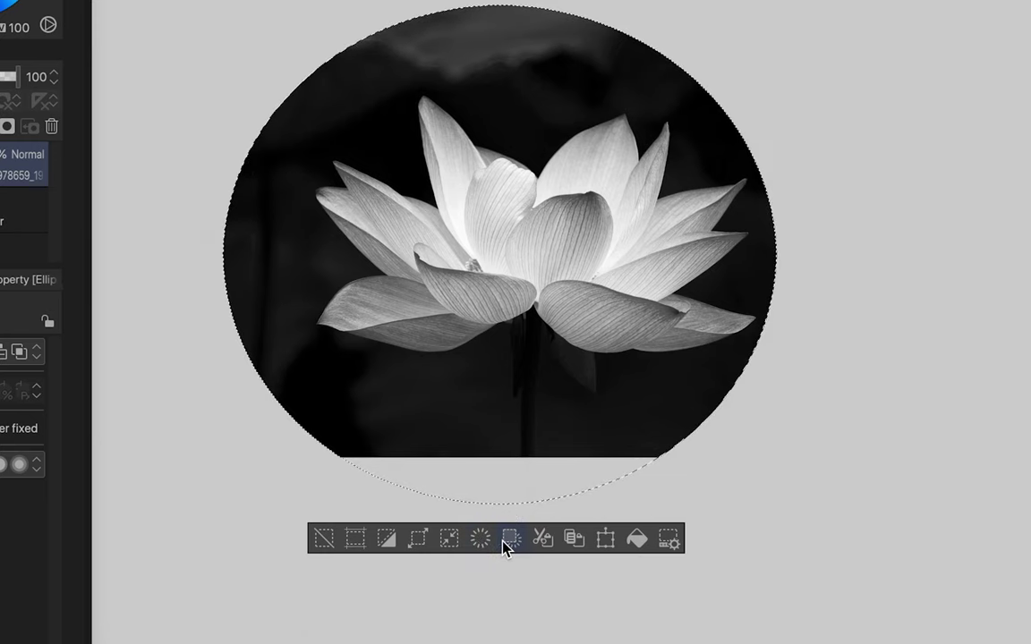
key(ctrl+z)
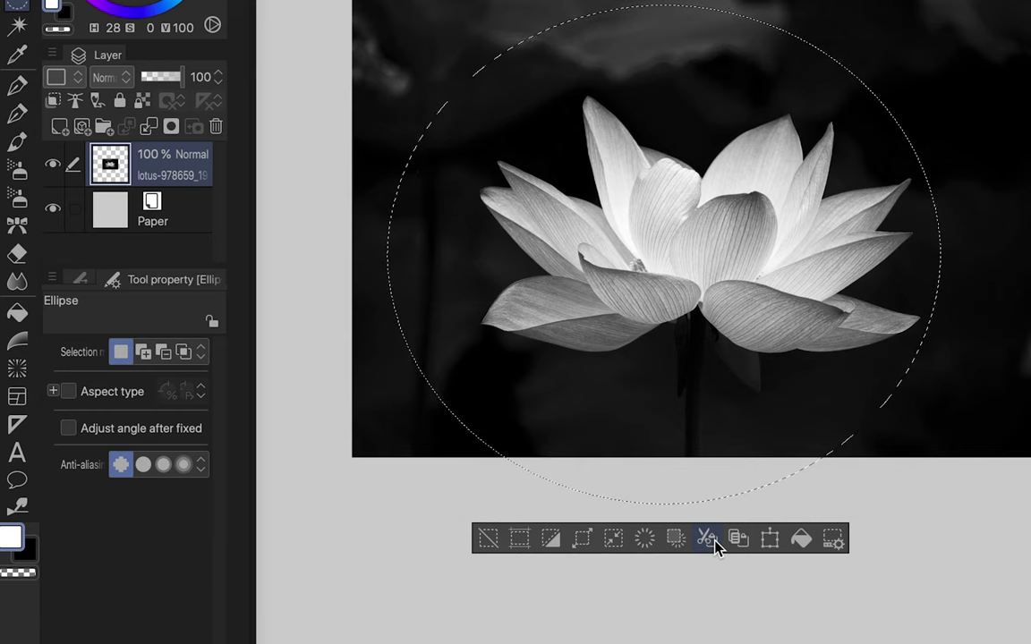
Try cutting and pasting the selected area onto its own layer, undo it, and try transforming the selection before cancelling
click(715, 542)
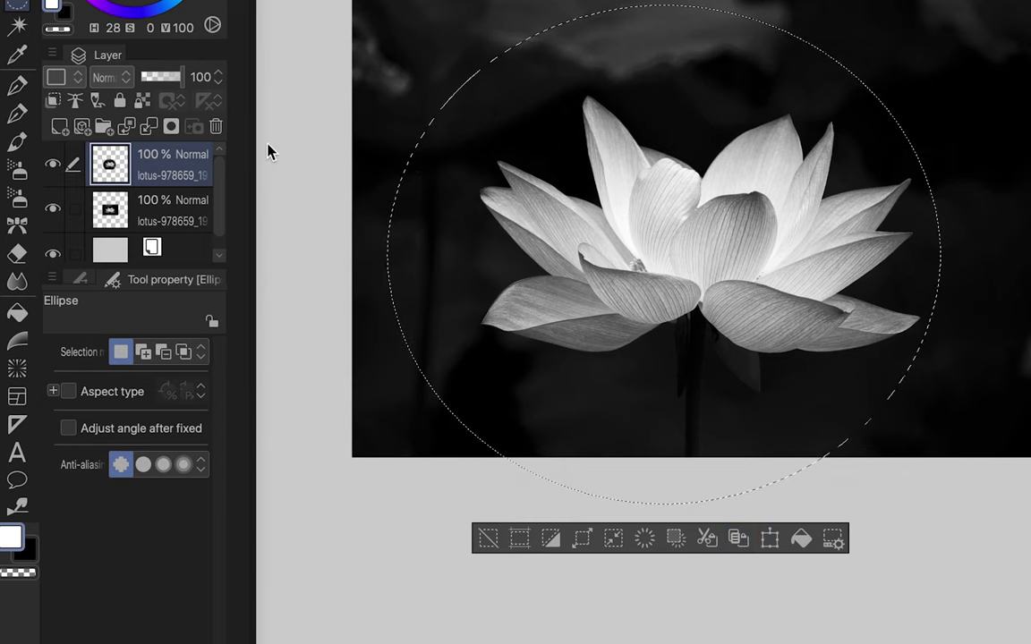
key(super+z)
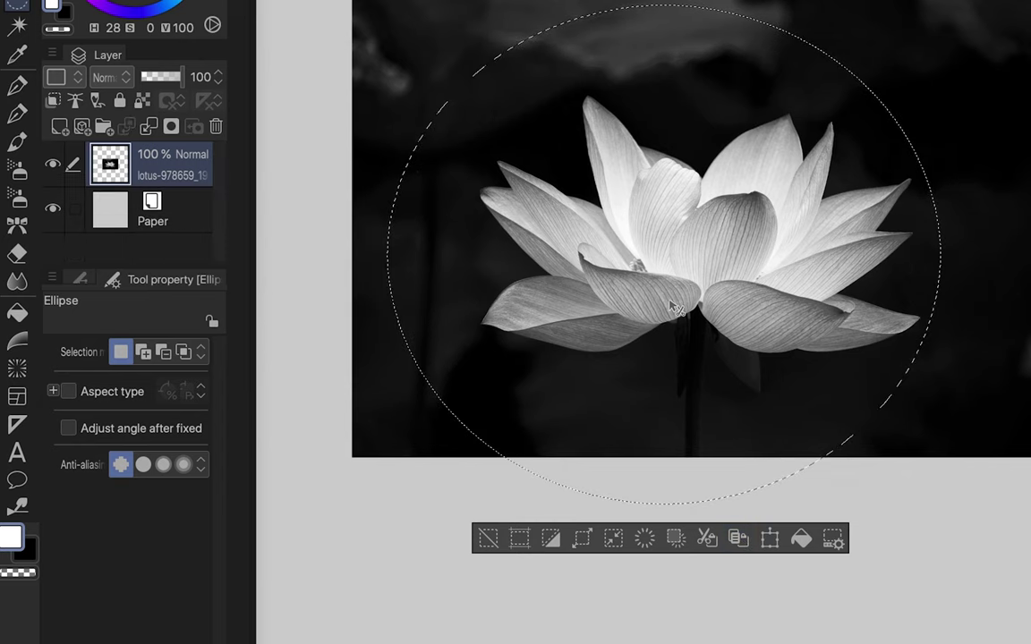
click(770, 537)
drag(962, 437, 902, 545)
key(Escape)
Try filling the elliptical selection with orange and undo the fill
click(801, 539)
click(800, 537)
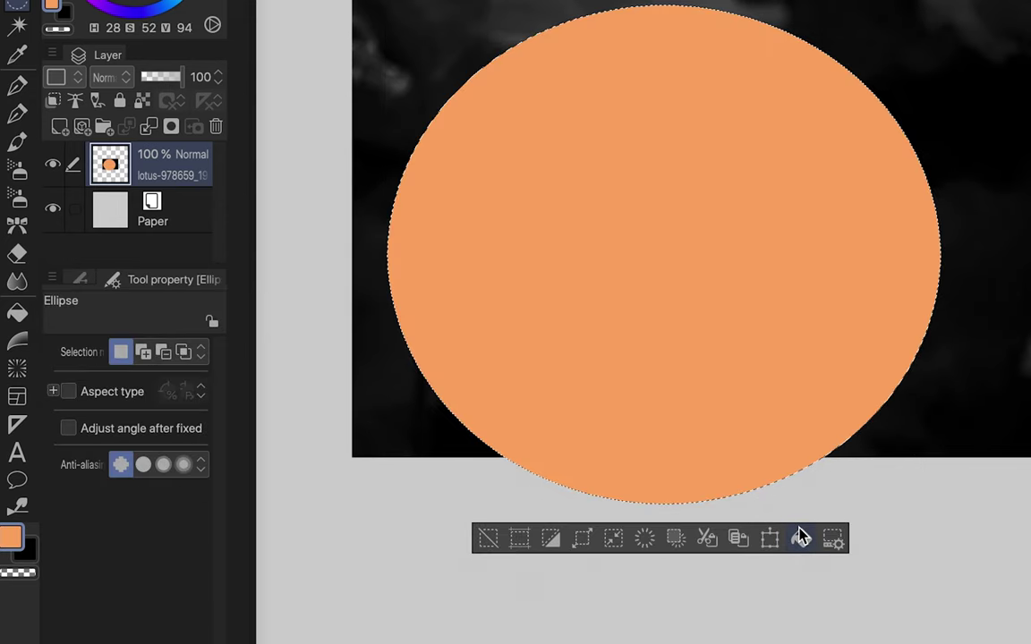
key(super+z)
click(474, 7)
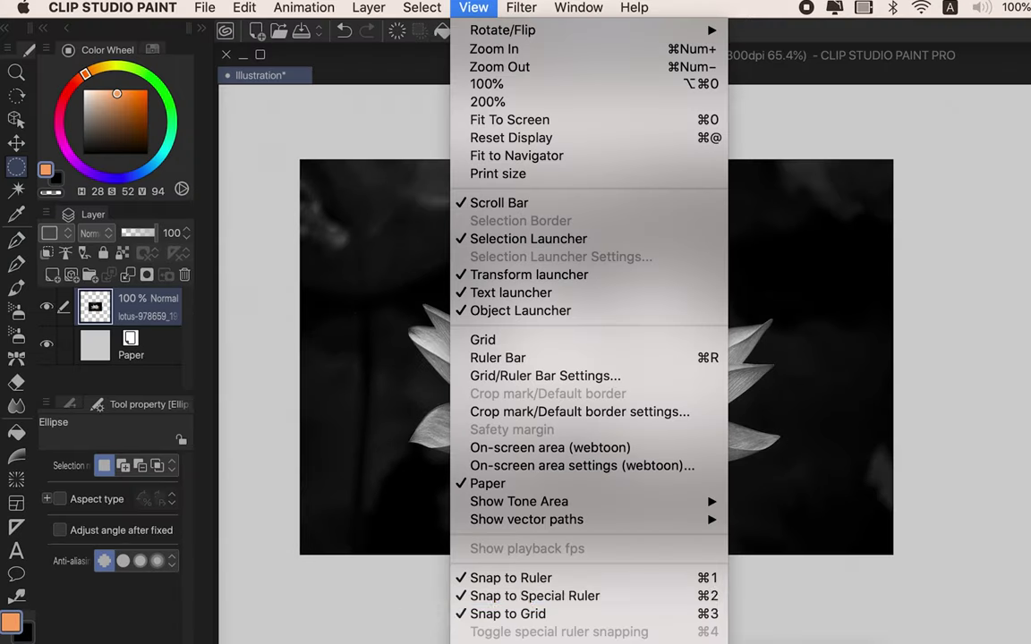
mouse_move(112, 7)
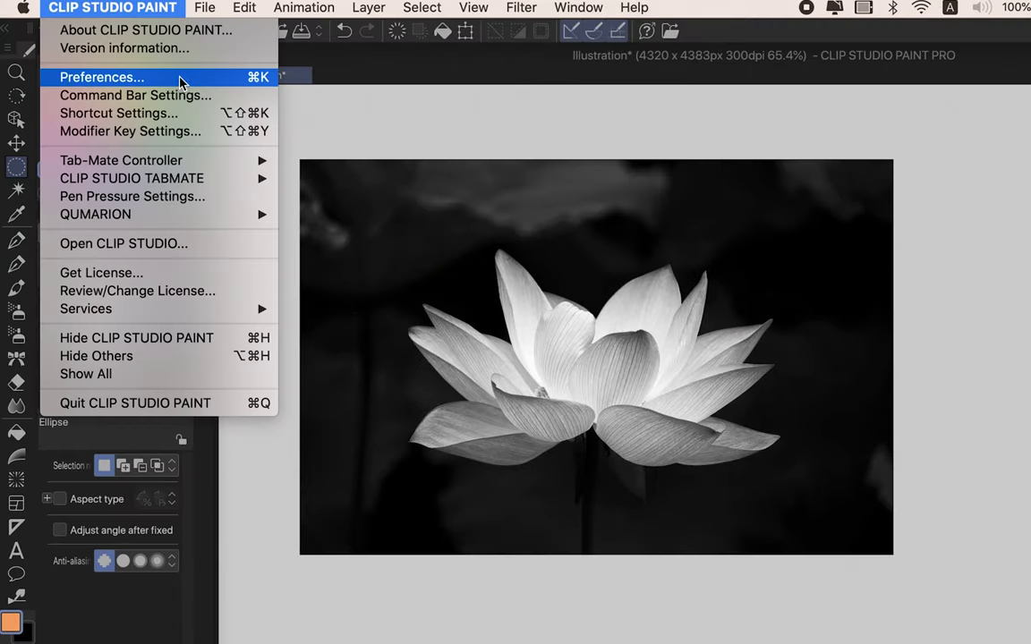
click(444, 249)
click(475, 7)
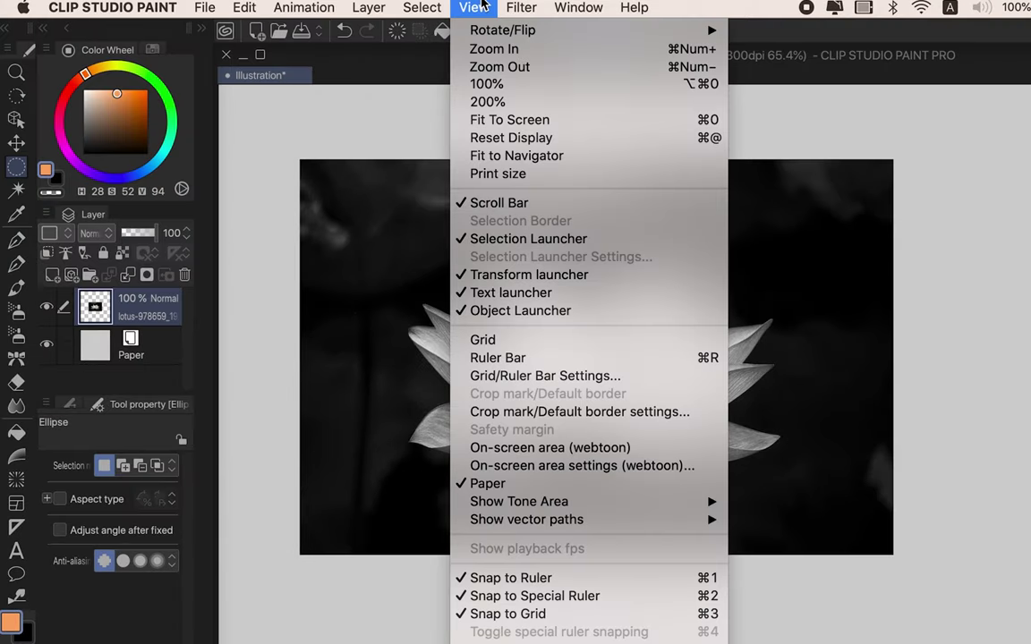
click(482, 5)
Expand the collapsed Navigator palette column and switch the canvas grid on and off again
click(202, 28)
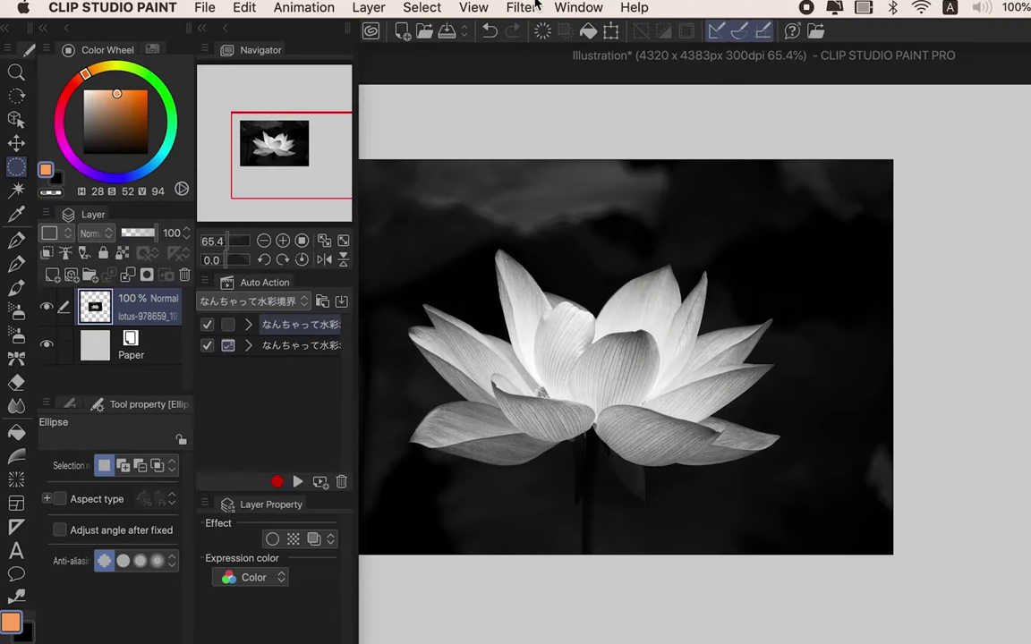
click(445, 5)
mouse_move(472, 8)
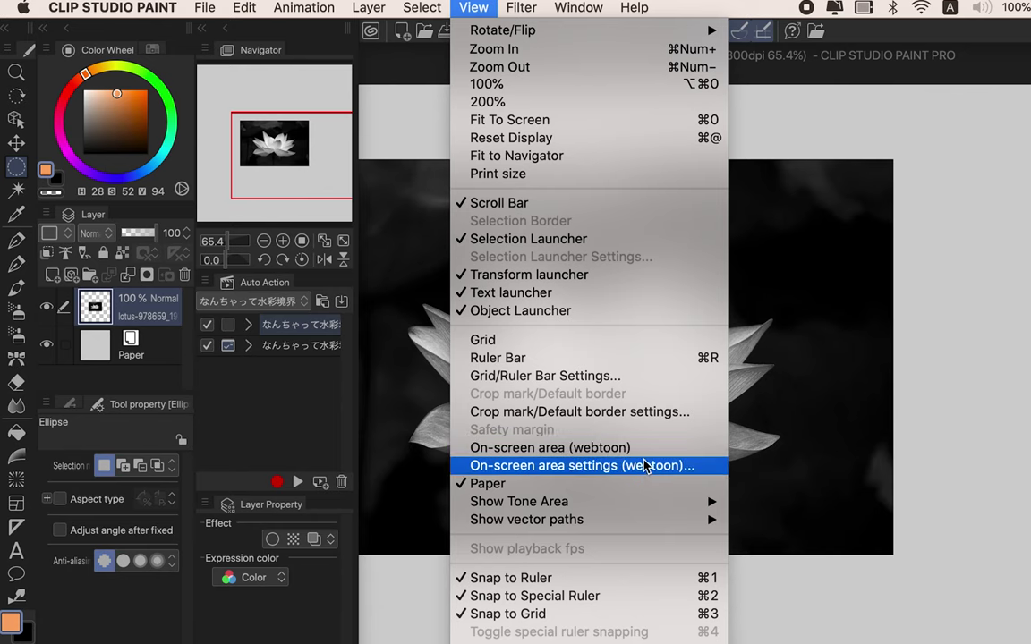
click(483, 340)
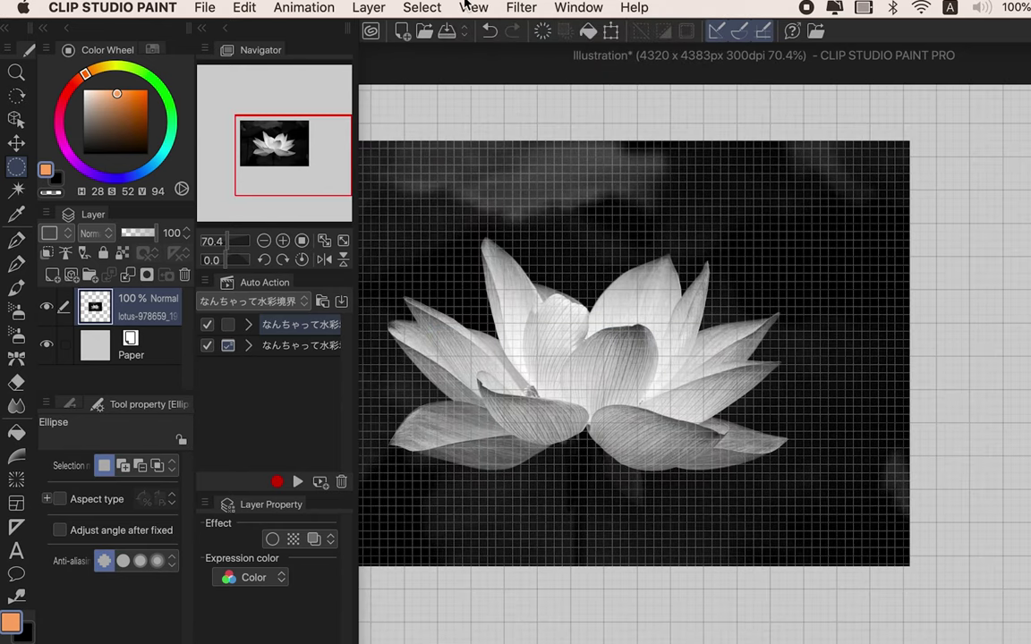
click(442, 5)
mouse_move(472, 8)
click(537, 341)
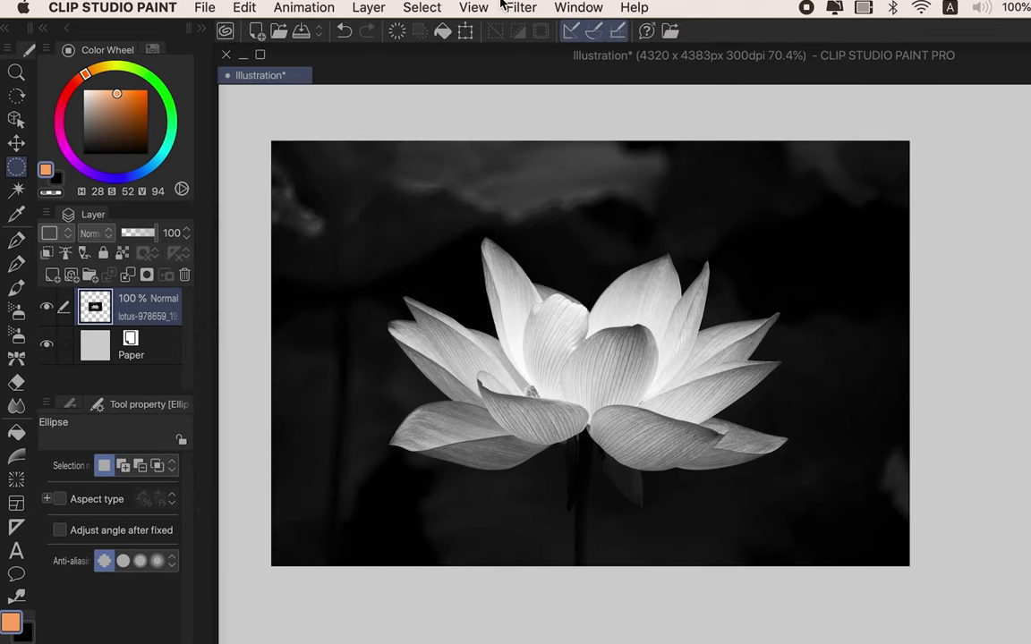
Preview a Motion blur on the lotus photo with strength 71.80, angle 0, both directions and Box mode
click(519, 8)
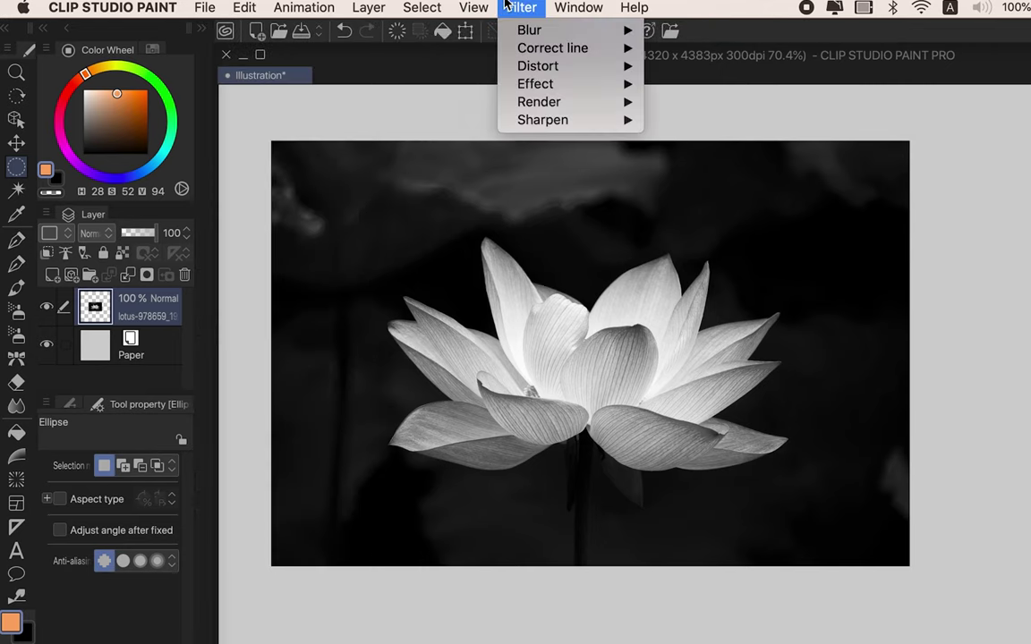
mouse_move(550, 39)
click(703, 90)
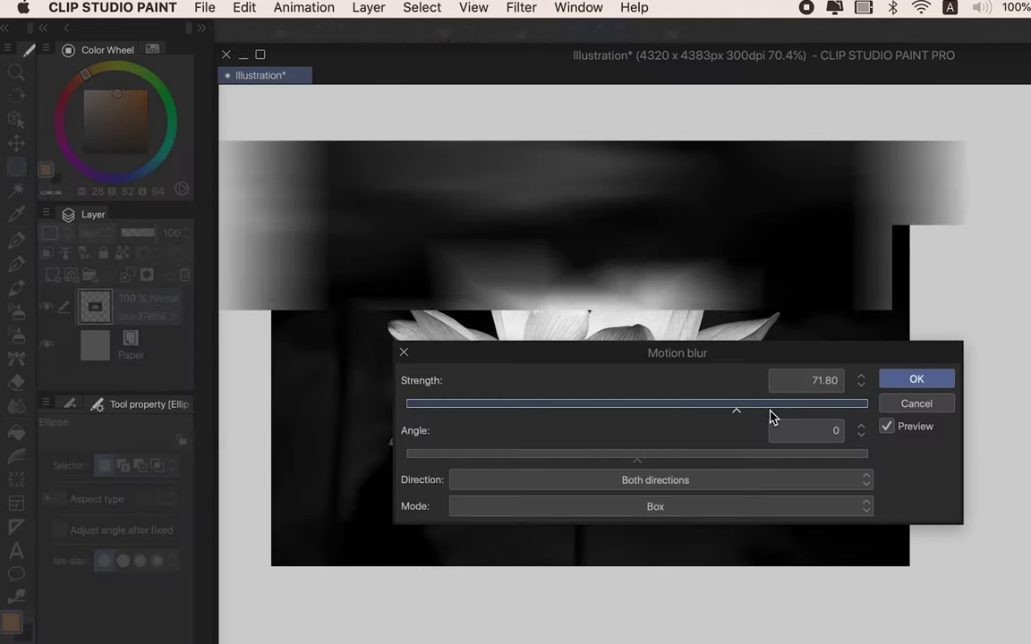
click(927, 391)
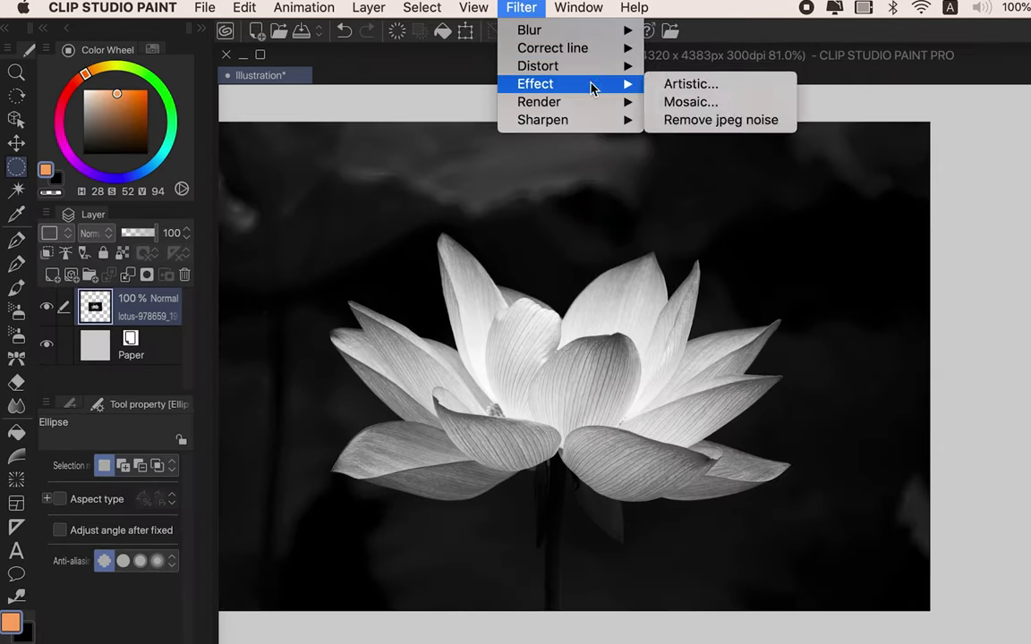
Hide the lotus photo layer and draw a dark blue heart on a new layer
click(237, 311)
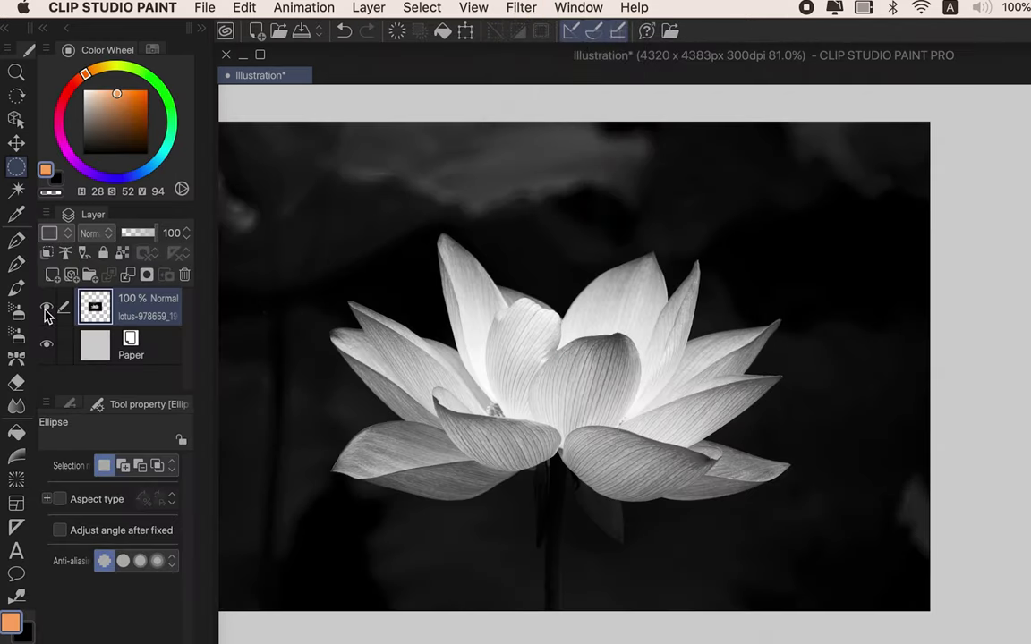
click(46, 309)
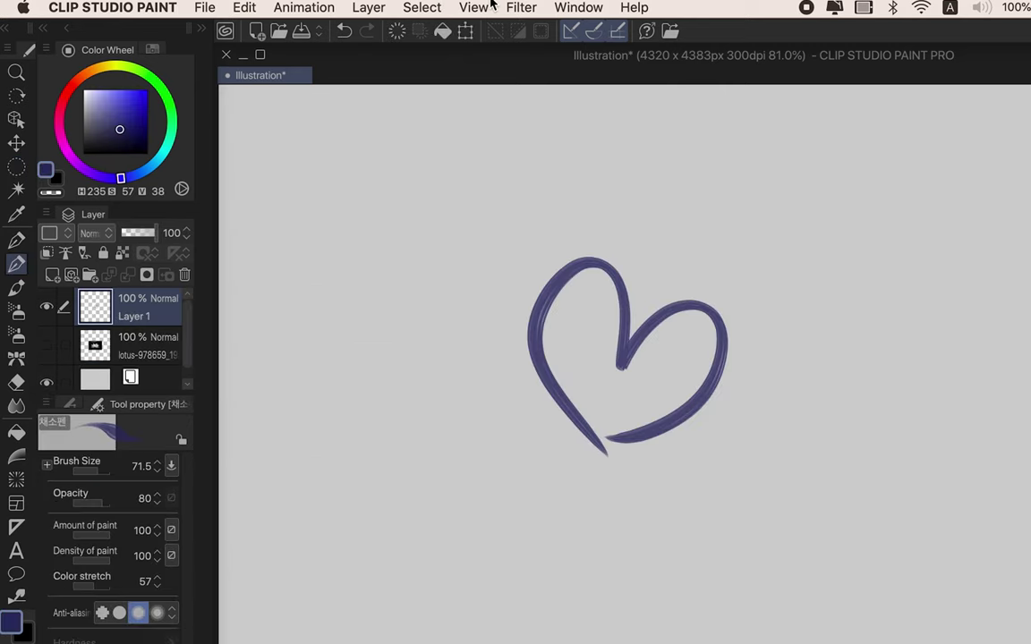
Use Adjust line width on the heart, trying Thicken at scale 17.82 and switching to the process that thins the line
click(521, 8)
mouse_move(564, 49)
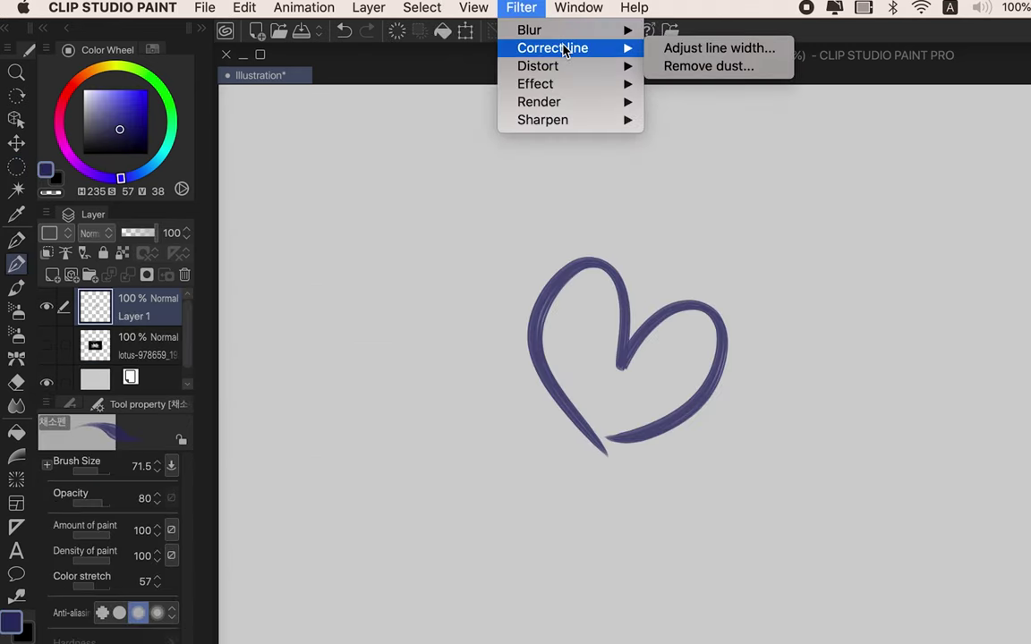
click(680, 48)
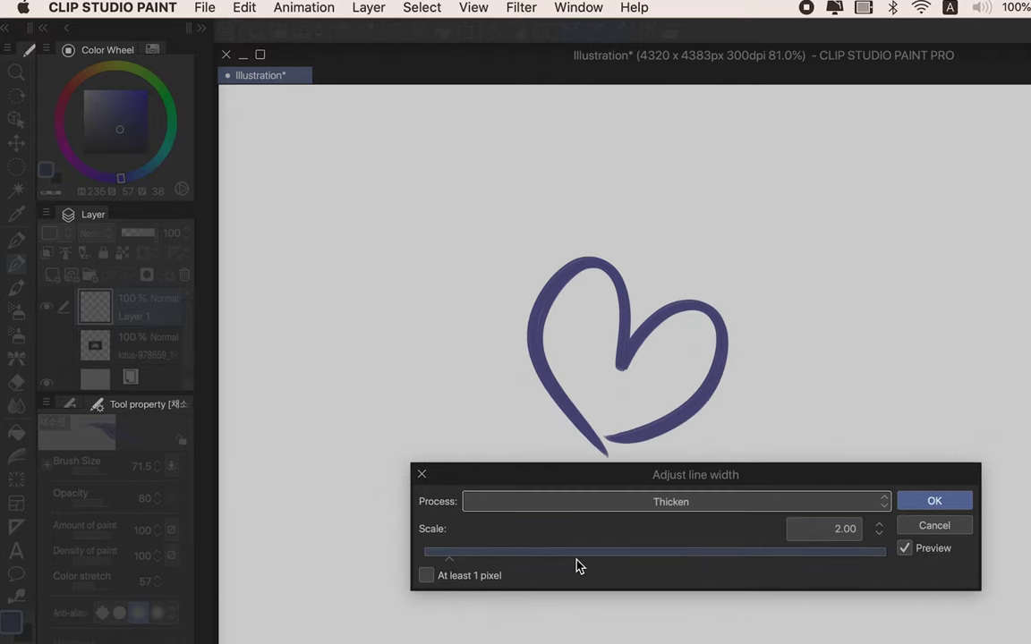
drag(577, 565, 775, 577)
click(829, 560)
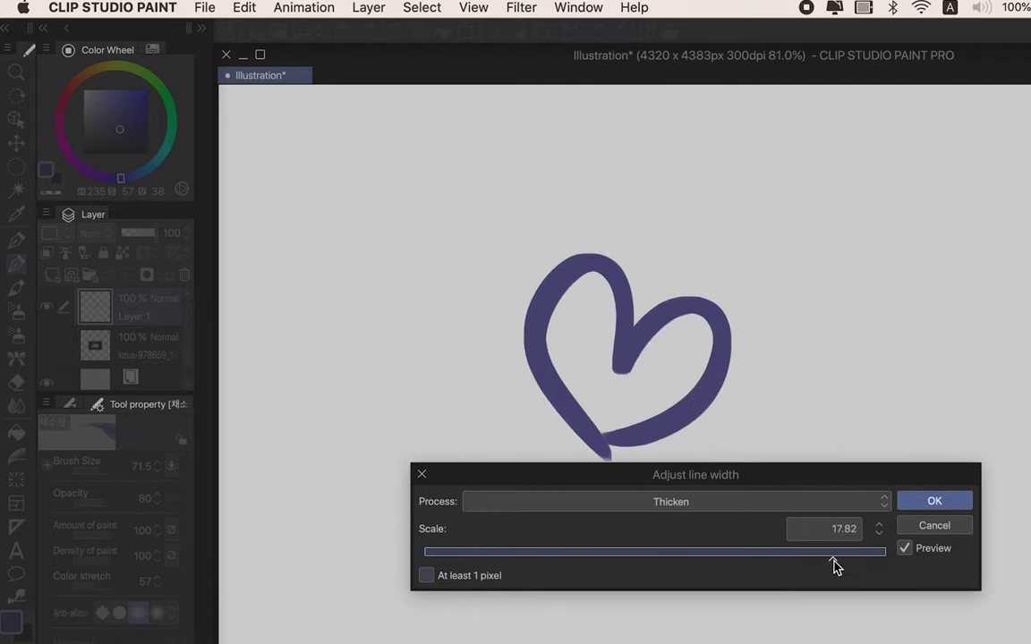
click(621, 503)
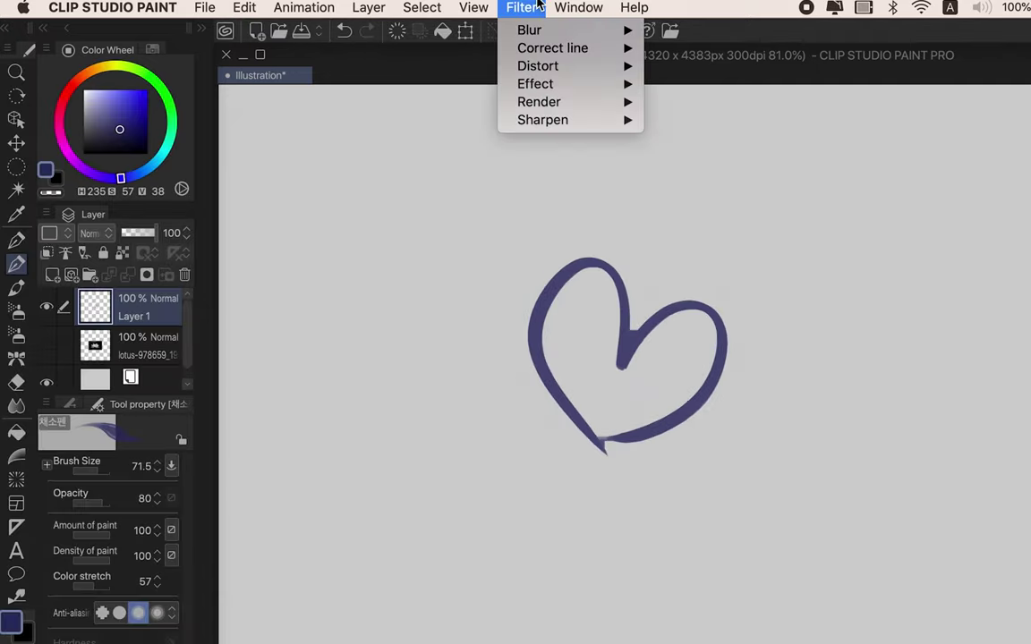
Add small specks around the heart and try Remove dust from transparency on them with a larger dust size
mouse_move(563, 47)
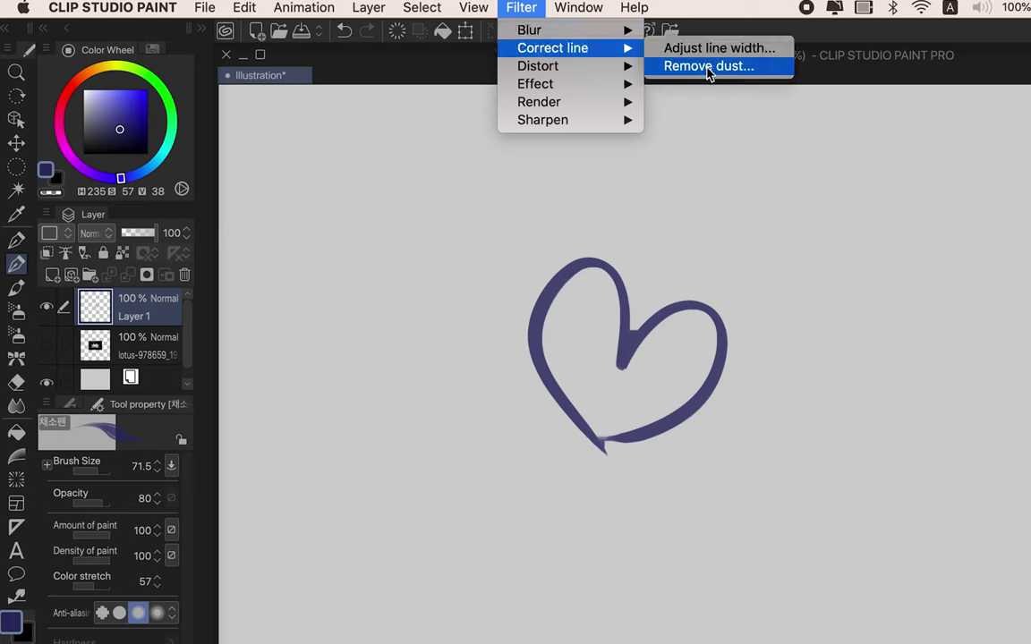
click(709, 246)
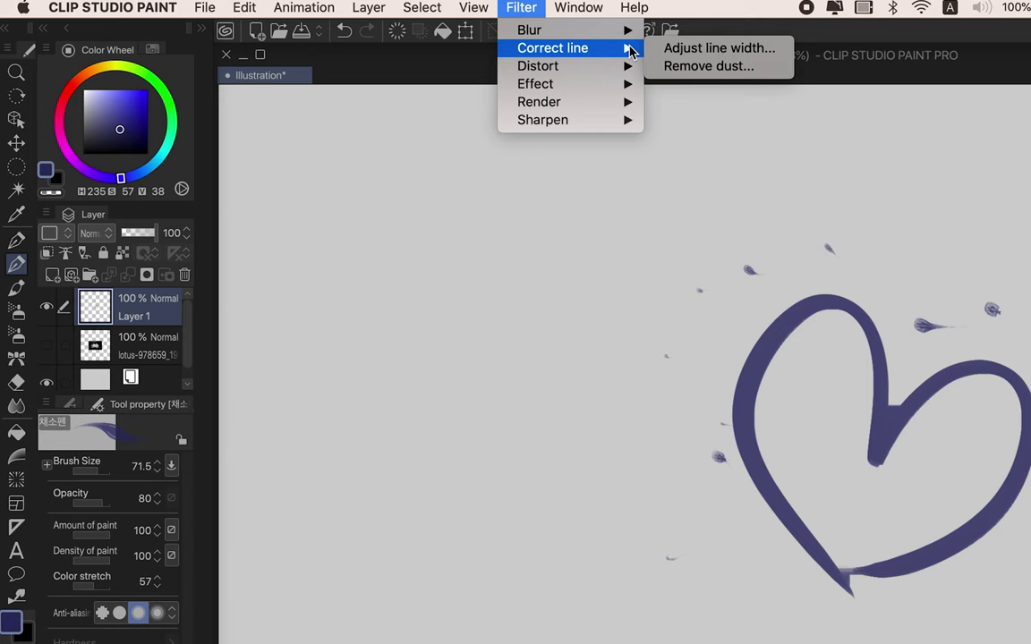
click(718, 65)
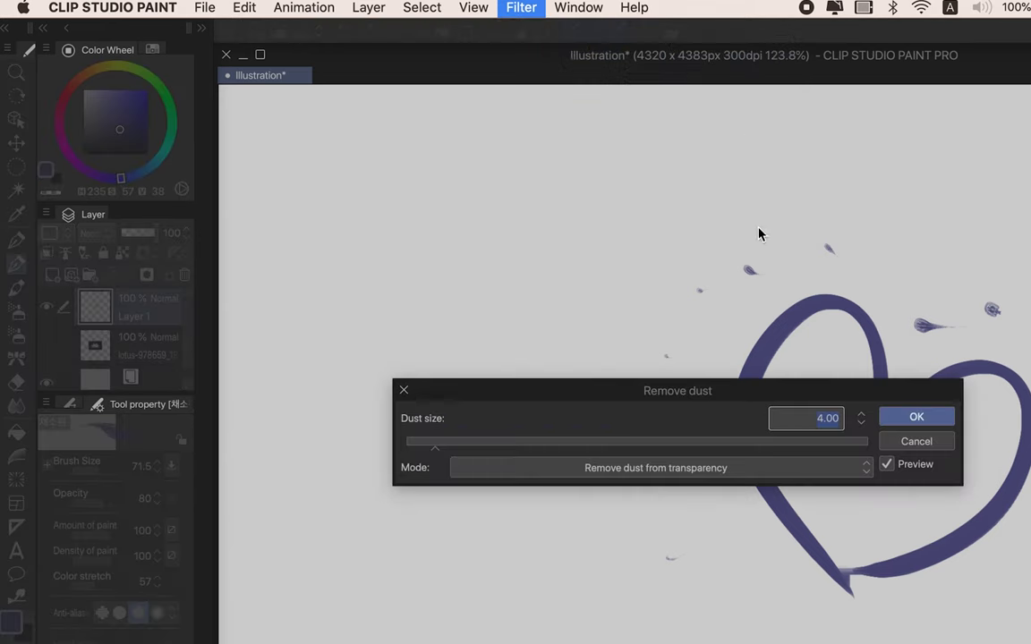
drag(761, 393, 754, 552)
click(553, 605)
drag(553, 608, 851, 605)
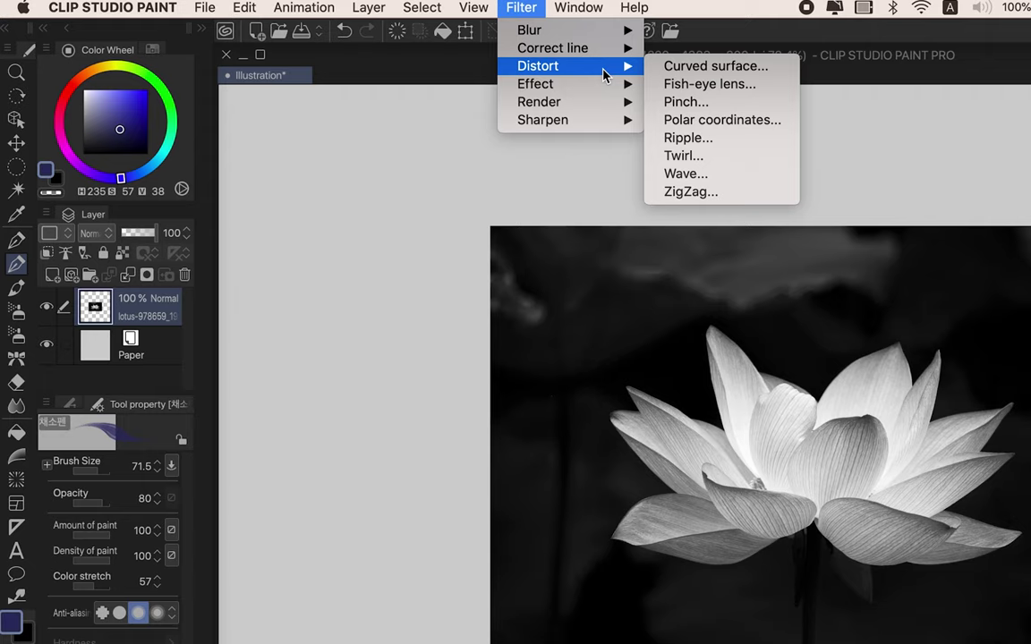
Apply the Artistic filter with the Color and lines process to the lotus photo, and try the Mosaic filter with a larger tile size
mouse_move(537, 85)
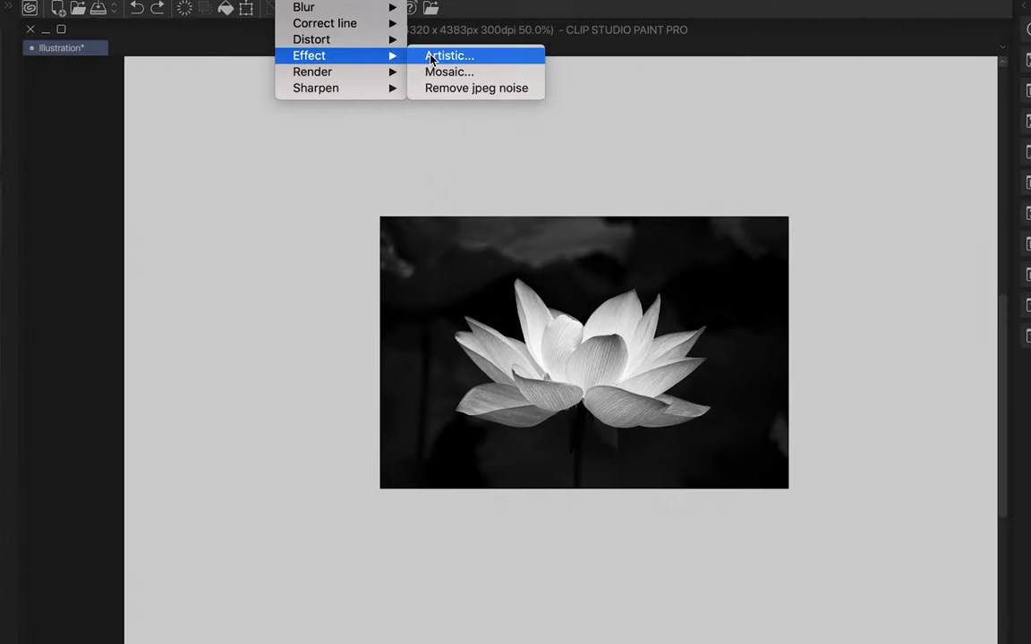
click(432, 57)
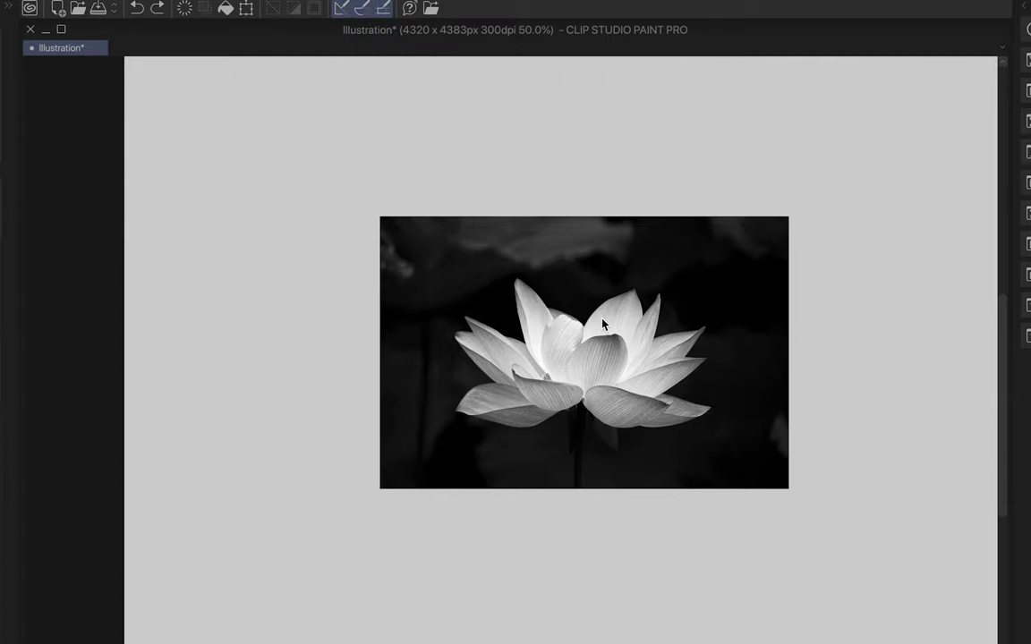
scroll(590, 295, up, 3)
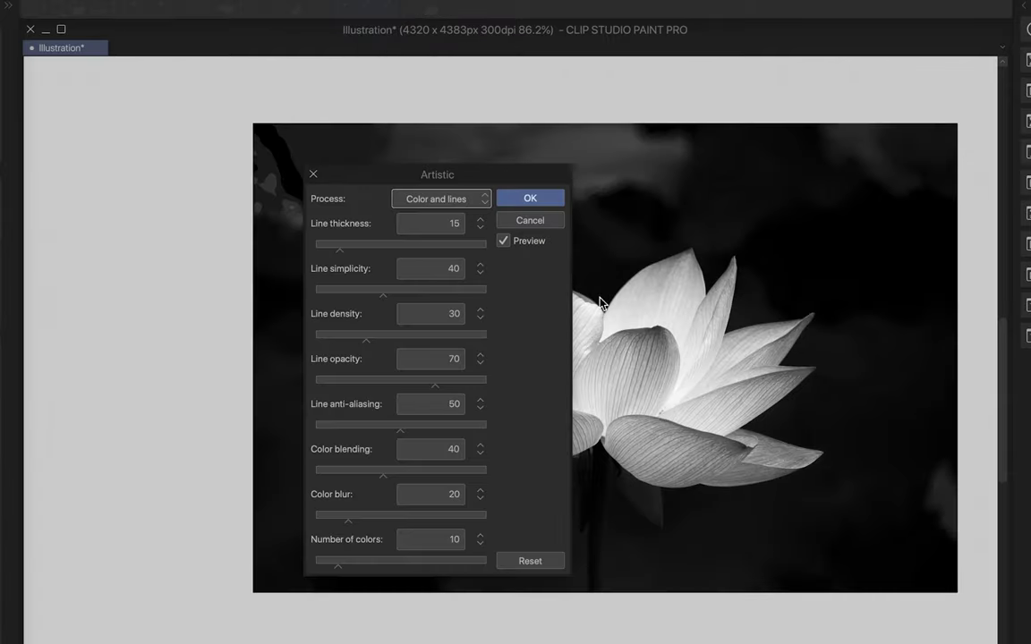
click(535, 197)
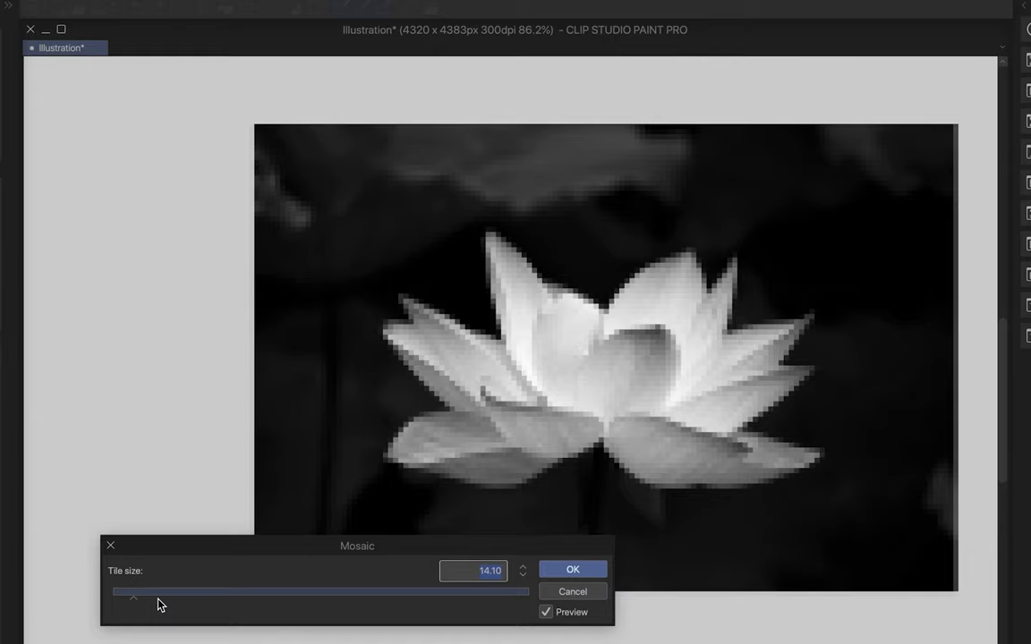
drag(153, 606, 214, 600)
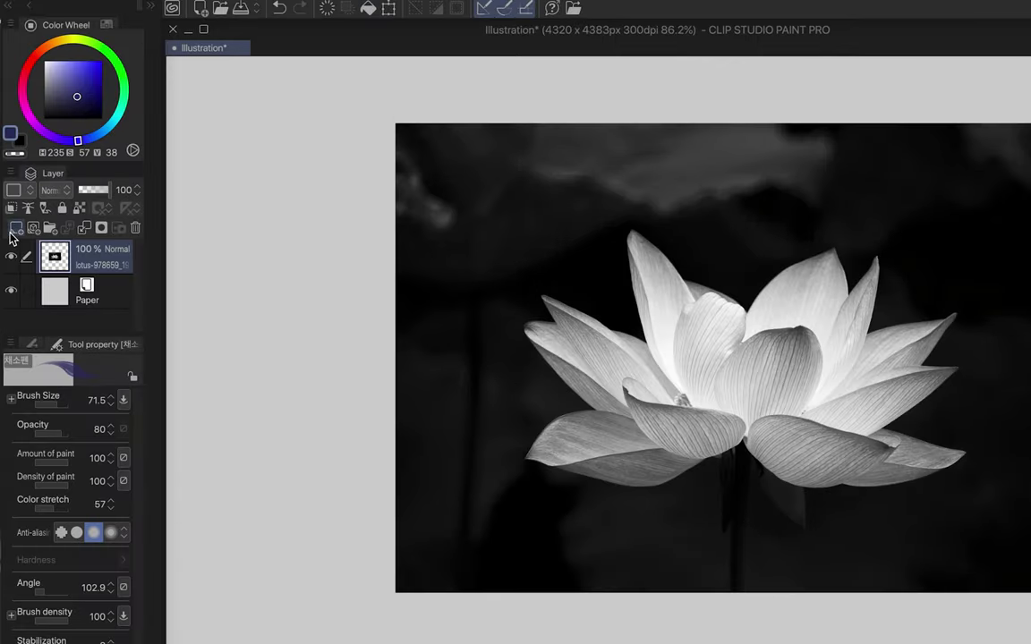
Fill a new layer above the lotus photo with Perlin noise at scale 4.07 and set its blending mode to Overlay
click(16, 228)
click(448, 2)
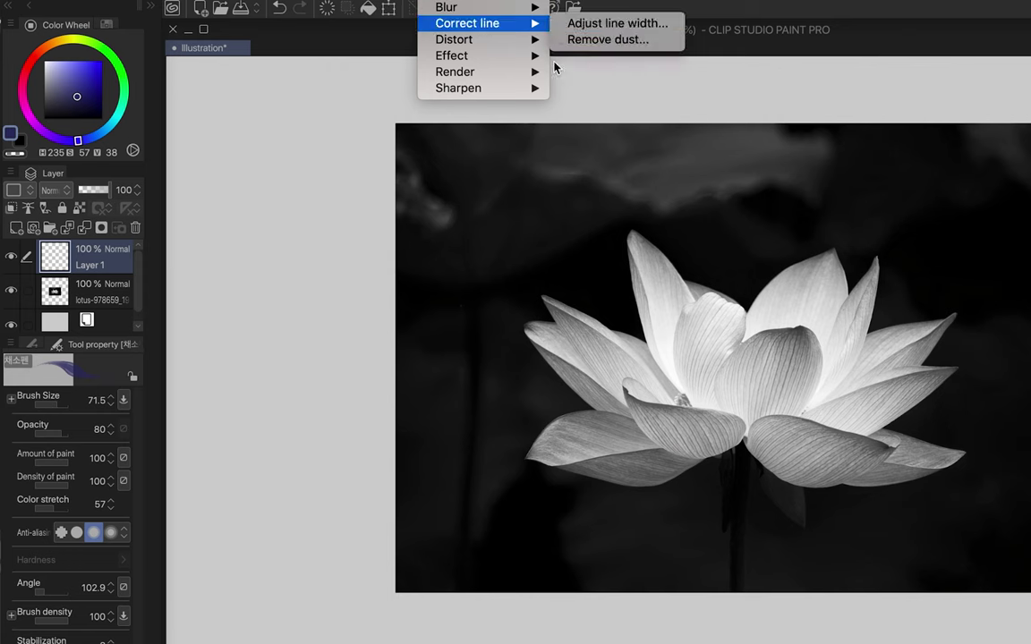
mouse_move(483, 71)
click(576, 77)
click(346, 283)
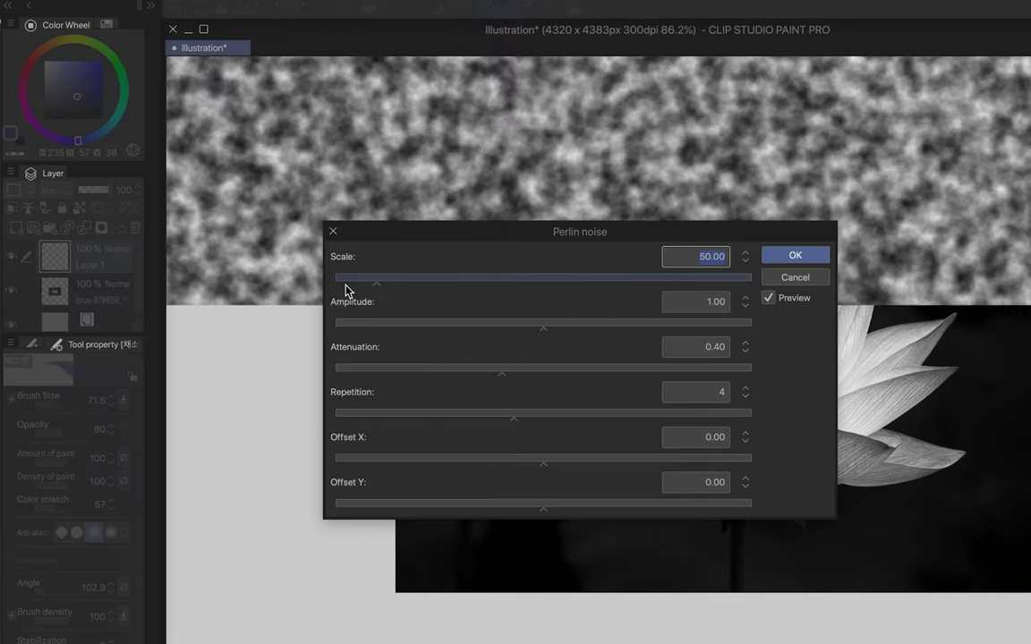
drag(345, 283, 339, 282)
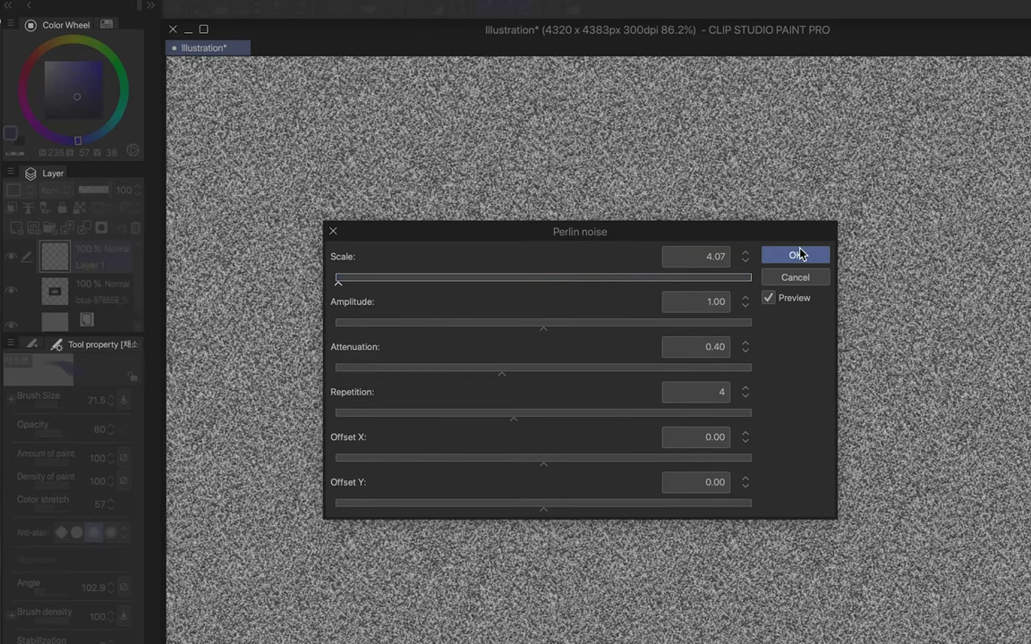
click(794, 255)
click(54, 190)
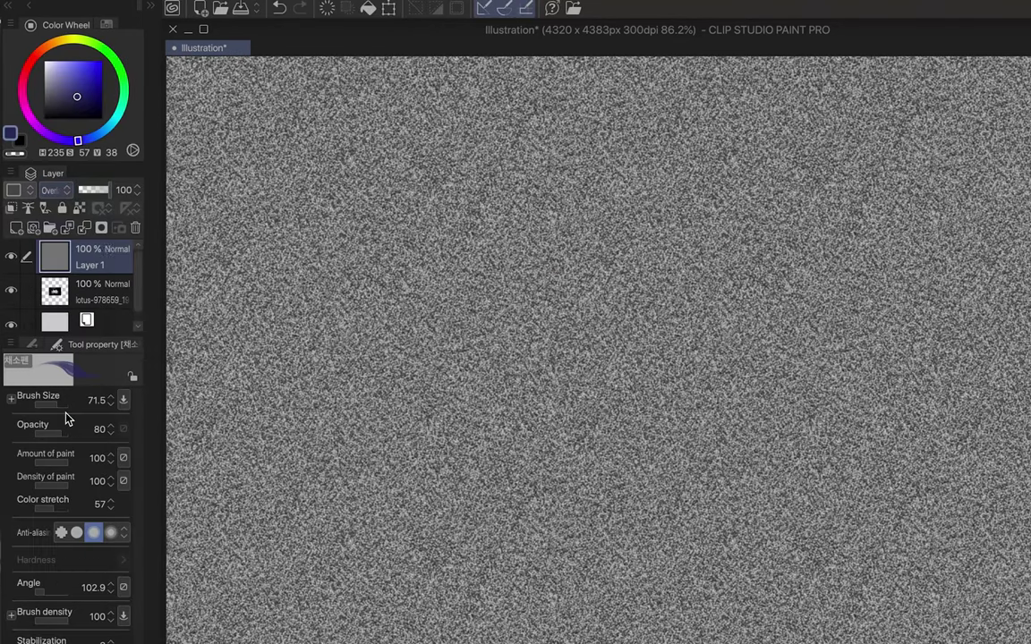
click(62, 414)
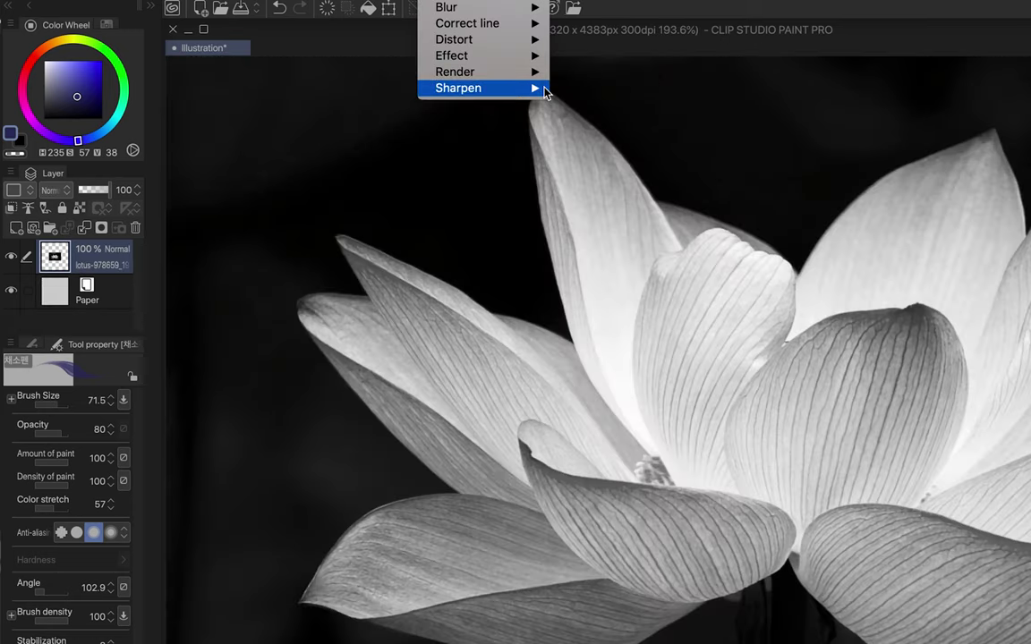
mouse_move(490, 88)
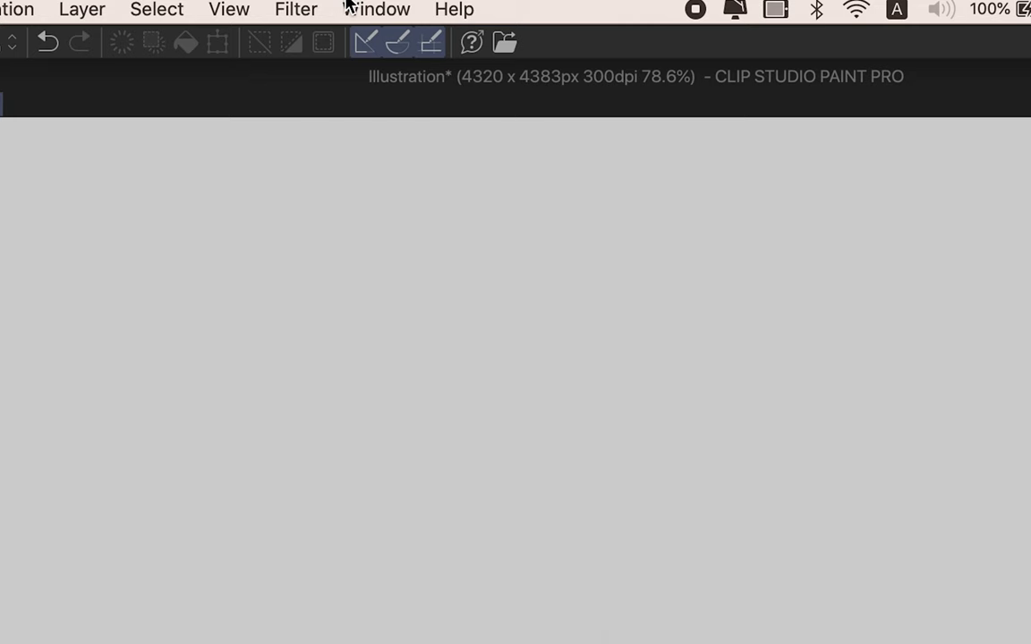
click(347, 7)
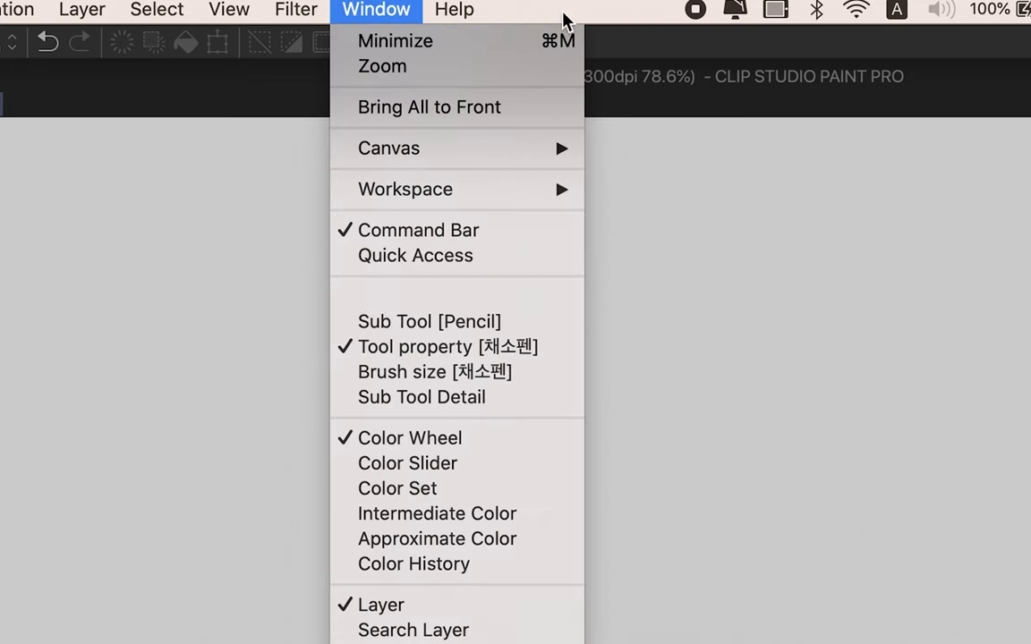
mouse_move(457, 9)
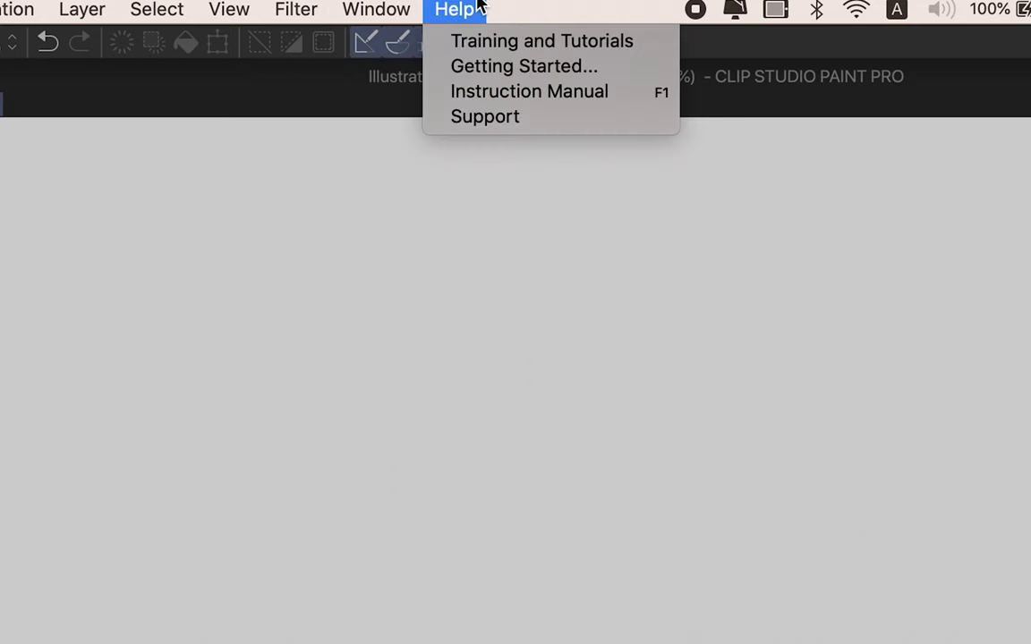
click(636, 343)
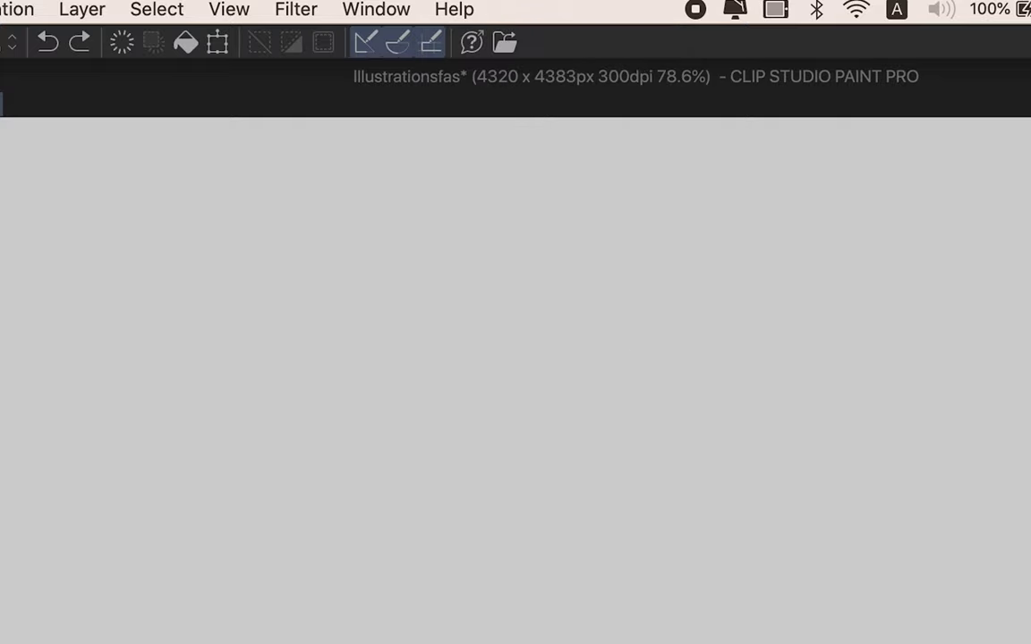
Detach the Quick Access palette from the palette dock and close it
click(1017, 31)
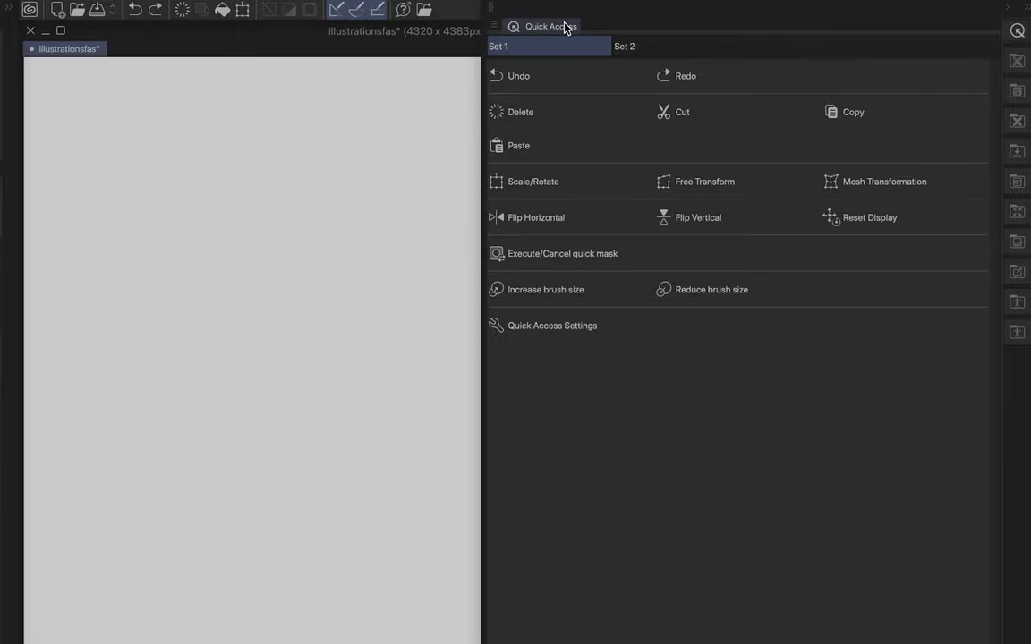
drag(569, 25, 364, 77)
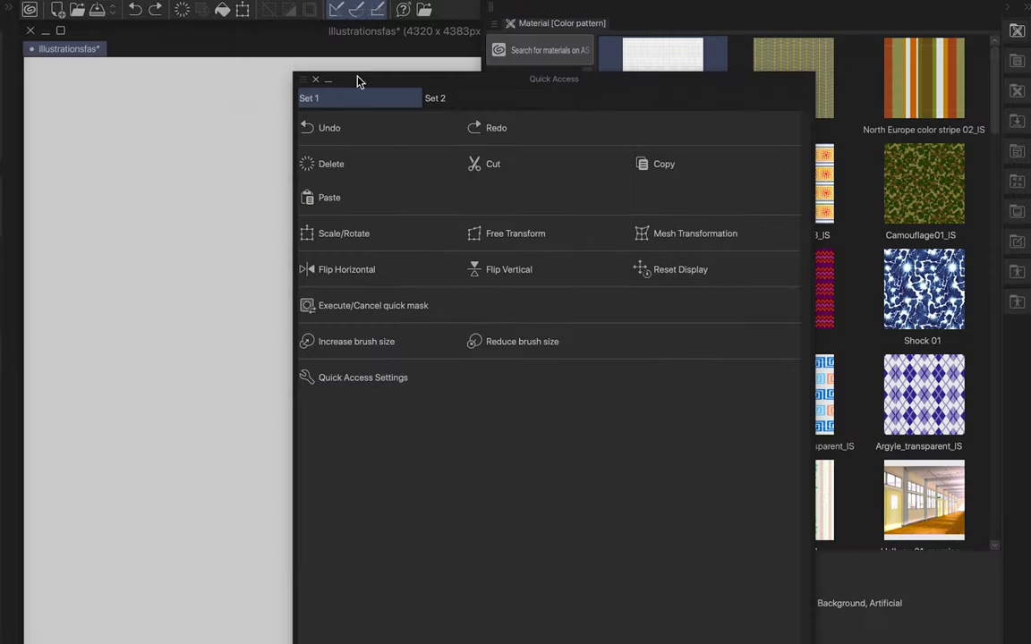
click(315, 79)
Browse the docked material palettes one after another, from the monochromatic patterns to the 3D entire body poses
click(1016, 61)
click(1017, 92)
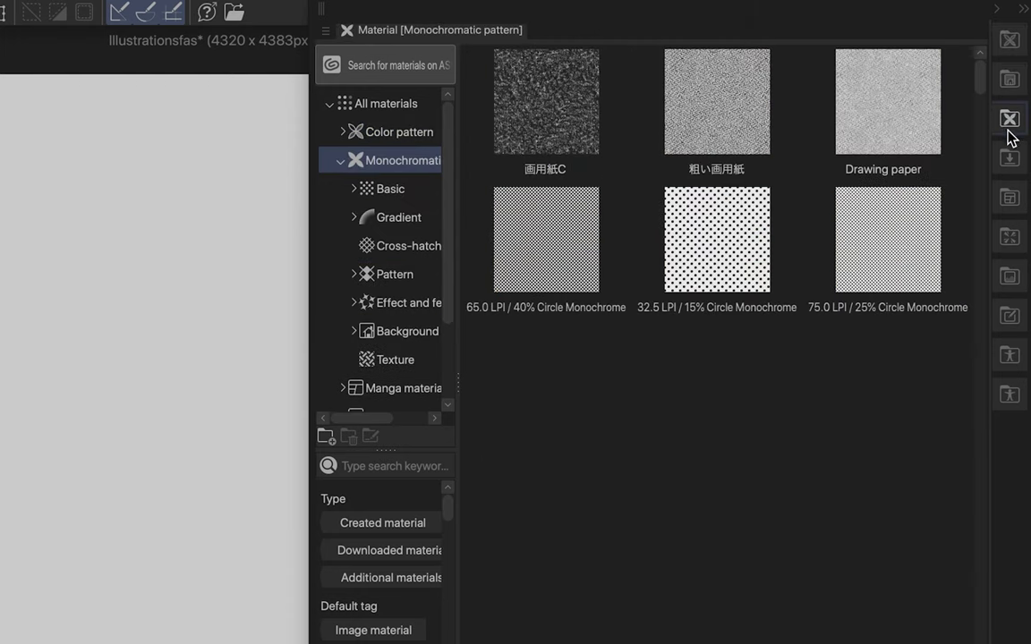
click(1009, 158)
click(1010, 197)
click(1009, 236)
click(1009, 276)
click(1009, 315)
click(1009, 354)
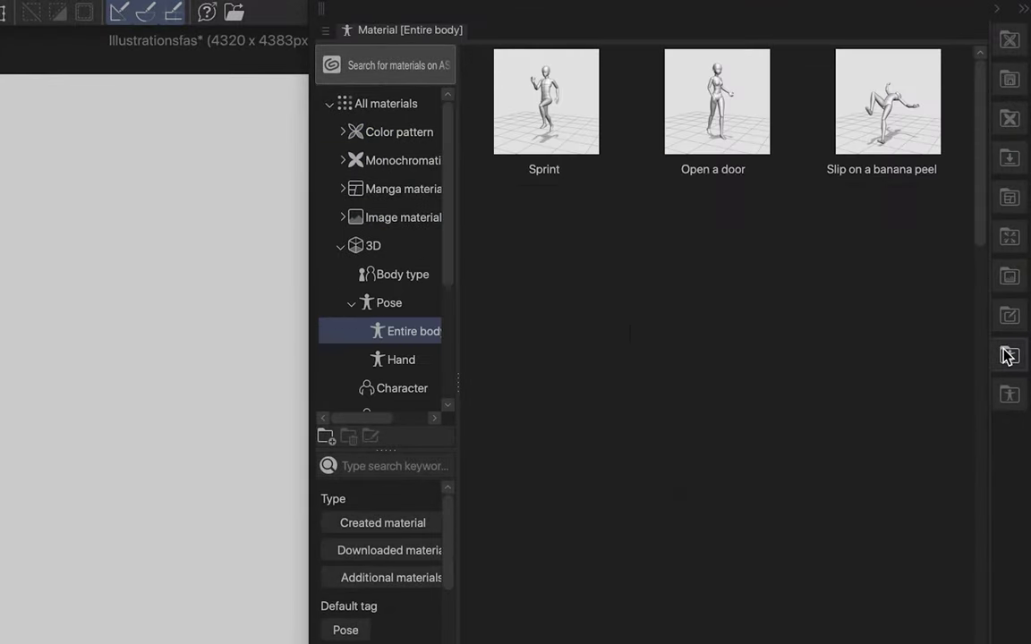
click(1007, 356)
click(1006, 356)
View the Effect line and Manga material categories, and return to the Color pattern materials
click(1009, 237)
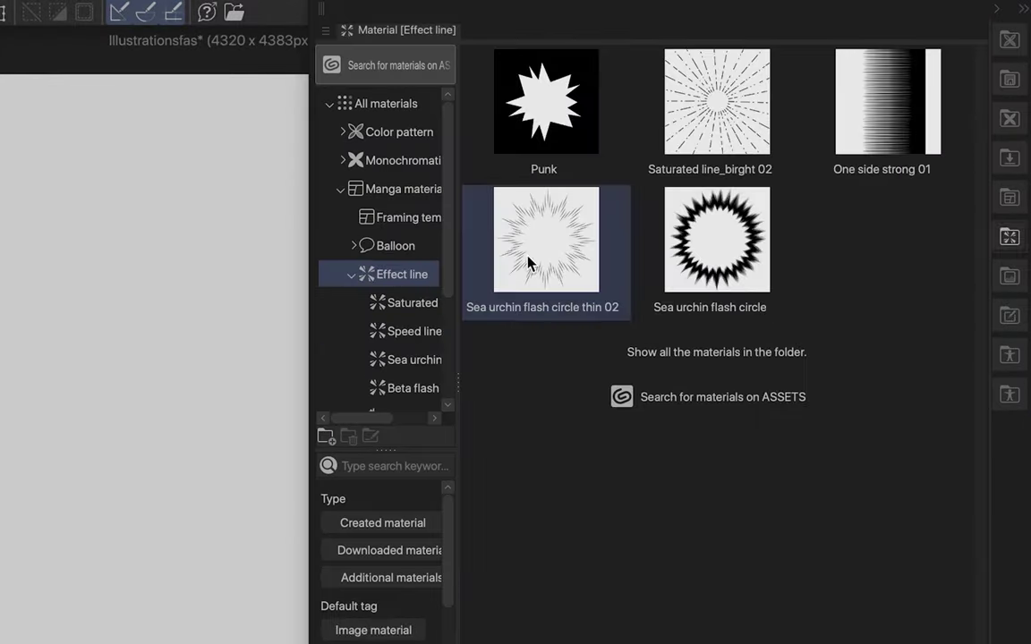
click(381, 188)
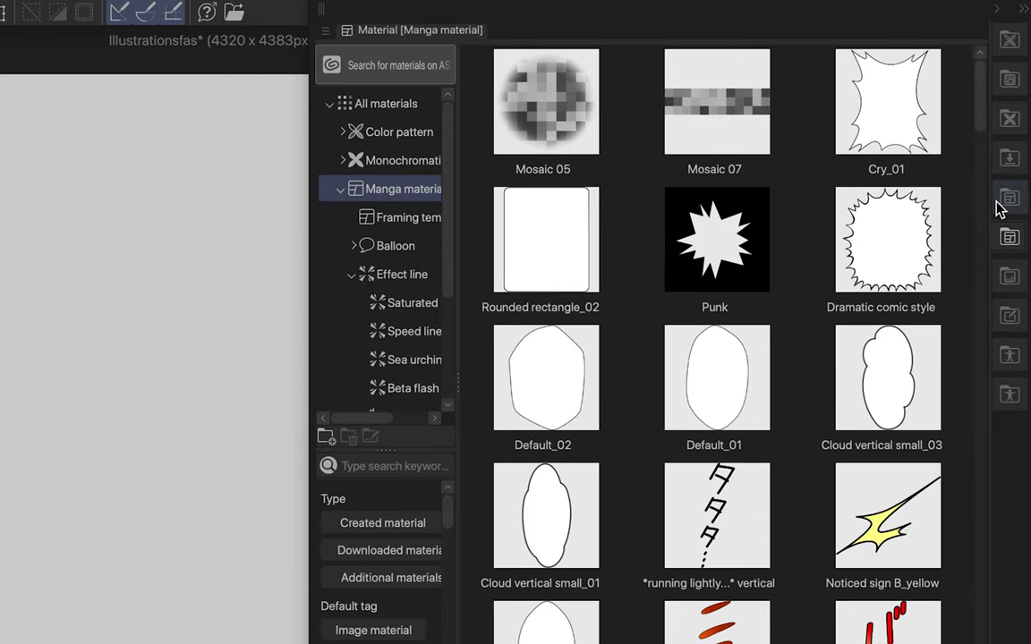
click(1009, 158)
click(1009, 45)
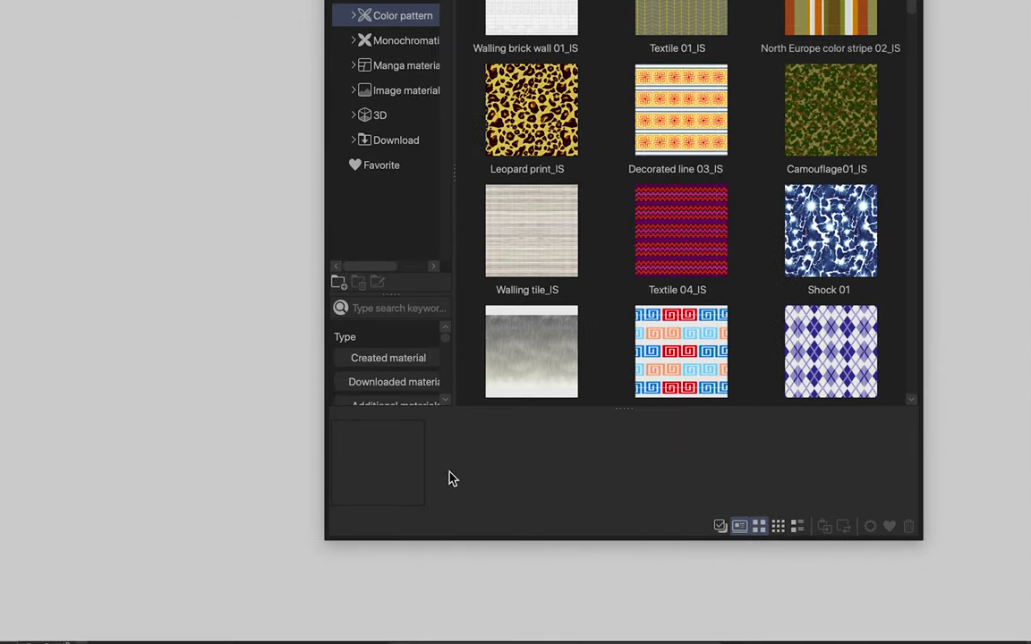
Select the Chinese pattern_transparent_IS material, try the thumbnail checkboxes and hide the material details area
click(759, 526)
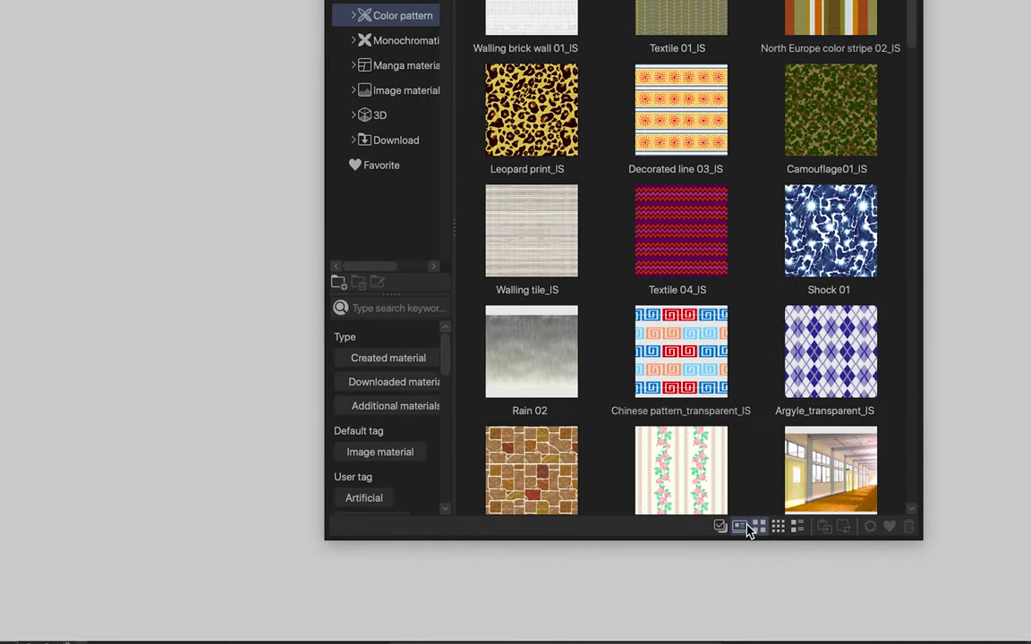
click(700, 394)
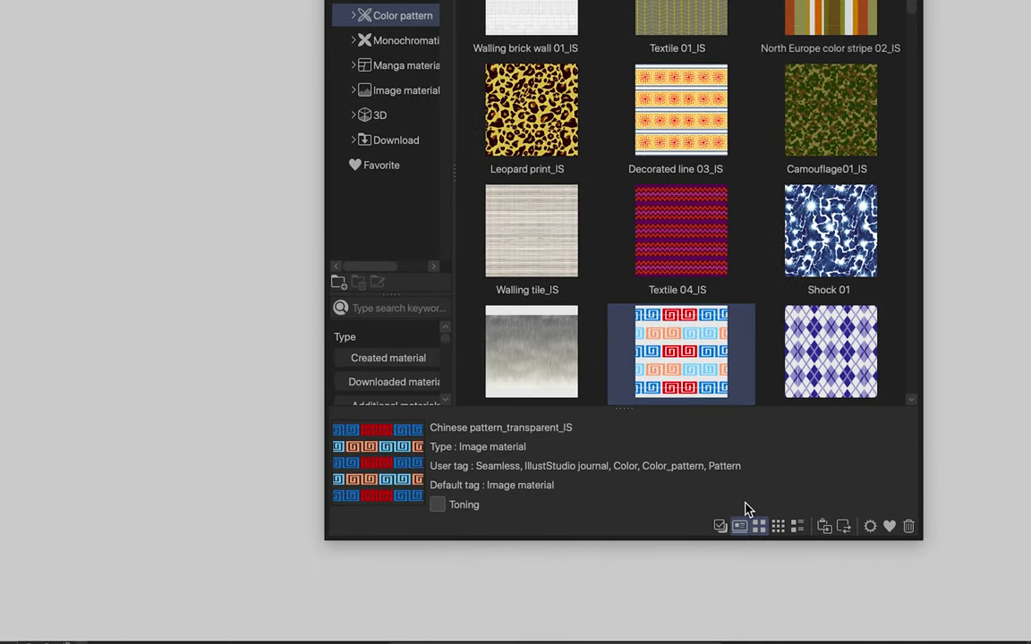
click(723, 528)
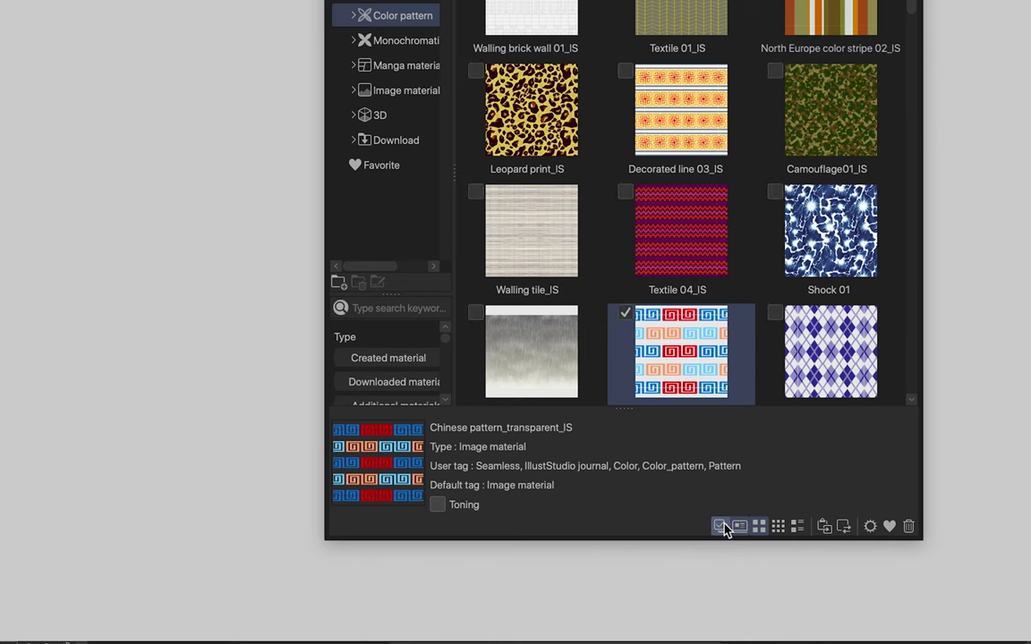
click(723, 528)
click(739, 526)
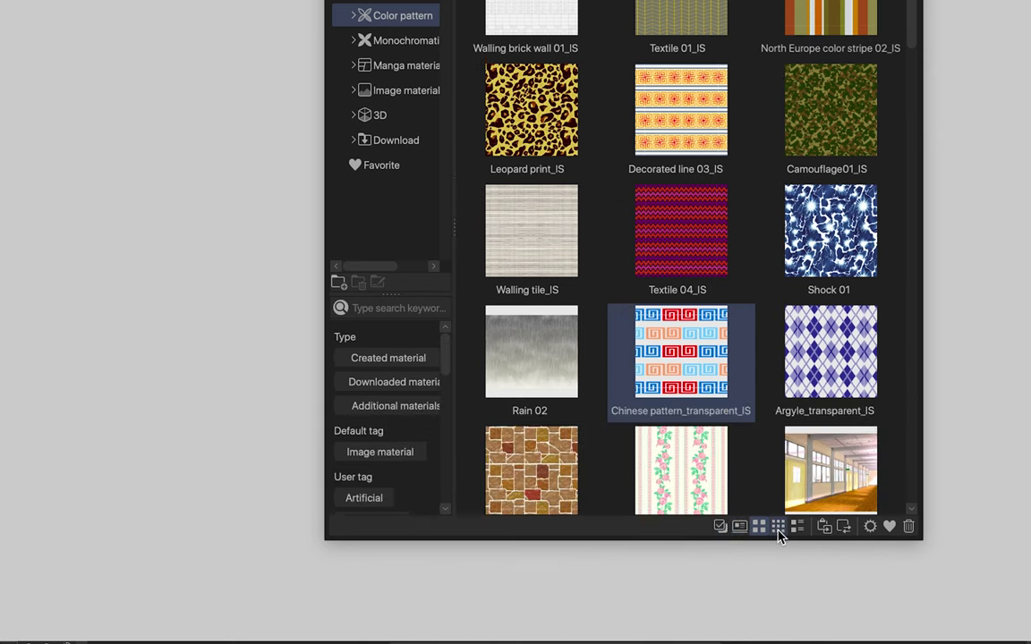
Try the small thumbnail and detailed list views for the color patterns, and return to large thumbnails
click(778, 528)
click(796, 527)
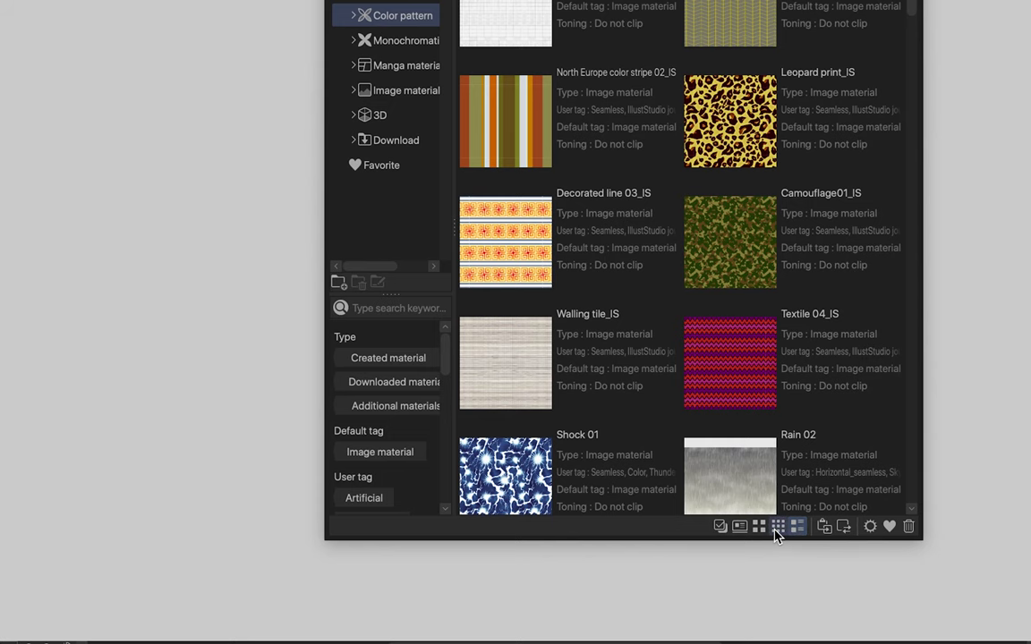
click(778, 528)
click(759, 527)
Place the Walling brick wall 01_IS material on the canvas, undo it, and try pasting the same material
click(549, 13)
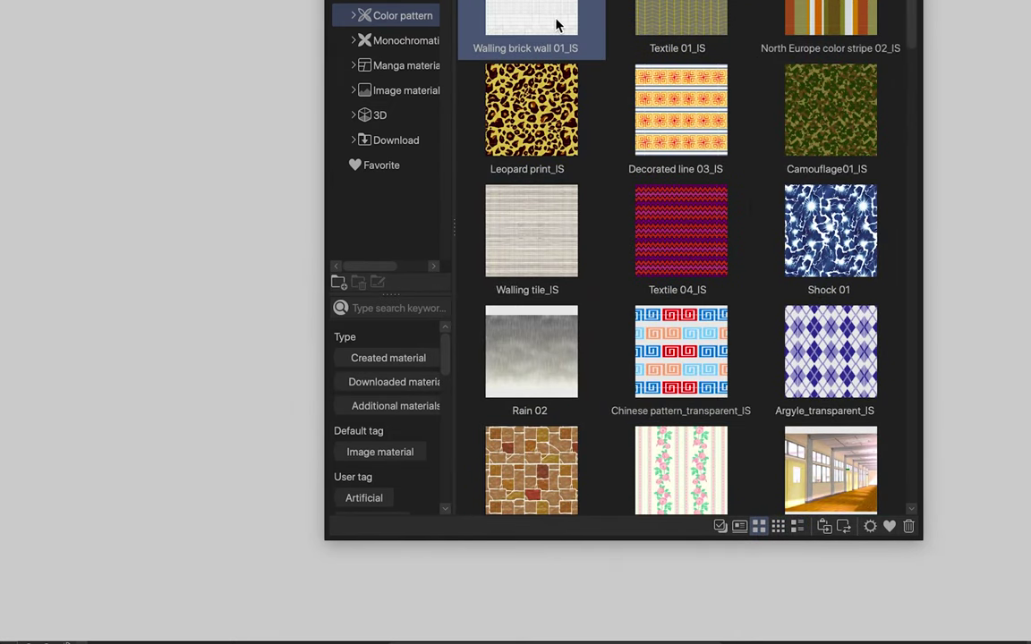
drag(556, 25, 249, 386)
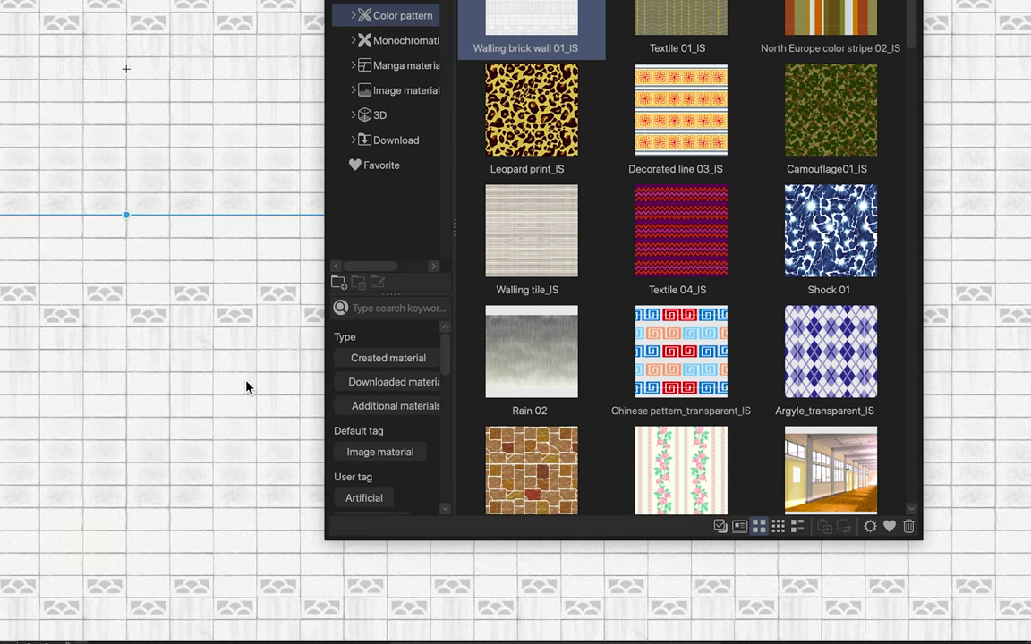
key(super+z)
click(824, 527)
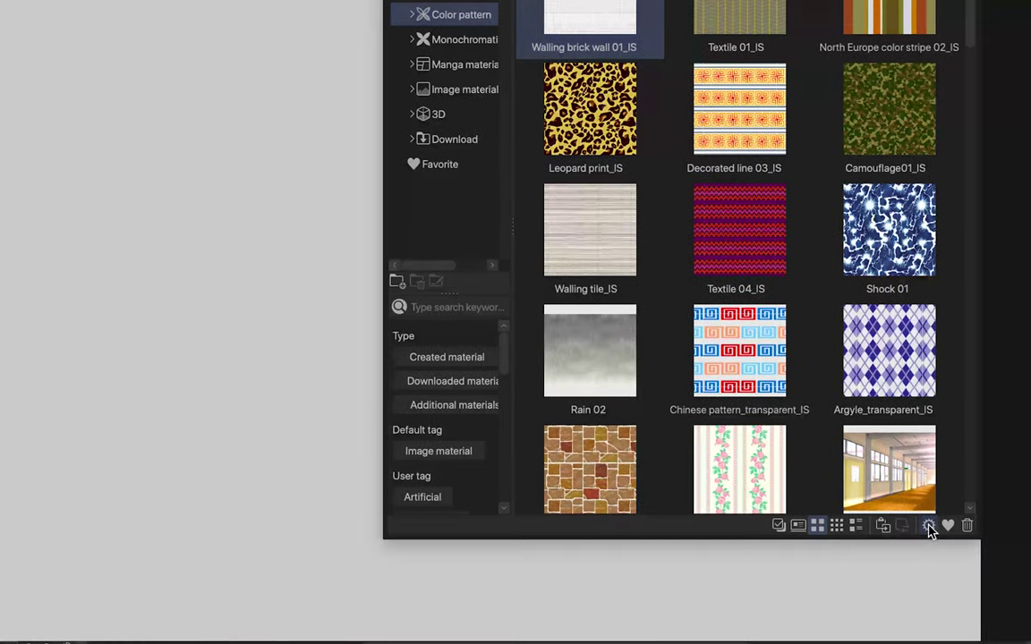
View the material properties of Walling brick wall 01_IS and close them
click(870, 526)
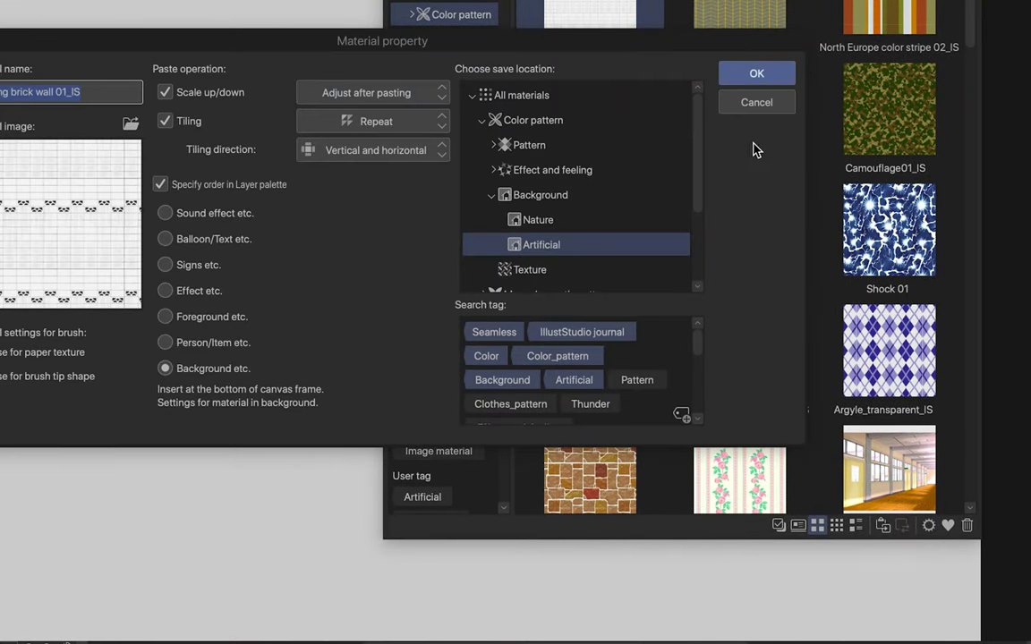
click(756, 74)
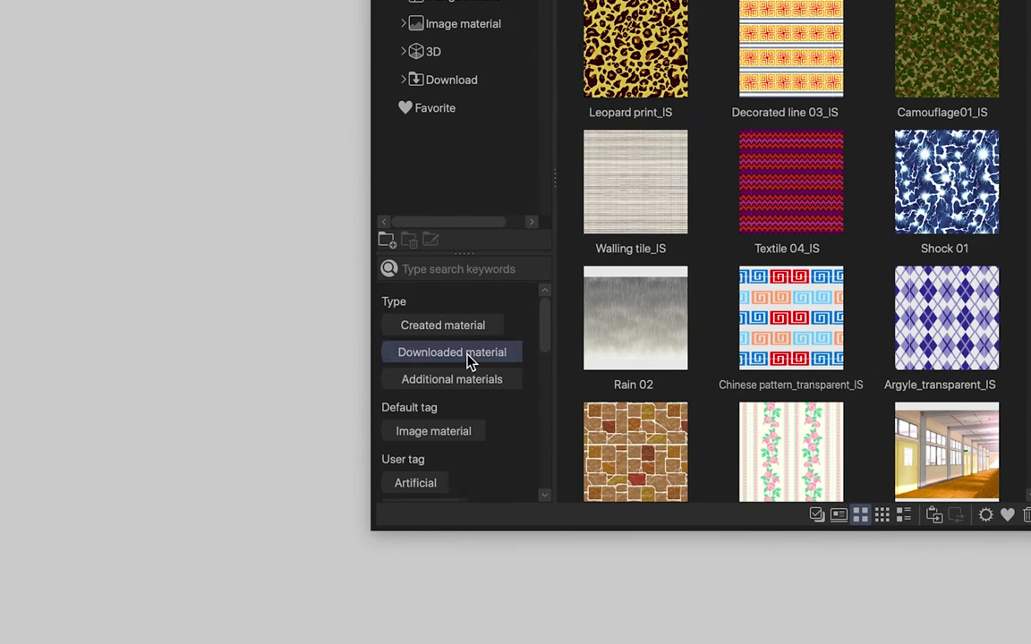
Shrink the search tag area to enlarge the category list, and browse through the color pattern materials
scroll(501, 472, down, 3)
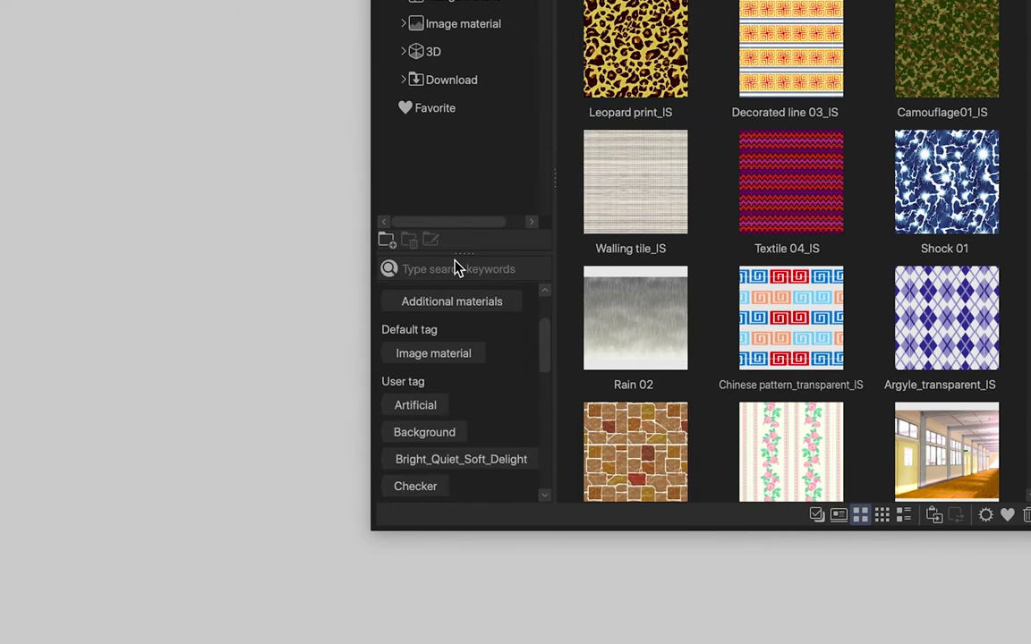
drag(467, 253, 475, 460)
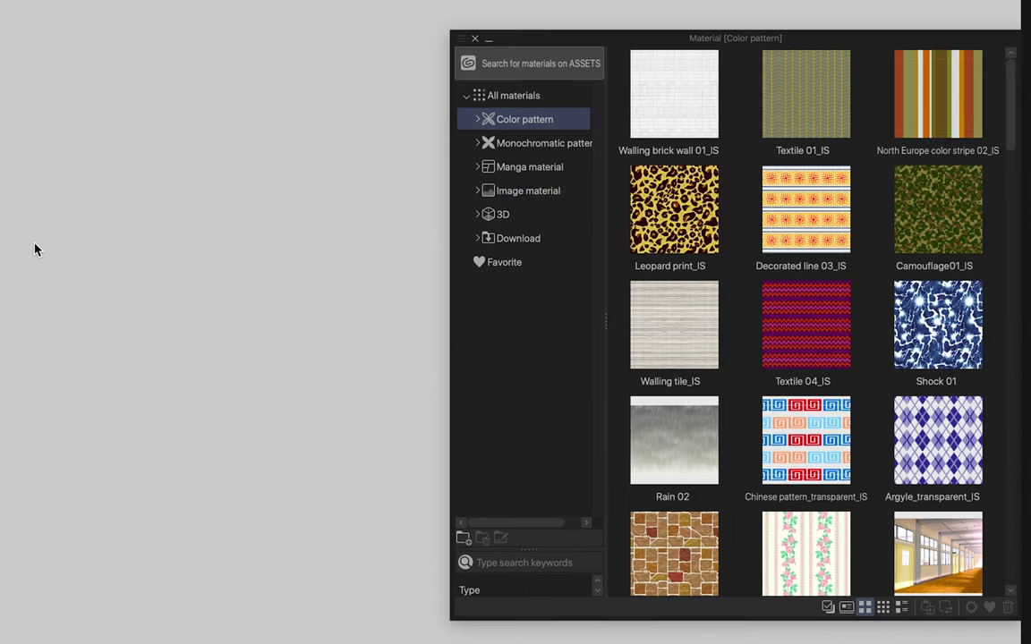
scroll(884, 379, down, 10)
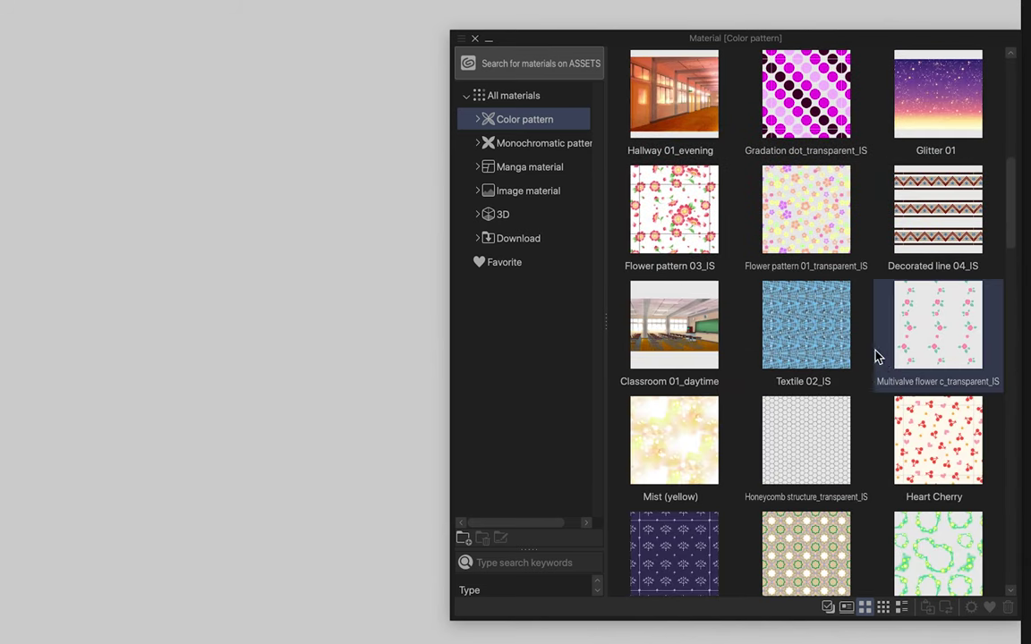
scroll(864, 313, down, 15)
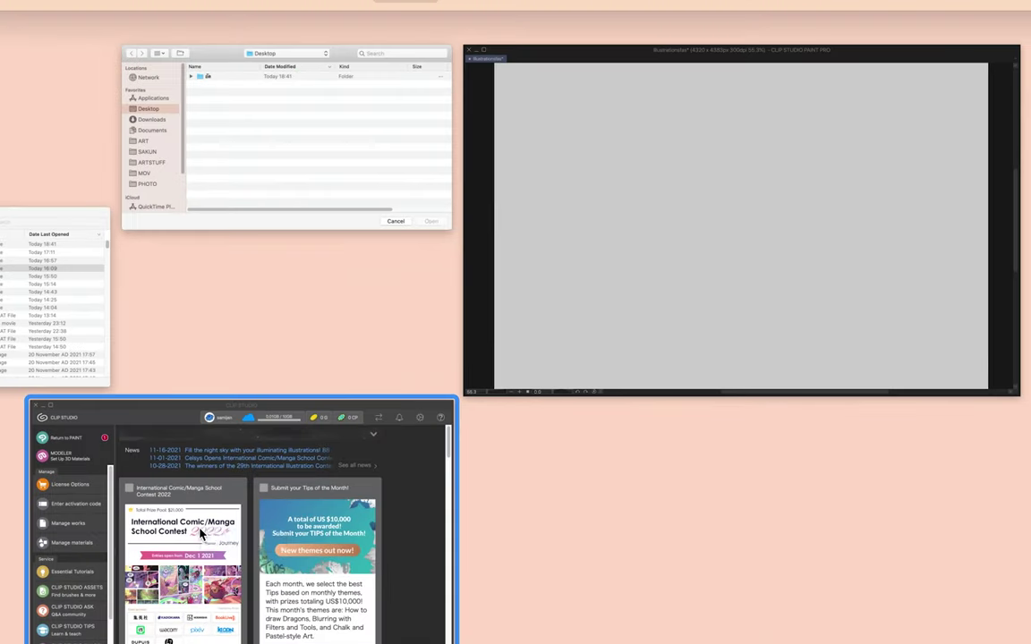
Switch to CLIP STUDIO, request the immediate download of additional materials, and view the transfer status
click(202, 536)
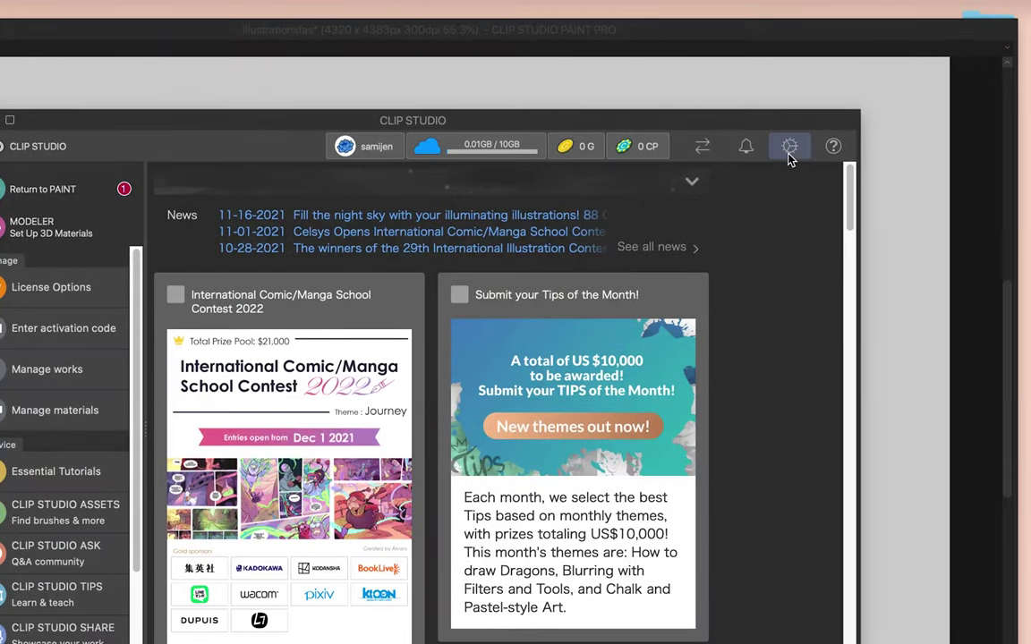
click(789, 152)
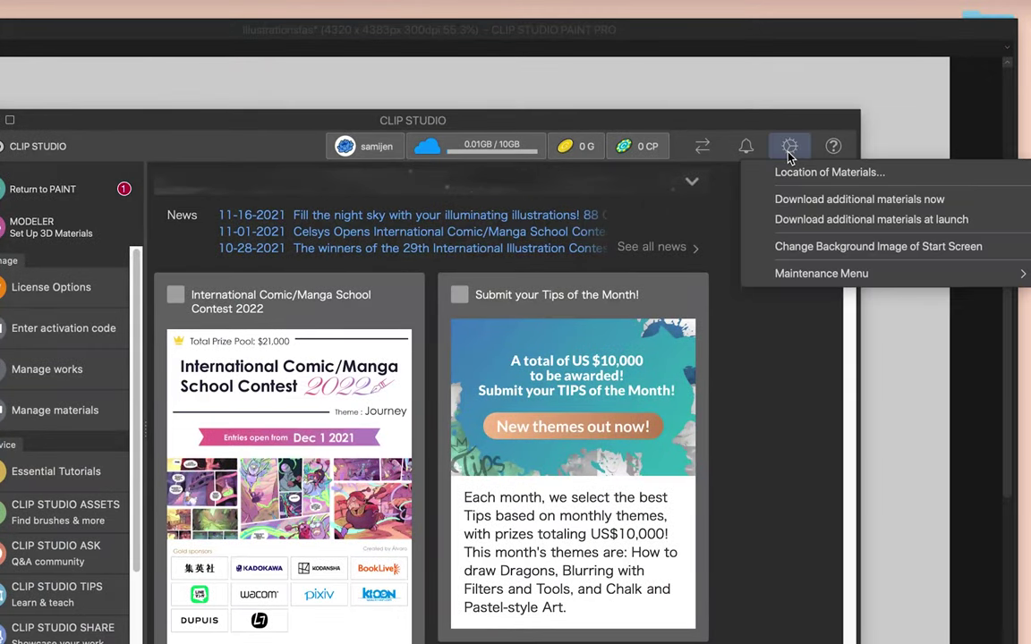
click(793, 199)
click(480, 306)
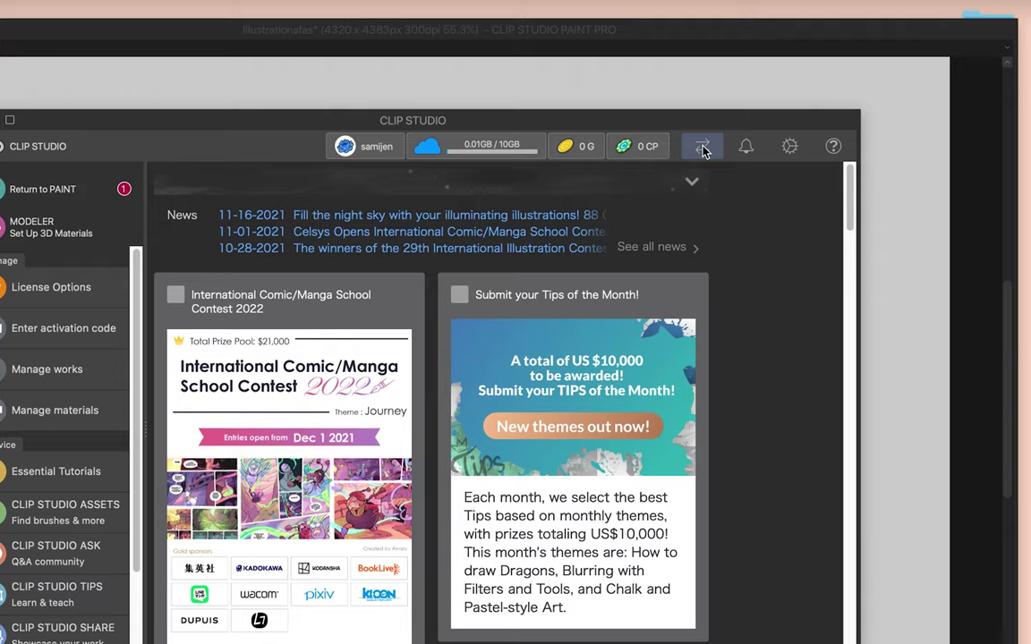
click(703, 148)
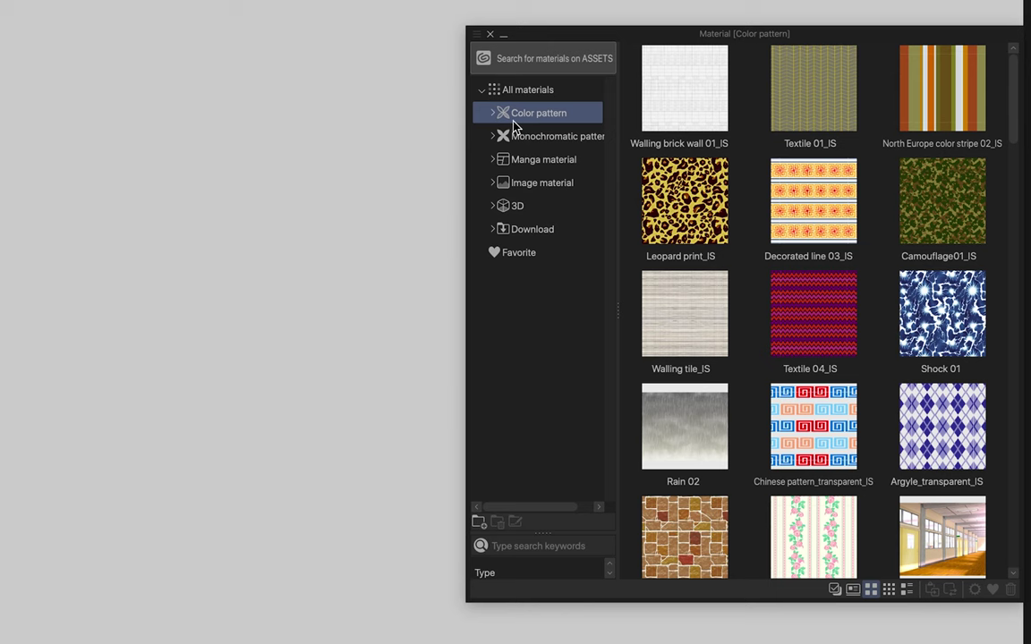
Expand the color patterns to the Pattern category and place the Japanese crest_IS material on the canvas
click(483, 111)
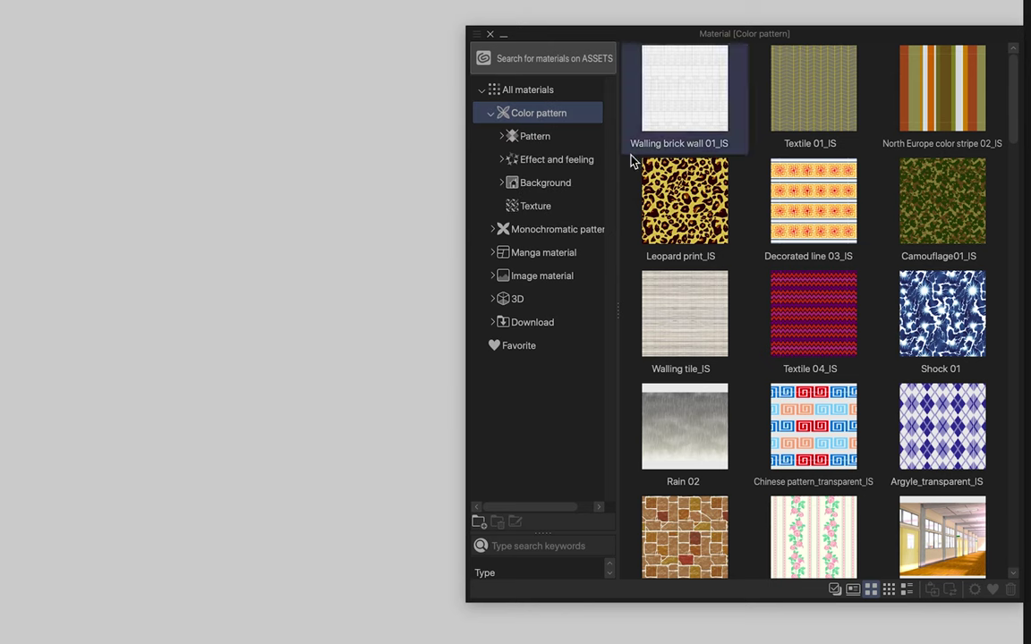
click(530, 134)
scroll(789, 230, down, 10)
mouse_move(813, 313)
mouse_down()
mouse_move(225, 184)
mouse_move(816, 291)
mouse_up()
drag(685, 201, 194, 247)
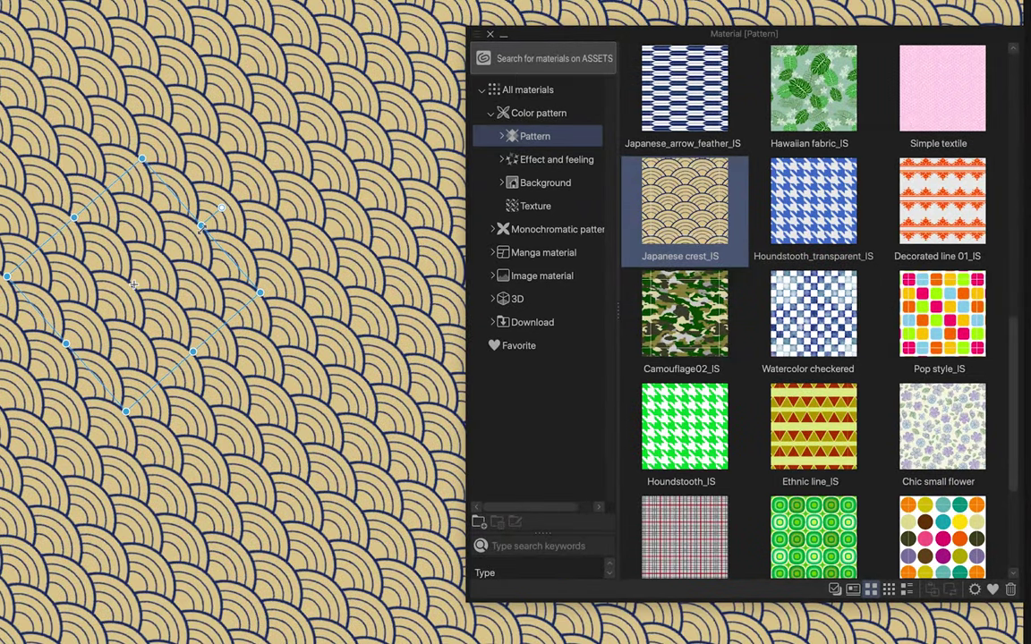
Scale down the tiling of the placed Japanese crest_IS pattern, and delete its layer
drag(200, 229, 136, 294)
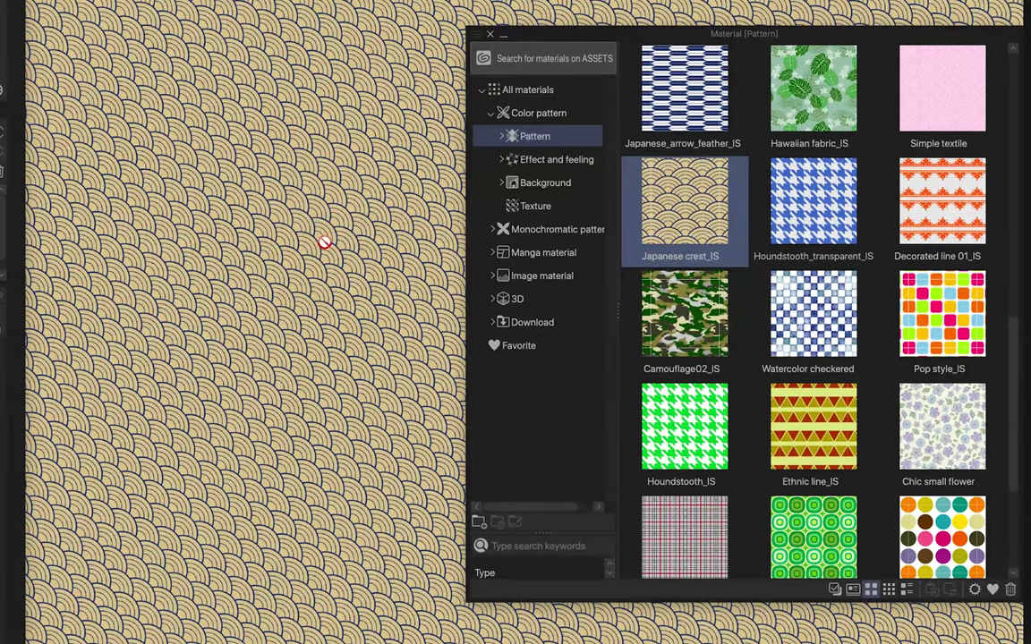
right_click(1, 206)
click(14, 490)
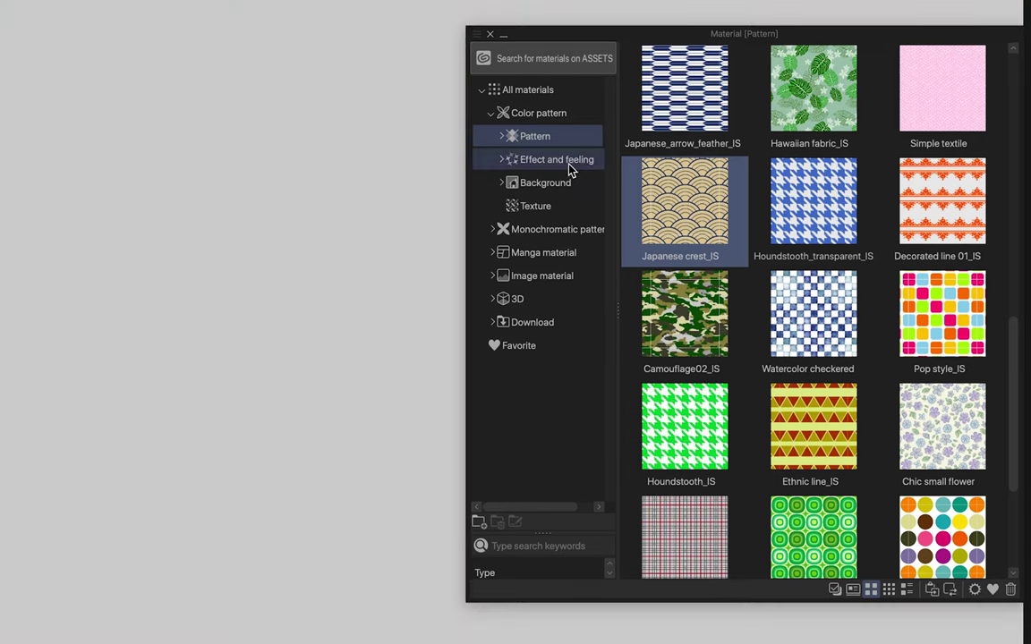
Browse the Effect and feeling, Background and Texture categories of the color patterns
click(570, 163)
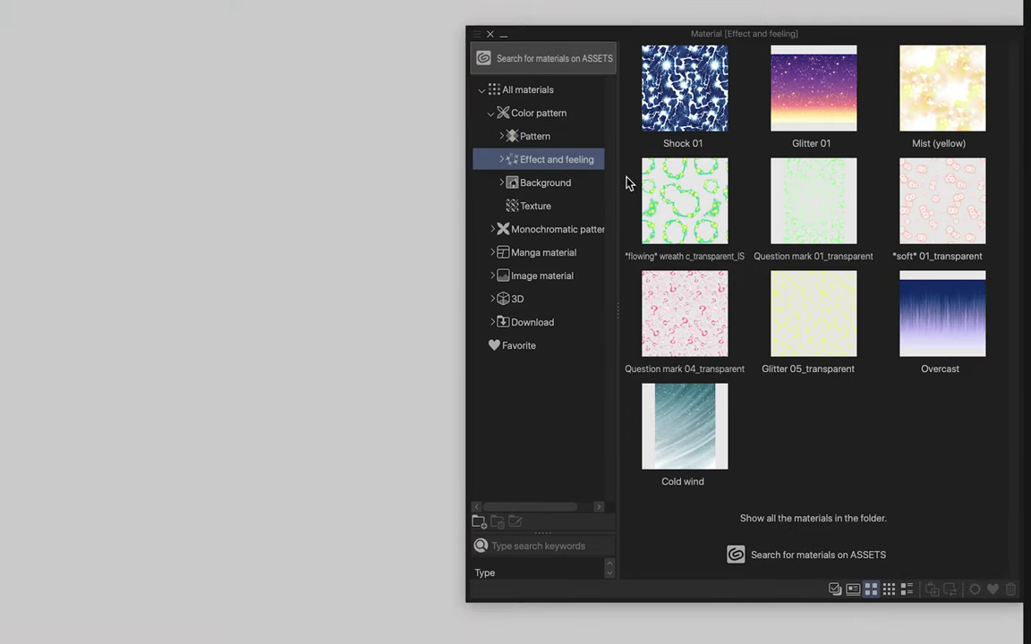
key(Down)
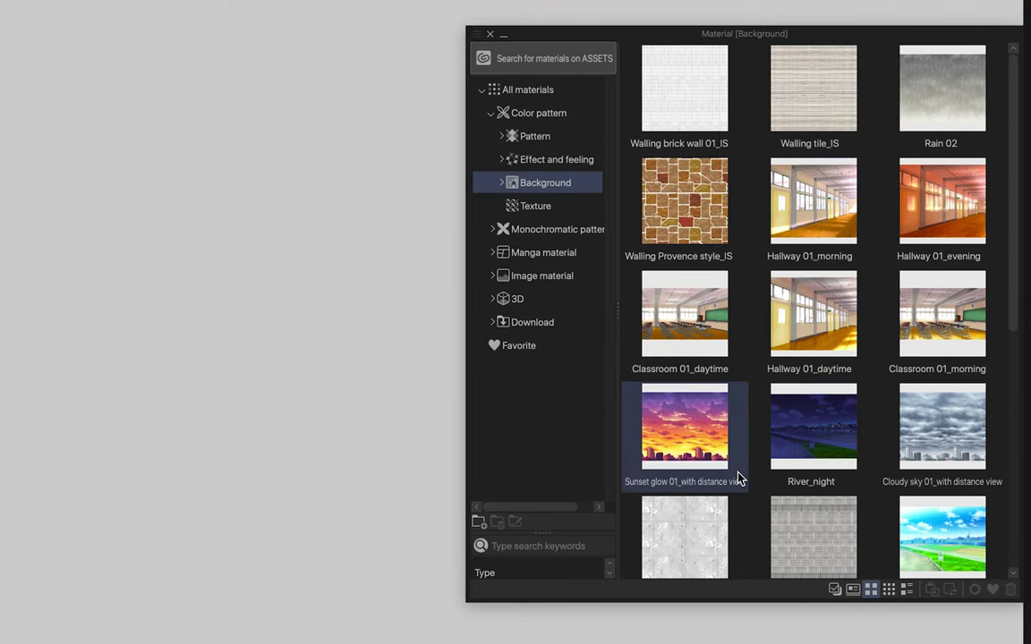
scroll(736, 476, down, 3)
scroll(835, 287, down, 2)
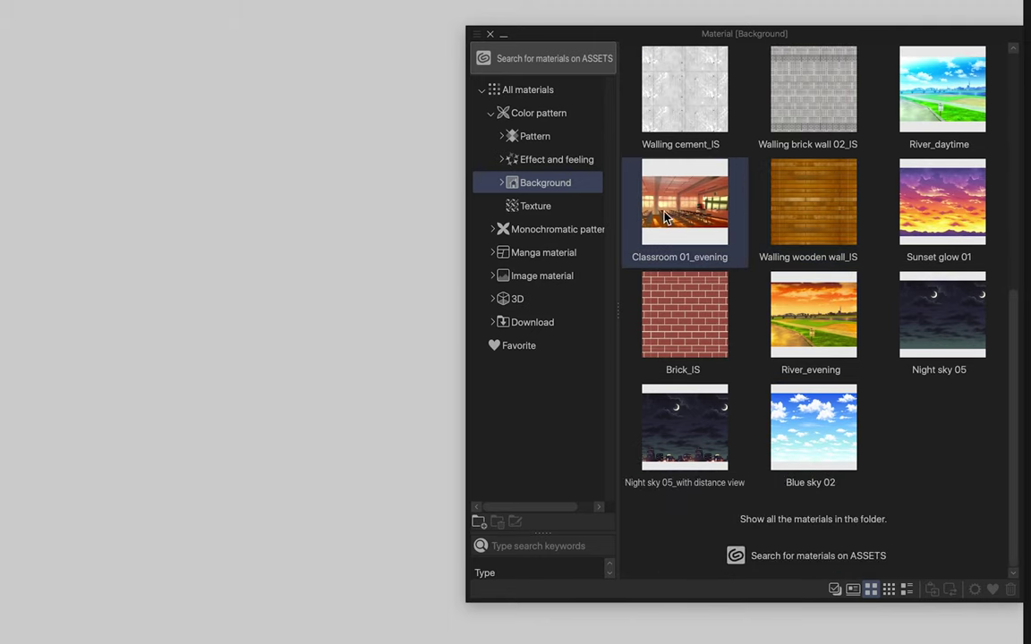
click(537, 207)
click(538, 112)
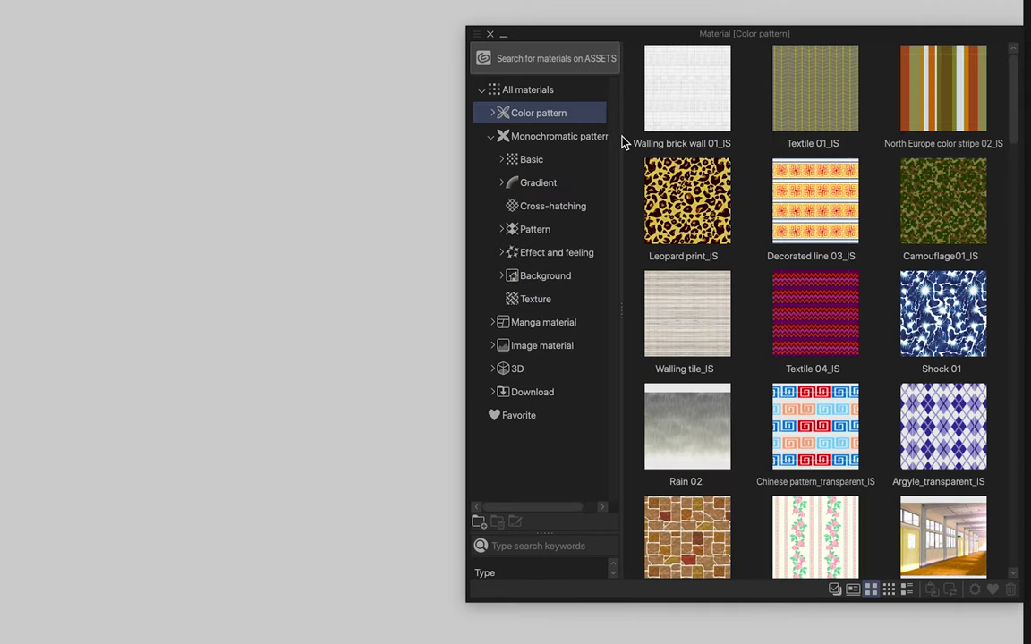
Browse the monochromatic patterns through Basic, Gradient, Cross-hatching, Pattern, and Effect and feeling
click(552, 138)
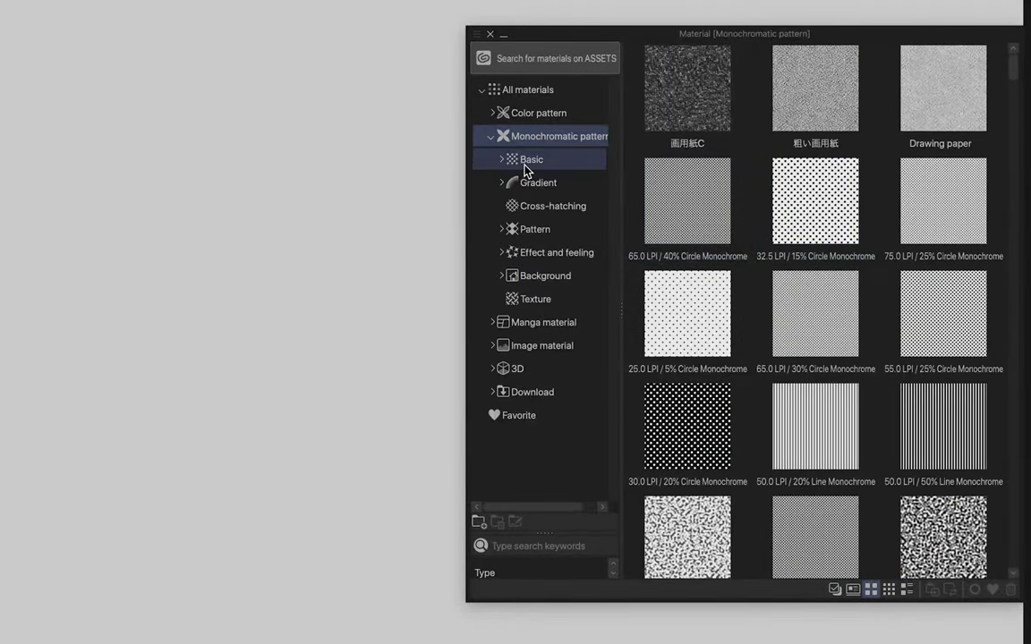
click(526, 170)
click(545, 185)
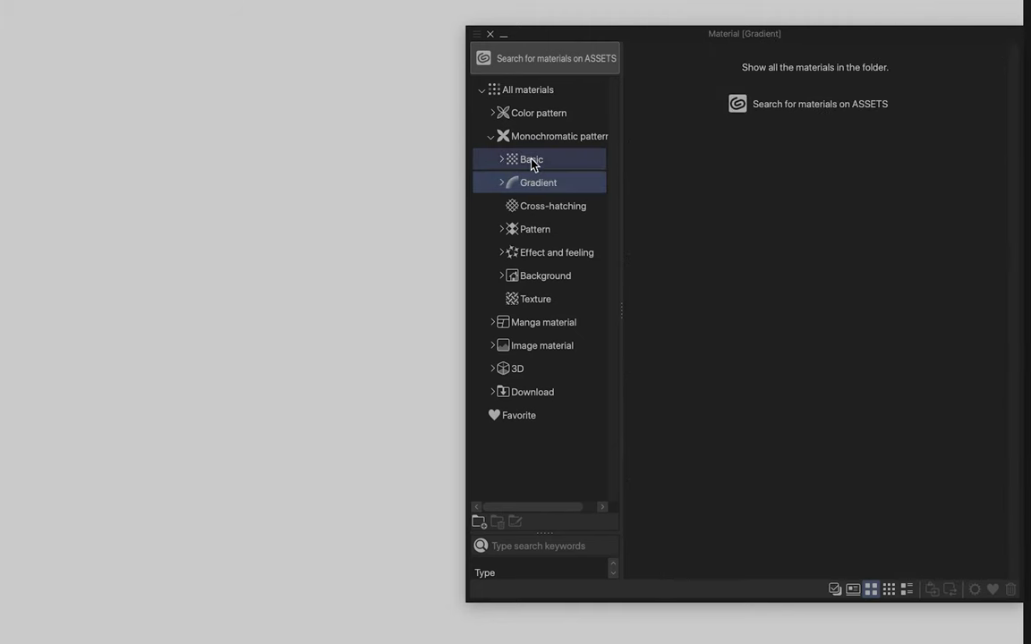
click(528, 205)
click(556, 230)
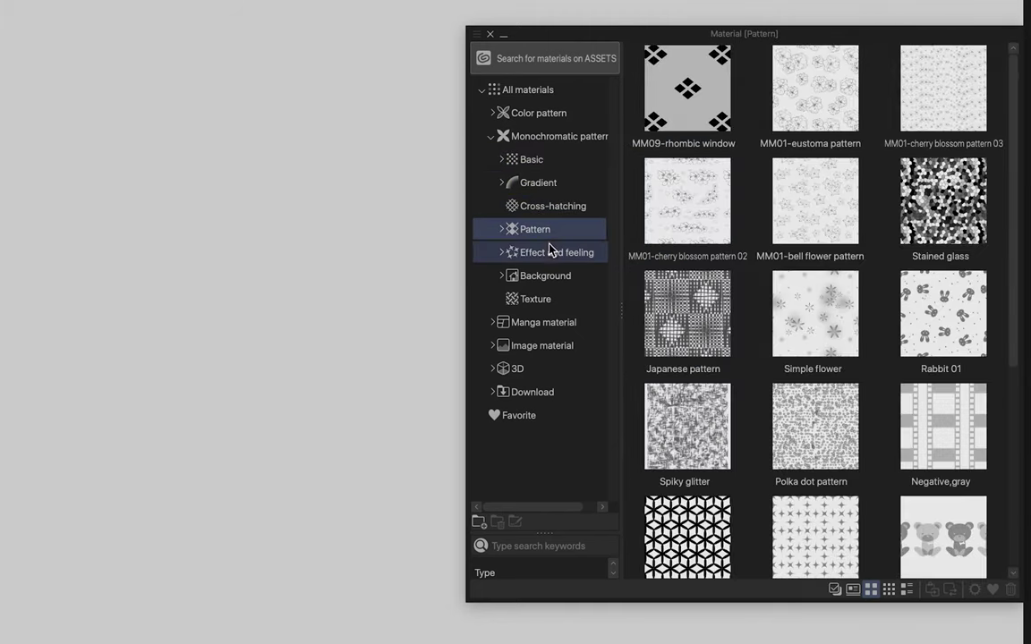
click(550, 251)
Place the MM11-house 22 material from the monochromatic Background category on the canvas
click(544, 274)
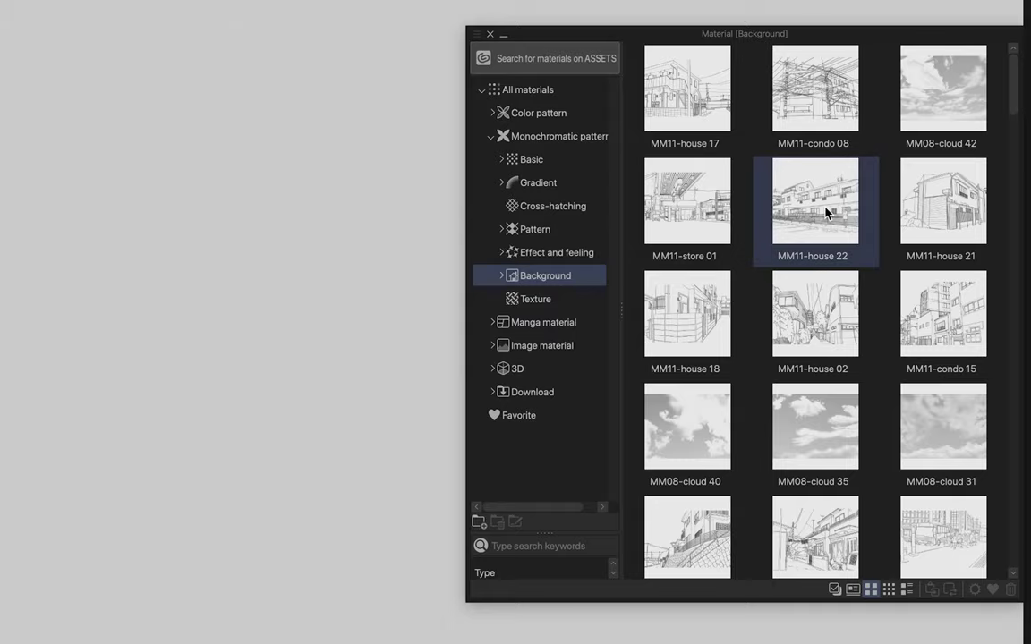
drag(826, 213, 308, 486)
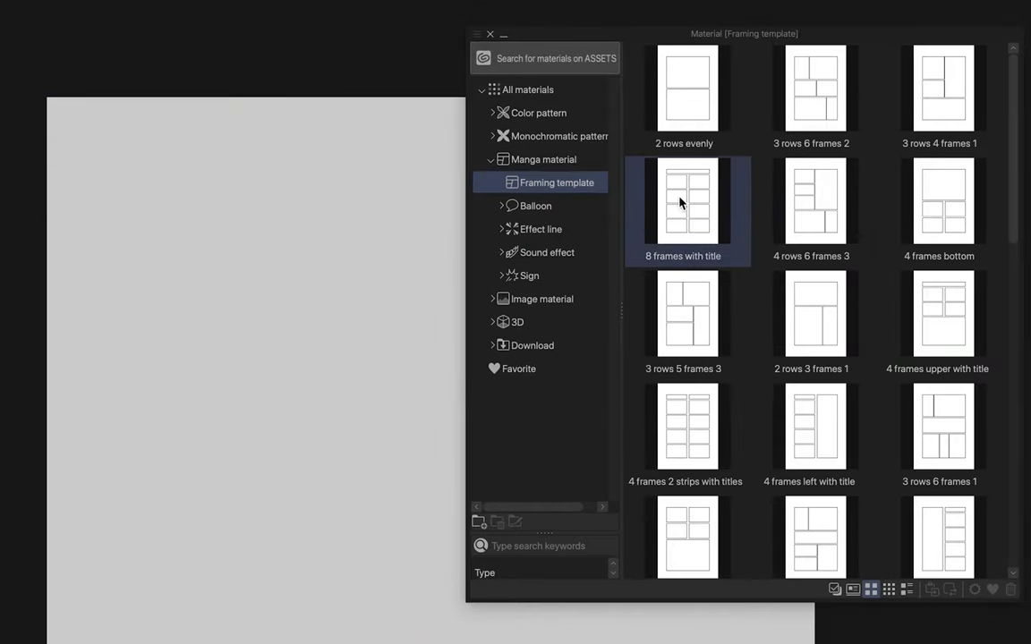
Browse the Balloon, Effect line and Sound effect categories of the manga materials
click(563, 215)
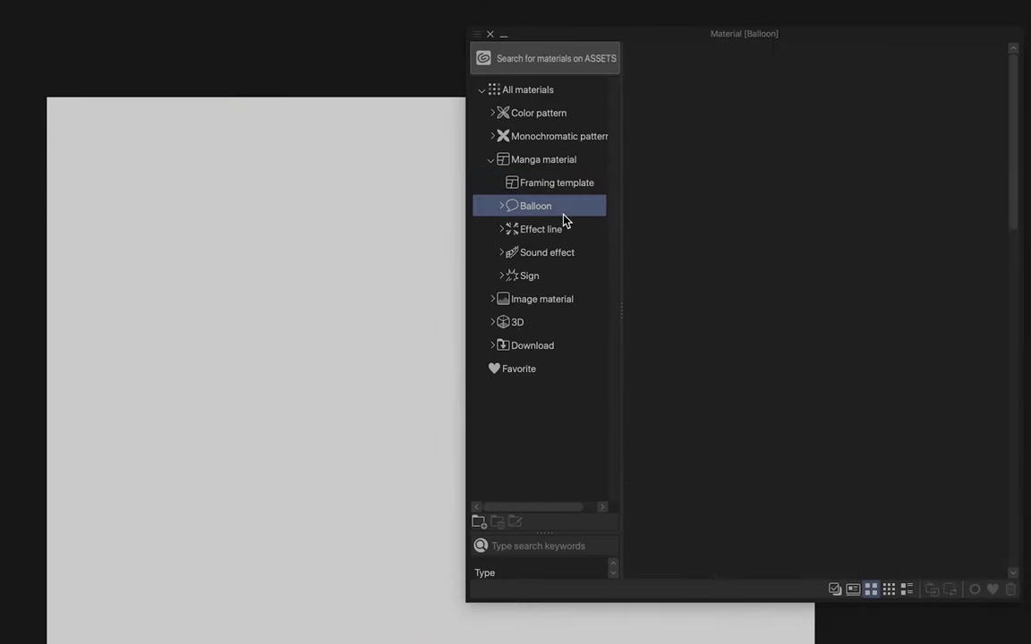
click(559, 229)
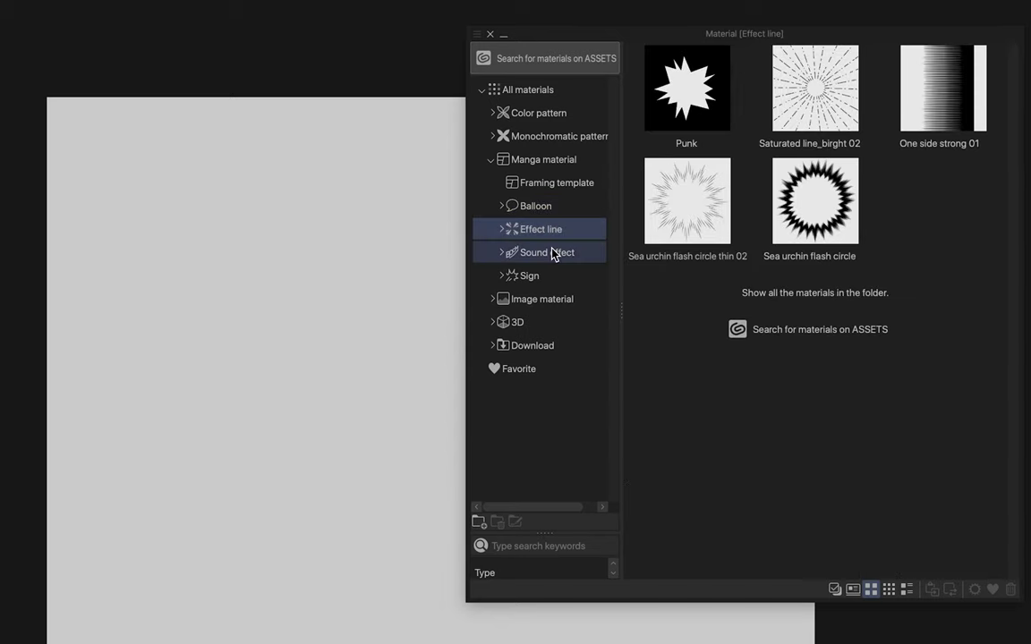
click(554, 253)
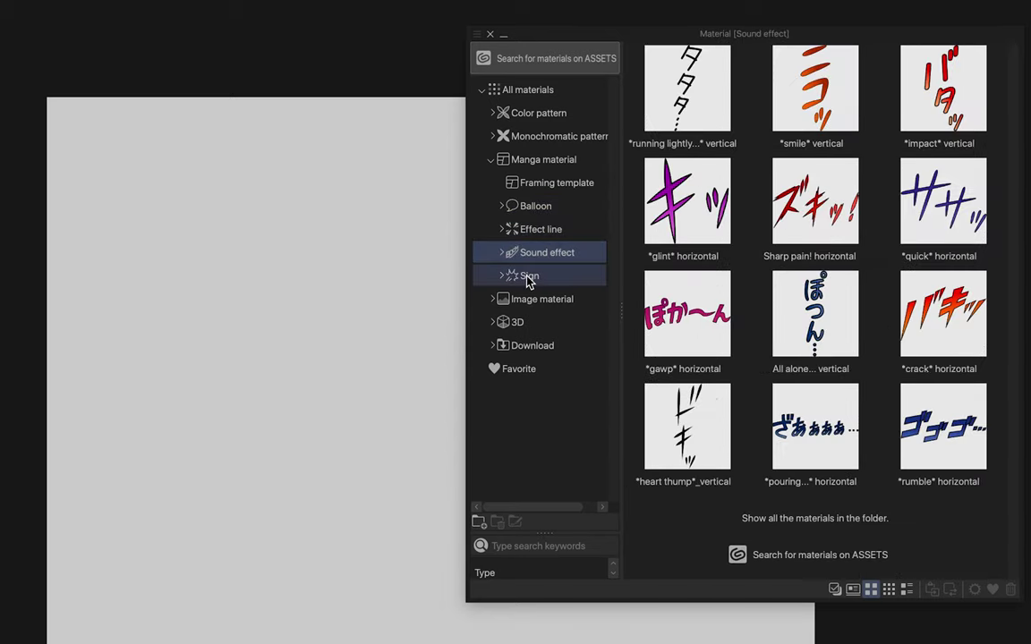
Look through the manga Sign materials and place one of them on the canvas
click(528, 278)
scroll(893, 358, down, 4)
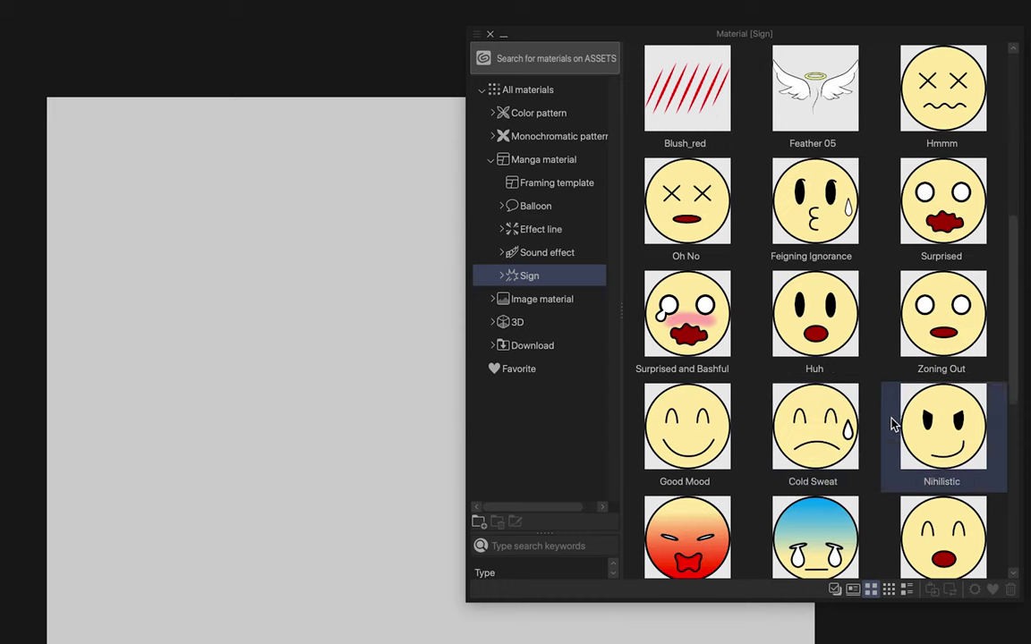
scroll(779, 295, up, 1)
drag(854, 221, 333, 327)
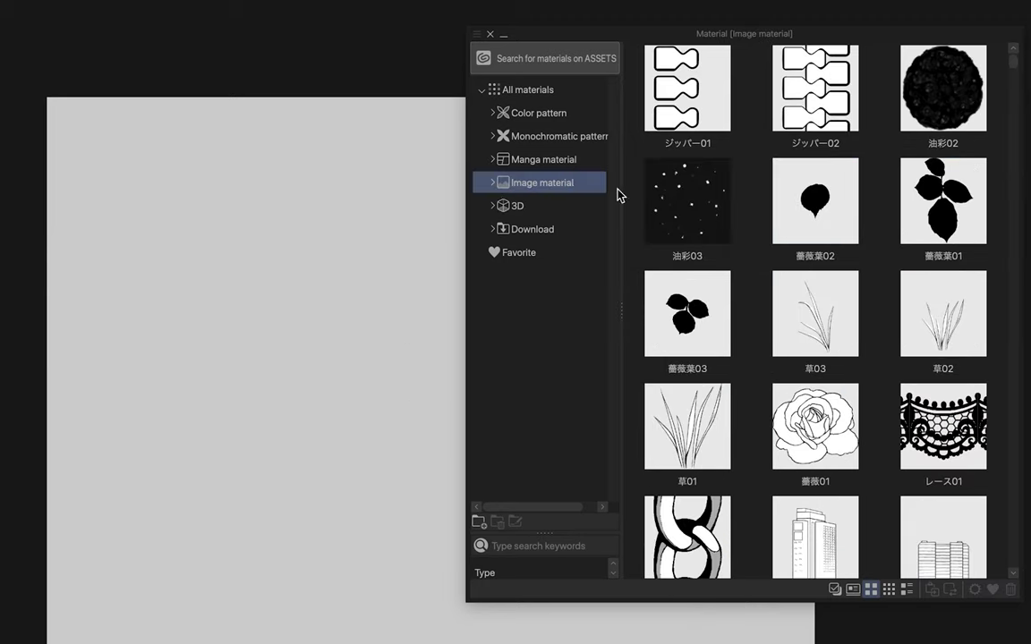
Browse the image materials, and view the tool properties of the Poppy flower brush
click(815, 201)
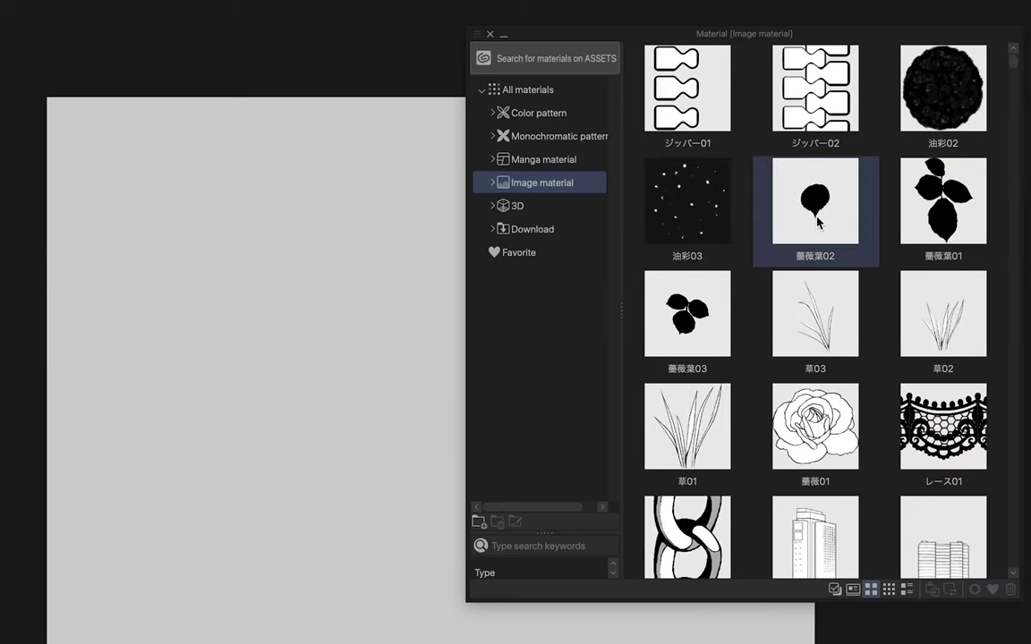
scroll(817, 222, down, 1)
scroll(817, 222, down, 1)
click(817, 222)
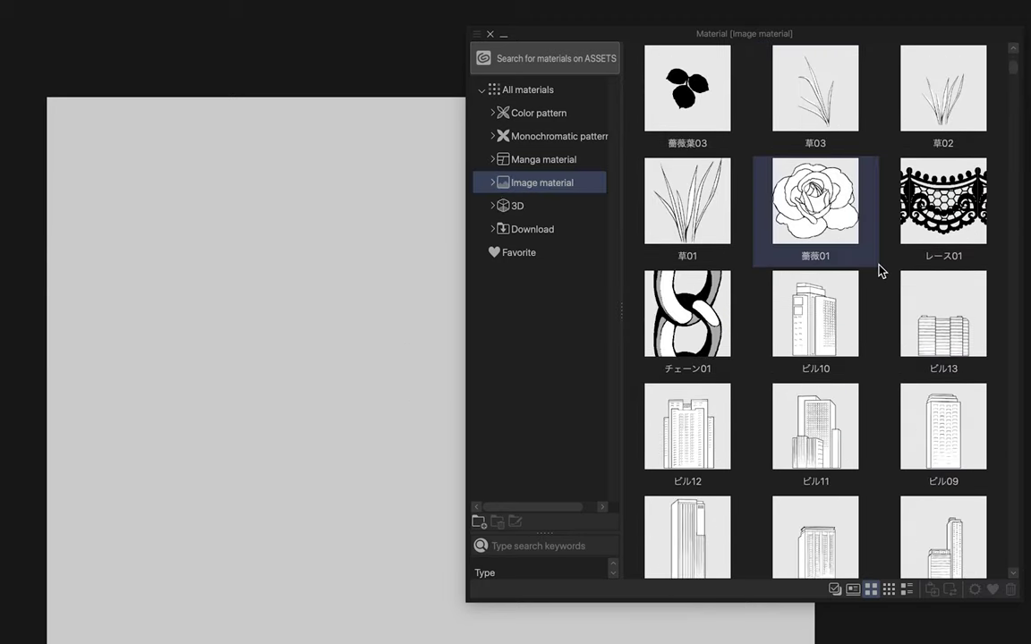
scroll(877, 270, down, 10)
scroll(877, 270, up, 8)
scroll(878, 270, down, 1)
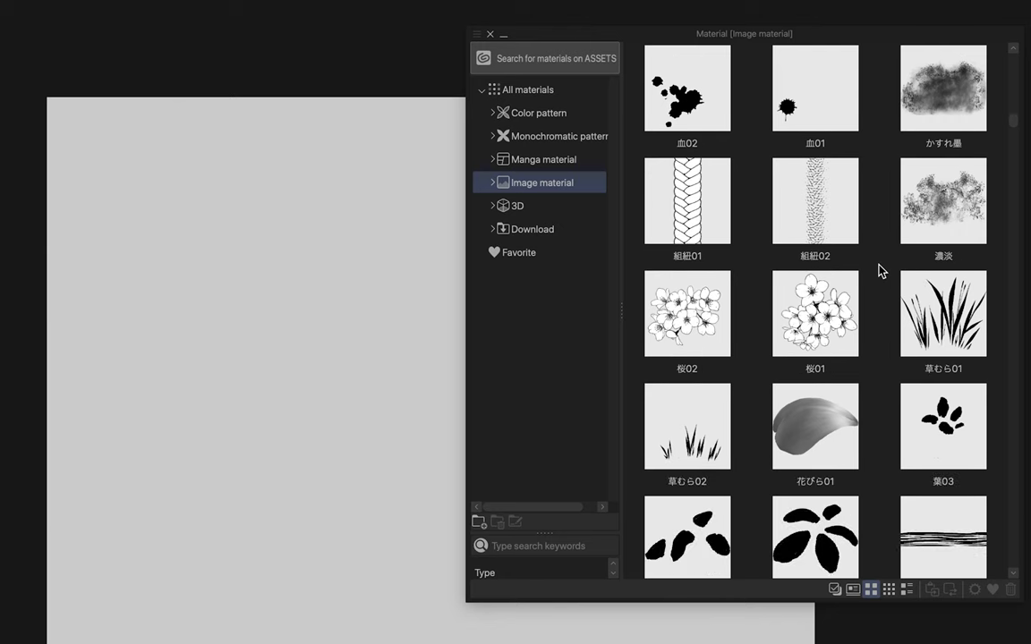
scroll(877, 270, down, 2)
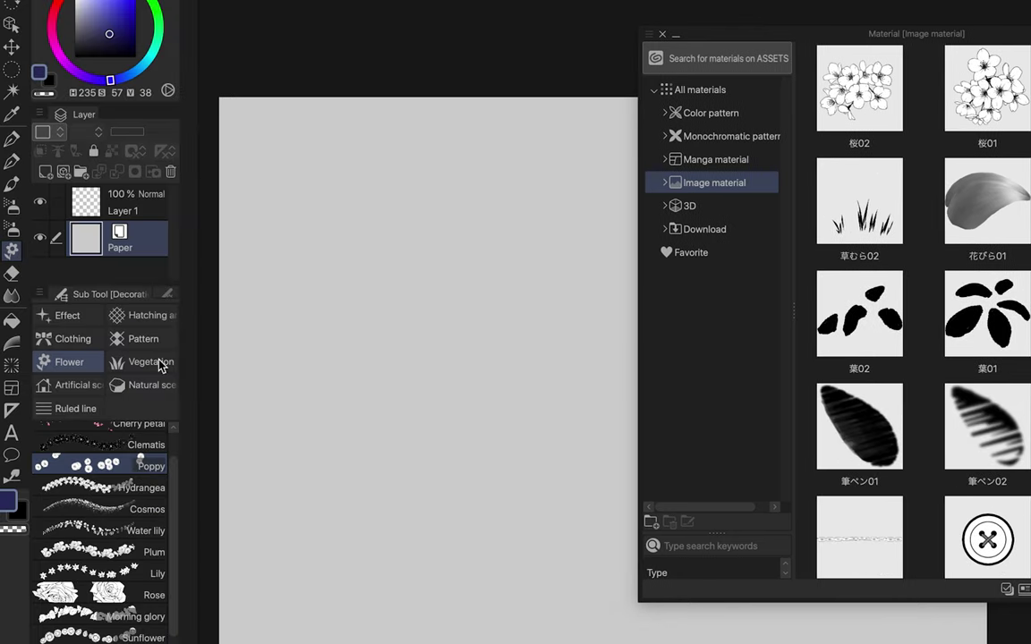
click(164, 299)
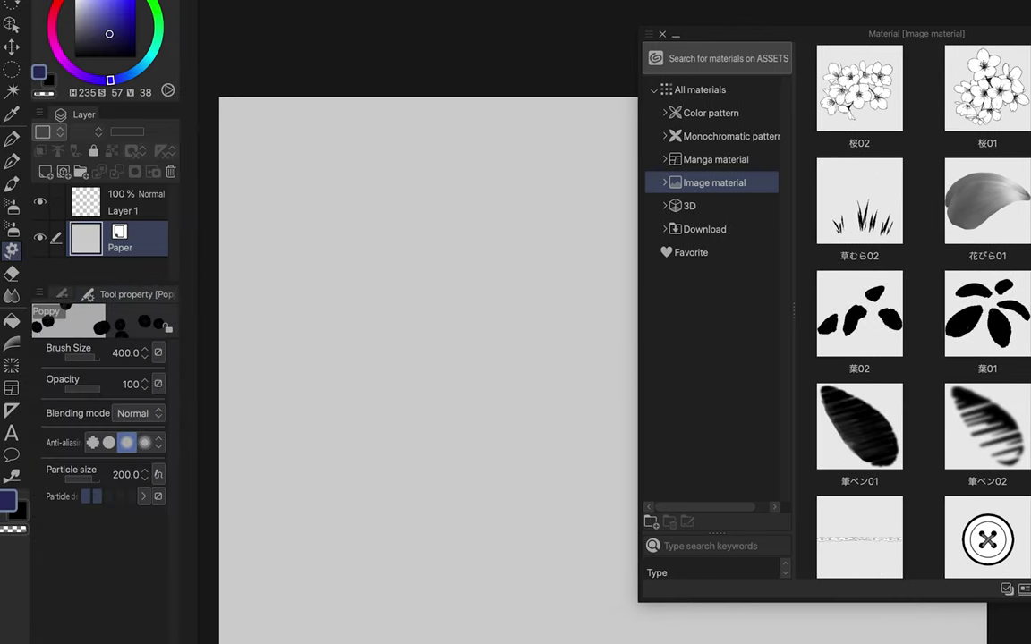
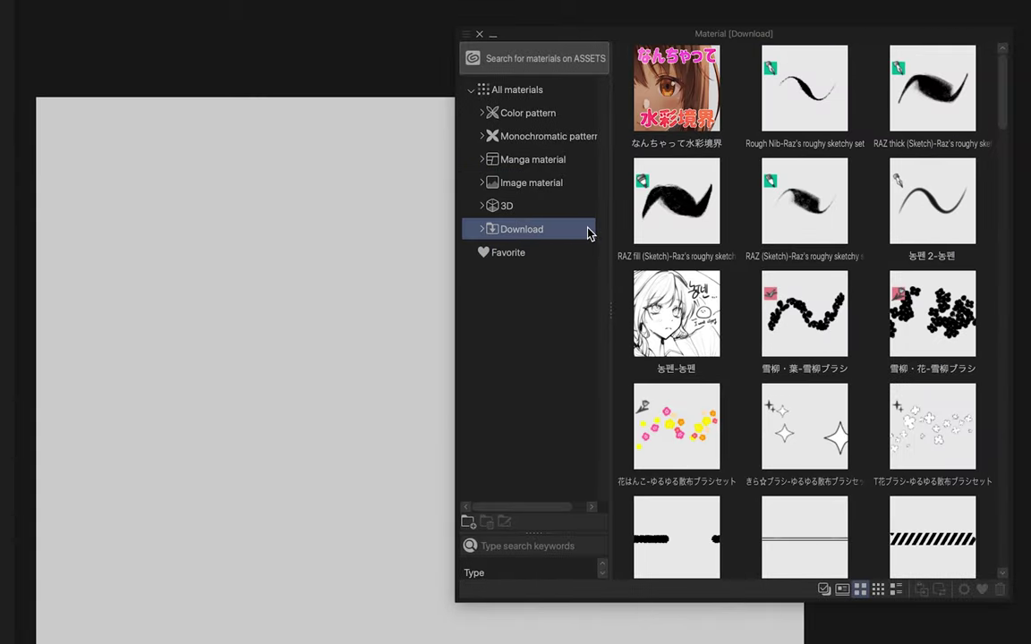
Look through the downloaded materials and check the Favorite category
scroll(766, 259, down, 5)
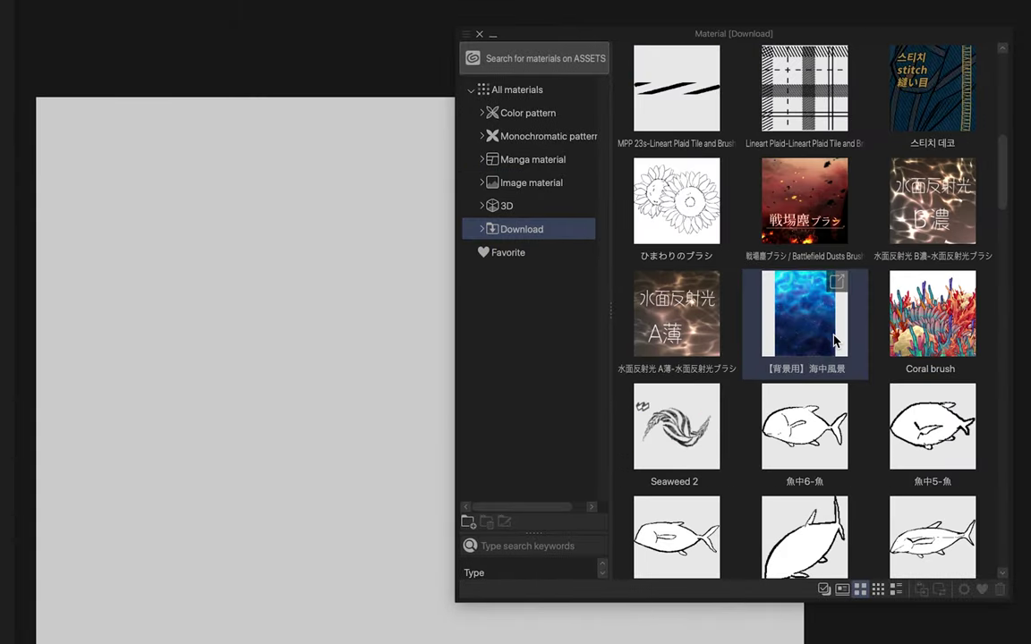
scroll(835, 340, up, 5)
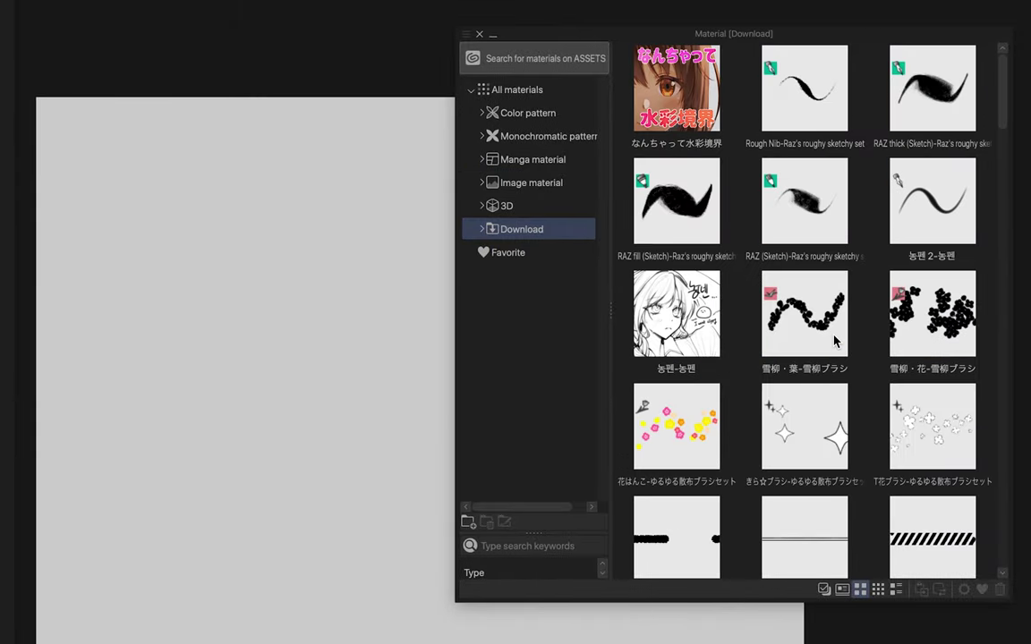
click(553, 252)
Browse the 3D materials through Body type, Pose, Character, Small object, Background, Motion and Character parts
click(553, 206)
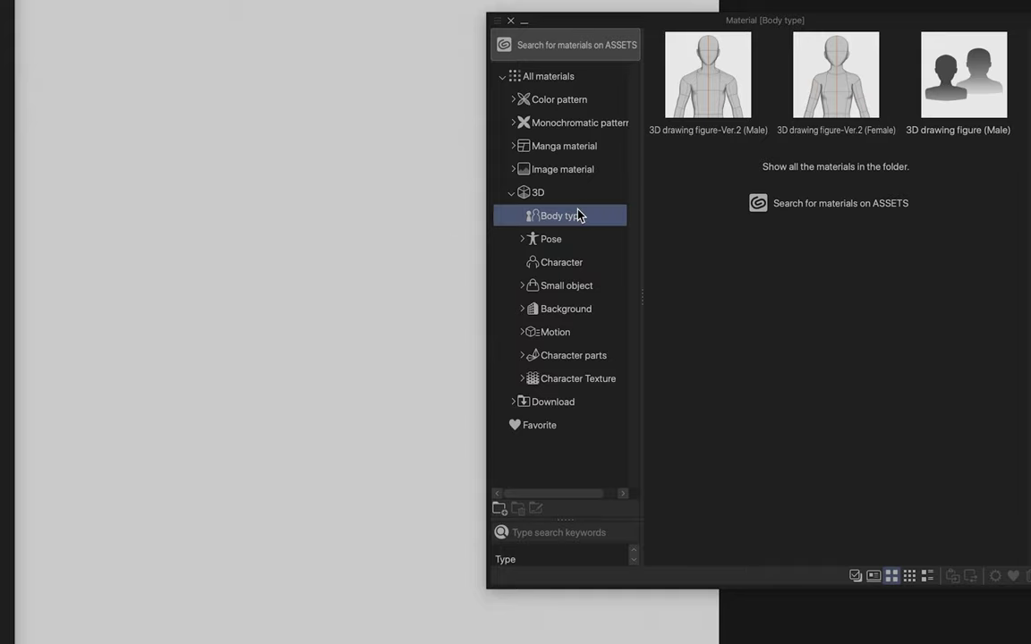
click(560, 239)
click(575, 265)
click(573, 286)
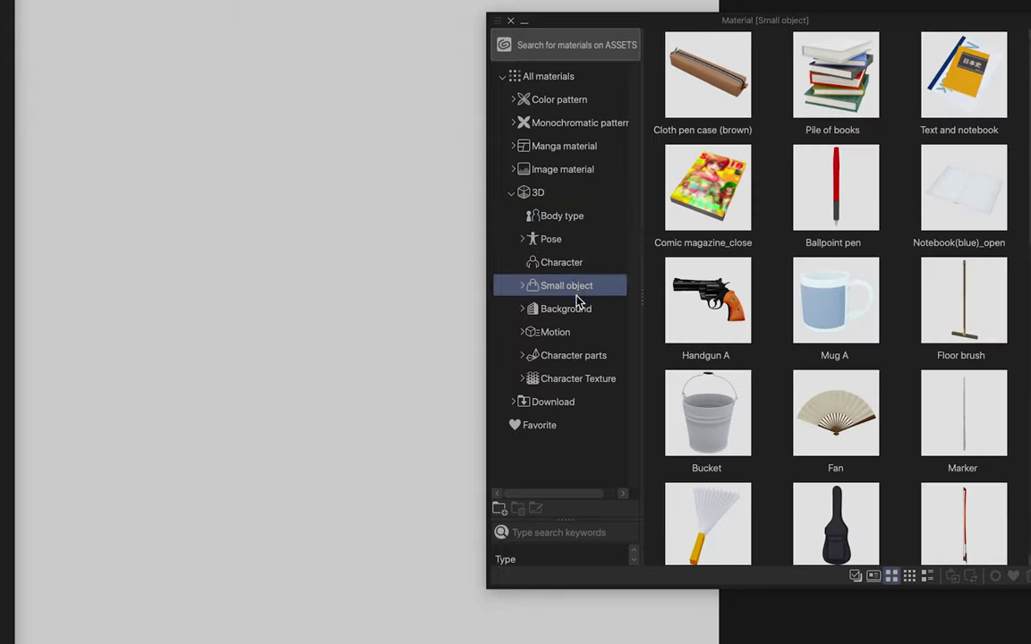
click(572, 309)
click(565, 333)
click(571, 357)
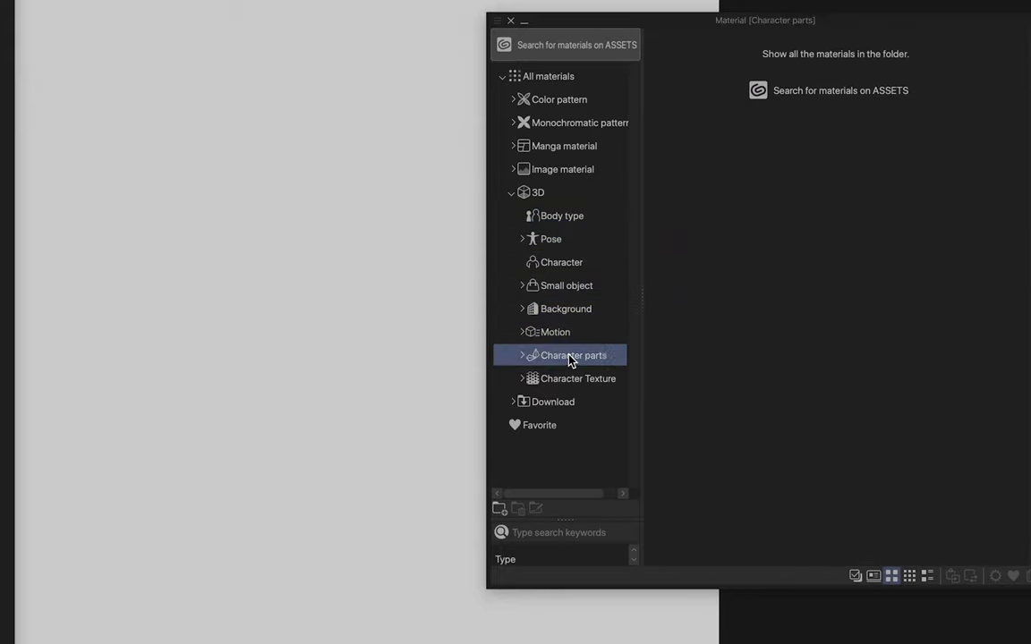
Check the 3D Character Texture category and revisit the Motion and Character parts categories
click(586, 380)
click(572, 335)
click(574, 357)
click(572, 375)
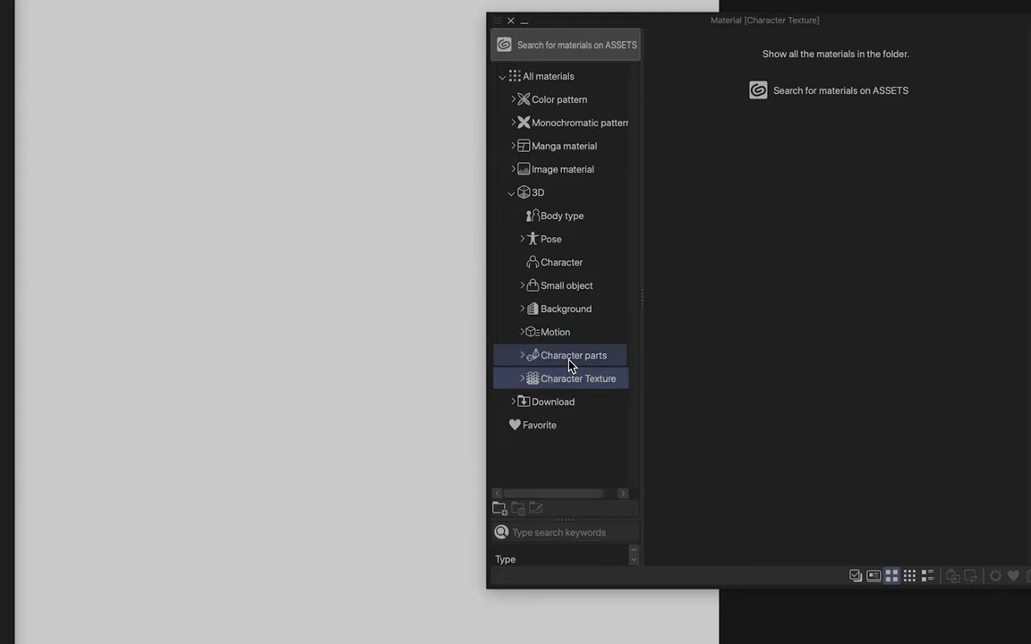
click(569, 360)
click(564, 338)
Place the 3D drawing figure-Ver.2 (Male) from the Body type category on the canvas, and undo it
click(553, 216)
drag(698, 99, 248, 187)
key(super+z)
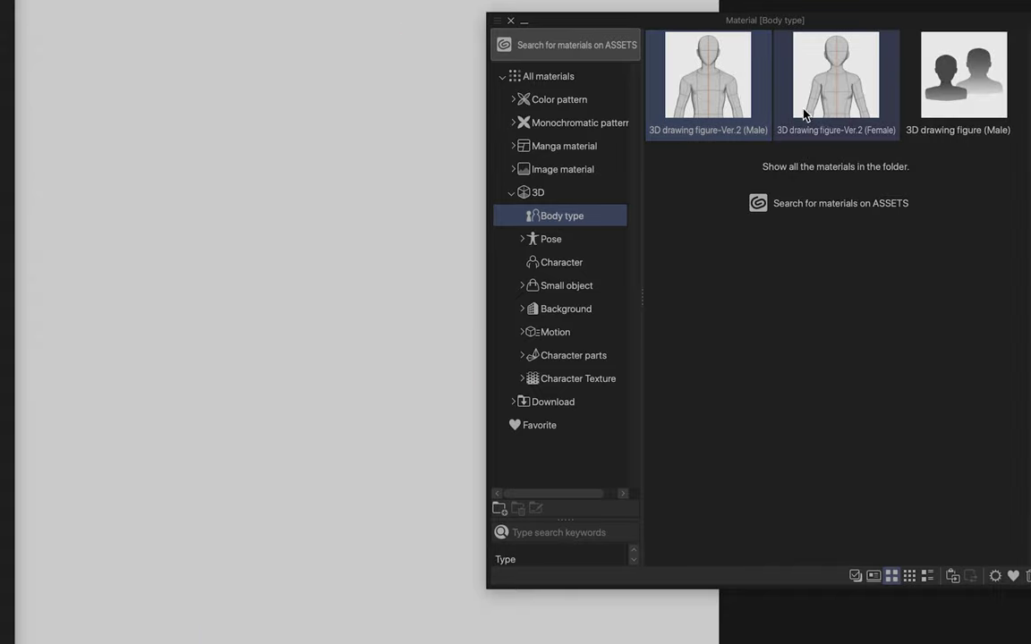
Place the 3D drawing figure-Ver.2 (Female) from the Body type category on the canvas, and undo it
drag(804, 111, 334, 322)
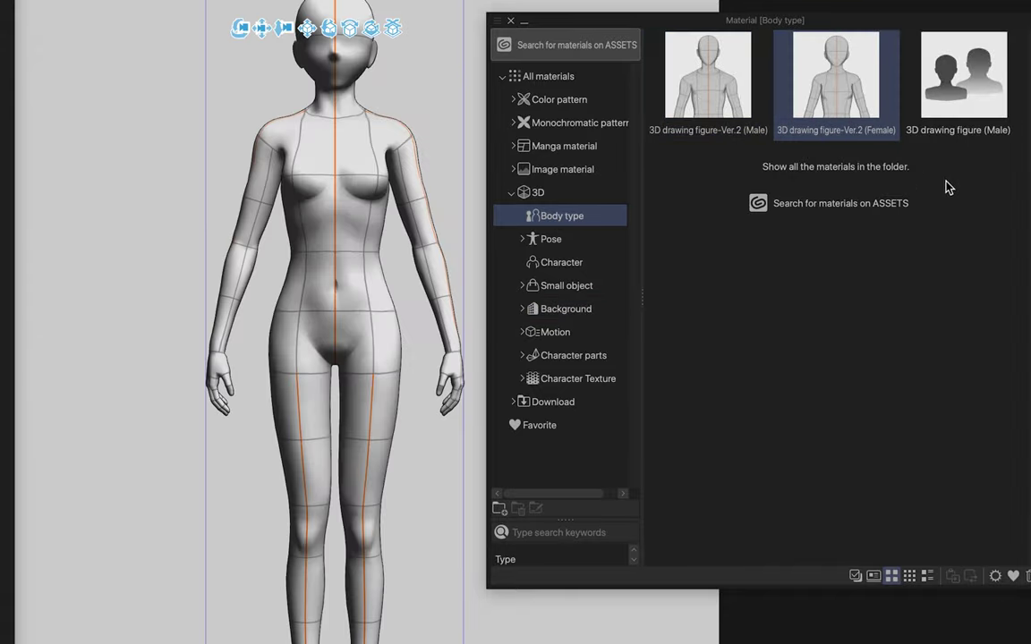
key(super+z)
Place the 3D drawing figure-Ver.2 (Male) on the canvas again and rotate the camera to a slight angle
mouse_move(950, 98)
mouse_down()
mouse_move(313, 377)
mouse_move(322, 376)
mouse_up()
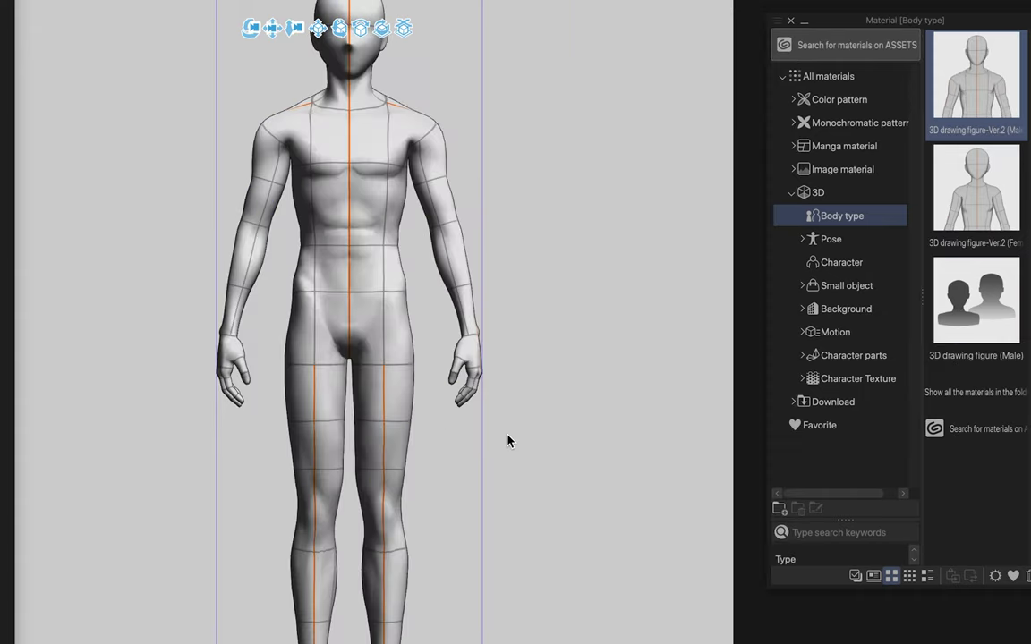
key(ctrl+0)
drag(385, 133, 390, 53)
scroll(492, 374, up, 1)
drag(492, 372, 550, 340)
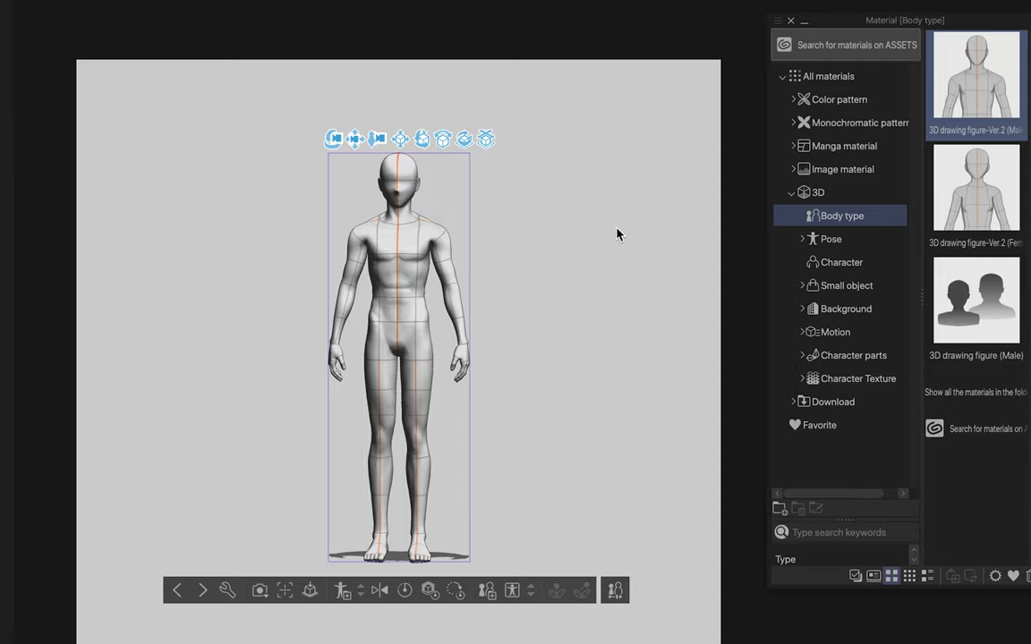
click(332, 139)
drag(332, 140, 401, 176)
drag(483, 131, 387, 572)
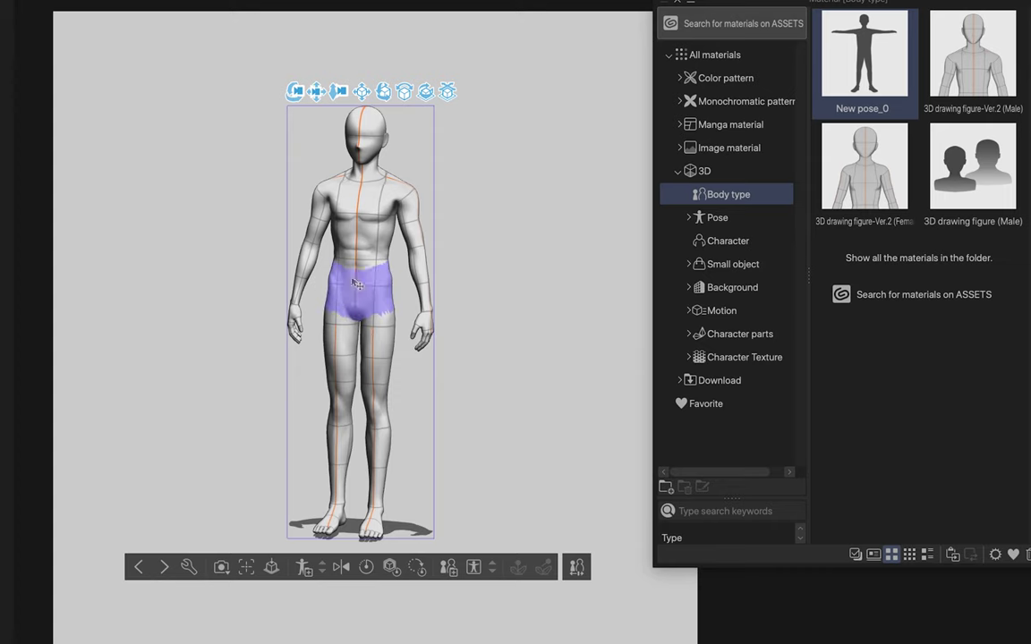
Raise the figure's left hand out to the side and lift its left foot outward by their control points
click(356, 285)
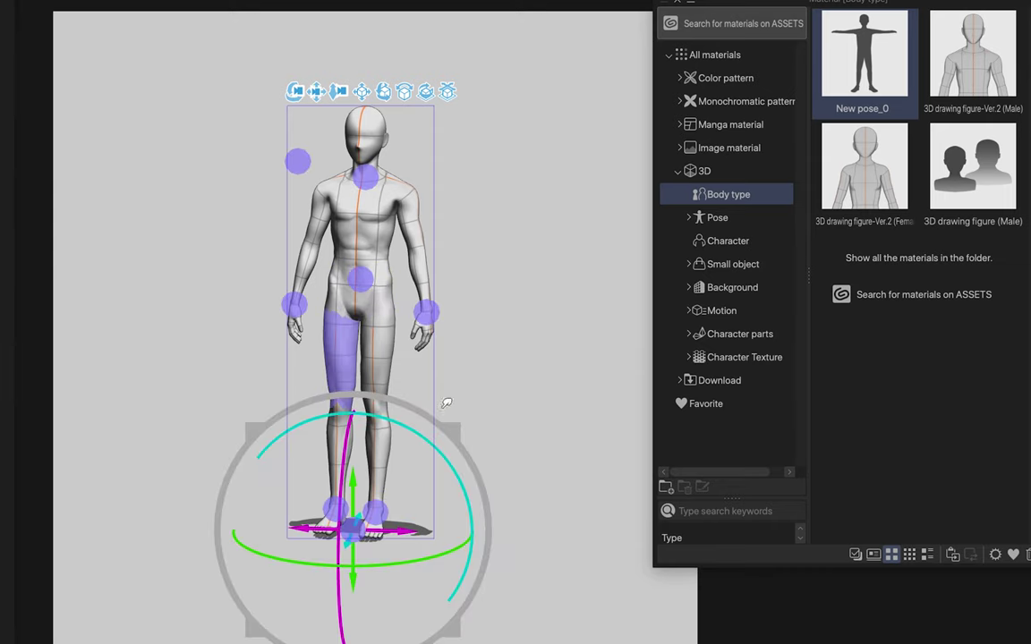
drag(426, 312, 511, 198)
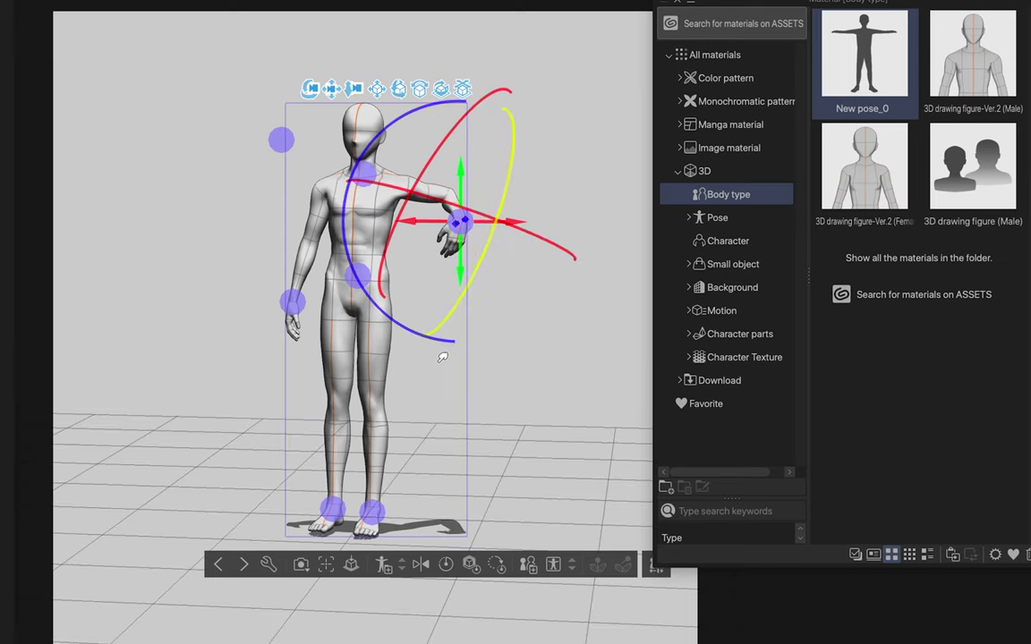
drag(373, 508, 439, 420)
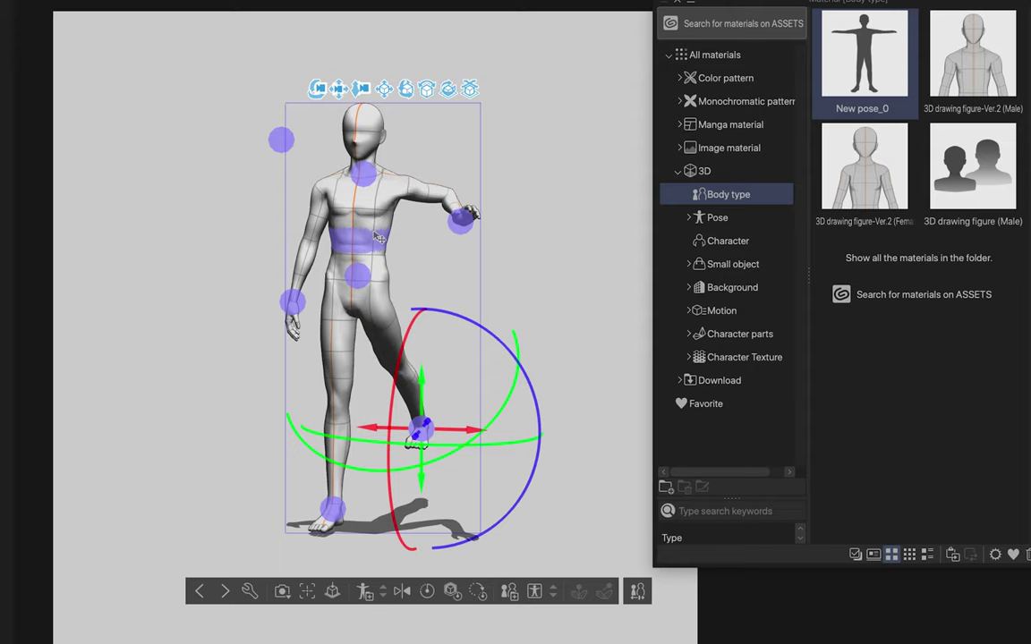
Bend the figure's torso to one side and fold its right forearm upward
click(312, 218)
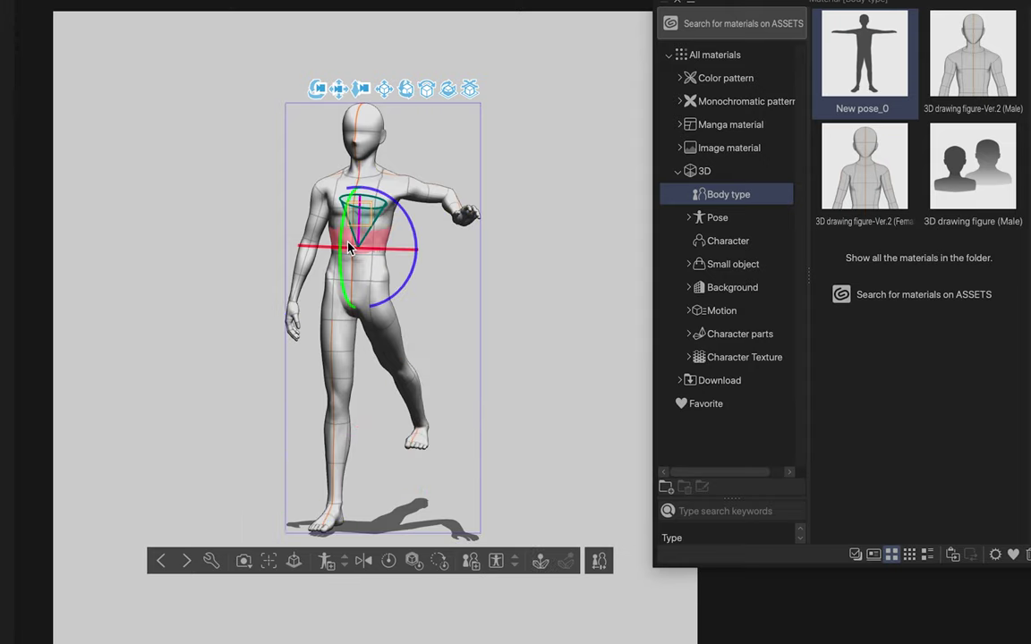
drag(334, 293, 342, 138)
click(280, 296)
drag(277, 300, 281, 271)
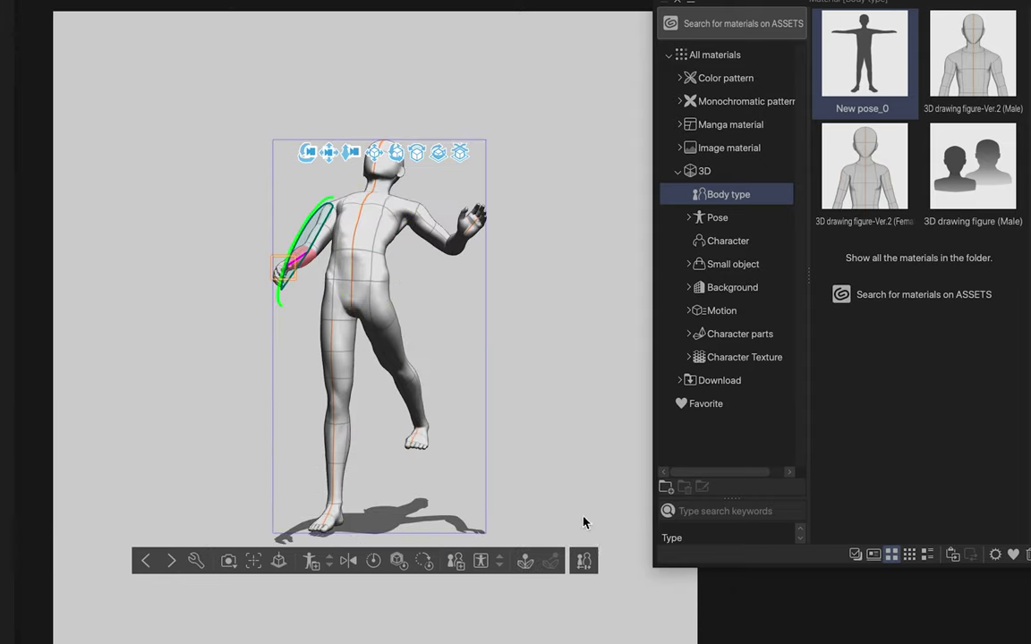
Orbit the camera around the figure and tilt the whole figure with its rotation ring
click(584, 523)
drag(513, 394, 329, 396)
click(347, 232)
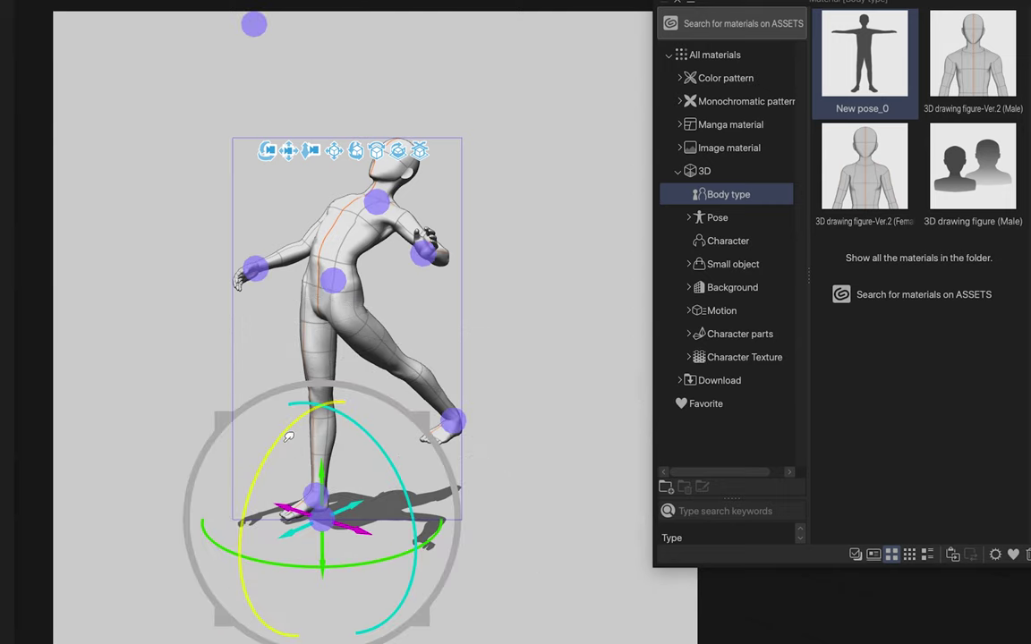
drag(292, 432, 511, 410)
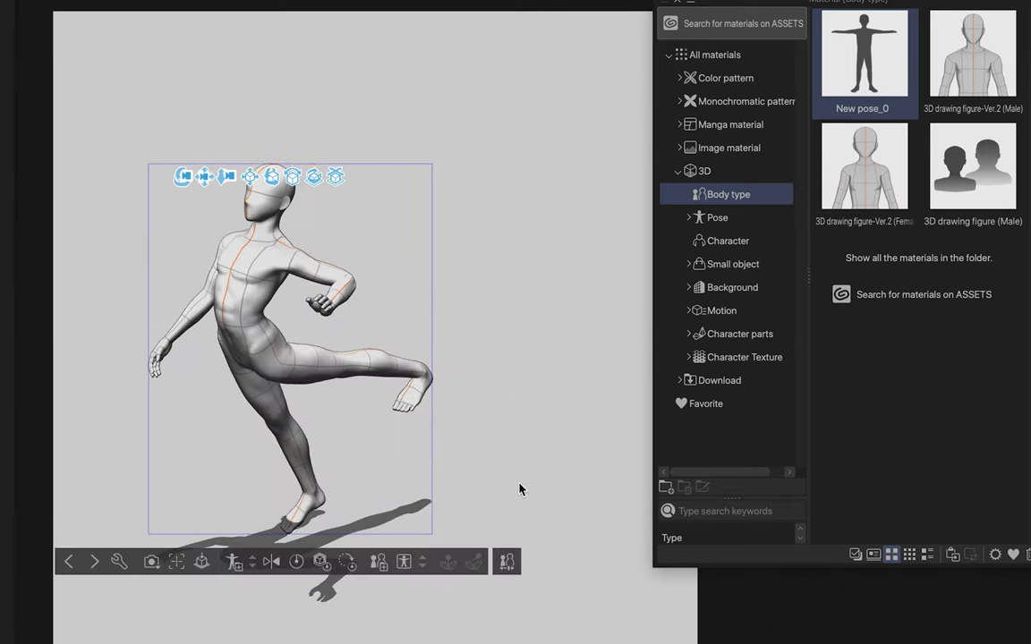
drag(451, 465, 511, 324)
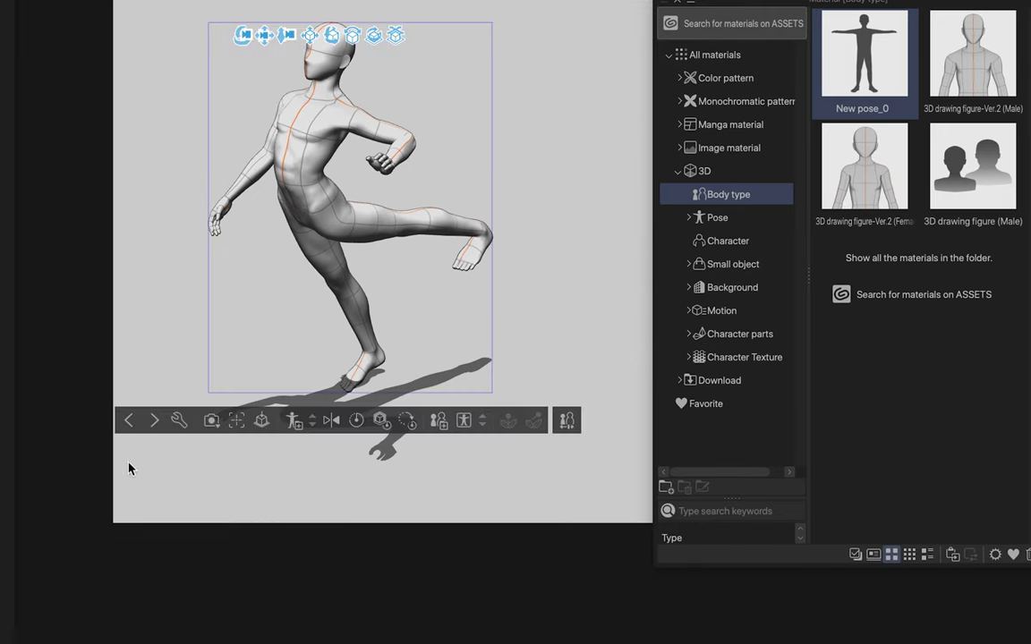
Check the figure's object list in the detailed tool settings, and close them
click(171, 426)
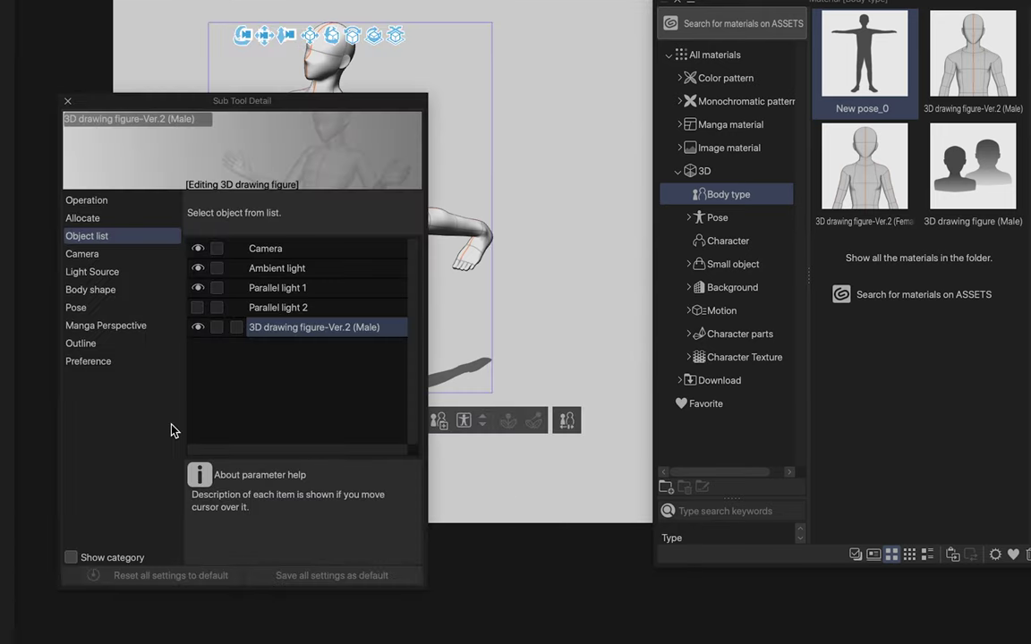
key(Escape)
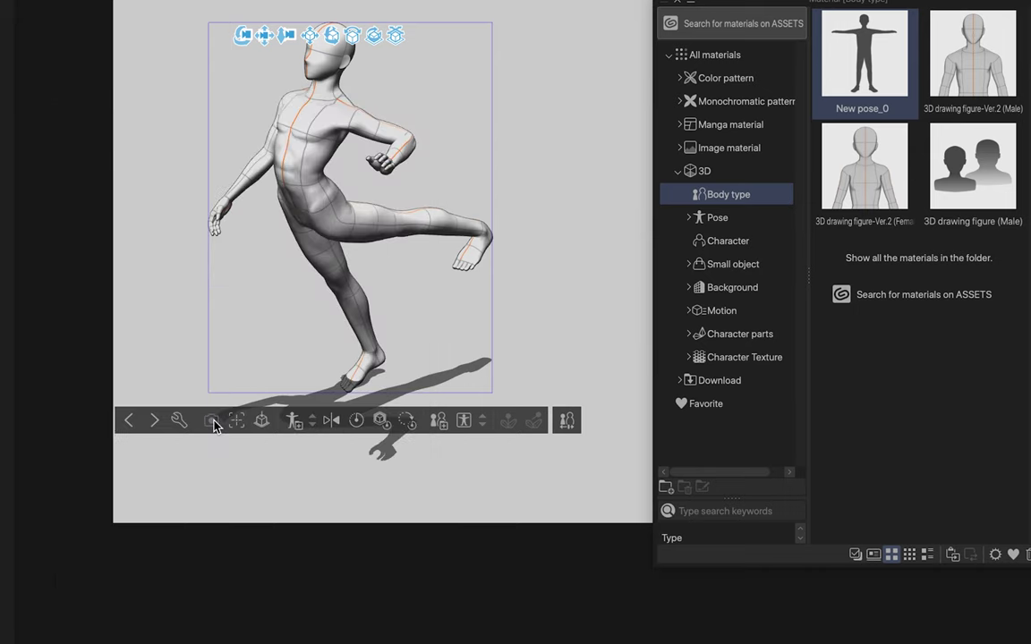
Apply a preset angled camera view and centre the camera on the figure
click(214, 420)
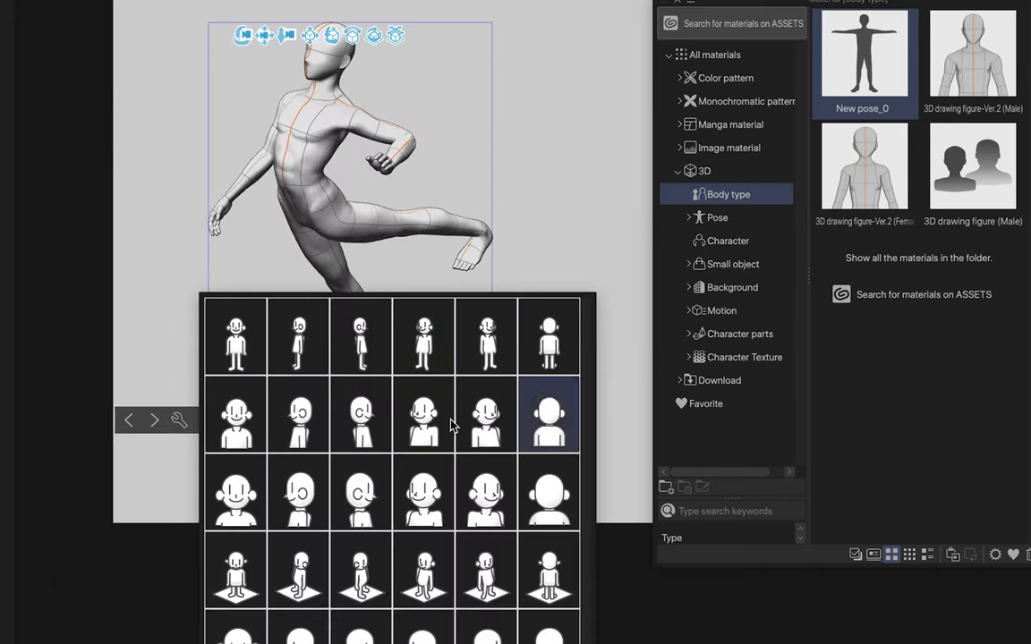
click(426, 494)
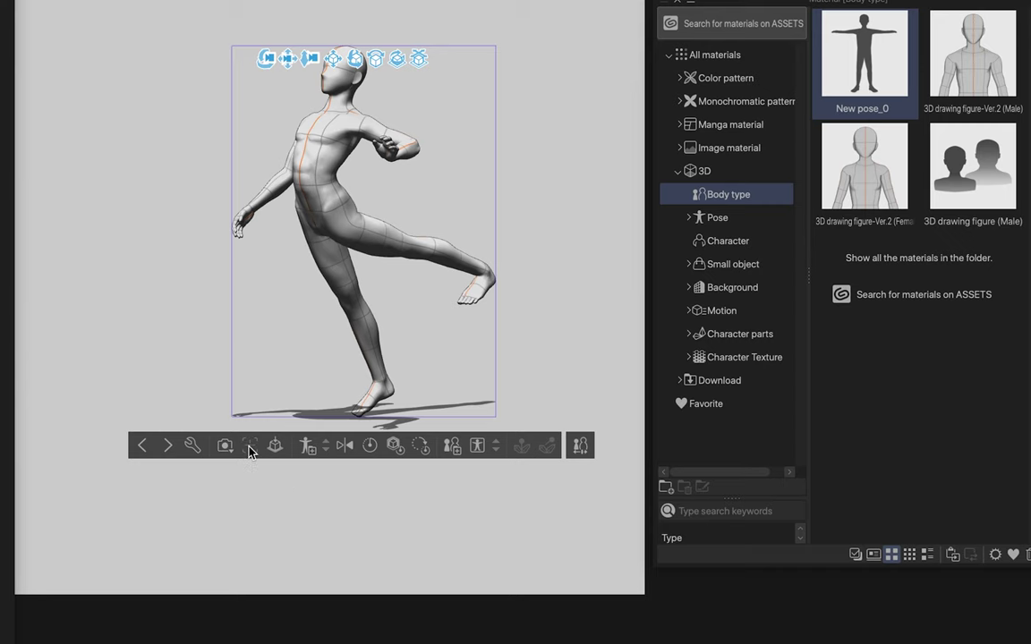
click(250, 447)
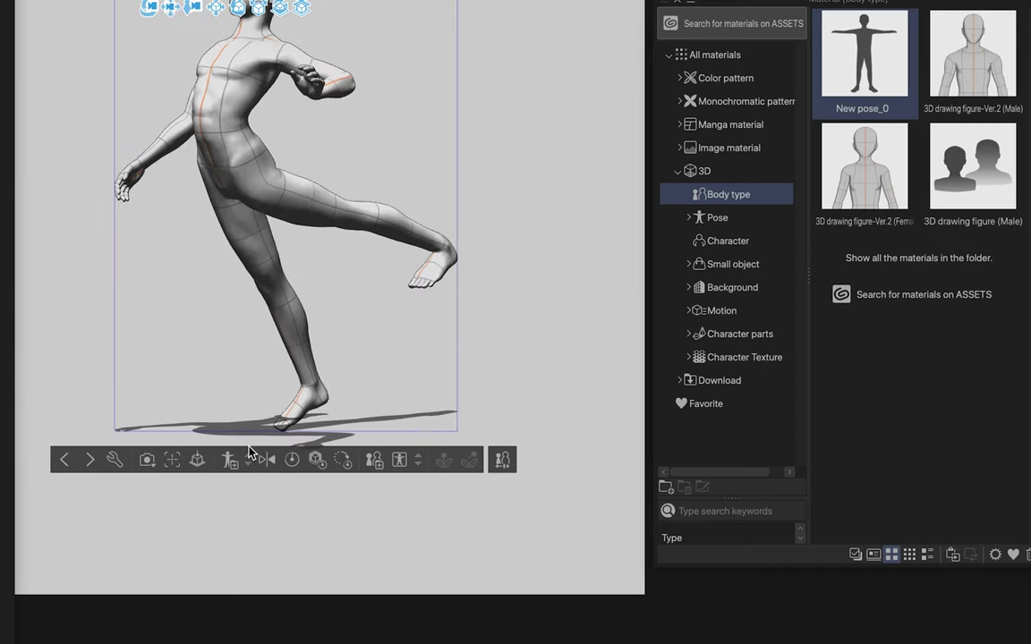
Lift the figure above the floor and snap it back down to the ground
click(285, 342)
drag(326, 374, 327, 270)
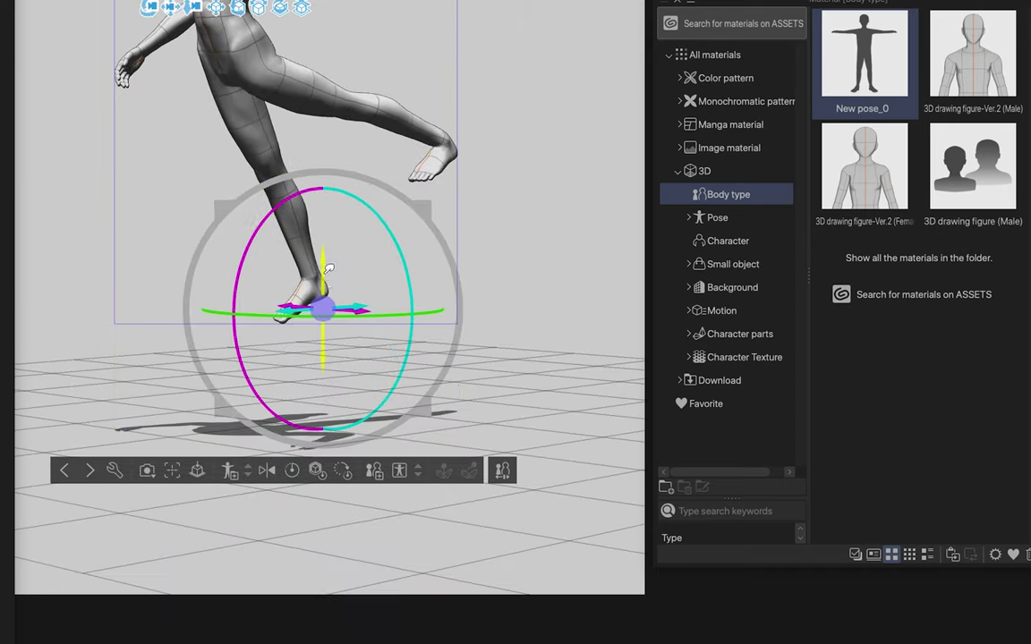
click(202, 472)
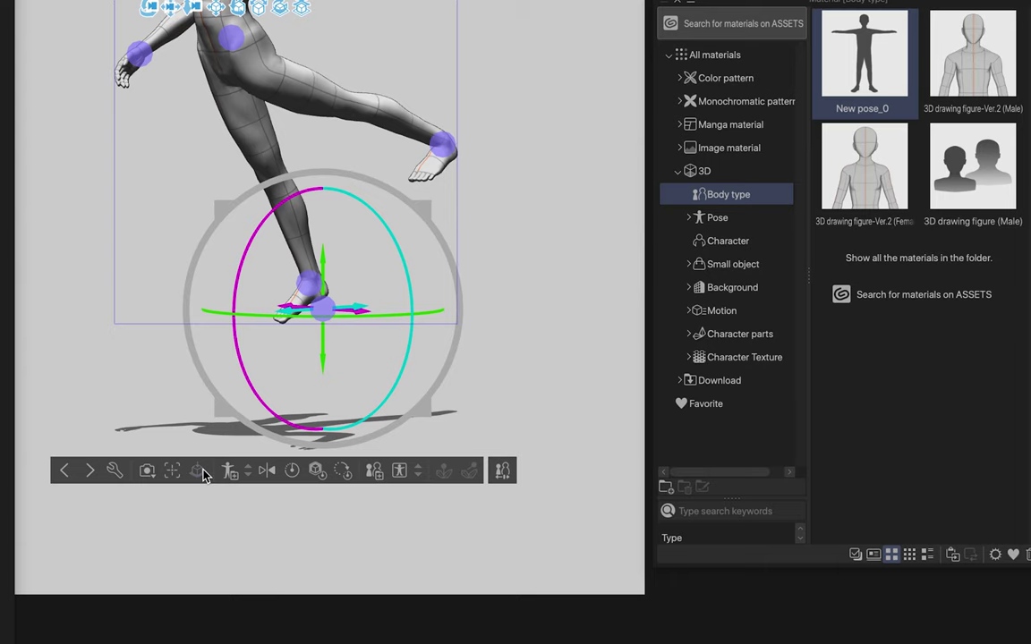
click(197, 471)
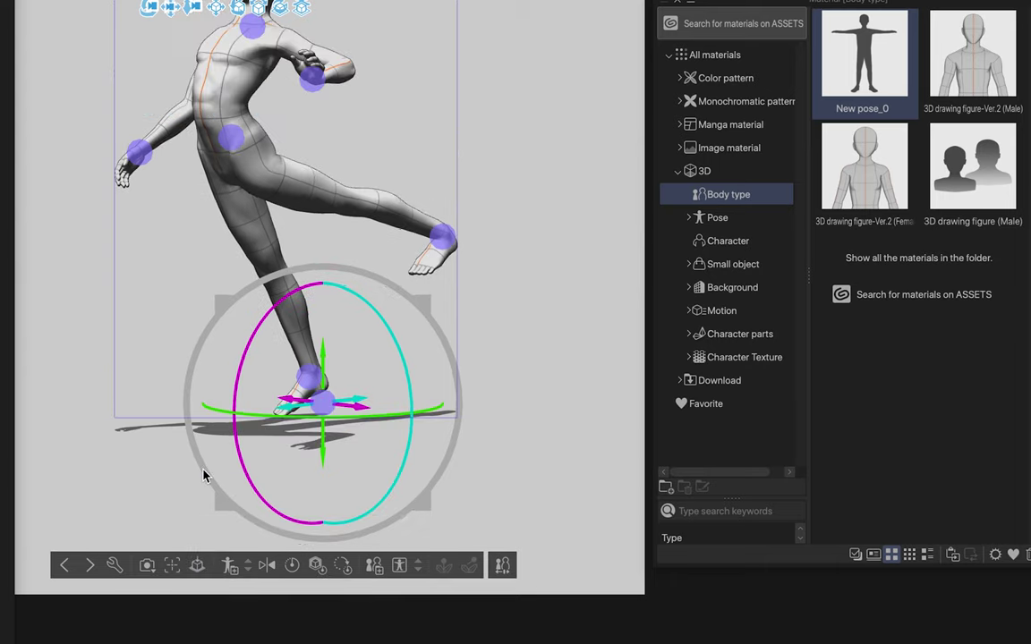
Register the figure's full-body pose as the material New pose_0 in the 3D Body type folder
click(230, 566)
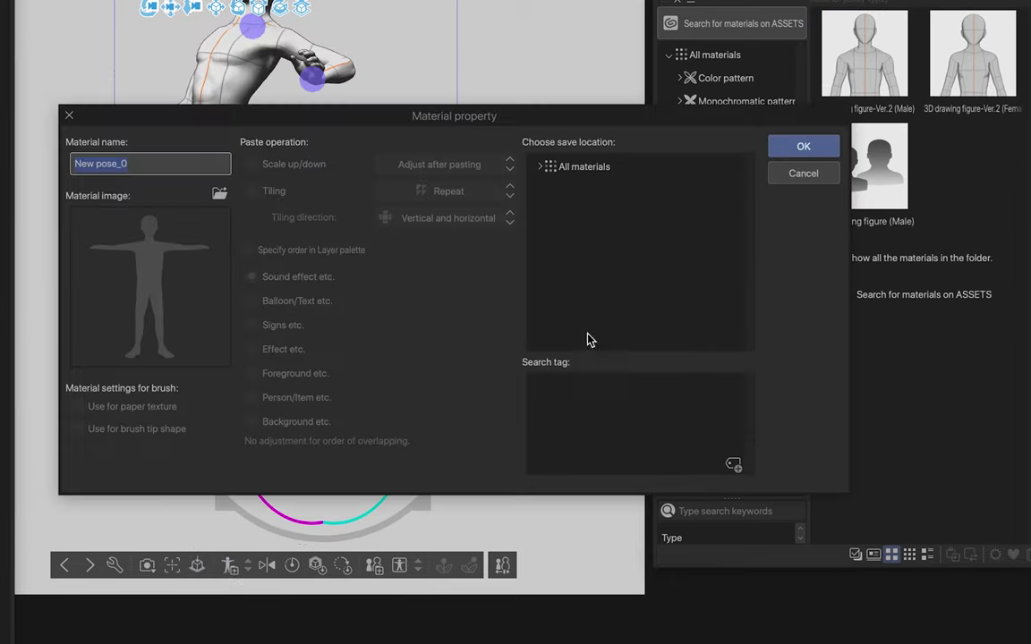
click(606, 313)
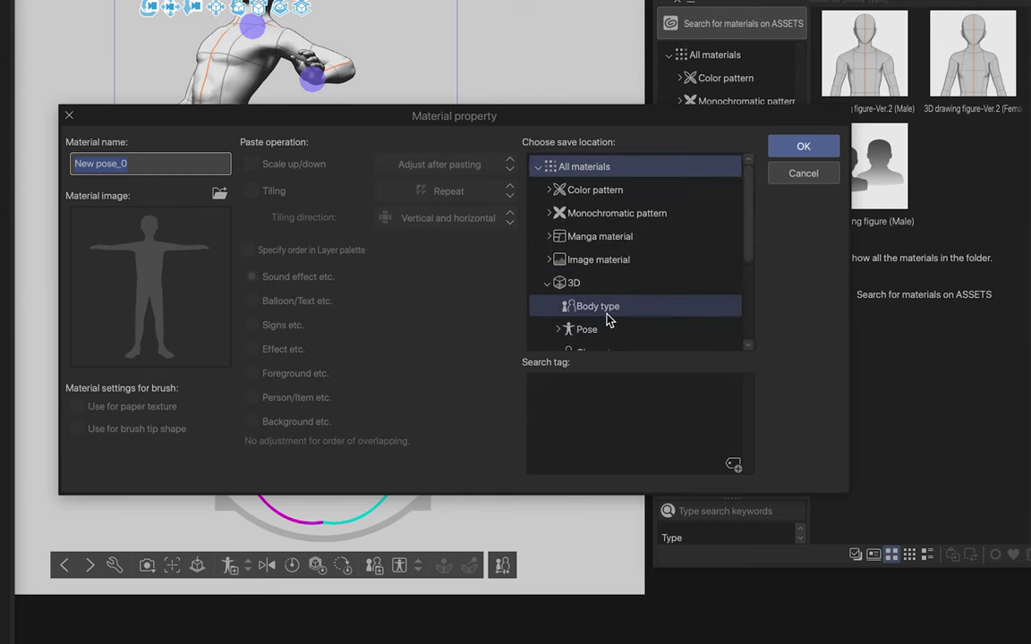
click(785, 152)
Apply the New pose_0 material to the figure, and reset the figure to its default pose
scroll(445, 383, down, 2)
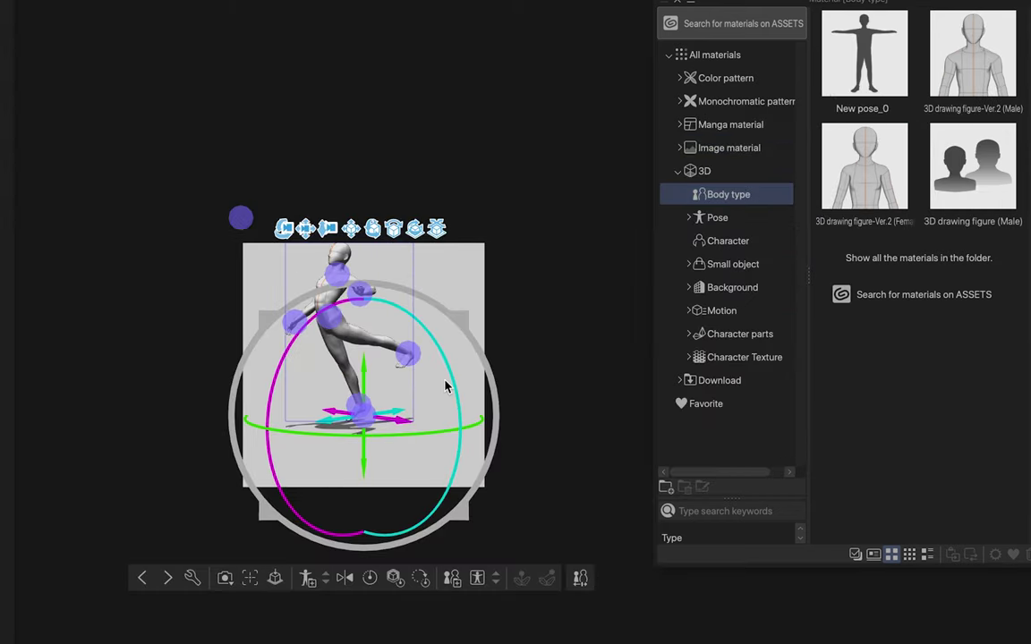
key(super+plus)
drag(864, 54, 442, 436)
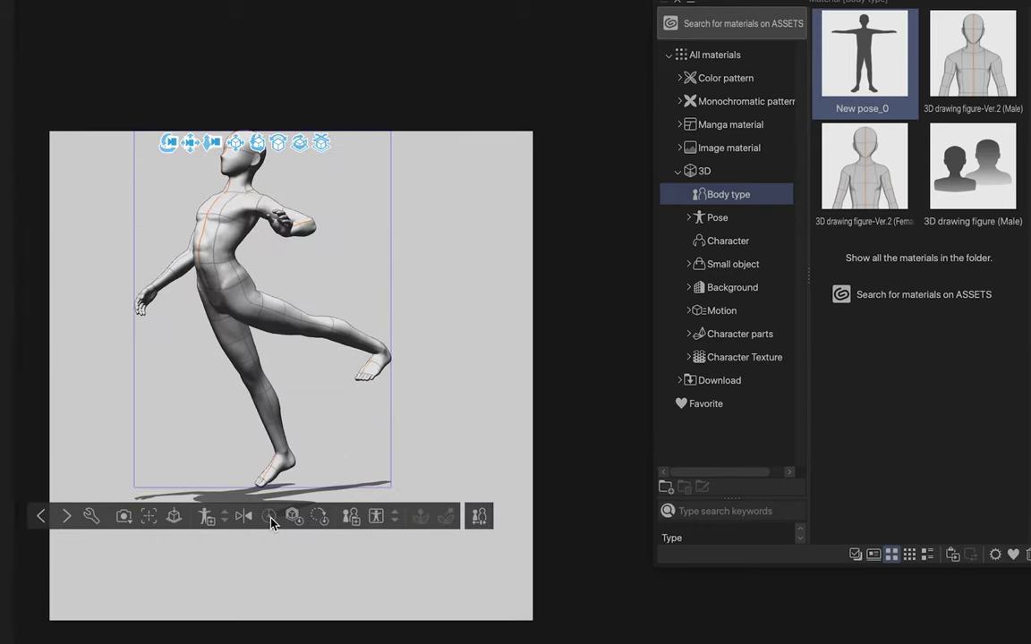
click(271, 524)
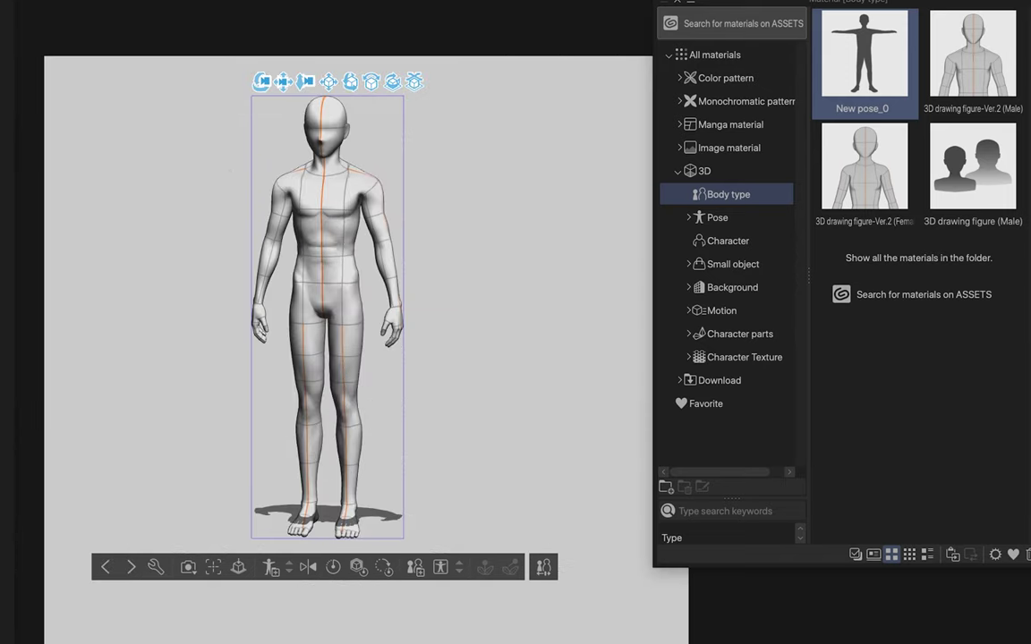
Try shrinking the figure and rotating it freely, and reset its scale and rotation
key(ctrl+z)
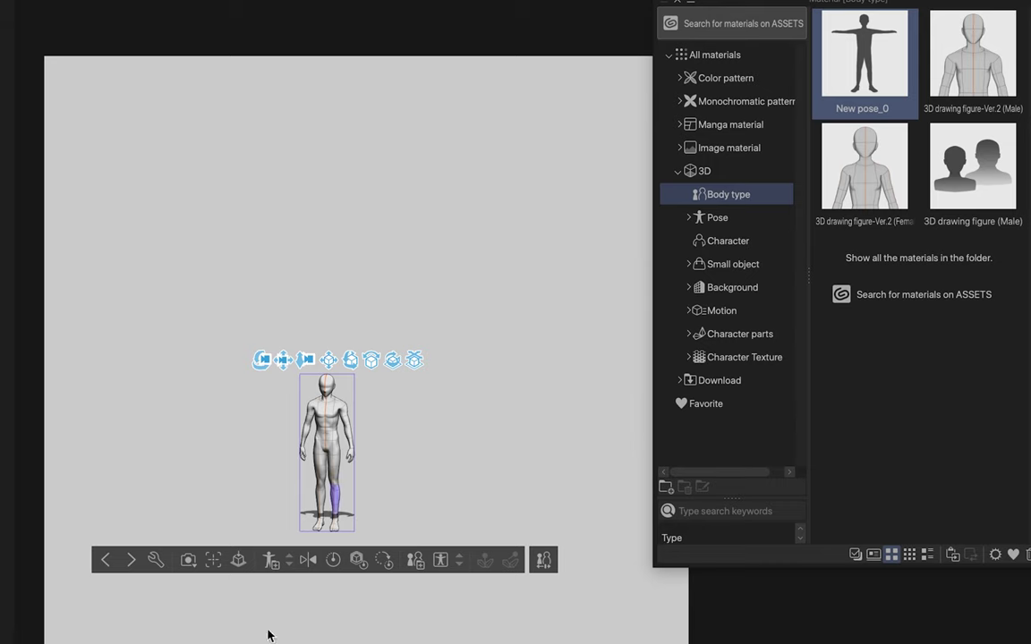
click(359, 569)
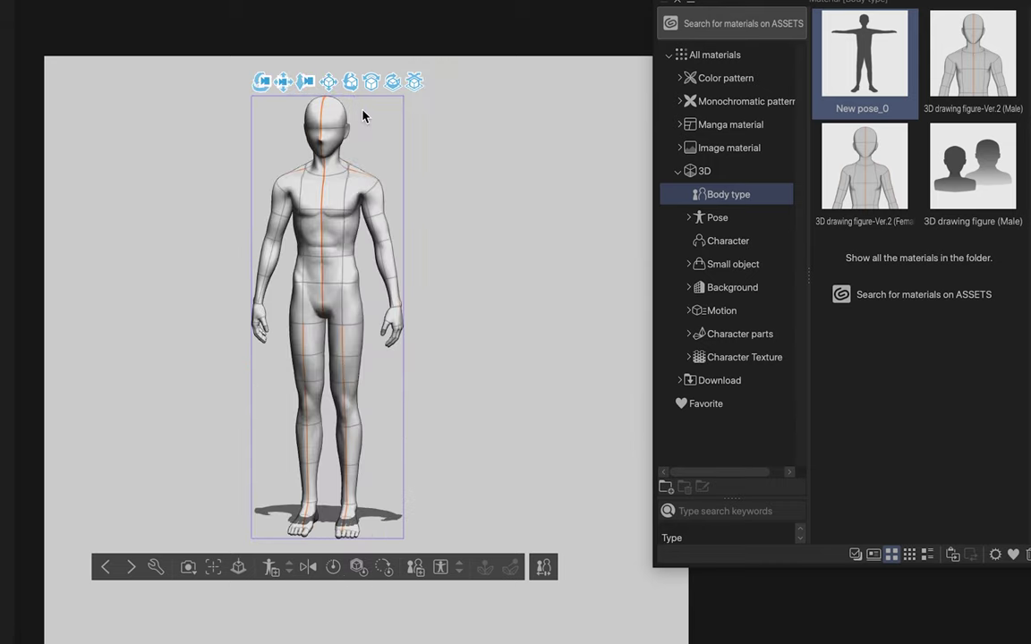
drag(349, 80, 370, 199)
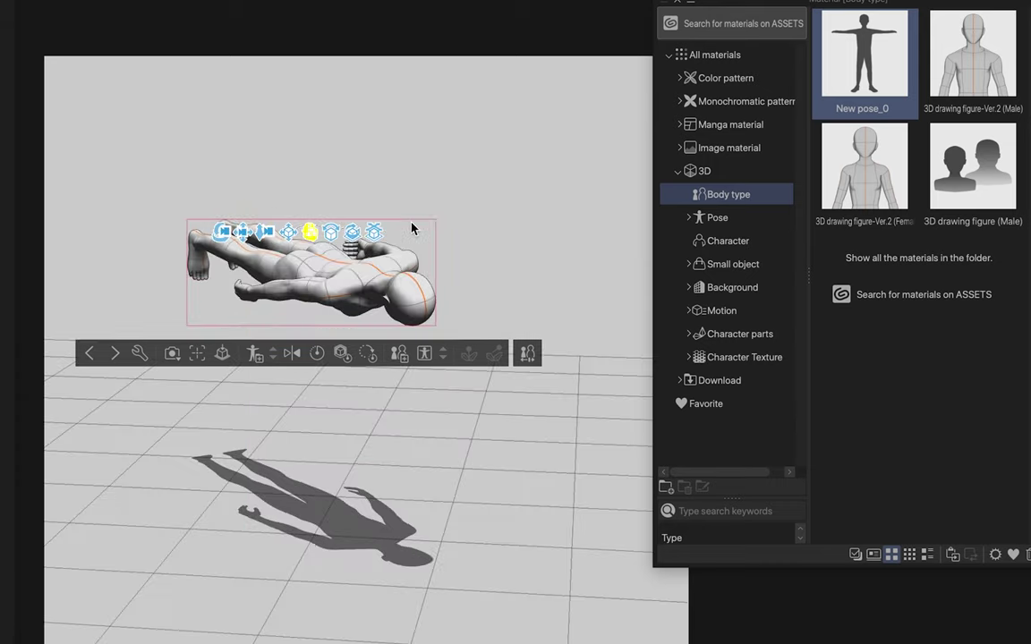
click(369, 353)
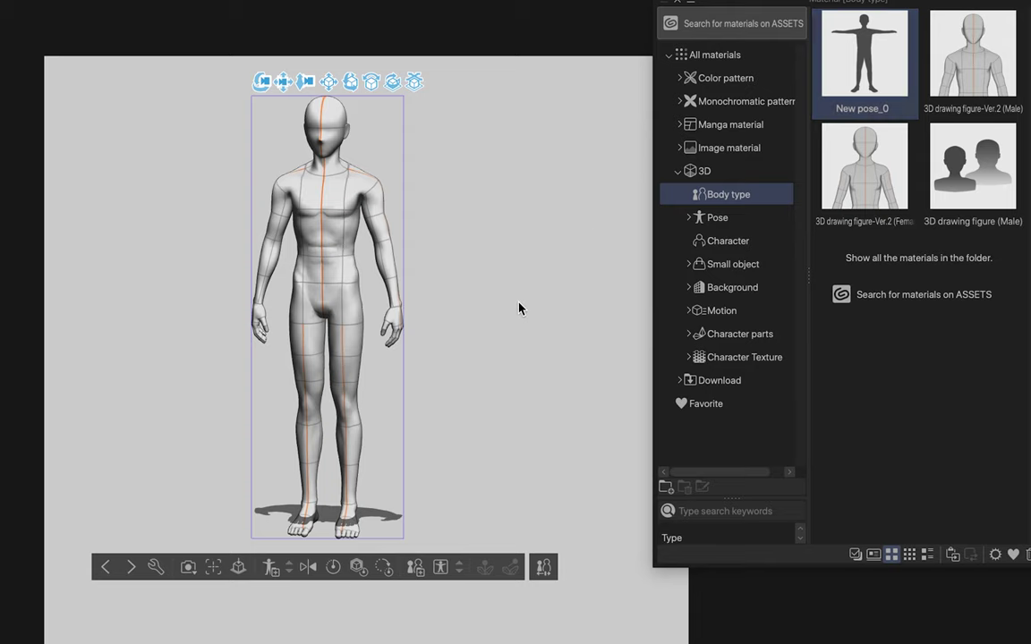
Start the Pose Scanner, accept its notice with Do not show this dialog again enabled, and cancel the image selection
click(440, 566)
click(712, 383)
click(440, 566)
click(264, 437)
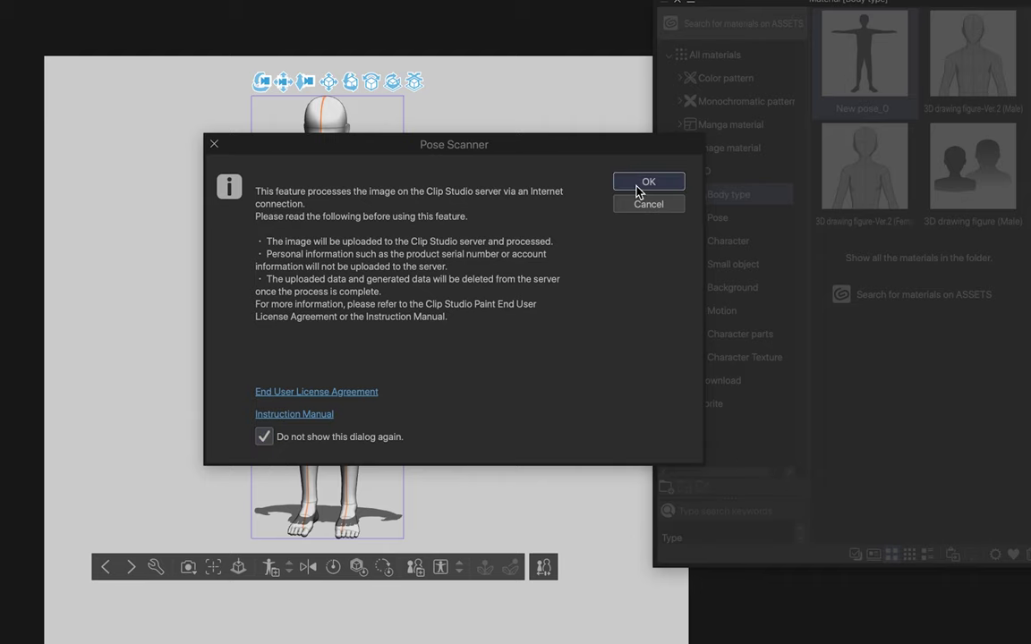
click(640, 184)
click(678, 390)
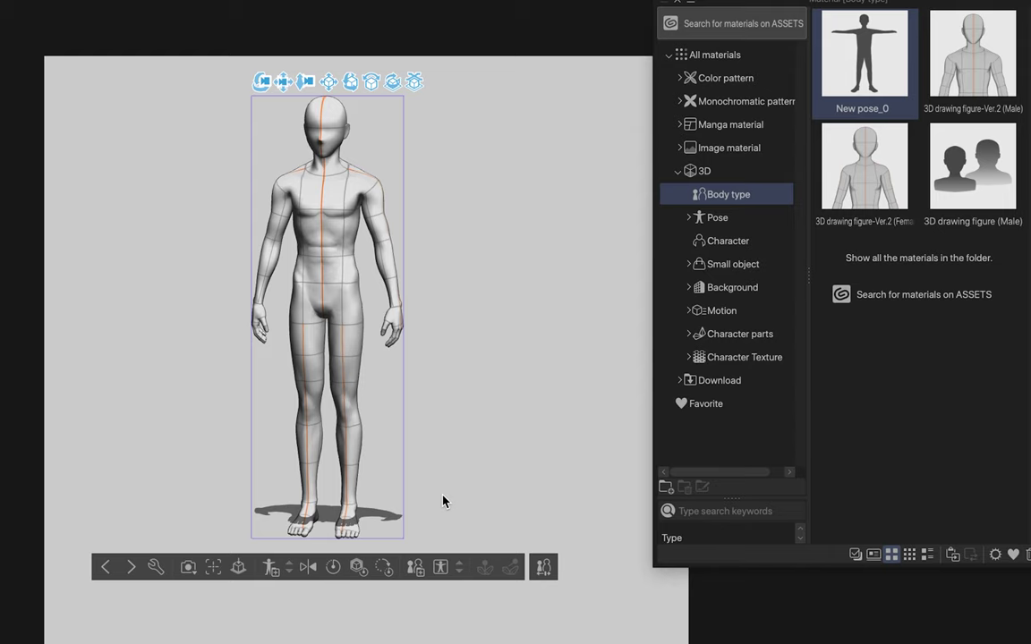
Scan a pose onto the figure from the 321 KB image in the Downloads folder, and undo it
click(434, 573)
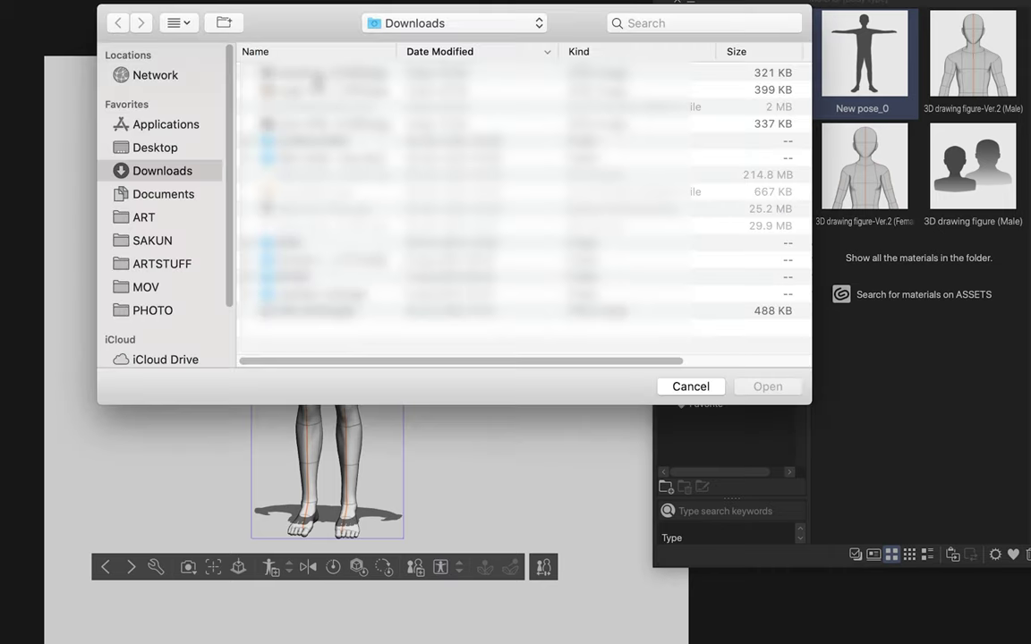
click(286, 73)
click(767, 386)
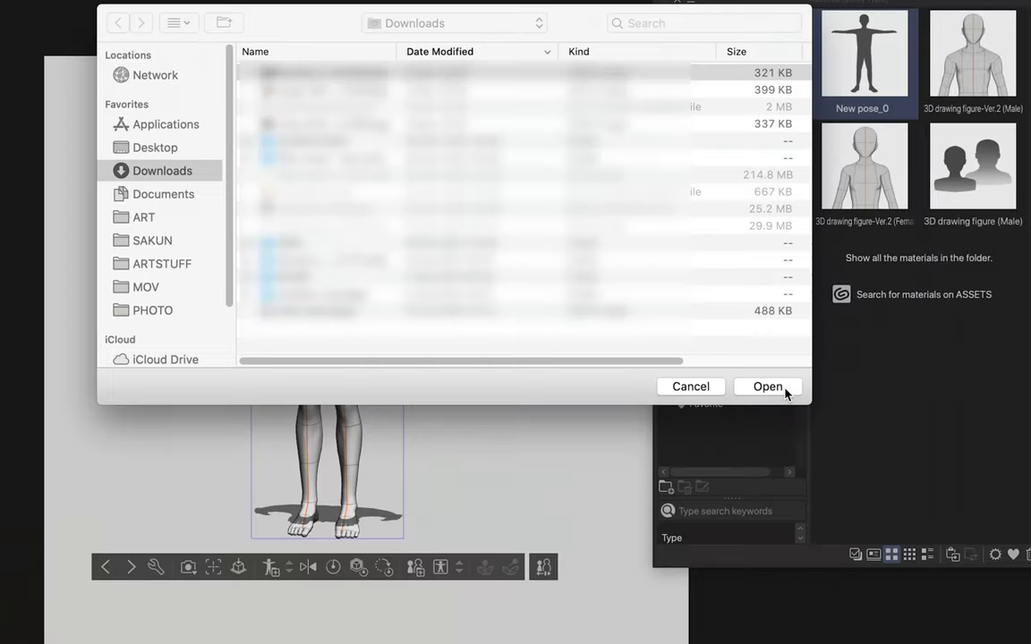
click(785, 394)
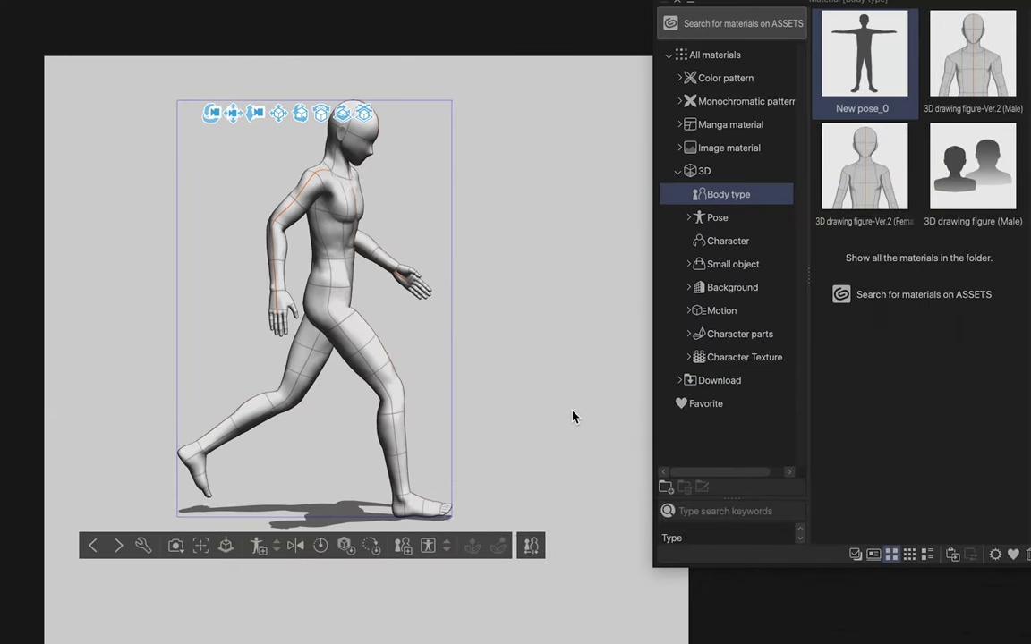
key(super+z)
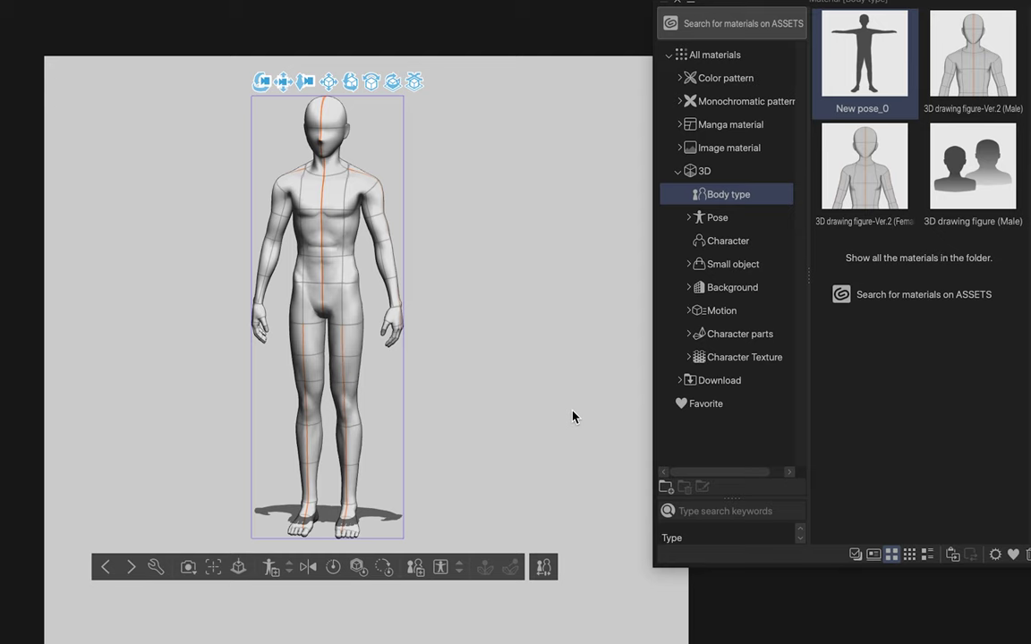
Scan a pose onto the figure from the 399 KB image in the Downloads folder, and undo it
click(449, 577)
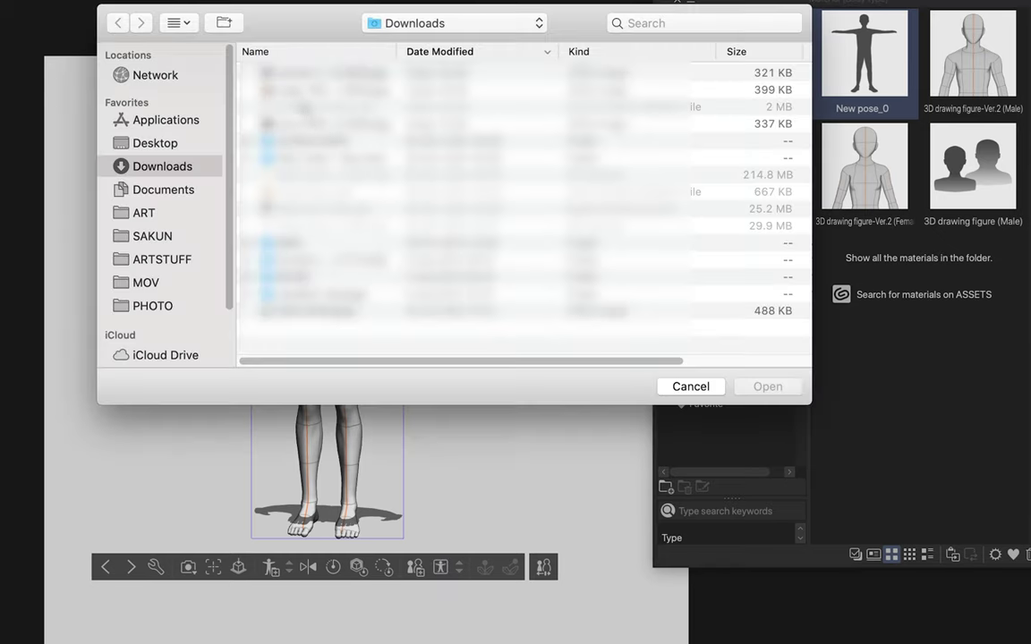
click(268, 90)
key(space)
key(Return)
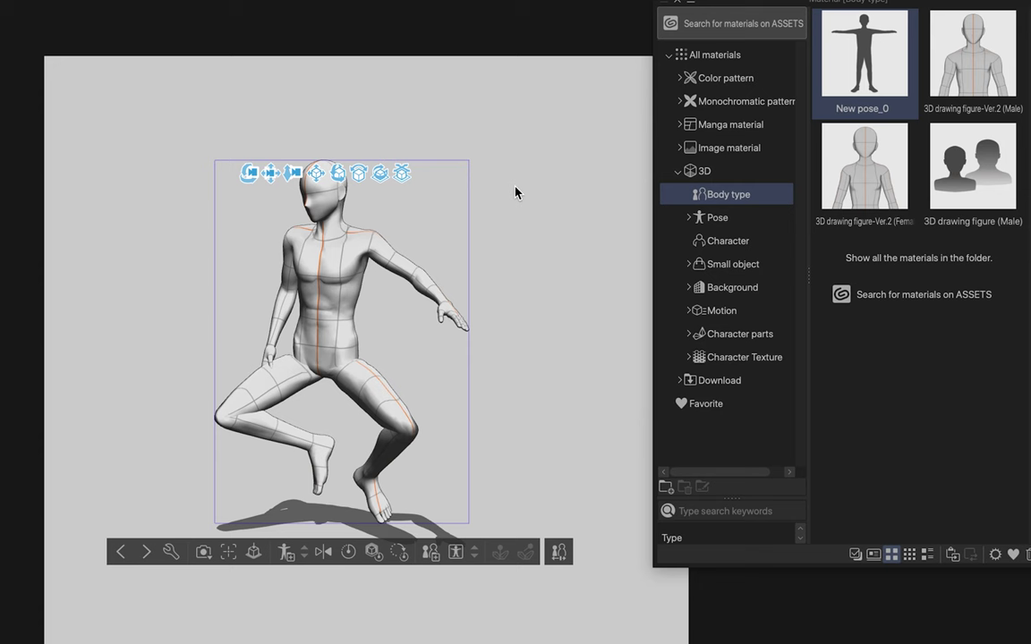
key(ctrl+z)
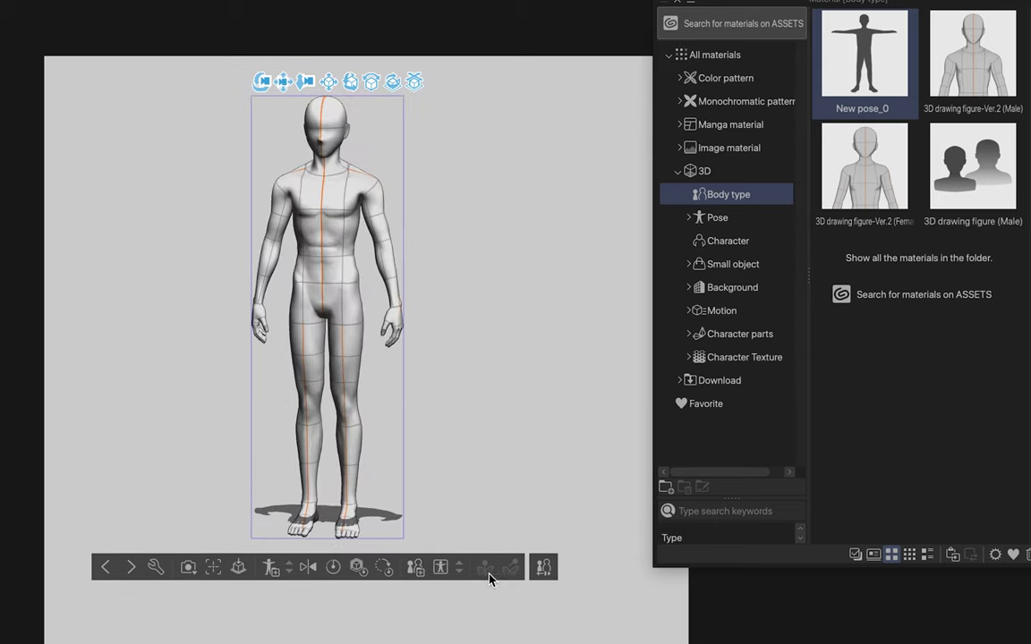
Open the figure's detailed body shape settings and close them again
click(546, 569)
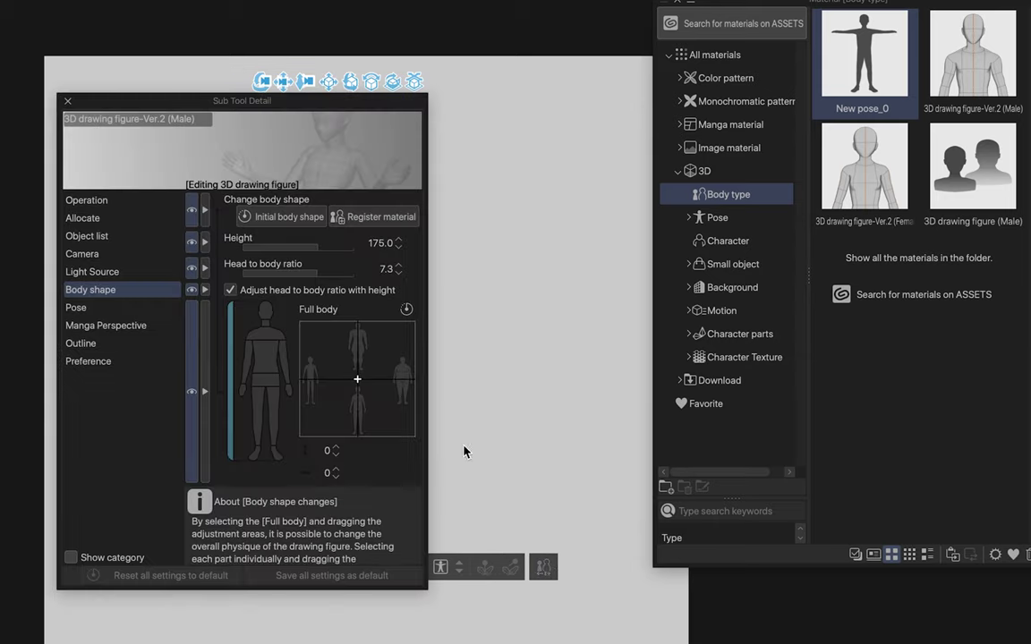
click(67, 102)
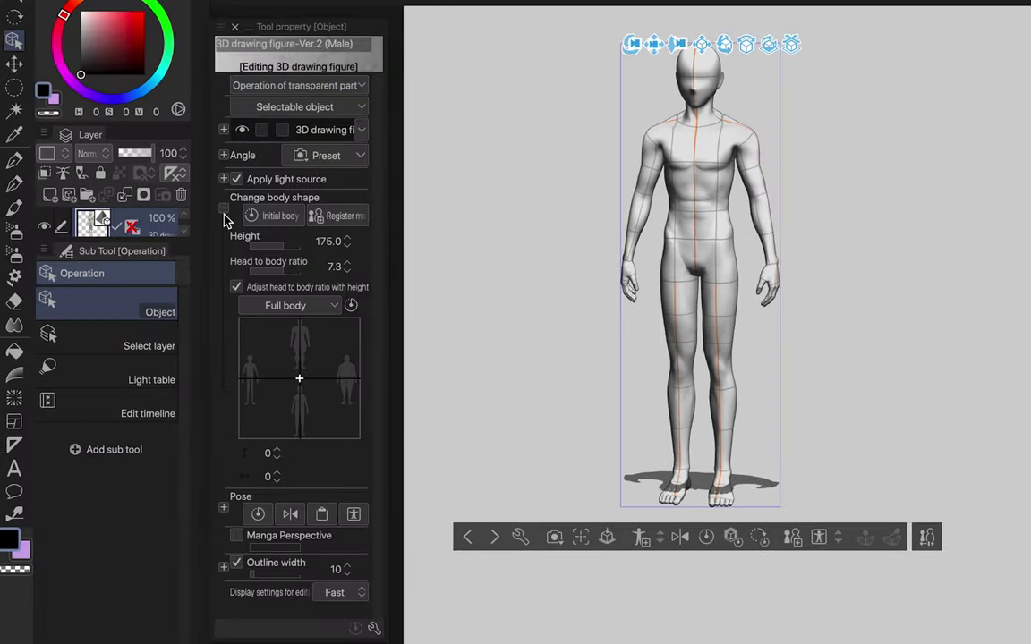
Try scaling the figure down to 74.2, reset its object scale, and adjust its position values
click(223, 129)
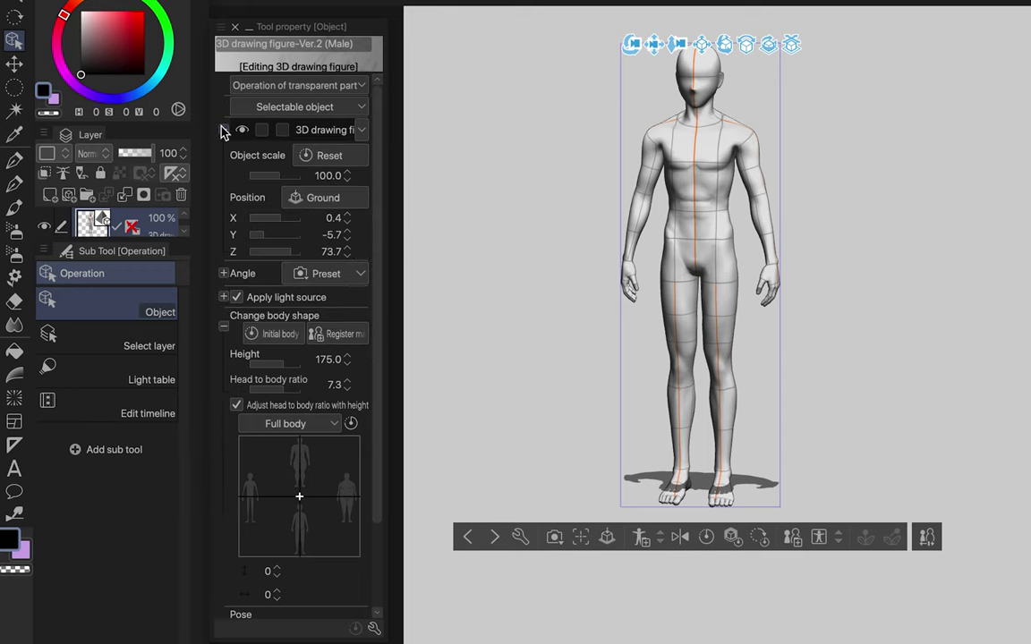
click(277, 177)
drag(279, 182, 283, 184)
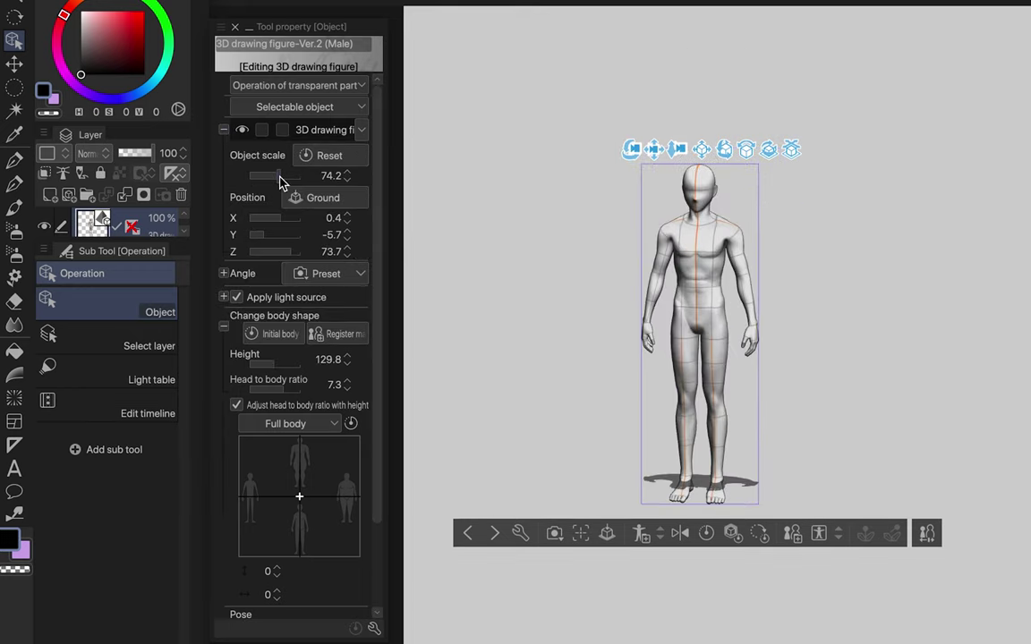
click(326, 156)
drag(275, 240, 266, 240)
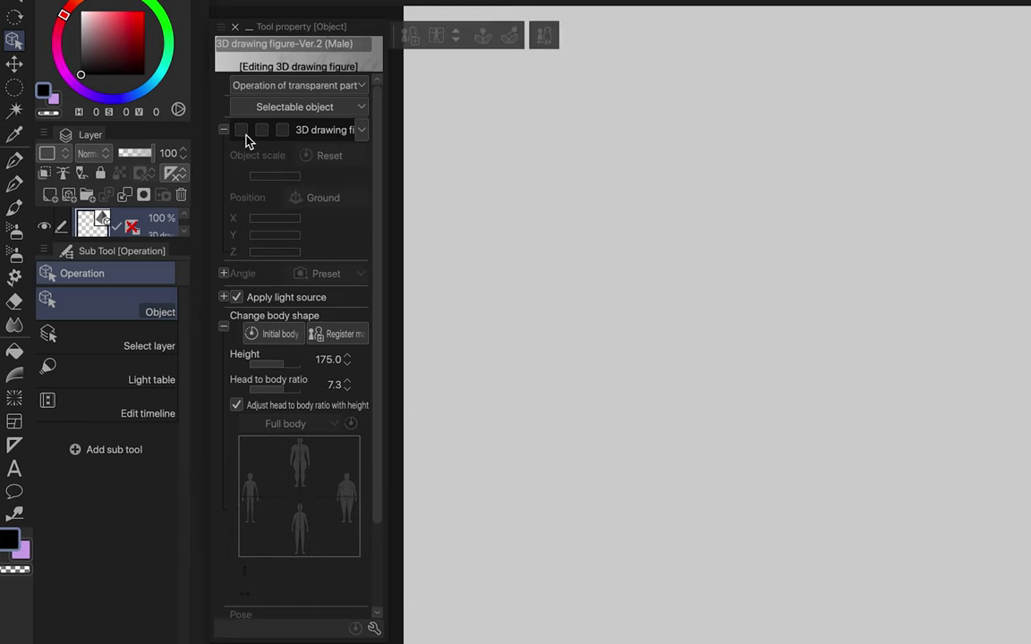
Toggle the 3D drawing figure's visibility off and on in the object list
click(246, 134)
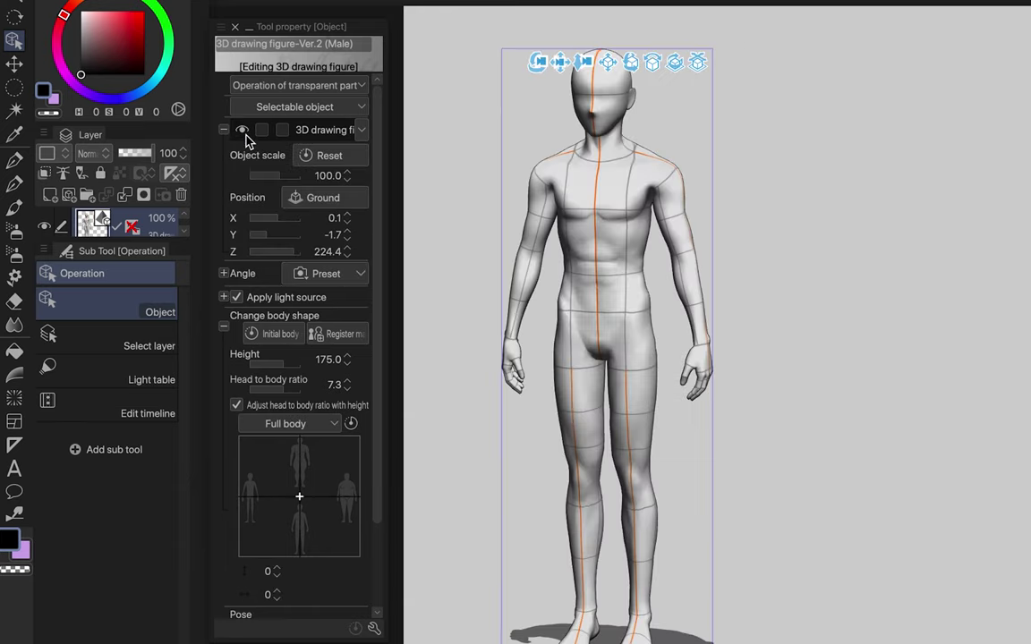
click(234, 132)
click(240, 131)
click(240, 131)
click(240, 132)
Try different camera perspective strengths on the figure, including 77.43, and lower the perspective again
click(268, 211)
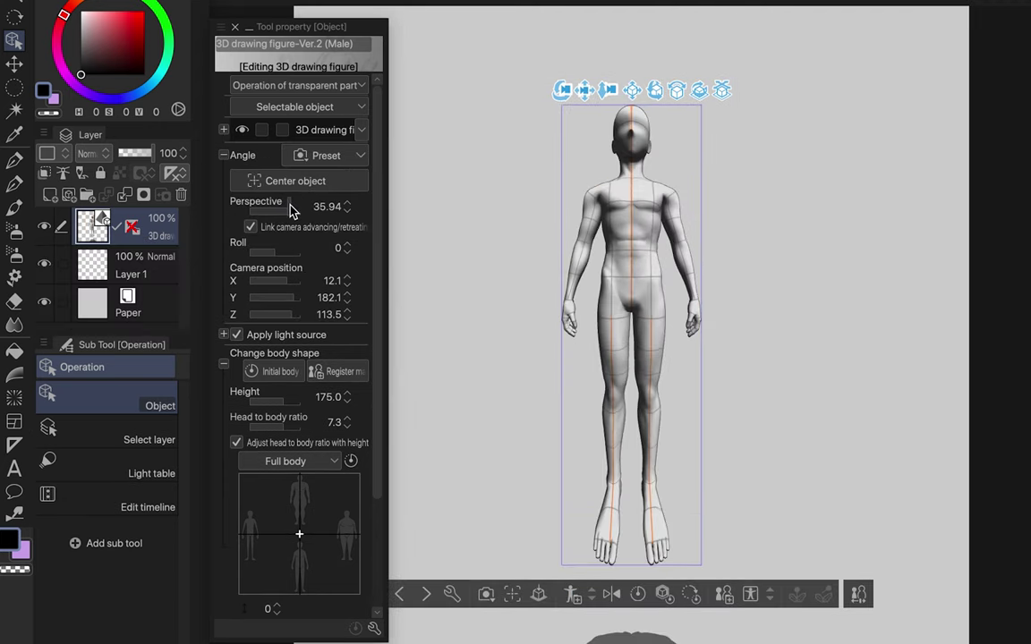
click(295, 211)
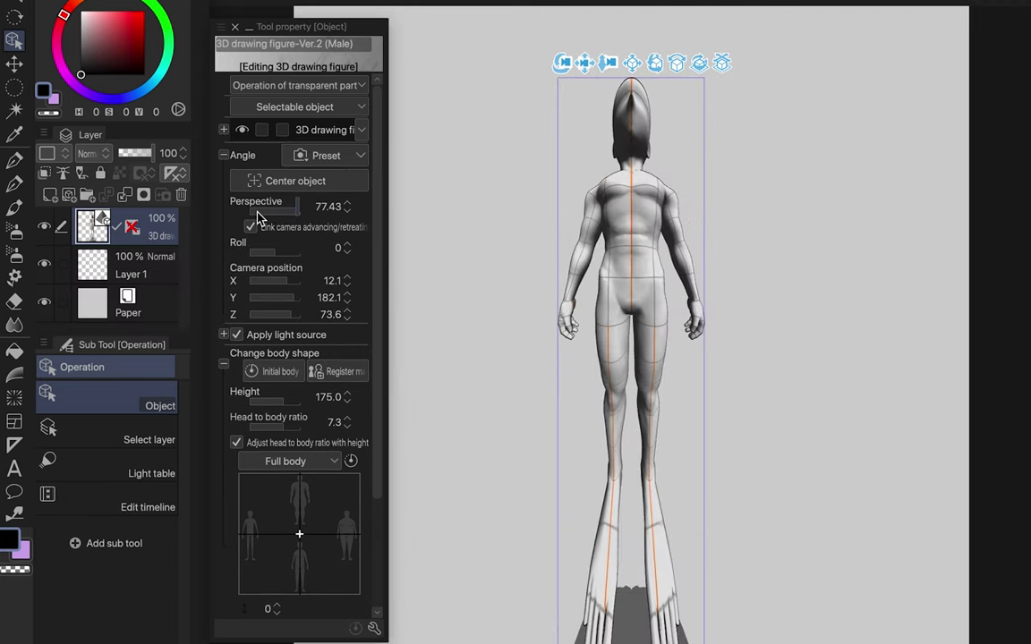
click(256, 211)
Toggle the figure's light source and shadow, and change the direction of the light
click(223, 335)
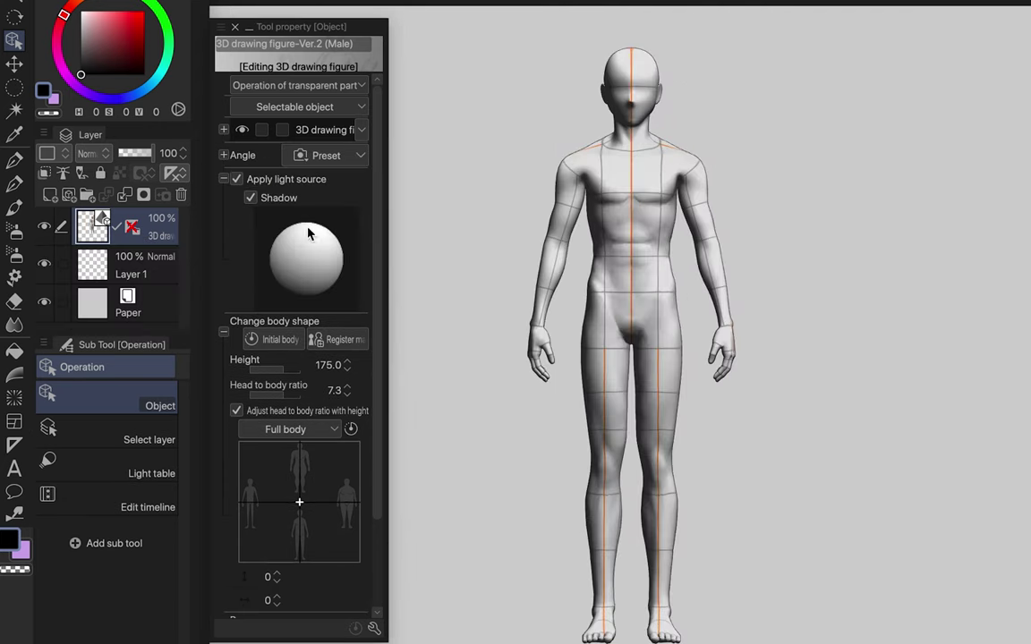
click(237, 179)
click(237, 180)
click(251, 198)
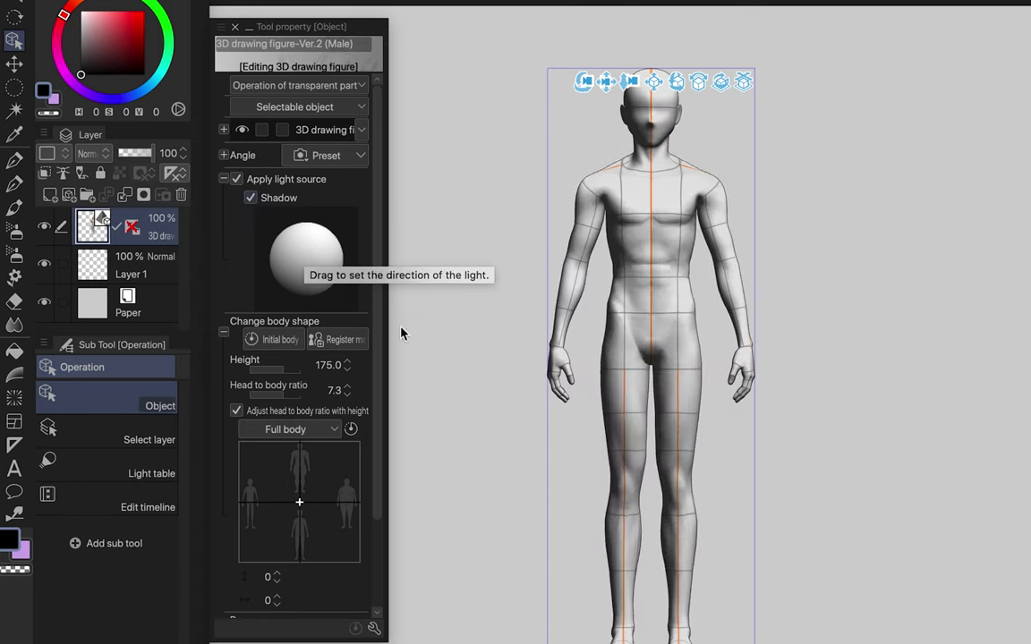
mouse_move(315, 250)
mouse_down()
mouse_move(297, 277)
mouse_move(275, 198)
mouse_move(306, 255)
mouse_up()
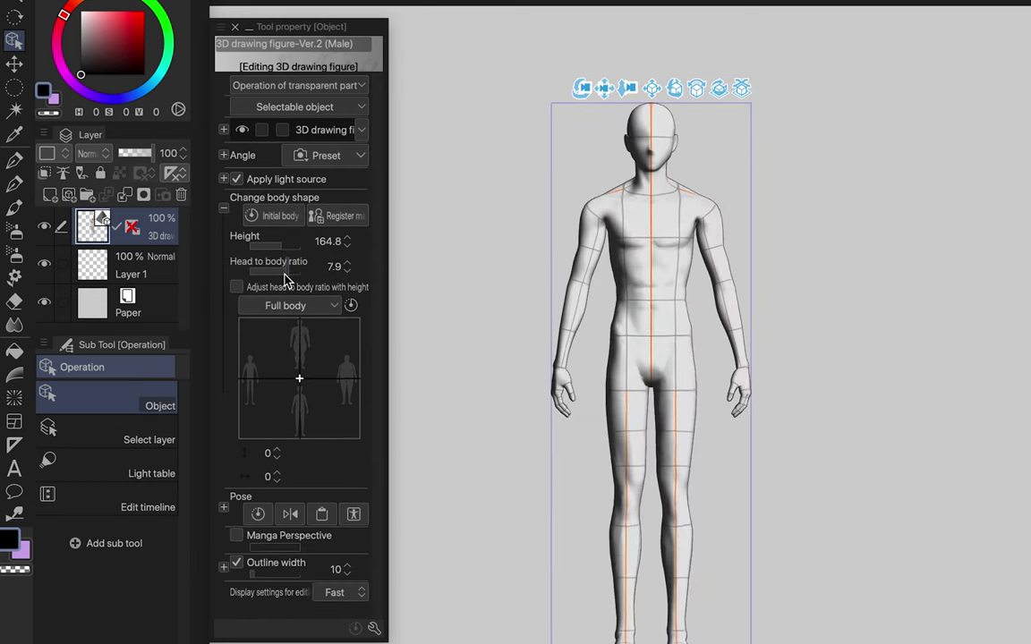
Try a height of 152.0, head to body ratio of 7.7 and full-body values 26 and 22, and restore the initial body shape
drag(285, 274, 285, 272)
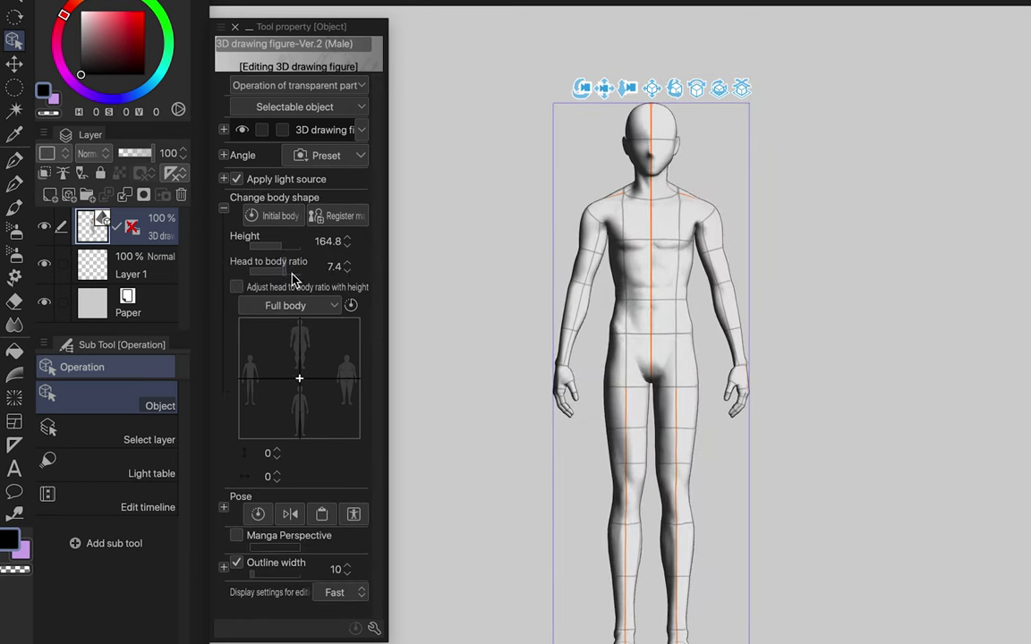
click(292, 273)
click(286, 273)
drag(299, 378, 292, 421)
mouse_move(251, 392)
mouse_down()
mouse_move(328, 387)
mouse_move(334, 356)
mouse_move(321, 356)
mouse_up()
drag(280, 248, 274, 246)
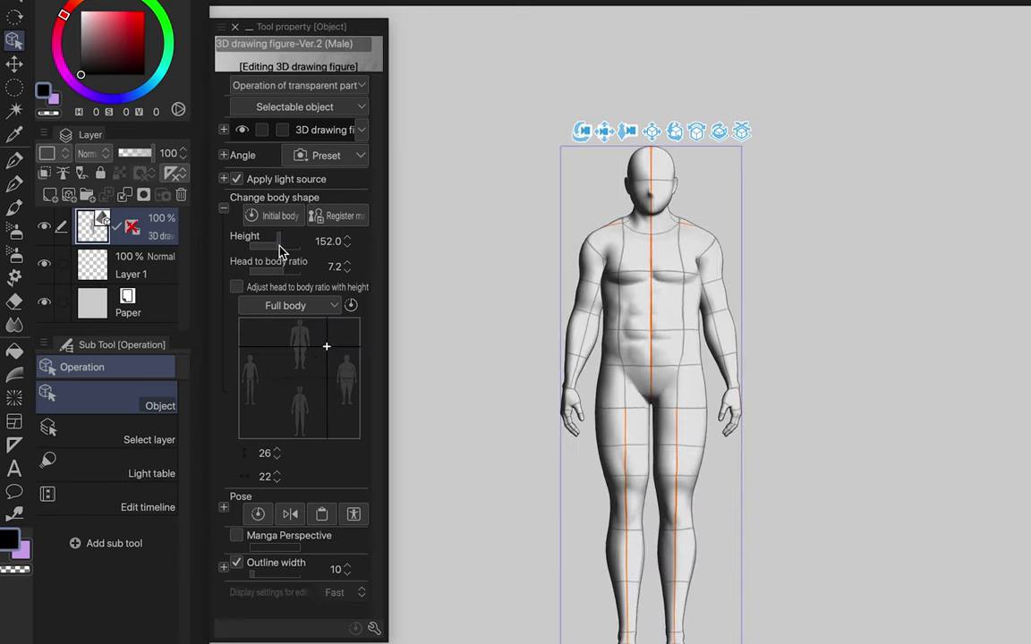
click(287, 271)
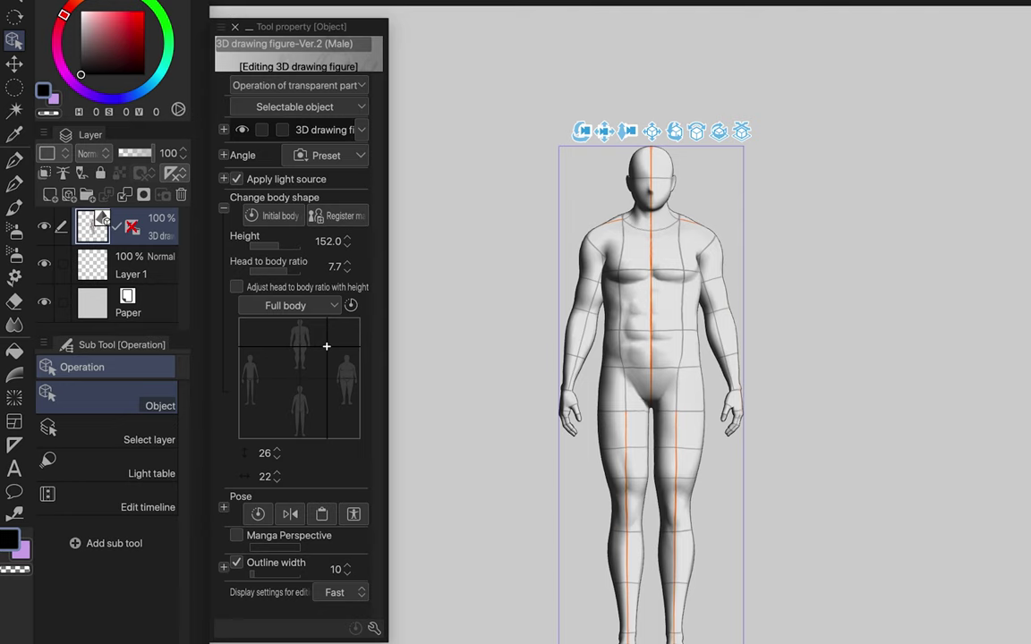
click(255, 215)
Close the figure's hands into fists, and set the outline width to 84
mouse_move(301, 394)
mouse_down()
mouse_move(297, 380)
mouse_move(276, 380)
mouse_move(260, 393)
mouse_move(297, 426)
mouse_up()
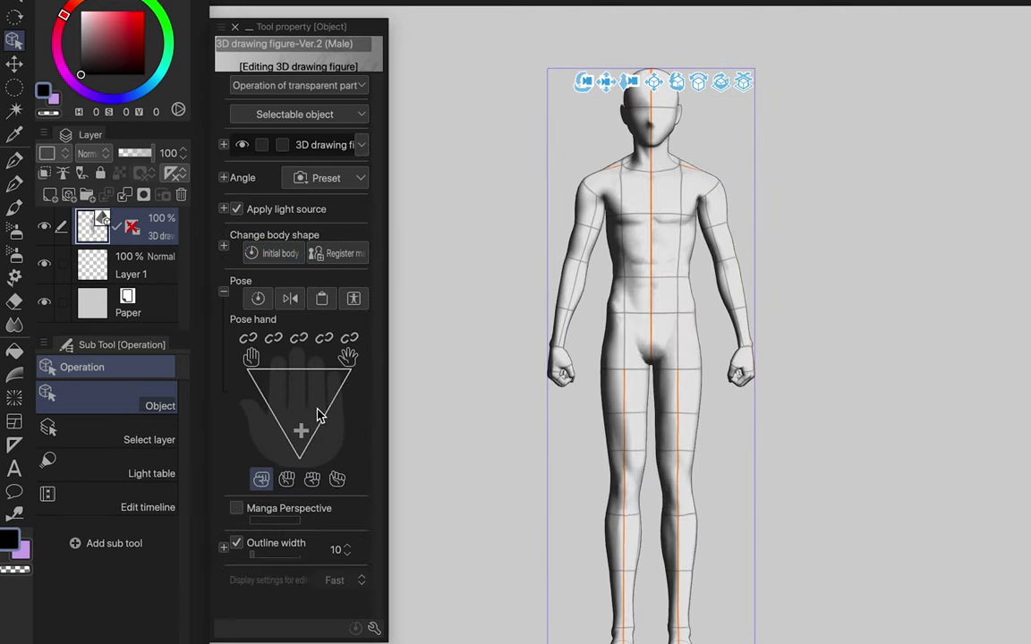
click(223, 292)
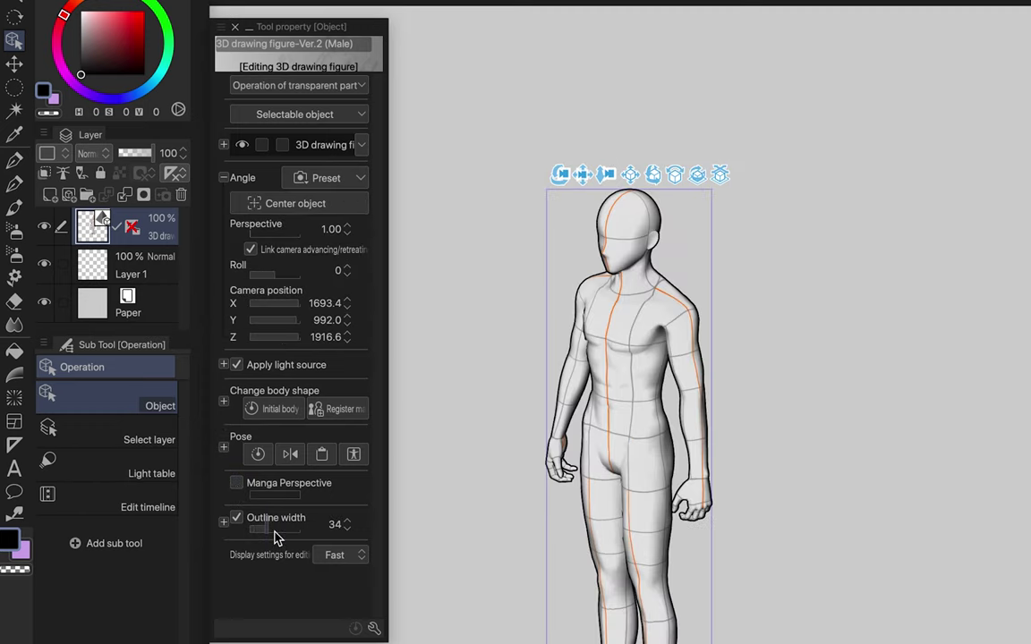
drag(276, 536, 285, 536)
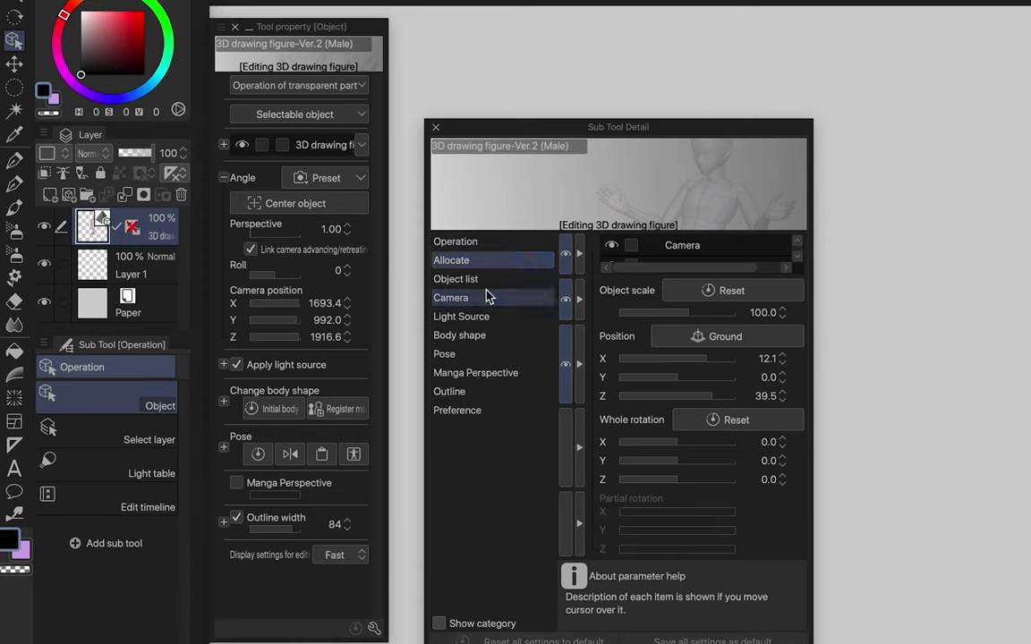
Examine the figure's detailed Camera, Light Source, Body shape, Pose, Outline and Preference settings, and close them
click(483, 296)
click(483, 318)
click(460, 336)
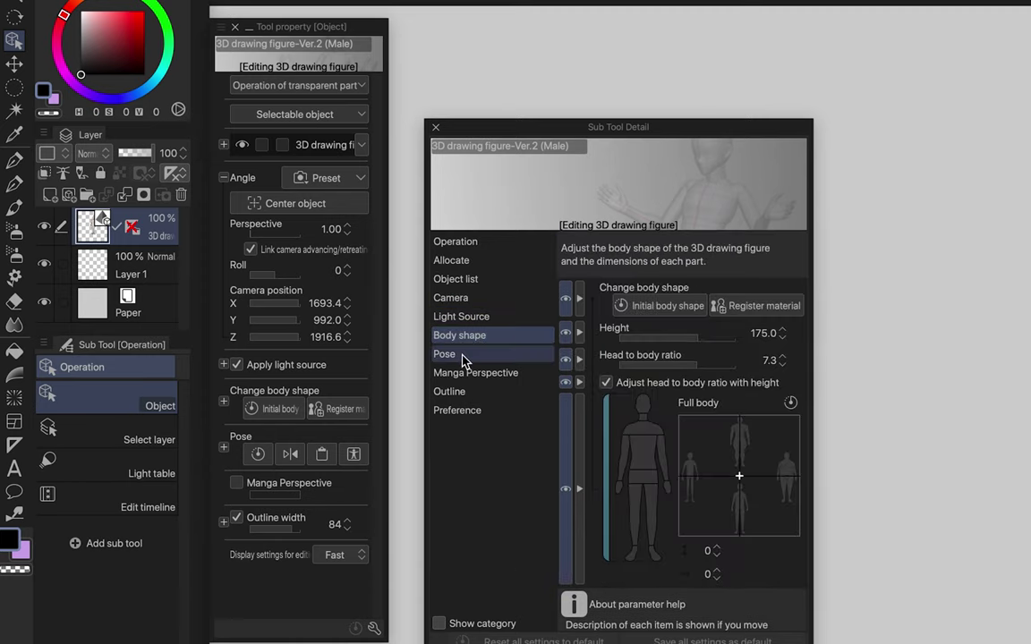
click(447, 354)
click(450, 391)
click(457, 410)
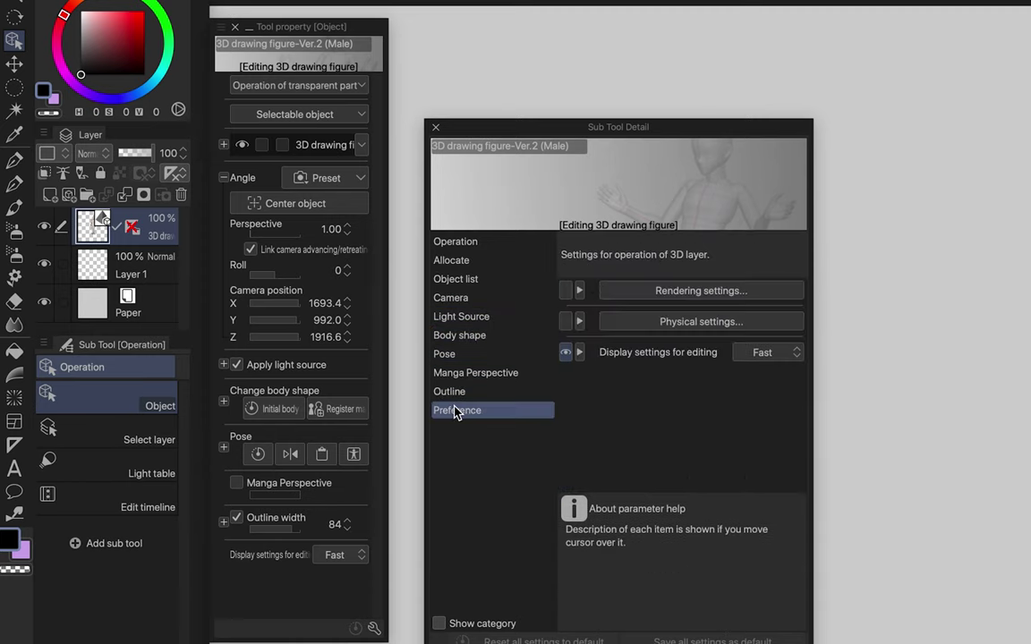
click(436, 127)
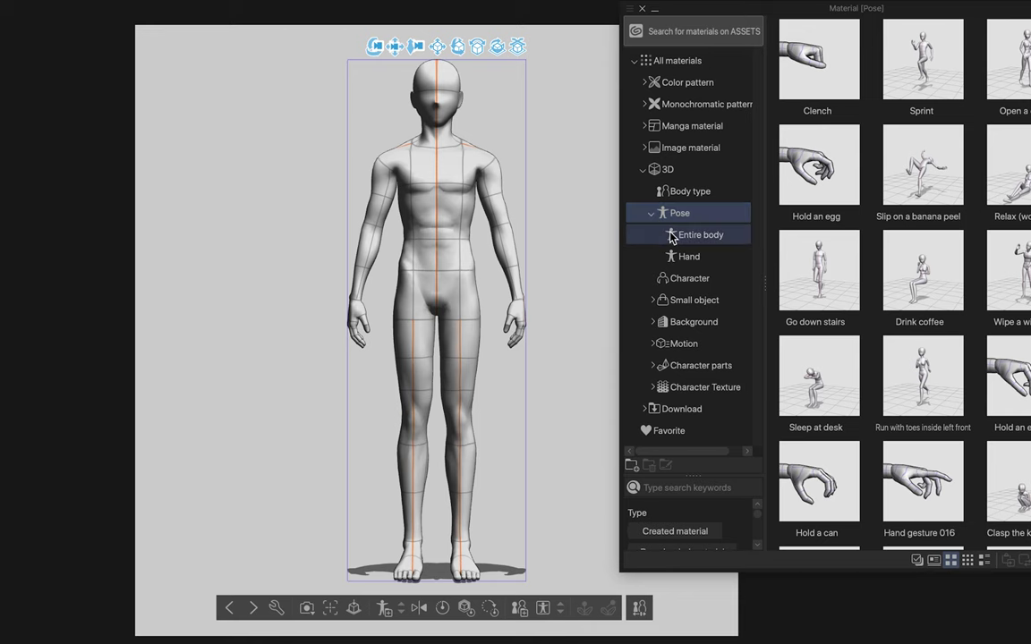
Place the Go down stairs and Relax (woman) poses from the Entire body pose materials on the canvas
click(685, 234)
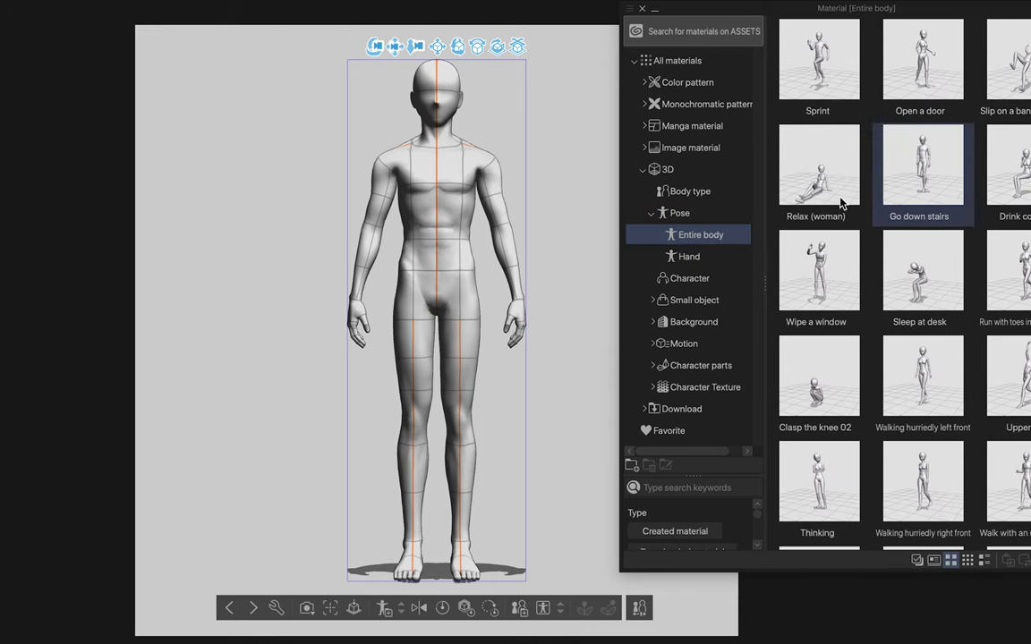
drag(922, 165, 417, 265)
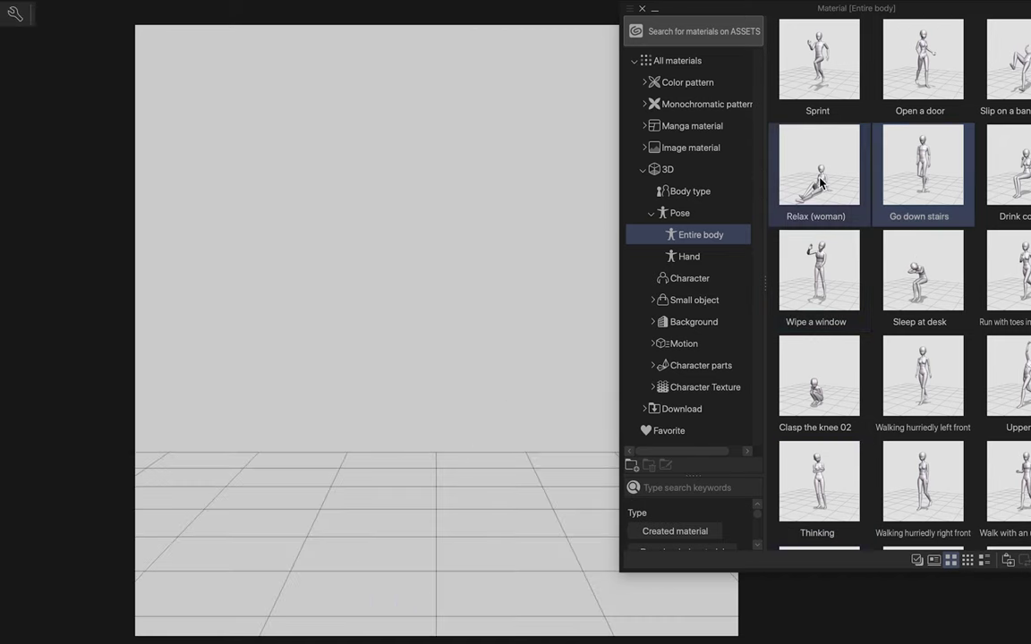
drag(819, 170, 419, 388)
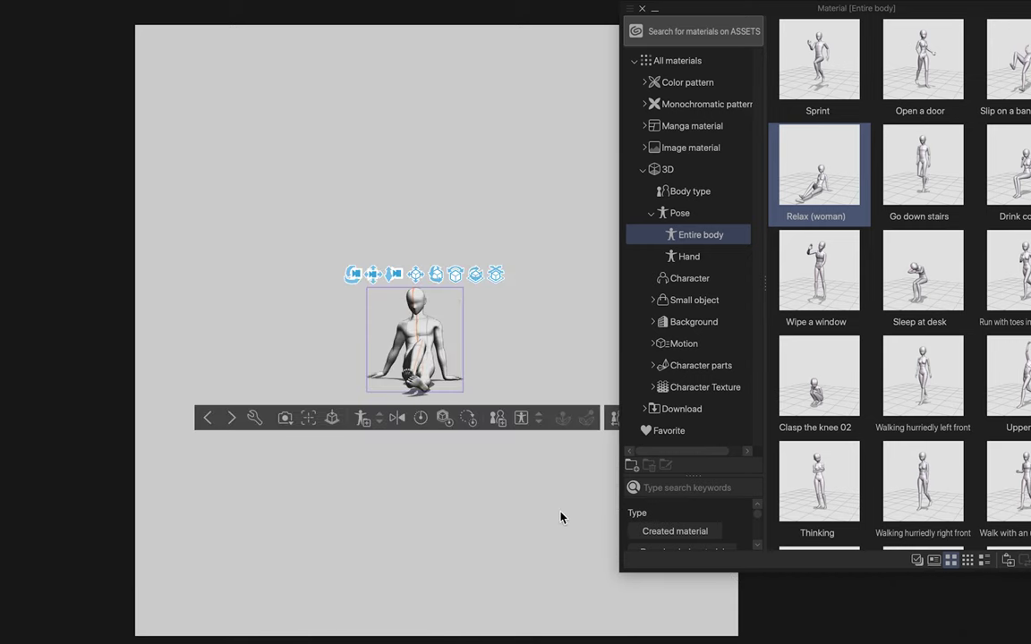
Apply the Peace sign and Hold a can hand pose materials to the walking figure's hand
drag(818, 268, 471, 347)
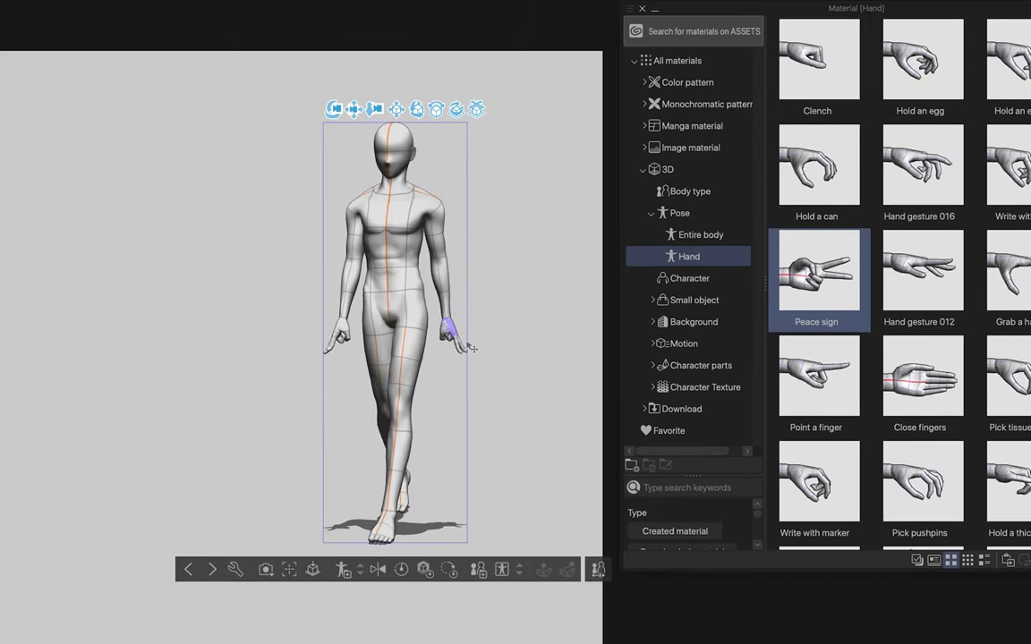
click(458, 334)
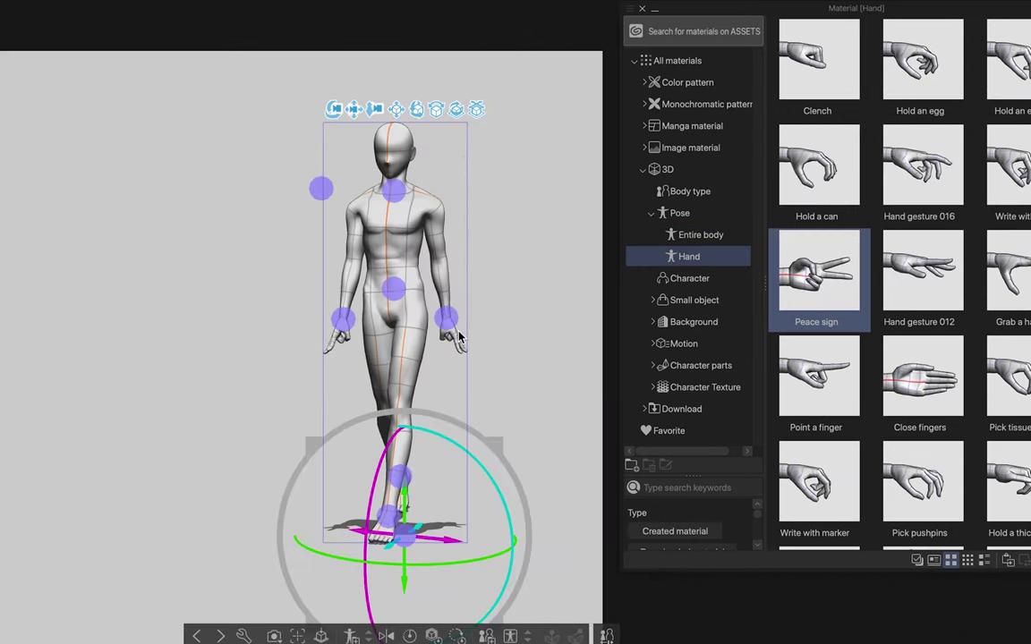
scroll(458, 336, up, 5)
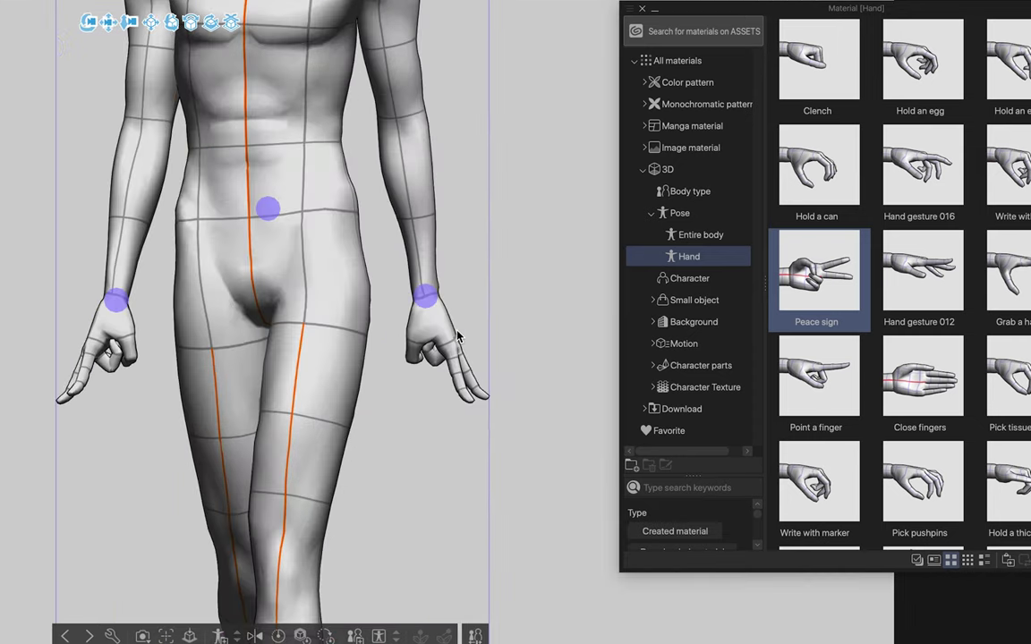
click(453, 339)
drag(818, 165, 425, 300)
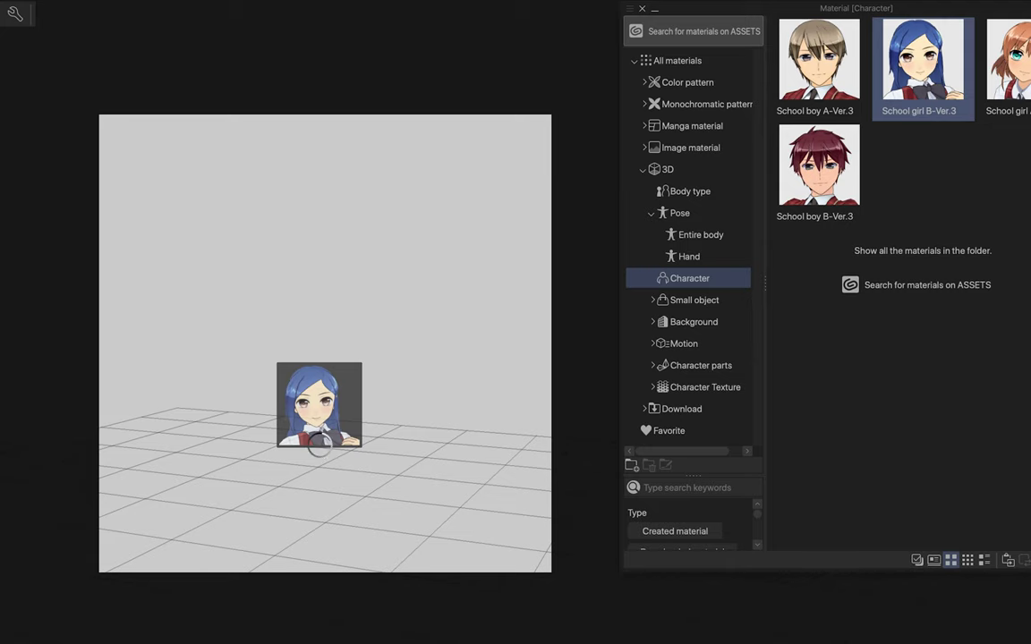
Place the School girl B-Ver.3 character material on the canvas
drag(320, 443, 319, 443)
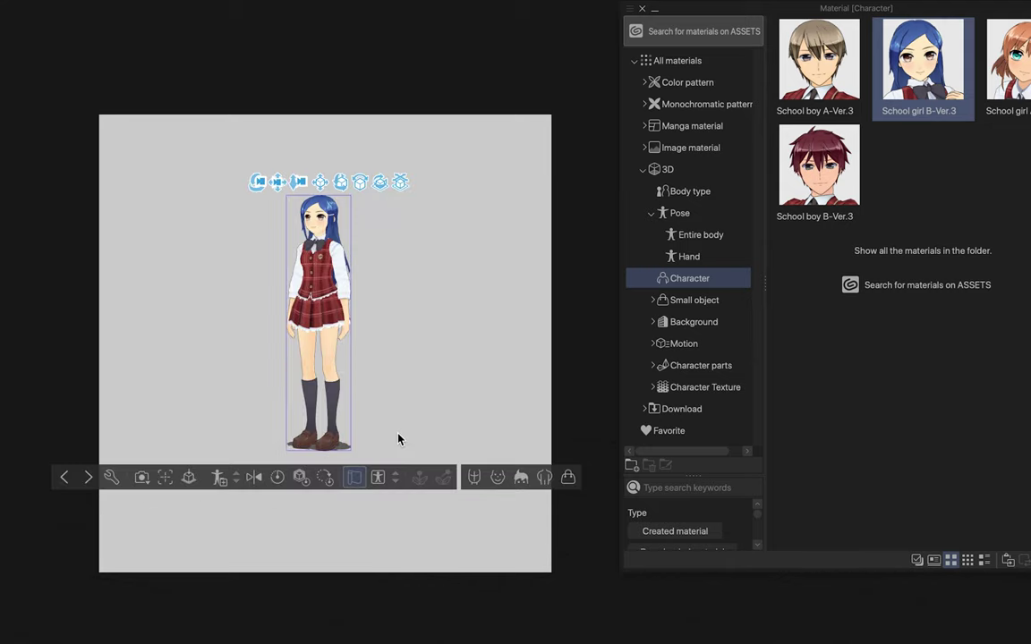
scroll(398, 434, up, 3)
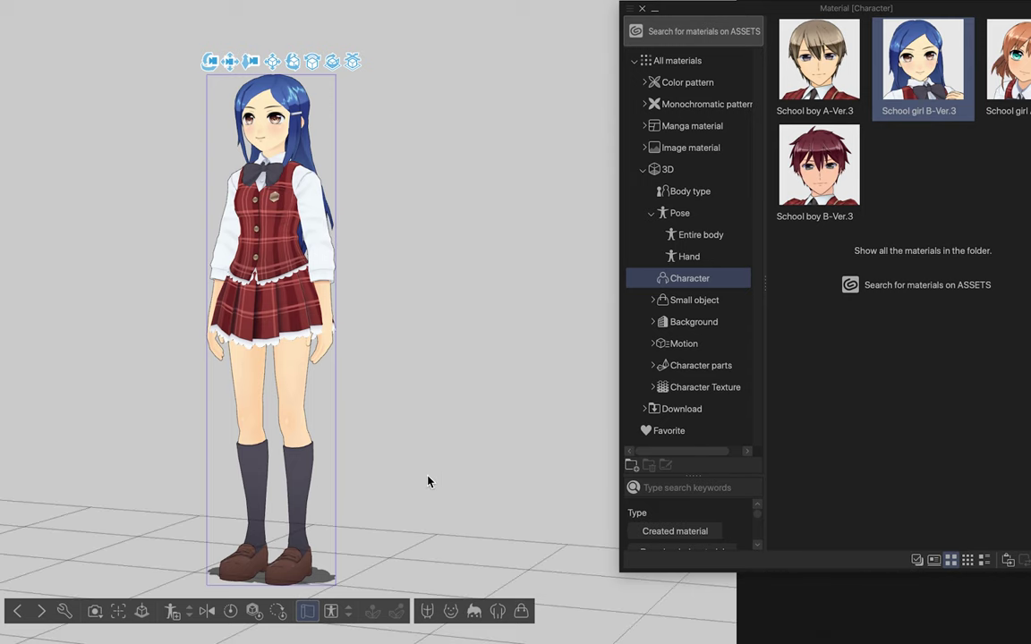
drag(346, 55, 298, 105)
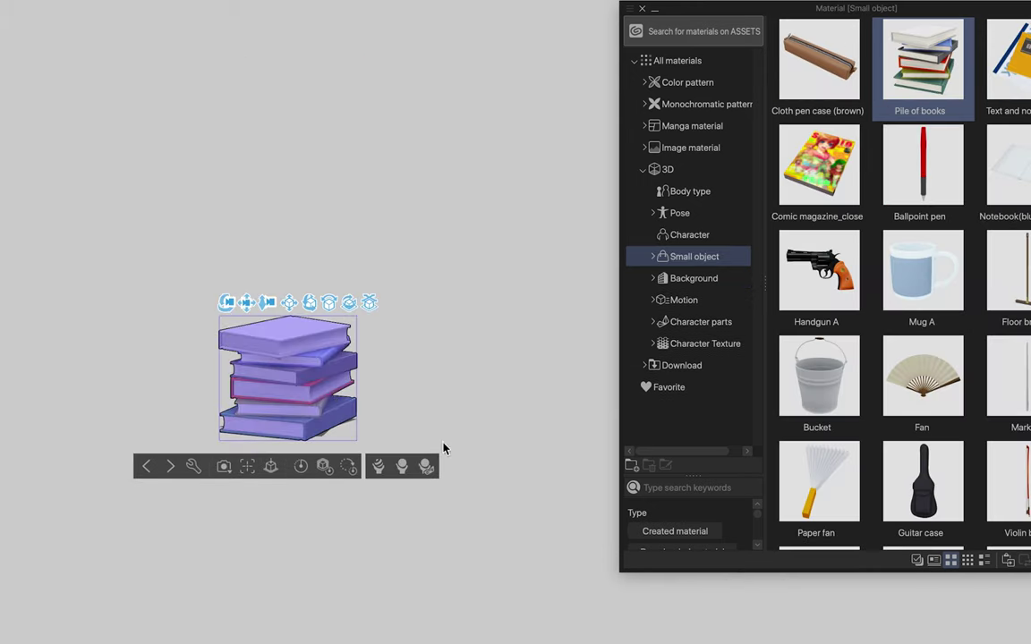
Place the Handgun A small object on the canvas, and add the Classroom background material
drag(809, 259, 457, 311)
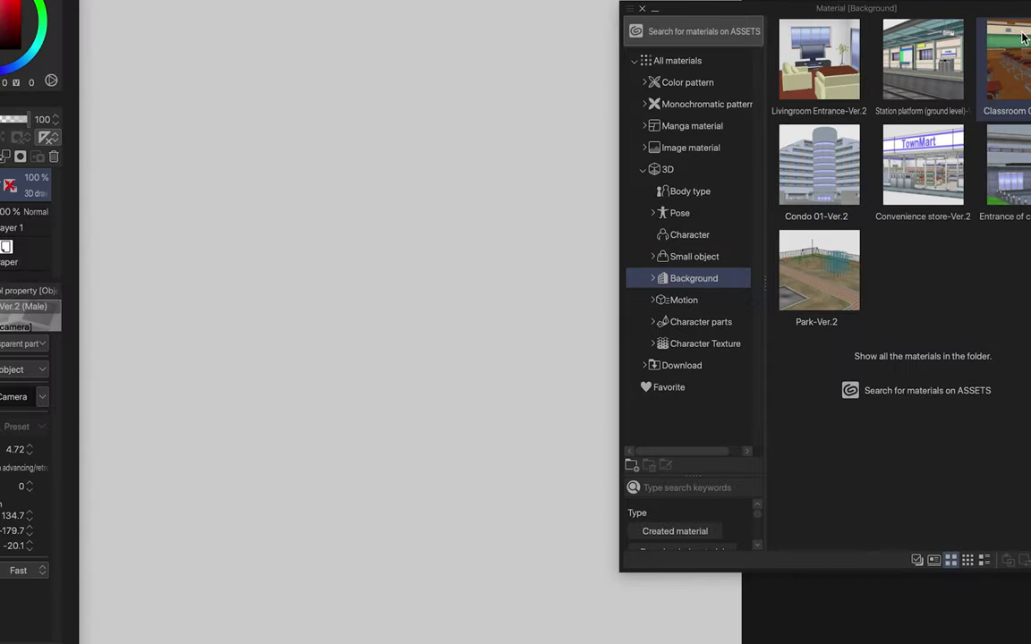
drag(1023, 36, 416, 363)
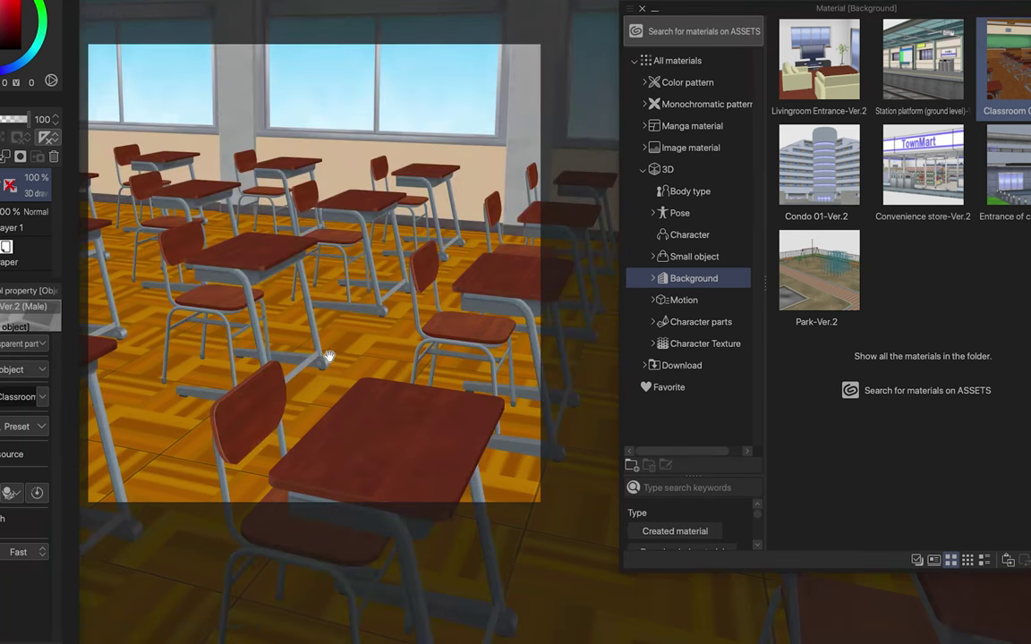
Reframe the Classroom background scene around its desks and chairs
drag(329, 356, 424, 413)
scroll(501, 352, down, 2)
drag(501, 353, 635, 329)
click(22, 230)
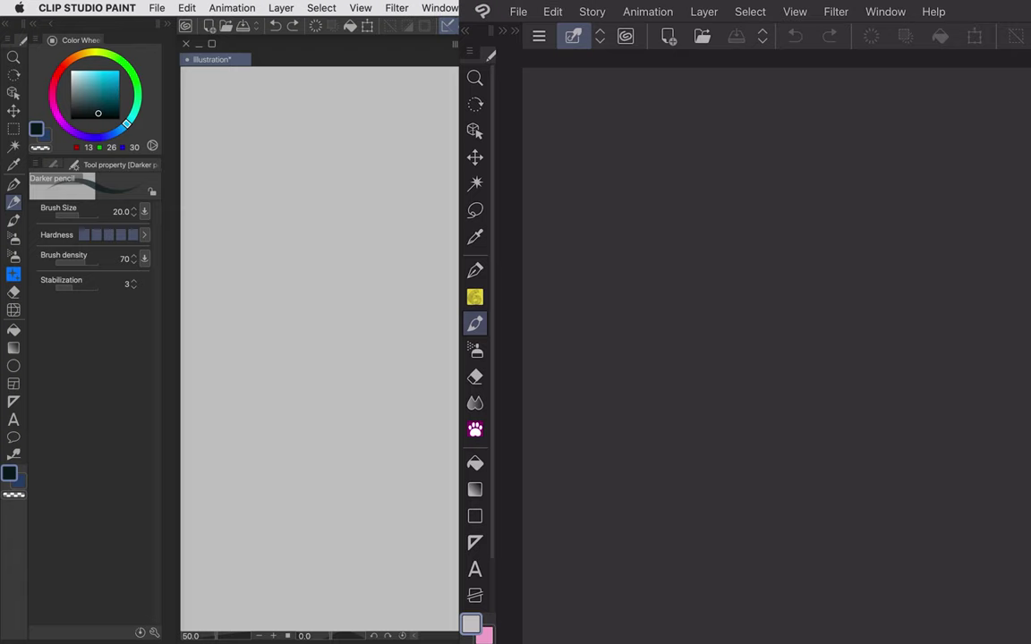
Look through the Animation commands for comparison with the tablet version
click(212, 8)
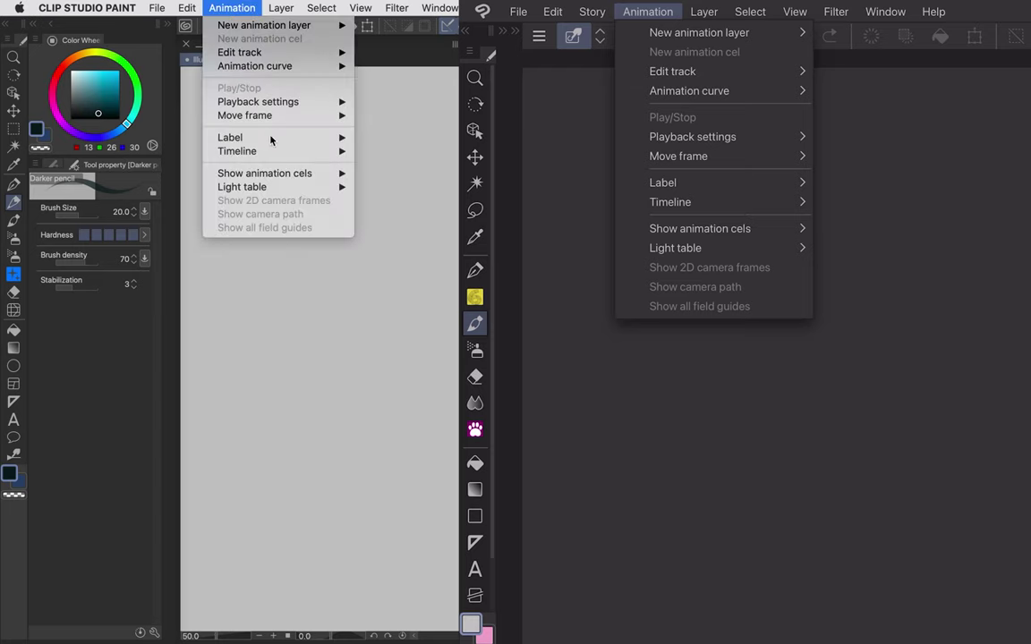
click(412, 233)
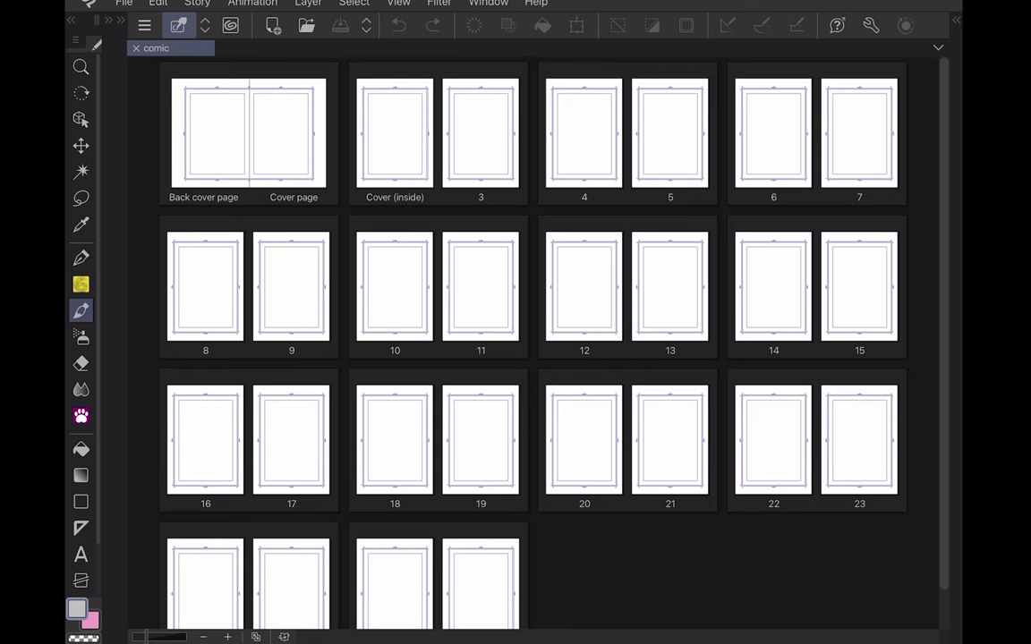
Open page 3 of the comic beside the page overview and browse through the other pages
mouse_move(943, 323)
mouse_down()
mouse_move(943, 363)
mouse_move(943, 323)
mouse_up()
drag(481, 135, 475, 295)
drag(480, 286, 631, 145)
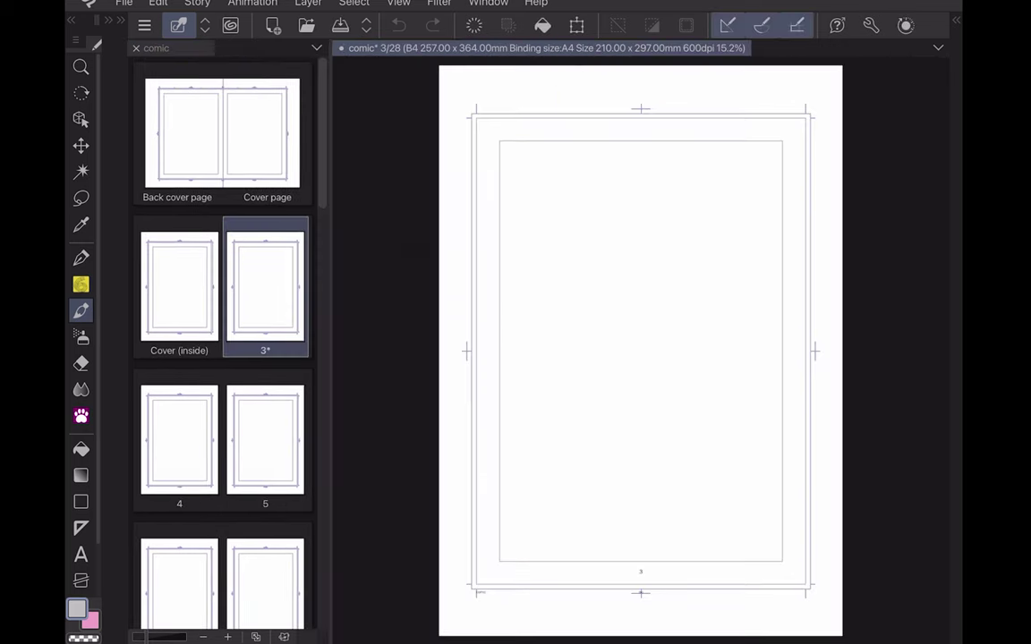
drag(322, 132, 322, 140)
scroll(222, 340, down, 10)
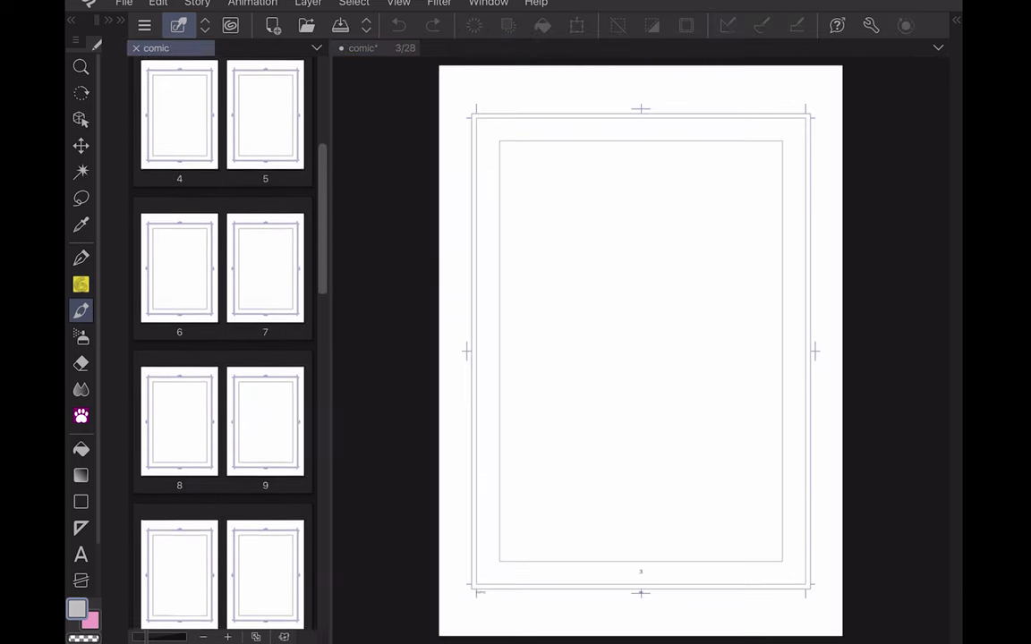
scroll(222, 340, down, 3)
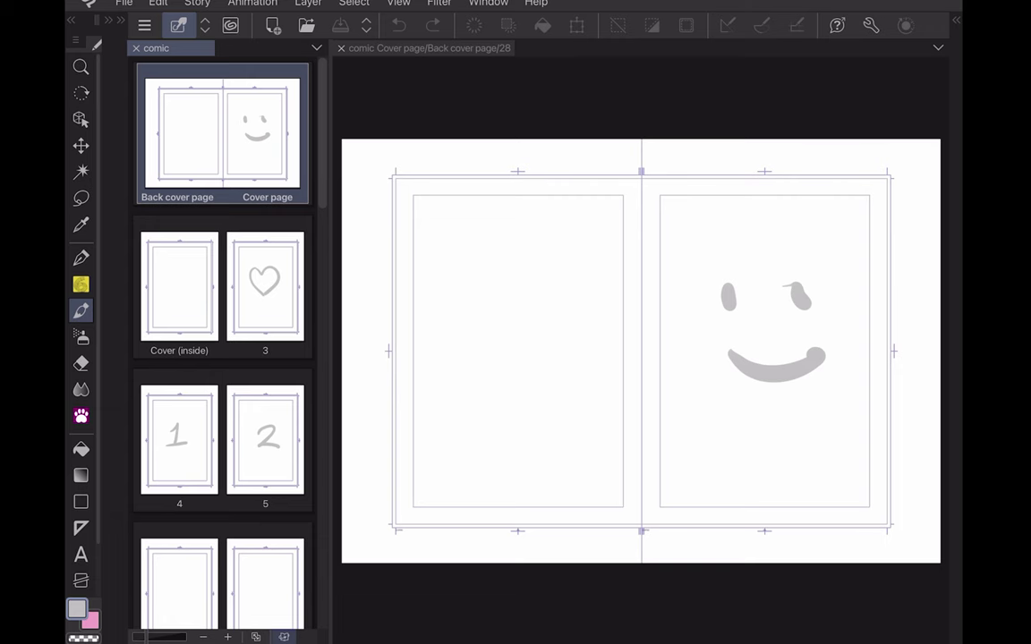
Inspect the comic in the 3D Preview for Binding, rotating the book and turning to the next page
click(597, 508)
drag(460, 358, 460, 331)
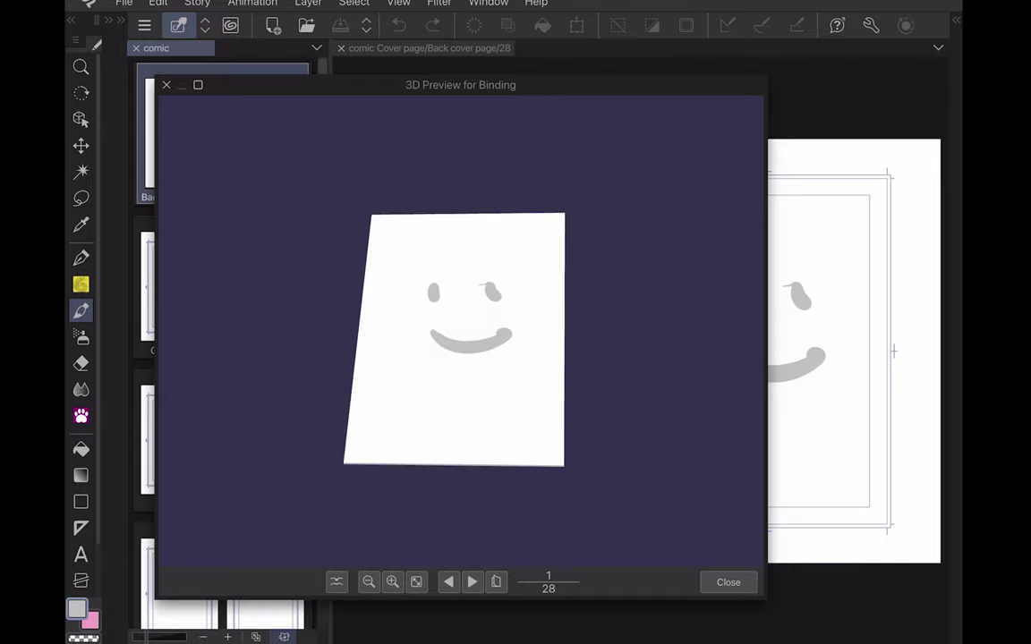
click(472, 582)
drag(460, 349, 488, 331)
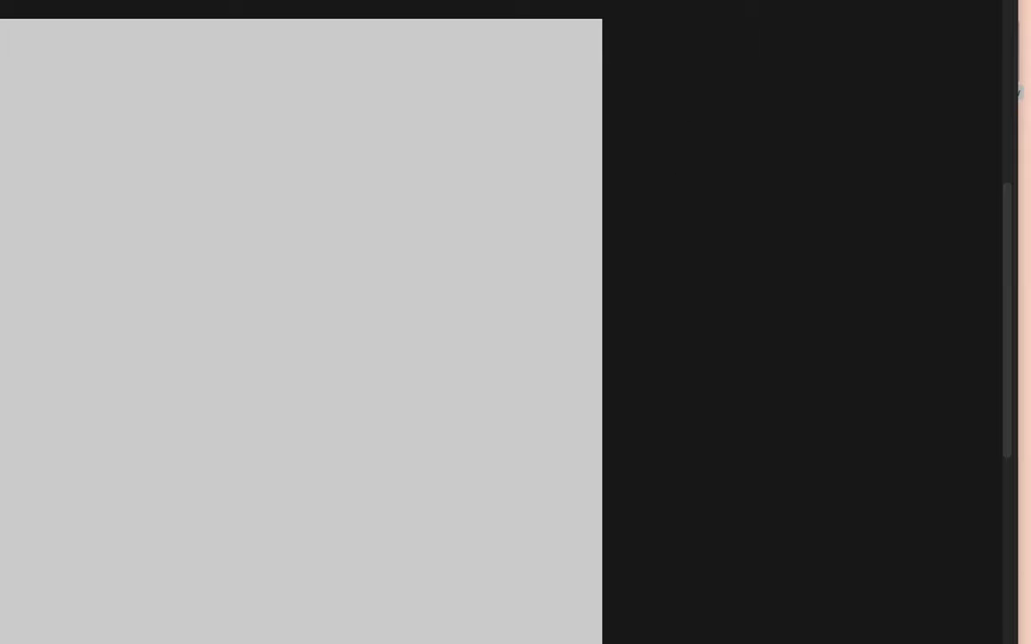
Filter CLIP STUDIO ASSETS to free brushes, sort them by popularity and browse the materials
click(750, 633)
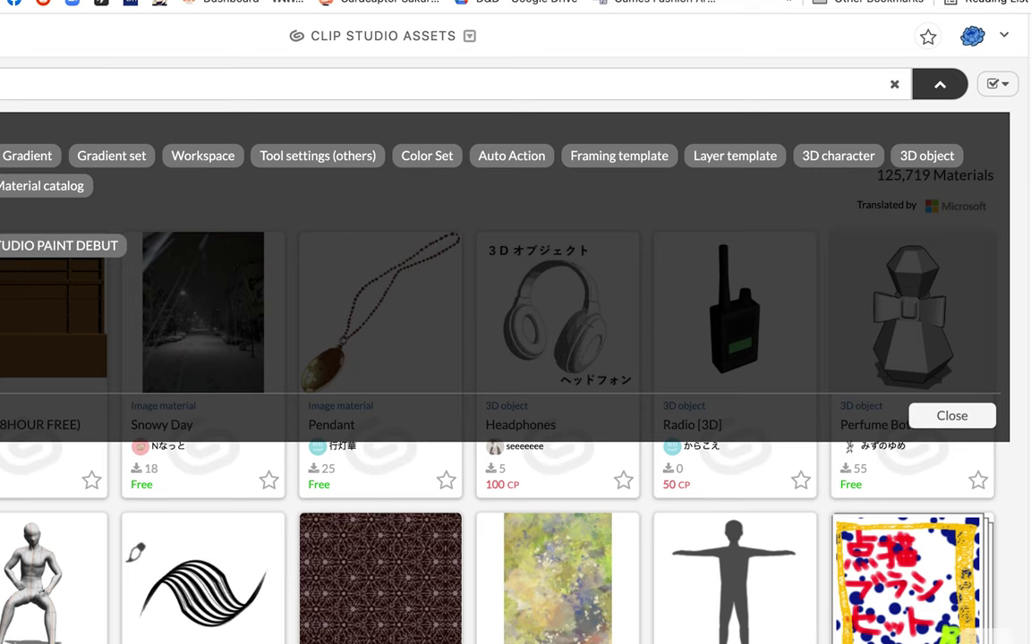
click(246, 145)
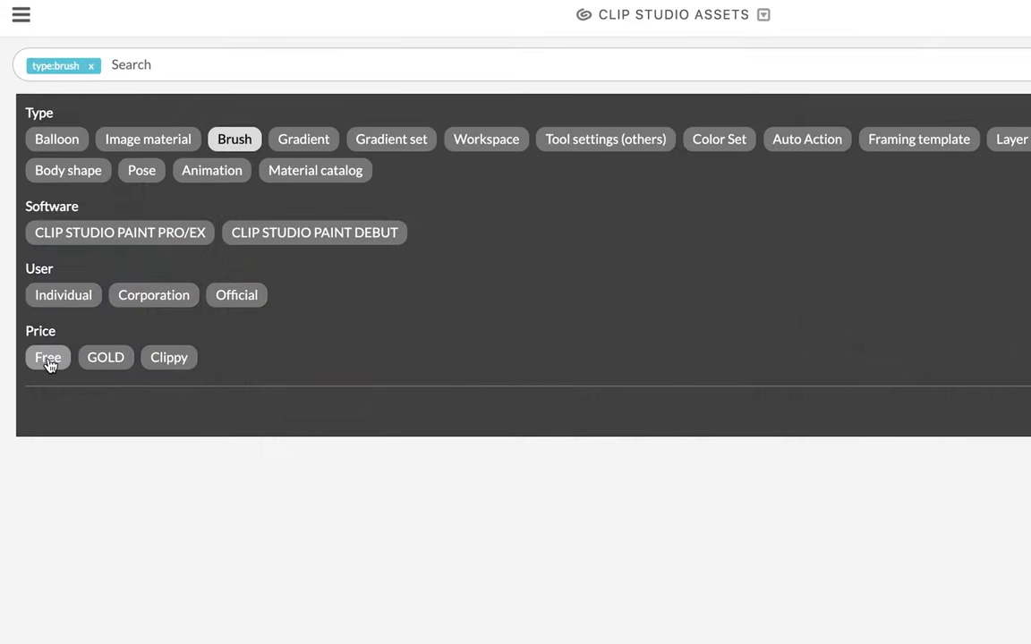
click(50, 362)
click(222, 118)
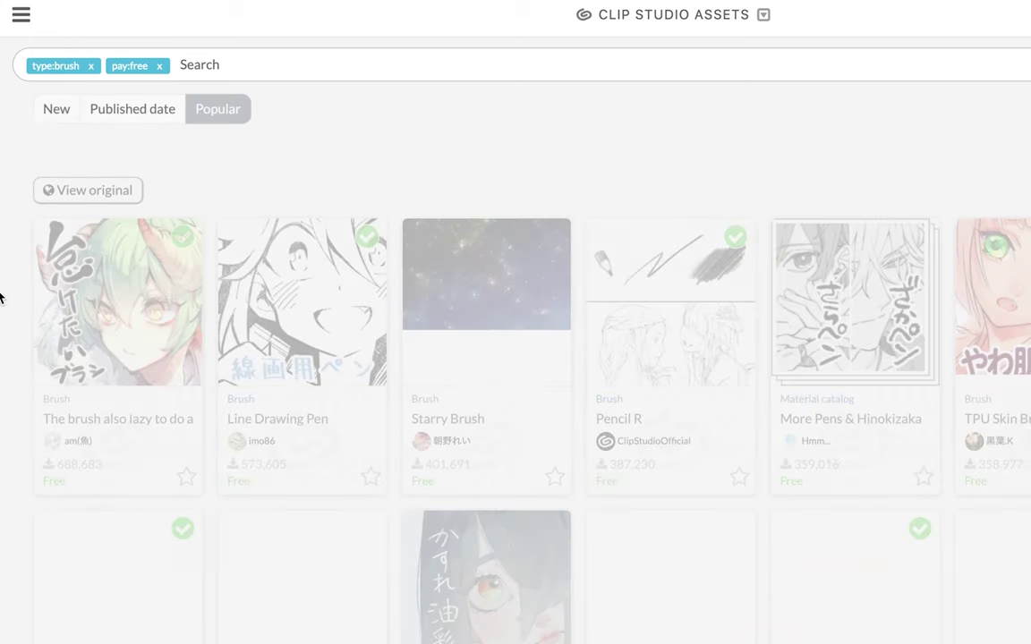
scroll(569, 260, down, 3)
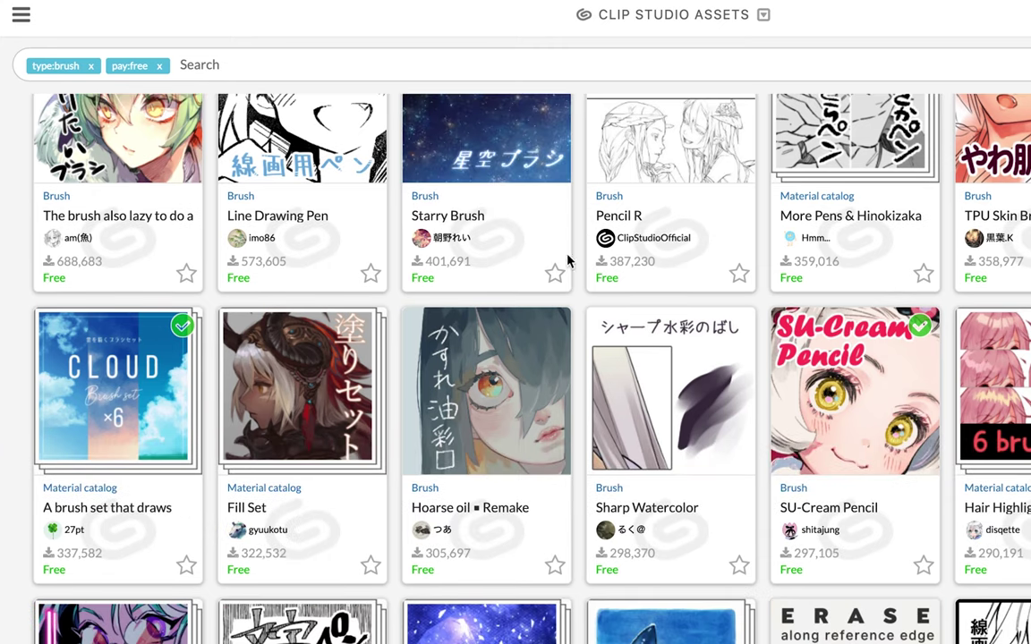
Download the Sharp Watercolor brush from ASSETS and check its transfer in CLIP STUDIO
click(687, 433)
click(980, 47)
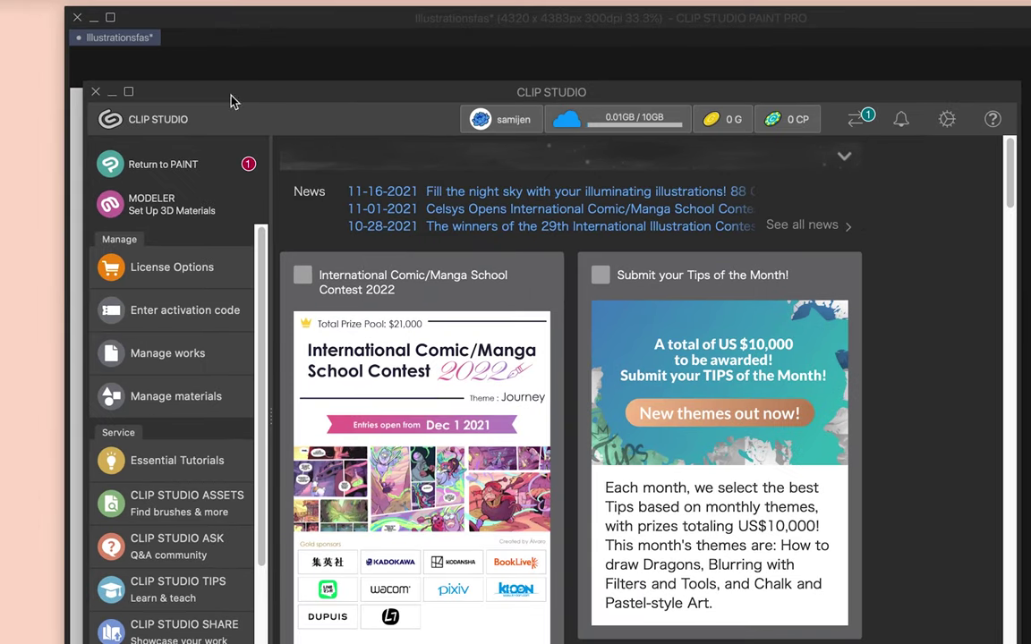
click(852, 125)
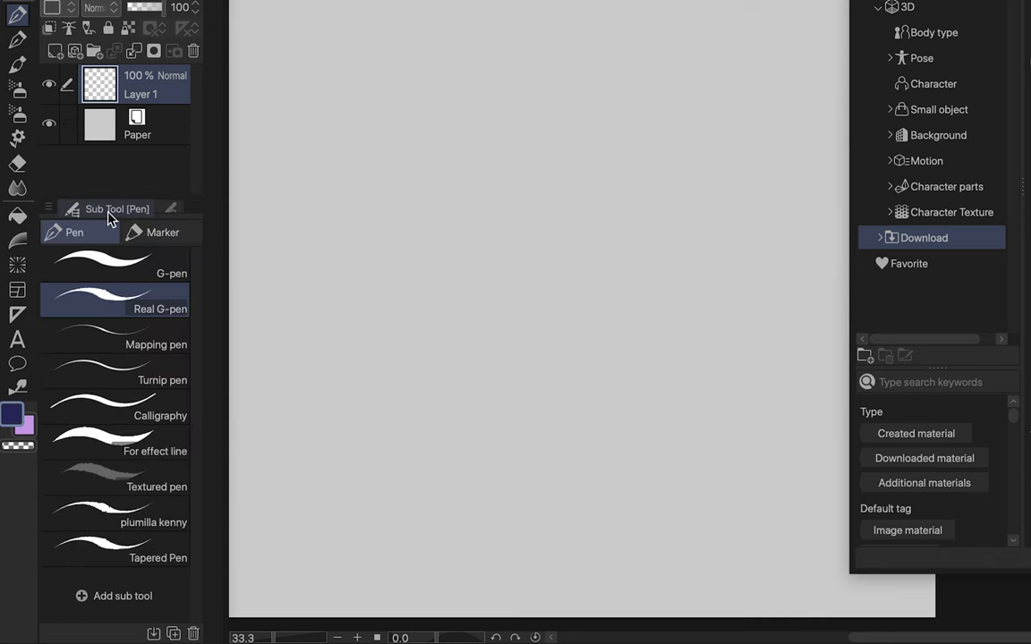
Add the downloaded シャープ水彩のばし brush to the Watercolor sub tools
key(b)
click(115, 609)
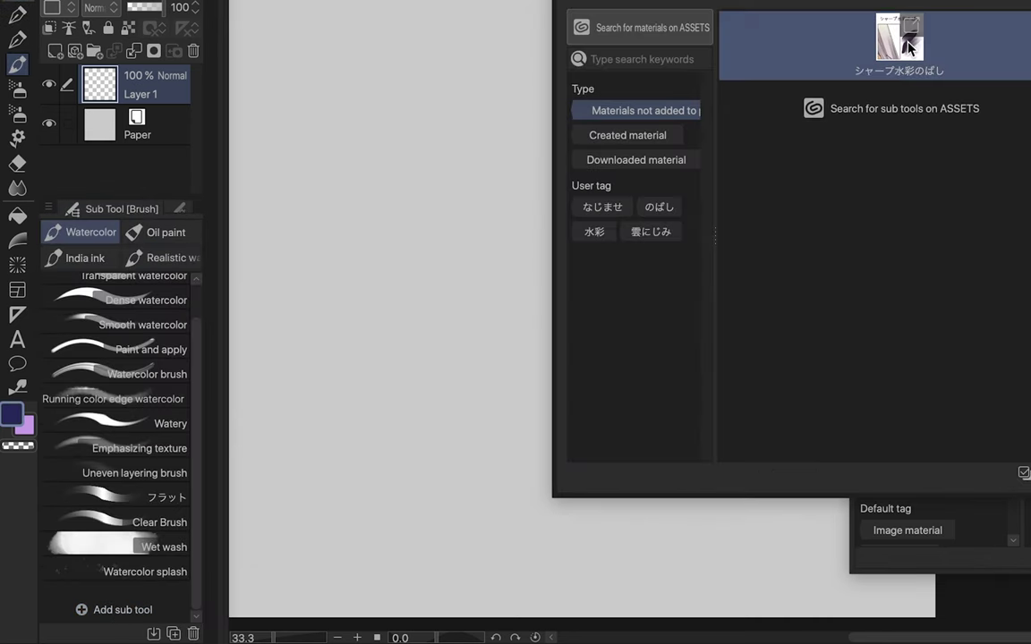
click(648, 159)
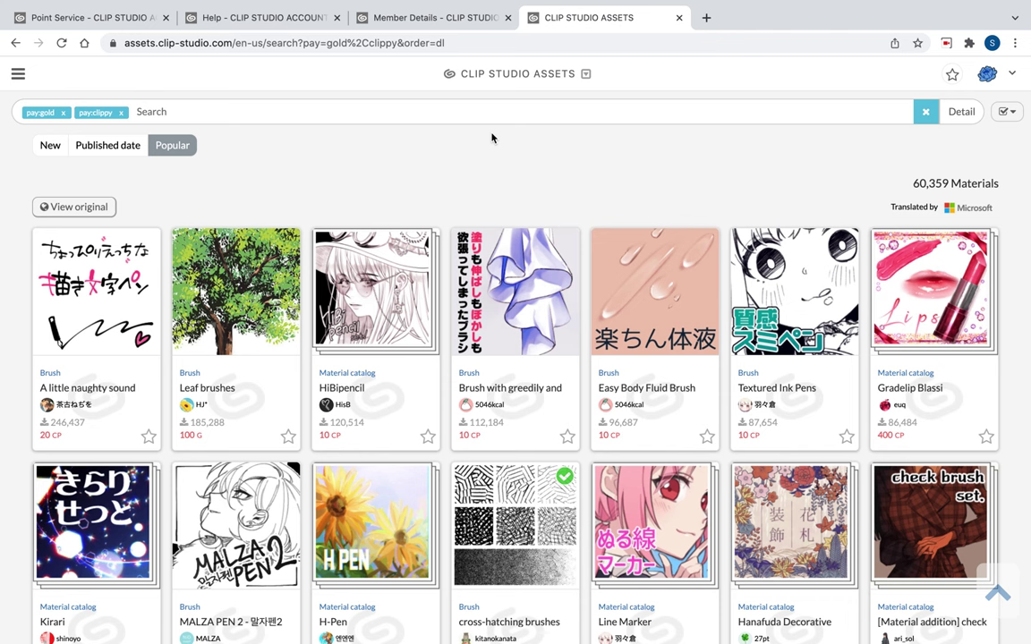
Browse the most popular GOLD and Clippy priced materials on ASSETS
scroll(306, 168, down, 3)
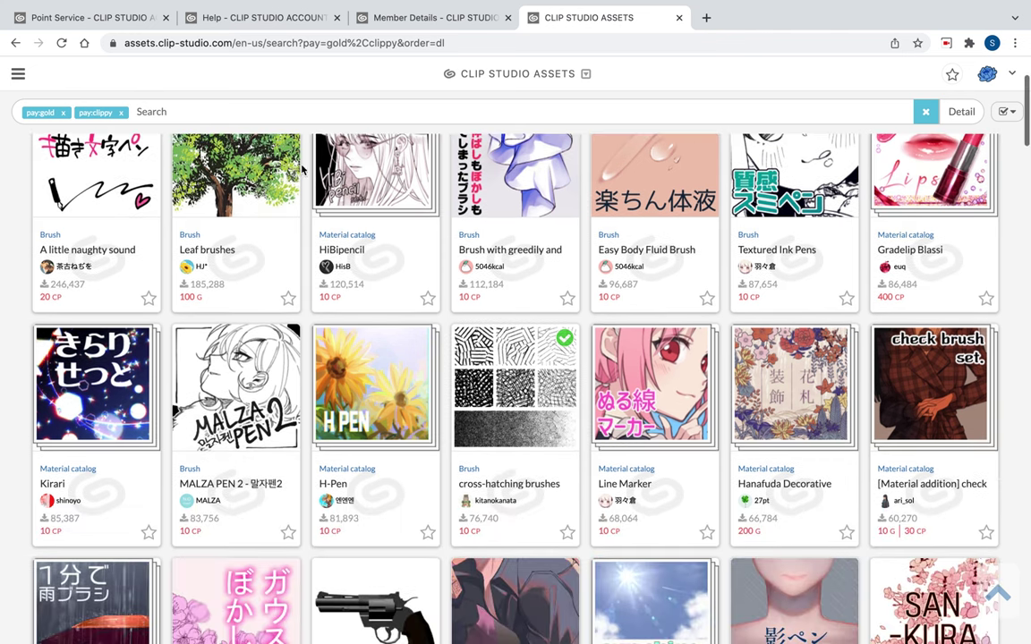
scroll(1, 312, down, 1)
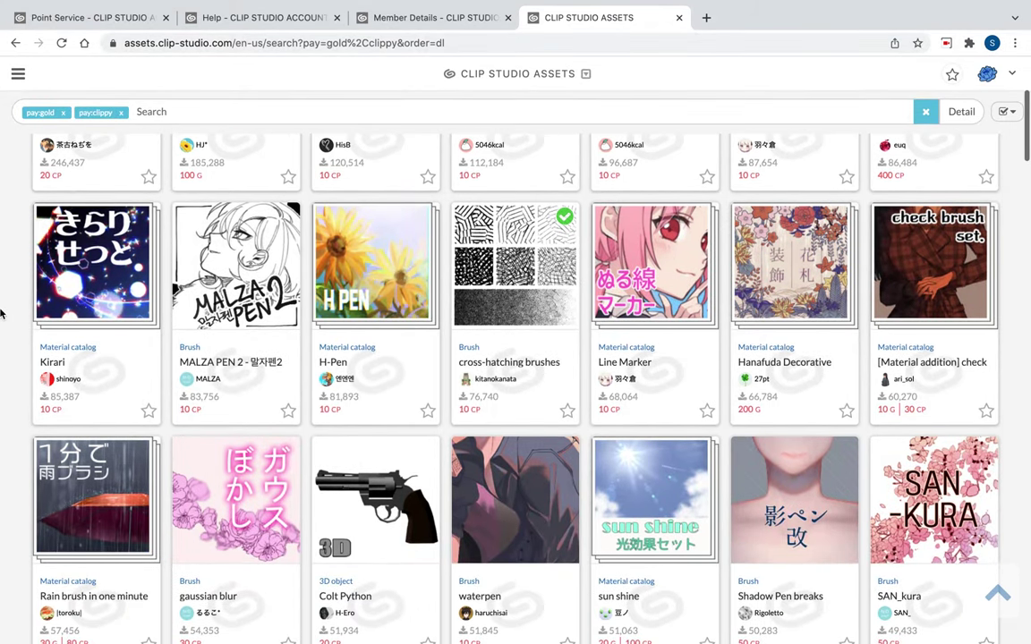
scroll(2, 312, down, 3)
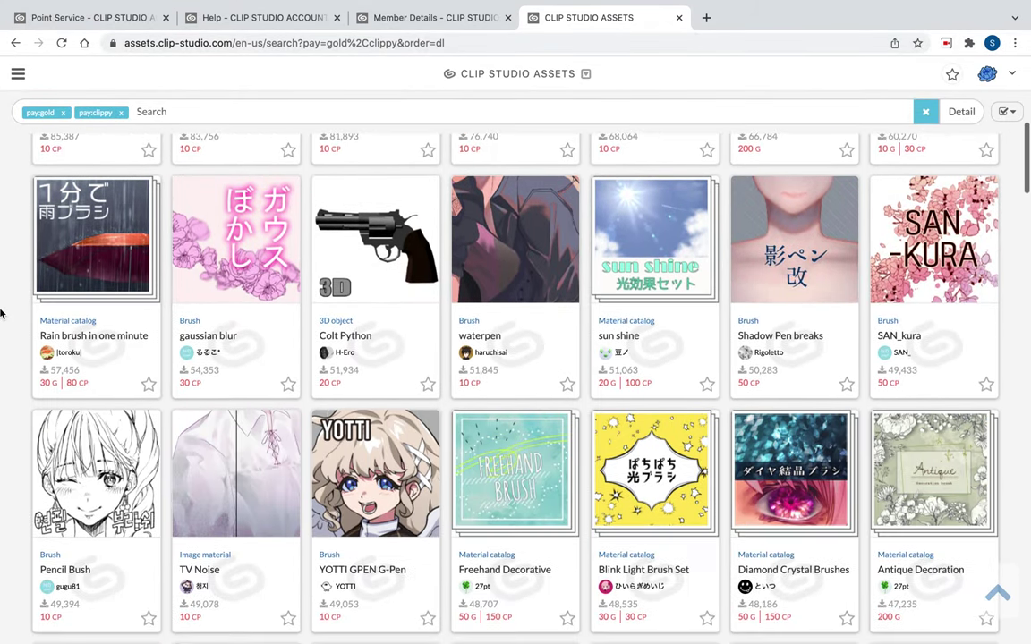
Review the Point Service overview, the About GOLD help section and the GOLD membership details
click(98, 17)
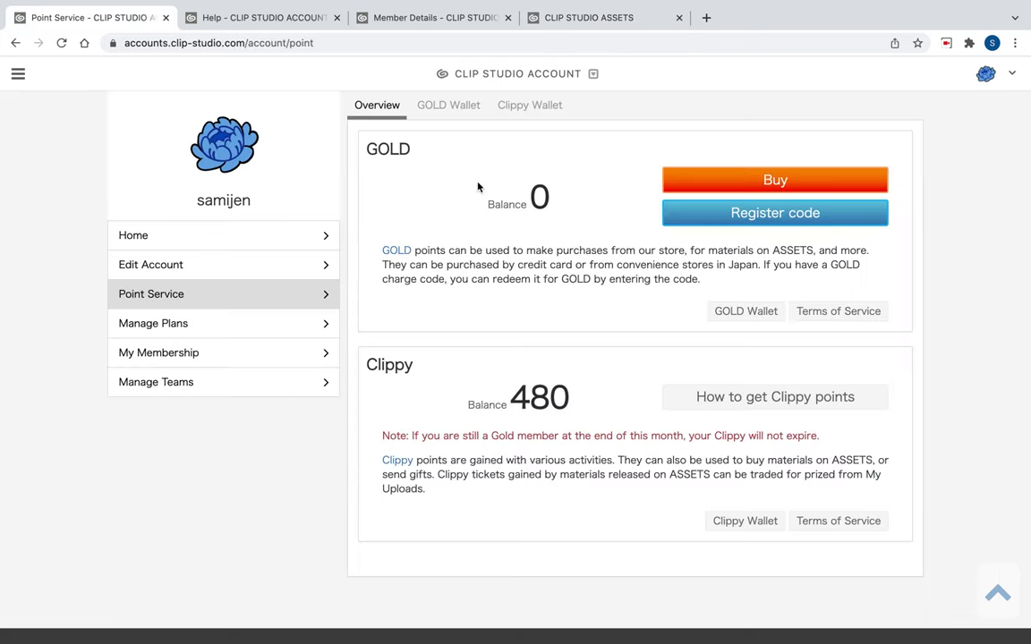
key(ctrl+Tab)
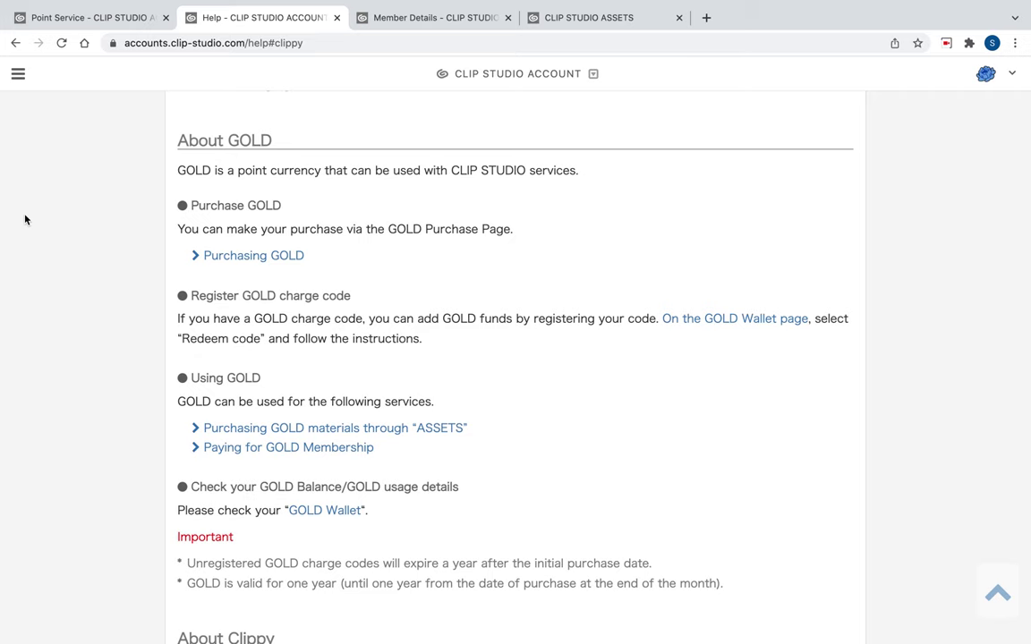
scroll(447, 331, down, 1)
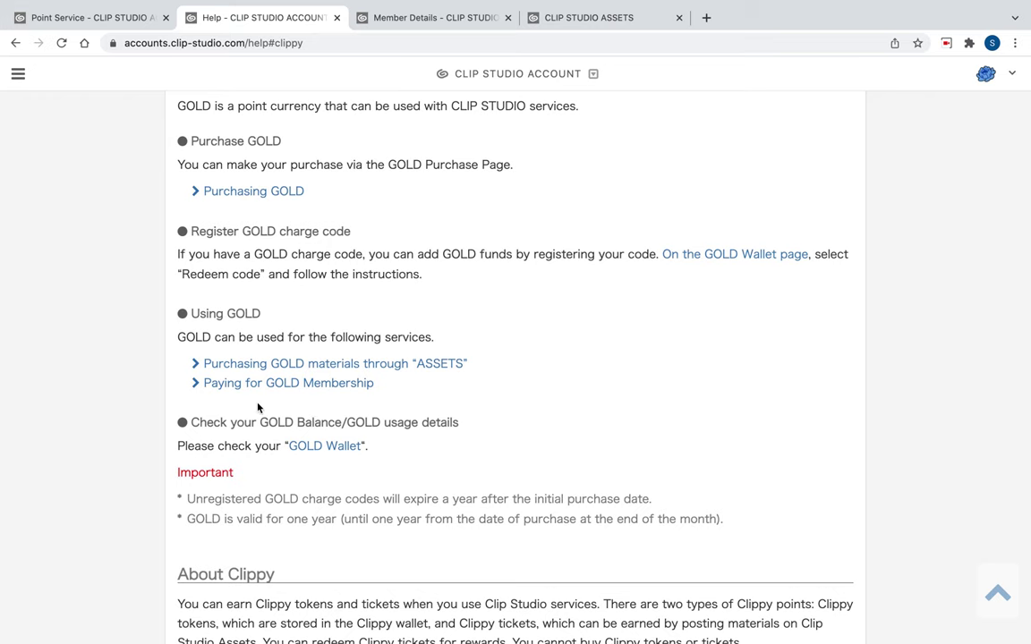
click(358, 19)
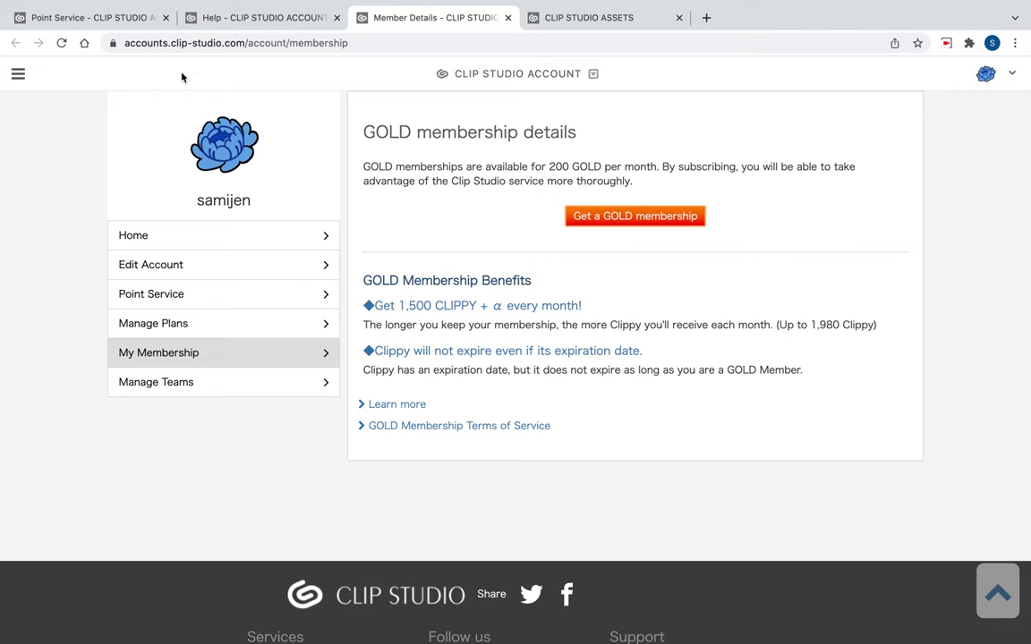
Read in the account help where to spend Clippy tokens and how to earn them
click(109, 19)
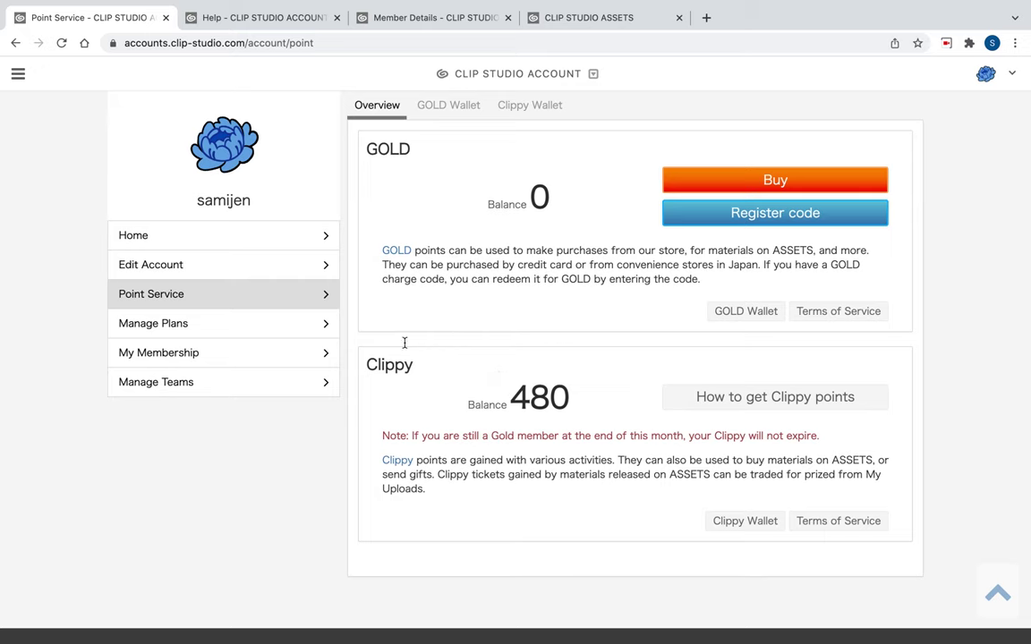
key(ctrl+Tab)
scroll(212, 220, down, 5)
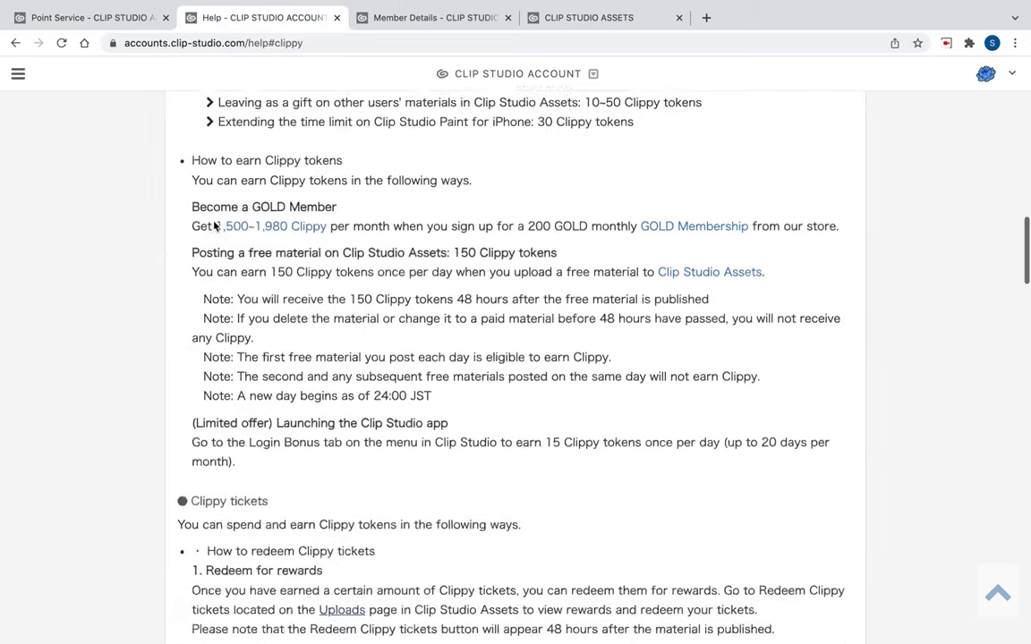
scroll(420, 303, up, 5)
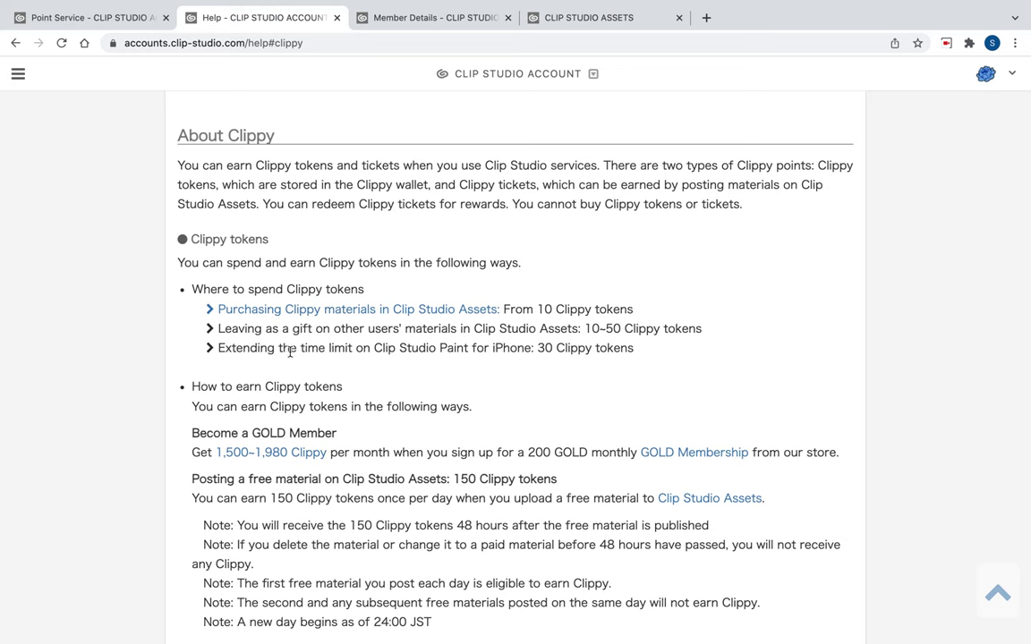
drag(225, 349, 624, 370)
click(555, 428)
scroll(555, 428, down, 3)
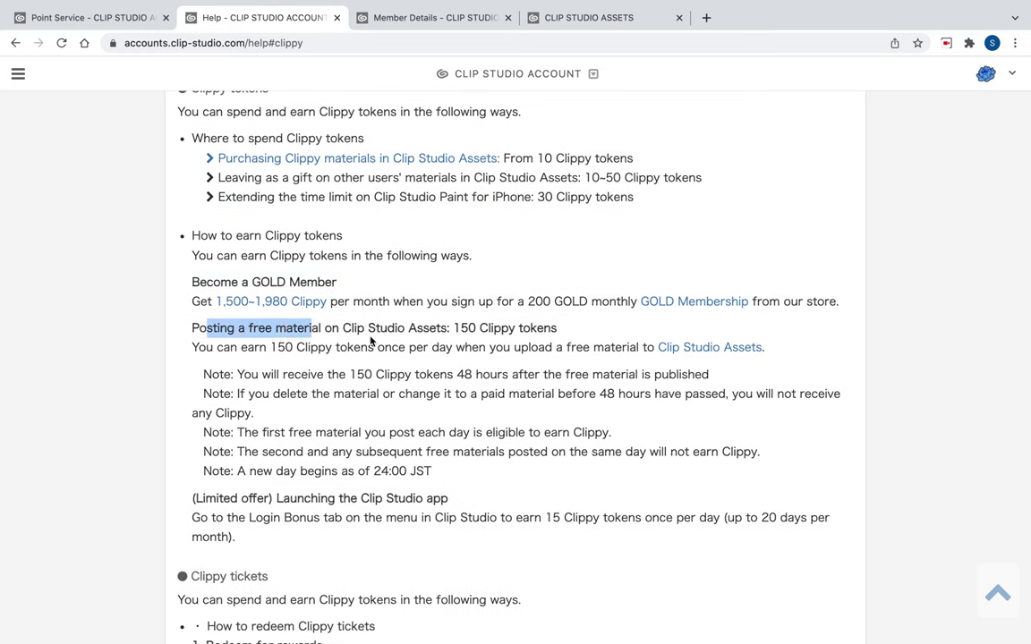
click(398, 359)
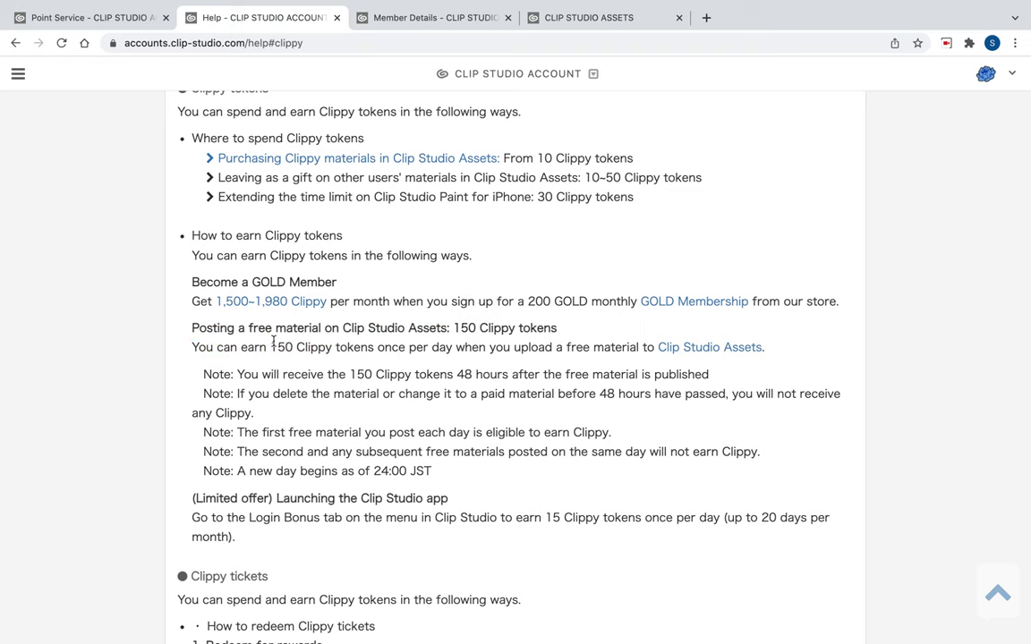
Read the help on redeeming, earning and expiring Clippy tickets, and check the Clippy balance on the Point Service page
scroll(383, 438, down, 3)
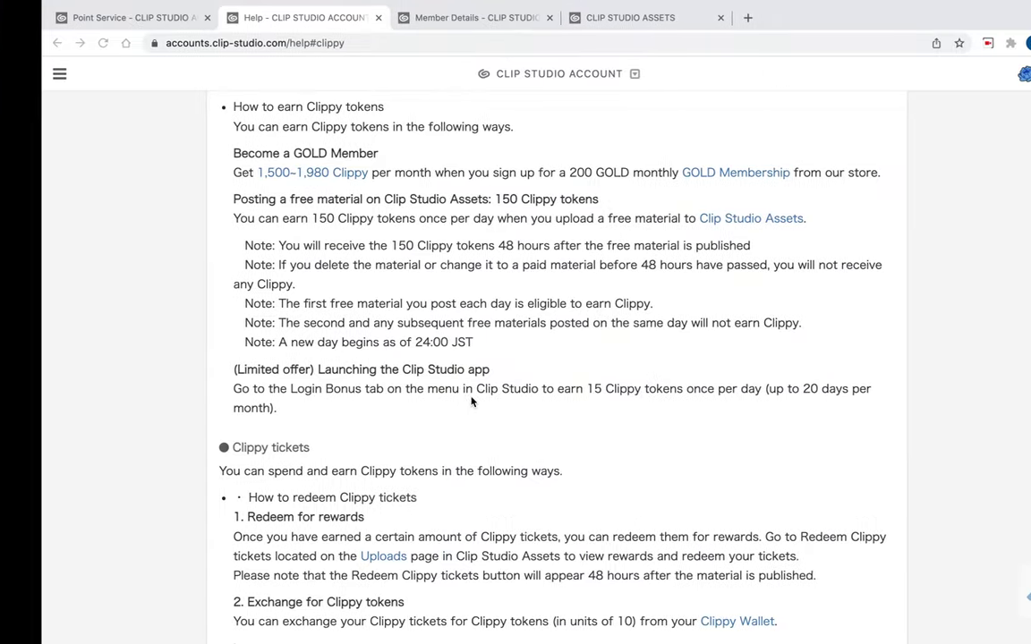
scroll(471, 400, down, 5)
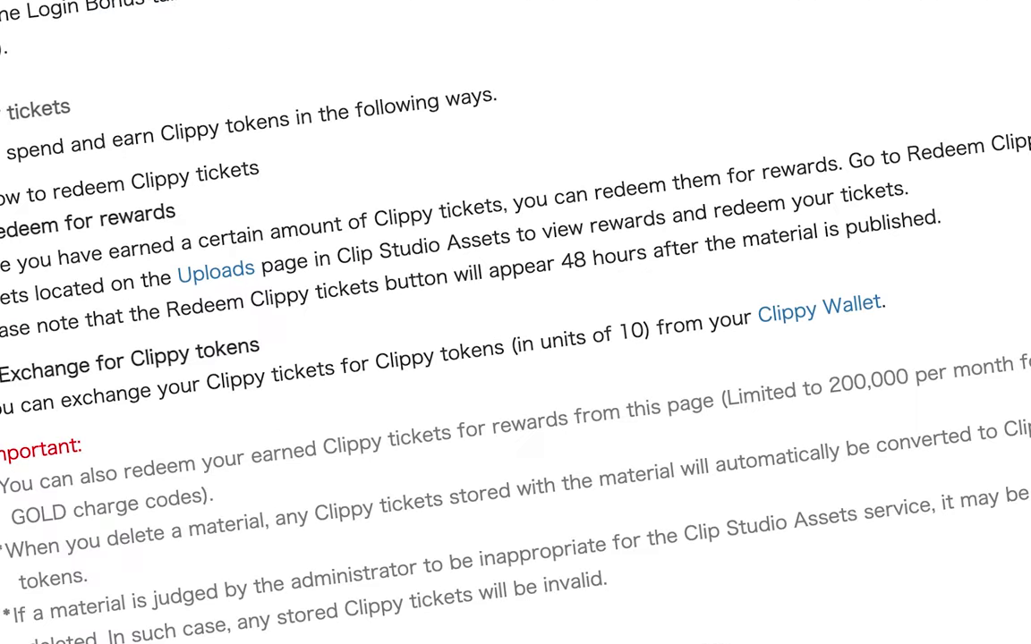
scroll(213, 410, down, 3)
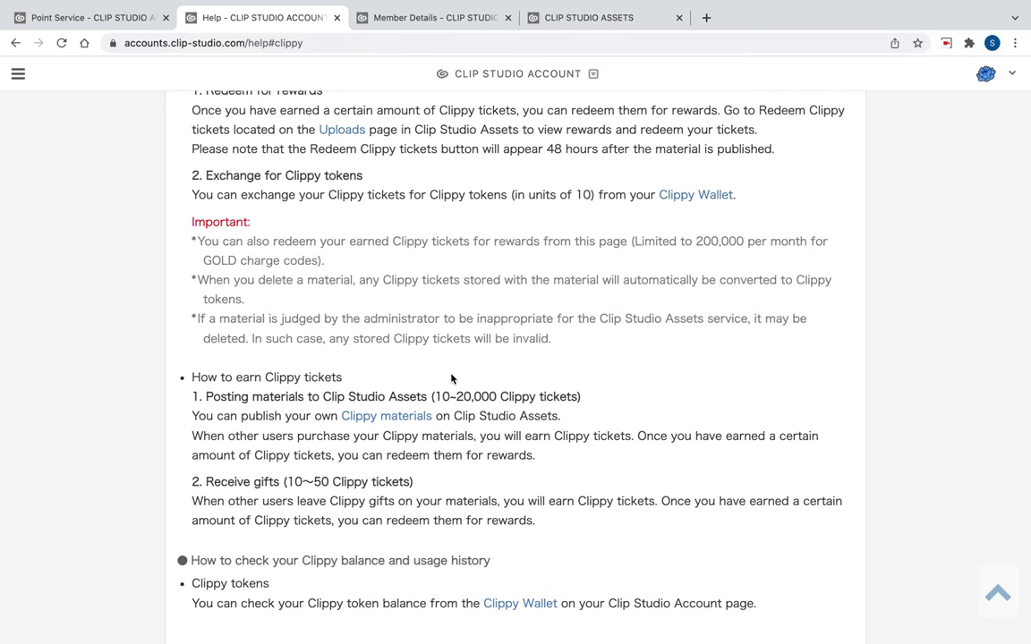
scroll(185, 499, down, 5)
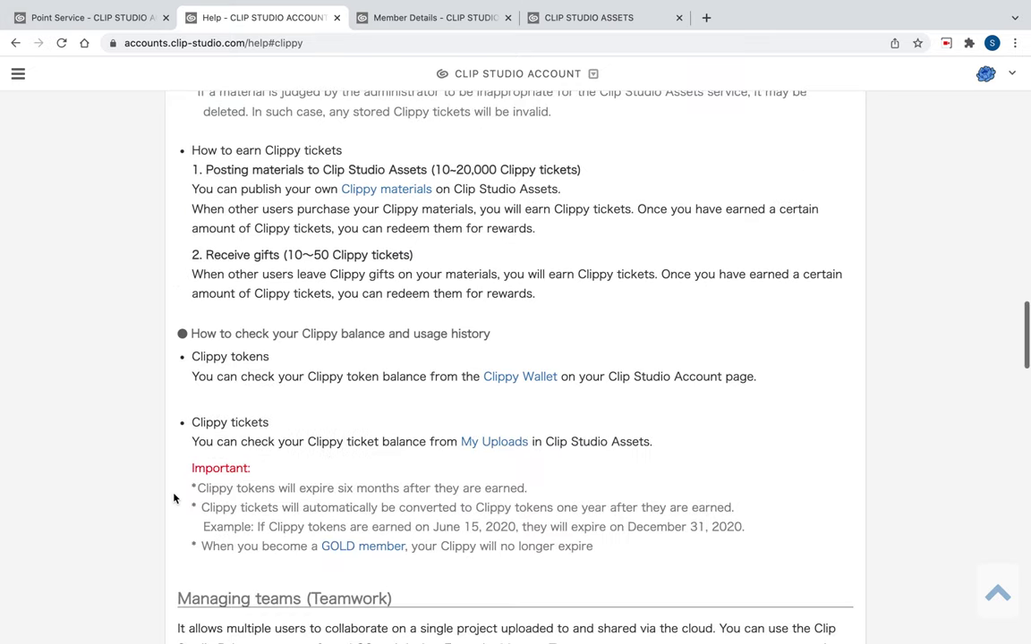
scroll(174, 495, up, 2)
click(146, 13)
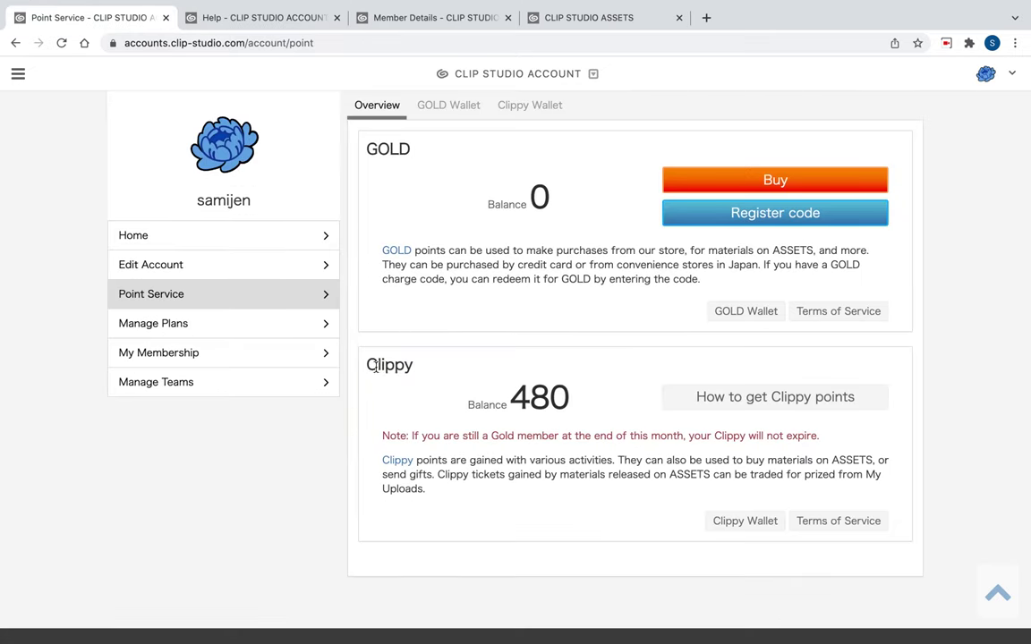
click(596, 410)
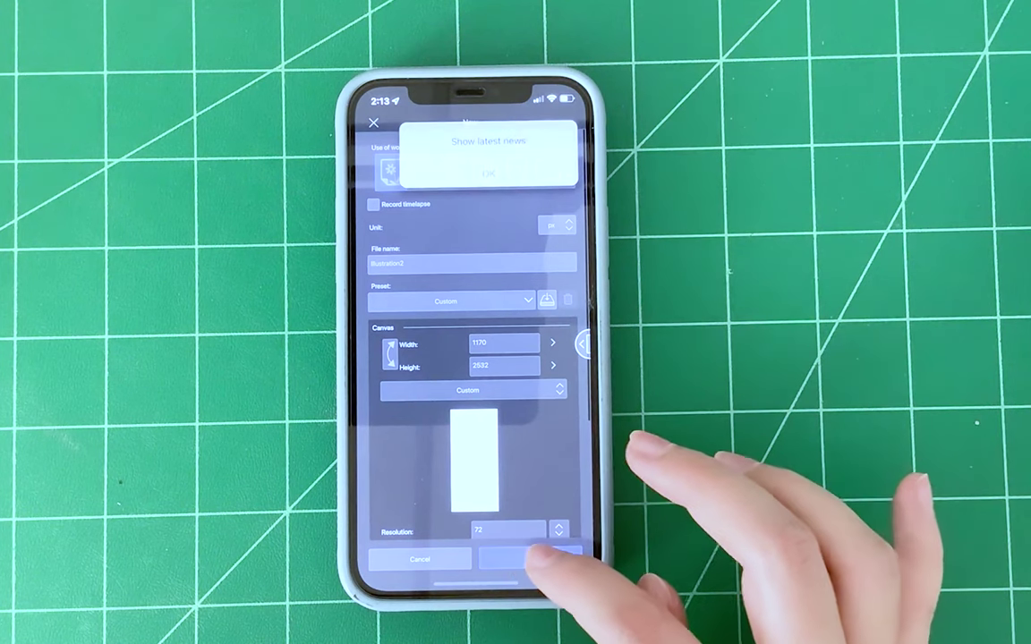
Create a new 1170 × 2532 px canvas with resolution 72 on the phone, keeping the file name Illustration2
click(549, 558)
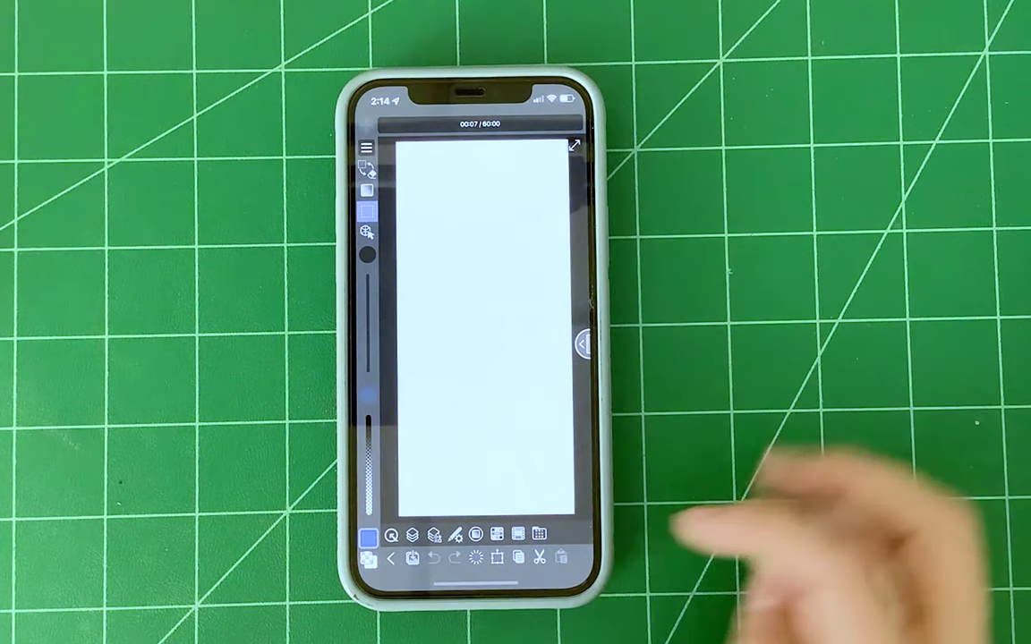
Look through the phone version's Tool Property, Layer and Color Set palettes and the control at the canvas edge
click(496, 535)
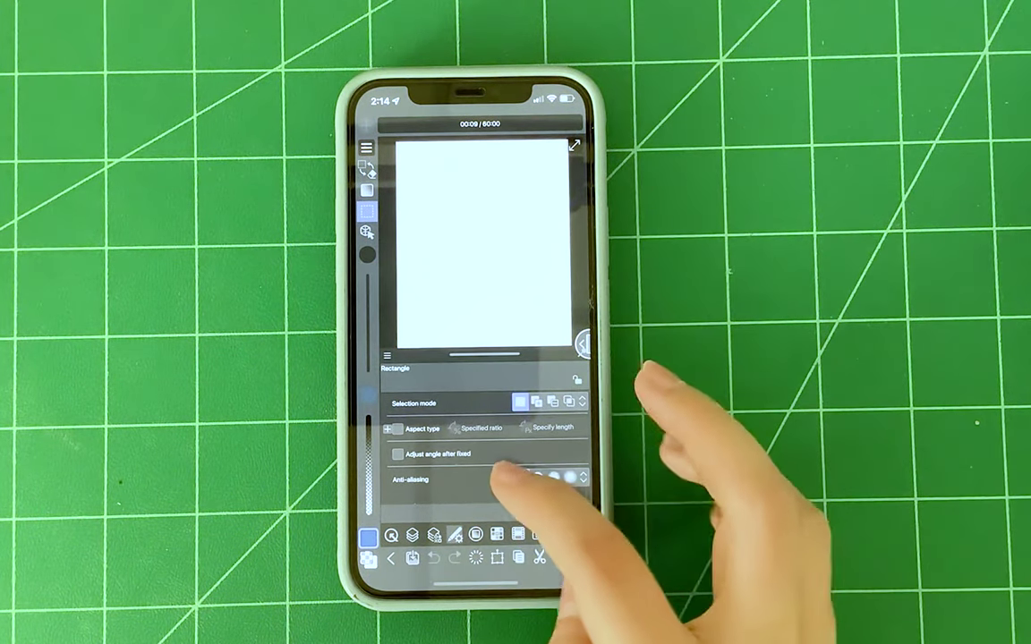
click(412, 534)
click(411, 535)
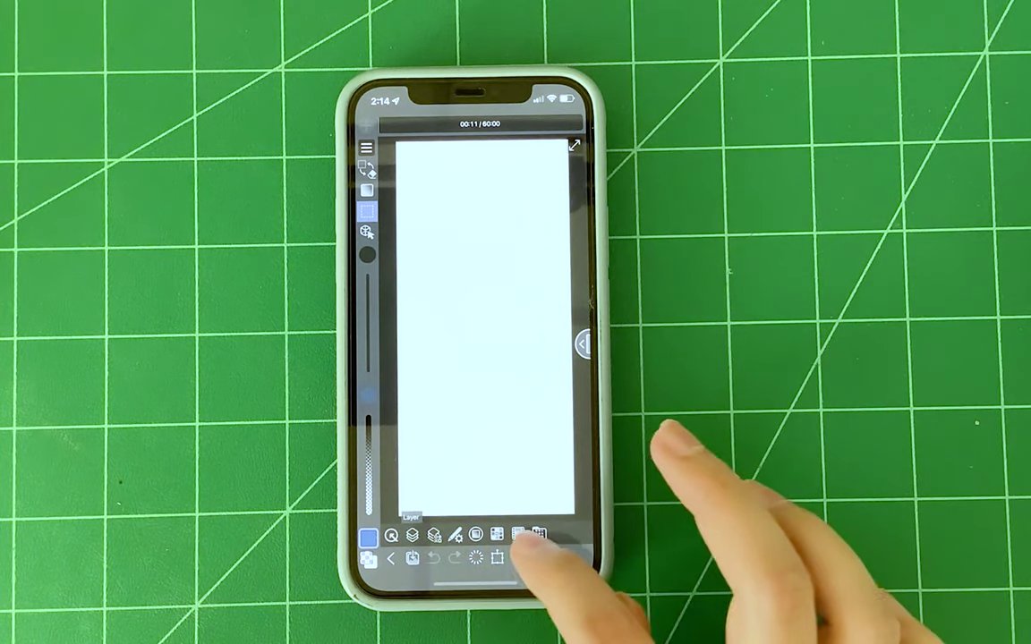
click(539, 534)
click(540, 534)
click(517, 534)
click(518, 534)
click(517, 534)
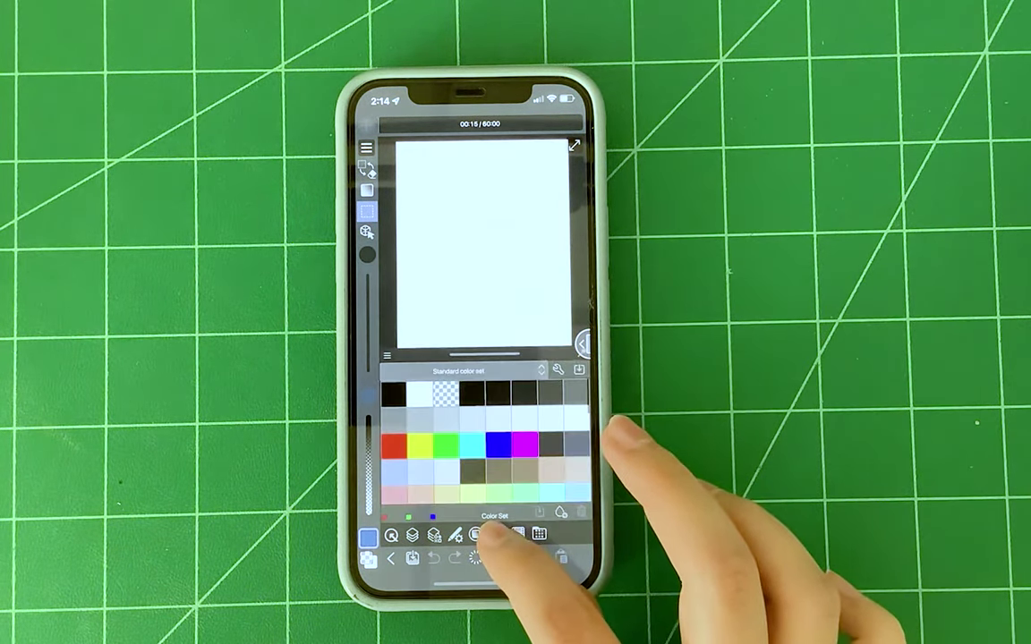
click(517, 535)
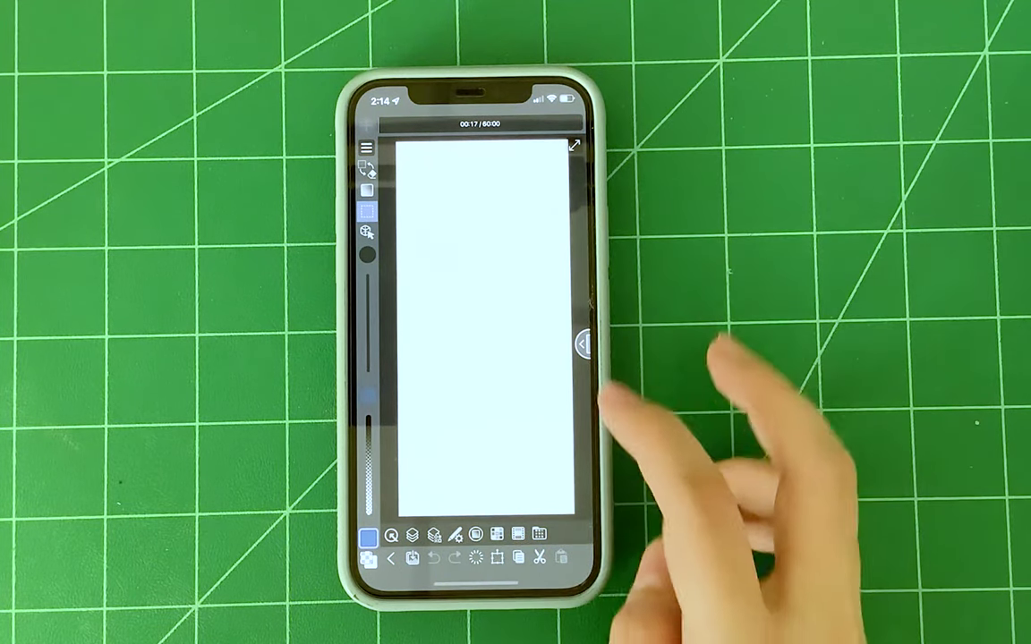
click(583, 343)
click(582, 343)
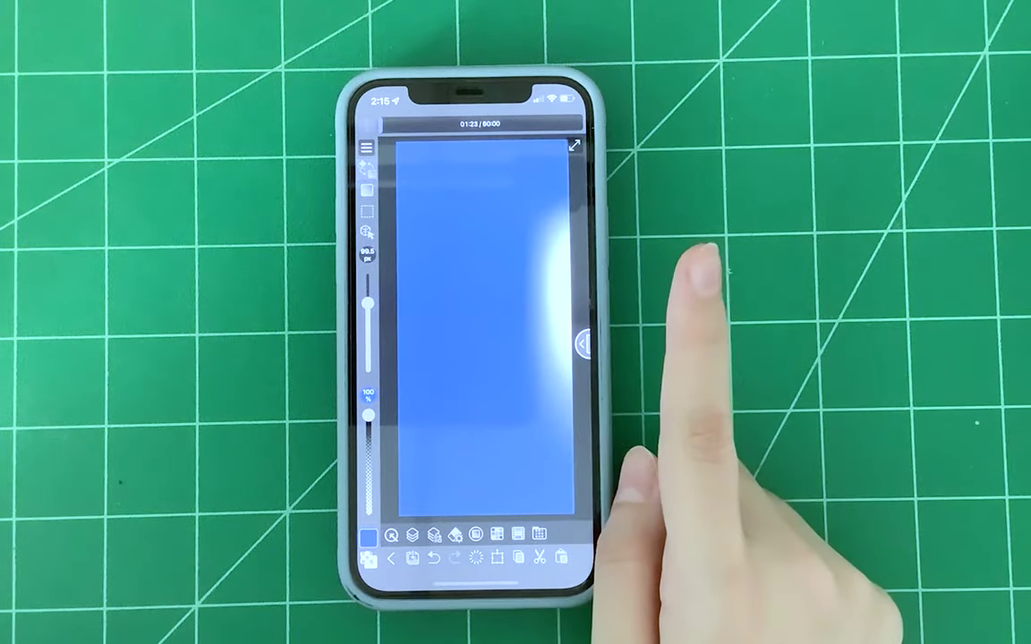
Leave the phone drawing for the home screen and browse through its app pages
drag(512, 579, 552, 430)
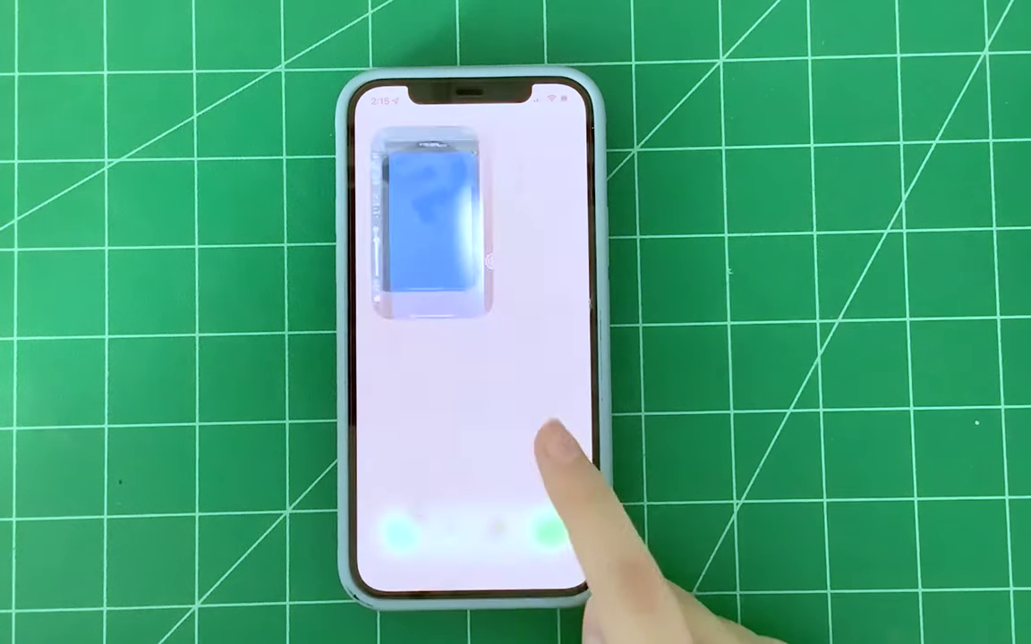
drag(484, 379, 586, 358)
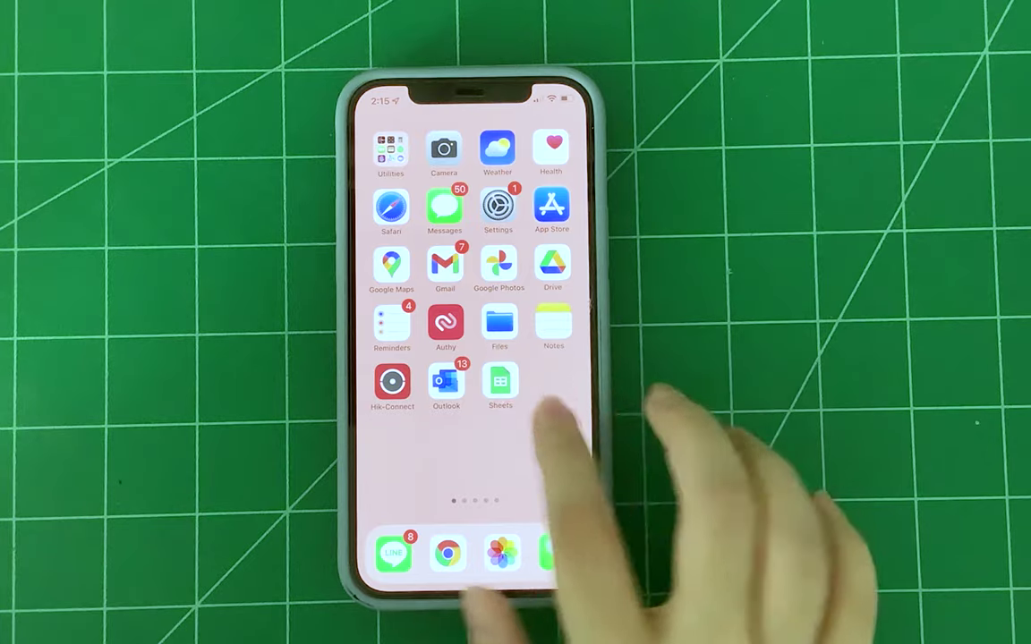
drag(550, 416, 430, 403)
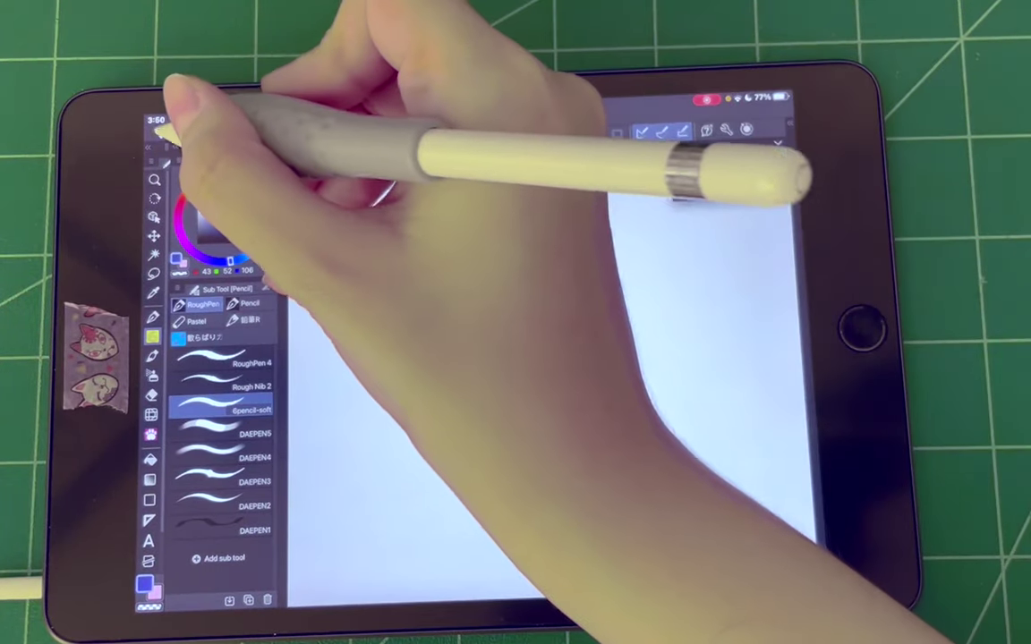
Review the EX and PRO prices of the Single-device, Dual-device and Premium plans on the iPad's plan purchase page
click(161, 132)
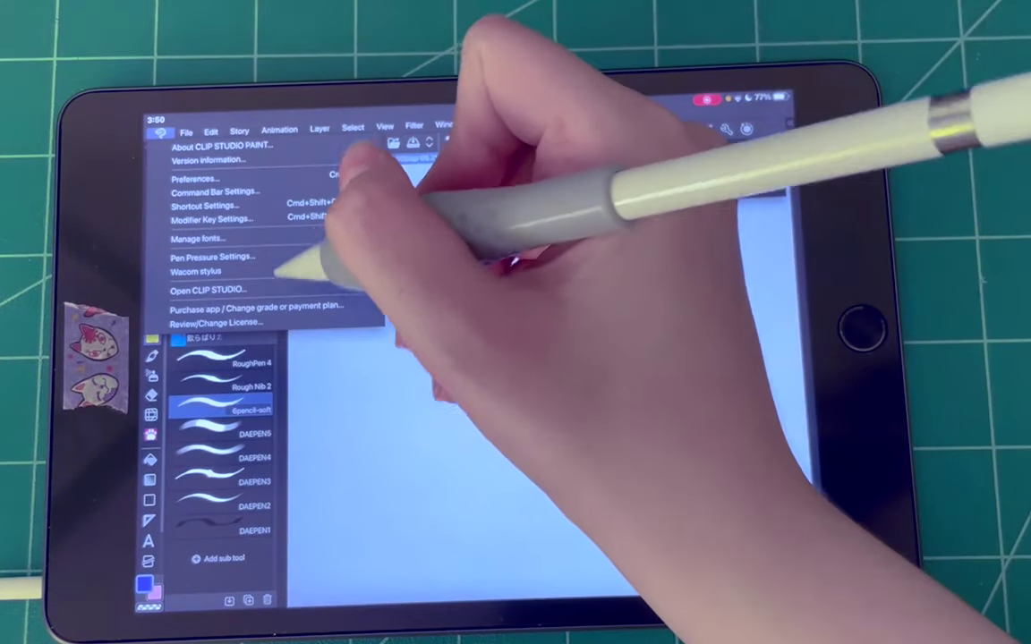
click(340, 307)
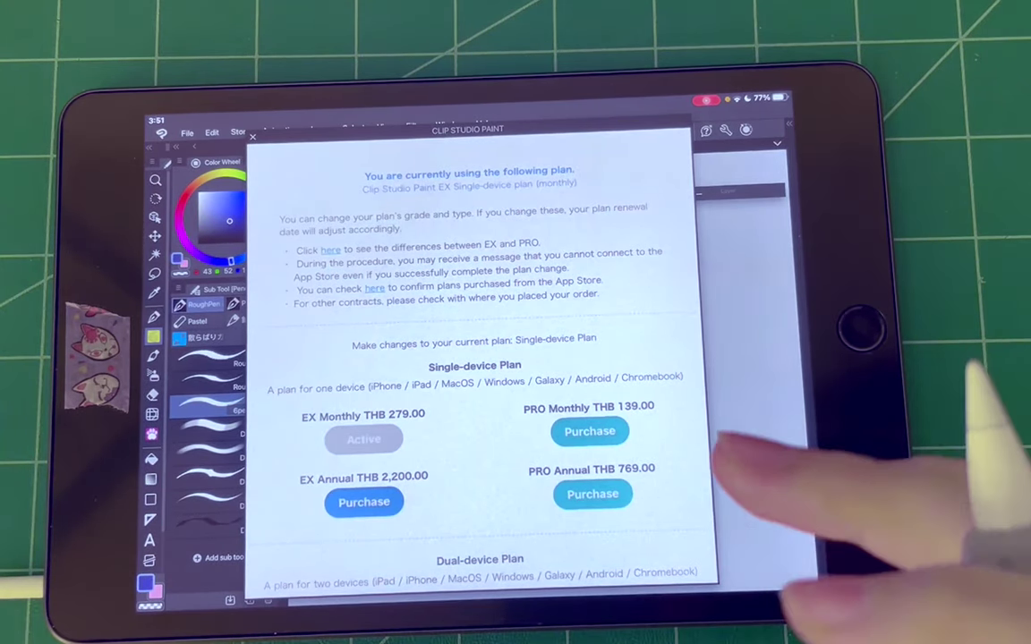
scroll(666, 438, down, 5)
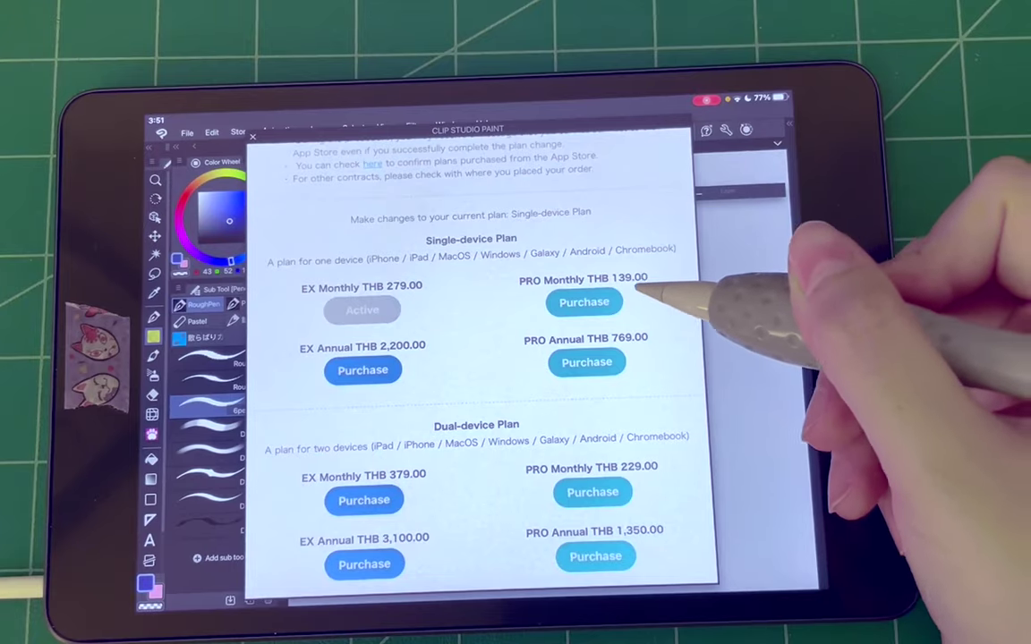
scroll(626, 340, down, 3)
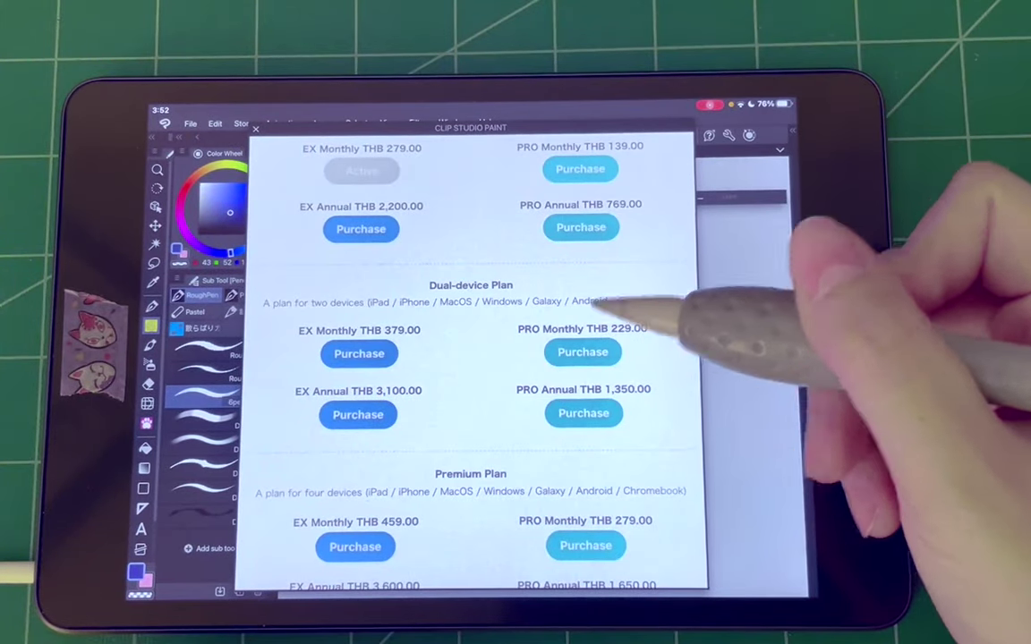
scroll(471, 391, down, 5)
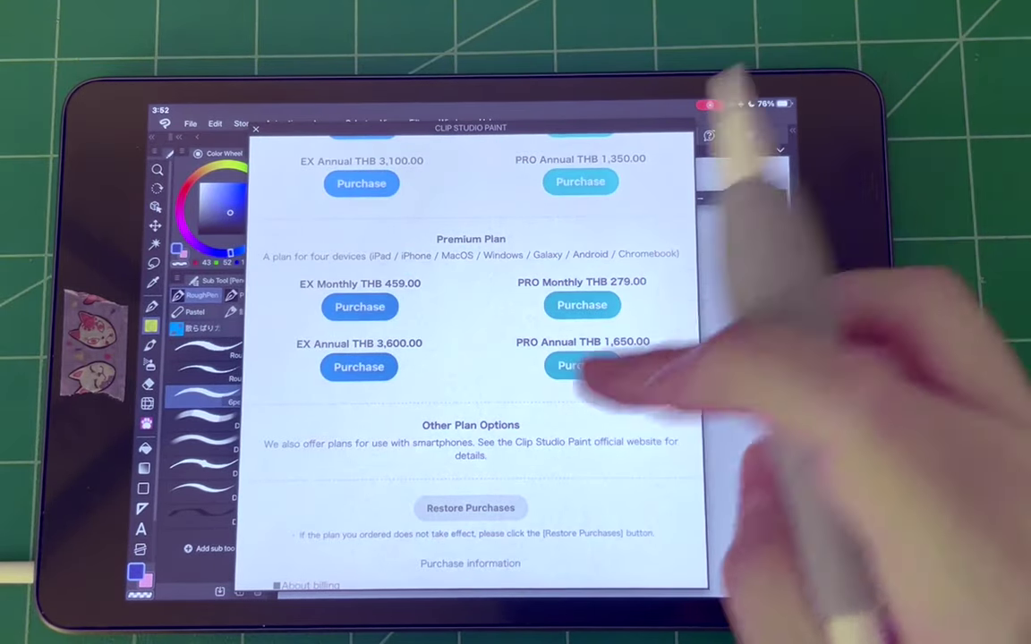
scroll(581, 367, up, 3)
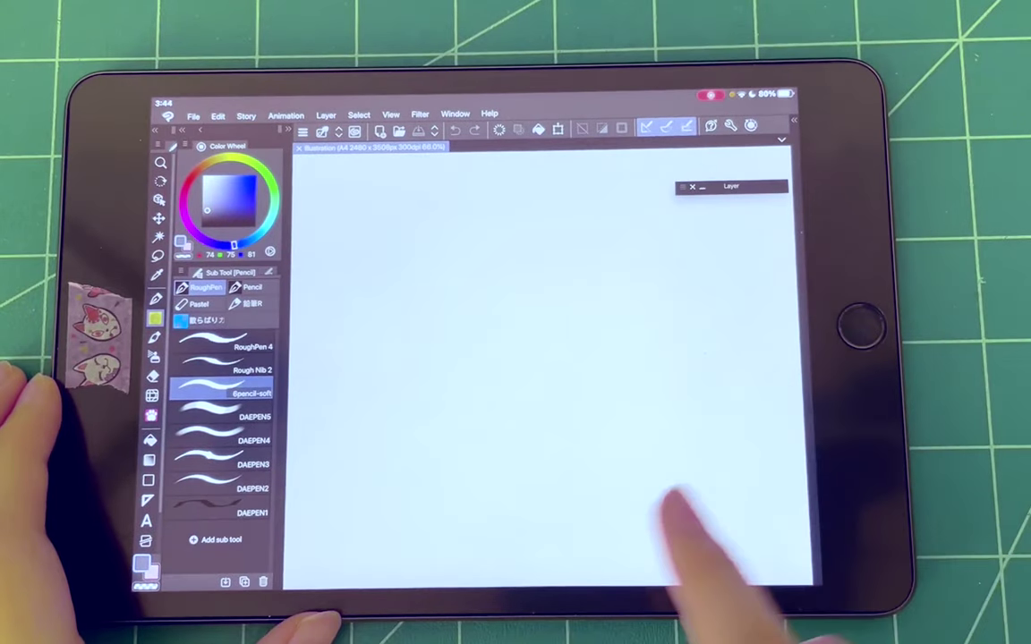
Expand the Material palette to view the 3D hand poses, and collapse it again
click(792, 119)
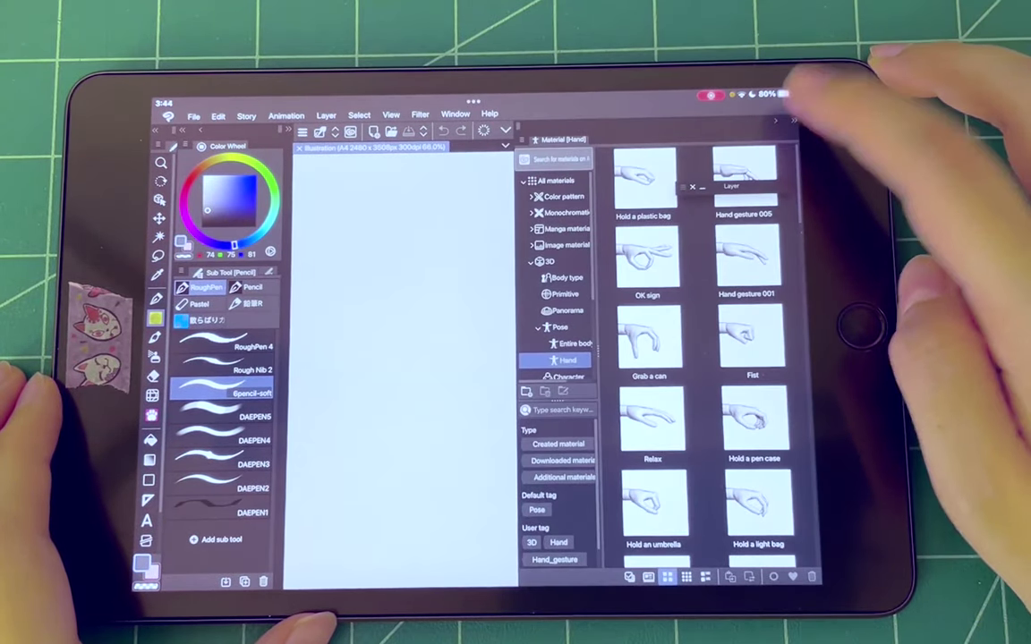
click(792, 119)
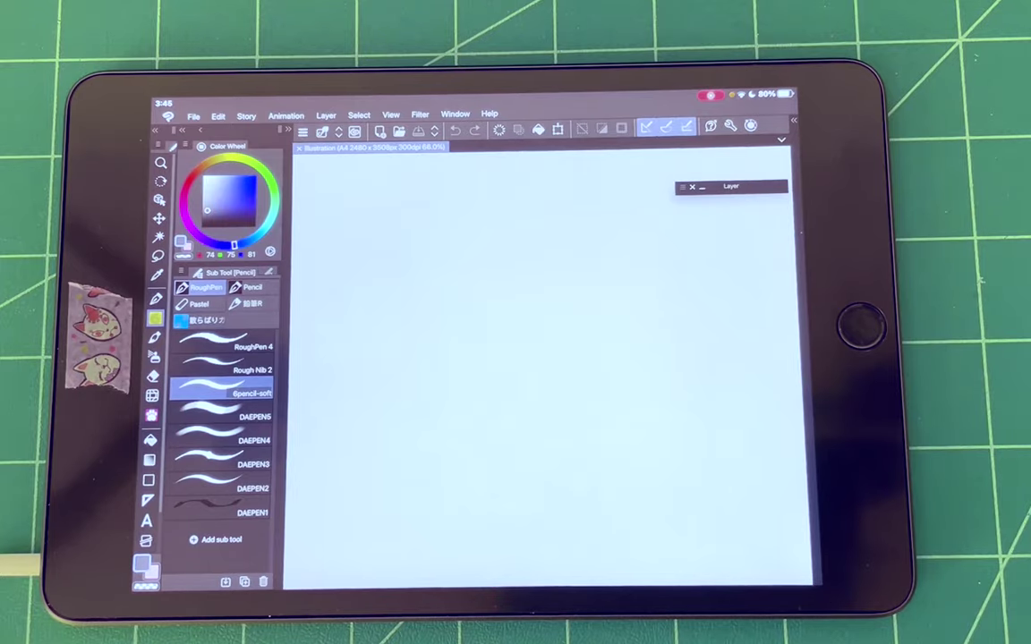
Sketch a row of short upright strokes with the 6pencil-soft brush, undo the last ones and redo them
mouse_move(362, 273)
mouse_down()
mouse_move(363, 317)
mouse_move(379, 322)
mouse_up()
mouse_move(399, 286)
mouse_down()
mouse_move(402, 330)
mouse_move(437, 331)
mouse_up()
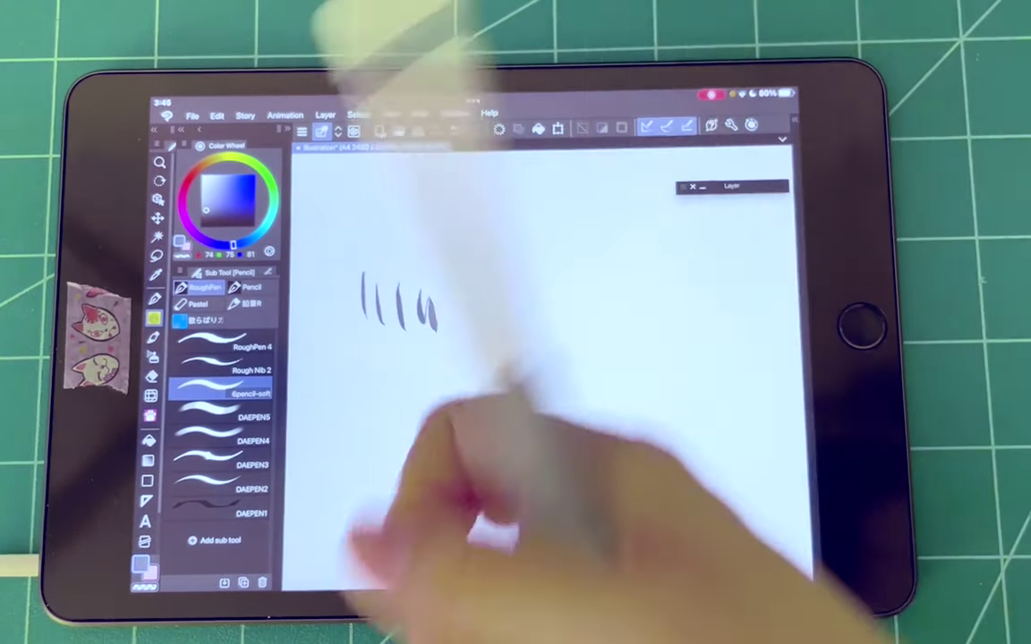
key(ctrl+z)
key(ctrl+z)
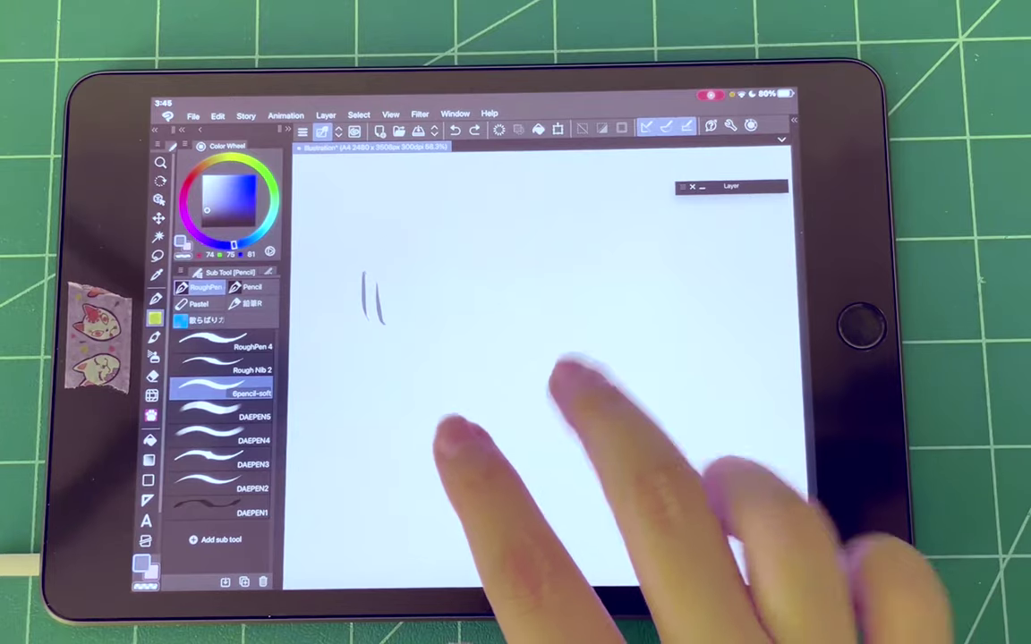
key(ctrl+y)
key(ctrl+y)
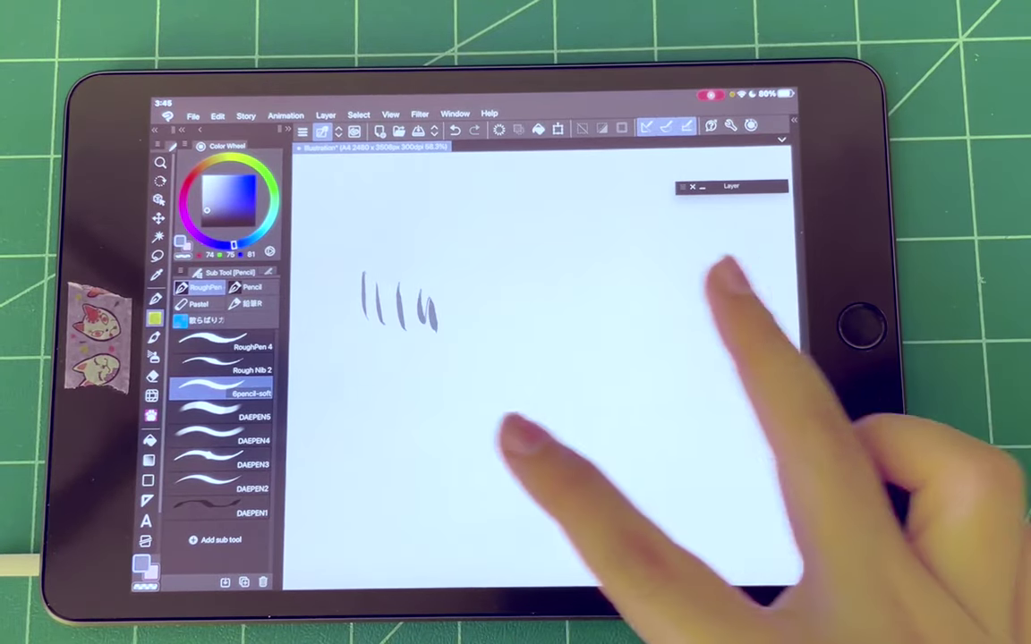
Draw a thick zigzag line beside the short strokes with the 6pencil-soft brush
scroll(586, 356, down, 1)
drag(501, 425, 434, 470)
drag(581, 308, 591, 443)
mouse_move(545, 394)
mouse_down()
mouse_move(506, 379)
mouse_move(548, 409)
mouse_up()
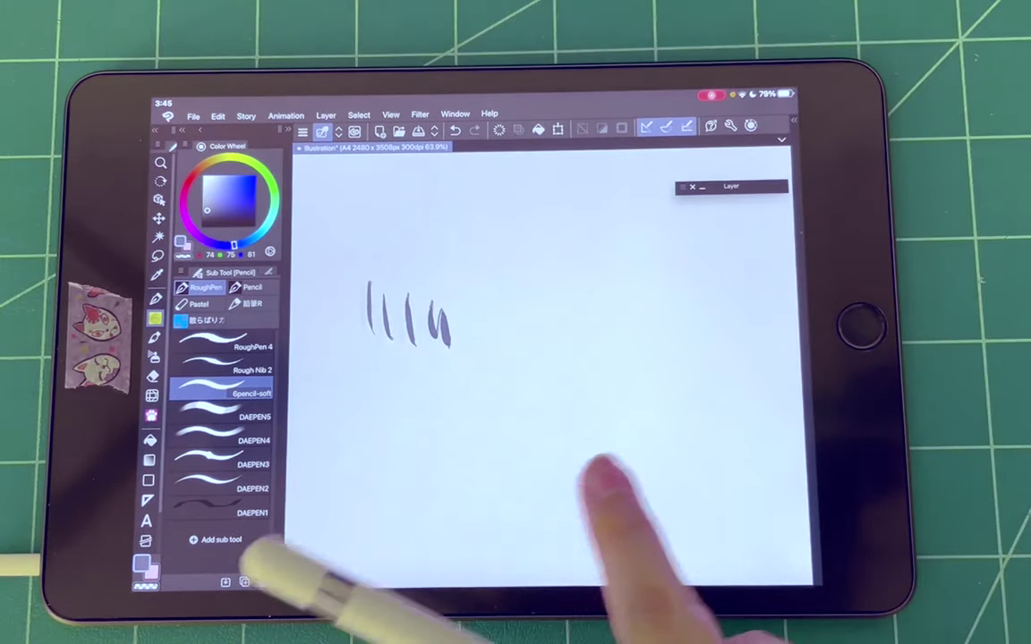
mouse_move(593, 471)
mouse_down()
mouse_move(602, 501)
mouse_move(605, 483)
mouse_up()
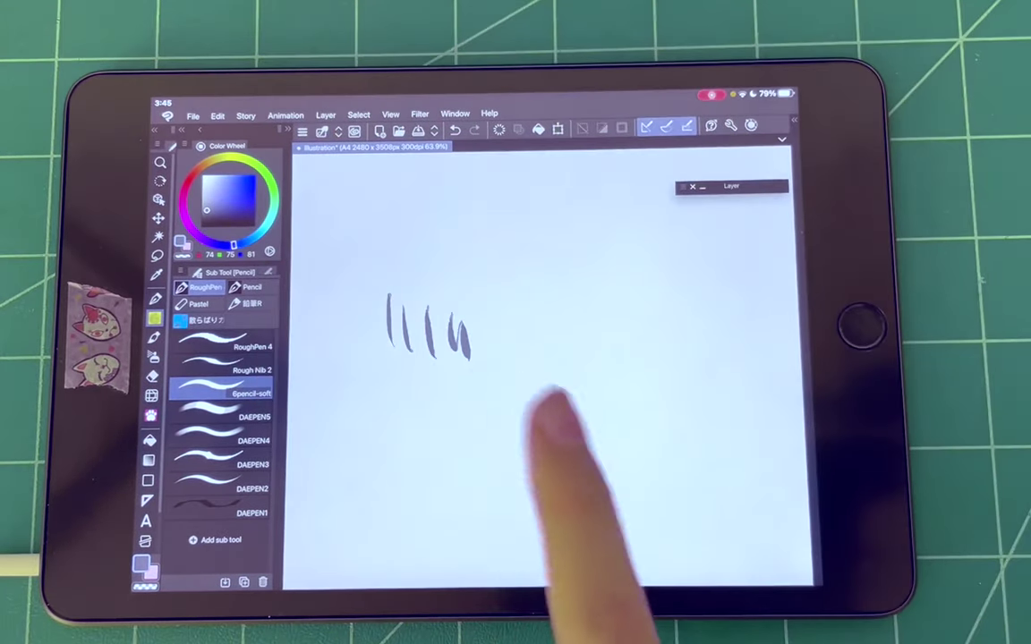
mouse_move(593, 309)
mouse_down()
mouse_move(593, 350)
mouse_move(527, 452)
mouse_move(626, 465)
mouse_move(570, 515)
mouse_up()
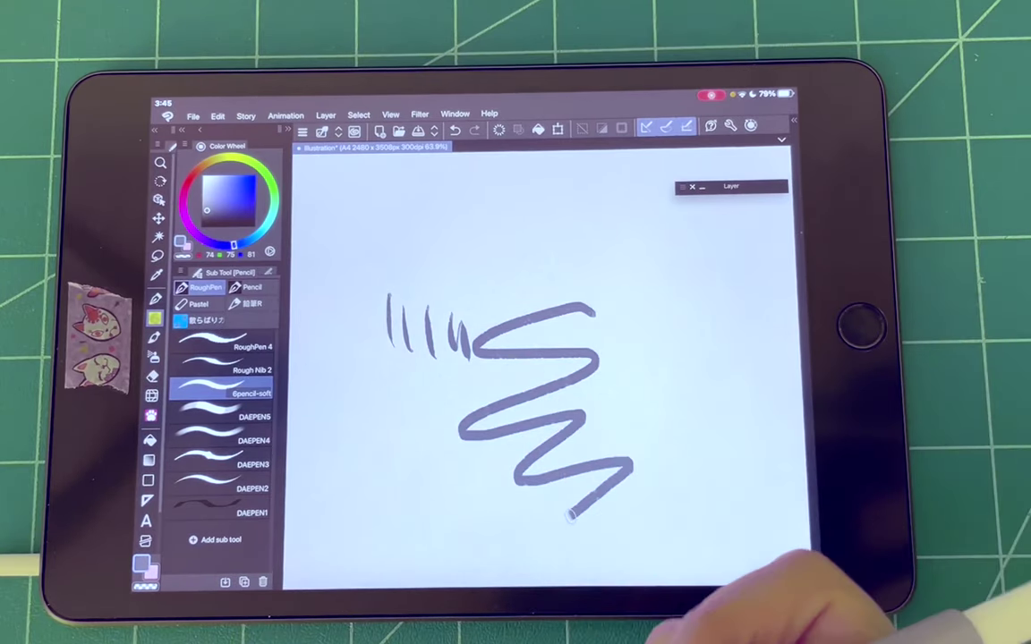
Turn on the use of different tools with fingers and pen
click(321, 131)
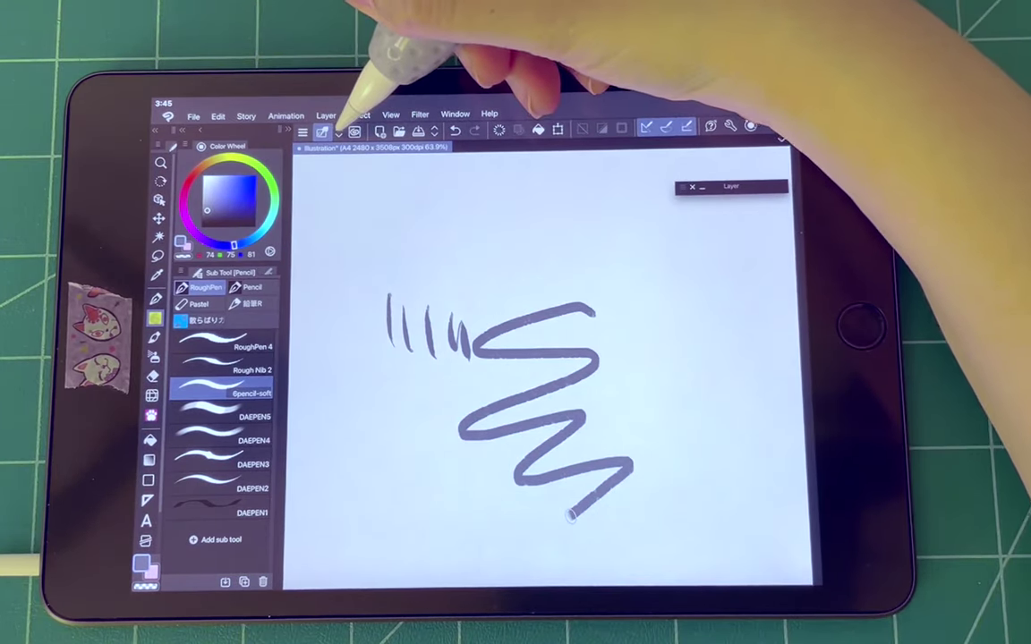
click(321, 130)
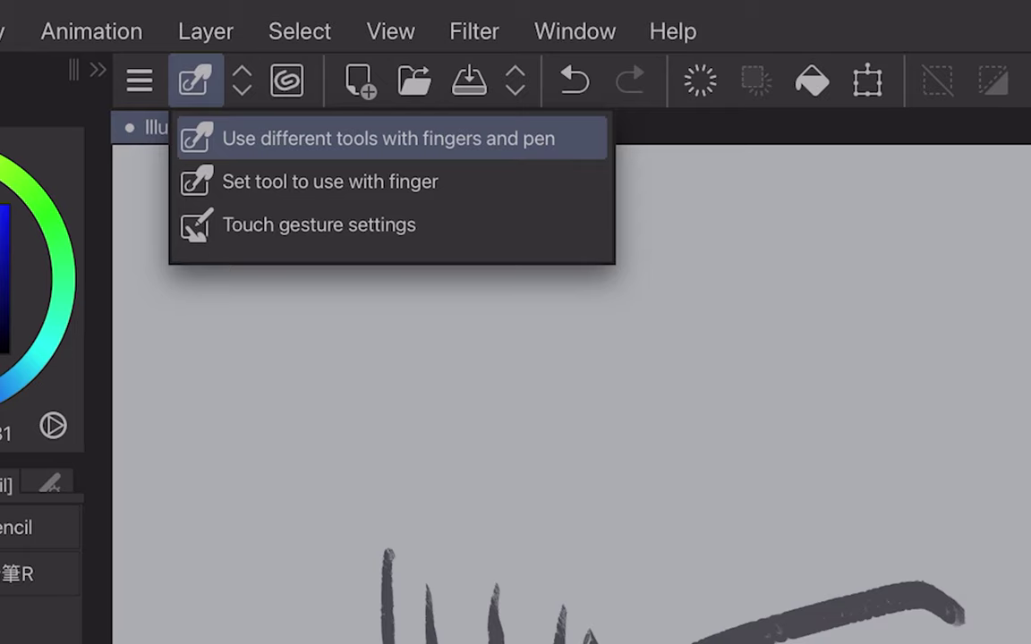
click(366, 176)
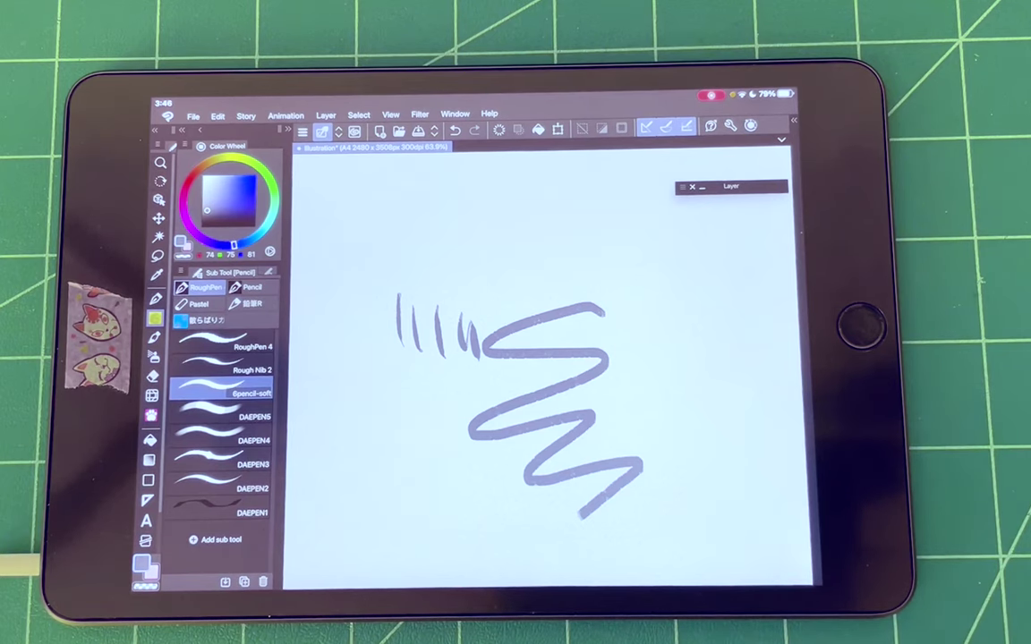
Show the edge keyboard and bring it to the opposite side of the screen
drag(811, 380, 751, 380)
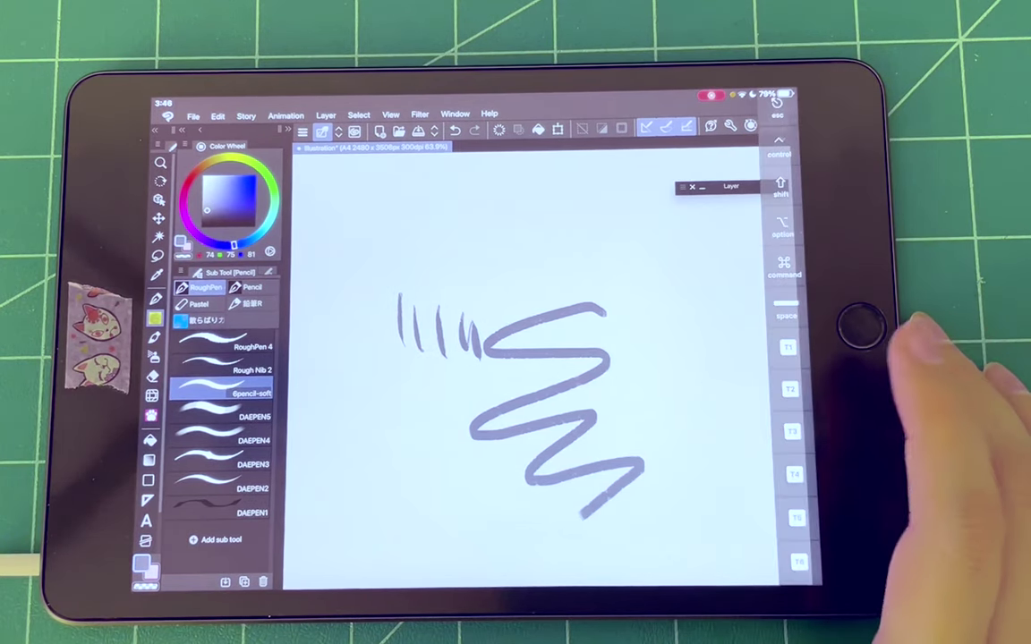
drag(143, 412, 215, 412)
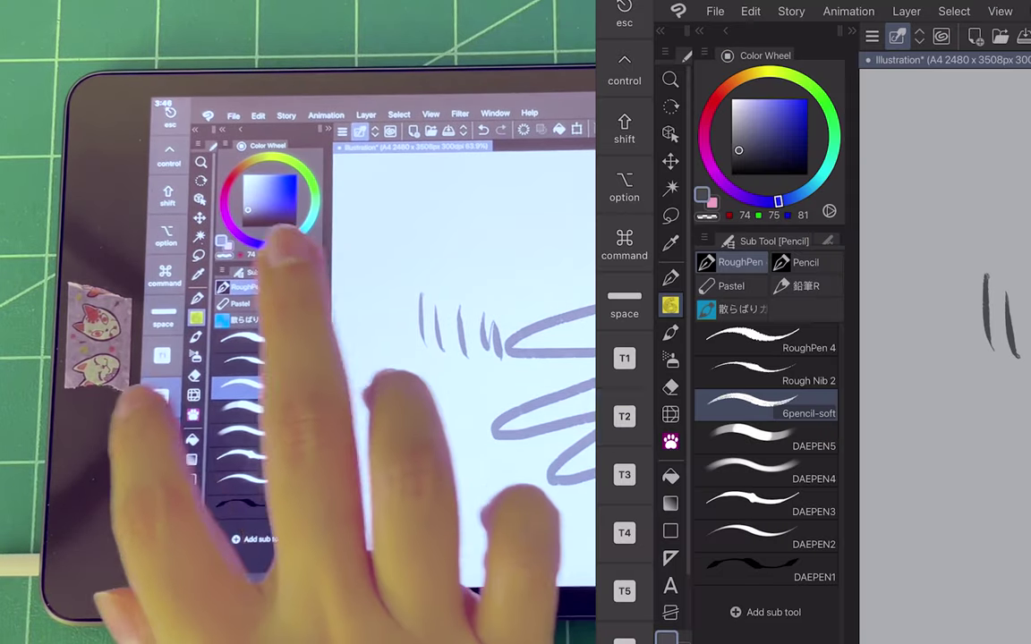
Switch from the pencil to the Soft airbrush while using the edge keyboard
drag(156, 394, 183, 402)
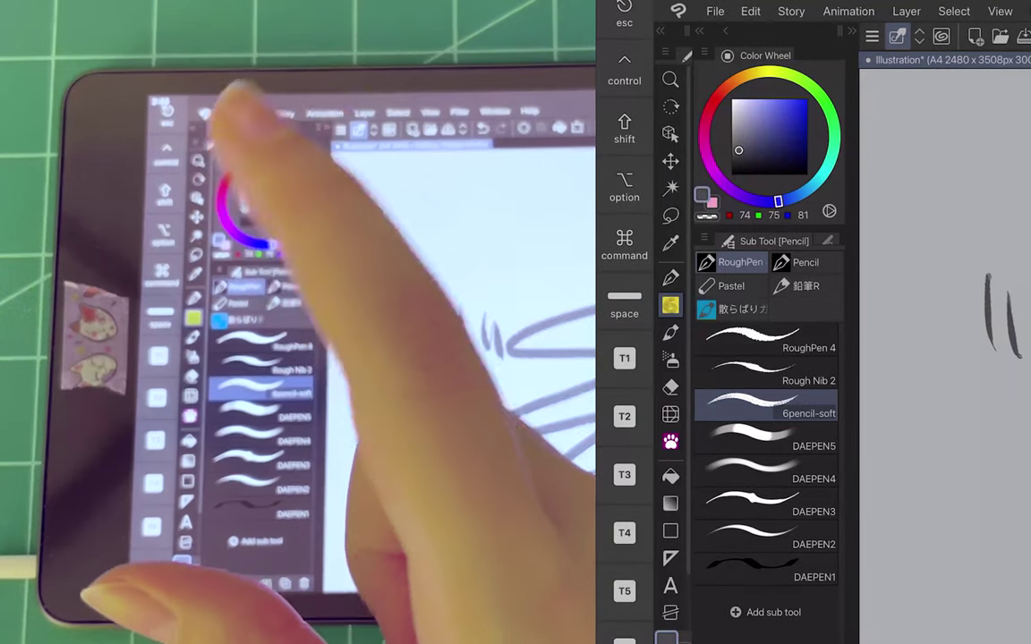
click(670, 360)
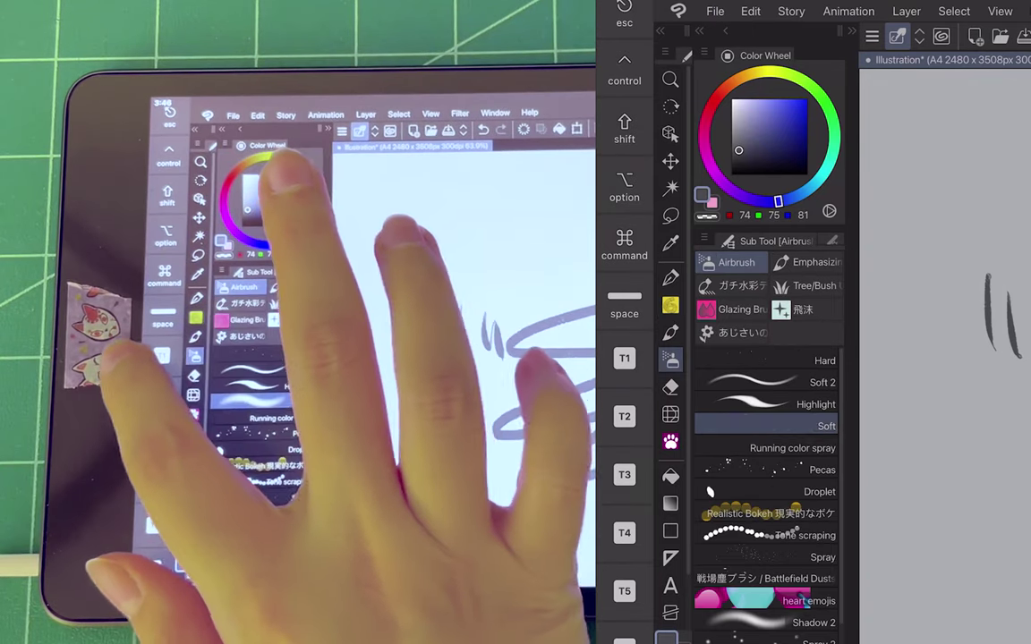
drag(625, 304, 597, 305)
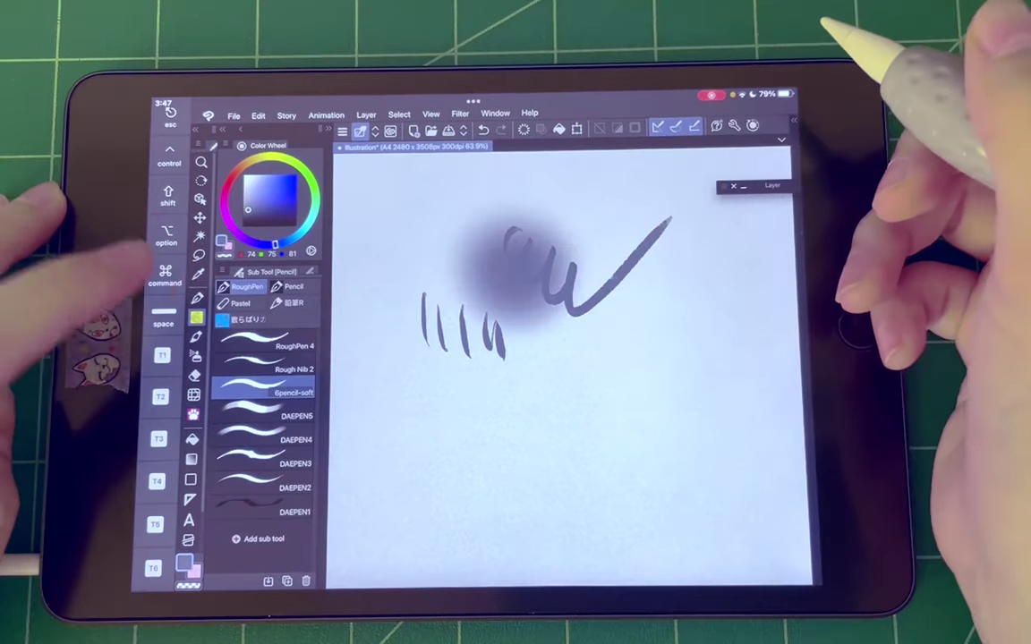
Try out the edge keyboard's space and command modifiers to move the canvas and change its zoom
click(163, 313)
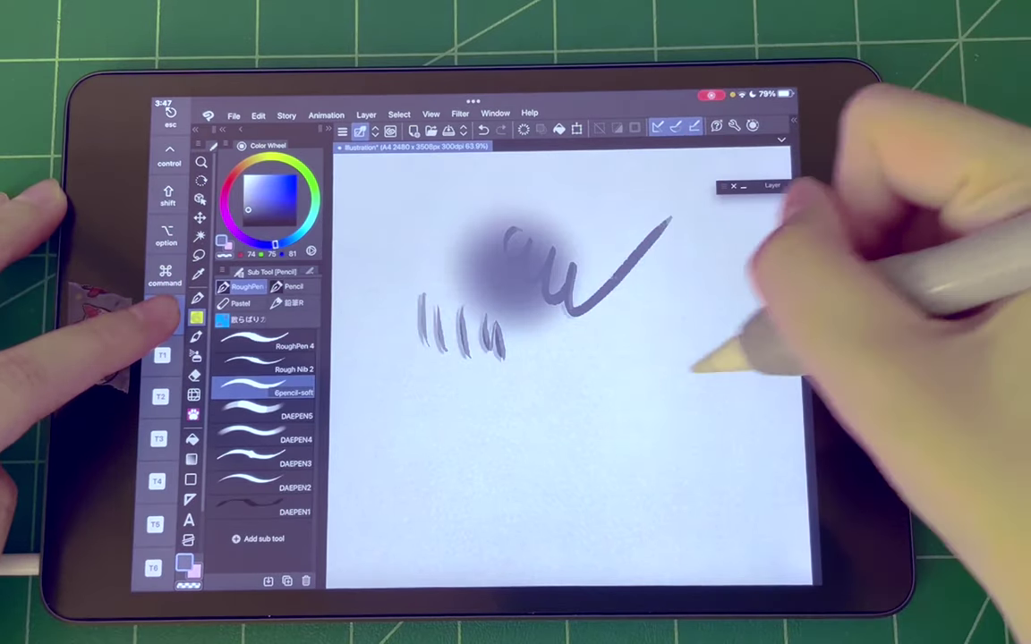
mouse_move(690, 368)
mouse_down()
mouse_move(645, 273)
mouse_move(632, 370)
mouse_up()
click(164, 275)
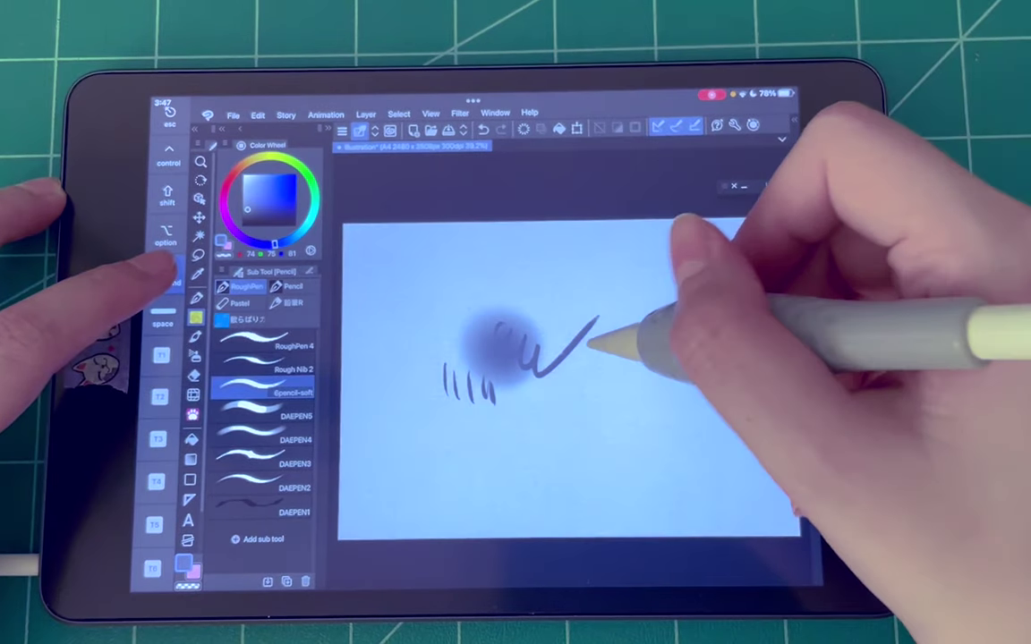
mouse_move(590, 345)
mouse_down()
mouse_move(623, 403)
mouse_move(631, 300)
mouse_move(592, 271)
mouse_move(559, 384)
mouse_up()
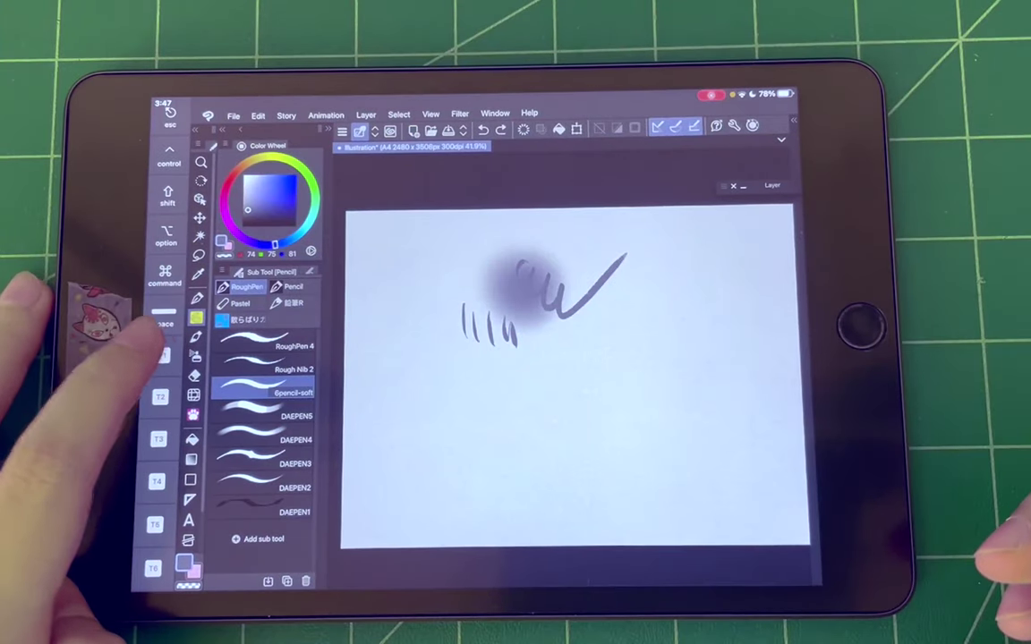
Try out the edge keyboard's T1 and T2 shortcuts
click(162, 356)
click(160, 397)
click(160, 396)
click(160, 396)
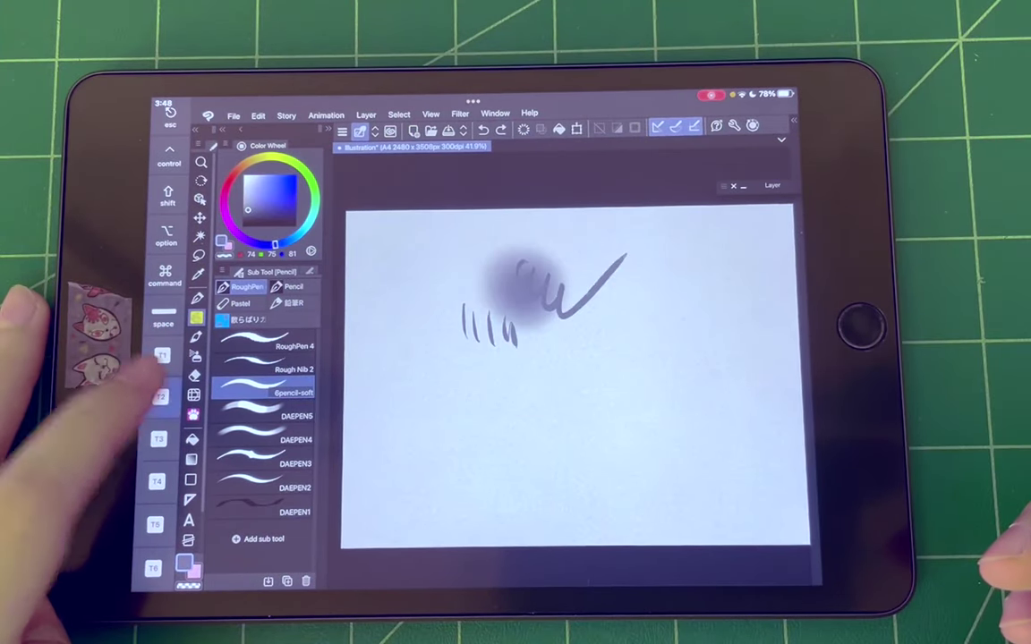
click(160, 397)
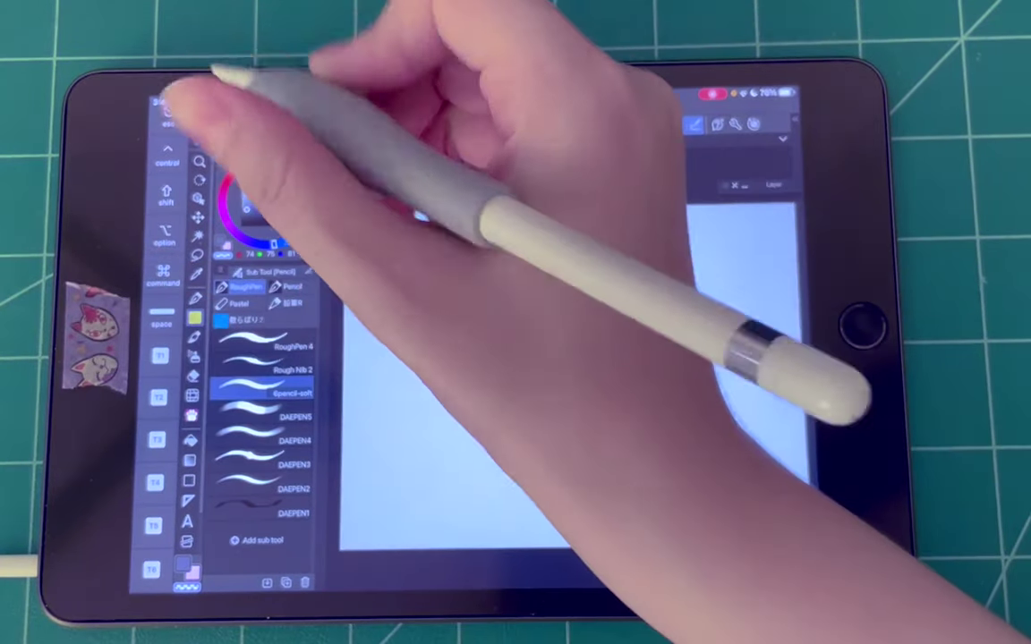
Add T4 as an additional shortcut for the Select All command in Shortcut Settings and try it on the canvas
click(207, 114)
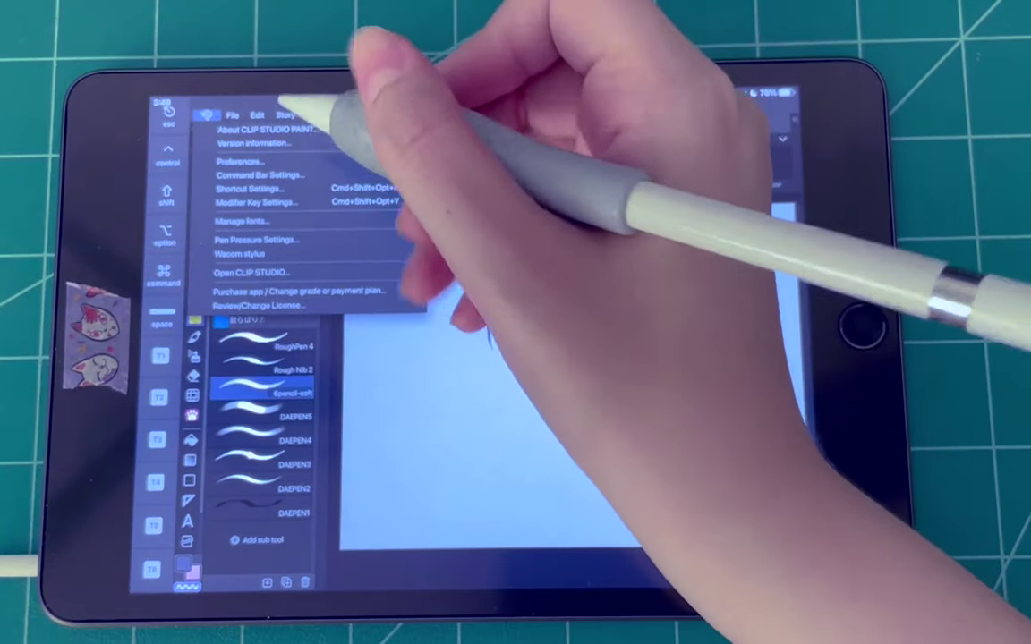
click(304, 190)
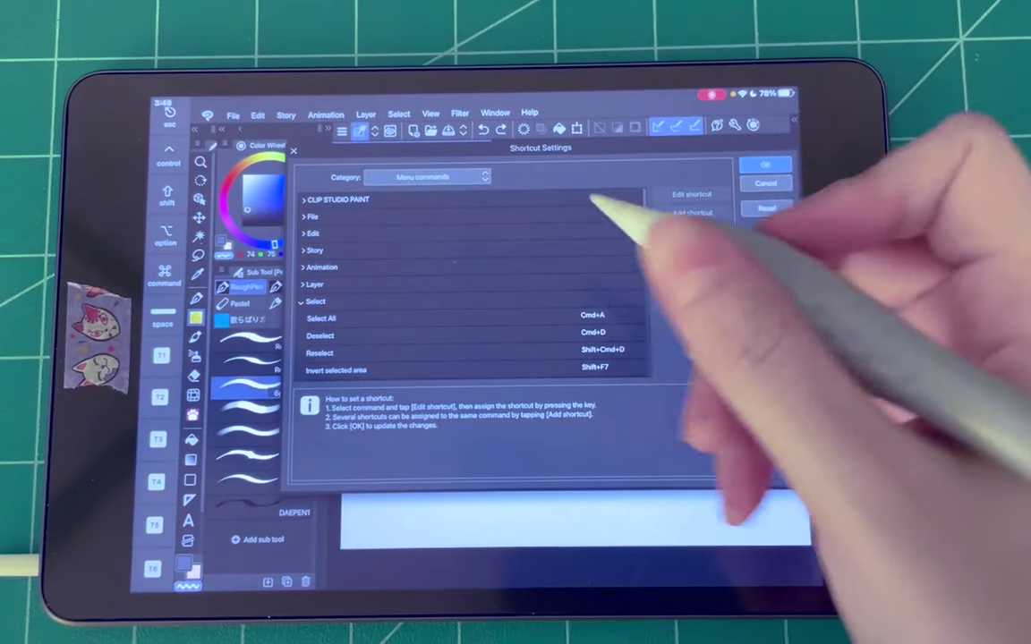
click(601, 313)
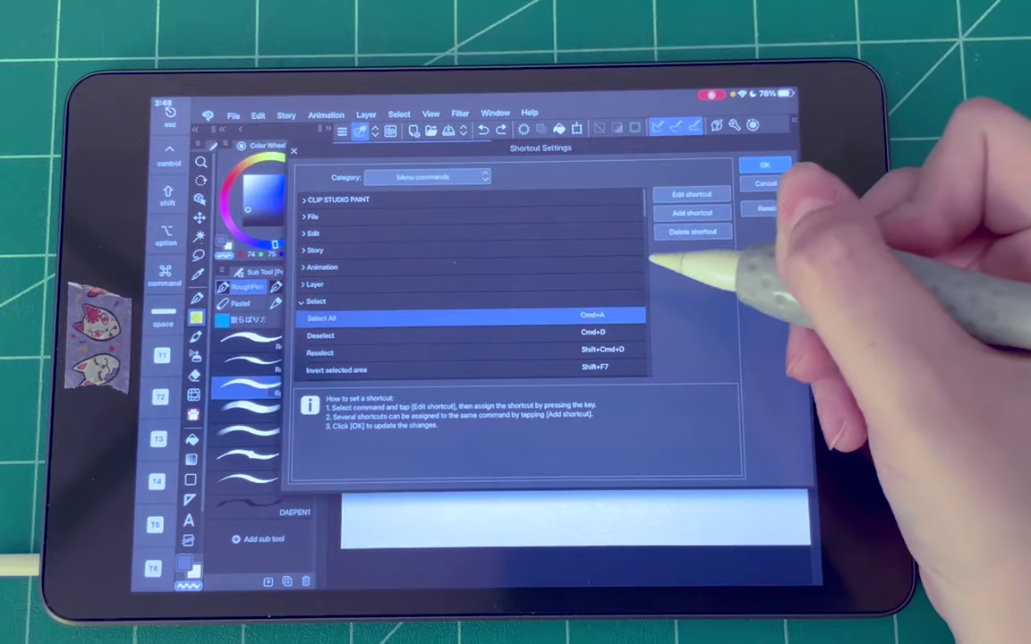
click(692, 213)
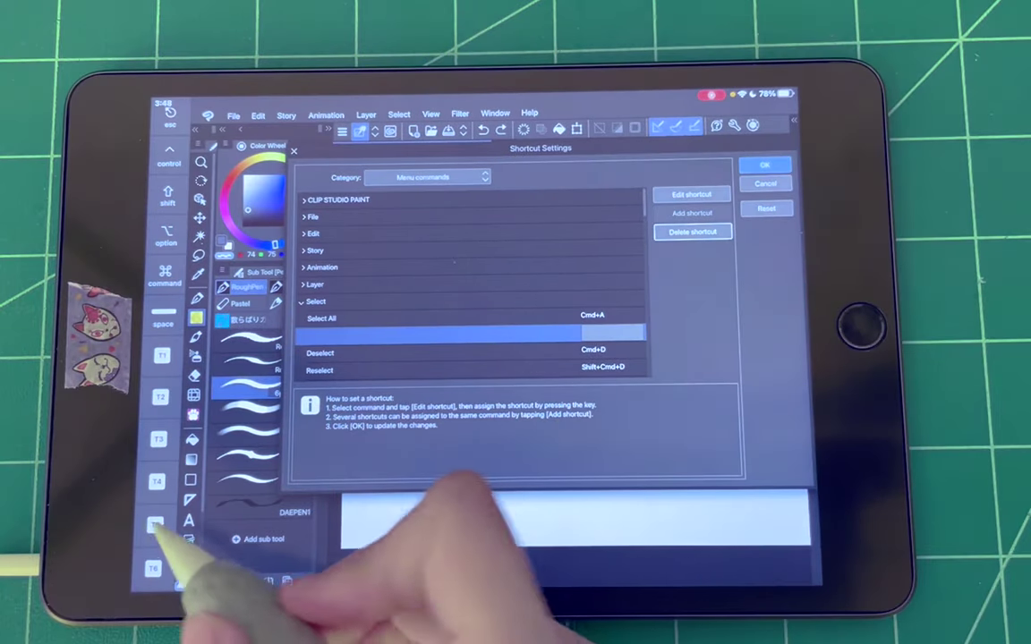
click(153, 569)
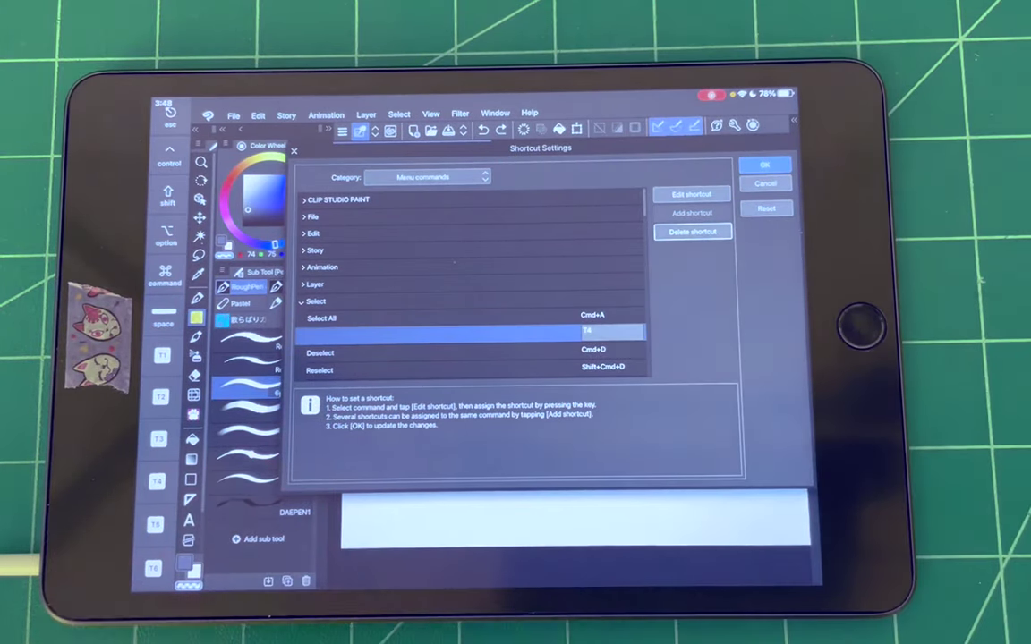
click(766, 165)
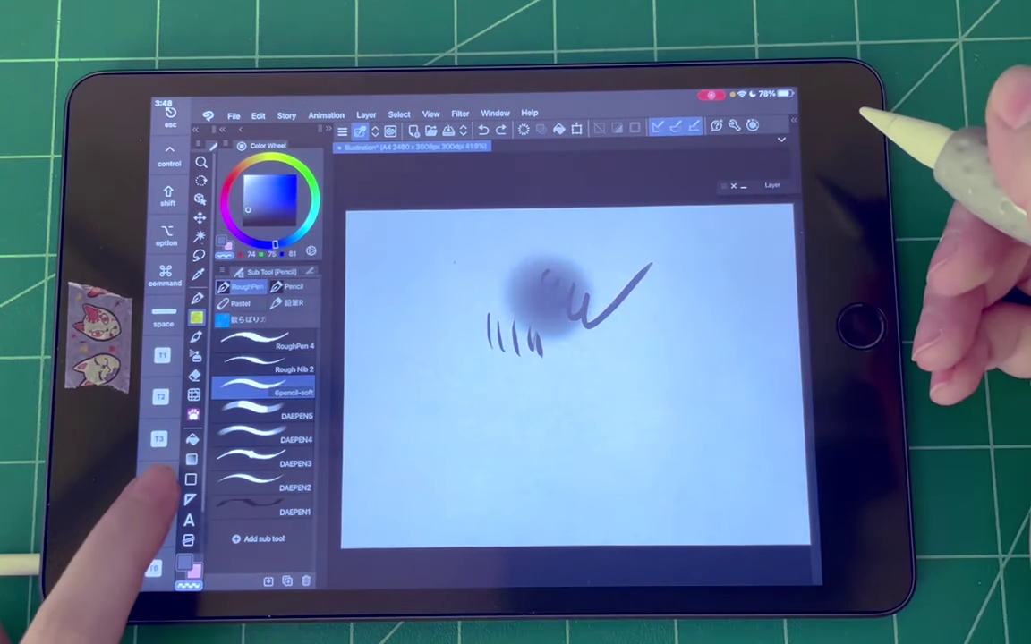
click(153, 568)
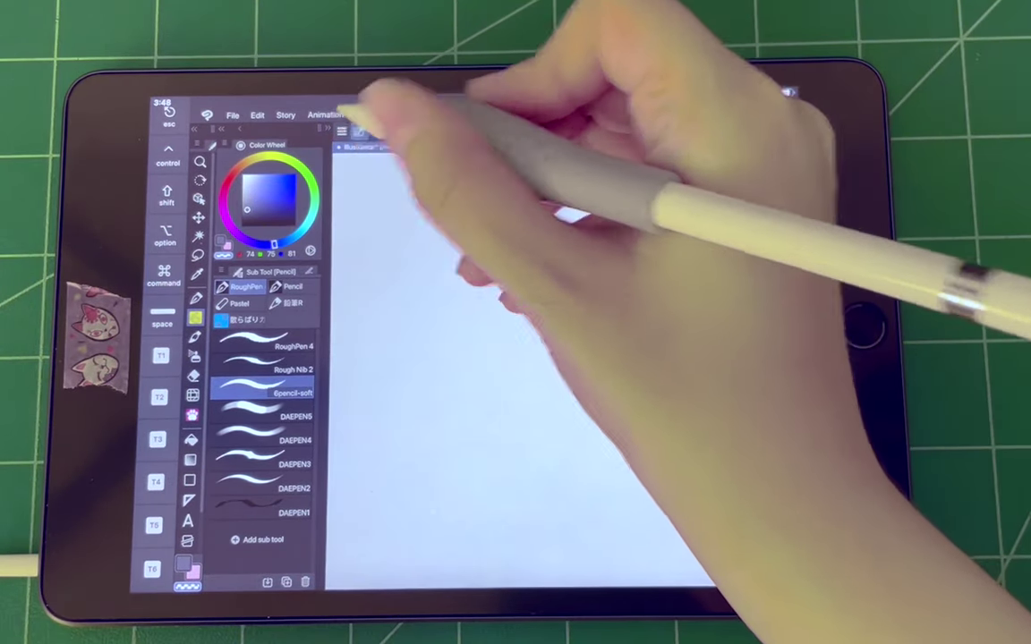
Draw five short, roughly vertical strokes side by side on the canvas with the 6pencil-soft pencil
click(430, 115)
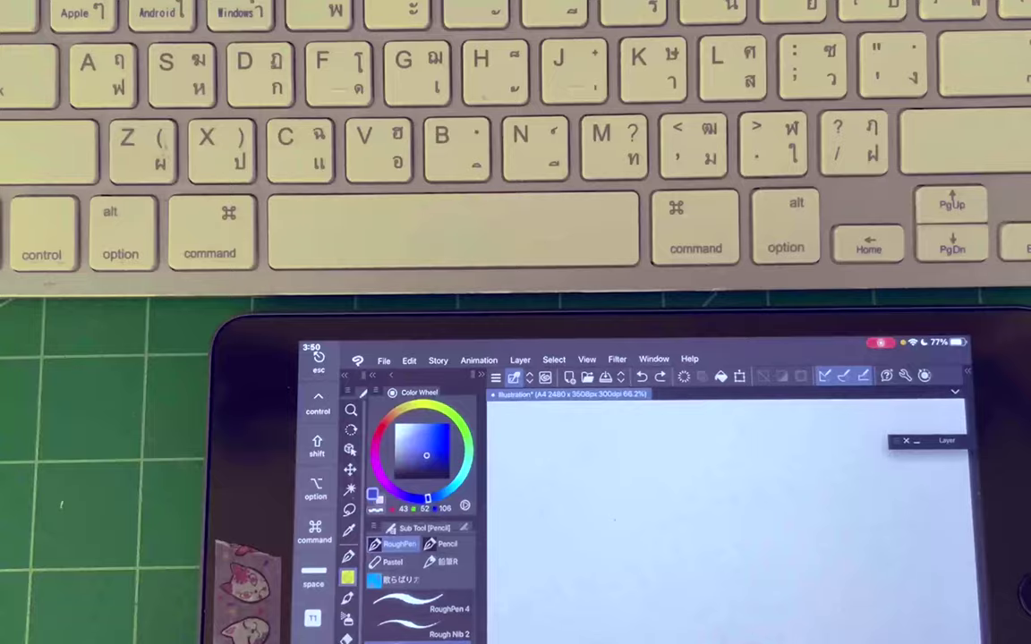
drag(548, 457, 539, 499)
drag(567, 459, 554, 495)
mouse_move(583, 455)
mouse_down()
mouse_move(569, 493)
mouse_move(581, 501)
mouse_up()
drag(609, 469, 603, 492)
drag(613, 479, 615, 508)
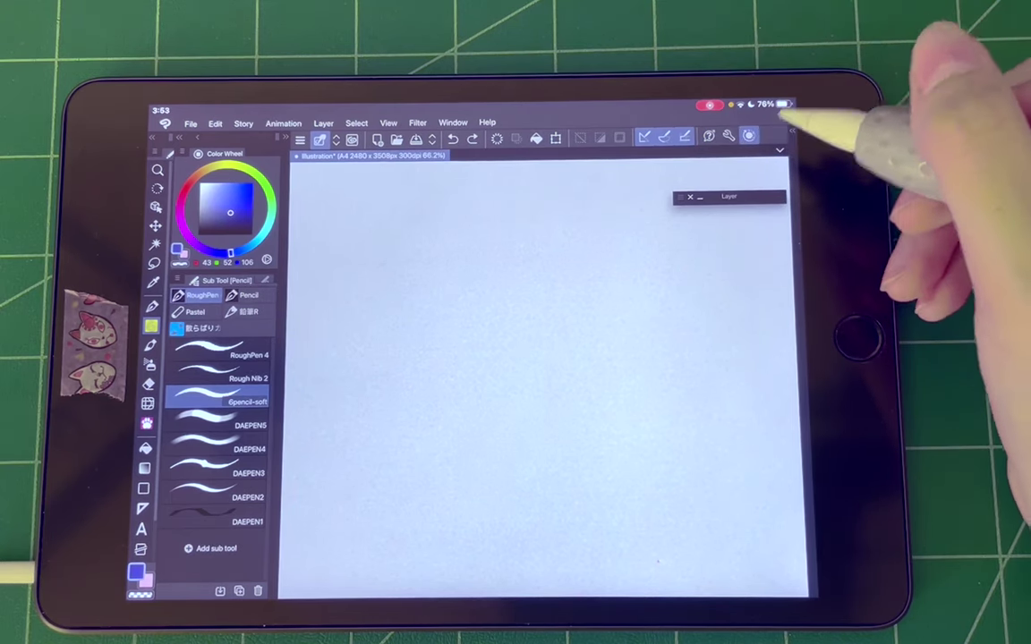
Turn off the canvas timelapse recording, deleting the recorded timelapse, and access the Timelapse command for the file
click(749, 135)
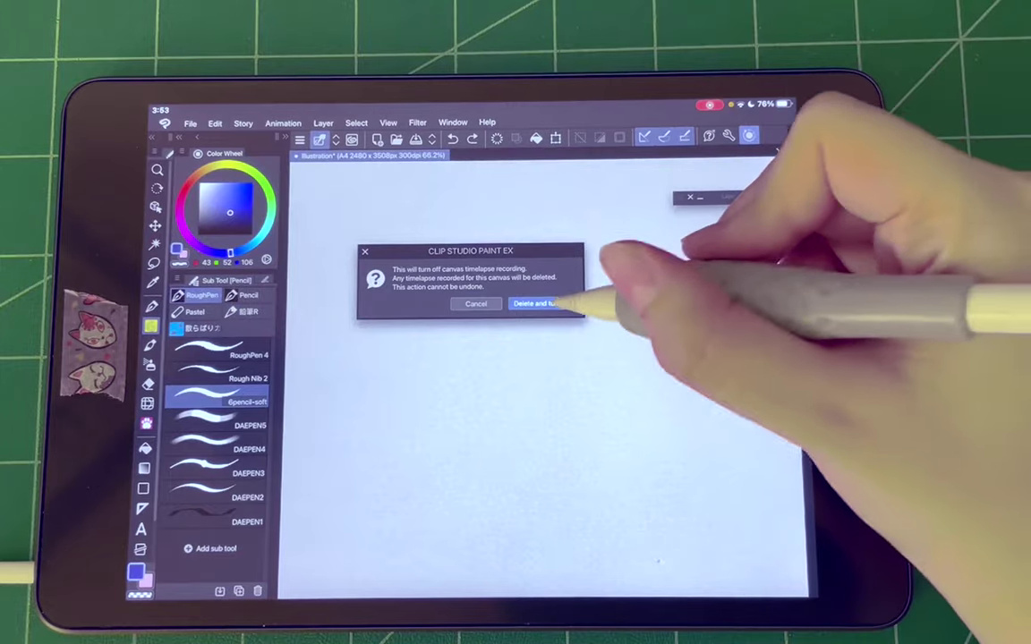
click(541, 303)
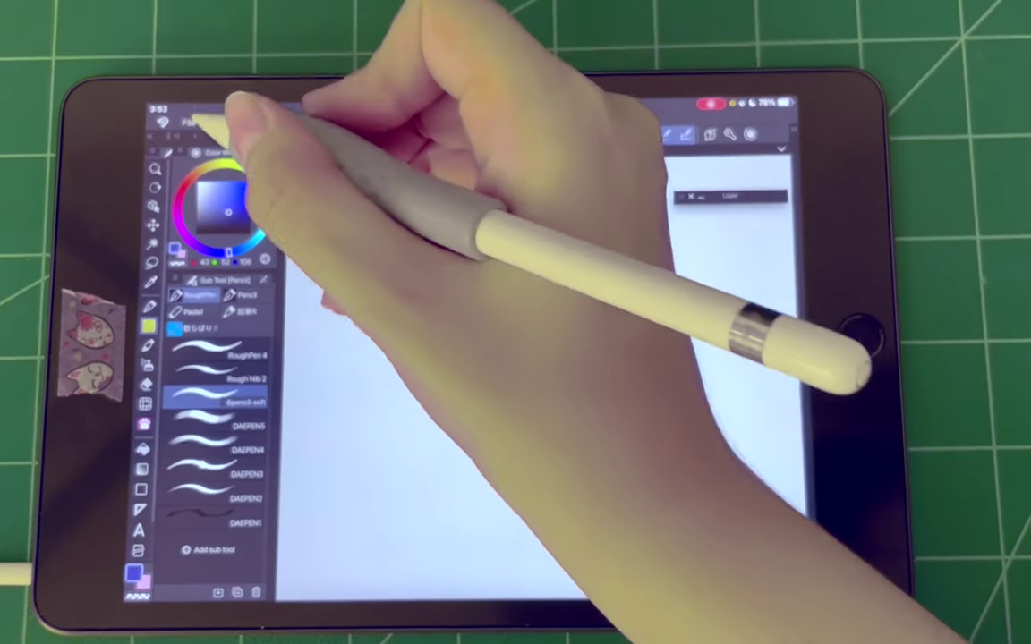
click(190, 123)
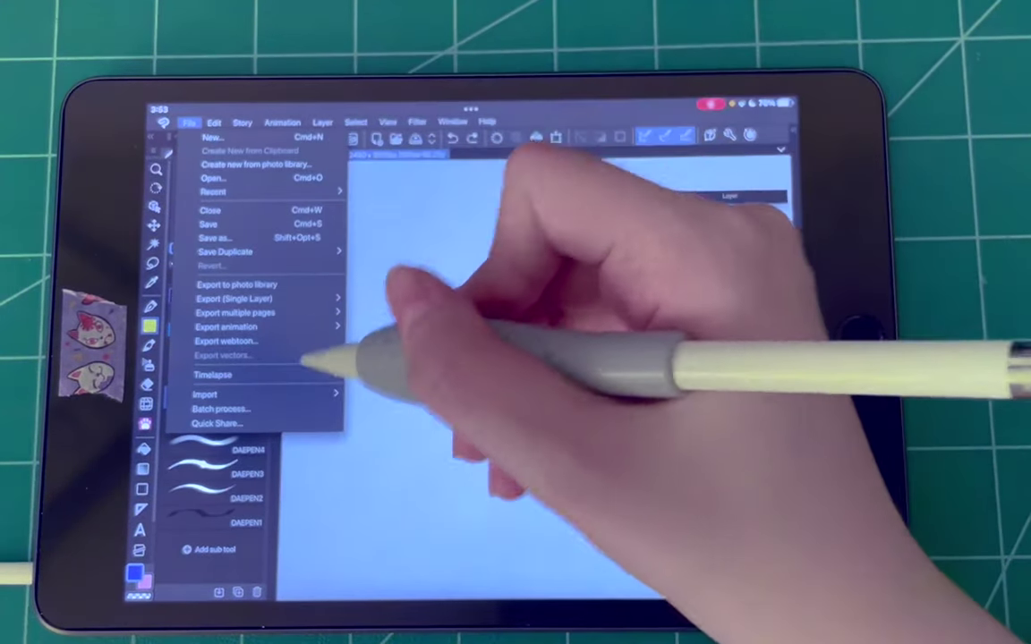
click(213, 375)
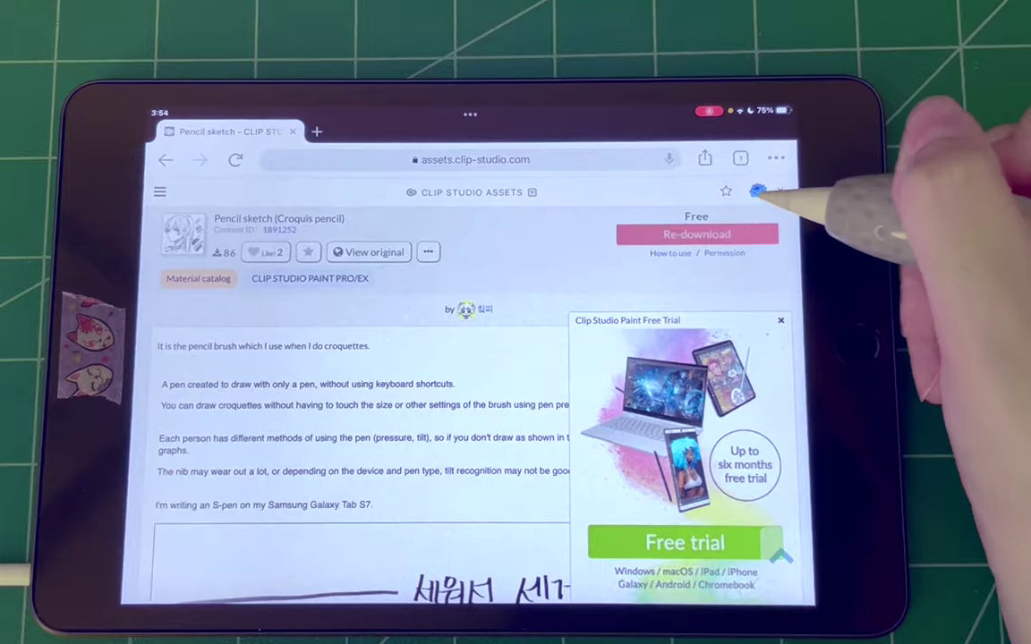
Re-download the Pencil sketch (Croquis pencil) brush from ASSETS and add it to the Pencil sub tools, testing it with a scribble that is undone
click(761, 235)
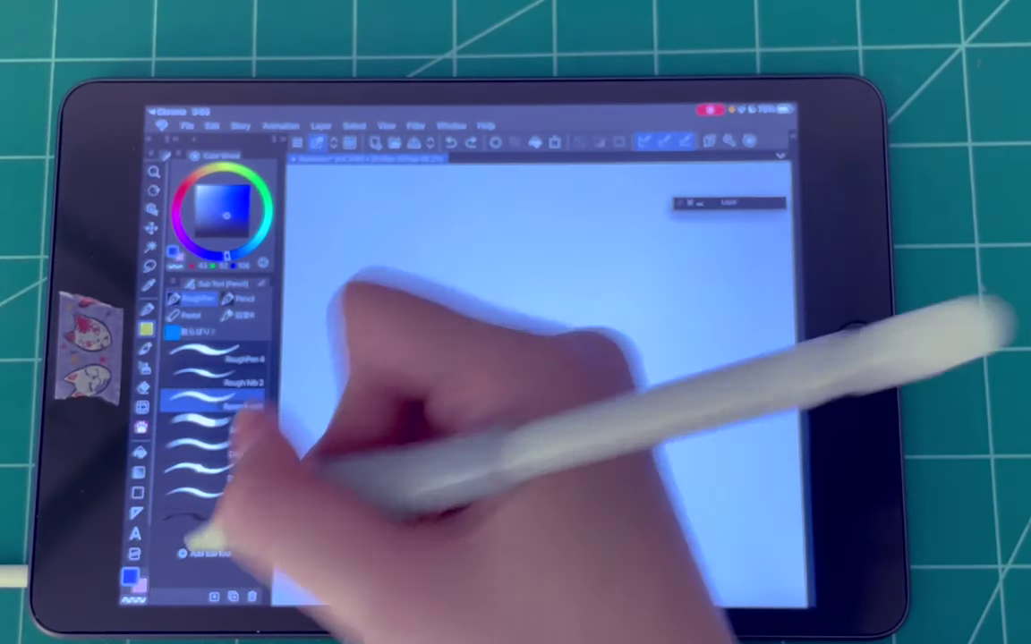
click(205, 553)
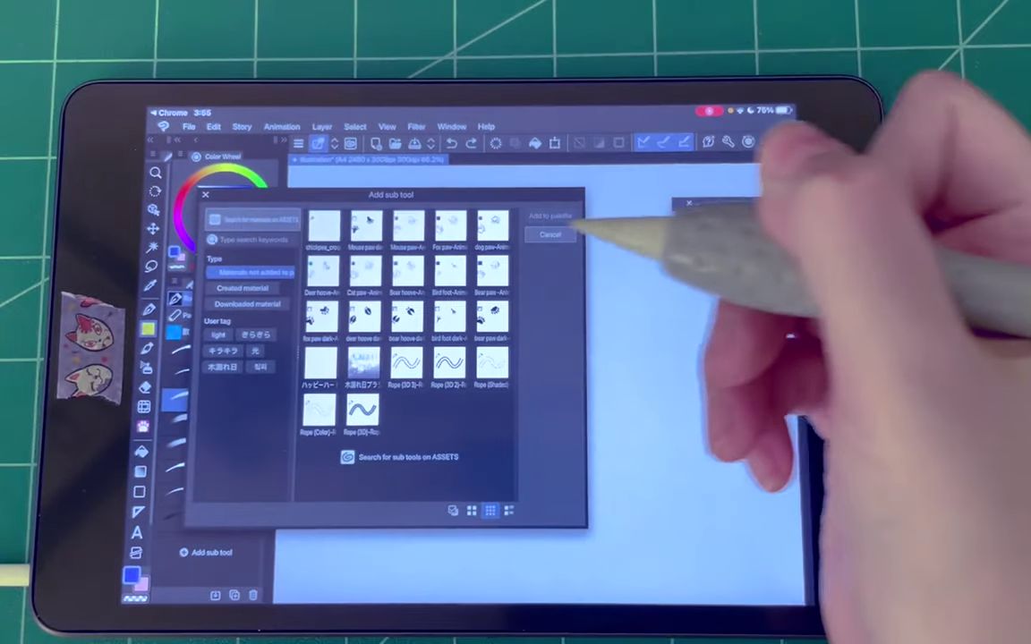
click(328, 227)
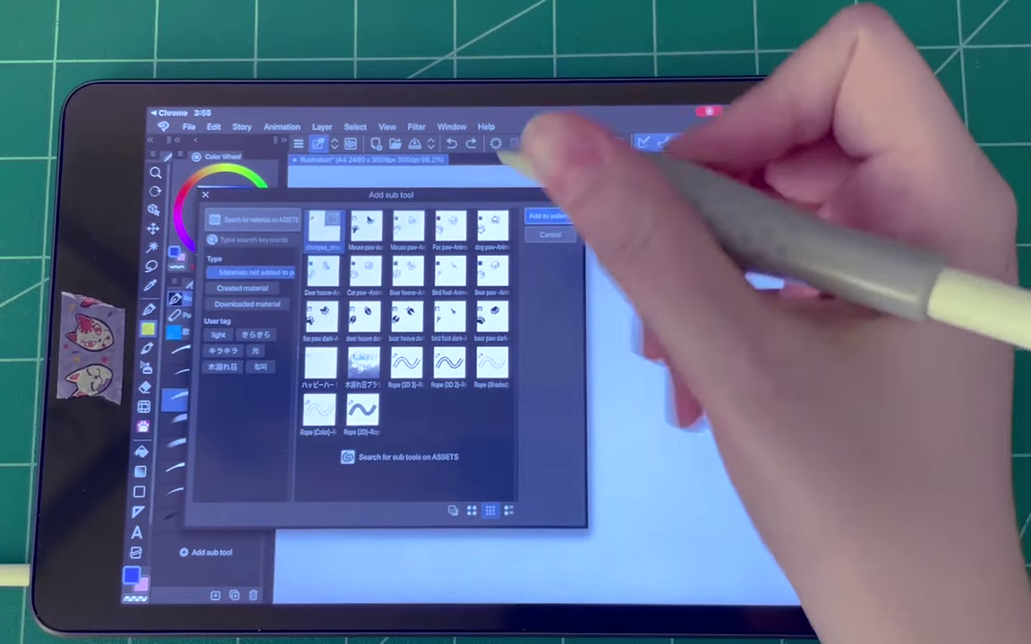
click(550, 216)
mouse_move(422, 324)
mouse_down()
mouse_move(455, 362)
mouse_move(518, 375)
mouse_up()
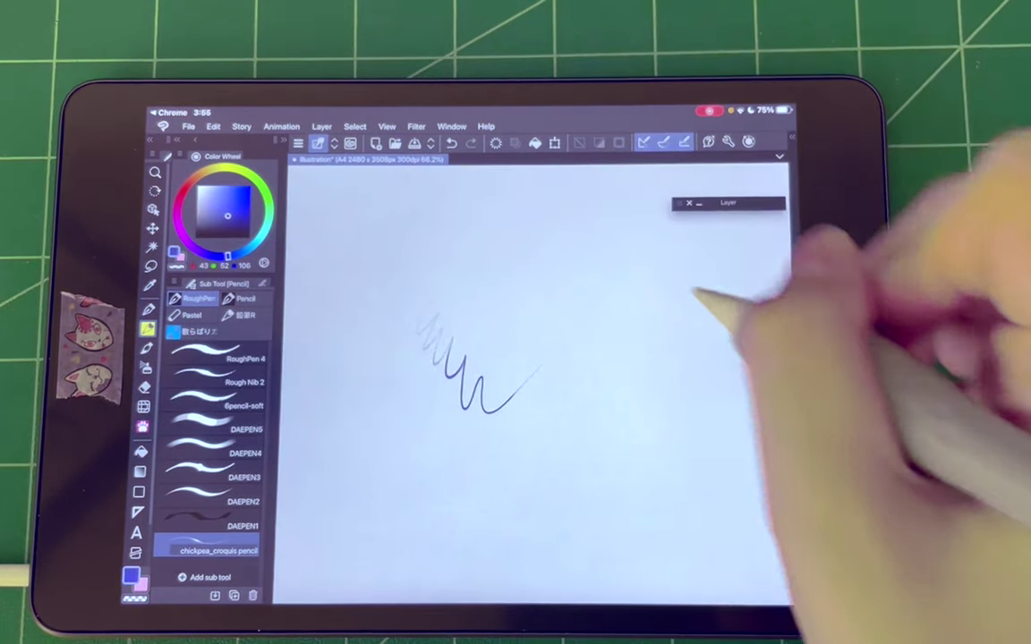
key(ctrl+z)
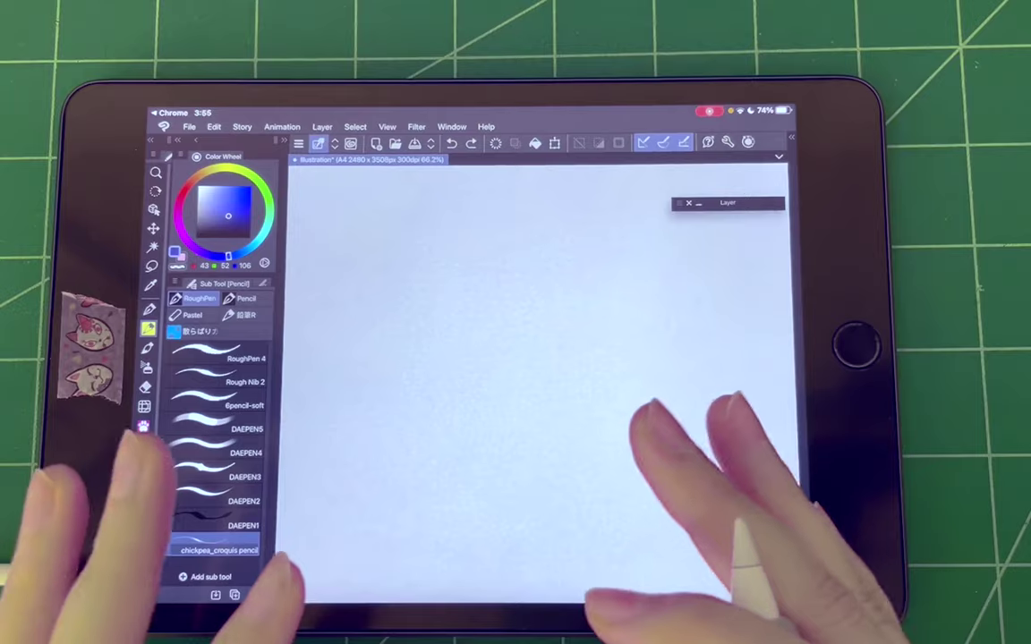